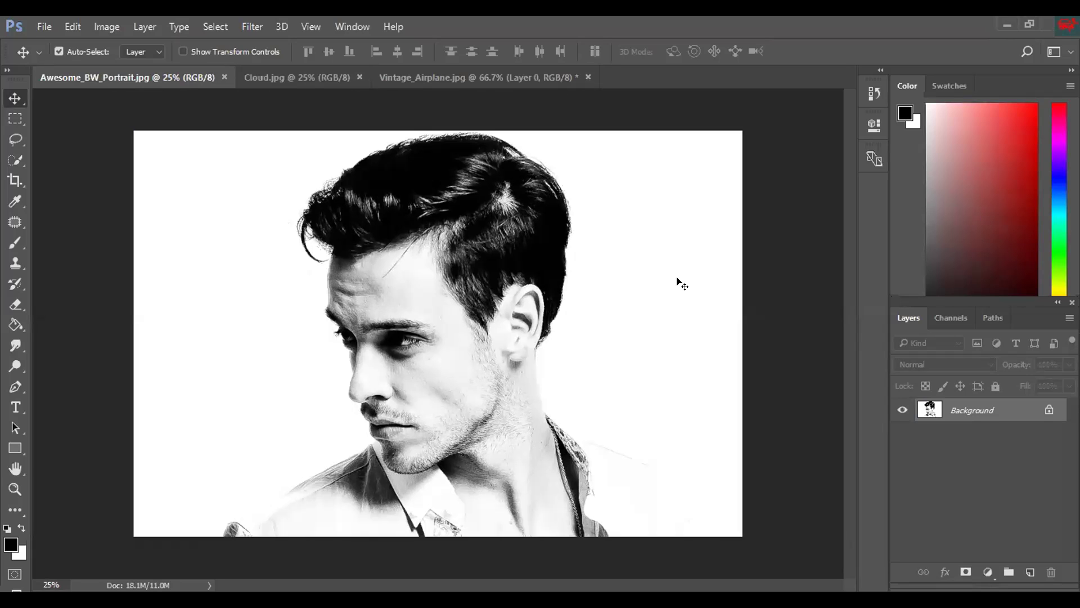
- In Vintage_Airplane.jpg, select the front of the airplane's fuselage with the Quick Selection tool and an 80 px brush
left_click(535, 79)
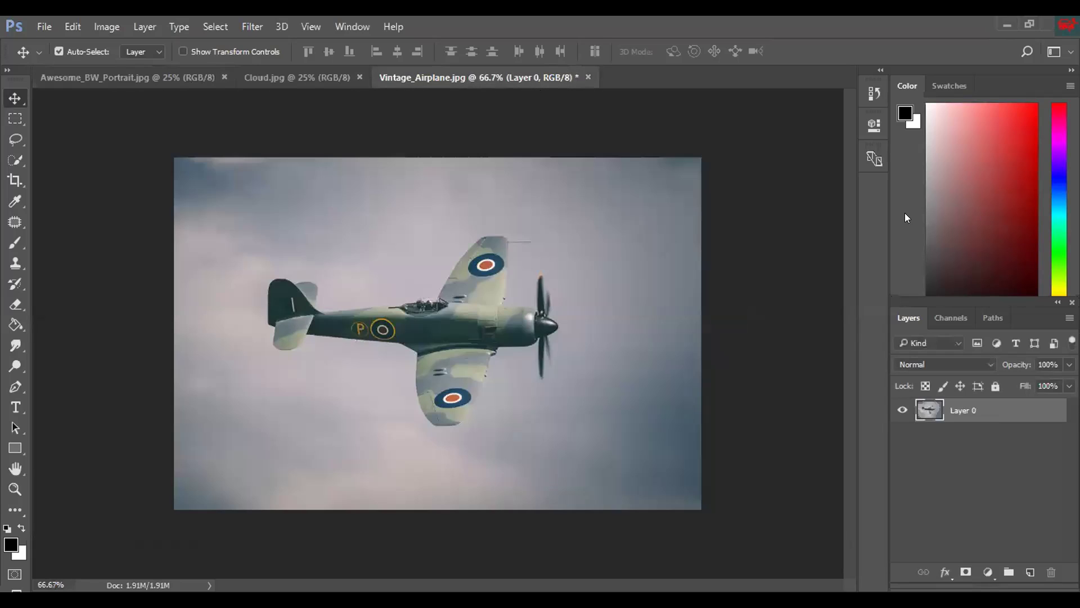
left_click_drag(467, 342, 513, 344)
left_click(15, 160)
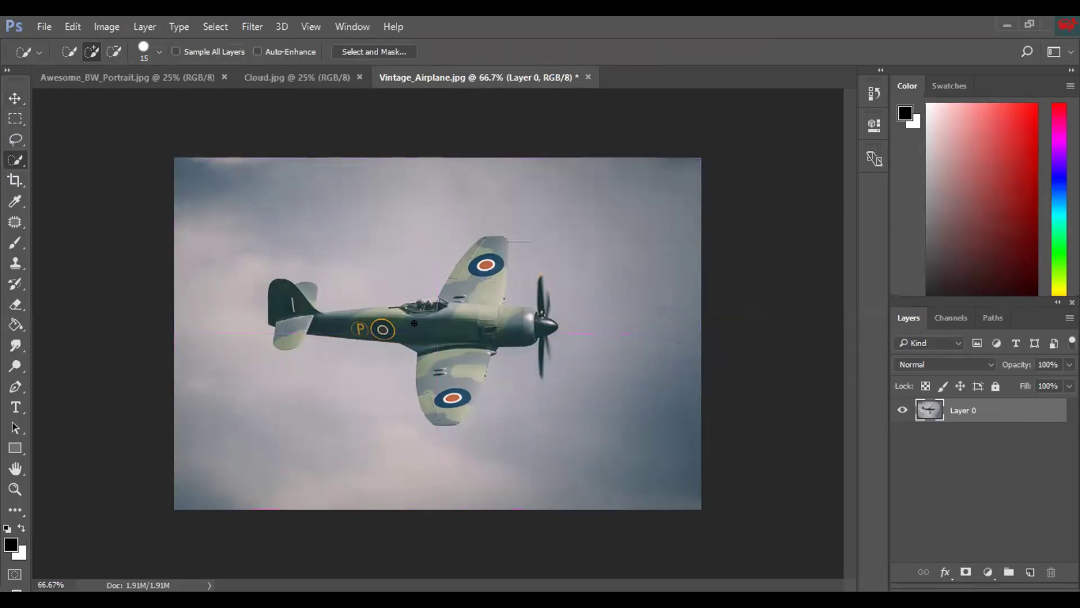
key("bracketright")
key("bracketright")
key("bracketright")
key("bracketright")
key("bracketright")
key("bracketright")
left_click(451, 315)
left_click(455, 319)
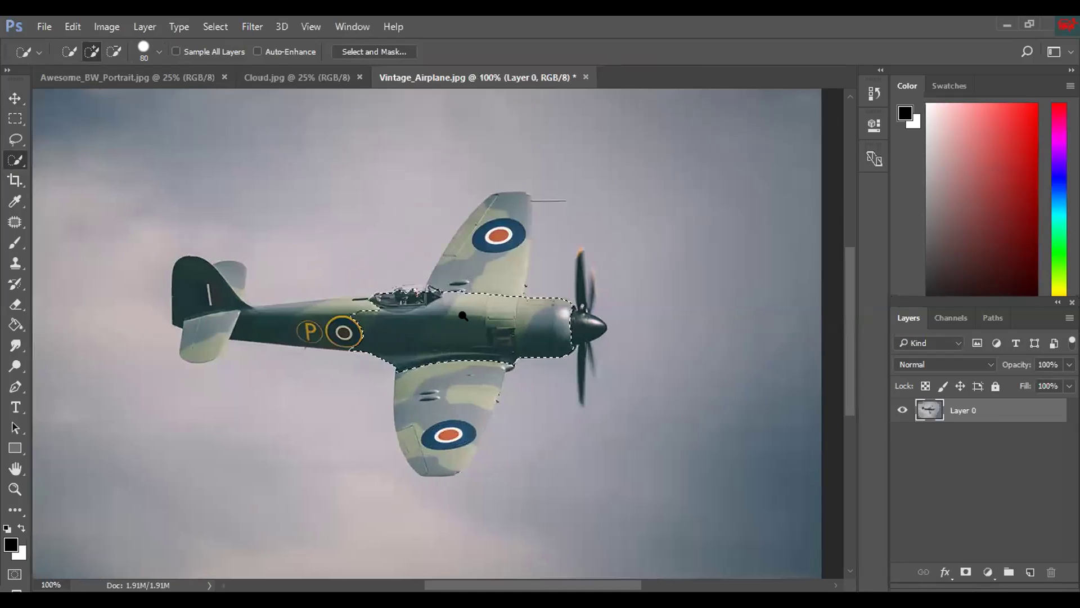
left_click(455, 319)
- Extend the selection over the whole upper wing to its tip, reducing the brush to 50 px and undoing any spill onto the sky
left_click_drag(496, 225, 504, 169)
scroll(459, 375, "up", 5)
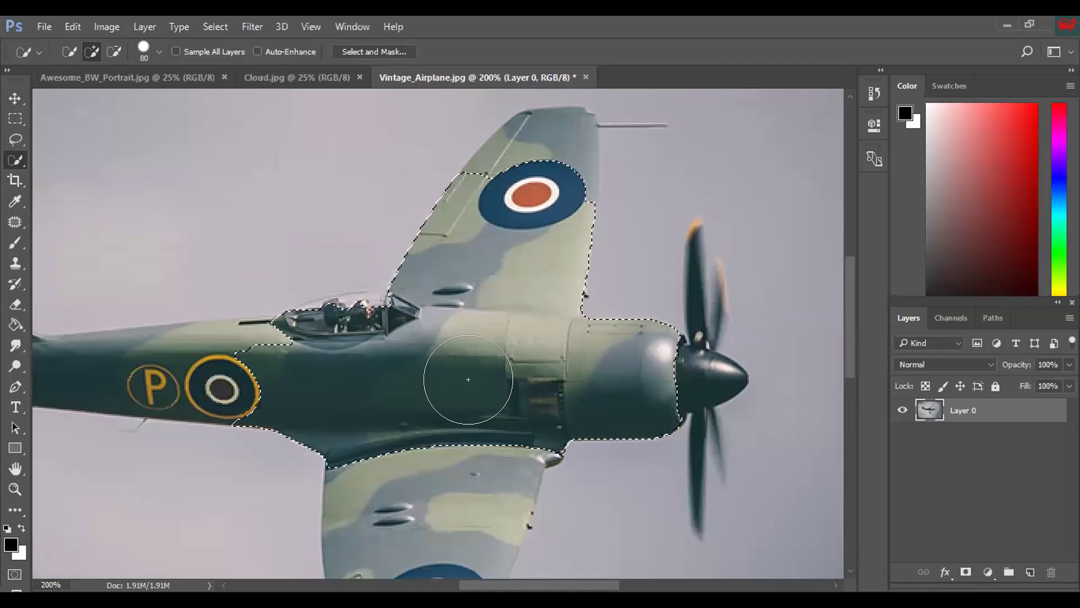
key("bracketleft")
key("bracketleft")
key("bracketleft")
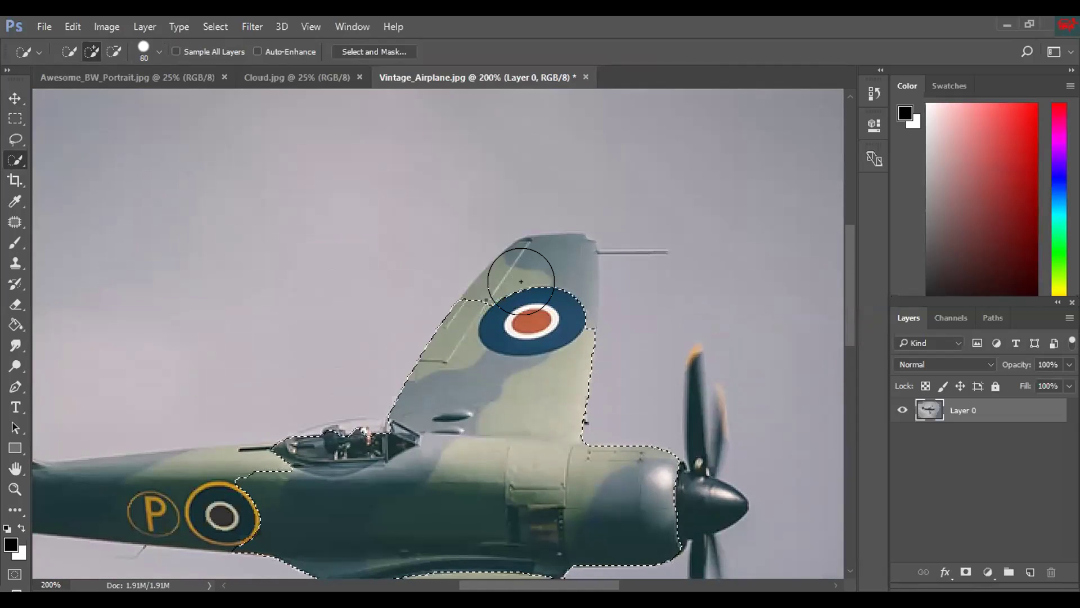
left_click_drag(542, 263, 528, 264)
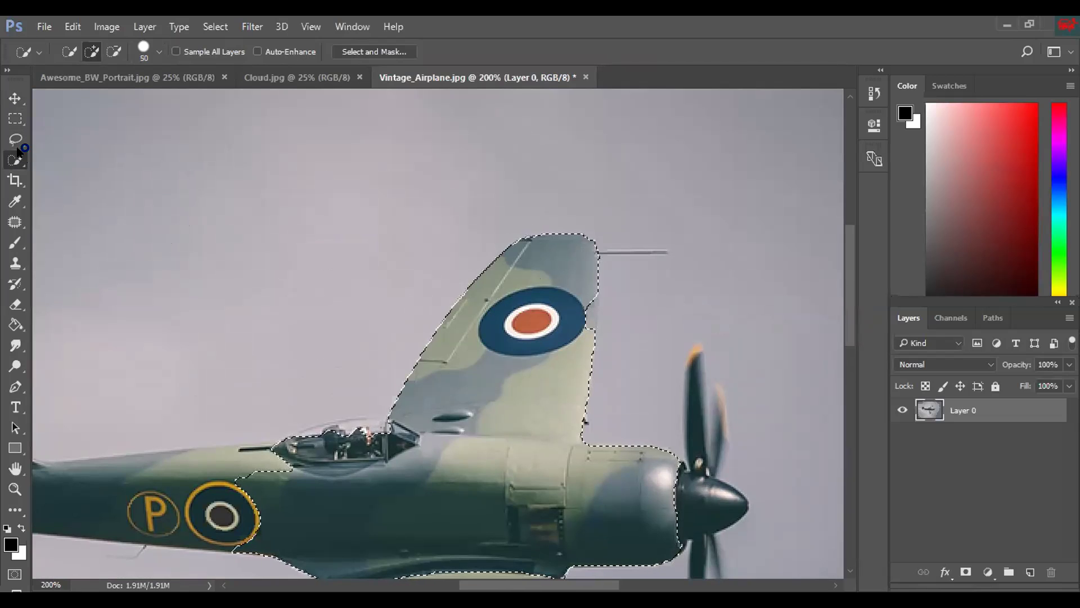
left_click(546, 291)
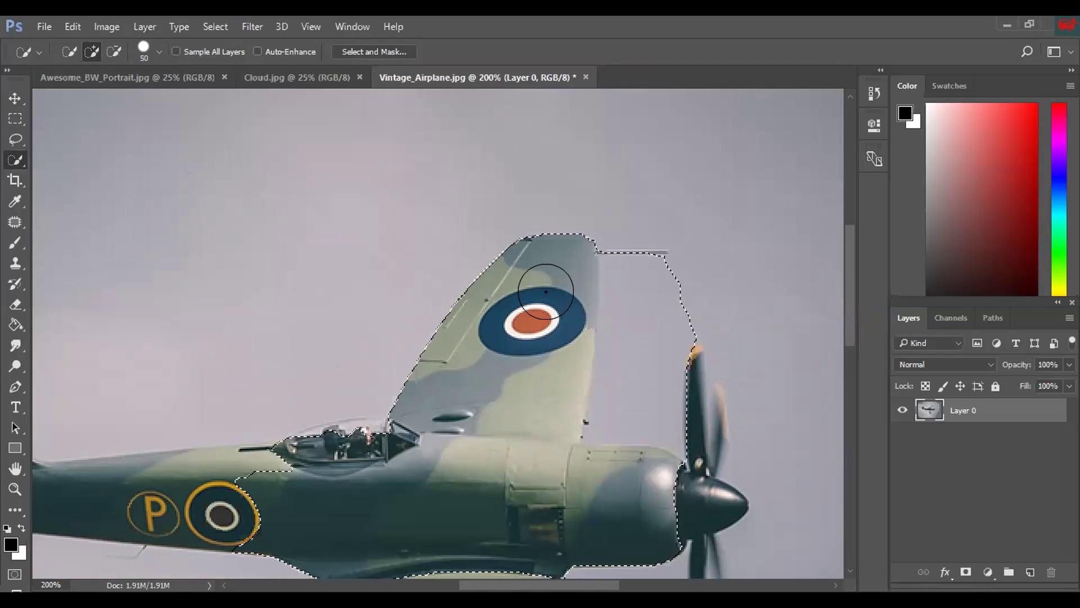
key("ctrl+z")
left_click(538, 301)
- Add the cockpit canopy and the rear fuselage with its roundel to the selection
scroll(533, 425, "down", 2)
left_click(320, 380)
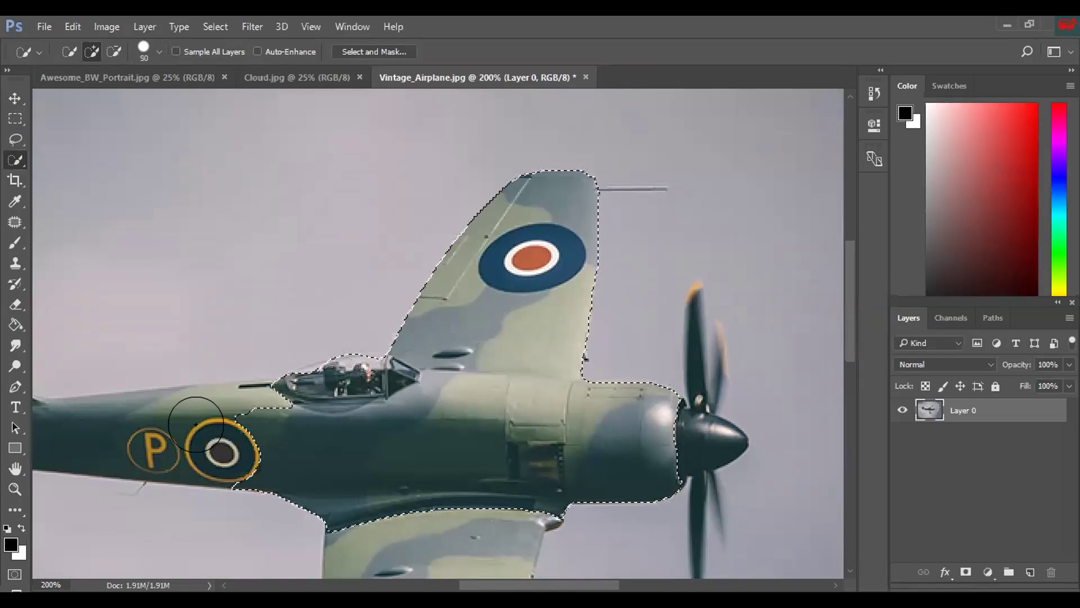
left_click(174, 417)
- Add the nose cone and the propeller blades to the selection, refining it with the brush reduced to 15 px
left_click(691, 434)
key("bracketleft")
key("bracketleft")
key("bracketleft")
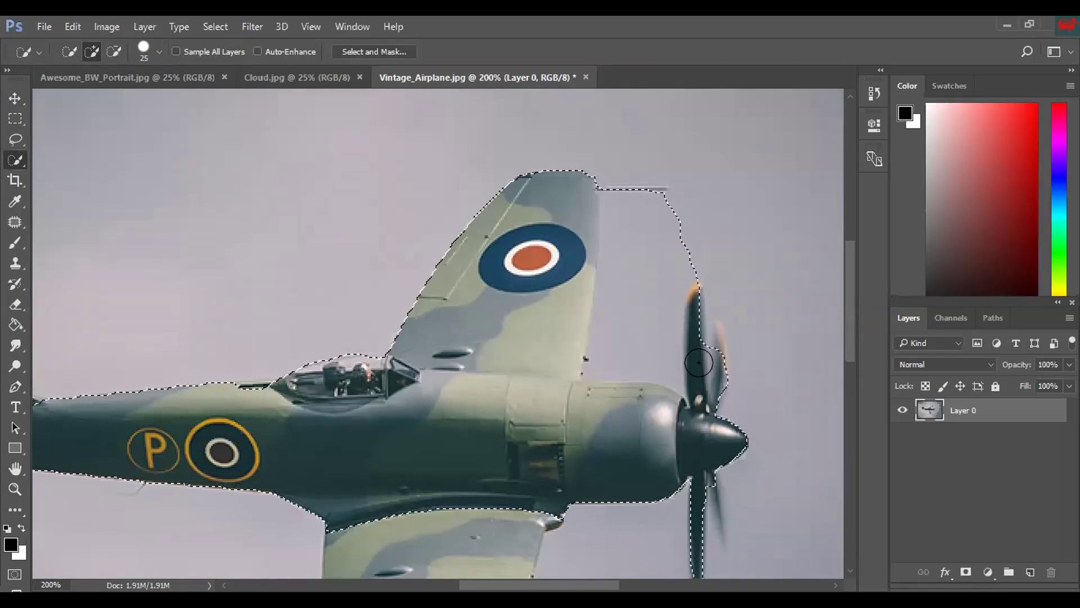
key("bracketleft")
key("bracketleft")
mouse_move(703, 363)
left_mouse_down()
mouse_move(696, 296)
mouse_move(709, 338)
mouse_move(708, 322)
mouse_move(695, 292)
left_mouse_up()
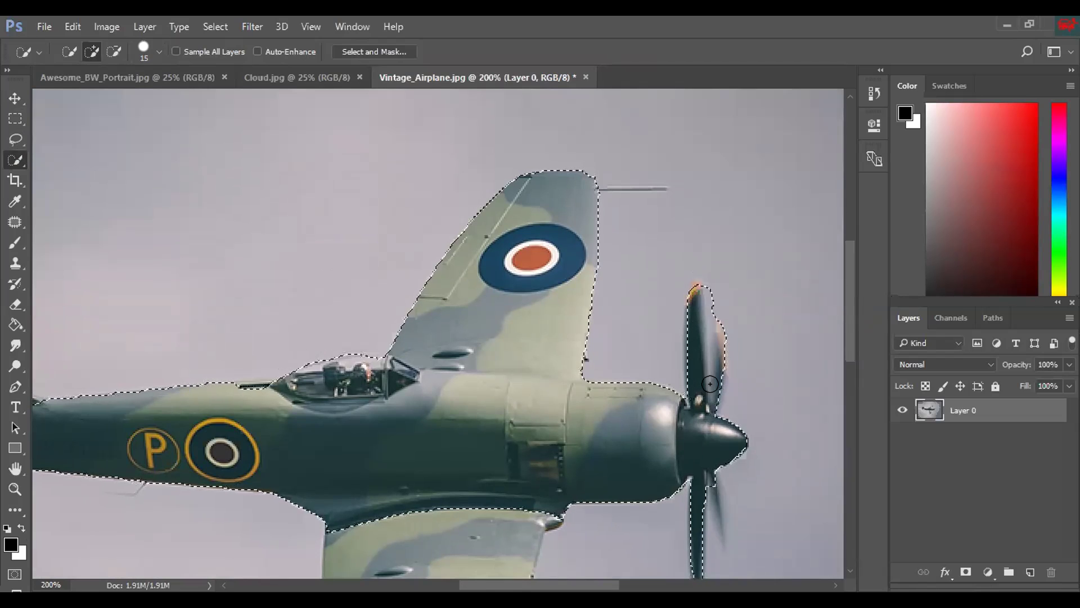
scroll(693, 303, "down", 5)
left_click_drag(701, 394, 685, 447)
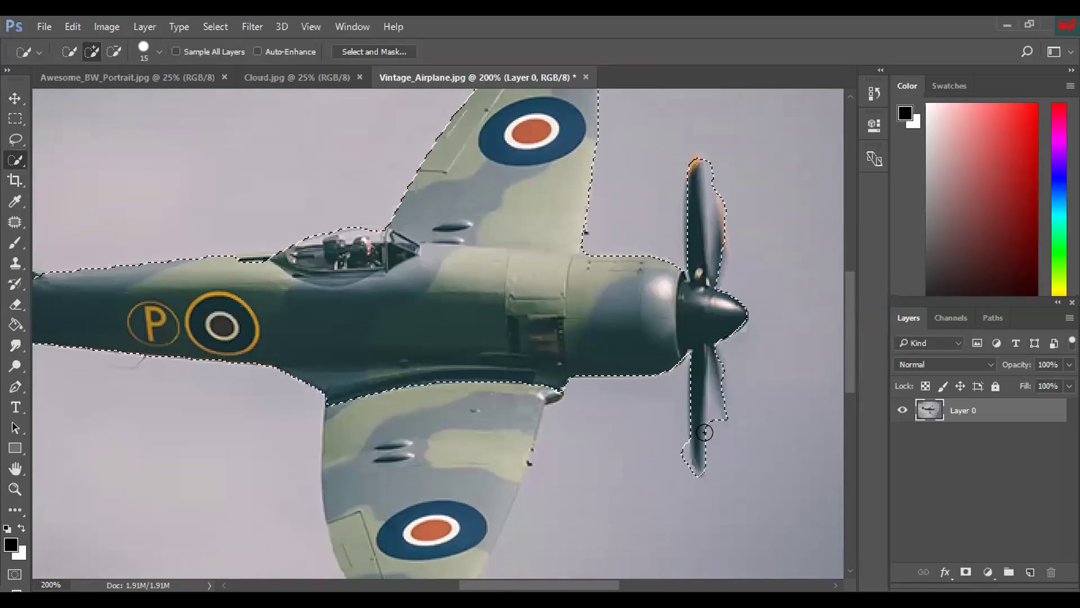
scroll(736, 378, "up", 2)
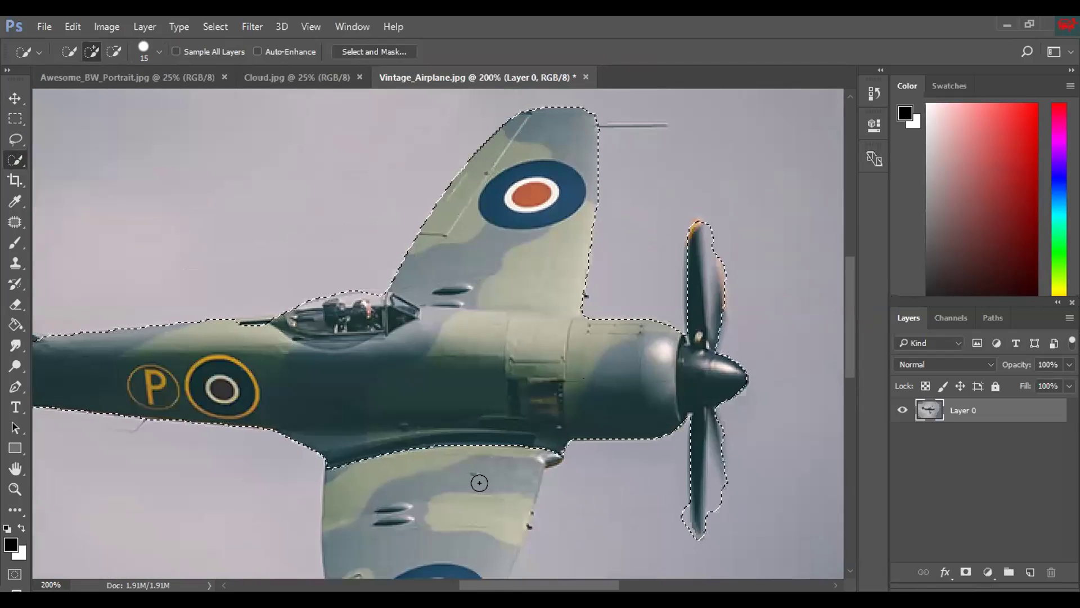
- Add the entire lower wing, including its roundel and rounded tip, to the airplane selection
scroll(407, 264, "down", 5)
left_click(442, 438)
left_click(412, 456)
left_click_drag(435, 421, 418, 417)
mouse_move(402, 467)
left_mouse_down()
mouse_move(389, 495)
mouse_move(443, 495)
mouse_move(483, 405)
left_mouse_up()
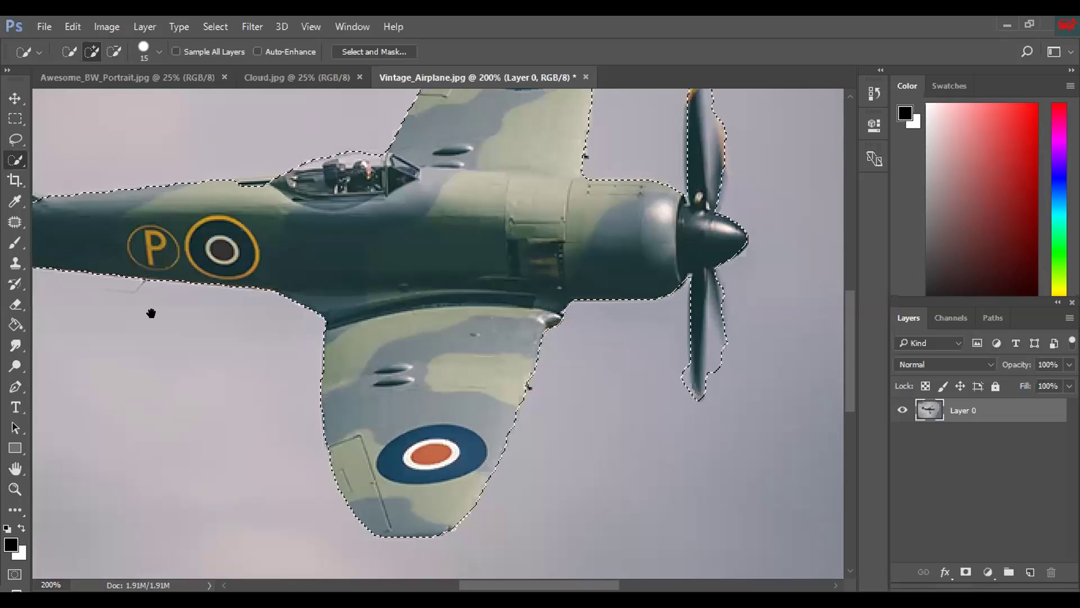
- Complete the airplane selection around the tail fin and both tailplanes, and return to the full view of the photo
left_click_drag(152, 309, 714, 485)
left_click(522, 373)
left_click(522, 373)
left_click(535, 290)
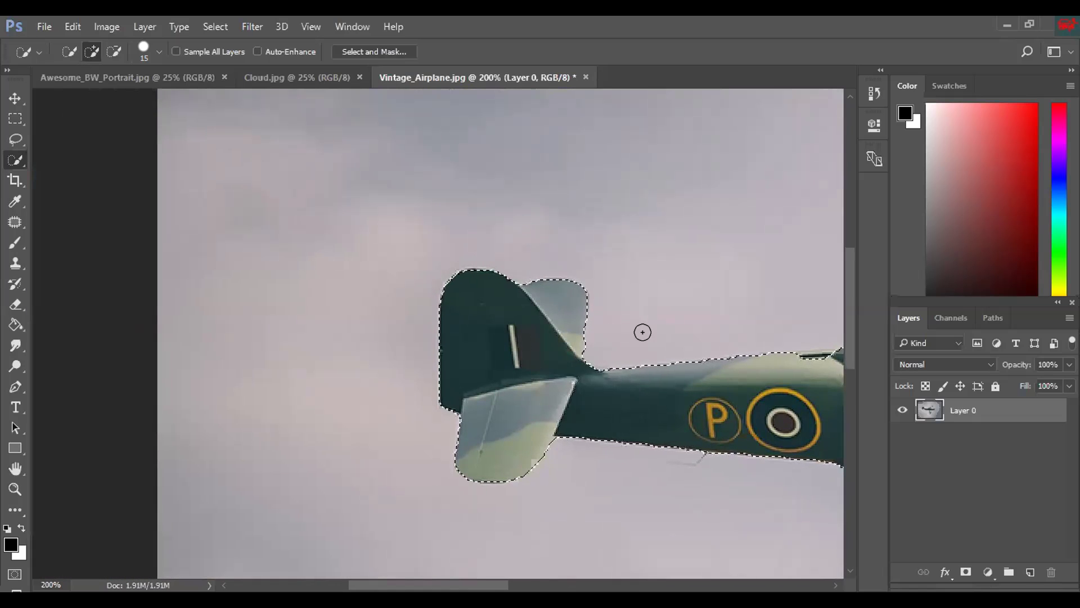
left_click(679, 318, "alt")
left_click(680, 319, "alt")
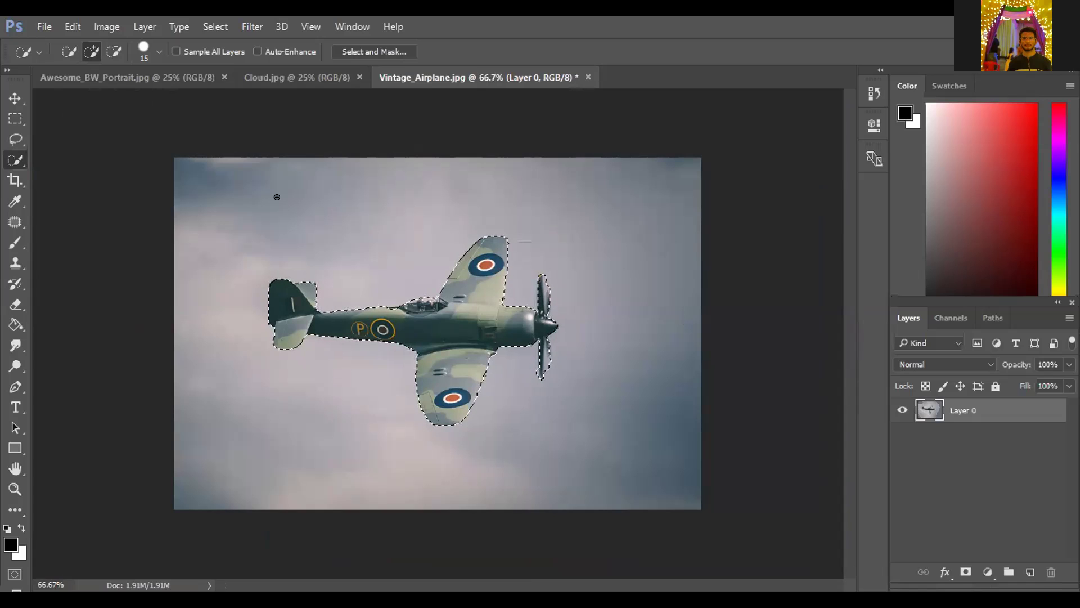
- Feather the airplane selection with a radius of 0.5 pixels
right_click(461, 313)
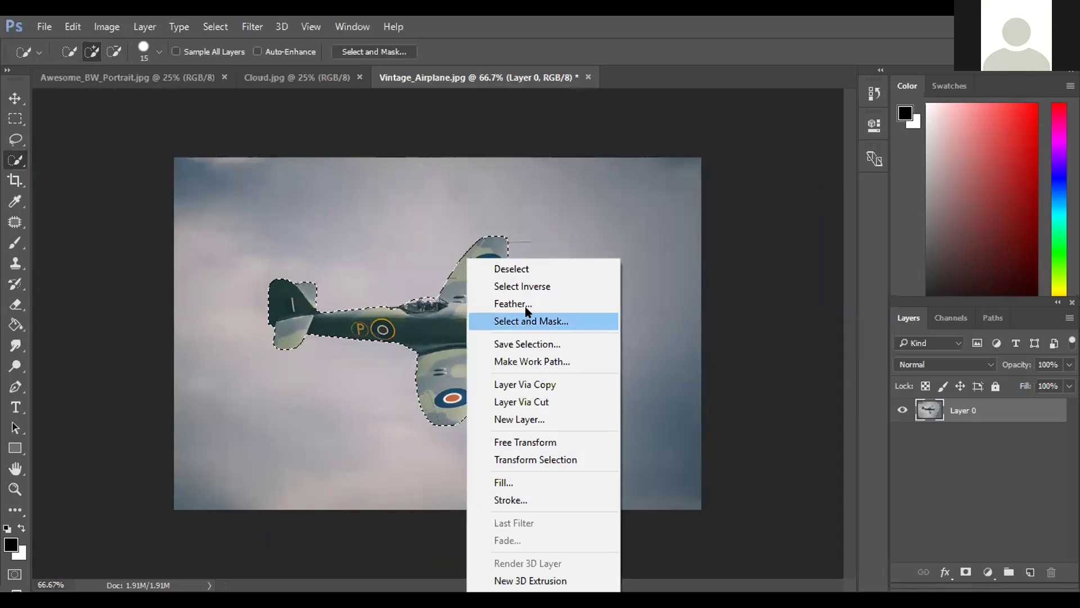
left_click(526, 308)
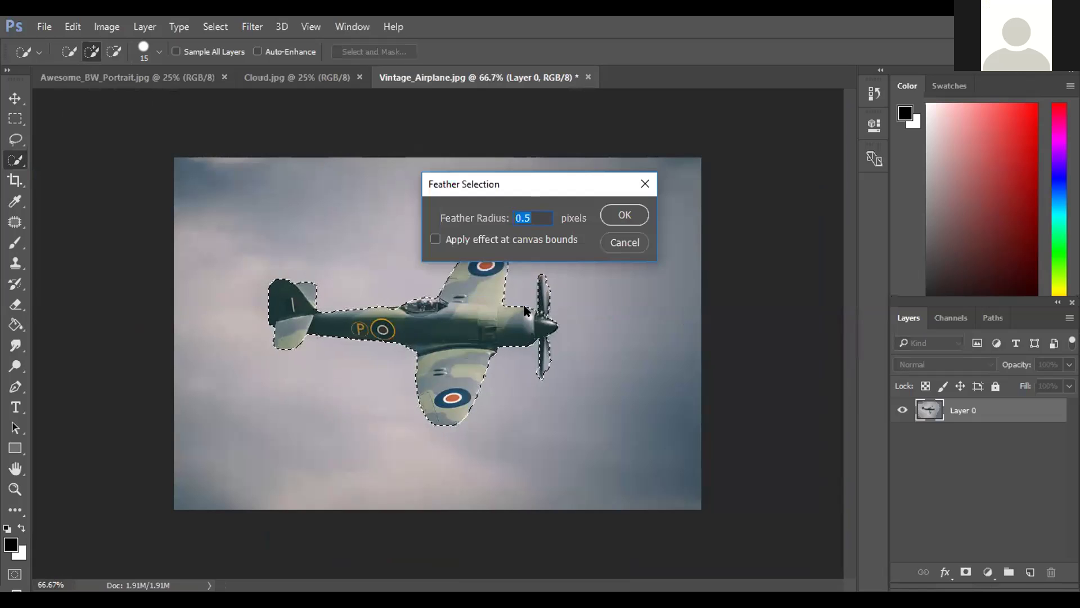
left_click(627, 216)
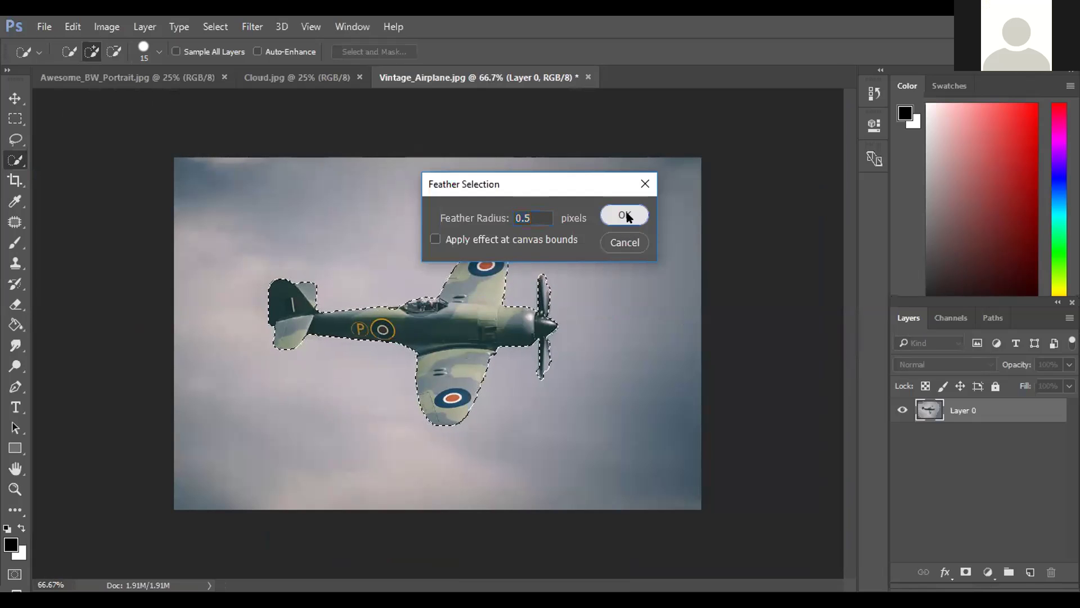
- Move the selected airplane into Cloud.jpg with the Move tool and place it in the lower-left part of the sky
left_click(15, 99)
left_click_drag(458, 321, 269, 453)
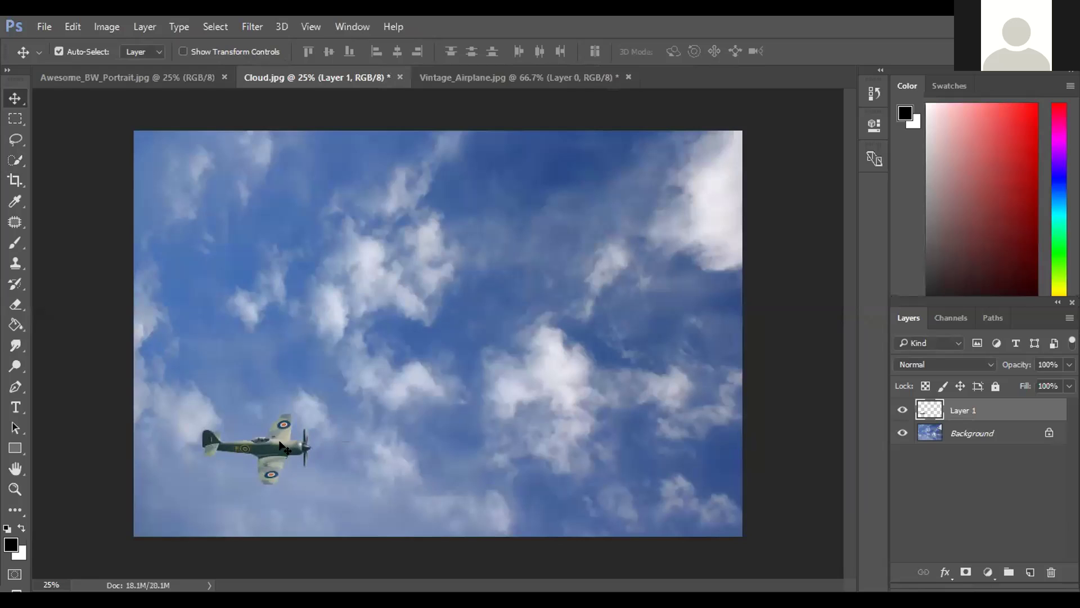
left_click_drag(284, 452, 278, 443)
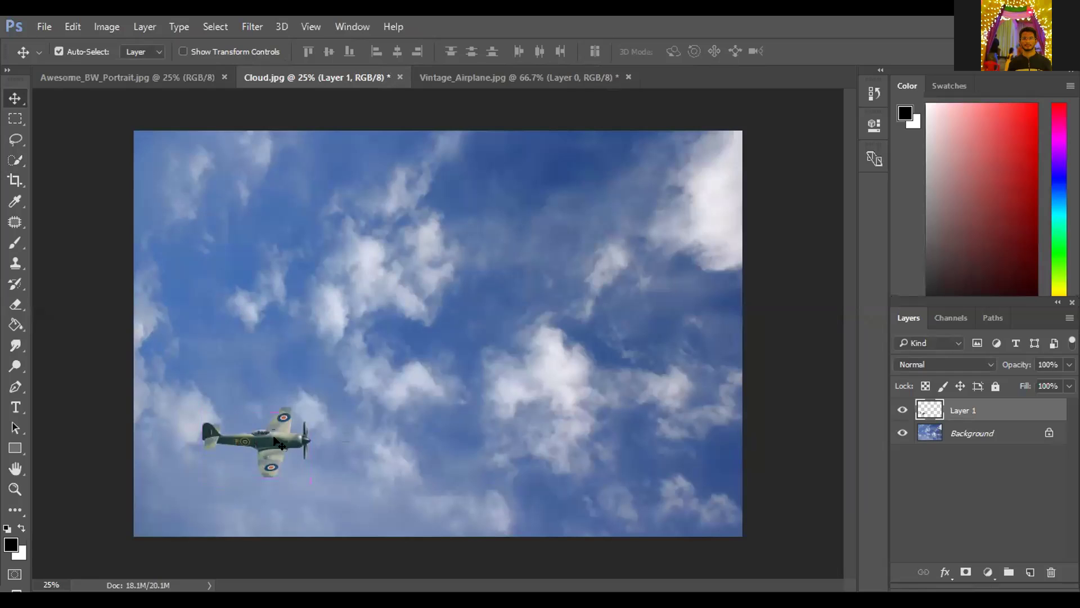
- Go back to Vintage_Airplane.jpg and apply Feather to the airplane selection once more with the Quick Selection tool active
left_click(512, 79)
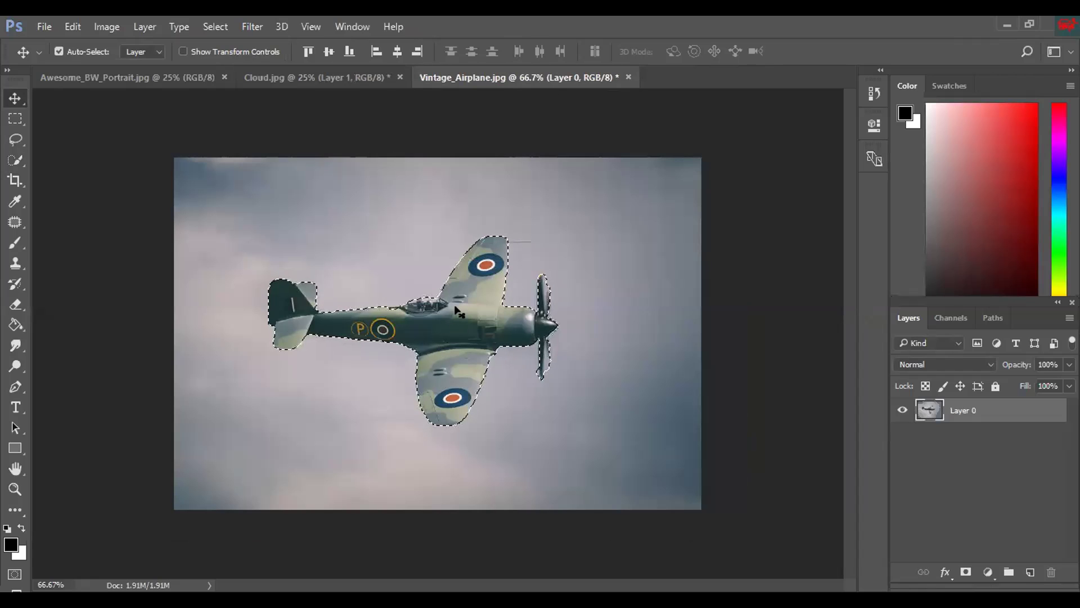
left_click(16, 161)
right_click(430, 359)
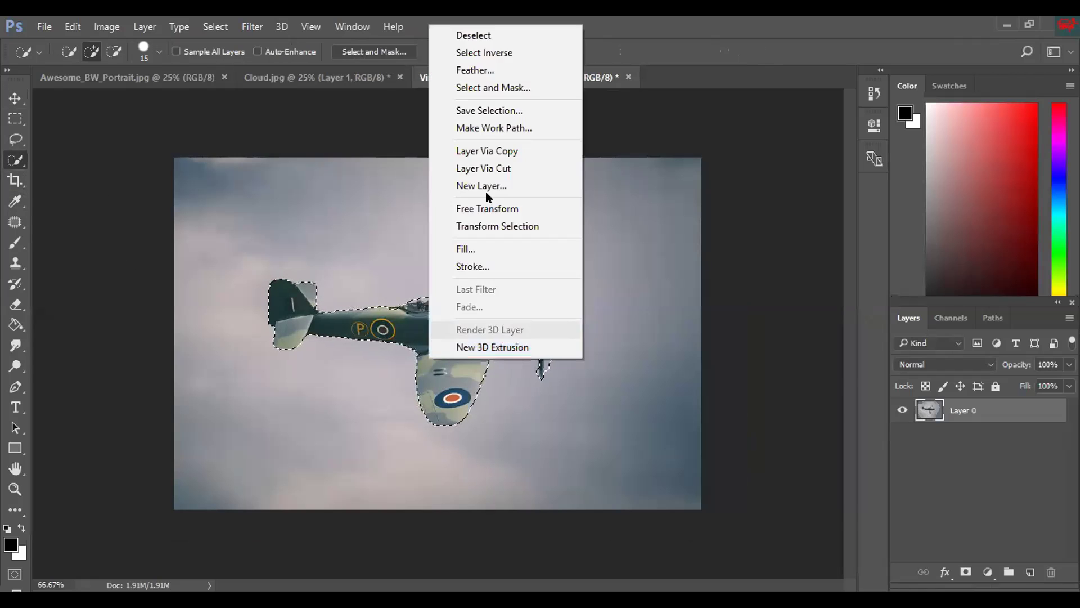
left_click(484, 68)
left_click(610, 209)
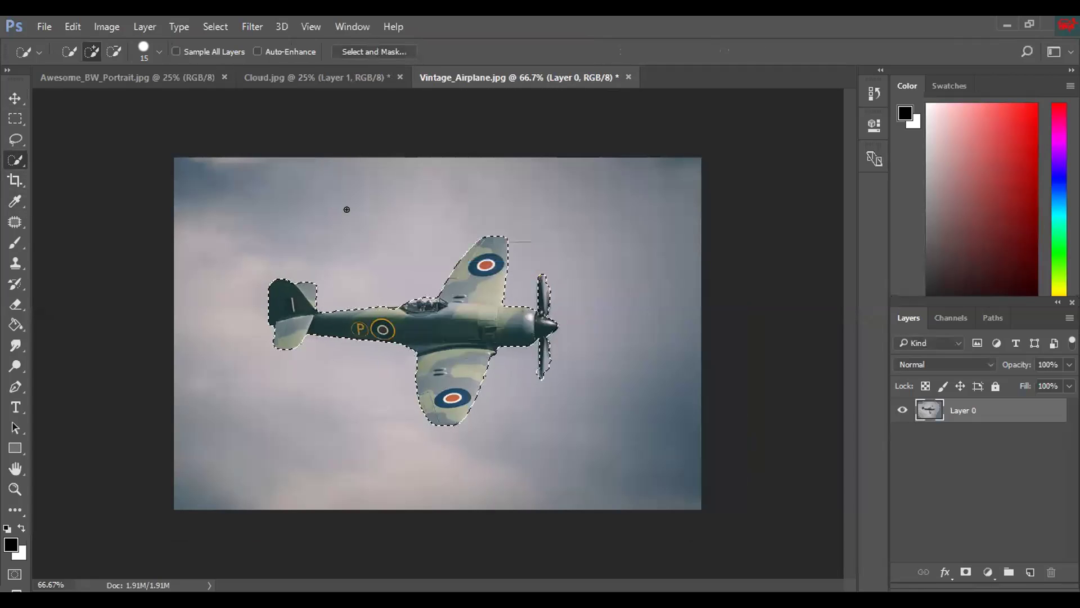
- Try moving the selected airplane up and to the right within Vintage_Airplane.jpg, and undo the move
left_click(16, 118)
left_click(15, 98)
left_click_drag(462, 329, 482, 299)
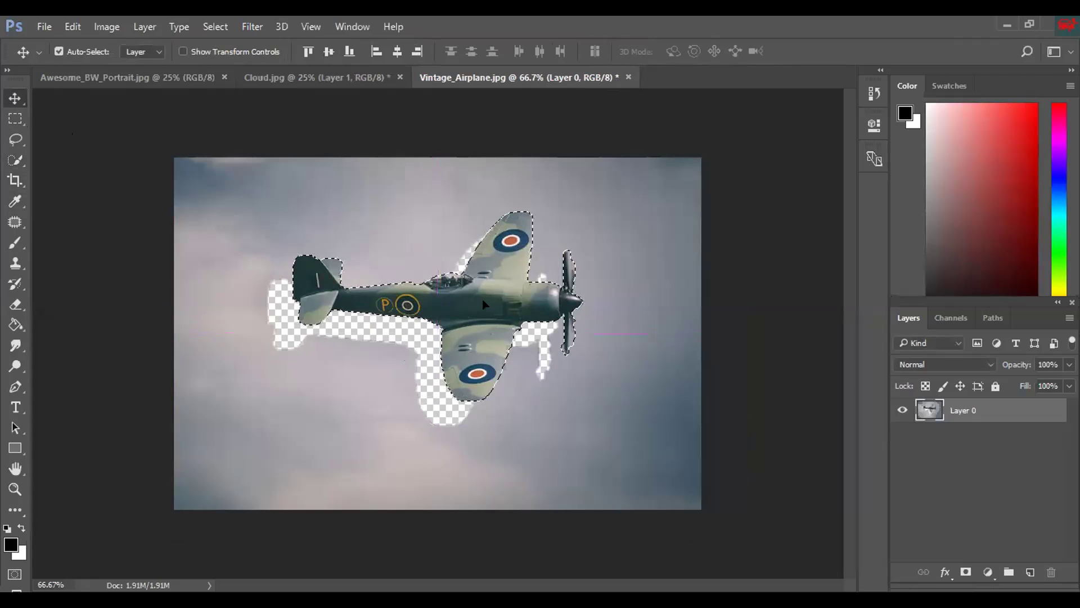
key("ctrl+z")
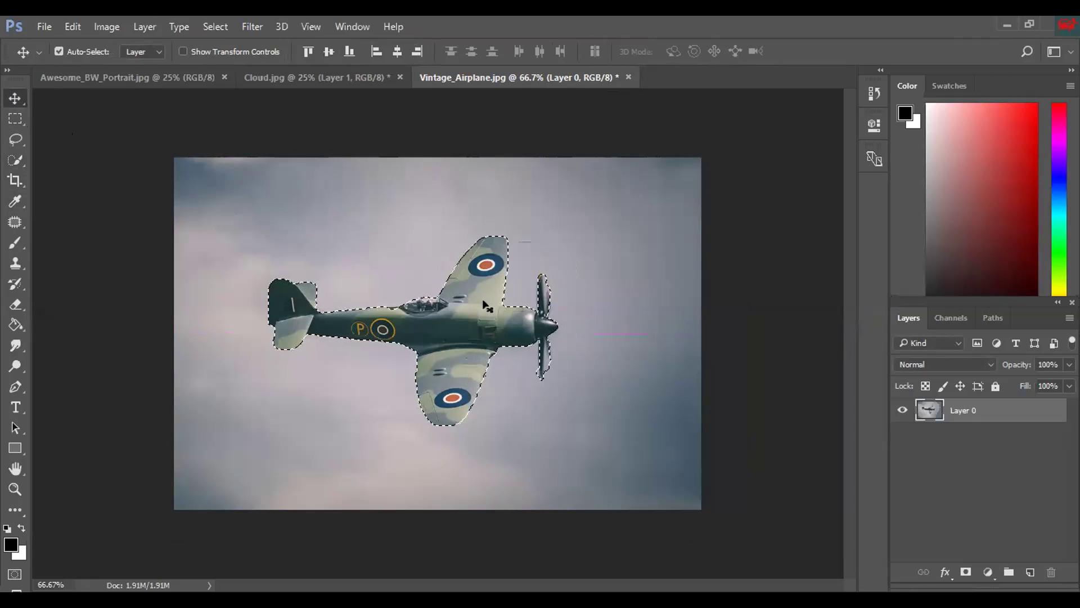
- Return to Cloud.jpg and shift the airplane slightly to the right in the sky
left_click(337, 77)
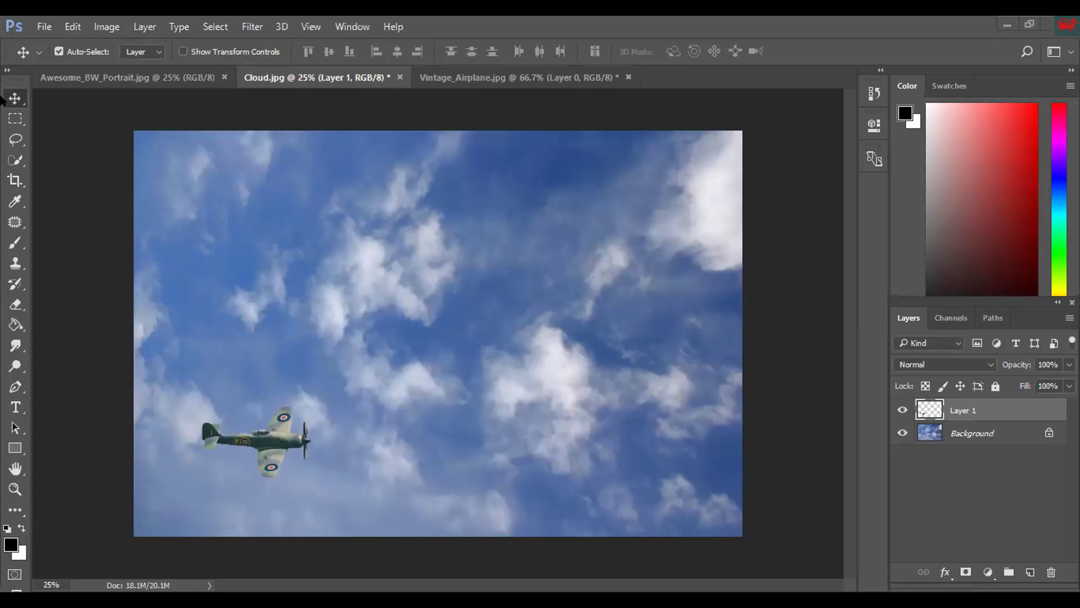
left_click_drag(277, 446, 292, 432)
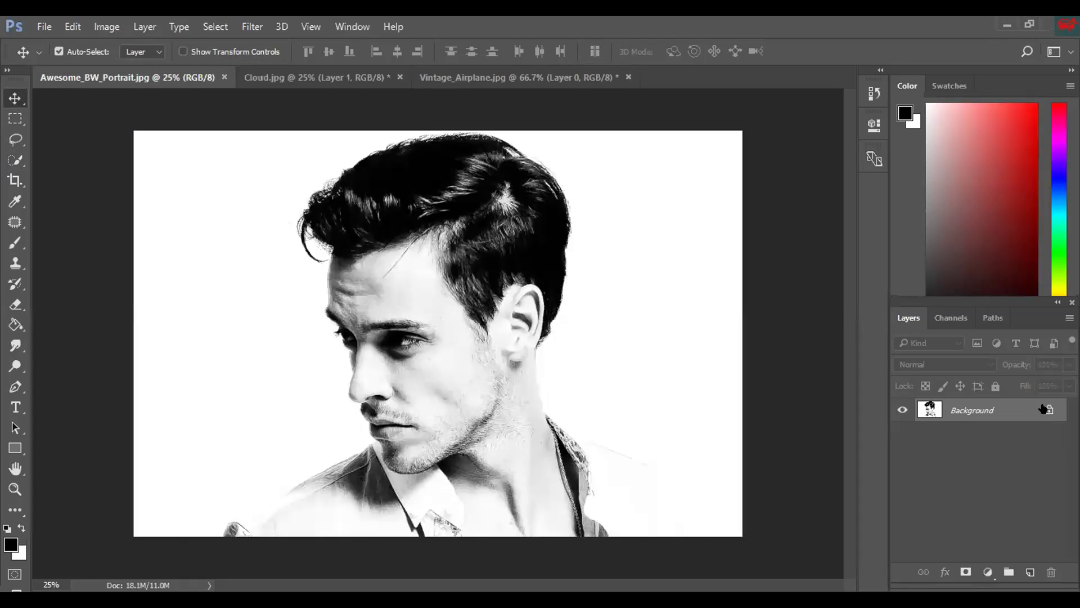
- Unlock the Background layer of Awesome_BW_Portrait.jpg and move the portrait into Cloud.jpg so it covers the whole canvas
left_click(1048, 409)
left_click_drag(413, 383, 335, 337)
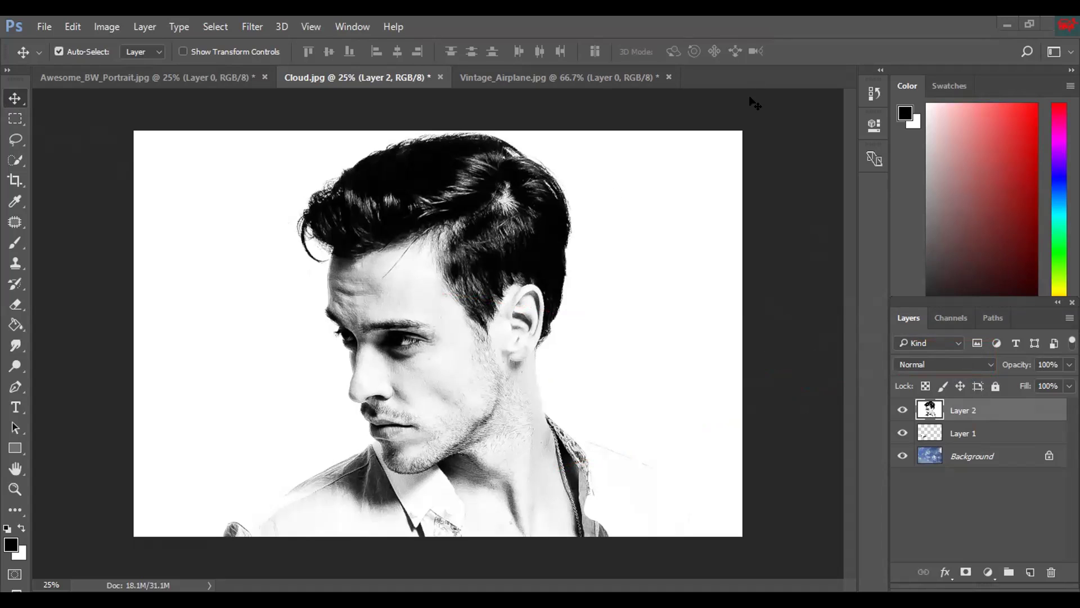
- Set the blend mode of the portrait layer to Screen
left_click(988, 364)
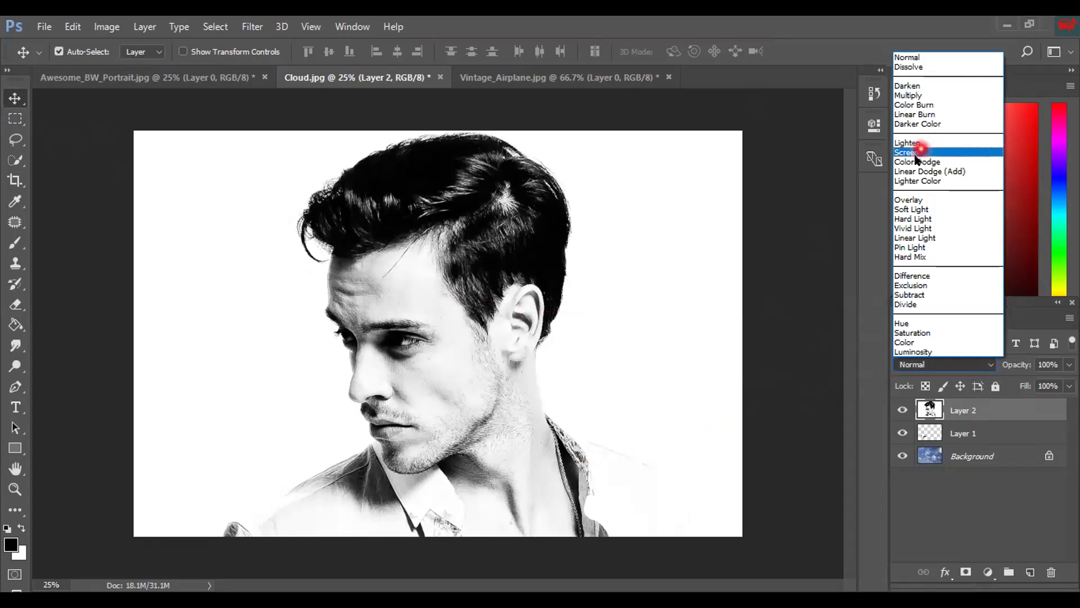
left_click(914, 151)
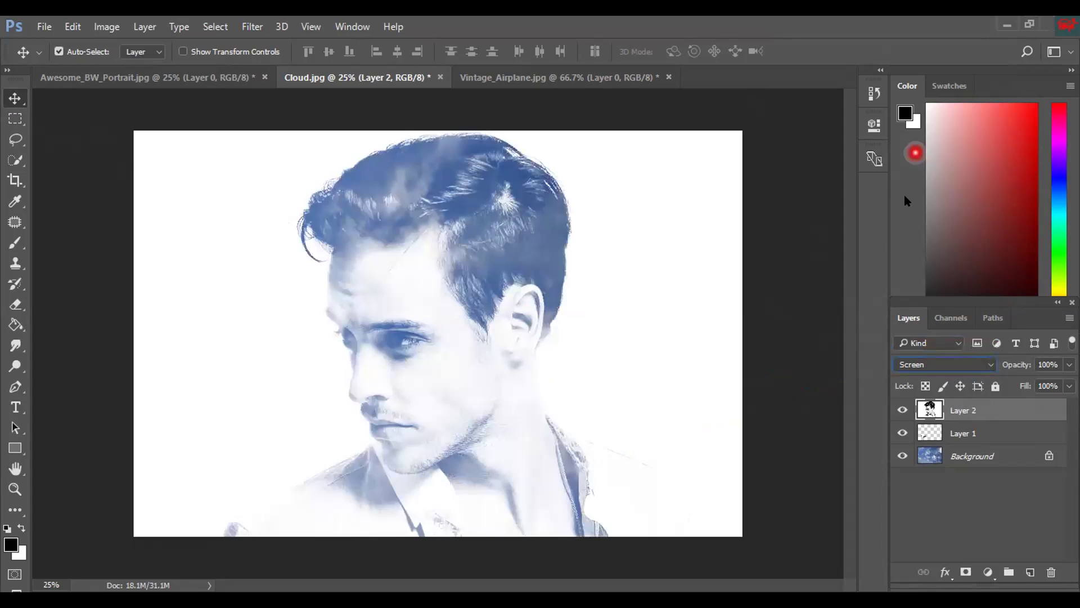
left_click(10, 105)
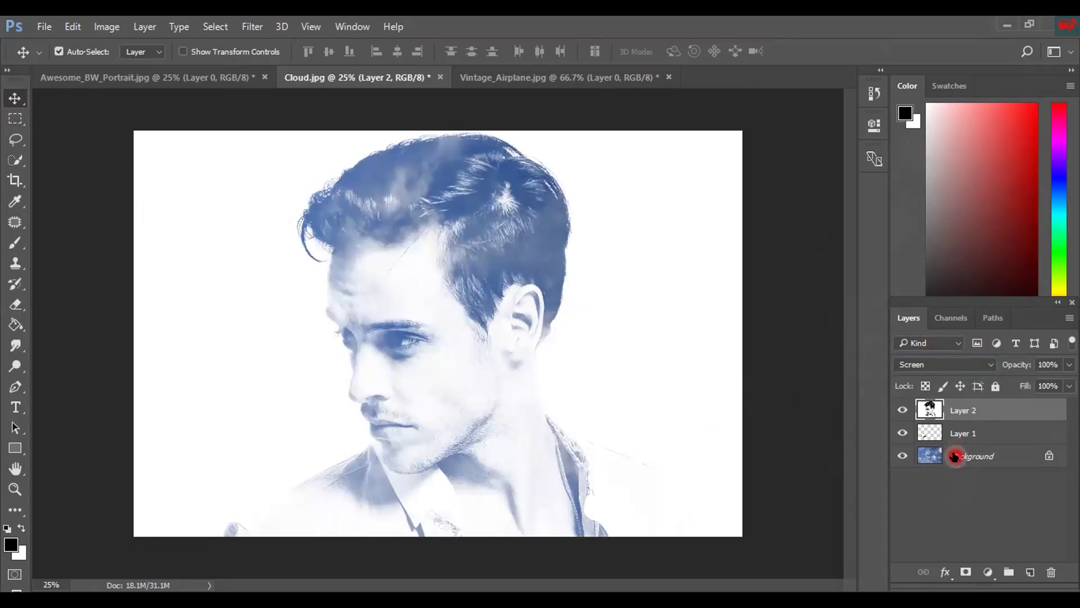
- Toggle the visibility of the portrait layer off and on to compare the blended image with the layers beneath
left_click(904, 409)
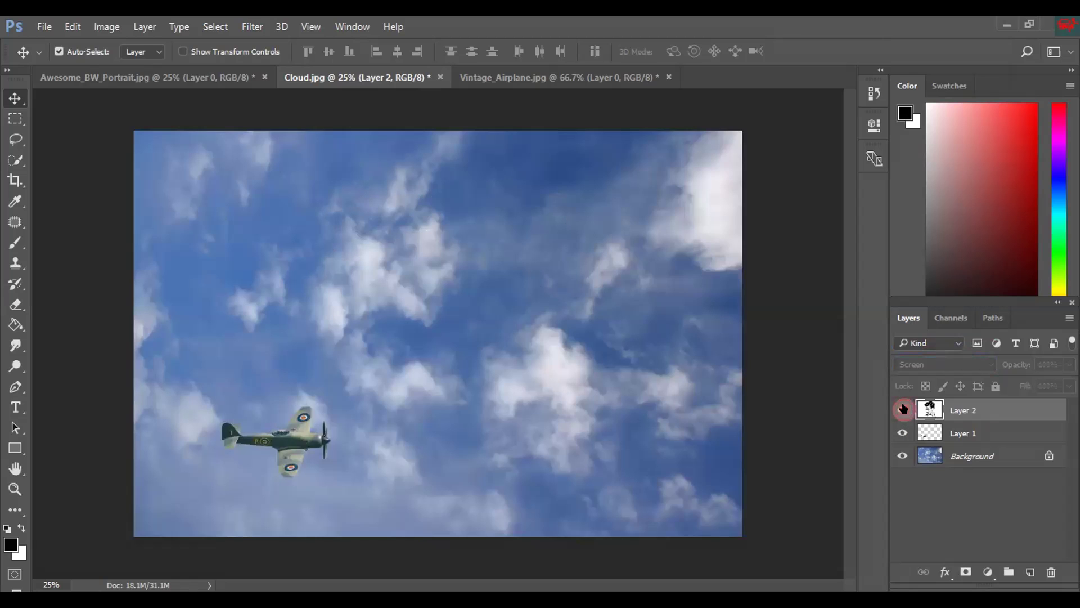
left_click(904, 411)
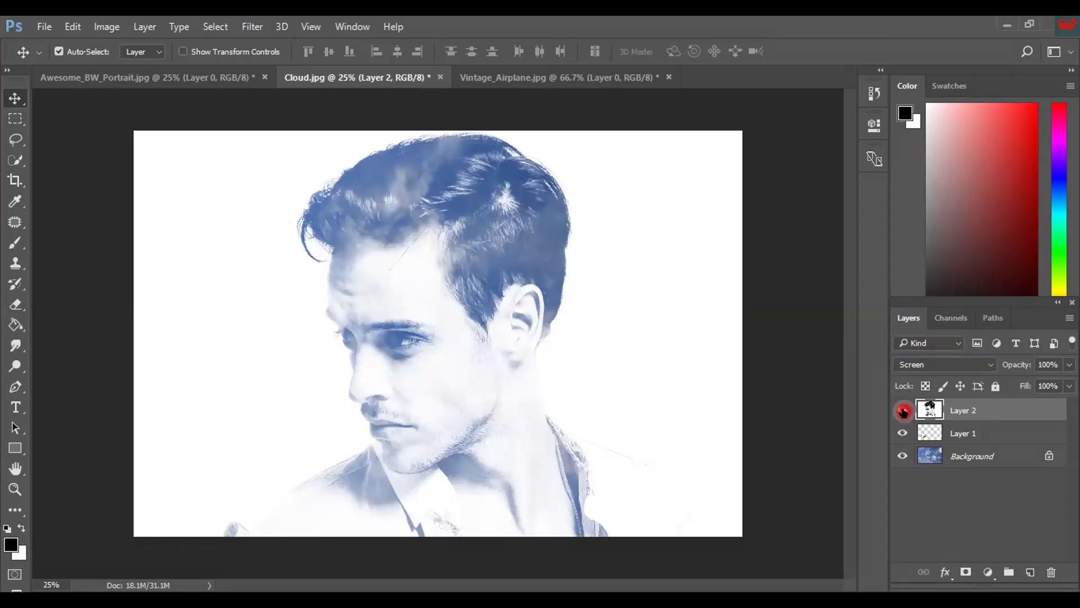
left_click(904, 411)
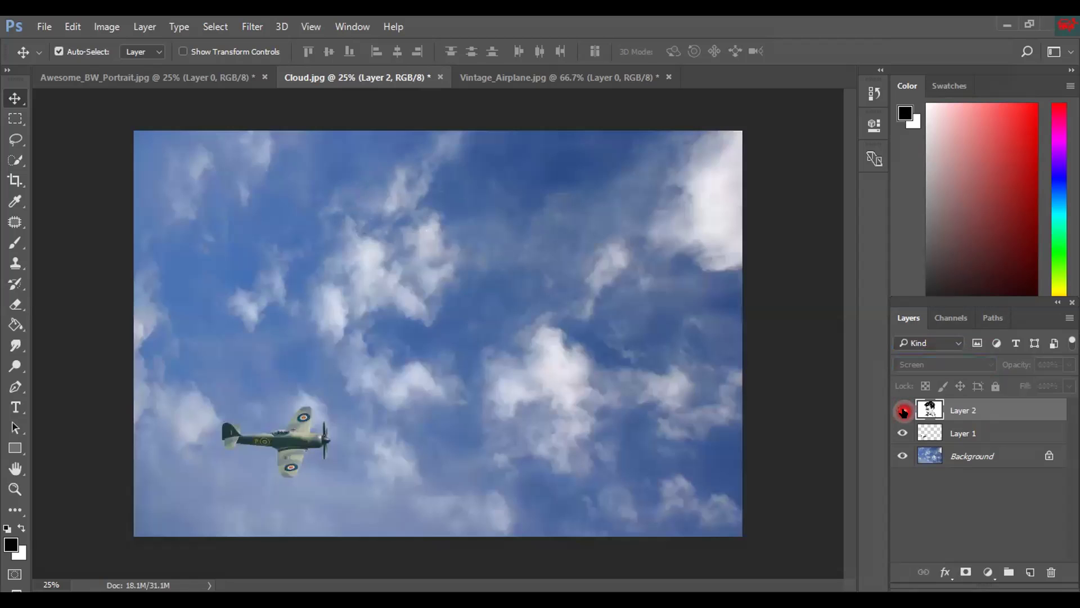
left_click(904, 411)
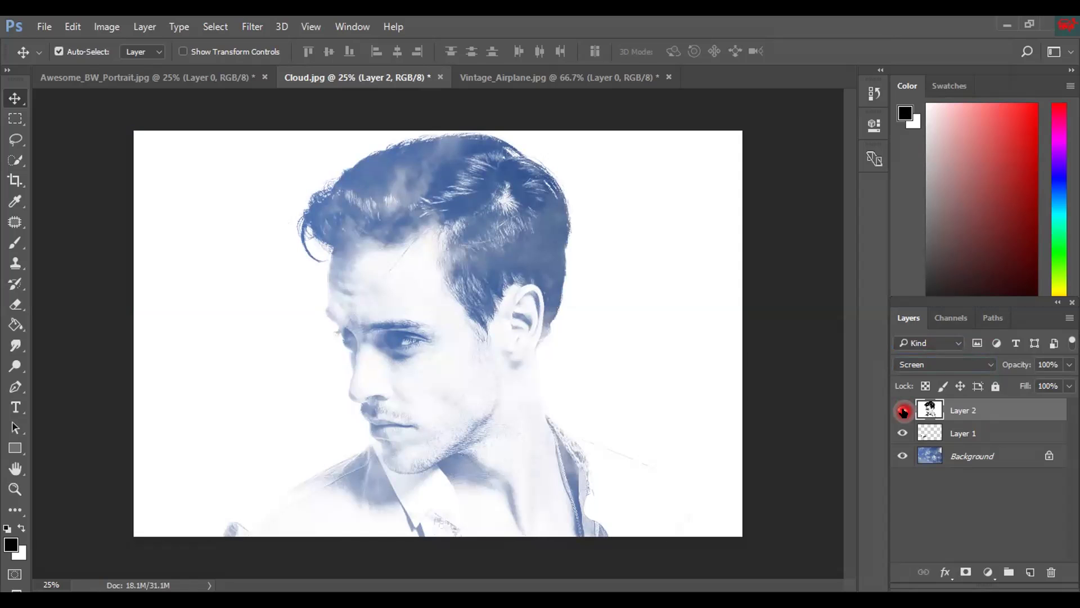
- Compare the portrait layer in Normal and Screen blend modes, toggling its visibility in each, and leave it on Screen
left_click(981, 364)
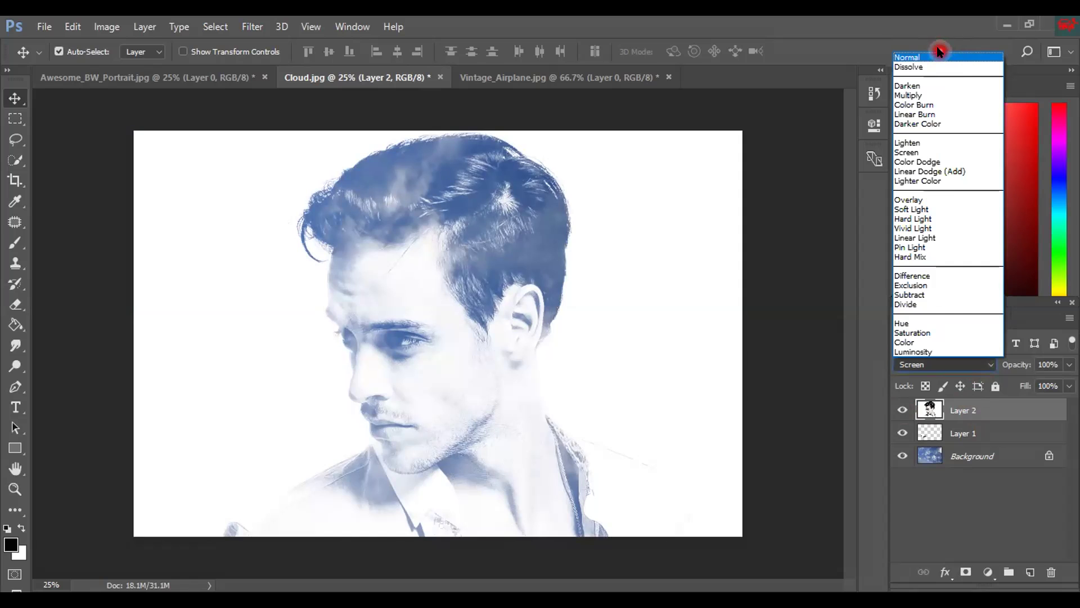
left_click(939, 57)
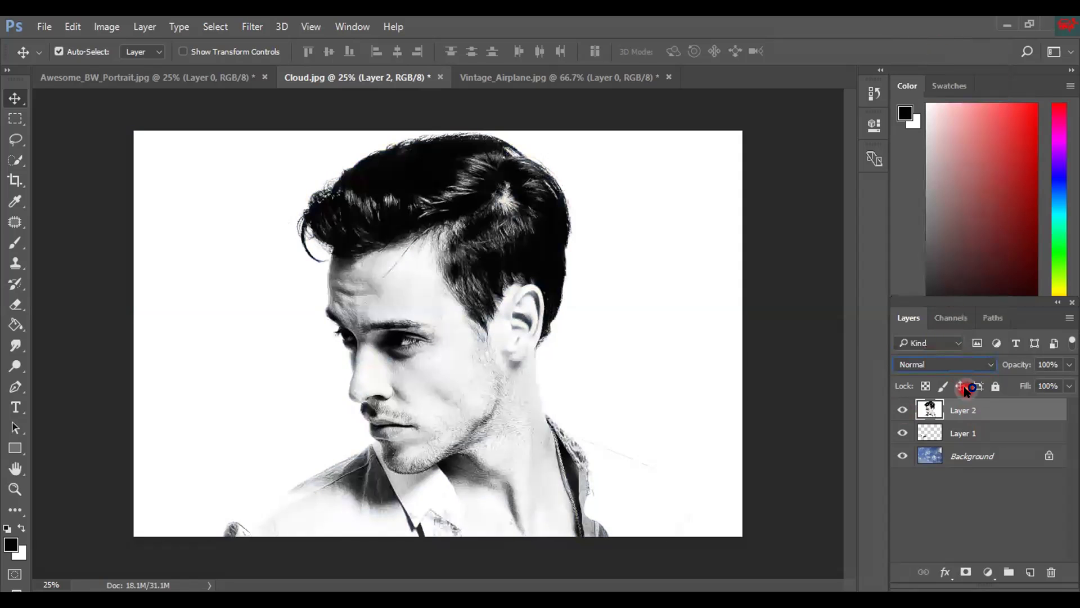
left_click(901, 410)
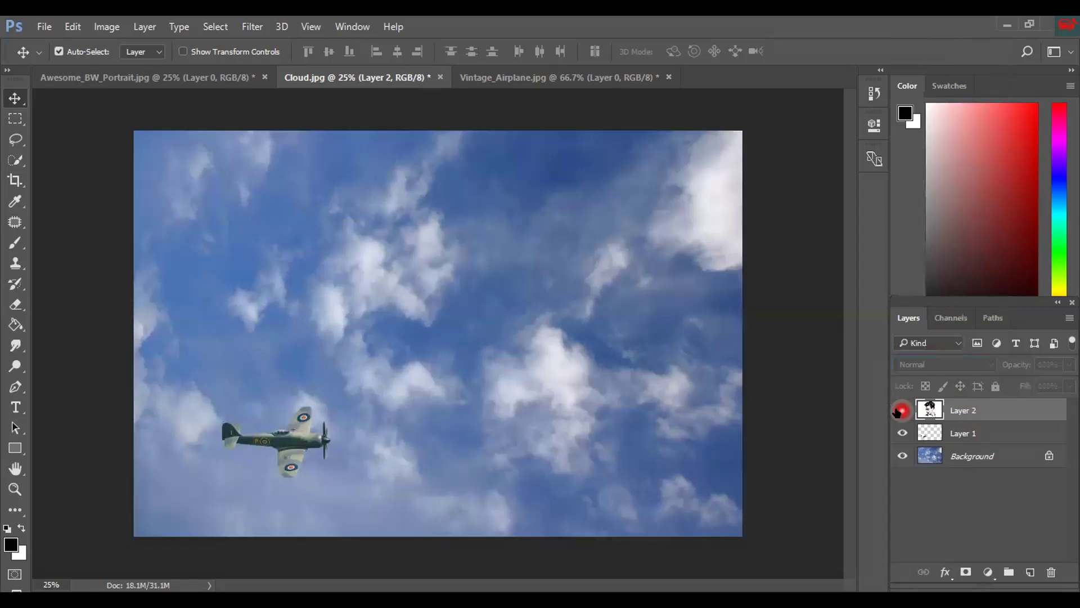
left_click(901, 410)
left_click(933, 364)
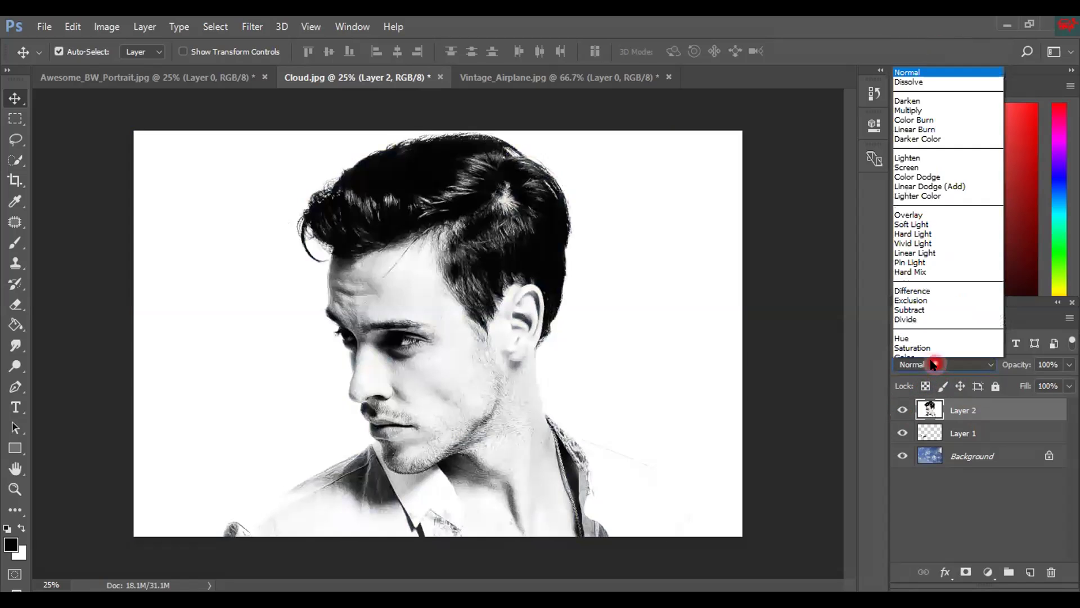
left_click(913, 151)
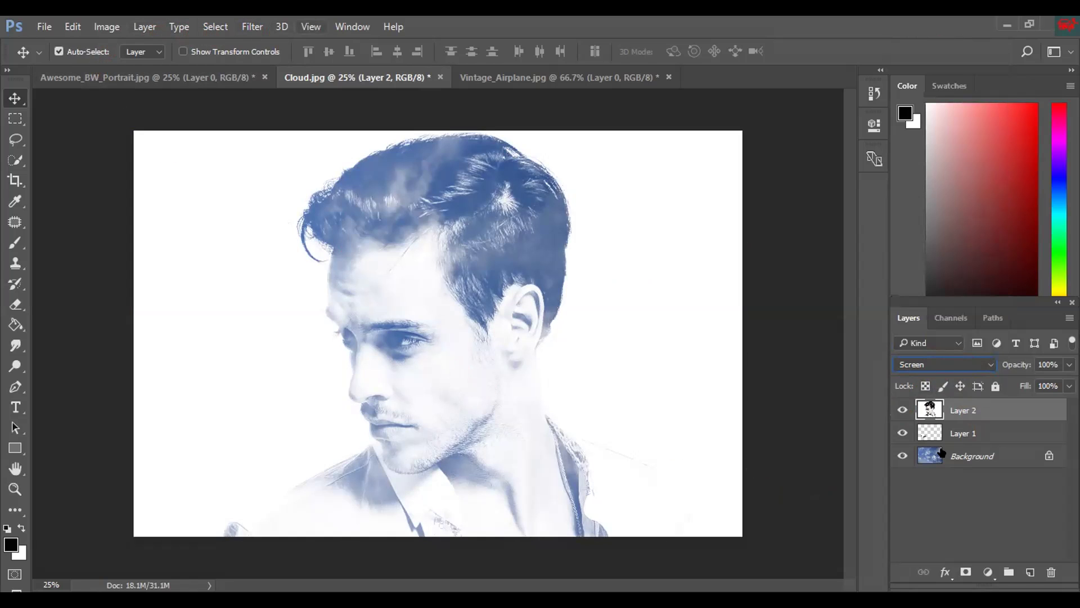
left_click(900, 412)
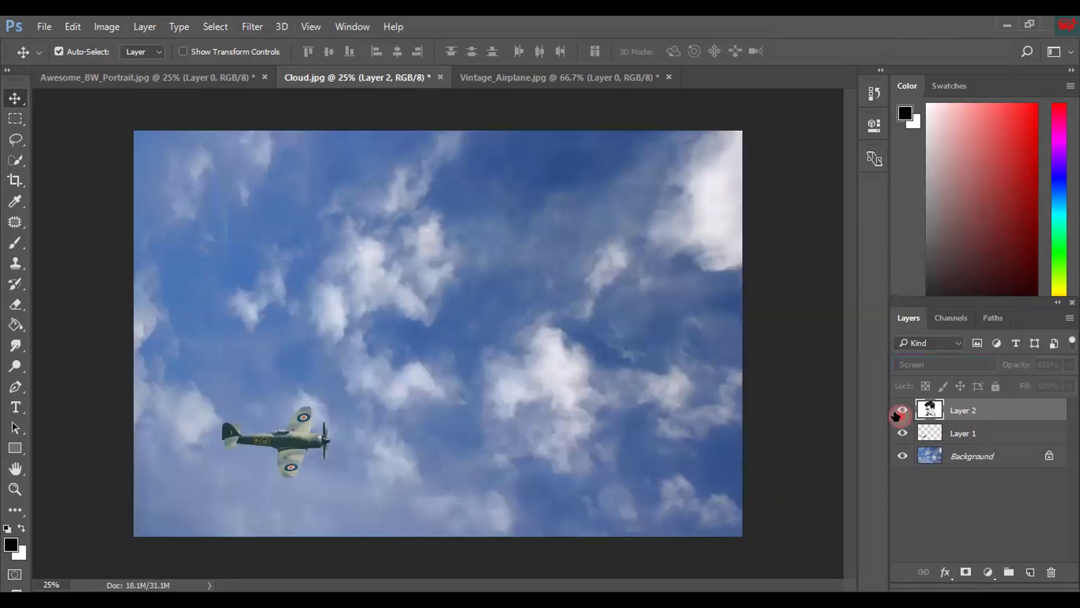
left_click(902, 410)
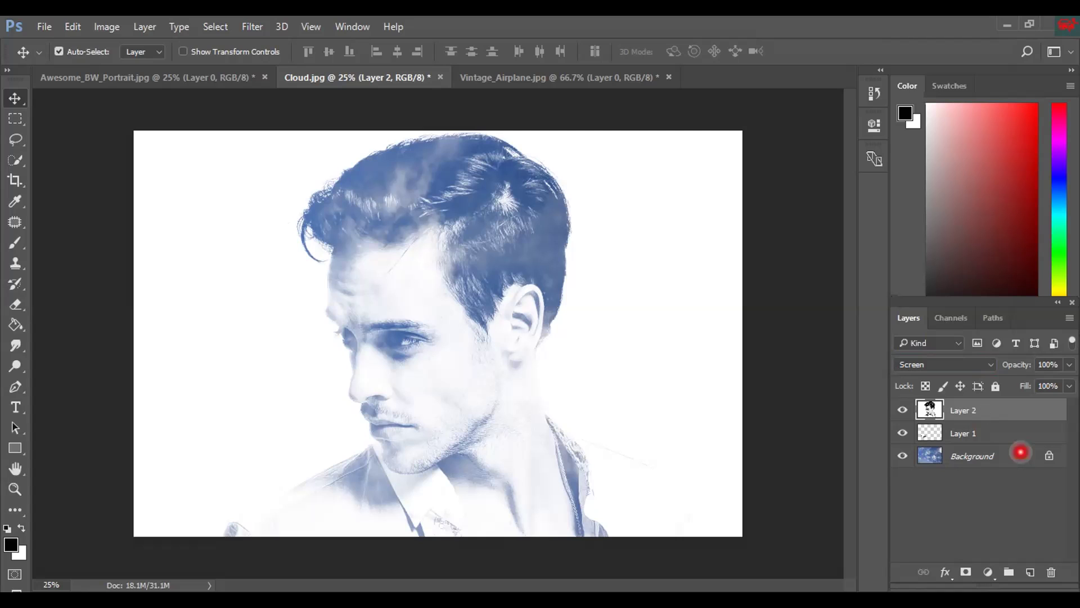
- Set the opacity of the portrait layer to 75%
left_click(1068, 365)
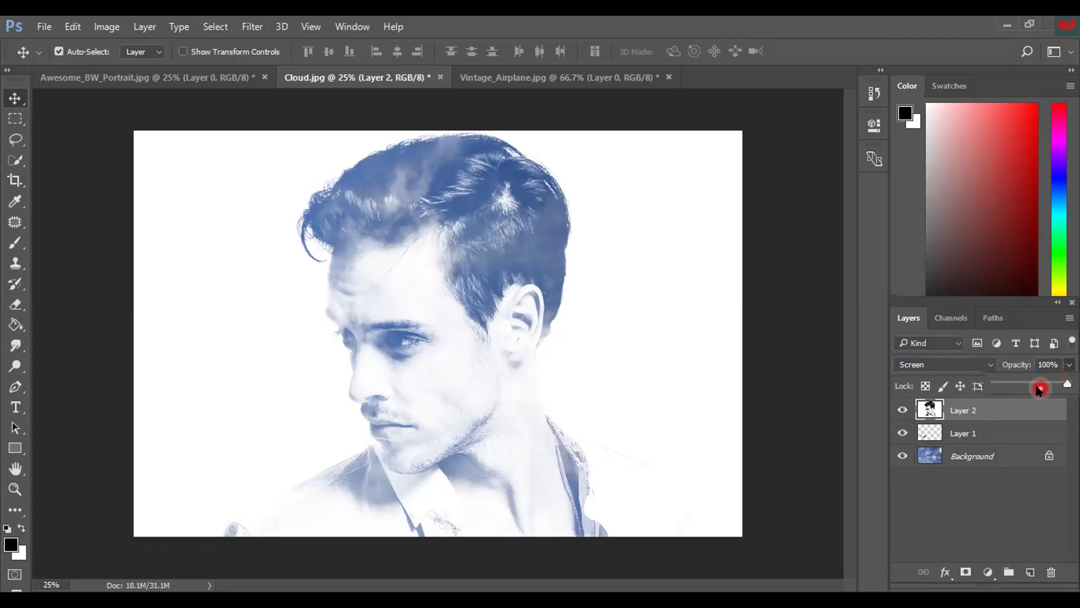
left_click_drag(1051, 365, 989, 363)
type("75")
key("Return")
left_click(922, 508)
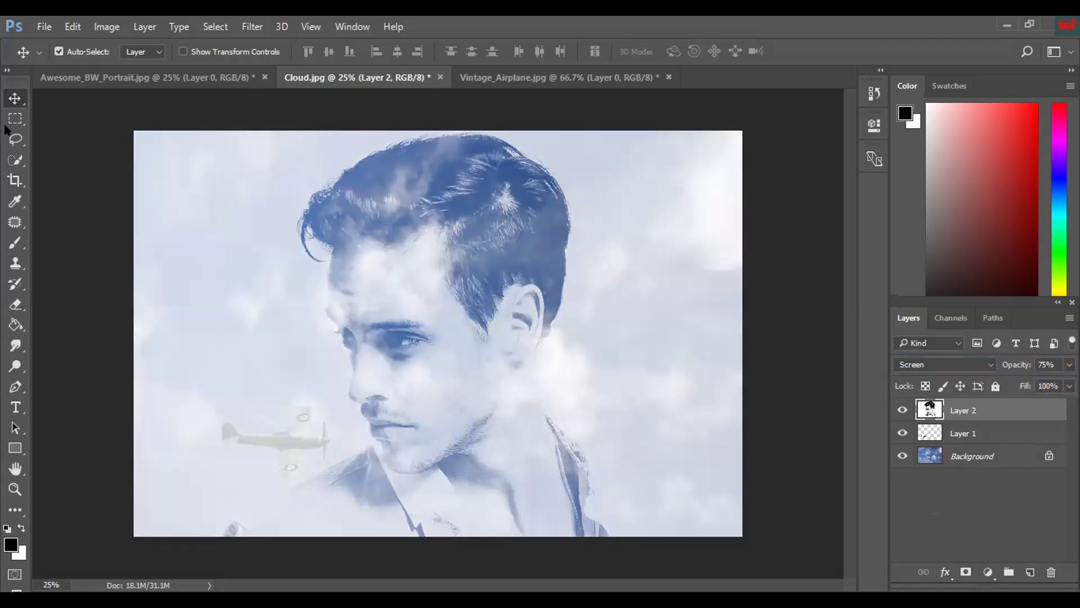
- Try inverting the colours of the portrait layer and restore its original tones
left_click(975, 408)
key("ctrl+i")
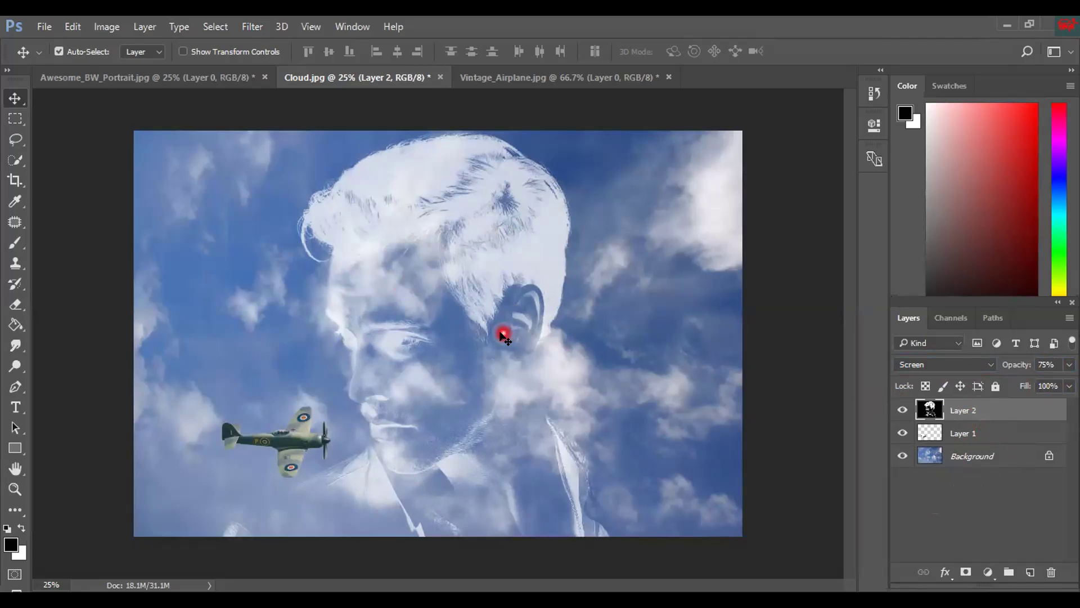
key("ctrl+i")
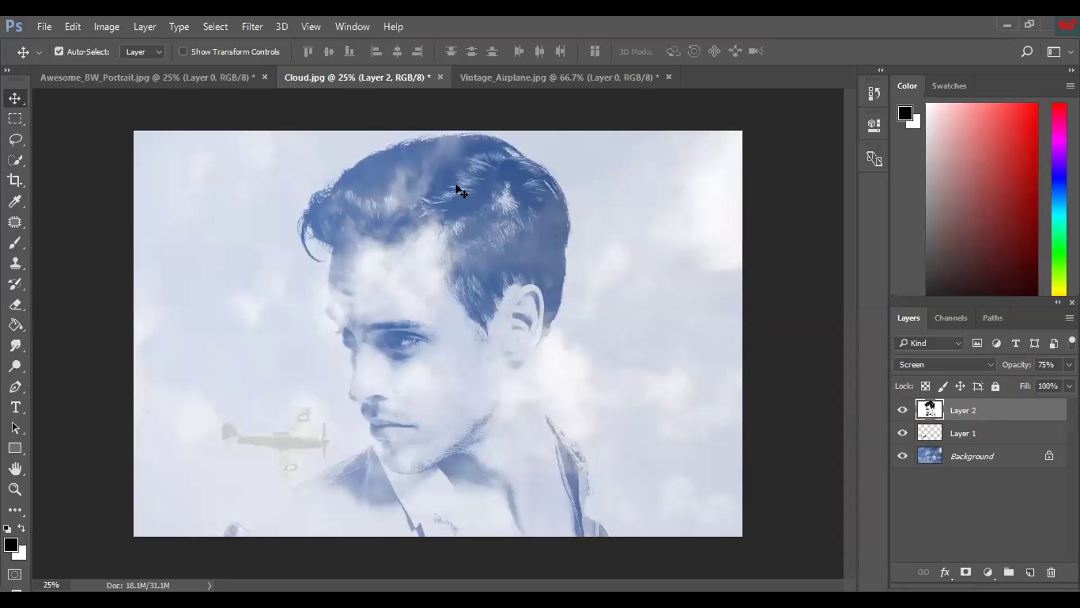
left_click(968, 365)
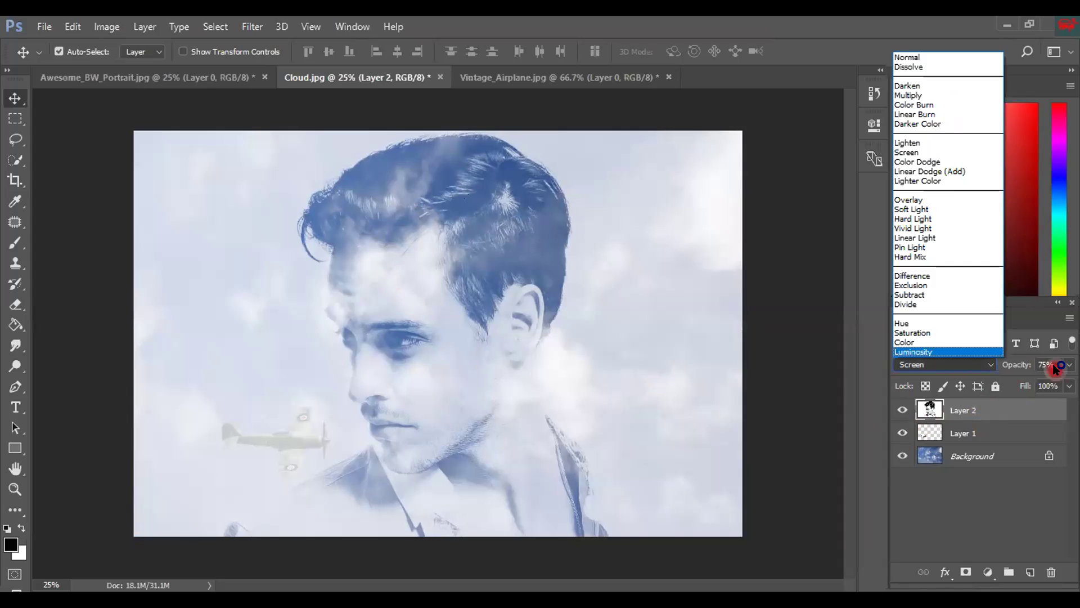
left_click(970, 488)
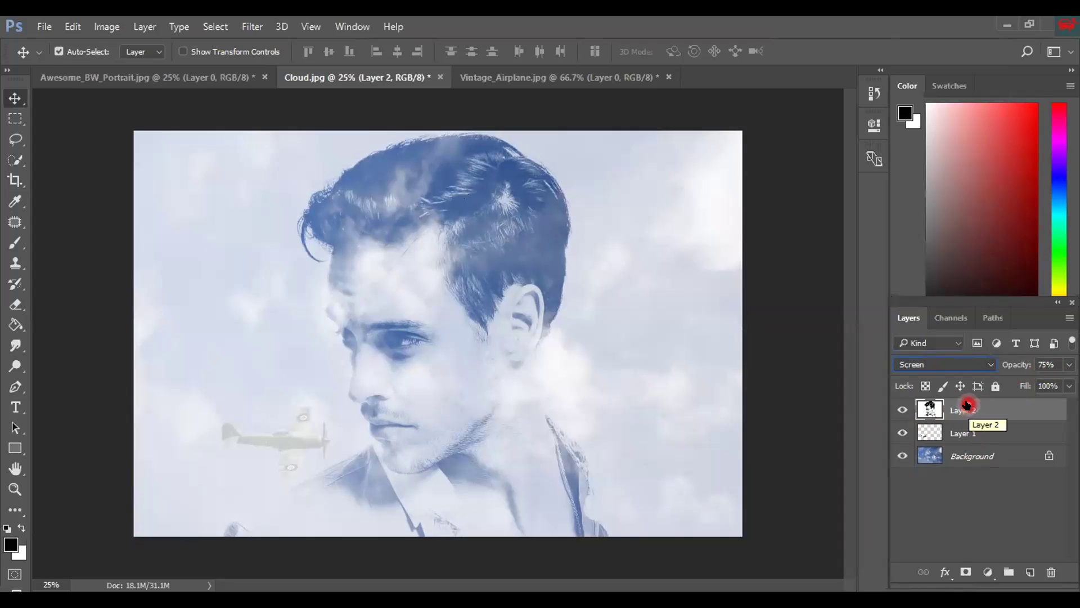
- Invert the colours of the portrait layer above the sky and airplane
left_click(985, 456)
left_click(983, 406)
key("ctrl")
key("ctrl+i")
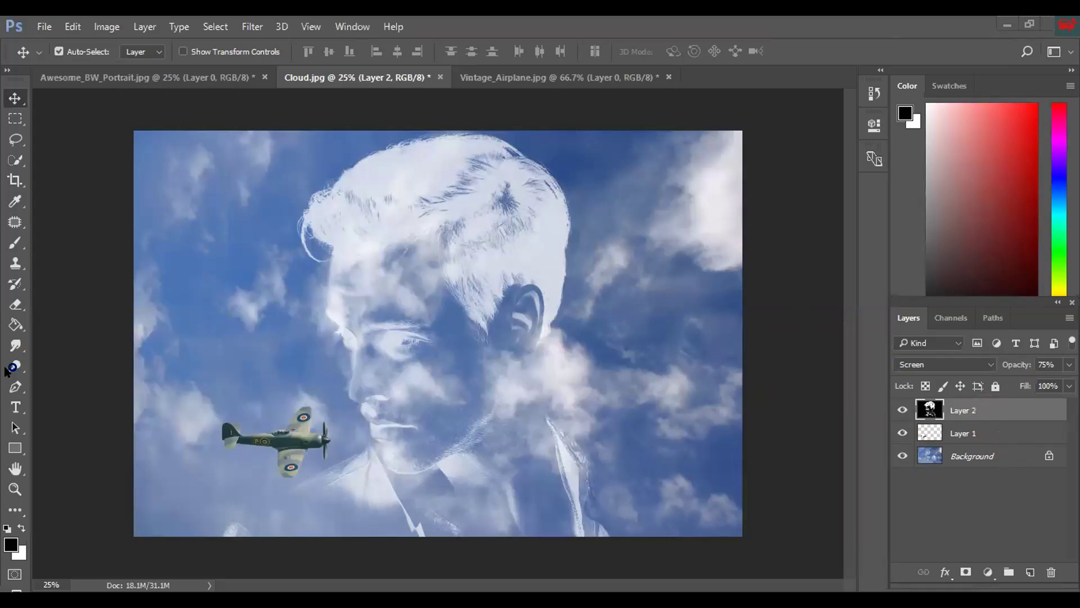
- Fade the portrait's hair and face over the clouds using the Eraser at 15% opacity and 67% flow
left_click(10, 306)
left_click_drag(10, 305, 64, 300)
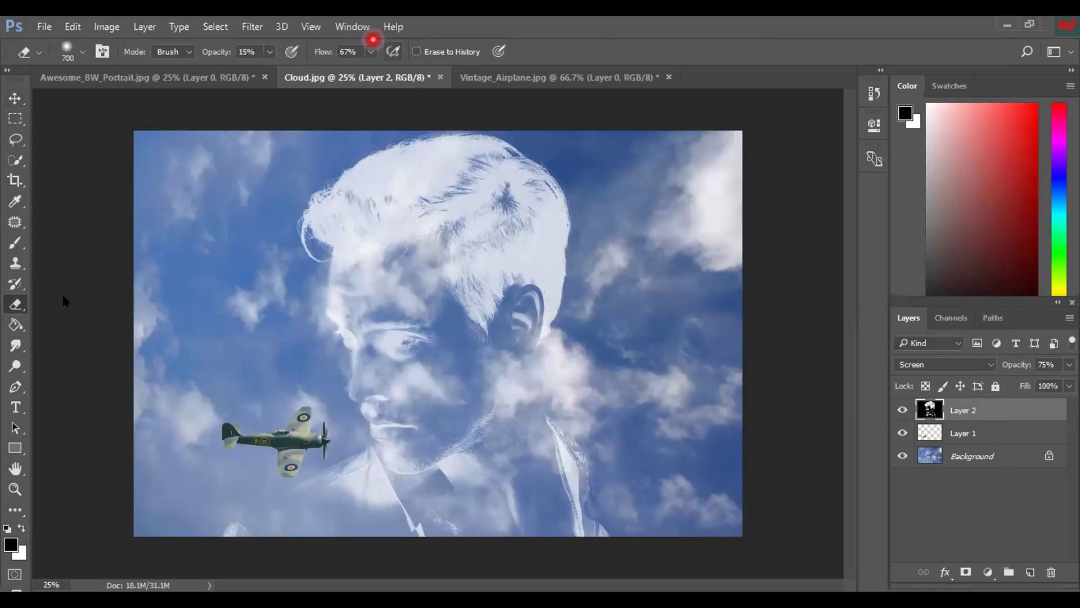
mouse_move(462, 276)
left_mouse_down()
mouse_move(452, 173)
mouse_move(315, 216)
mouse_move(473, 175)
mouse_move(448, 266)
mouse_move(490, 253)
mouse_move(485, 268)
mouse_move(316, 226)
mouse_move(497, 160)
mouse_move(335, 175)
mouse_move(525, 159)
mouse_move(528, 177)
mouse_move(602, 172)
mouse_move(463, 287)
mouse_move(537, 251)
mouse_move(501, 278)
mouse_move(550, 197)
mouse_move(535, 197)
mouse_move(576, 179)
mouse_move(386, 176)
mouse_move(288, 161)
mouse_move(273, 171)
mouse_move(272, 189)
mouse_move(388, 167)
mouse_move(538, 187)
mouse_move(580, 226)
mouse_move(512, 363)
mouse_move(429, 493)
mouse_move(411, 444)
mouse_move(363, 401)
mouse_move(315, 413)
mouse_move(338, 465)
mouse_move(640, 426)
mouse_move(598, 425)
mouse_move(542, 318)
mouse_move(574, 255)
mouse_move(349, 266)
mouse_move(335, 225)
mouse_move(371, 187)
mouse_move(365, 203)
mouse_move(263, 243)
mouse_move(556, 146)
mouse_move(574, 197)
mouse_move(708, 297)
mouse_move(541, 359)
left_mouse_up()
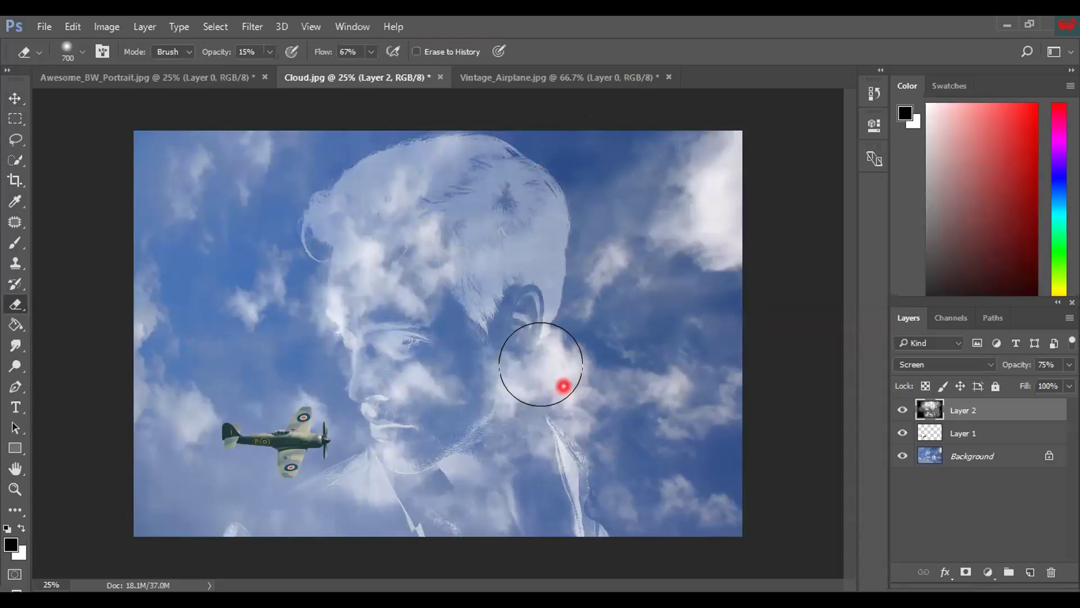
- Examine how the faded portrait blends with the clouds and airplane at different zoom levels
left_click(455, 354, "ctrl+alt")
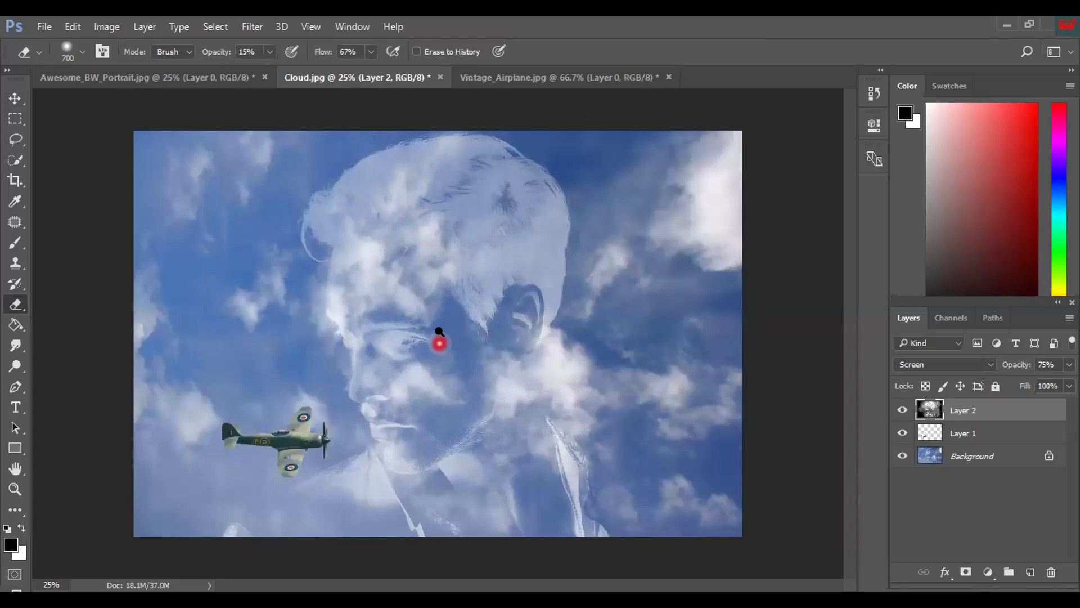
left_click(447, 304, "ctrl+alt")
left_click(440, 332, "ctrl")
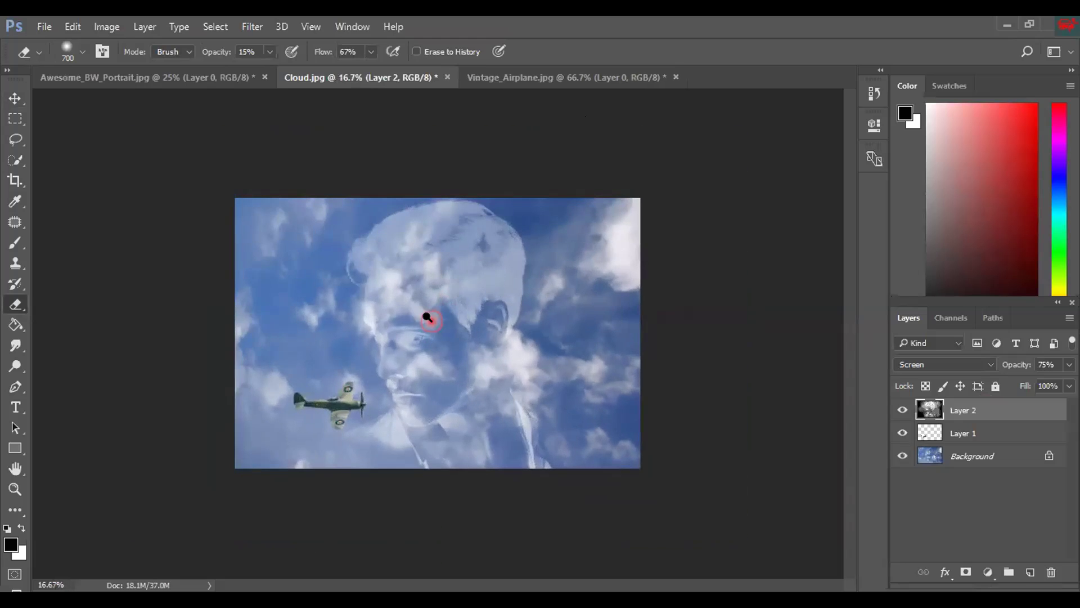
left_click(427, 315, "ctrl")
left_click(428, 319, "ctrl+alt")
left_click(423, 333, "ctrl+alt")
left_click(426, 335, "ctrl")
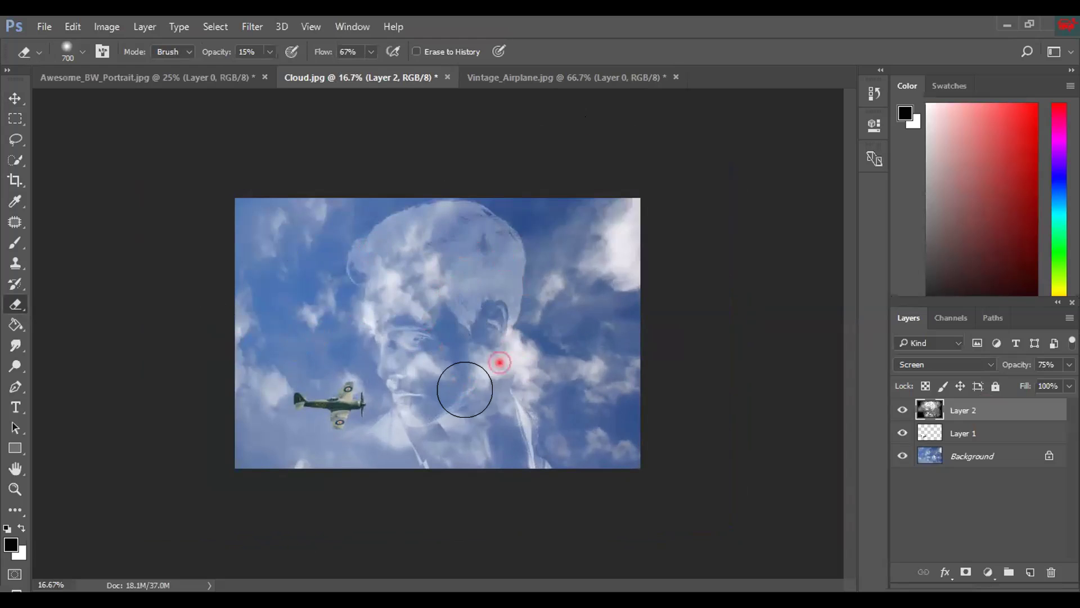
key("ctrl+plus")
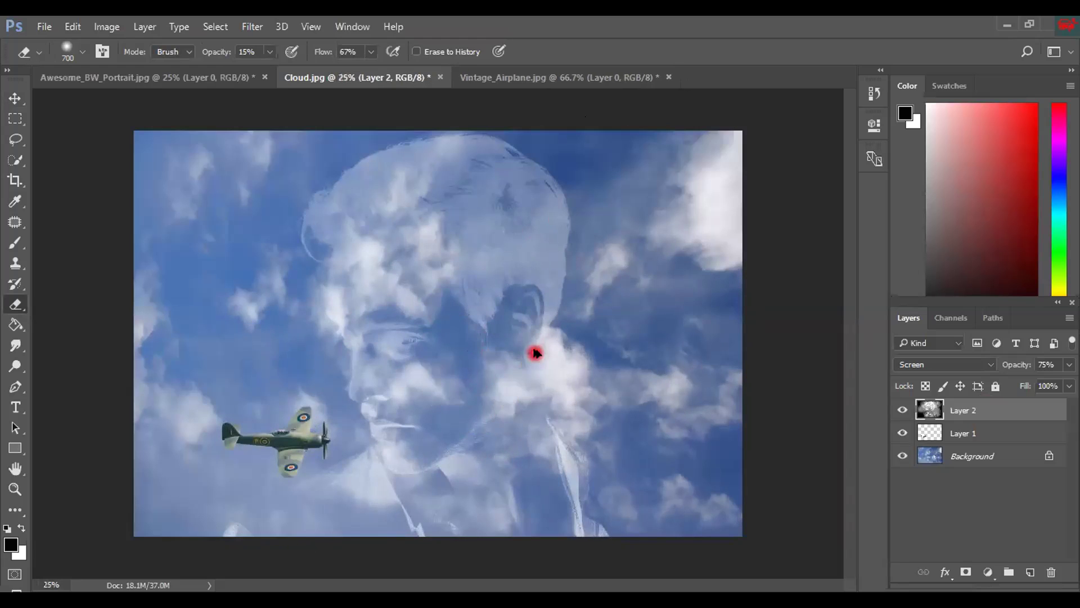
key("ctrl+minus")
key("ctrl+minus")
key("ctrl+plus")
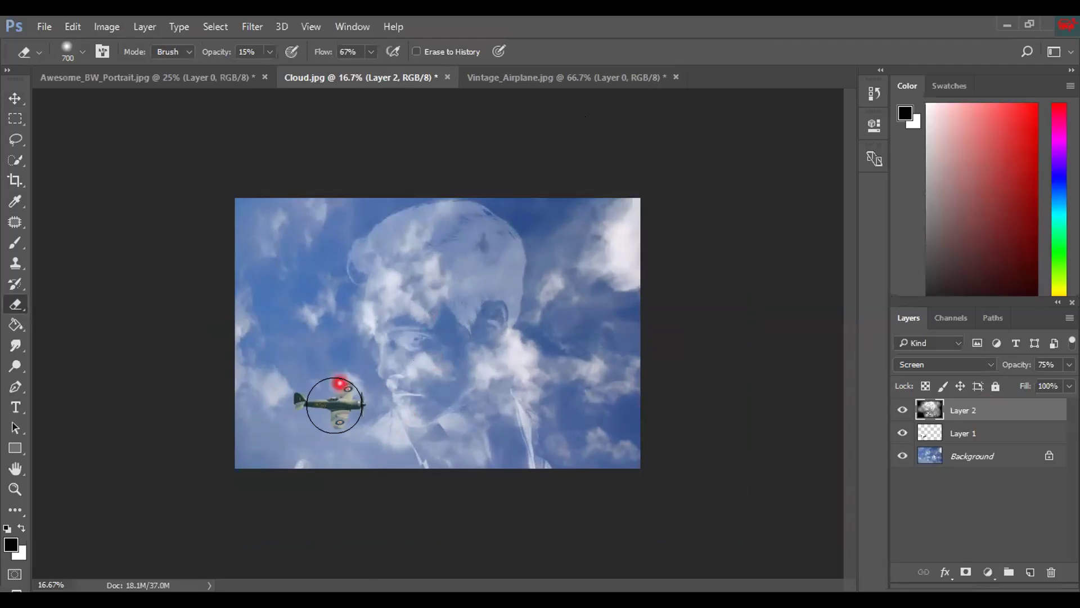
left_click(985, 454)
left_click(982, 411)
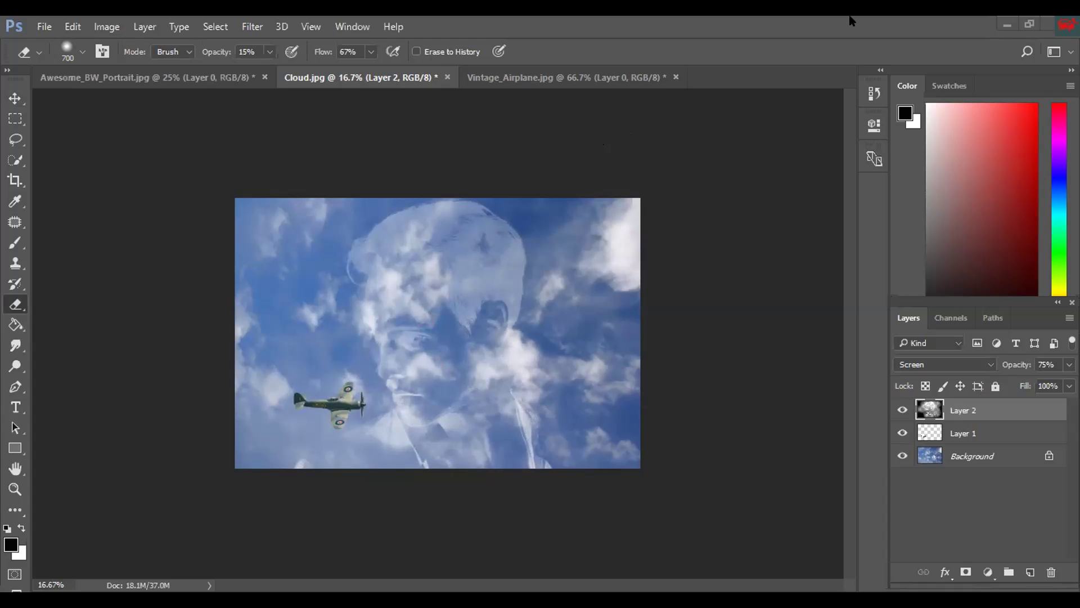
- Delete the portrait and airplane layers from Cloud.jpg so only the sky background remains
key("m")
key("v")
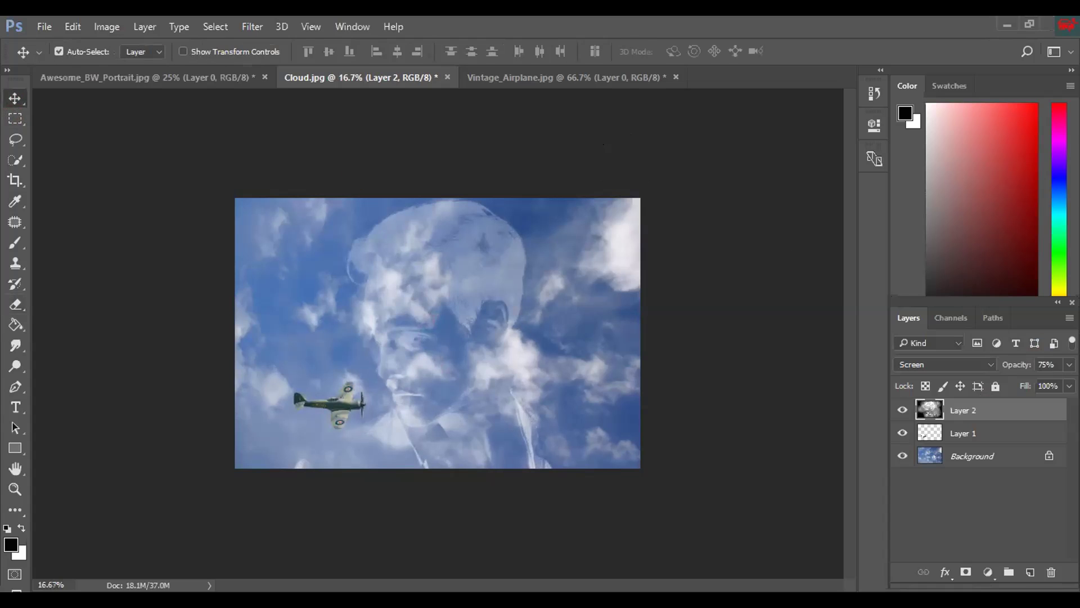
key("Delete")
key("Delete")
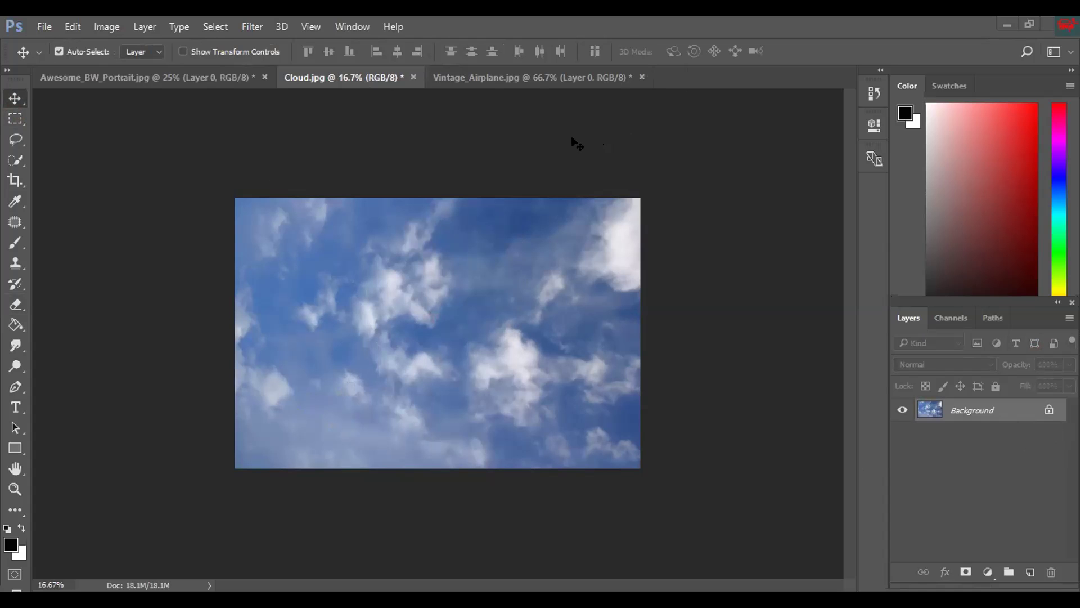
- Move the airplane from Vintage_Airplane.jpg into the lower-left sky of Cloud.jpg and the portrait from Awesome_BW_Portrait.jpg over the whole canvas
left_click(532, 77)
left_click_drag(437, 306, 335, 419)
left_click(234, 79)
left_click(299, 159)
mouse_move(439, 368)
left_mouse_down()
mouse_move(381, 357)
mouse_move(379, 76)
mouse_move(376, 108)
mouse_move(445, 359)
left_mouse_up()
- Set the portrait layer's blend mode to Screen and its opacity to 75%
left_click(902, 410)
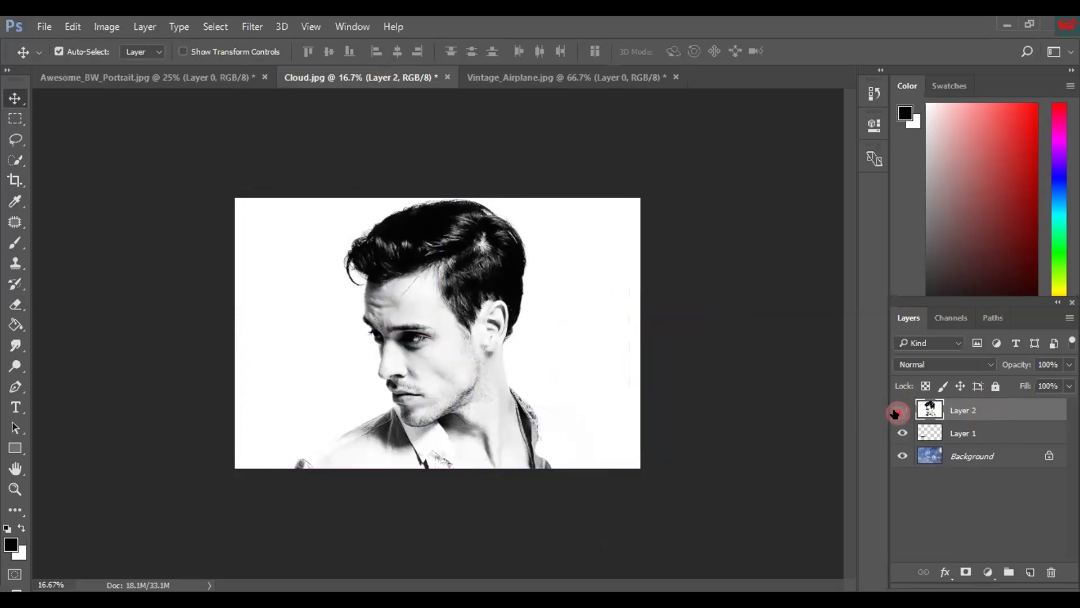
left_click(904, 410)
left_click(936, 364)
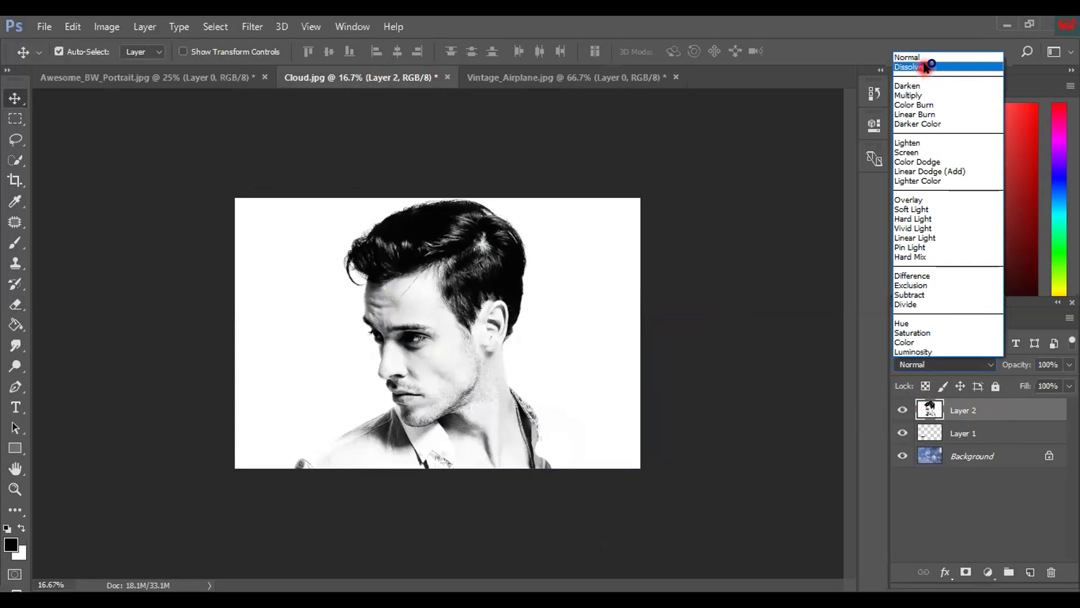
left_click(912, 152)
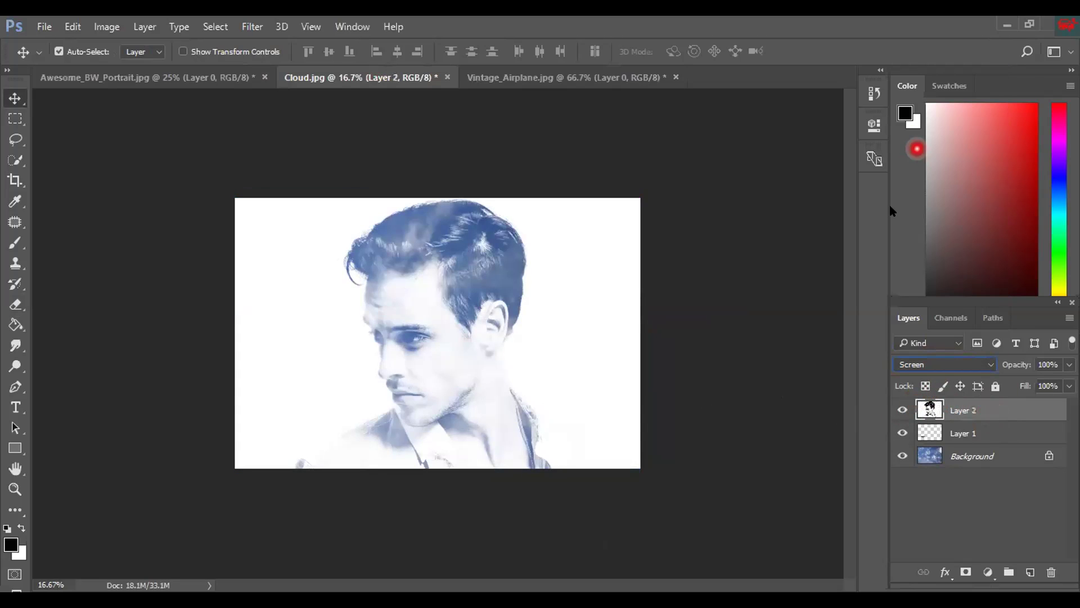
left_click(1060, 363)
left_click_drag(1060, 364, 1001, 366)
type("75")
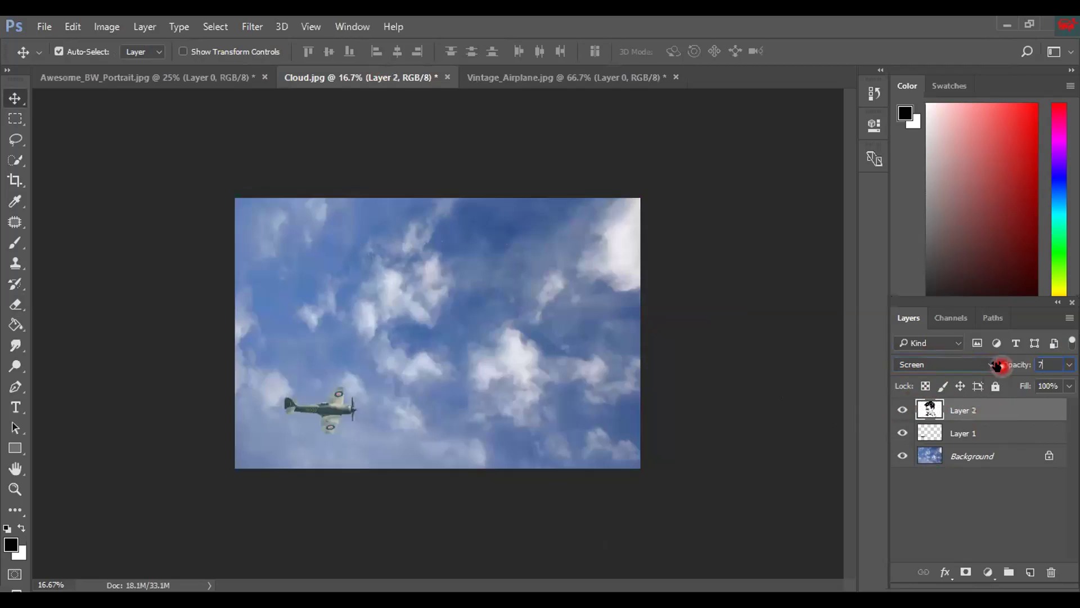
key("Return")
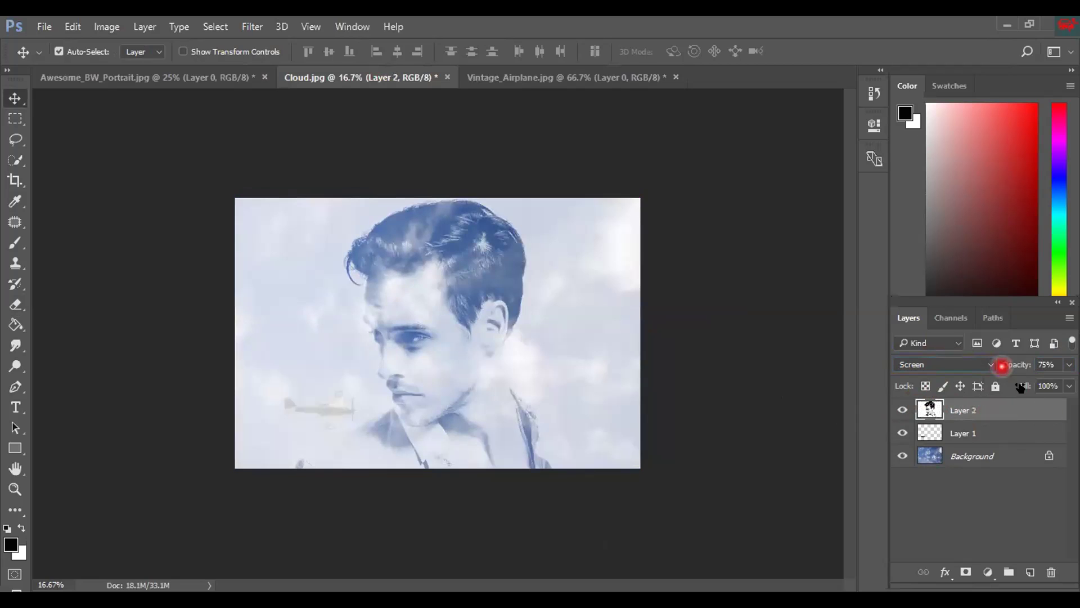
- Select the portrait layer and invert its colours
left_click(983, 455)
left_click(985, 476)
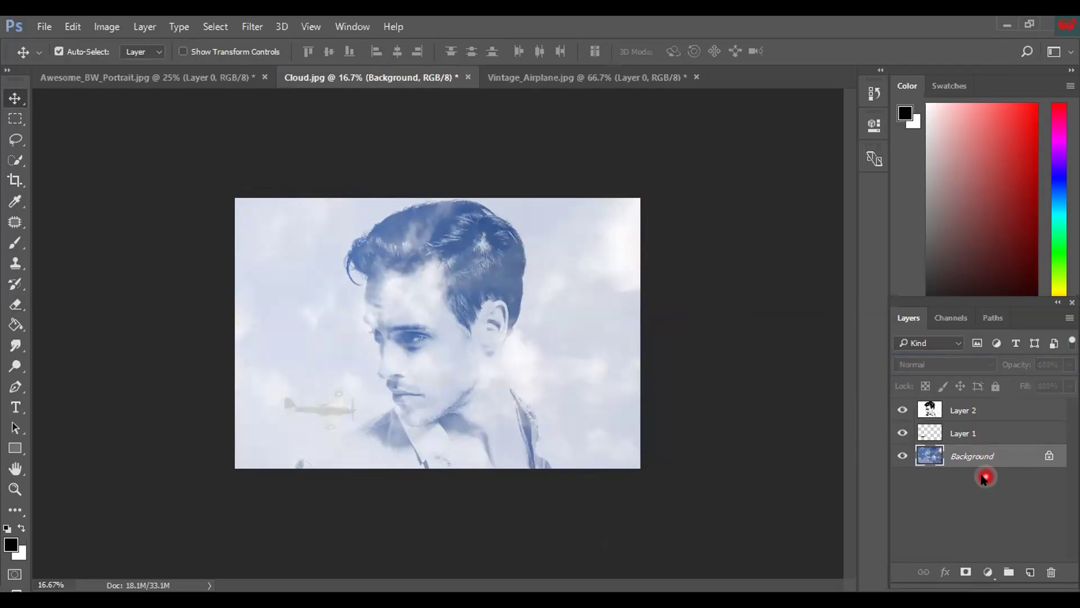
left_click(973, 409)
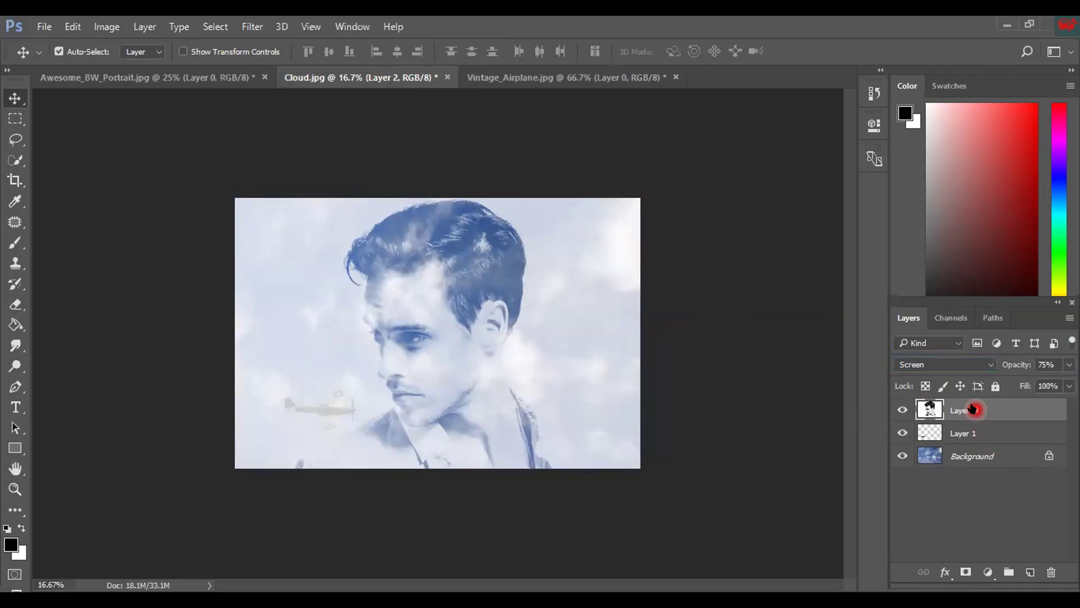
key("ctrl+i")
key("i")
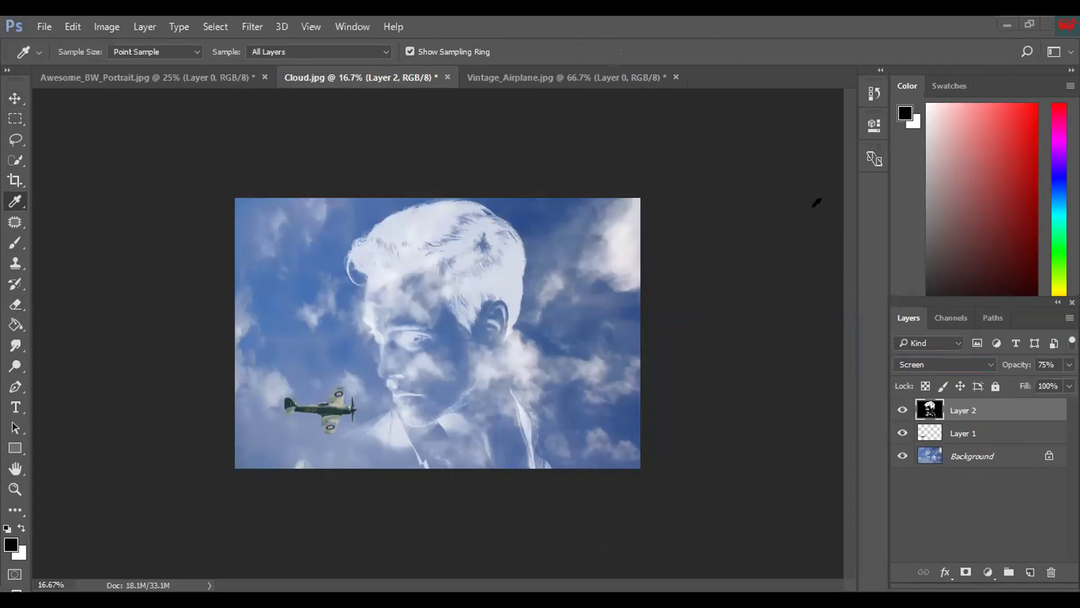
- Softly erase over the portrait's hair and face on Layer 2 with a 700-pixel Eraser at 15% opacity and 67% flow
left_click(15, 304)
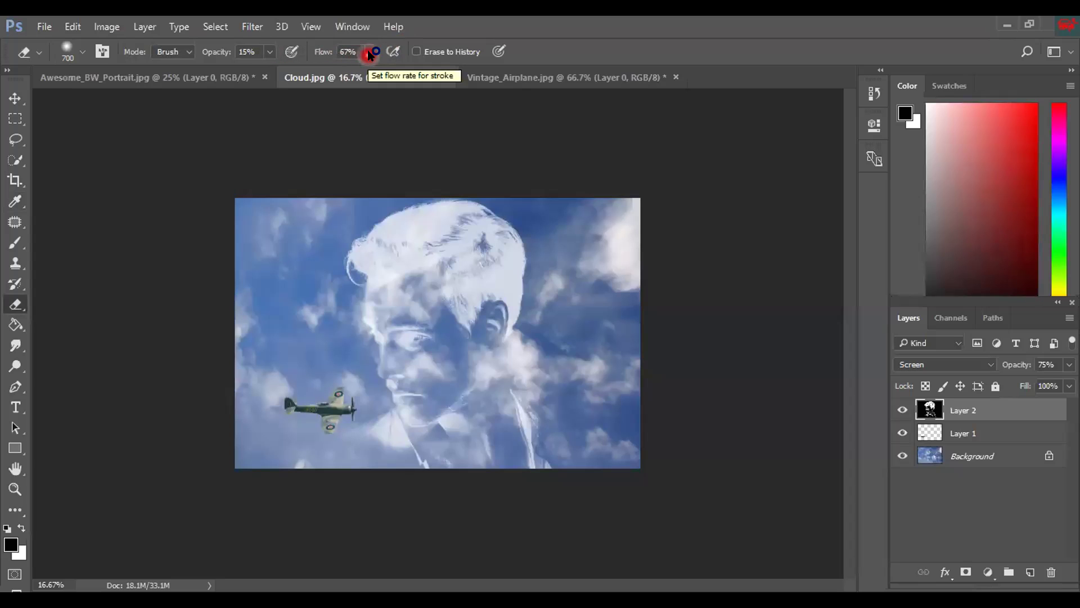
mouse_move(321, 249)
left_mouse_down()
mouse_move(364, 238)
mouse_move(295, 250)
mouse_move(461, 259)
mouse_move(440, 301)
mouse_move(387, 301)
mouse_move(381, 279)
mouse_move(486, 264)
mouse_move(399, 258)
mouse_move(349, 275)
mouse_move(500, 199)
mouse_move(365, 236)
mouse_move(299, 286)
mouse_move(377, 272)
left_mouse_up()
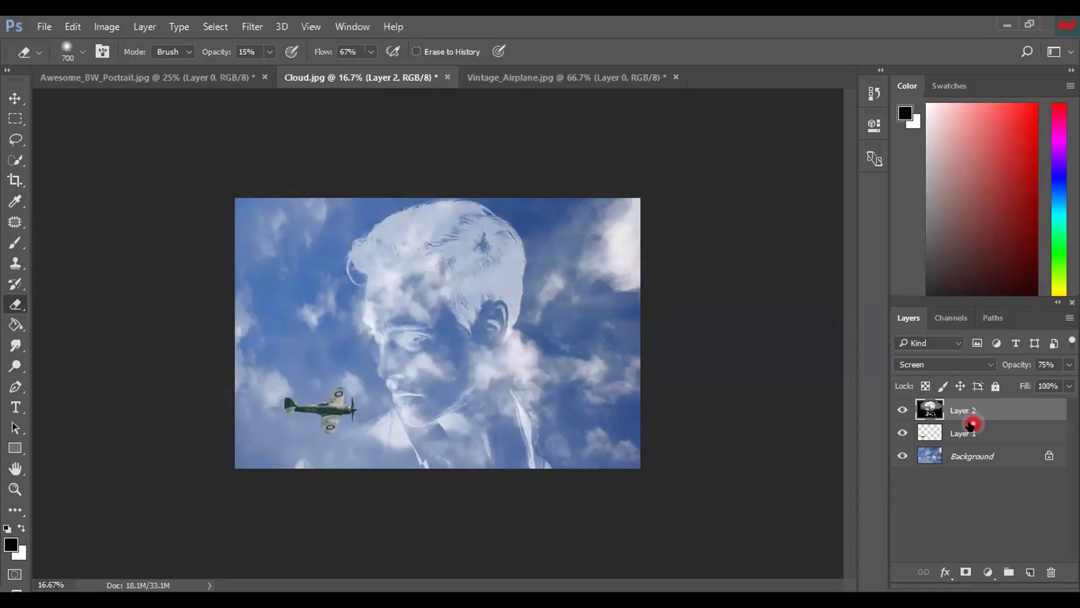
left_click(903, 410)
left_click(903, 410)
left_click(903, 411)
left_click(902, 410)
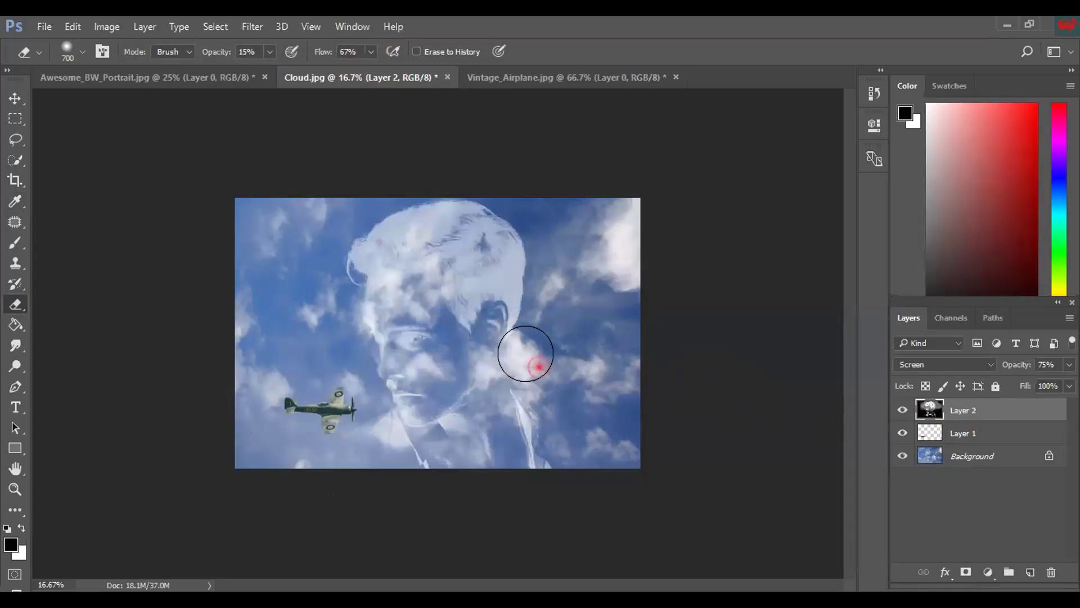
mouse_move(369, 272)
left_mouse_down()
mouse_move(353, 246)
mouse_move(383, 318)
mouse_move(526, 255)
mouse_move(360, 273)
mouse_move(502, 271)
left_mouse_up()
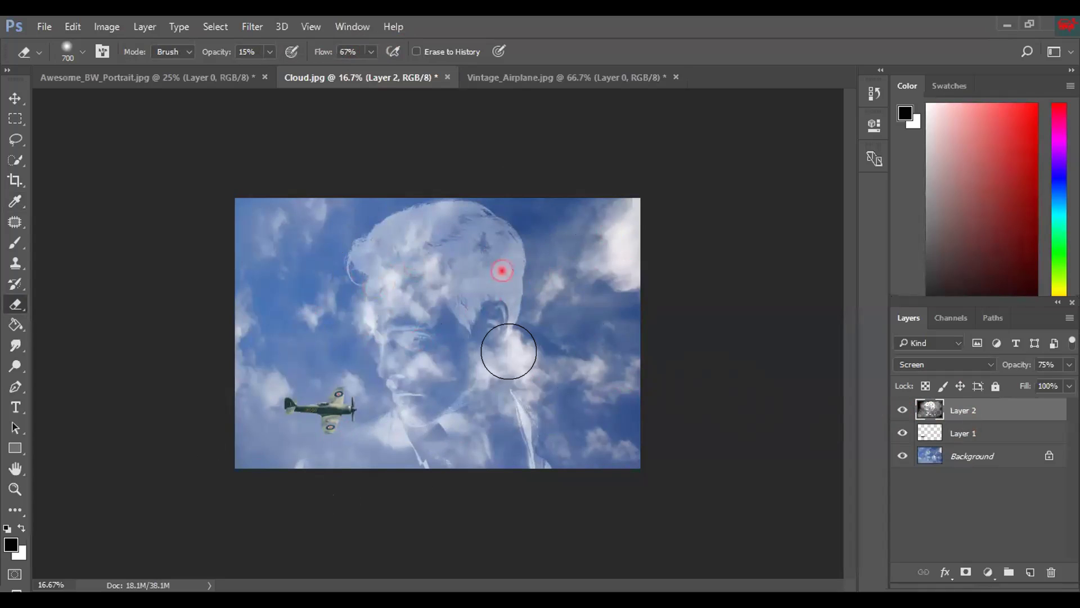
left_click(649, 464)
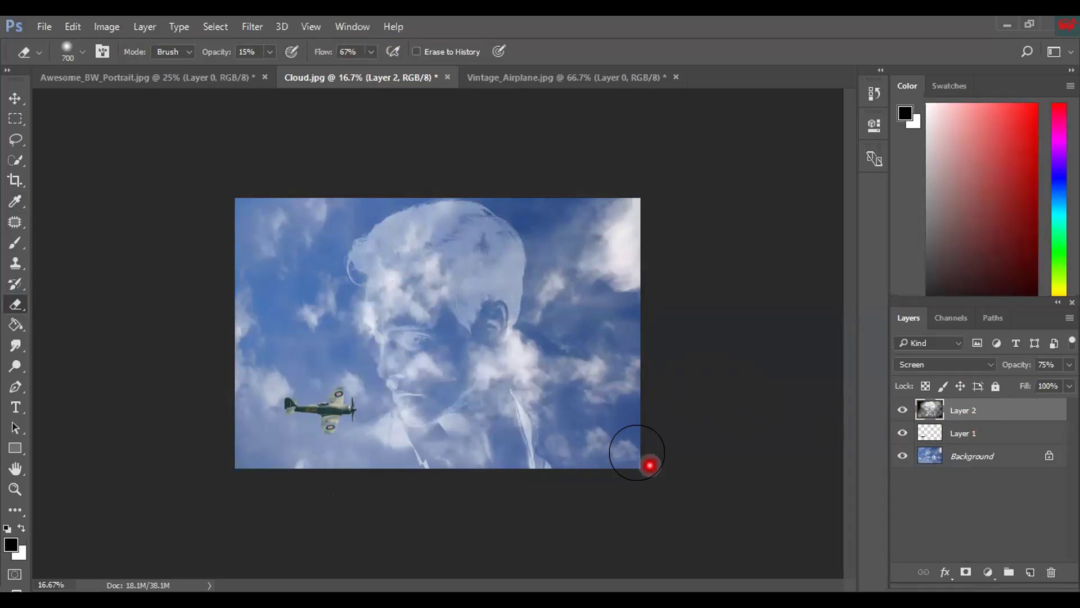
key("ctrl+plus")
key("ctrl+plus")
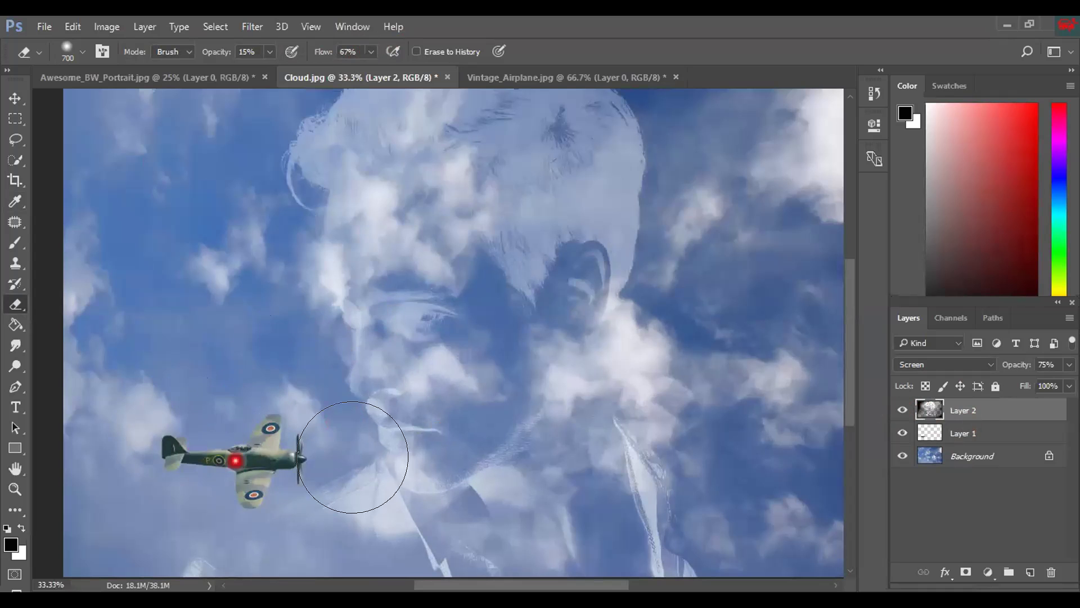
key("ctrl+minus")
key("ctrl+minus")
key("ctrl+plus")
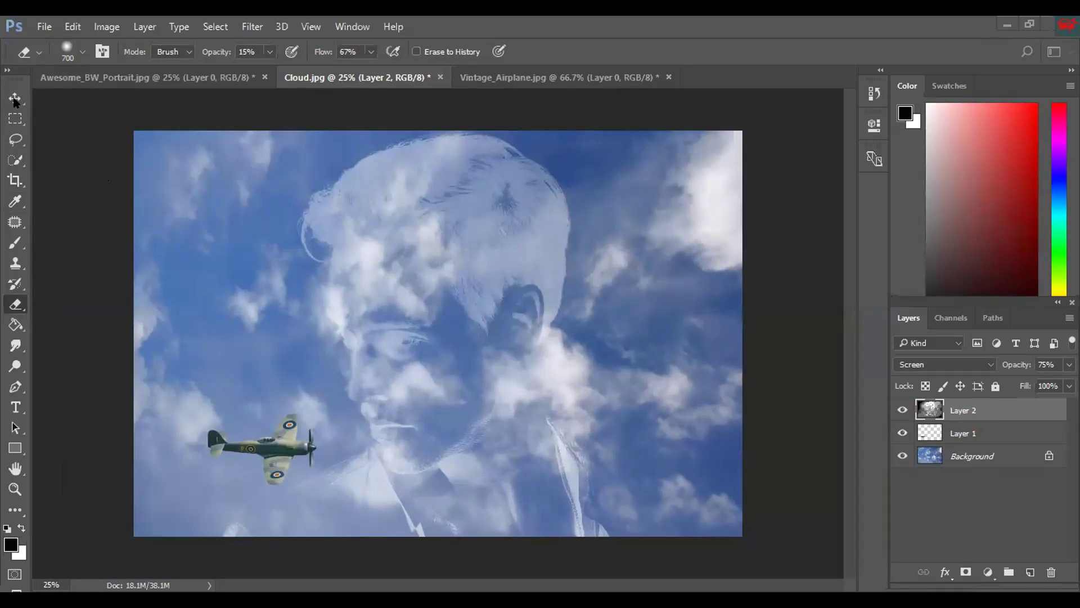
- In Vintage_Airplane.jpg, clear the old selection and reselect the airplane's body, wings and tail with Quick Selection
left_click(537, 77)
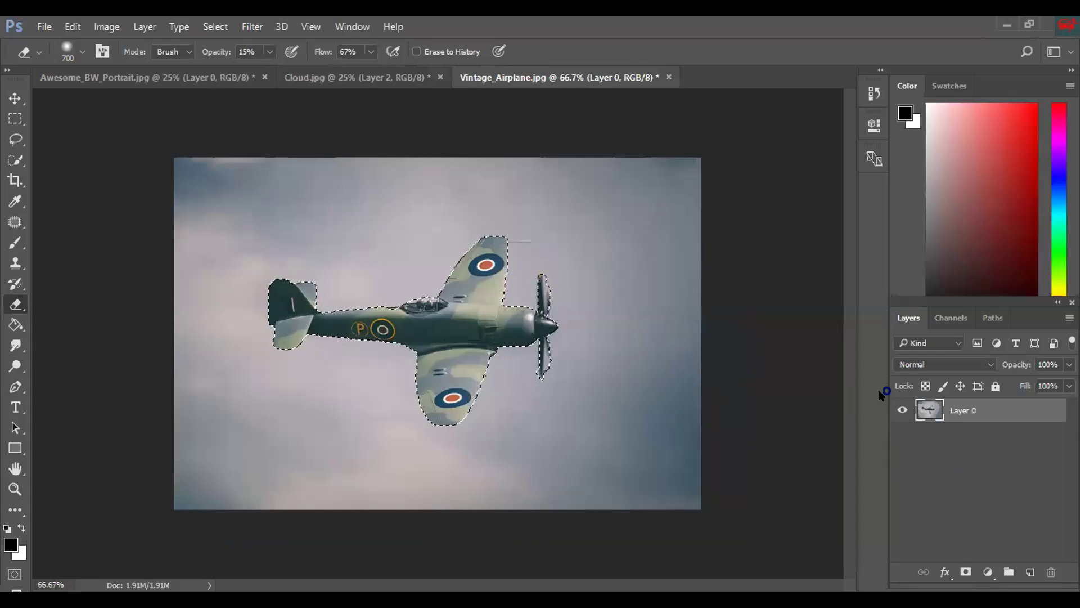
left_click(15, 98)
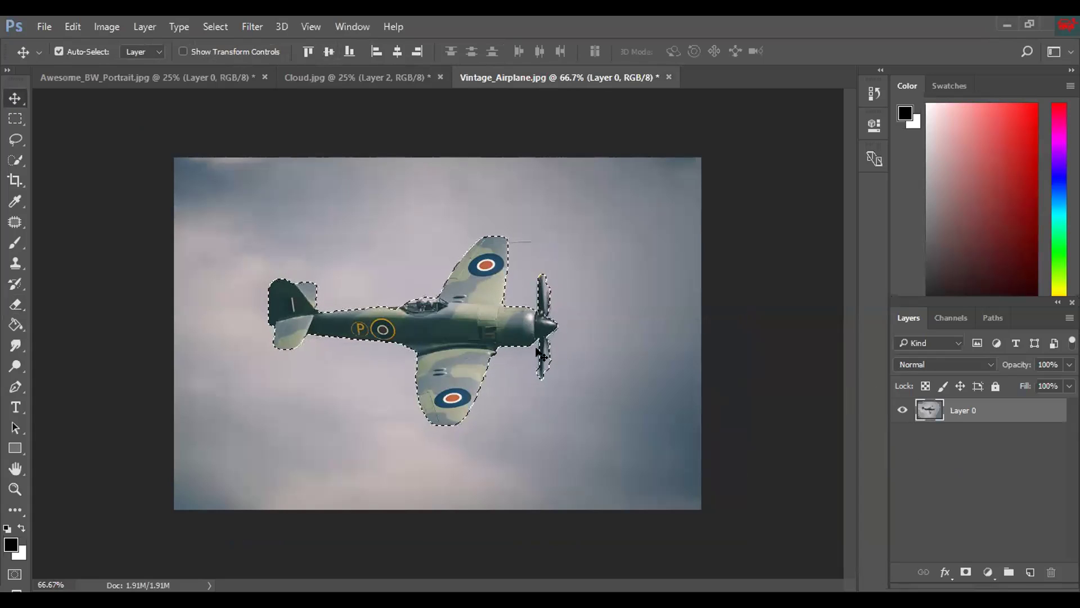
key("ctrl+d")
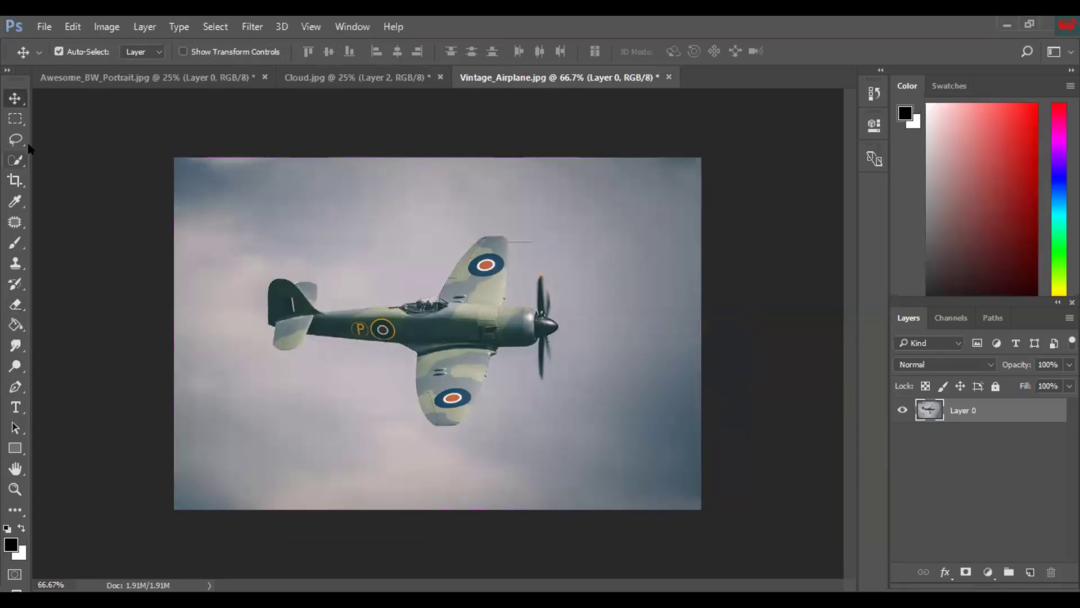
left_click(15, 160)
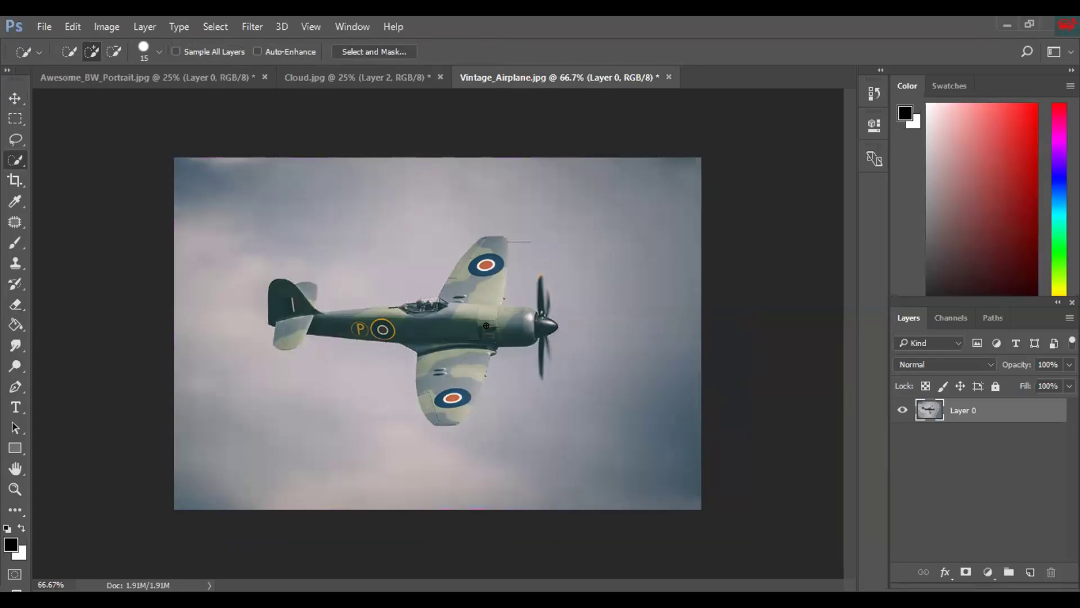
left_click_drag(473, 264, 457, 316)
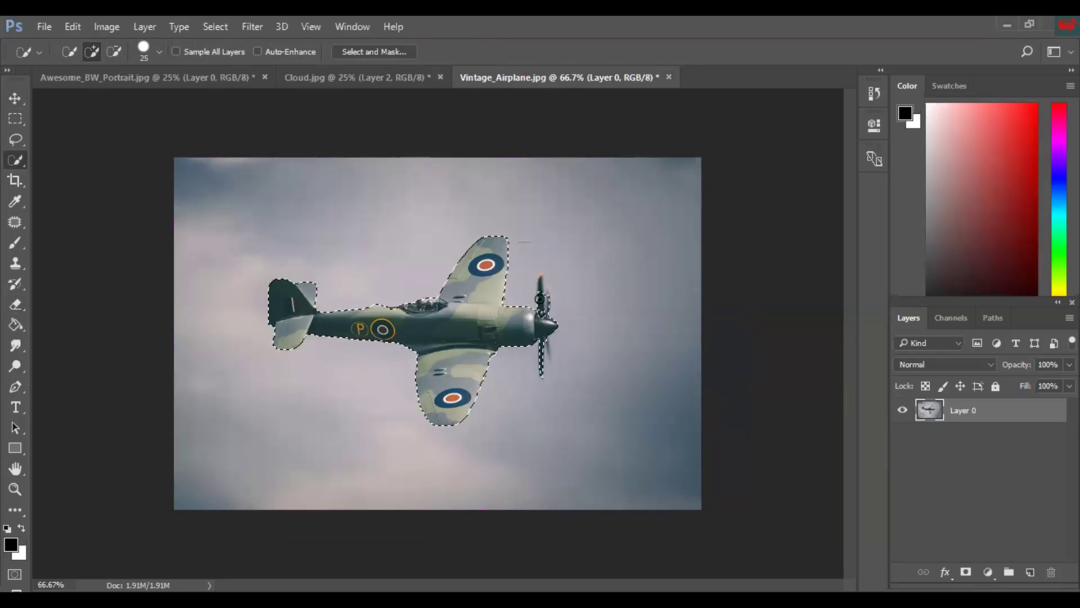
- Add the upper and lower propeller blades to the airplane selection, reducing the brush size to 15 for the lower blade
left_click(539, 289)
key("bracketleft")
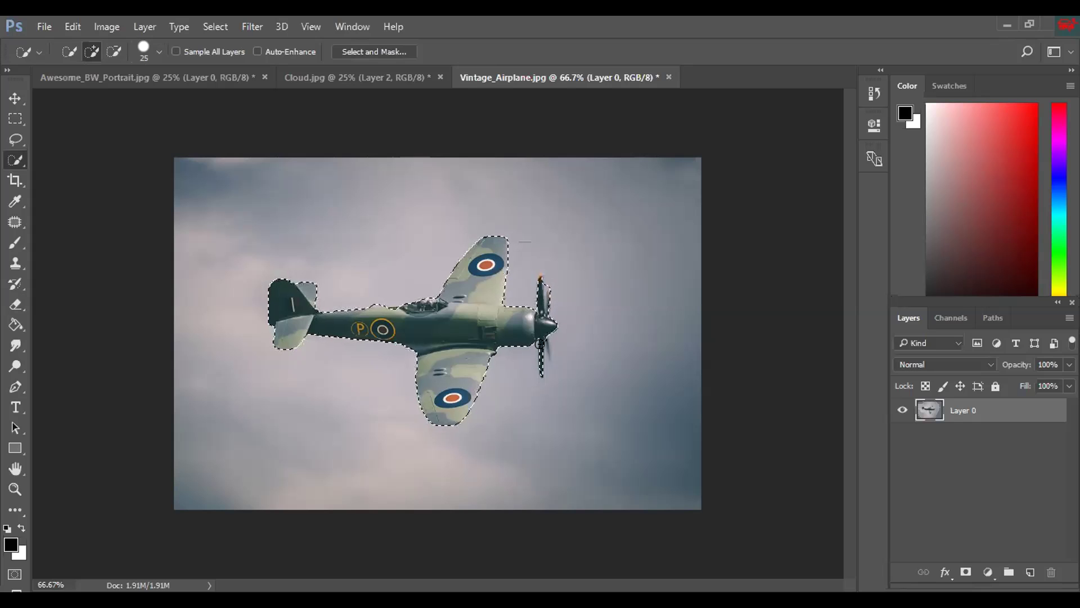
key("bracketleft")
left_click(539, 361)
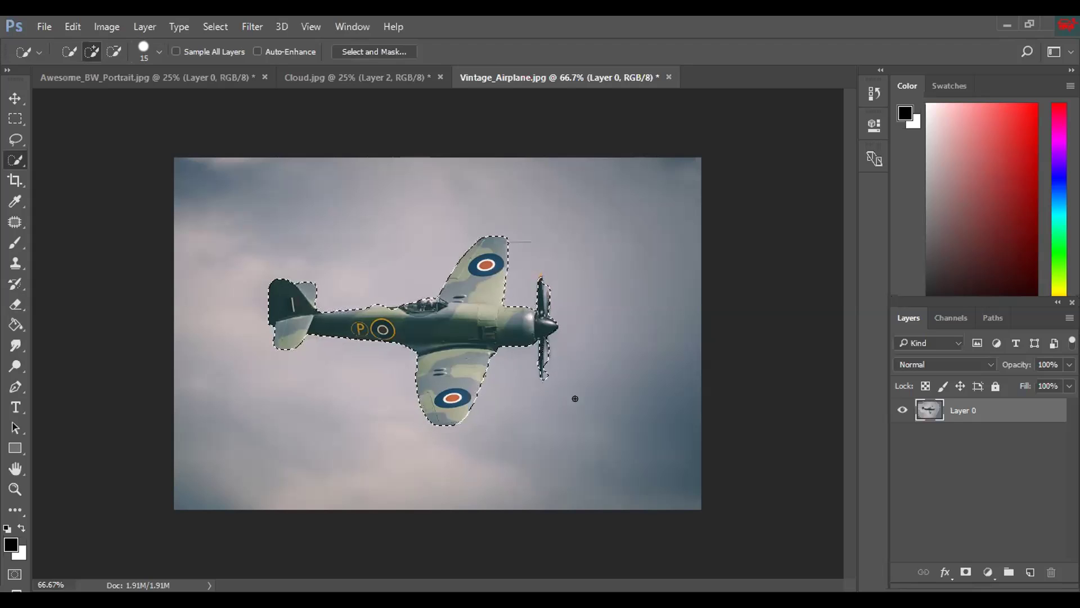
- Feather the airplane selection with a radius of 0.5 pixels
left_click(13, 99)
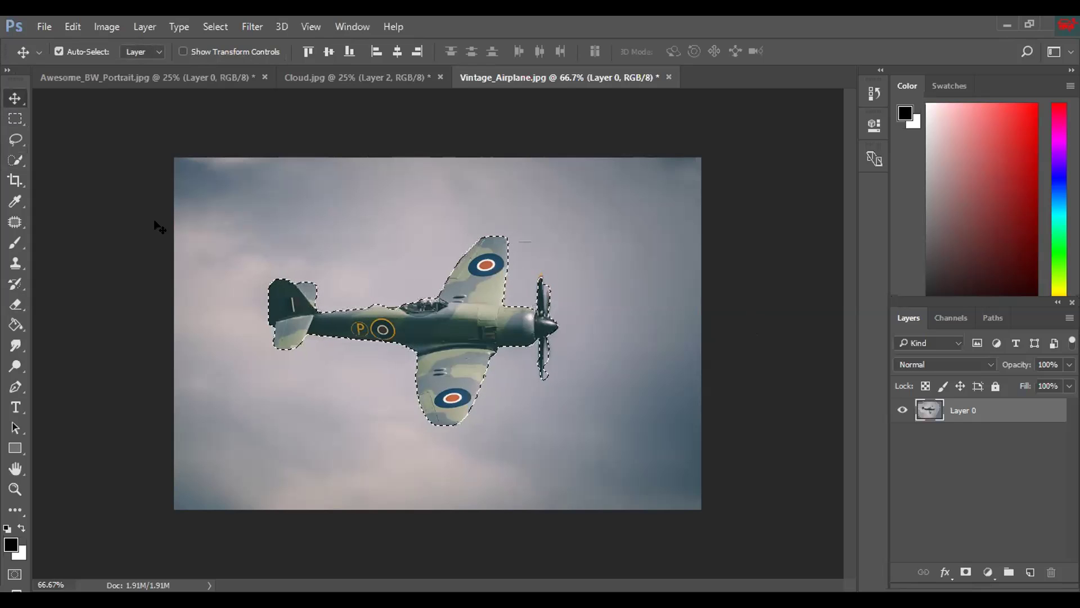
left_click(8, 152)
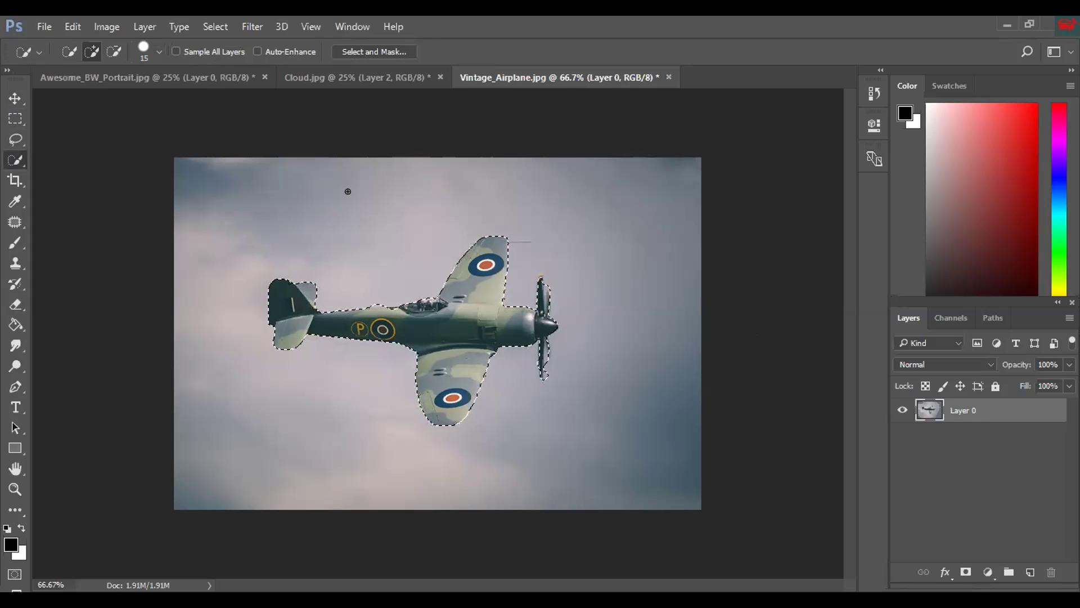
right_click(465, 314)
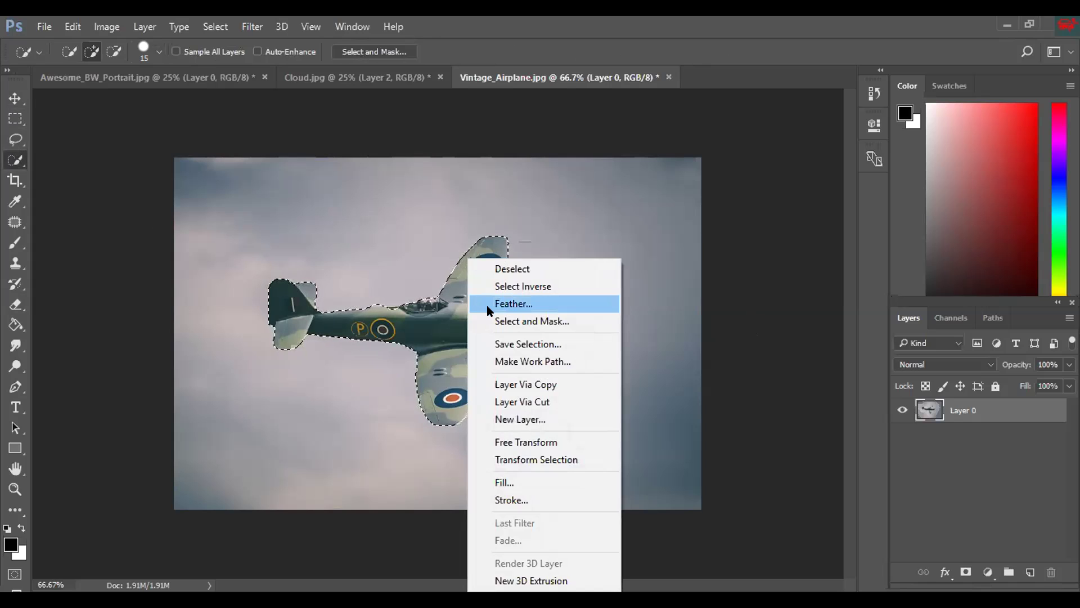
left_click(487, 305)
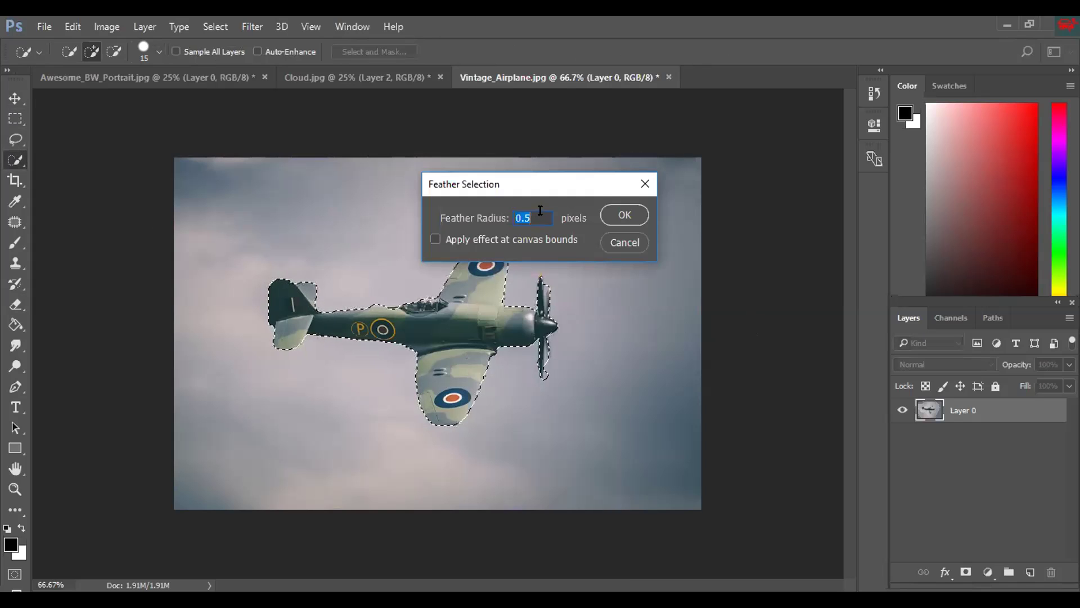
left_click(623, 216)
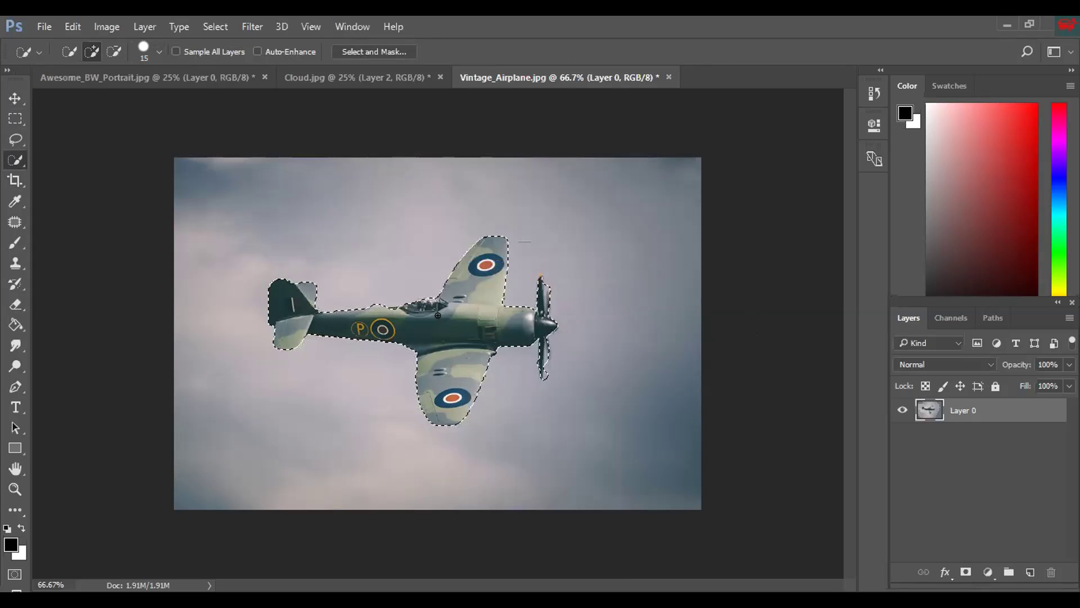
- Try to move the feathered airplane cutout from Vintage_Airplane.jpg into Cloud.jpg, and return to Vintage_Airplane.jpg
left_click(15, 97)
left_click_drag(470, 281, 244, 357)
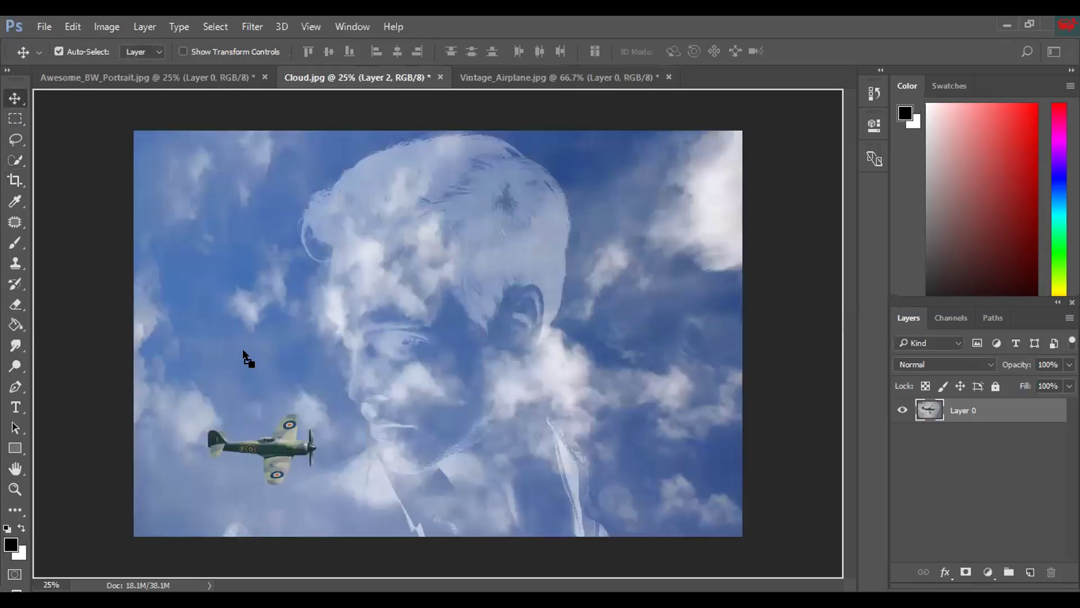
left_click(520, 79)
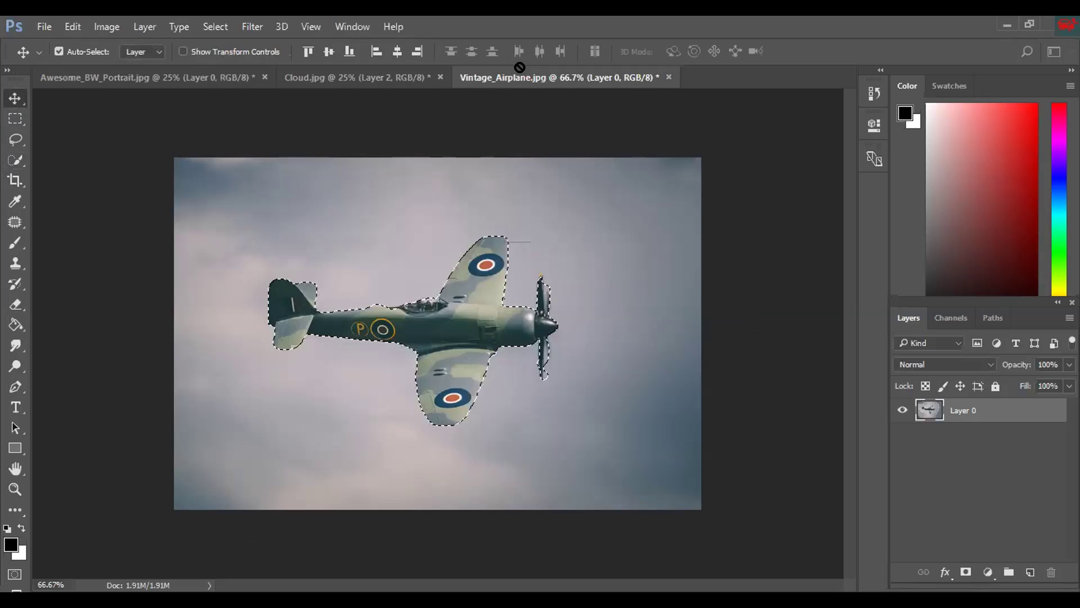
key("ctrl+z")
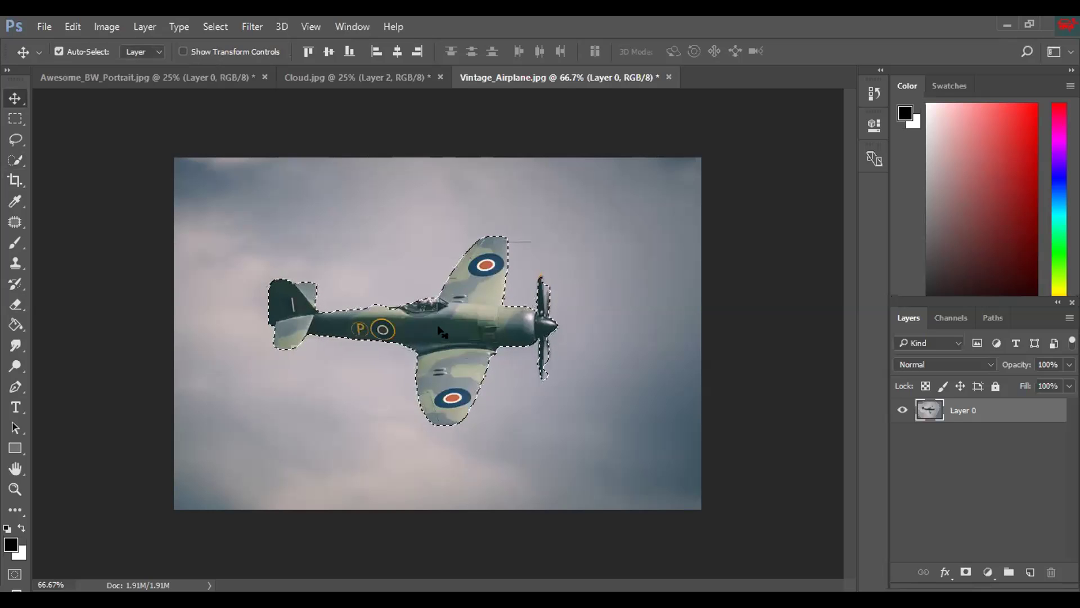
- Feather the airplane selection again with a radius of 5 pixels
left_click(15, 161)
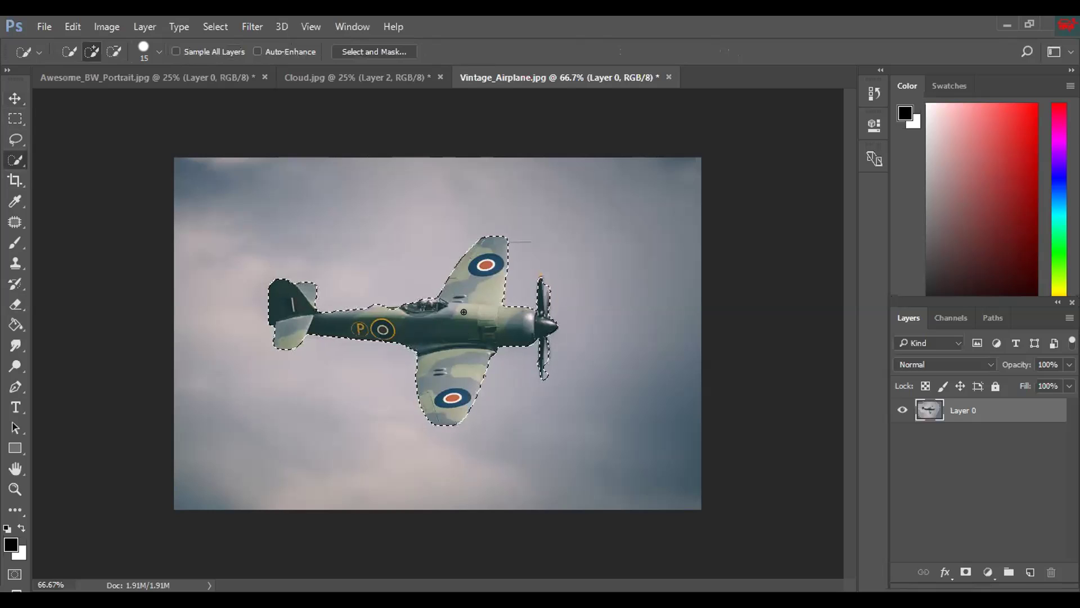
right_click(508, 310)
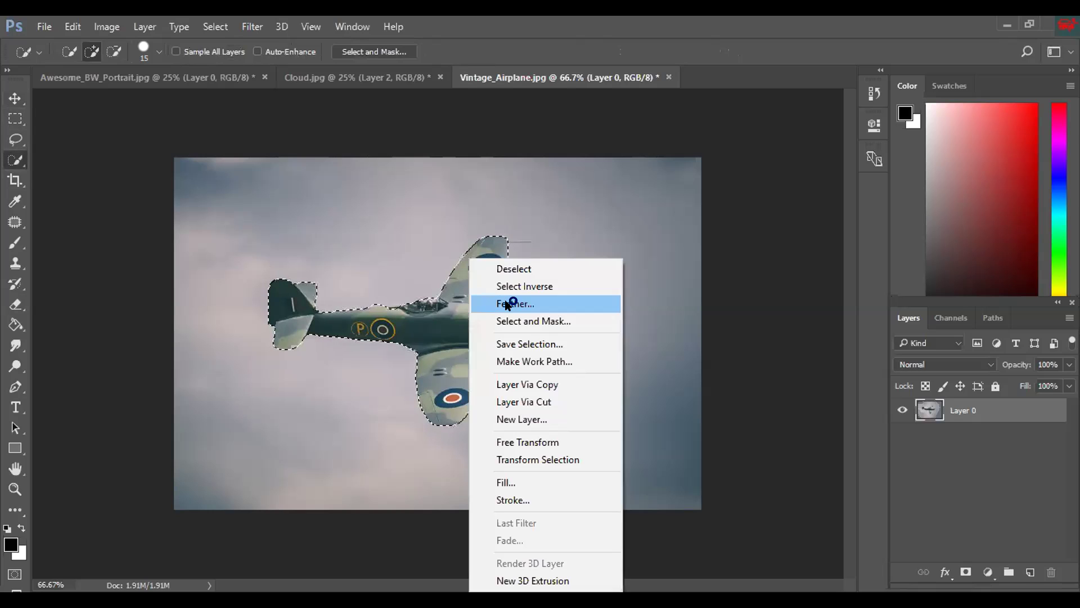
left_click(508, 304)
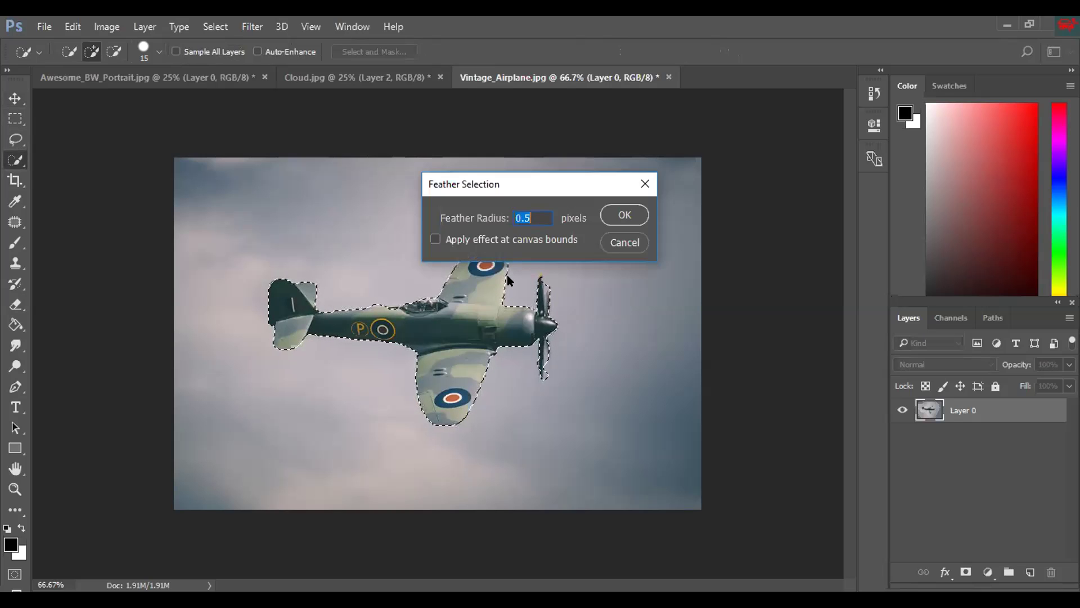
type("5")
left_click(624, 215)
- Shift the feathered airplane slightly within its photo, undo that move and clear the selection
left_click(15, 98)
mouse_move(484, 289)
left_mouse_down()
mouse_move(285, 93)
mouse_move(471, 305)
left_mouse_up()
key("ctrl+z")
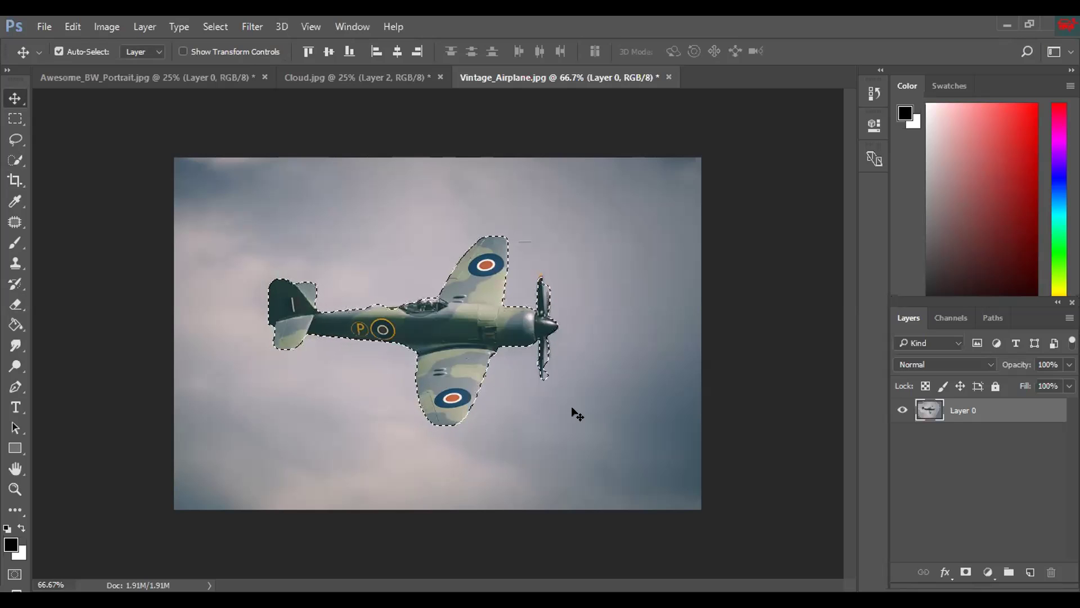
key("ctrl+d")
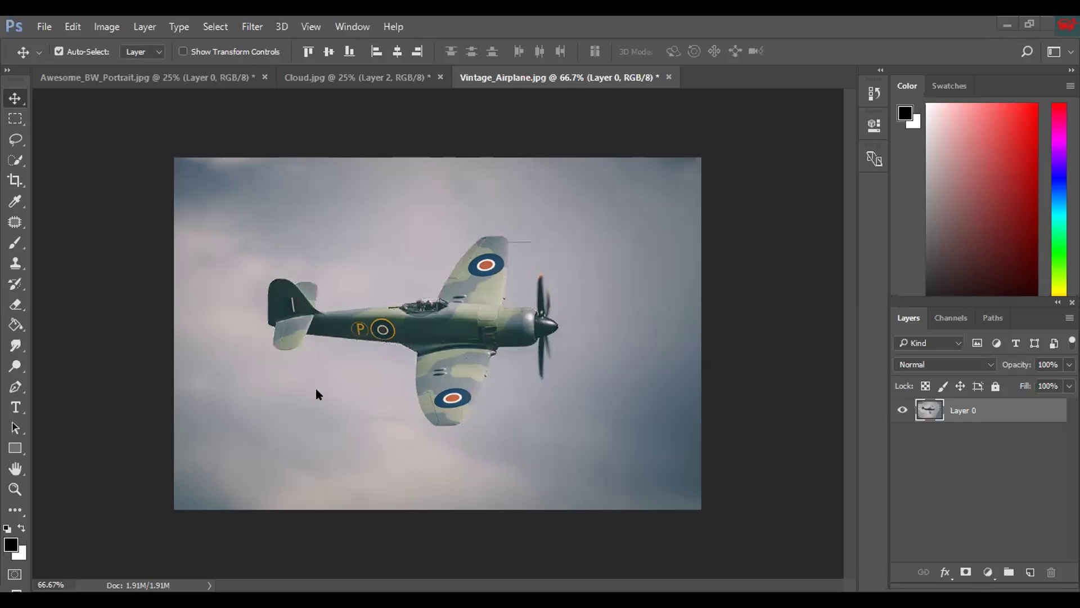
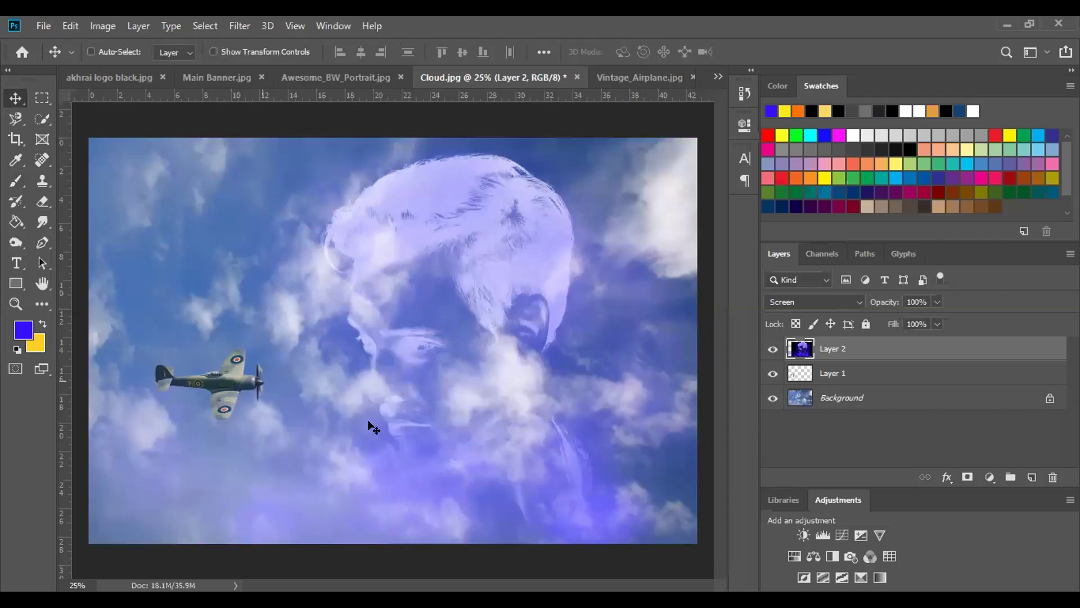
- Select the airplane layer in Cloud.jpg and move the airplane slightly down and to the left in the sky
left_click(830, 373)
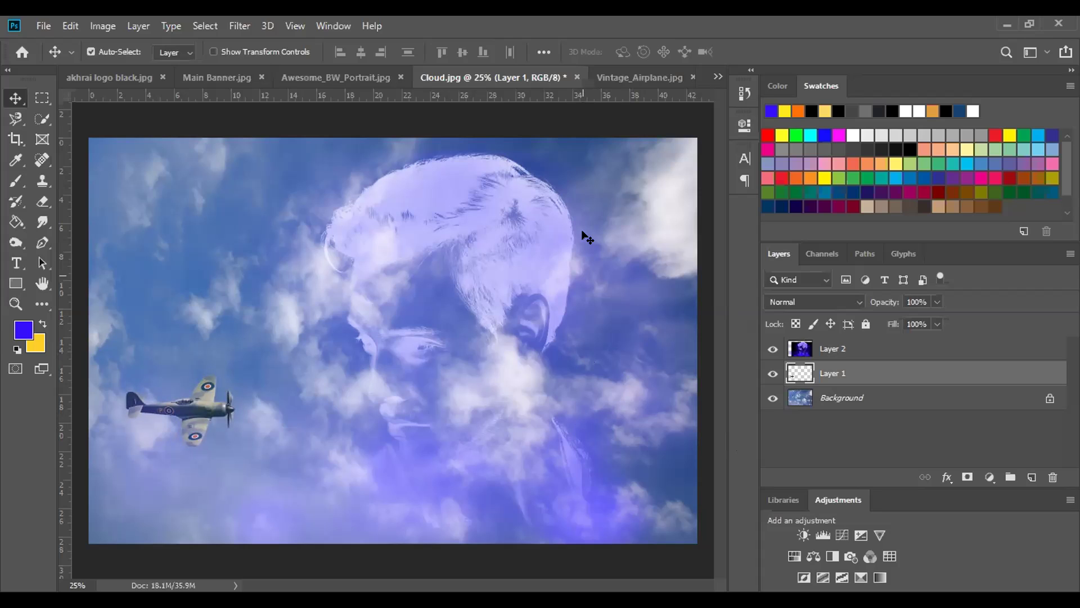
- Add a Color Lookup adjustment above Layer 2 and load the Soft_Warming.look 3D LUT
left_click(822, 346)
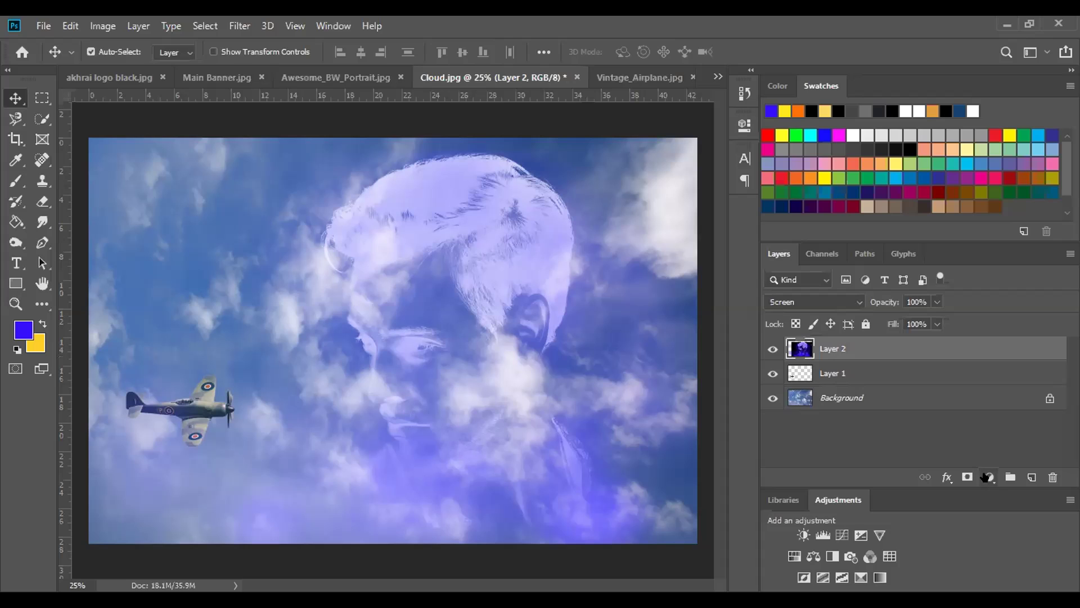
left_click(990, 477)
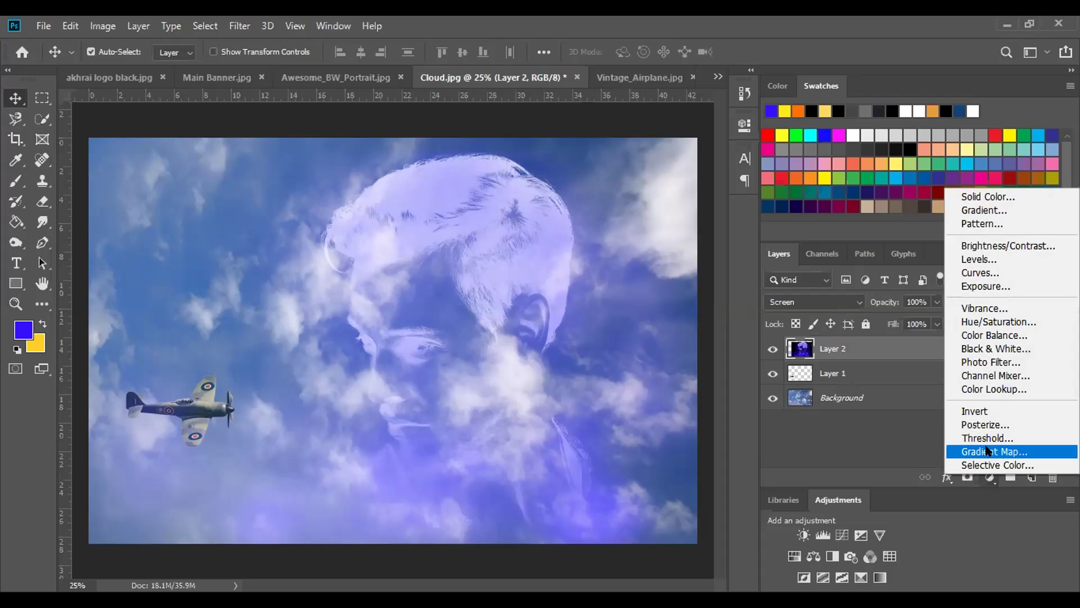
left_click(906, 443)
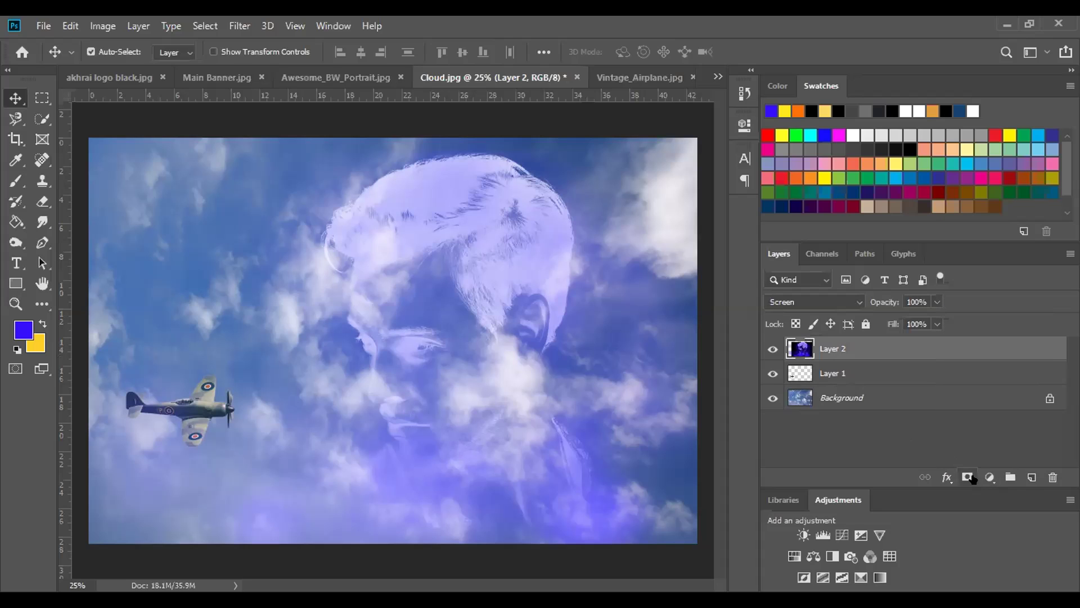
left_click(988, 477)
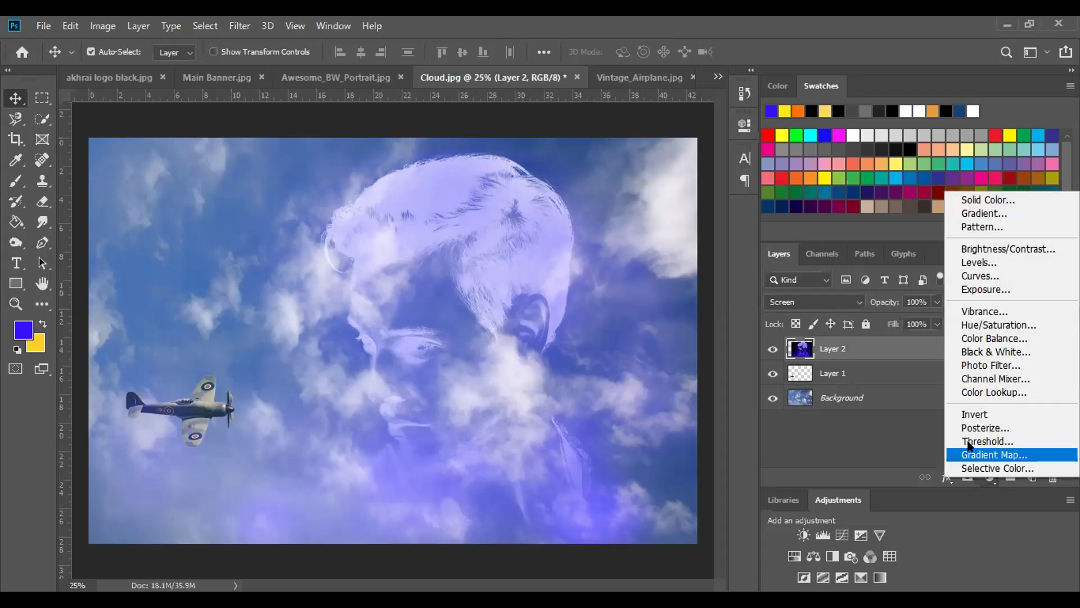
left_click(1006, 393)
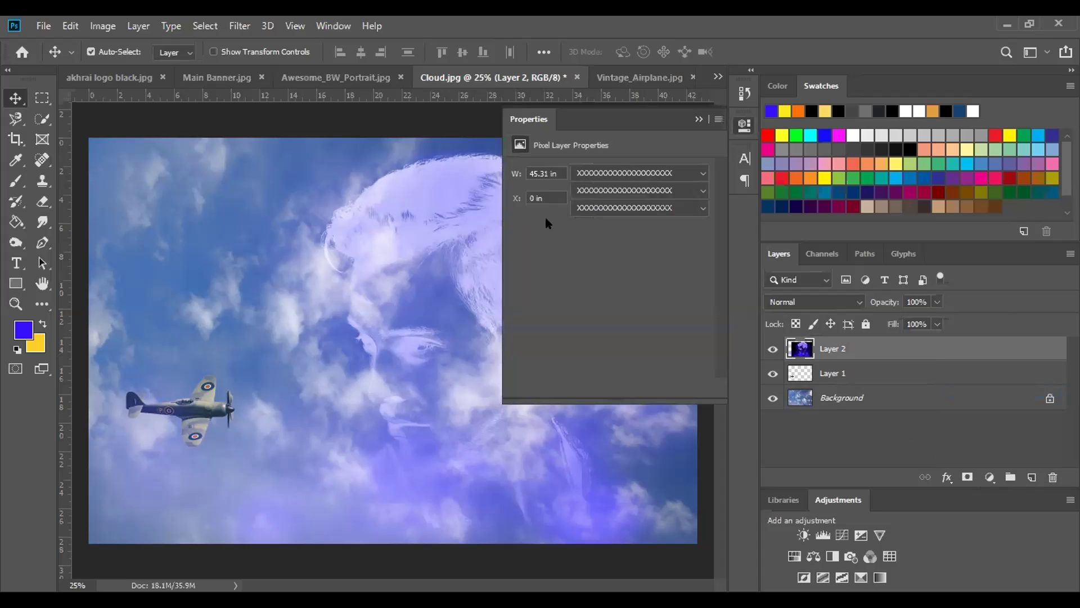
left_click(640, 172)
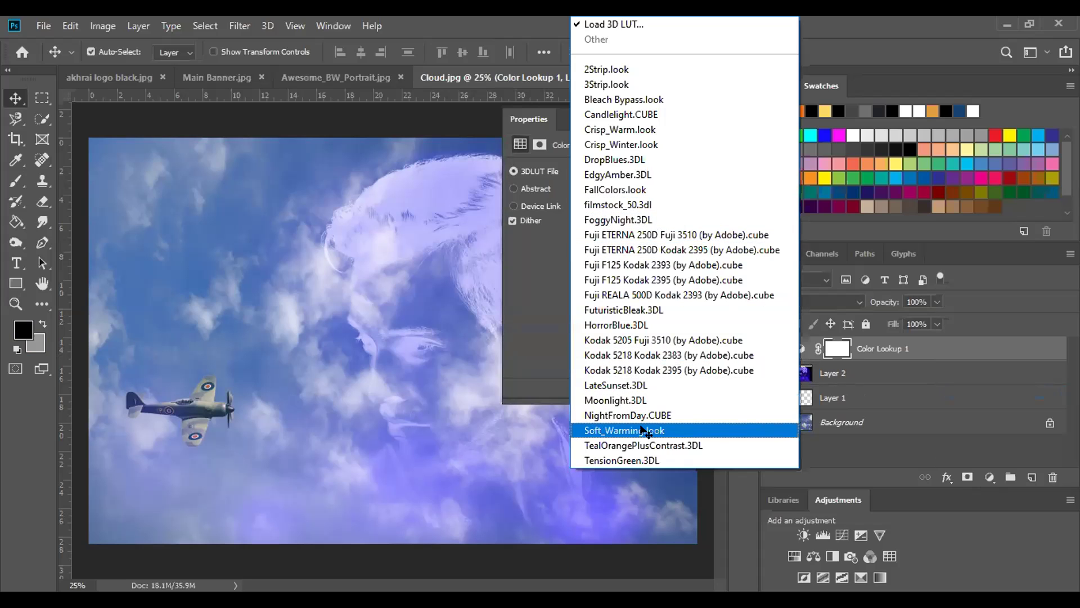
left_click(645, 431)
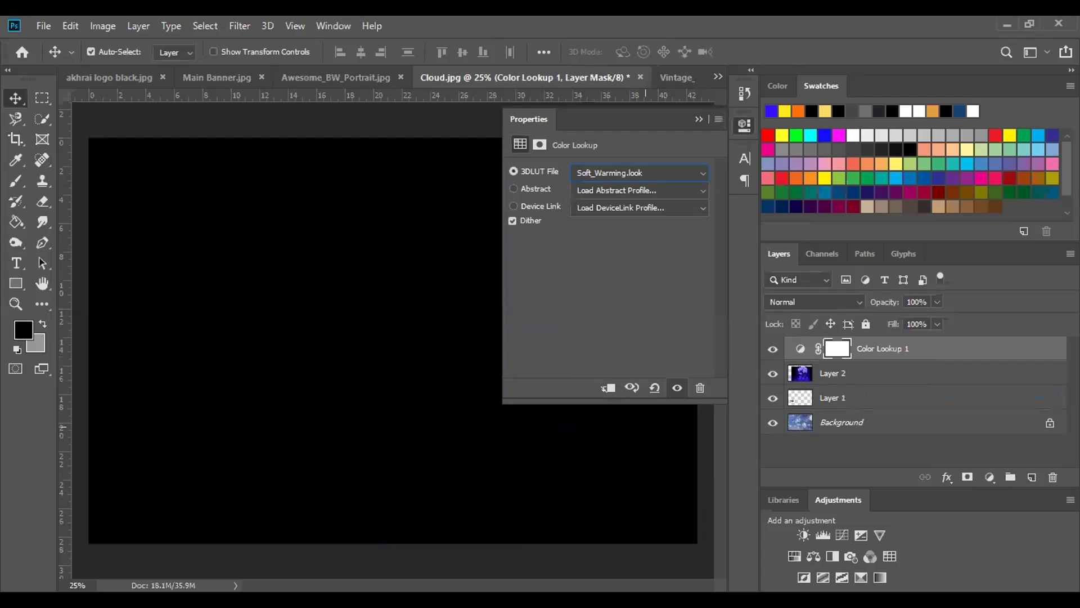
- Keep the Color Lookup layer's blending mode at Normal and delete the adjustment layer
left_click(806, 304)
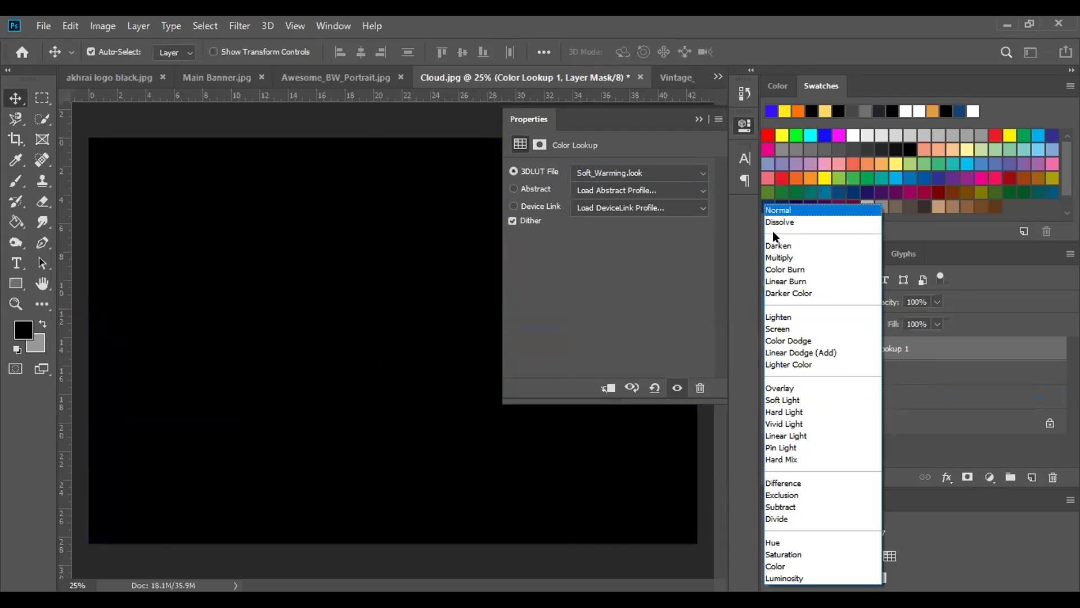
left_click(778, 211)
left_click_drag(994, 368, 1049, 477)
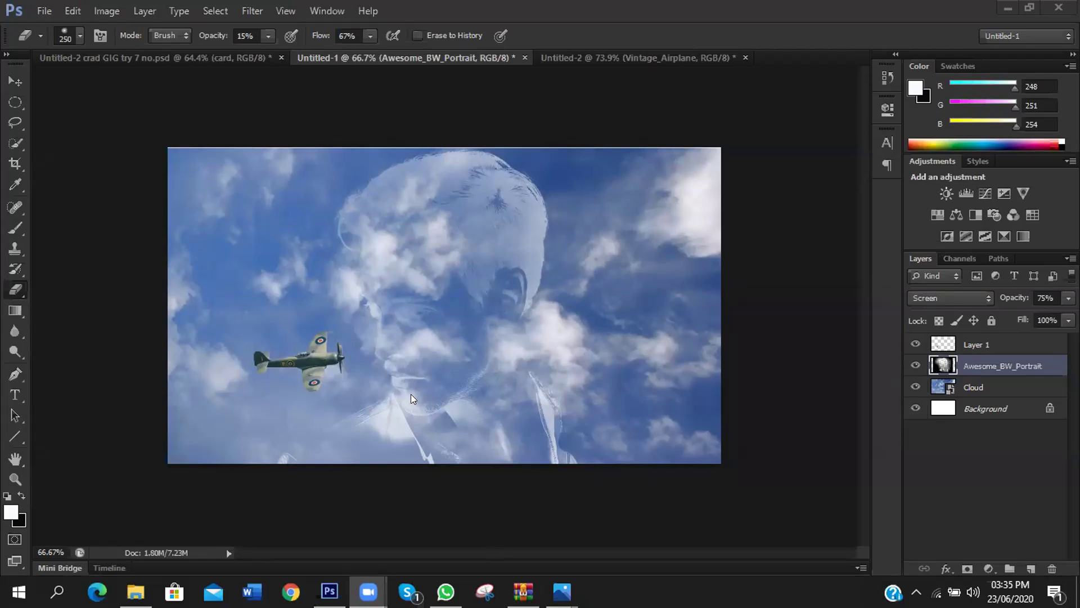
- Softly erase the Awesome_BW_Portrait layer around the chin, collar and shoulders with a 250 px eraser at 15% opacity and 67% flow
mouse_move(381, 403)
left_mouse_down()
mouse_move(394, 381)
mouse_move(386, 403)
mouse_move(393, 386)
mouse_move(521, 315)
mouse_move(507, 402)
mouse_move(531, 405)
mouse_move(549, 386)
mouse_move(549, 418)
left_mouse_up()
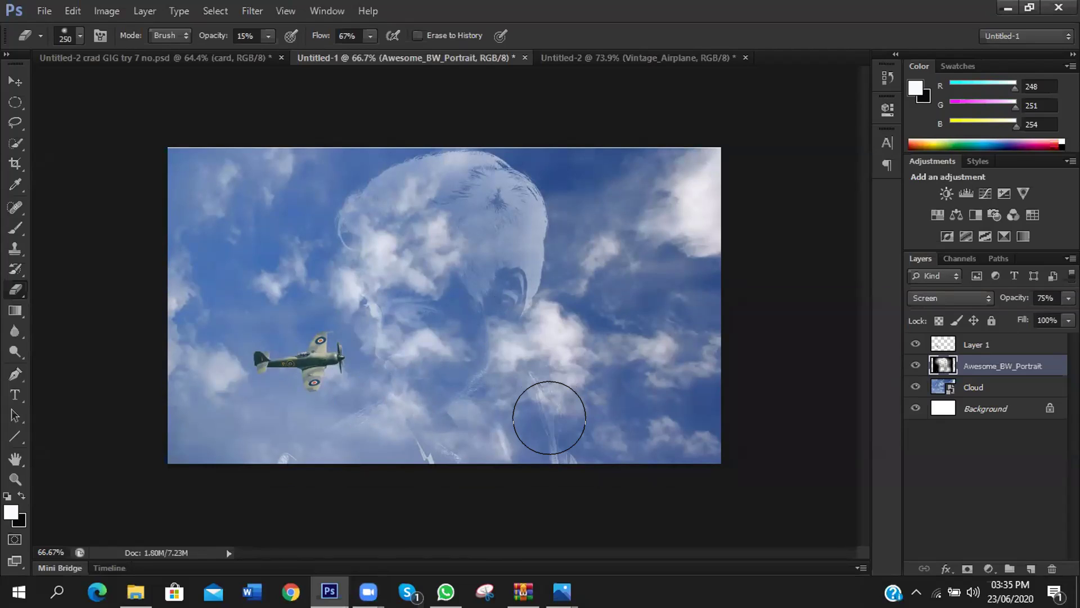
mouse_move(549, 418)
left_mouse_down()
mouse_move(494, 442)
mouse_move(601, 382)
left_mouse_up()
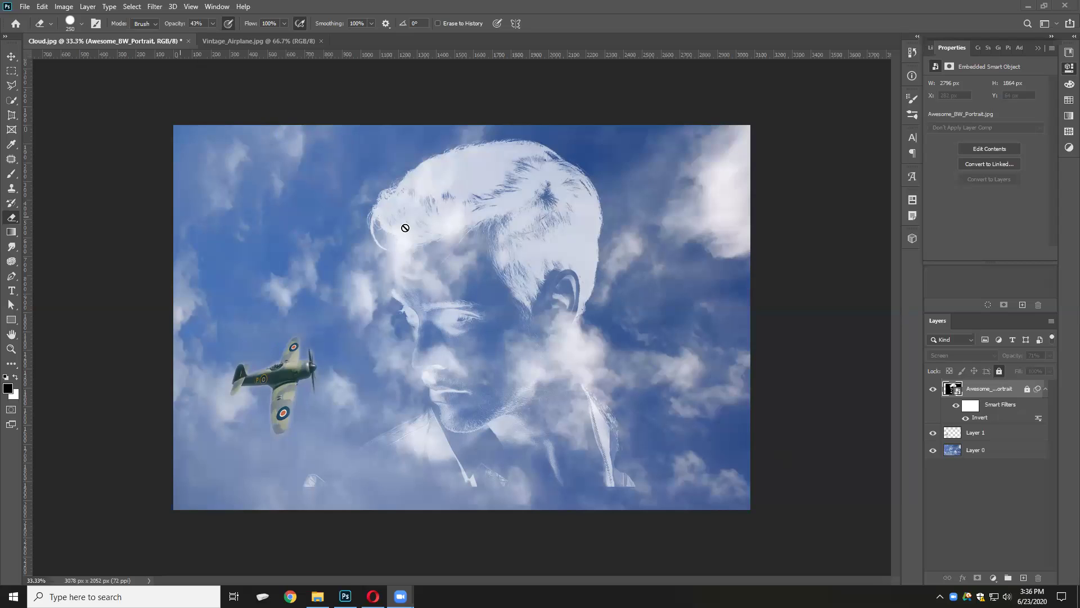
- Rasterize the Awesome_BW_Portrait smart object in Cloud.jpg for erasing
left_click(369, 222)
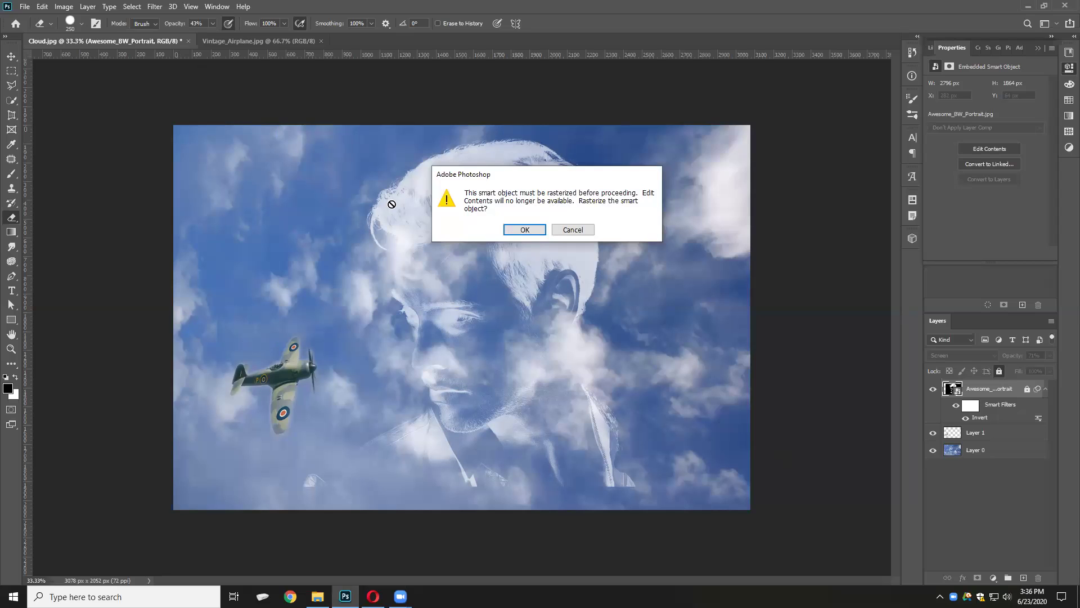
left_click(524, 229)
key("Return")
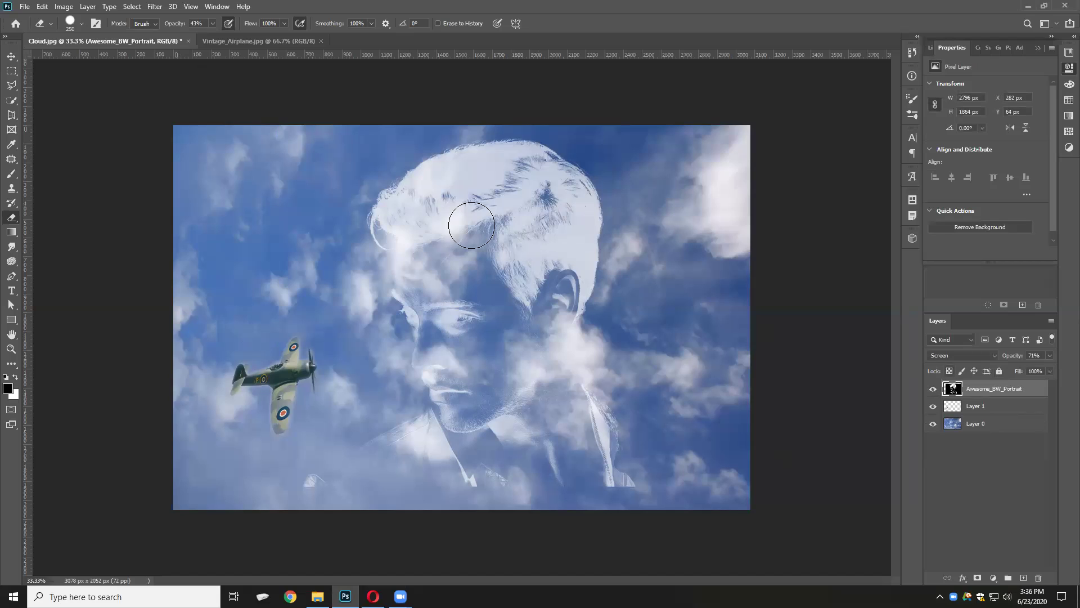
- Try erasing across the portrait's front hair at 43% opacity and undo the stroke
left_click_drag(449, 212, 496, 198)
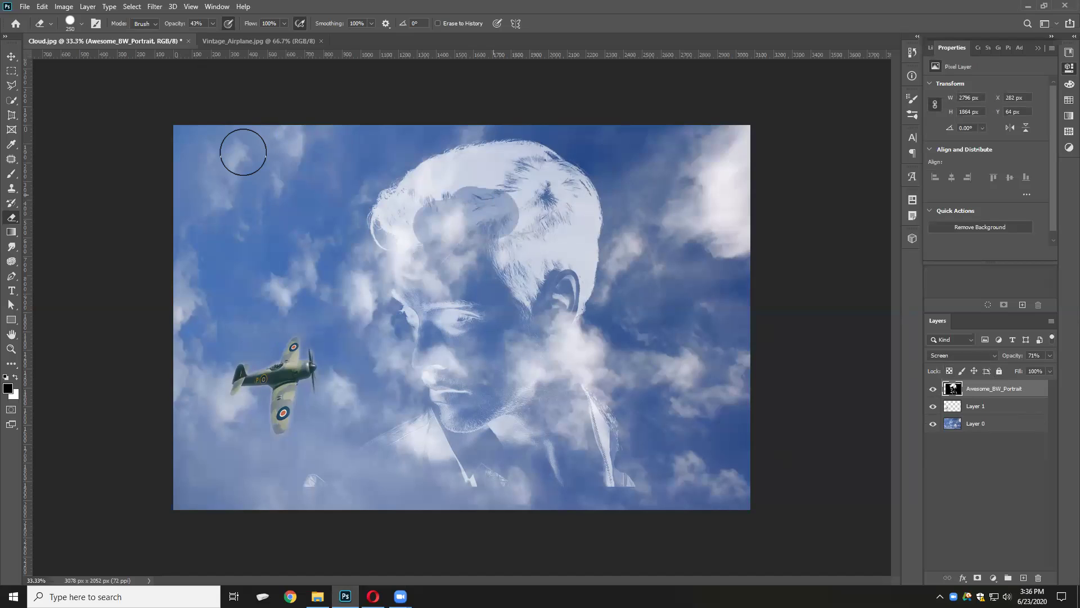
key("ctrl+z")
- Set the eraser to 15% opacity and 79% flow and softly erase the portrait's hair and face
left_click(212, 24)
left_click_drag(199, 36, 193, 36)
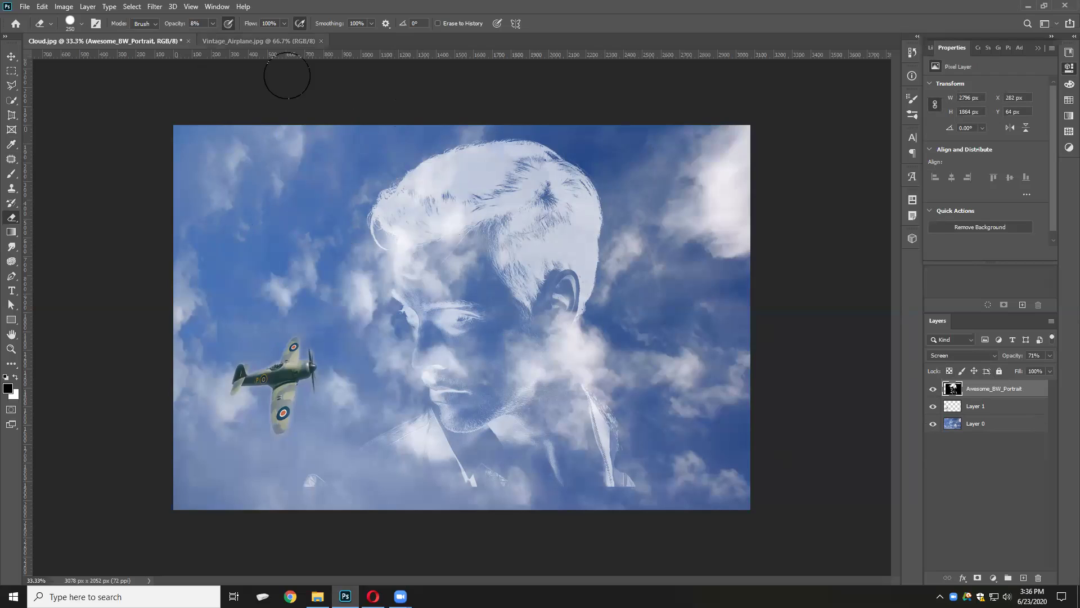
left_click(213, 24)
left_click_drag(213, 36, 216, 36)
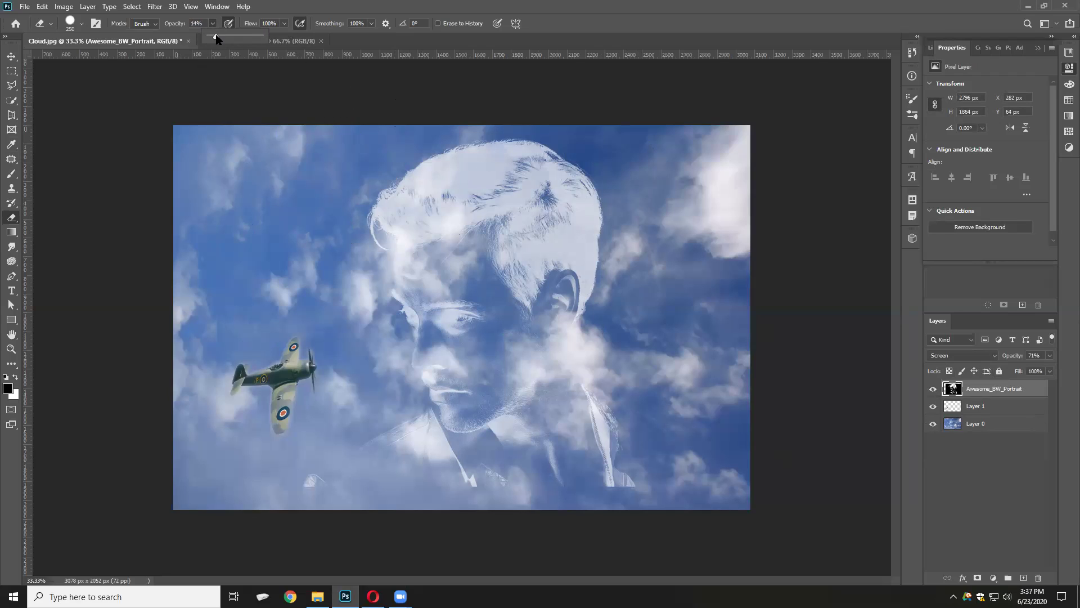
left_click_drag(219, 38, 216, 37)
left_click(284, 24)
left_click_drag(267, 36, 277, 40)
left_click(256, 100)
mouse_move(442, 239)
left_mouse_down()
mouse_move(291, 201)
mouse_move(482, 150)
mouse_move(386, 171)
mouse_move(488, 184)
mouse_move(336, 207)
mouse_move(472, 228)
mouse_move(563, 200)
mouse_move(591, 175)
left_mouse_up()
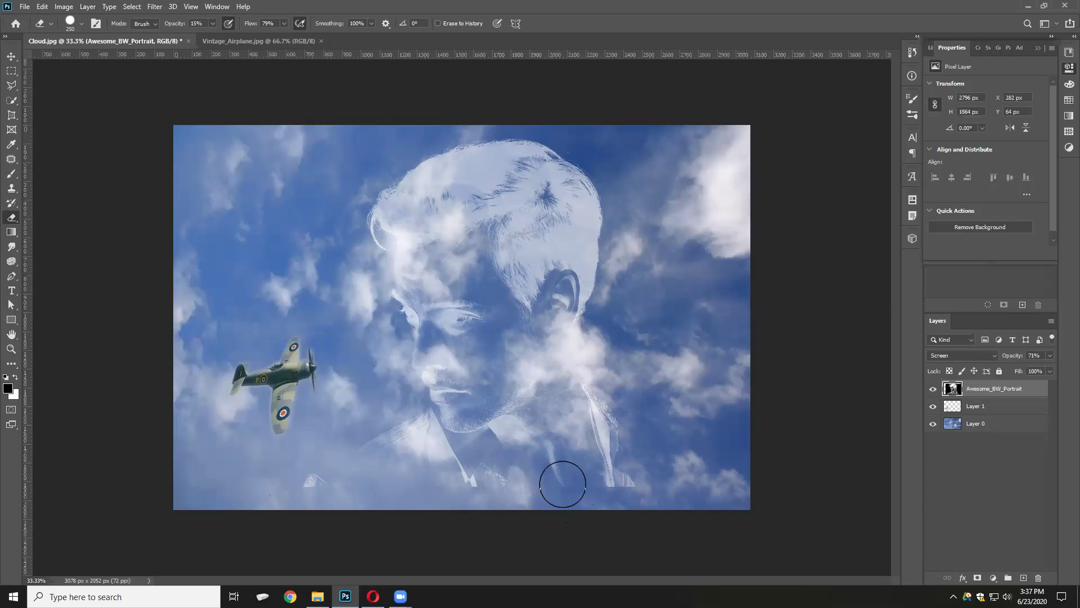
- Set the eraser opacity to 26% and fade the portrait's collar, shoulders and lower face into the clouds
left_click(212, 23)
left_click_drag(211, 35, 219, 40)
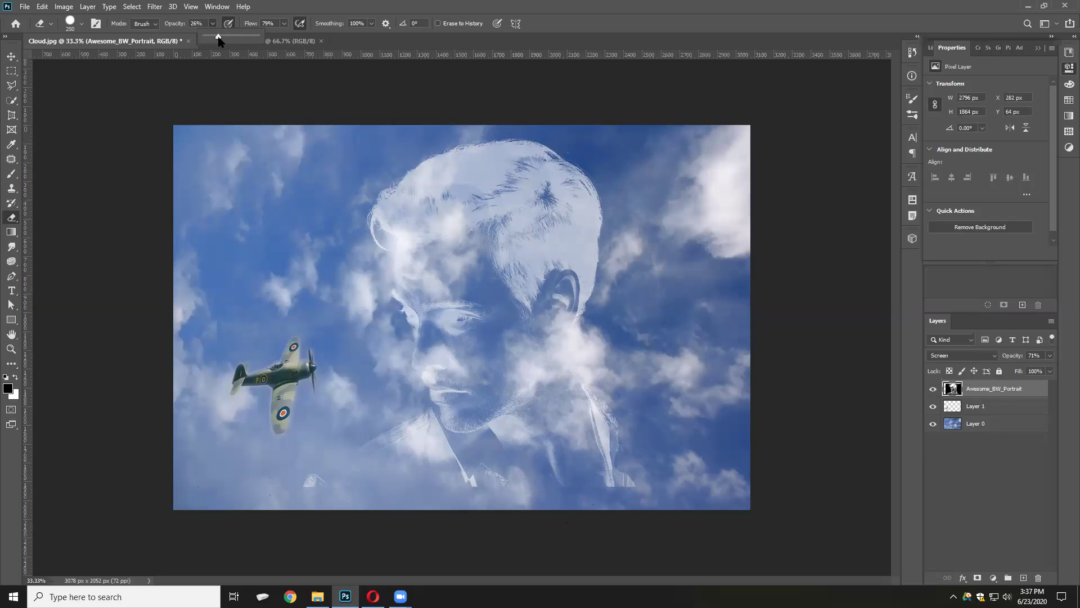
mouse_move(605, 484)
left_mouse_down()
mouse_move(669, 489)
mouse_move(298, 490)
mouse_move(402, 478)
mouse_move(355, 478)
mouse_move(584, 502)
mouse_move(416, 502)
mouse_move(557, 481)
mouse_move(430, 476)
mouse_move(525, 487)
mouse_move(471, 471)
mouse_move(336, 485)
mouse_move(385, 480)
mouse_move(368, 476)
mouse_move(379, 482)
mouse_move(351, 482)
mouse_move(658, 483)
mouse_move(612, 491)
mouse_move(617, 472)
mouse_move(651, 451)
mouse_move(627, 497)
mouse_move(692, 456)
mouse_move(659, 447)
mouse_move(601, 503)
mouse_move(684, 379)
mouse_move(656, 437)
mouse_move(618, 458)
mouse_move(638, 480)
mouse_move(629, 474)
mouse_move(685, 394)
mouse_move(614, 469)
mouse_move(582, 449)
mouse_move(607, 457)
mouse_move(557, 505)
mouse_move(664, 460)
mouse_move(618, 482)
mouse_move(682, 467)
mouse_move(667, 429)
mouse_move(633, 410)
mouse_move(672, 371)
mouse_move(609, 443)
mouse_move(314, 495)
mouse_move(458, 456)
mouse_move(409, 459)
mouse_move(516, 415)
mouse_move(500, 440)
mouse_move(746, 401)
mouse_move(593, 418)
mouse_move(609, 424)
mouse_move(539, 467)
mouse_move(658, 370)
mouse_move(600, 379)
mouse_move(625, 369)
mouse_move(614, 455)
mouse_move(610, 393)
mouse_move(603, 466)
mouse_move(596, 431)
mouse_move(602, 465)
mouse_move(603, 436)
mouse_move(612, 464)
left_mouse_up()
mouse_move(395, 439)
left_mouse_down()
mouse_move(364, 440)
mouse_move(403, 435)
mouse_move(366, 405)
left_mouse_up()
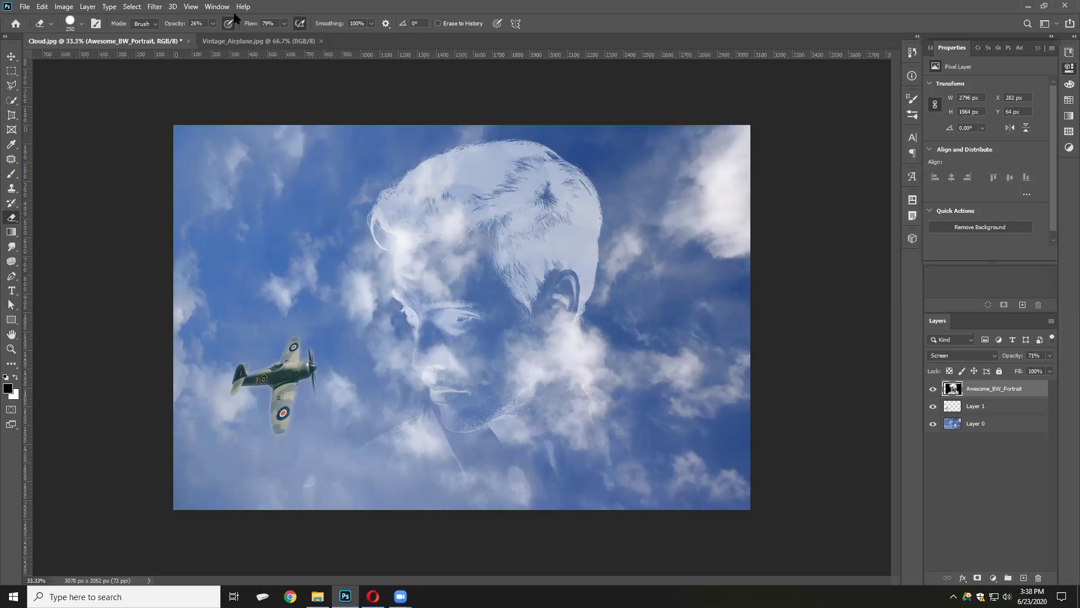
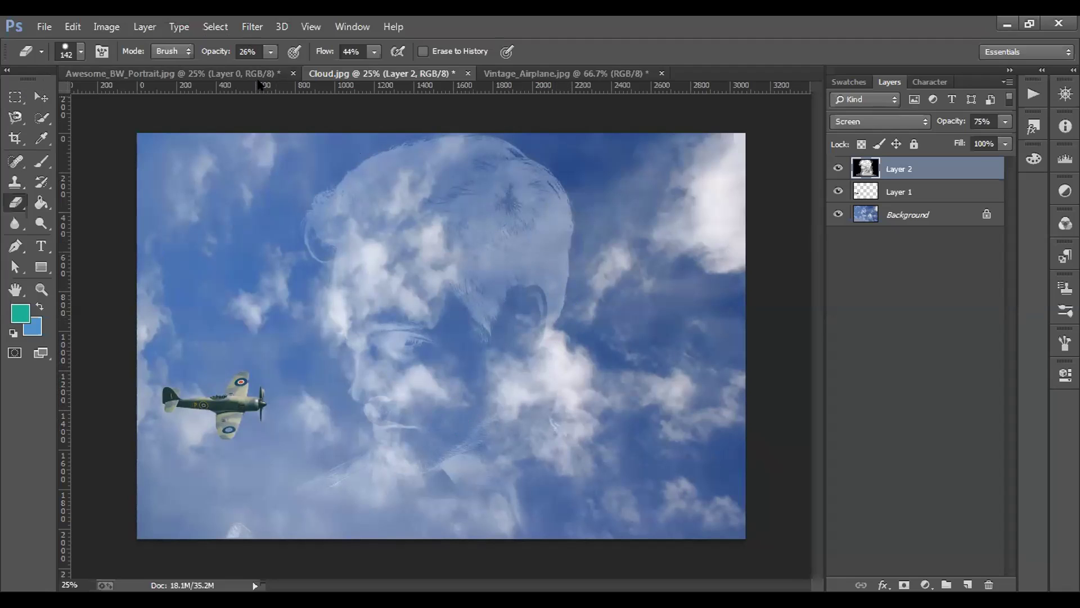
- Close Awesome_BW_Portrait.jpg and Vintage_Airplane.jpg without saving their changes
left_click(279, 74)
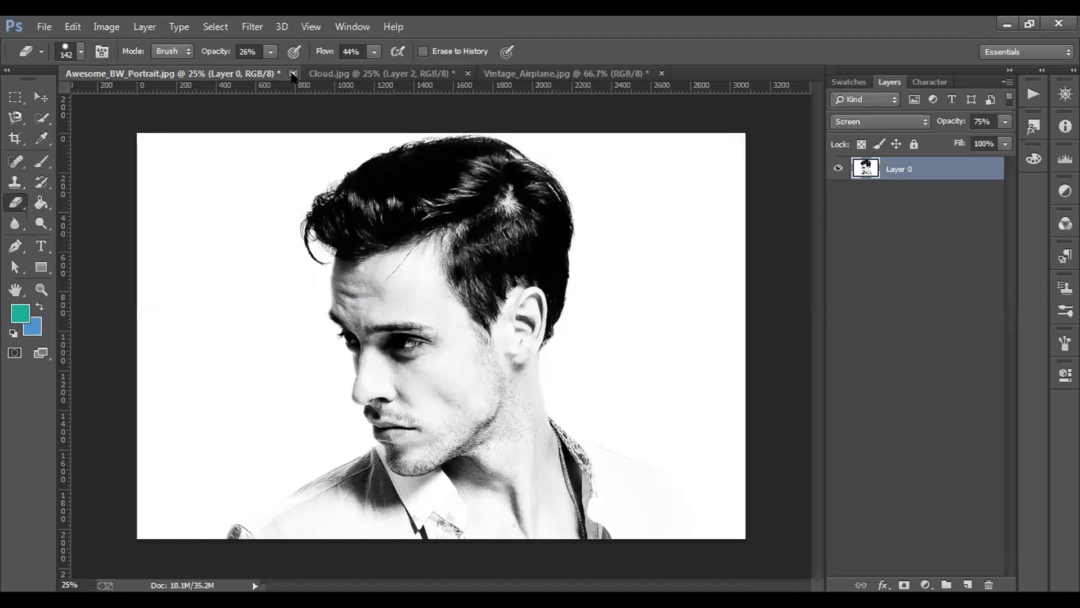
left_click(293, 74)
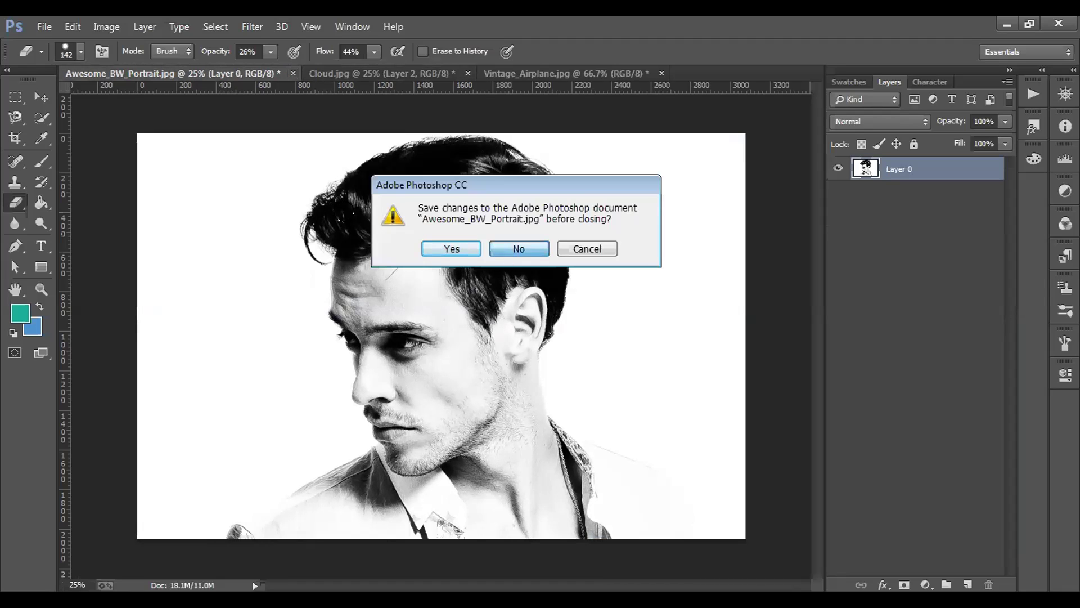
key("n")
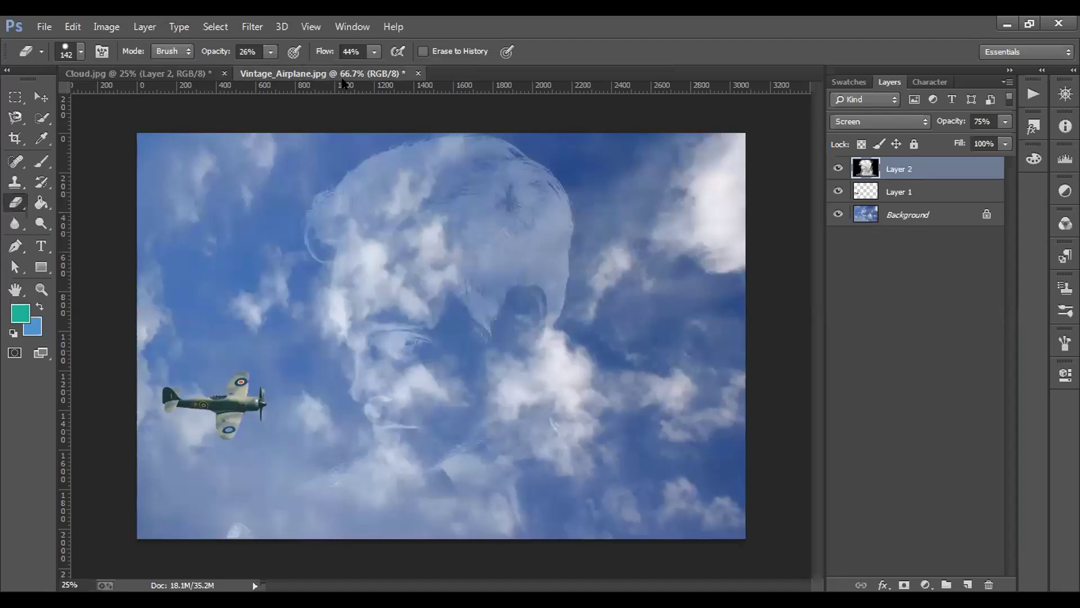
left_click(343, 79)
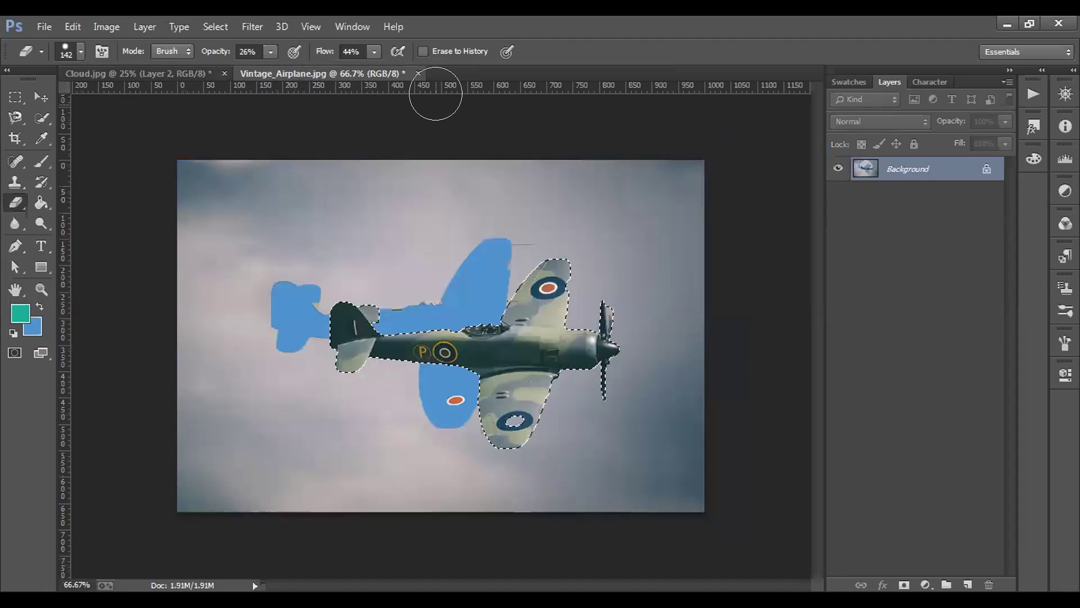
left_click(418, 73)
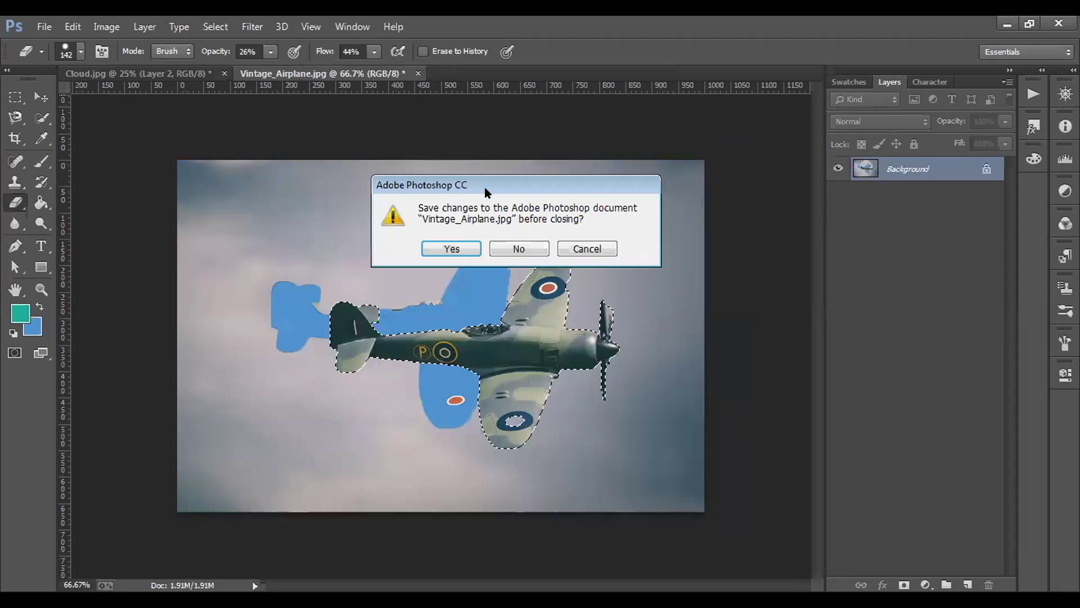
left_click(512, 253)
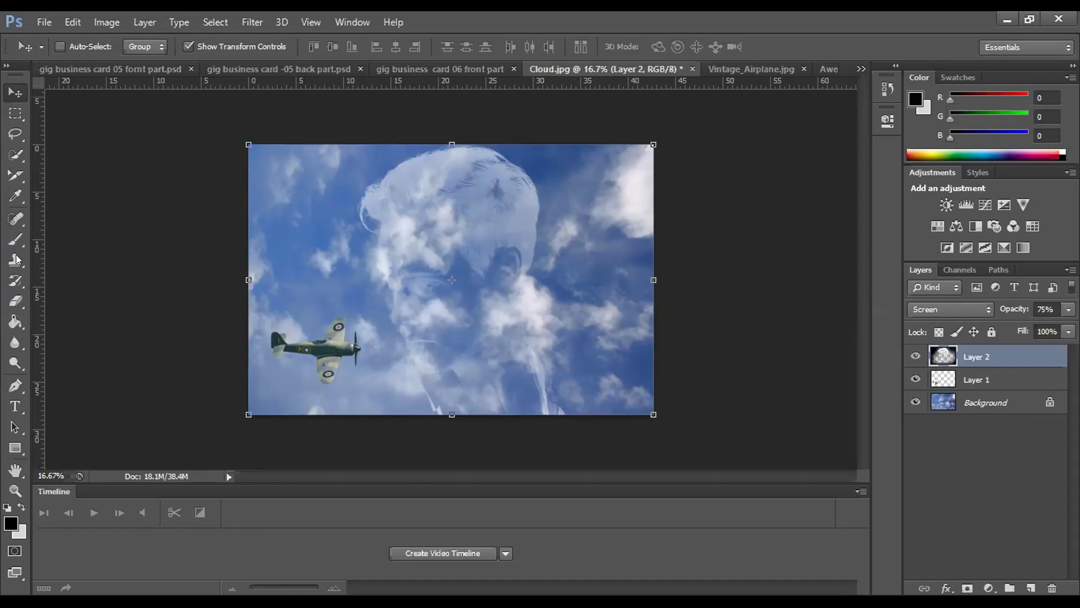
- Erase over the portrait's lower face and neck on Layer 2 with the 1100 px eraser, and select the Background layer with the Move tool
left_click(17, 298)
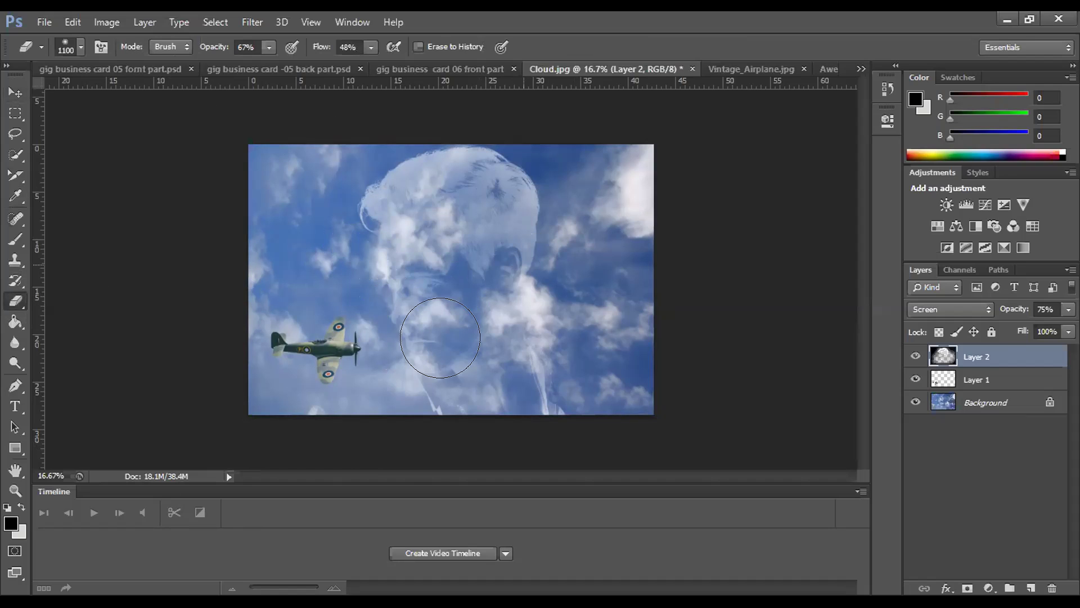
mouse_move(524, 298)
left_mouse_down()
mouse_move(553, 325)
mouse_move(605, 344)
mouse_move(771, 331)
left_mouse_up()
left_click(962, 401)
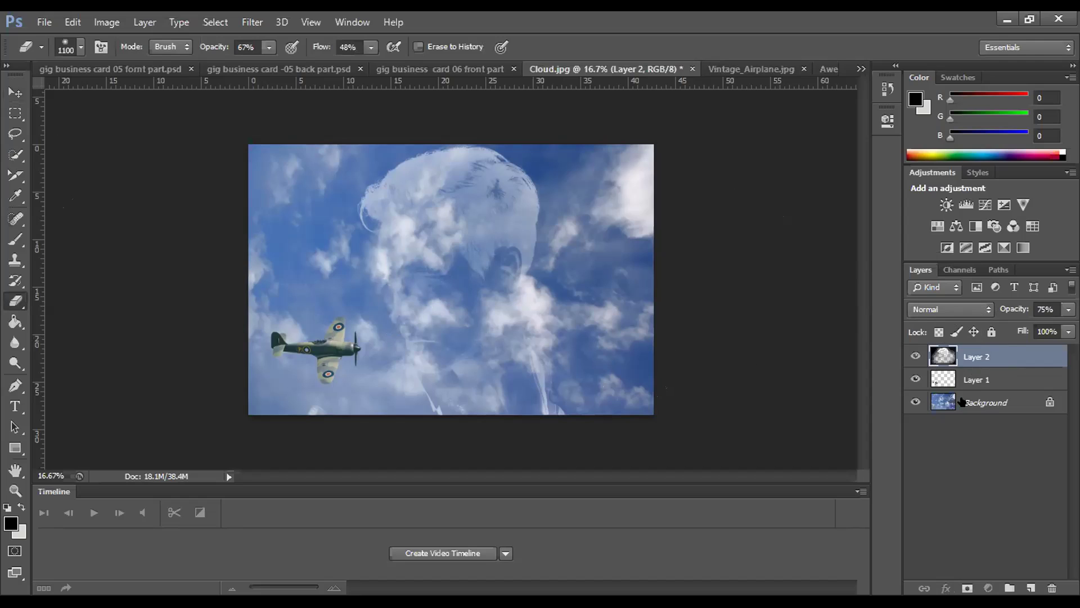
left_click(15, 93)
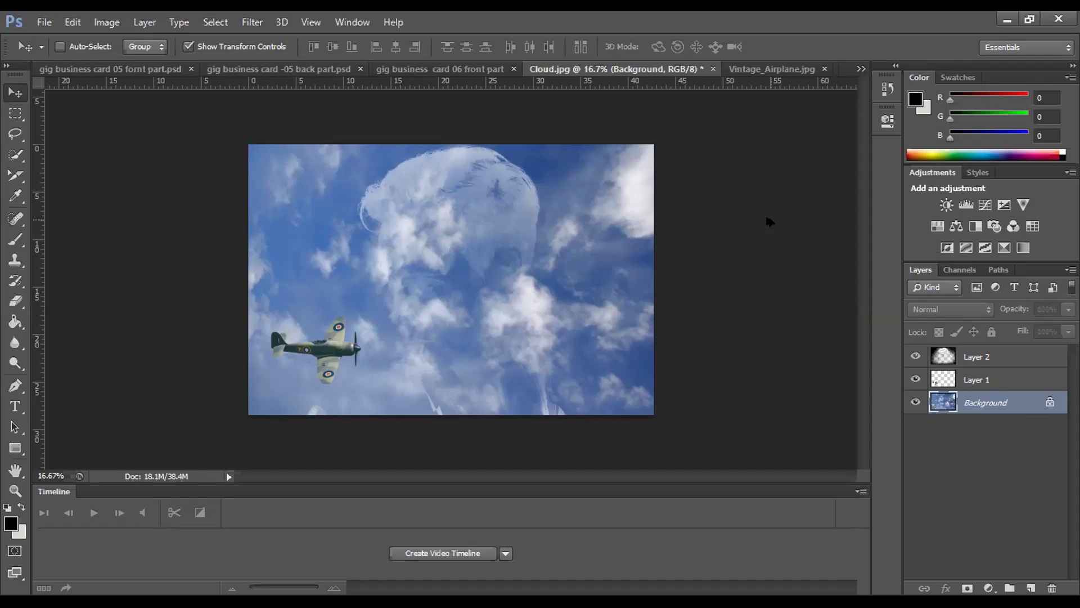
- Step back through the history to undo the erasing on Layer 2 and the airplane's earlier moves and scaling
key("ctrl+alt+z")
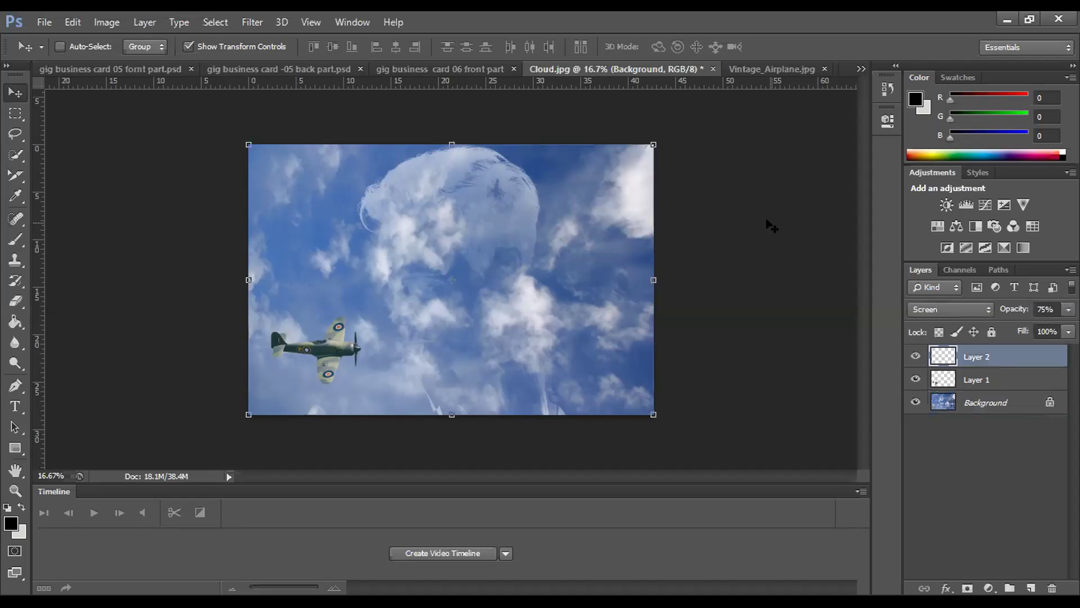
key("ctrl+alt+z")
key("ctrl+alt+z")
key("ctrl+alt+z")
key("ctrl+alt+z")
key("ctrl+alt+z")
key("ctrl+alt+z")
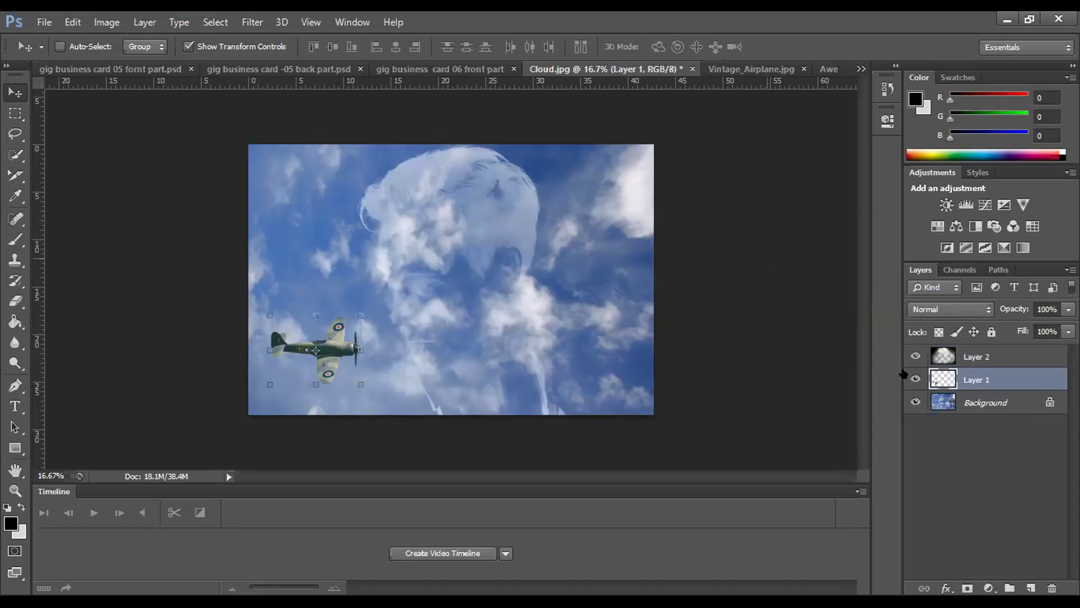
key("ctrl+alt+z")
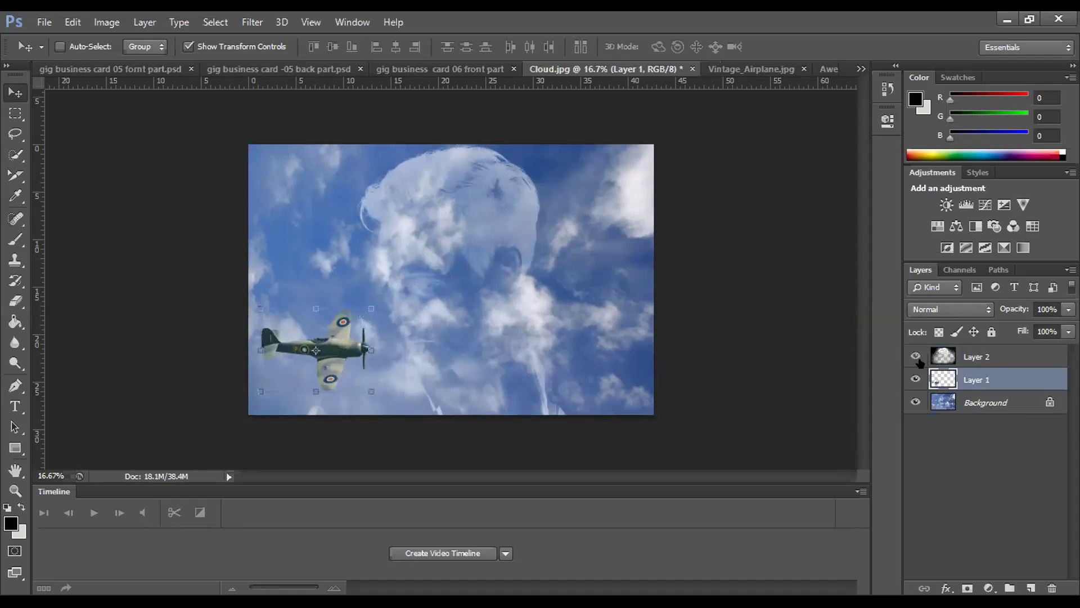
key("ctrl+alt+z")
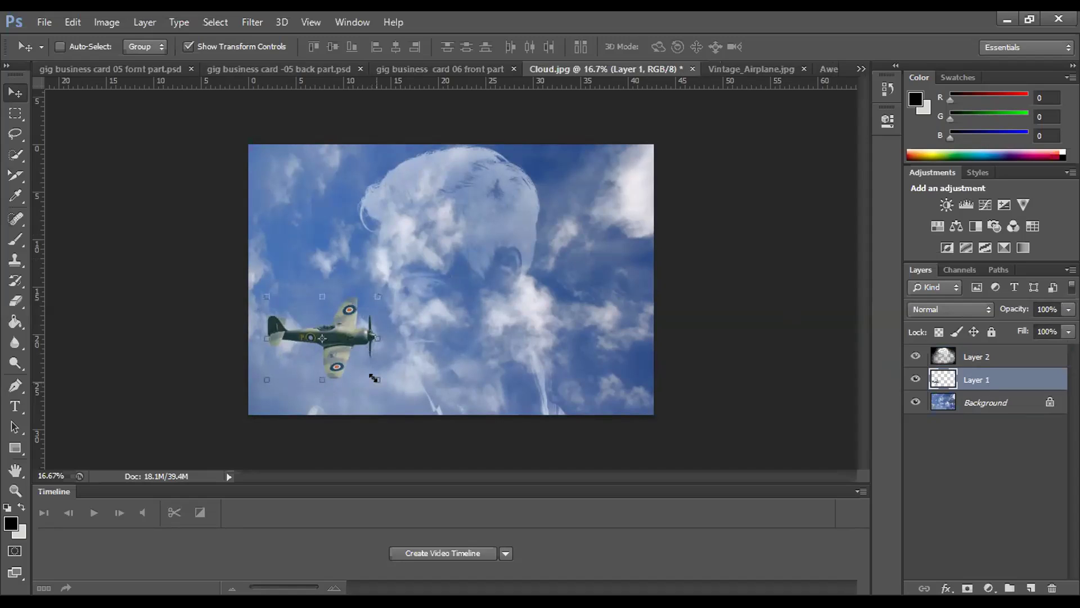
- Shrink the airplane on Layer 1 to 91.48% width and 84.98% height, and scale it again to about 88.75%
key("ctrl+t")
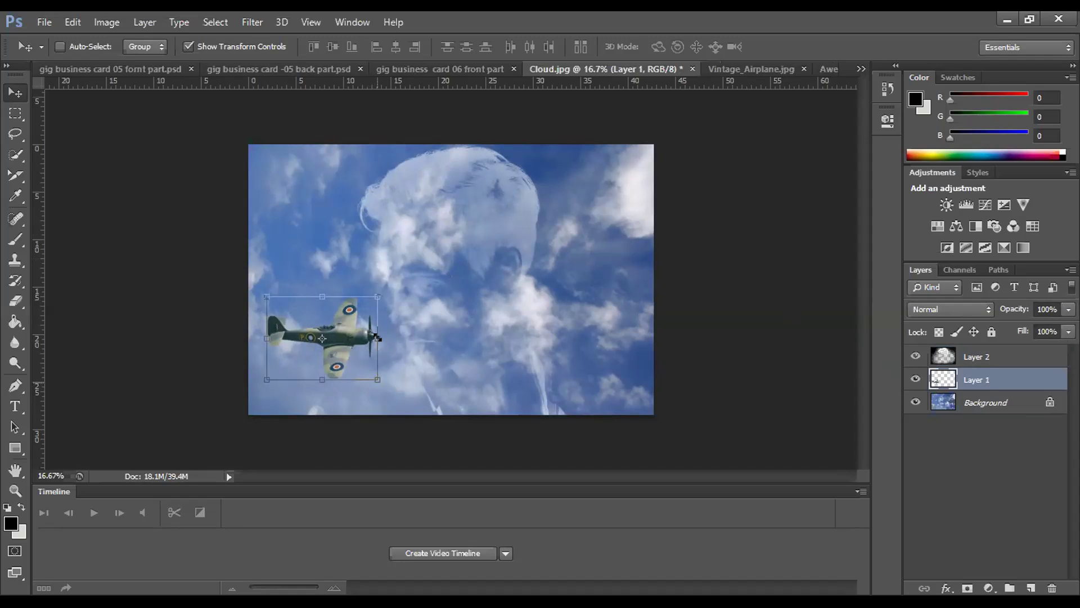
key("ctrl+t")
left_click_drag(378, 380, 368, 367)
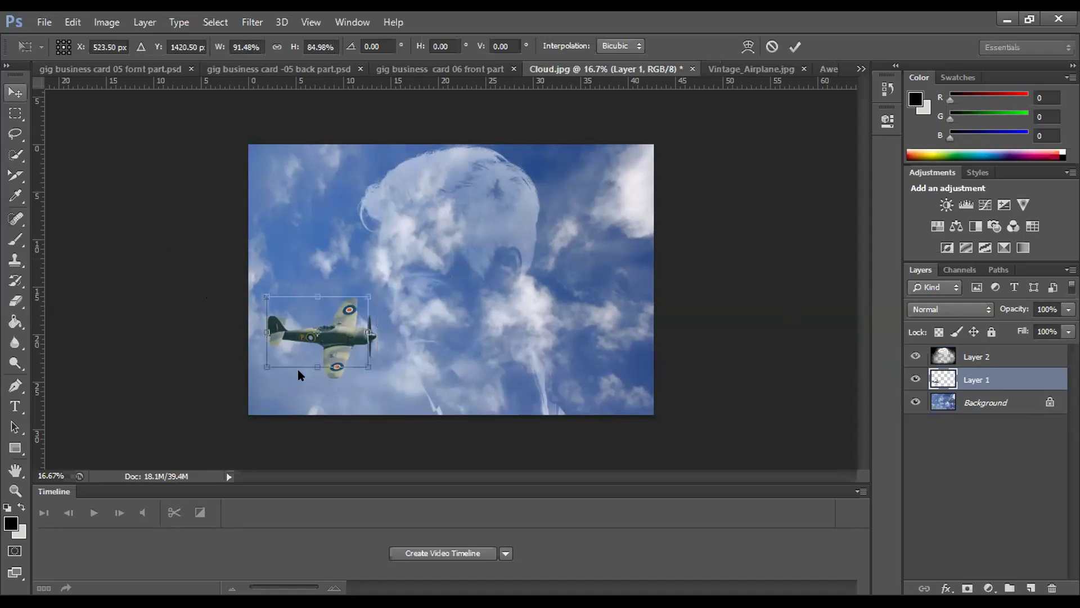
key("v")
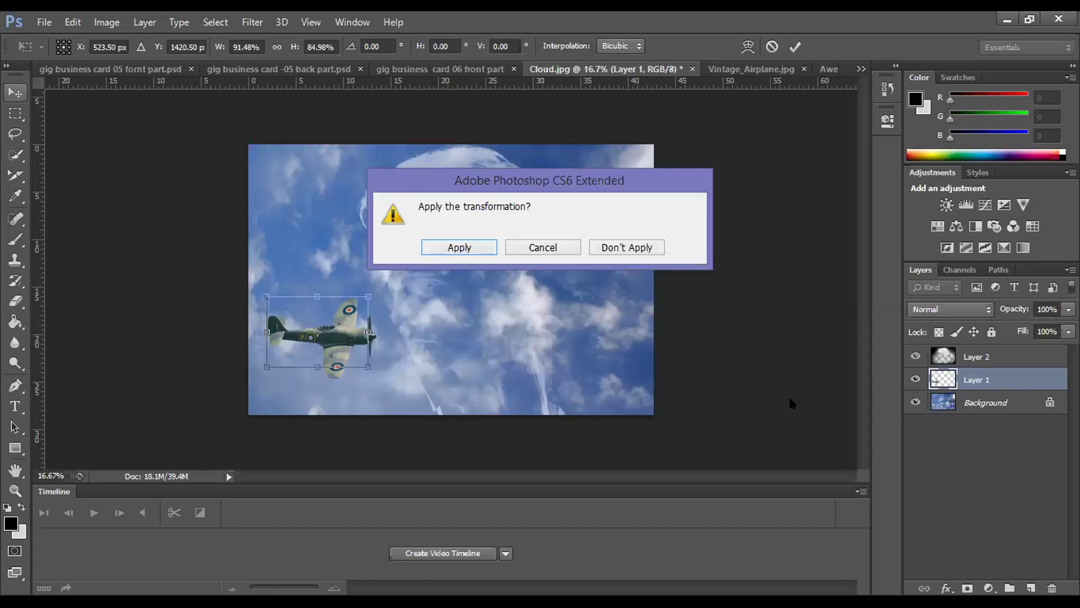
left_click(437, 249)
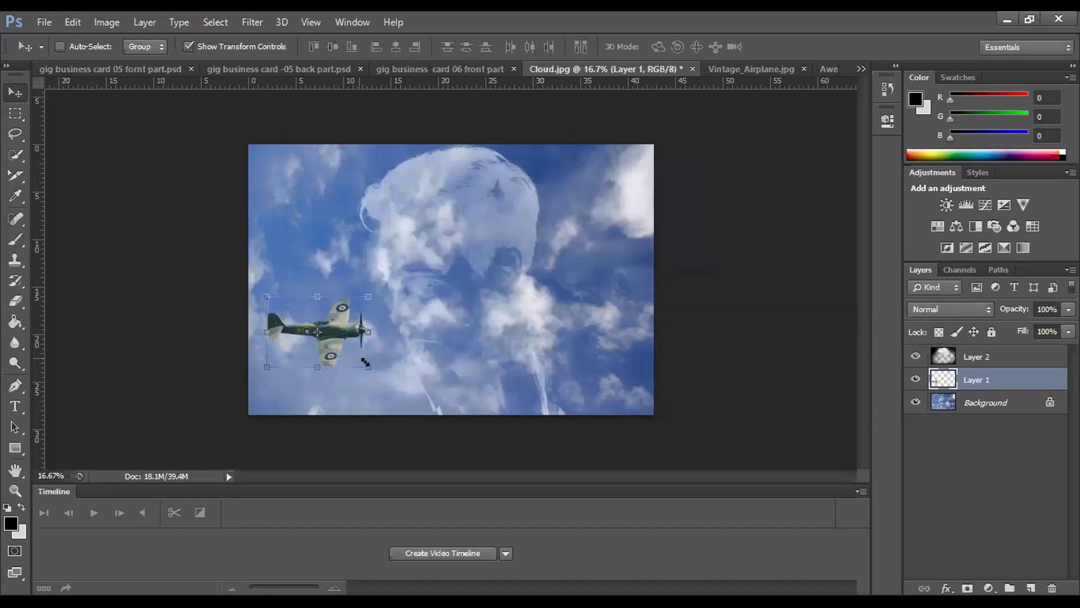
left_click_drag(366, 363, 386, 363)
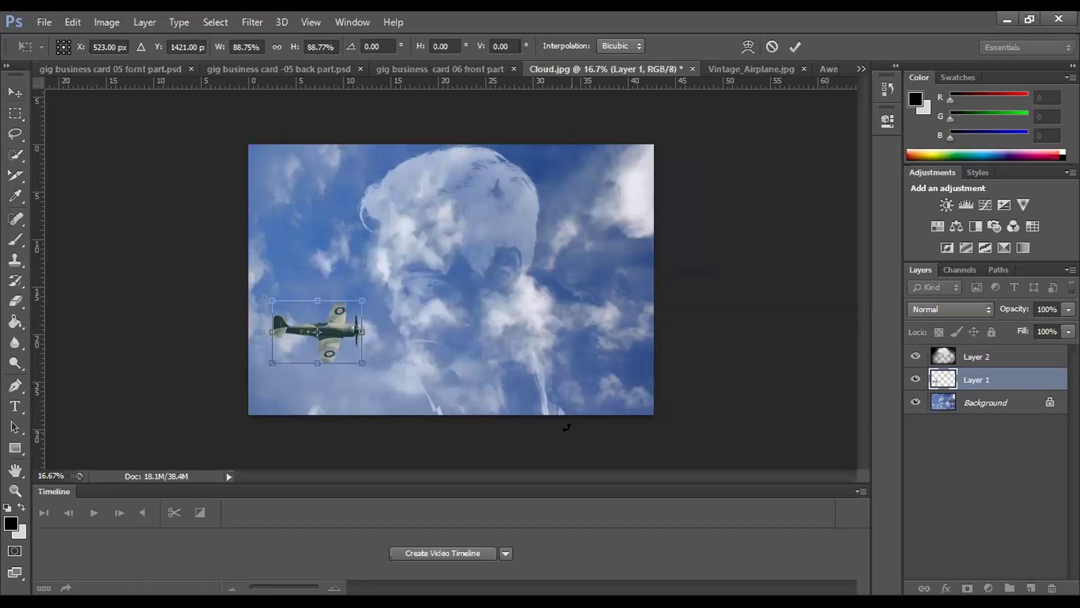
- Nudge the scaled airplane down and left to about X 481 px, Y 1565 px, and apply the transformation
key("shift+Down")
key("shift+Down")
key("shift+Down")
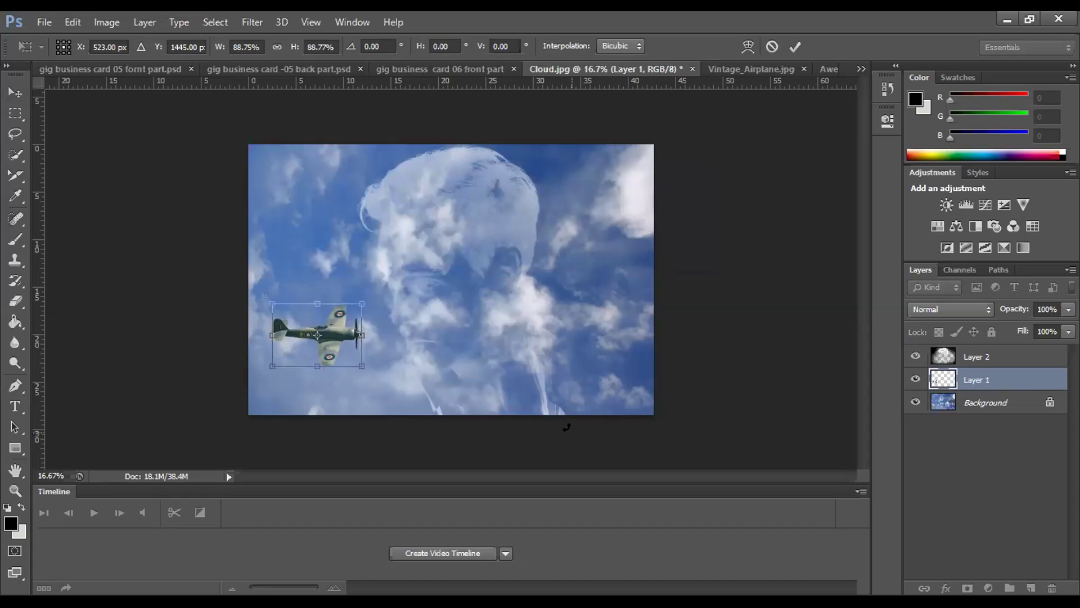
key("Down")
key("Left")
key("Left")
key("Left")
key("Left")
key("Left")
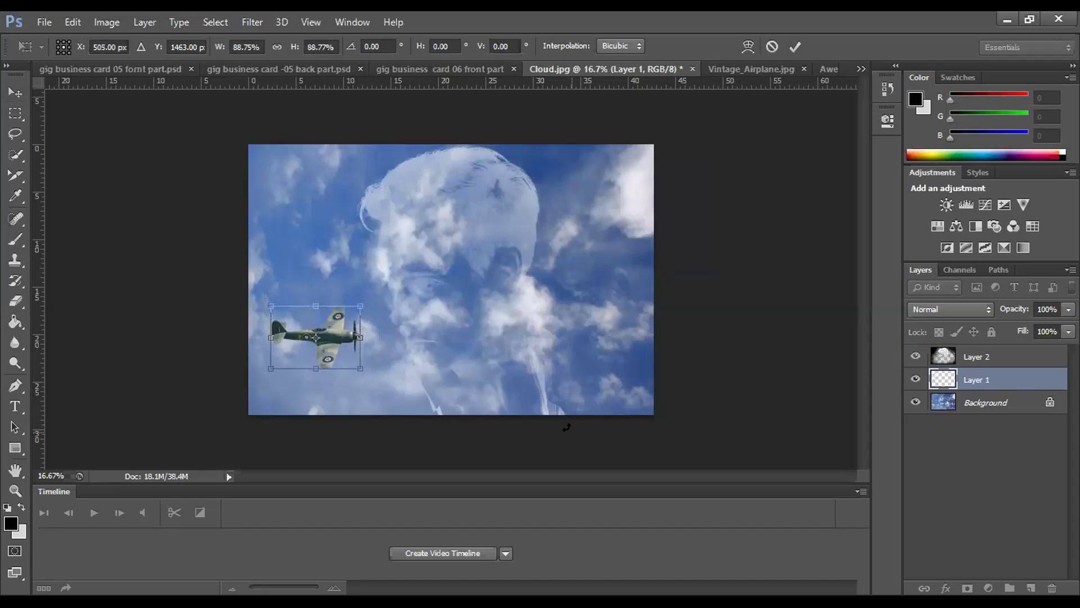
key("Left")
key("Left")
key("Left")
key("Down")
key("Down")
key("Left")
key("Left")
key("Down")
key("Down")
key("Down")
key("Down")
key("Down")
key("Down")
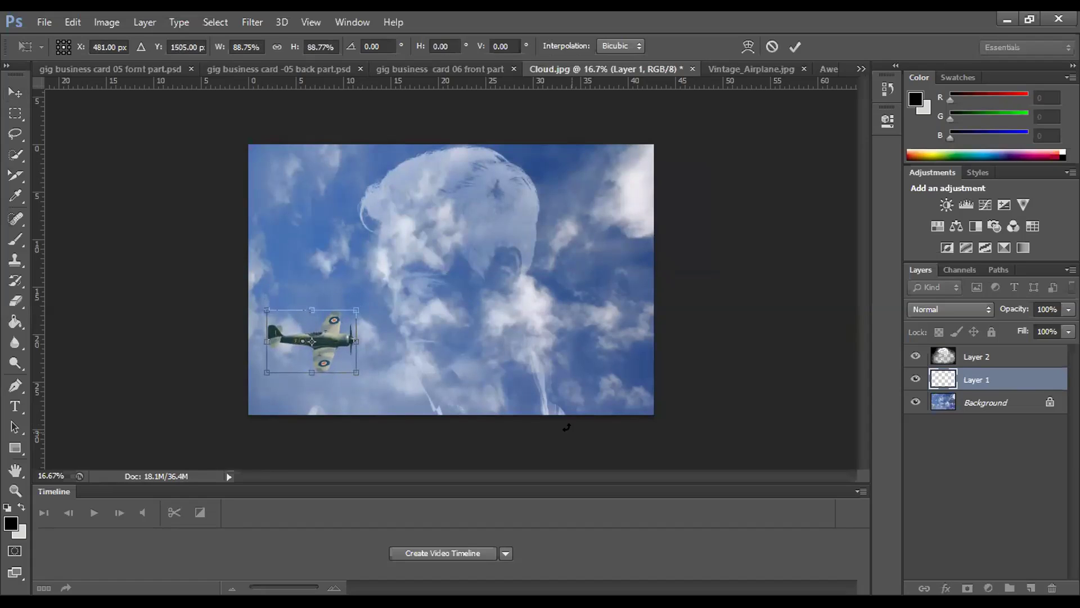
key("Down")
key("Down")
key("Down")
key("Down")
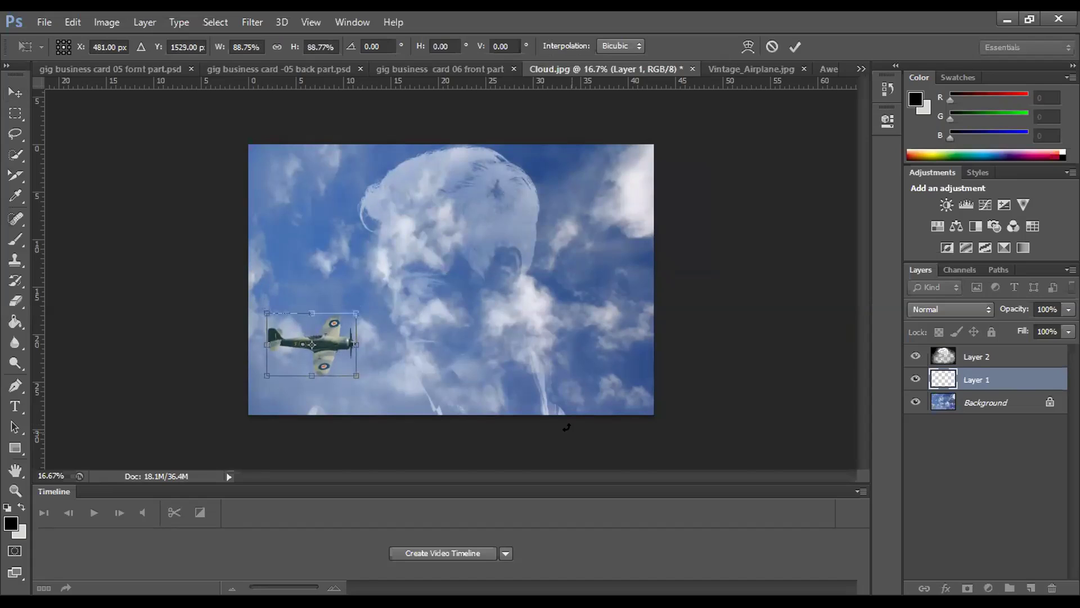
key("Down")
key("Down")
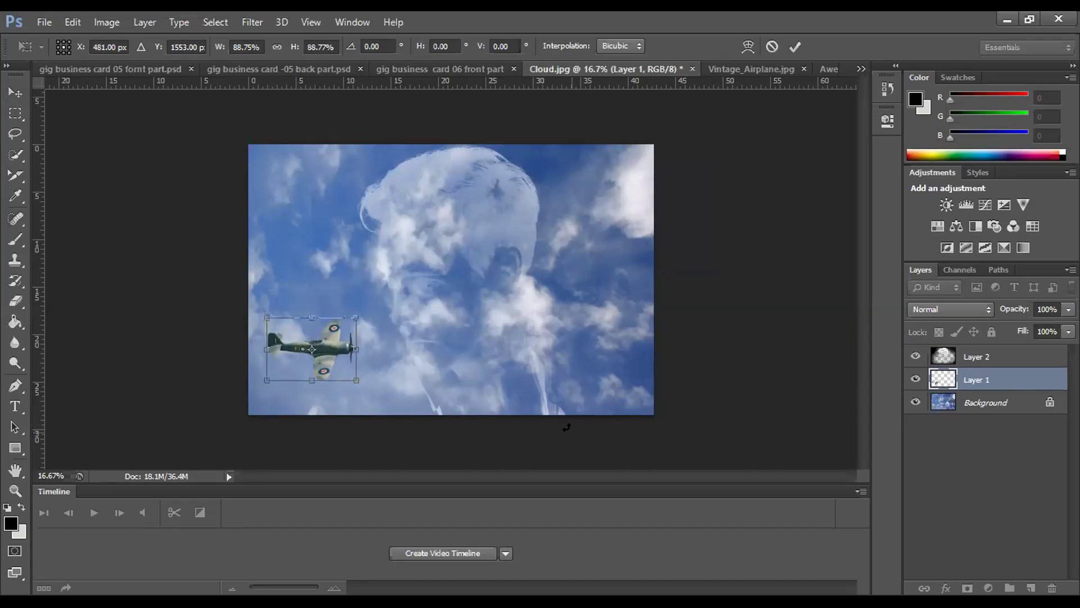
key("Down")
key("Down")
key("Down")
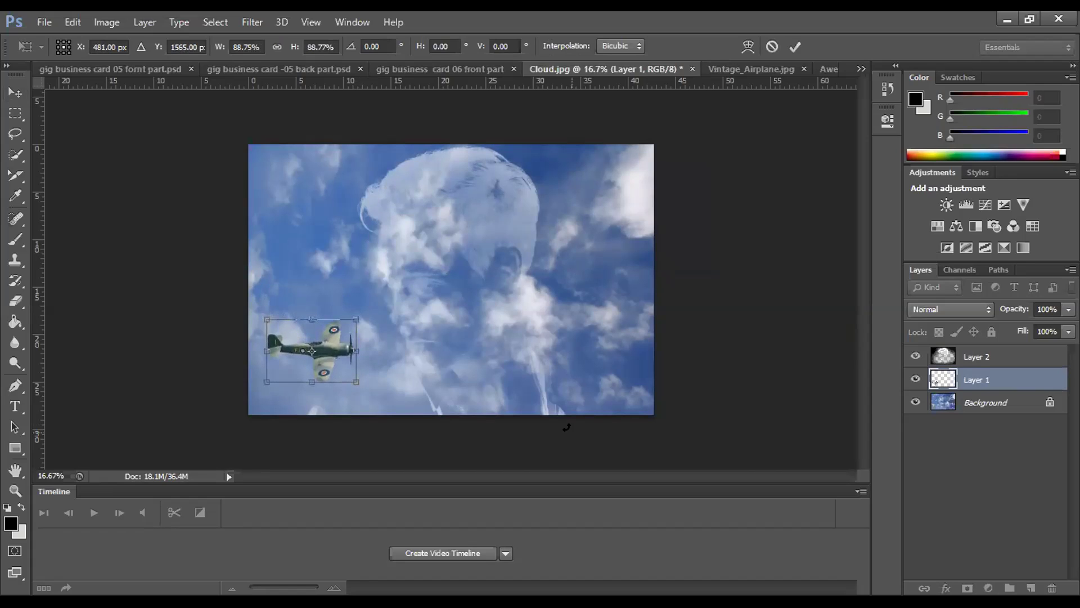
key("Return")
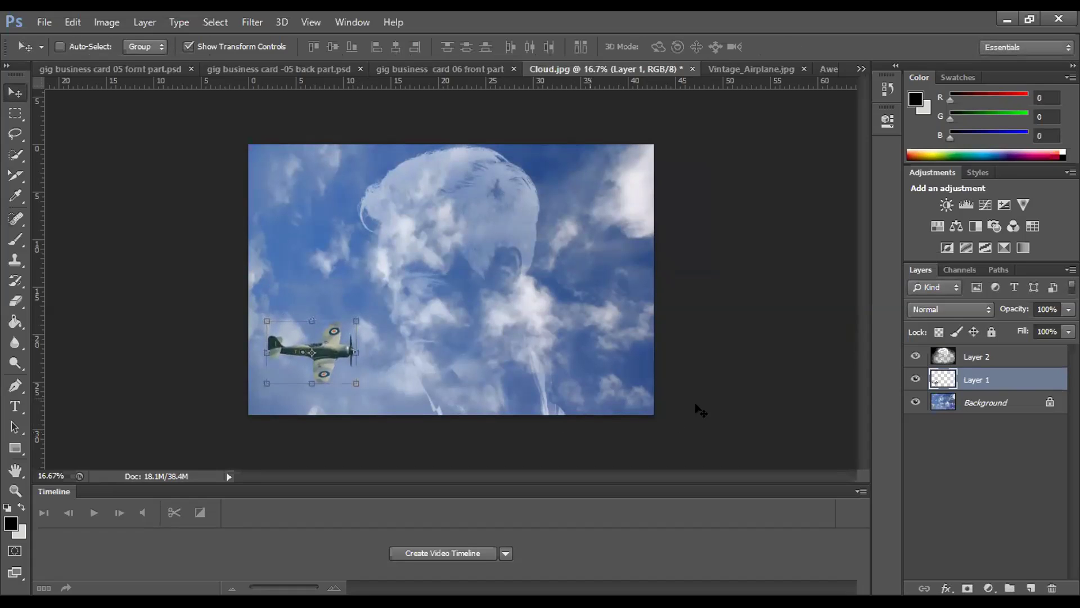
- Select the Background layer and start a Levels adjustment on it
left_click(969, 400)
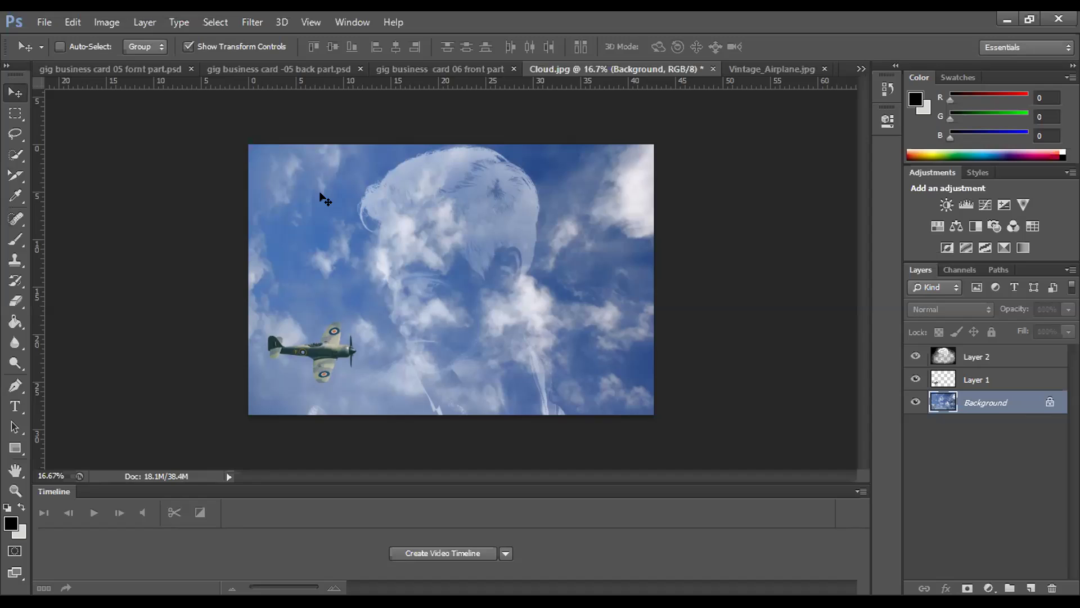
key("ctrl+l")
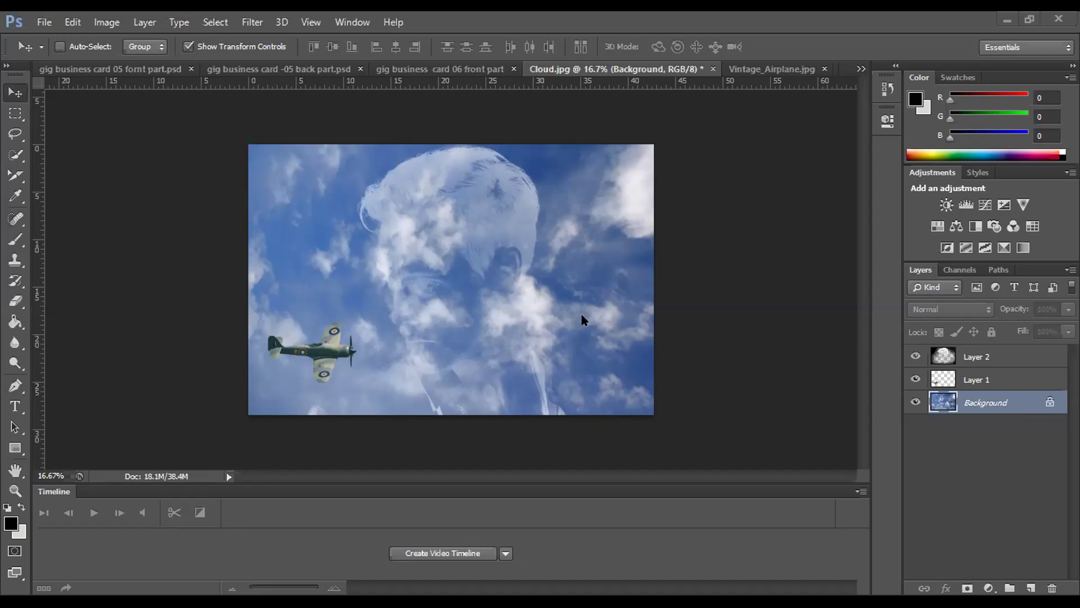
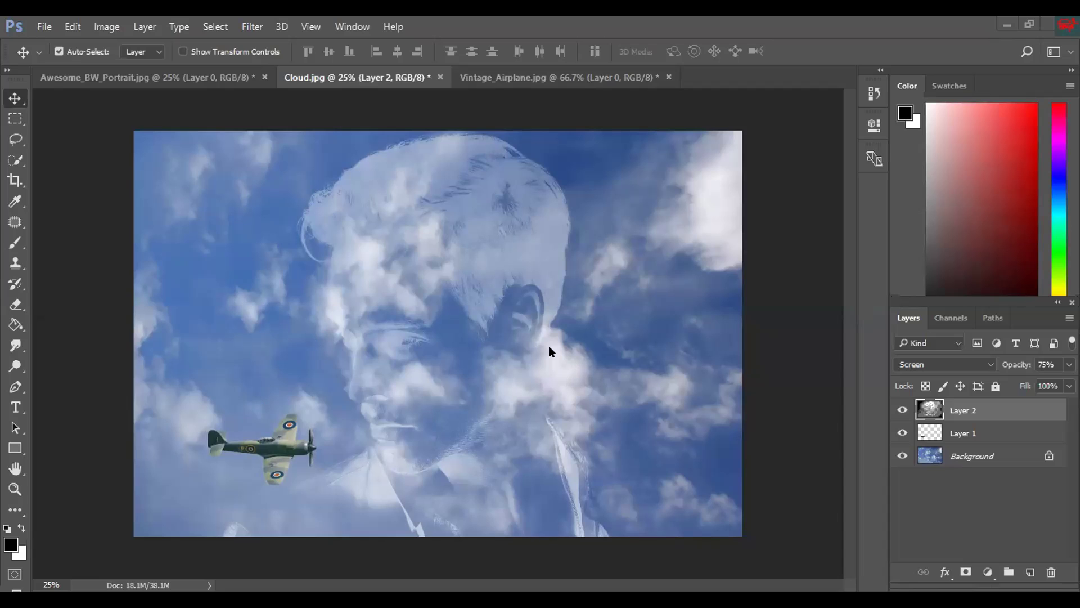
- Close Cloud.jpg, Awesome_BW_Portrait.jpg and Vintage_Airplane.jpg without saving their changes
left_click(444, 78)
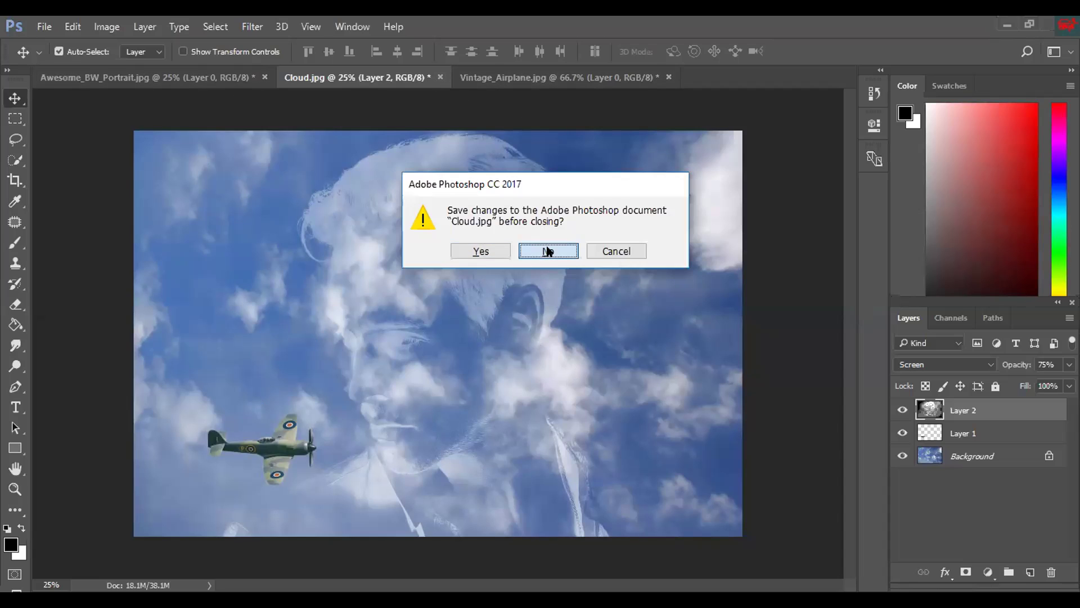
left_click(549, 249)
left_click(264, 77)
left_click(522, 248)
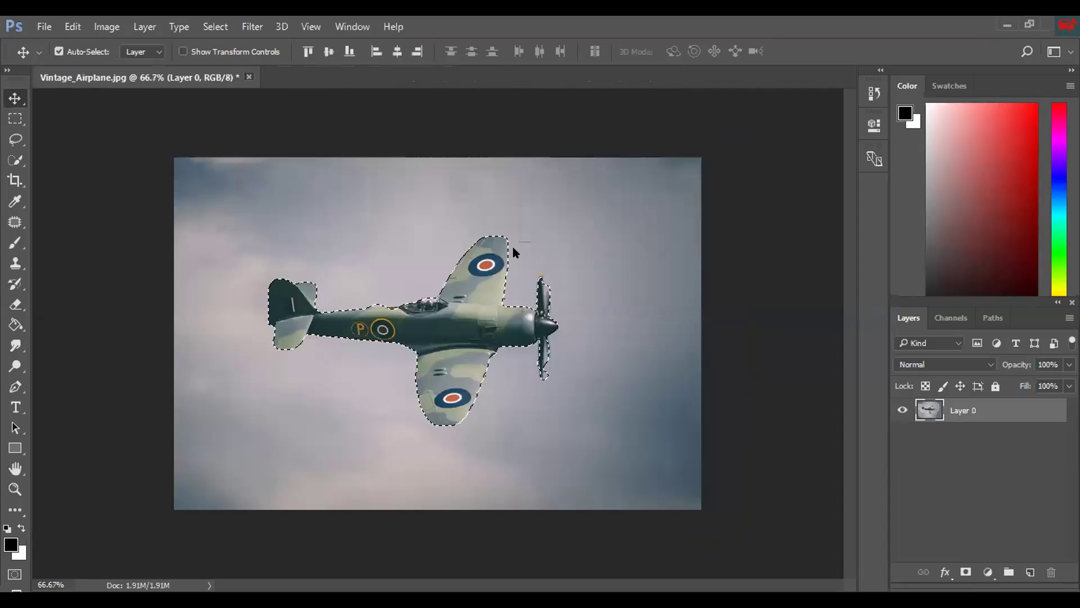
key("ctrl+w")
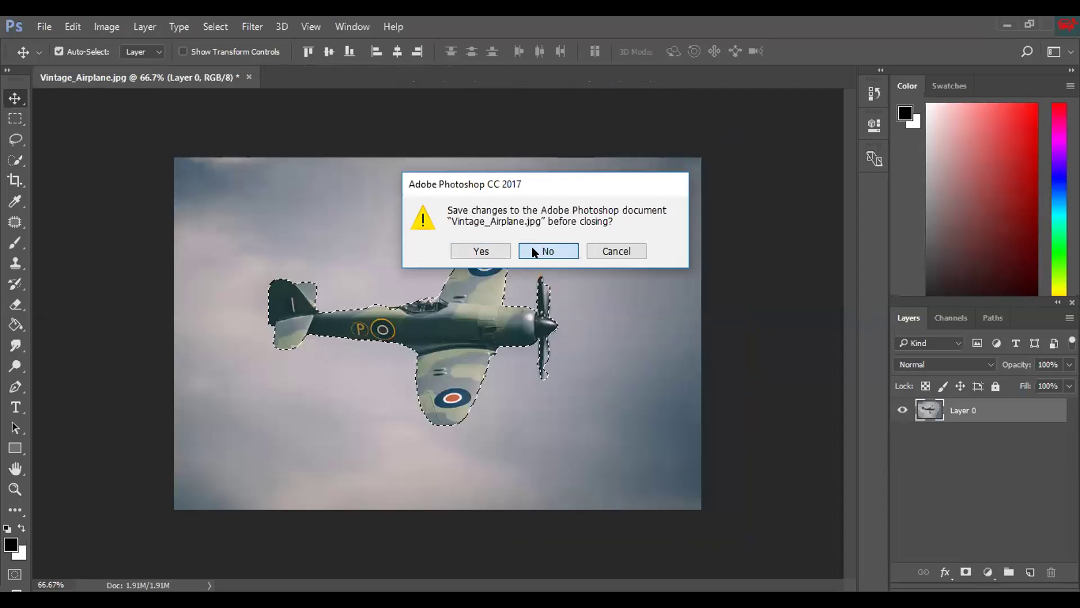
left_click(532, 251)
- Open the P M 1 PSD from the Randon Image folder and decline creating a library from it
key("ctrl+o")
left_click(682, 366)
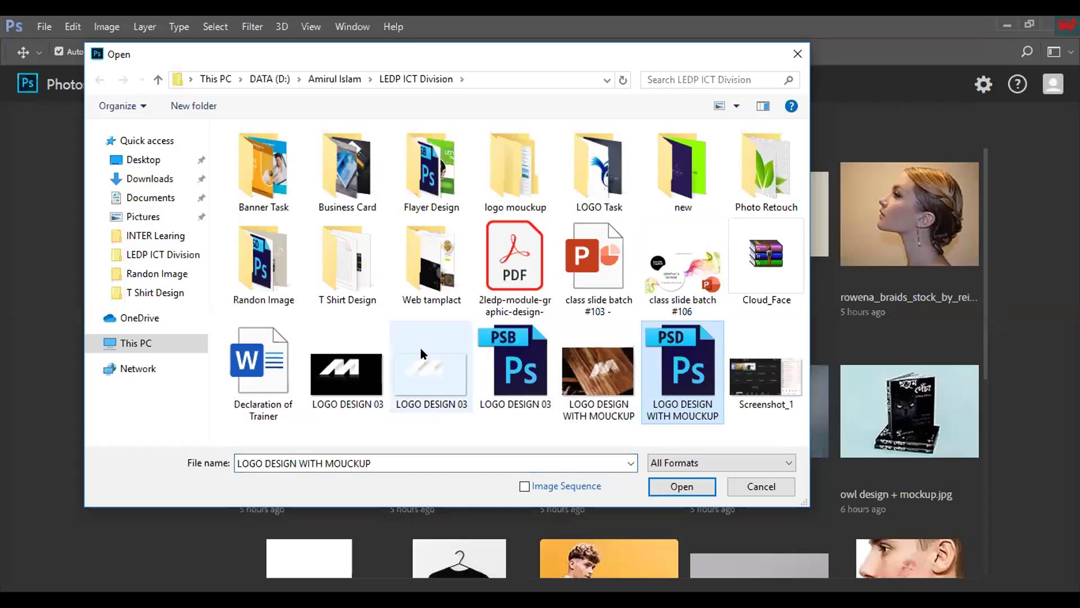
double_click(279, 272)
left_click(358, 394)
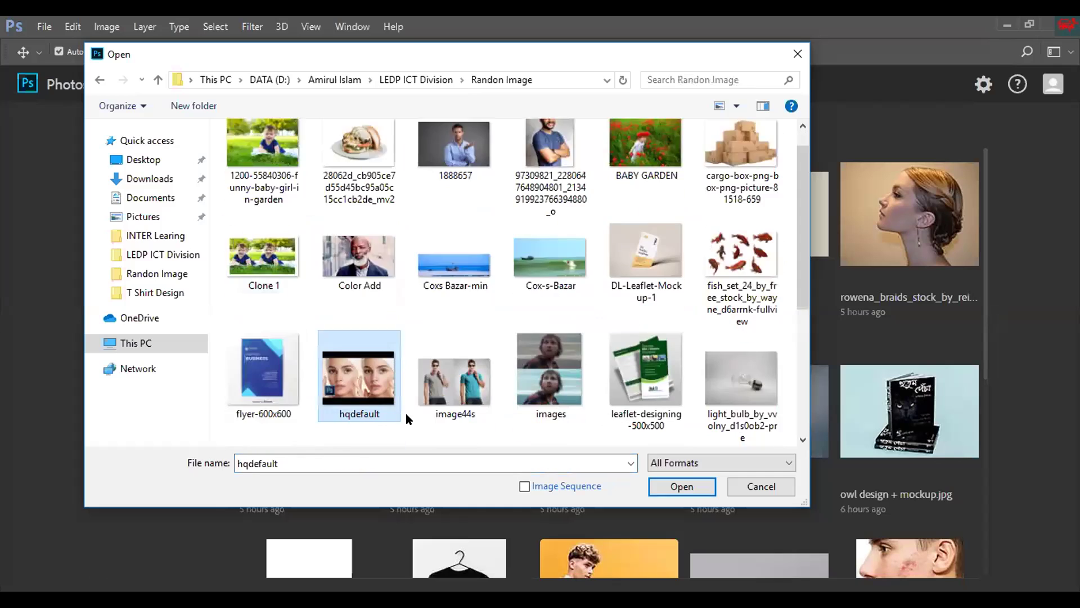
scroll(411, 421, "down", 5)
left_click(563, 262)
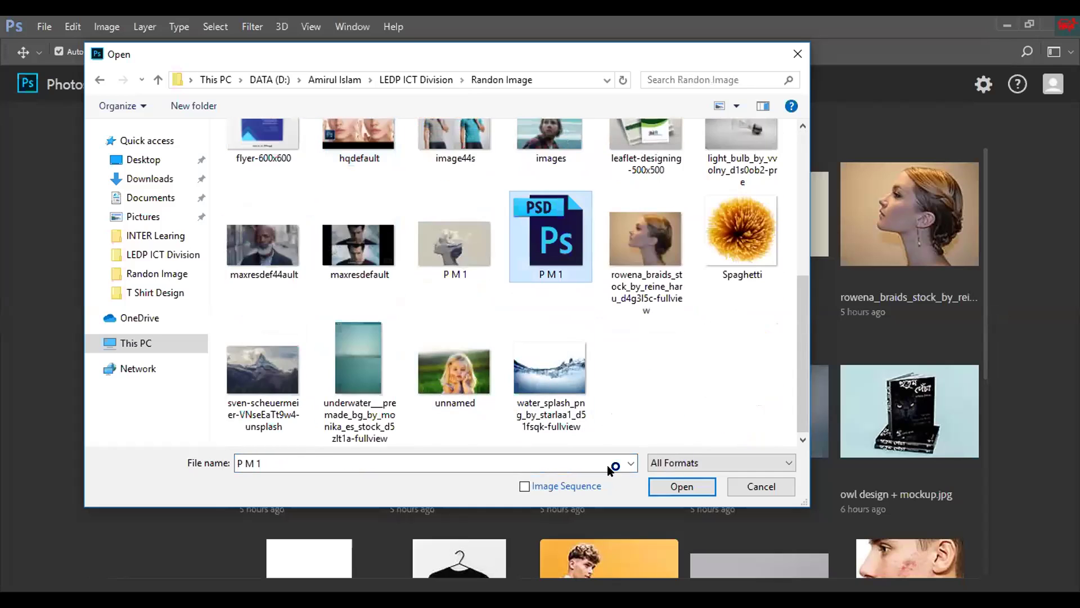
left_click(671, 484)
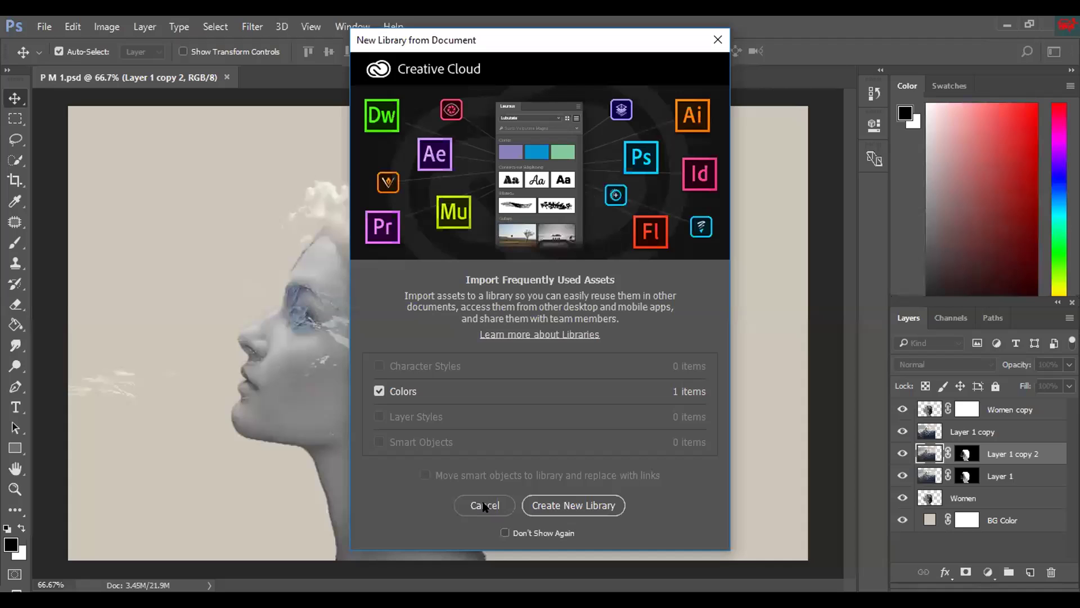
left_click(484, 506)
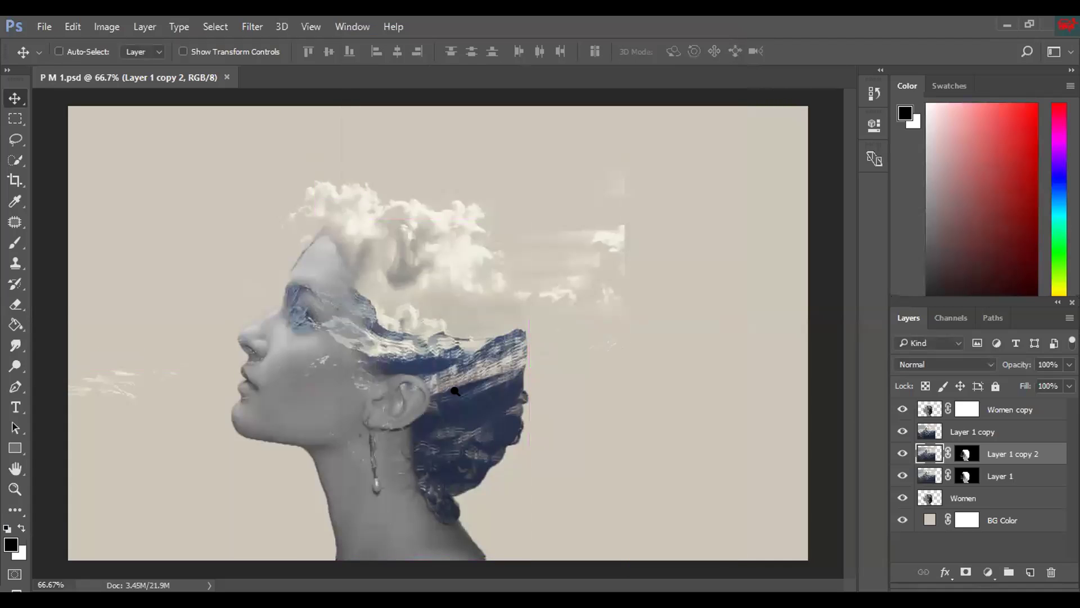
- Examine the woman-and-mountain double exposure in P M 1.psd at several magnifications and close the file
key("ctrl+minus")
key("ctrl+minus")
key("ctrl+minus")
key("ctrl+plus")
key("ctrl+plus")
key("ctrl+plus")
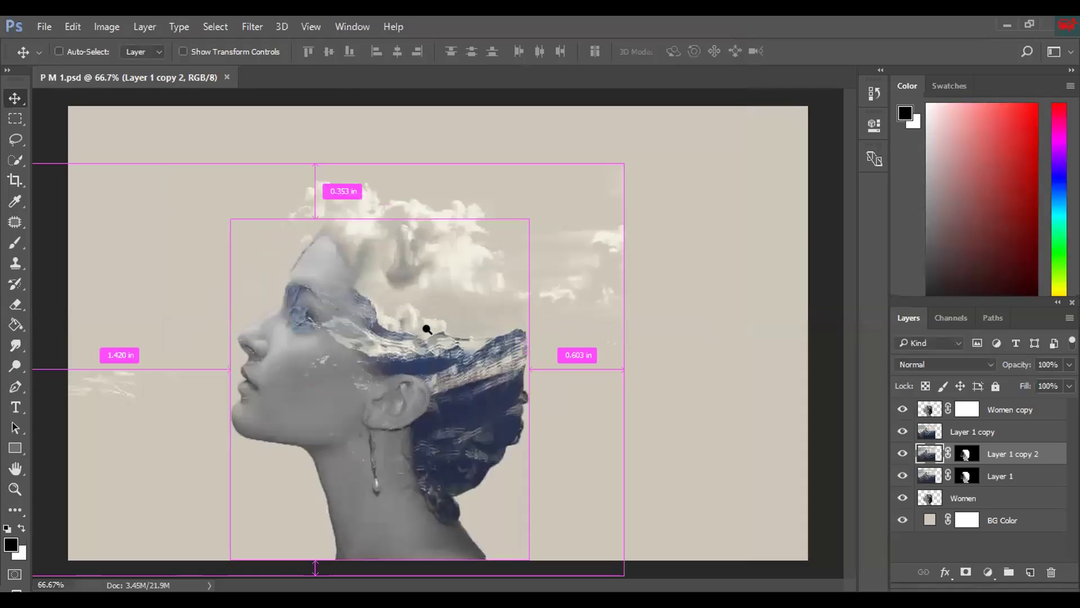
key("ctrl+minus")
key("ctrl+minus")
key("ctrl+plus")
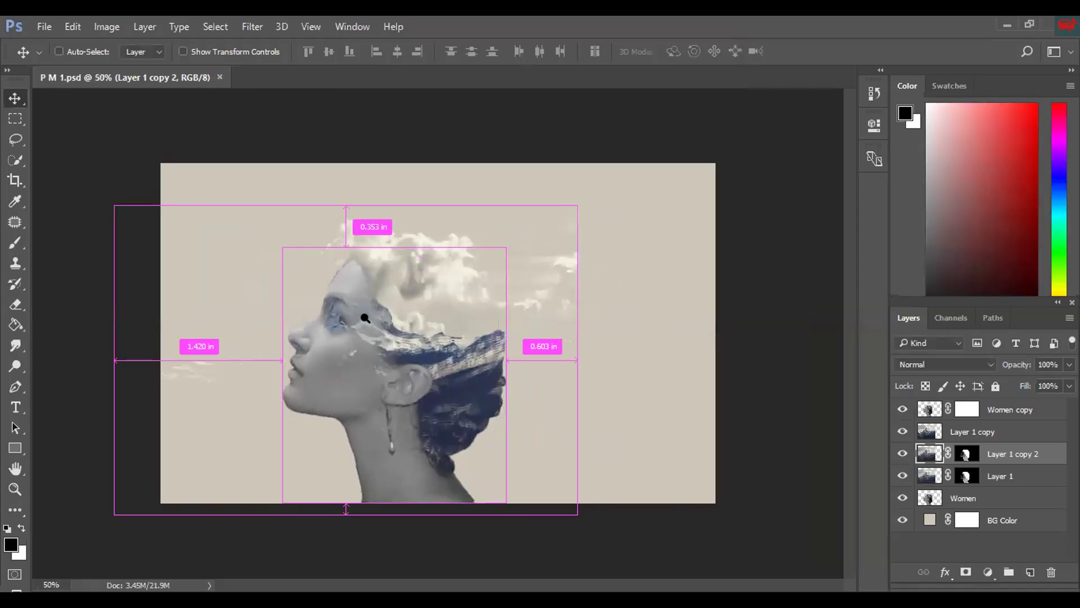
key("ctrl+plus")
key("ctrl+plus")
key("ctrl+minus")
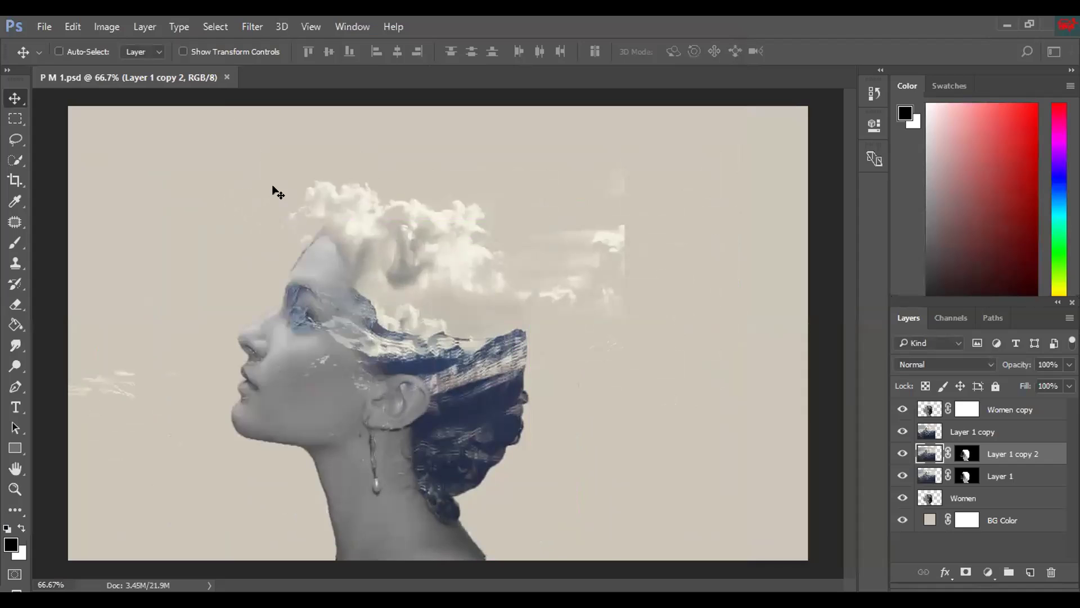
key("ctrl+minus")
key("ctrl+minus")
left_click(227, 77)
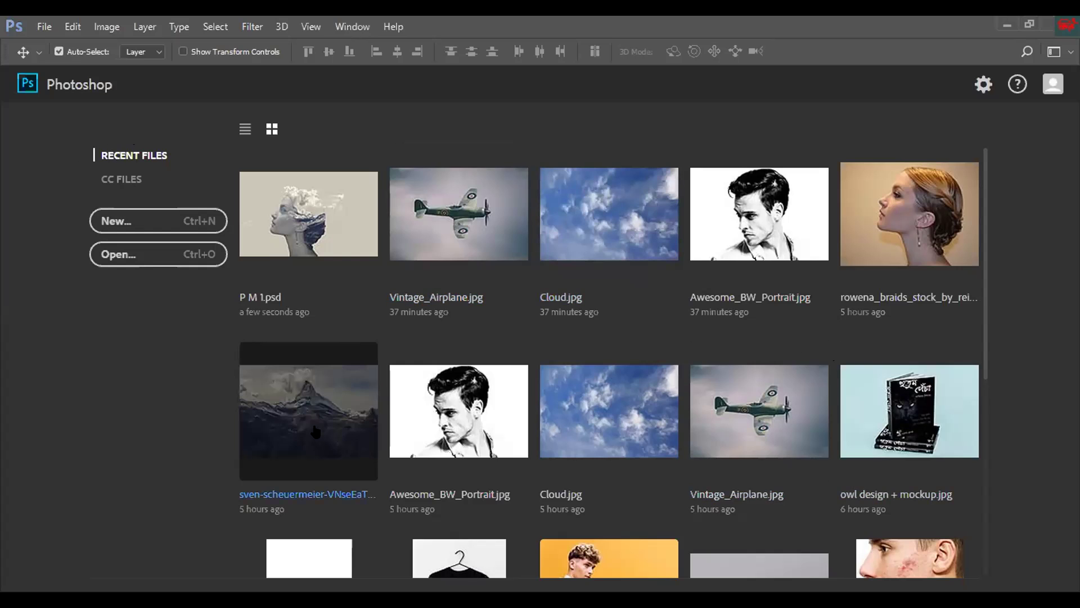
- Open the braided-hair woman's profile photo from the recent files and the snowy mountain photo from the Randon Image folder
left_click(923, 231)
left_click(45, 26)
left_click(49, 58)
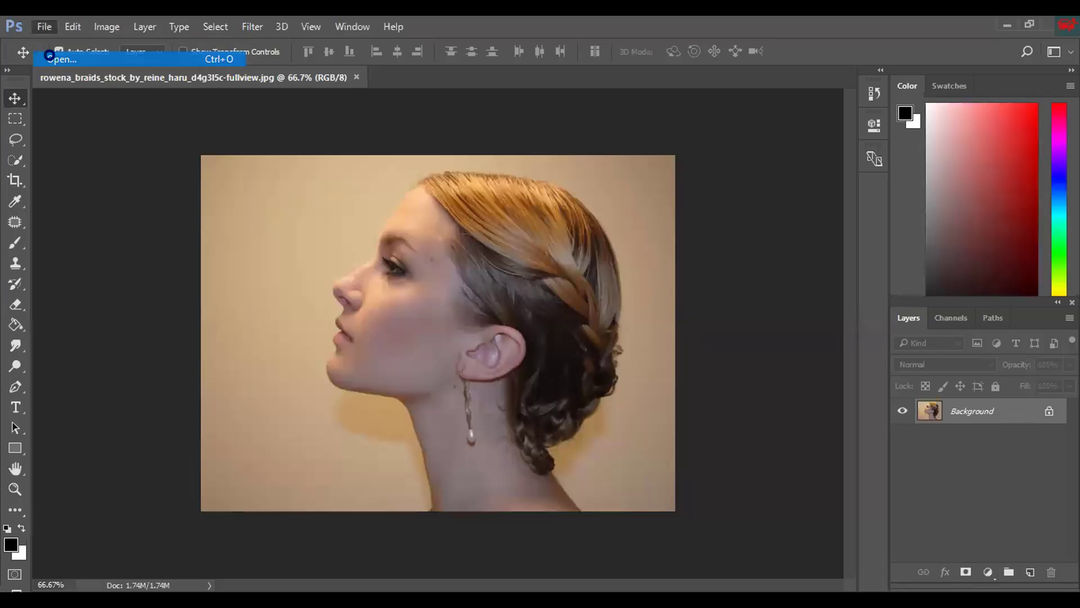
scroll(548, 360, "down", 5)
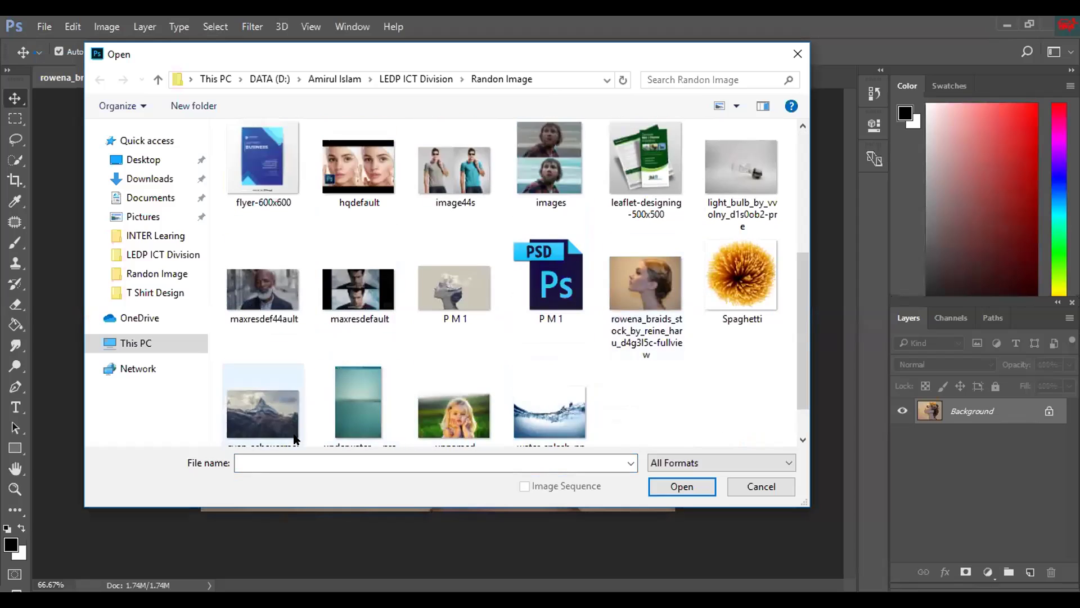
left_click(263, 372)
left_click(683, 487)
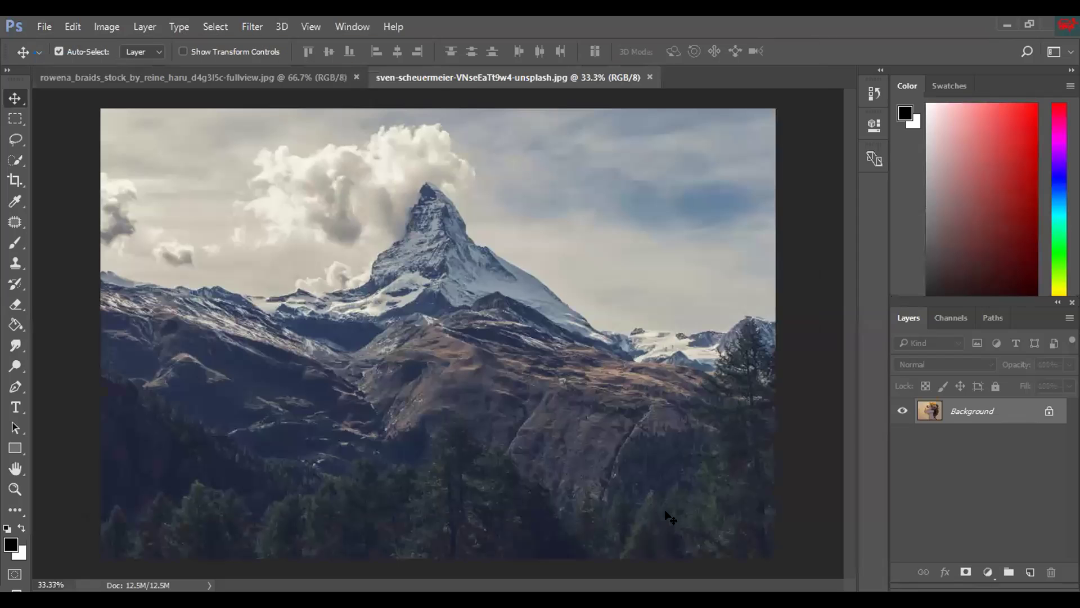
- Convert the locked Background layers of the mountain photo and the woman's profile photo into normal layers
left_click(1048, 410)
left_click(191, 77)
left_click_drag(292, 349, 503, 356)
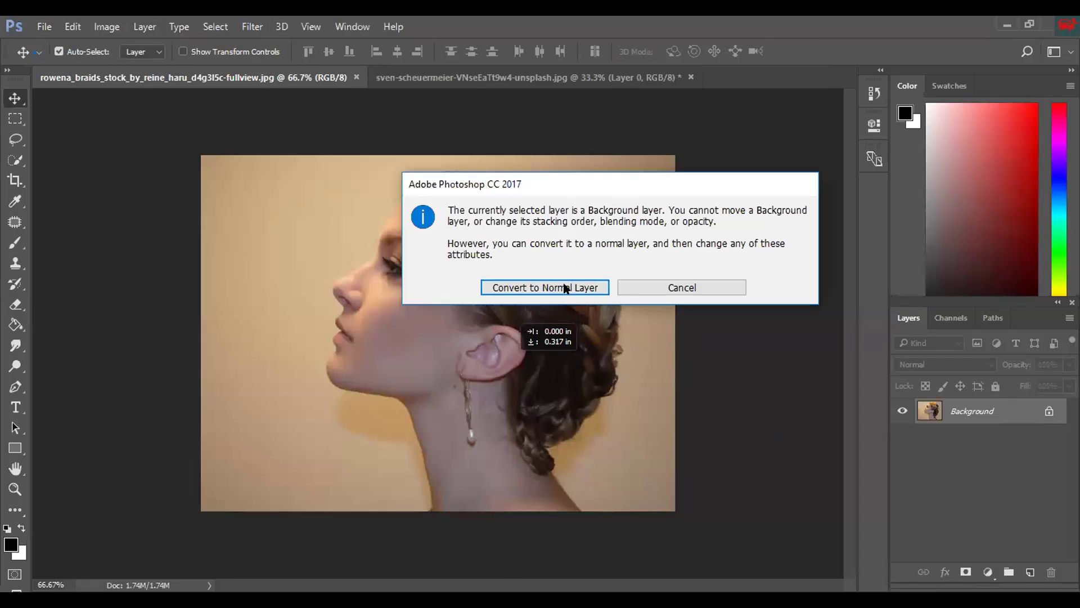
left_click(495, 287)
left_click_drag(521, 316, 522, 336)
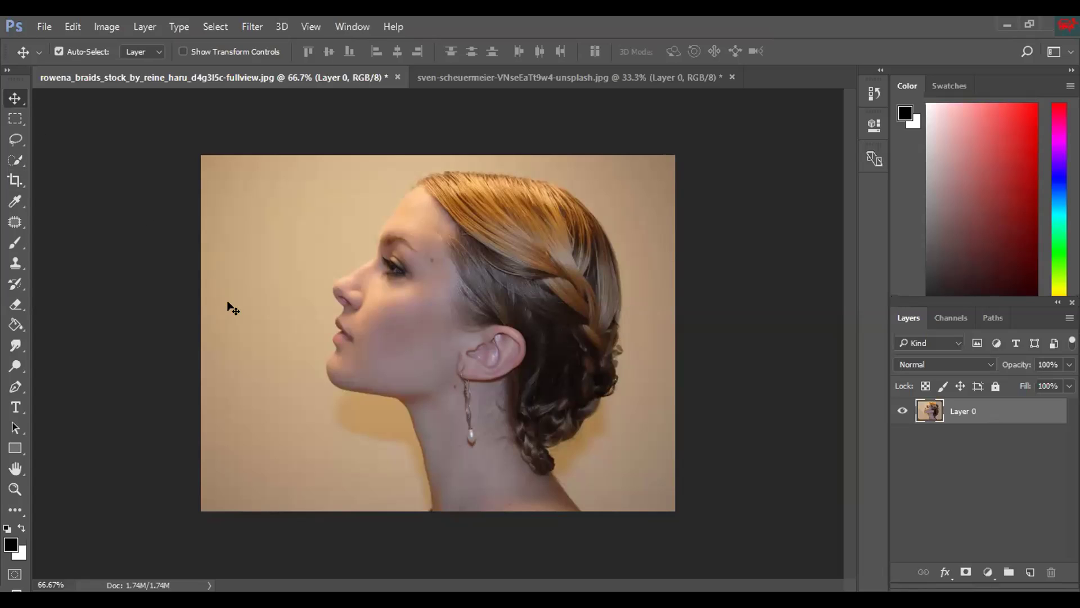
- Select the woman's face, ear and neck using the Quick Selection tool with an enlarged brush
left_click(15, 164)
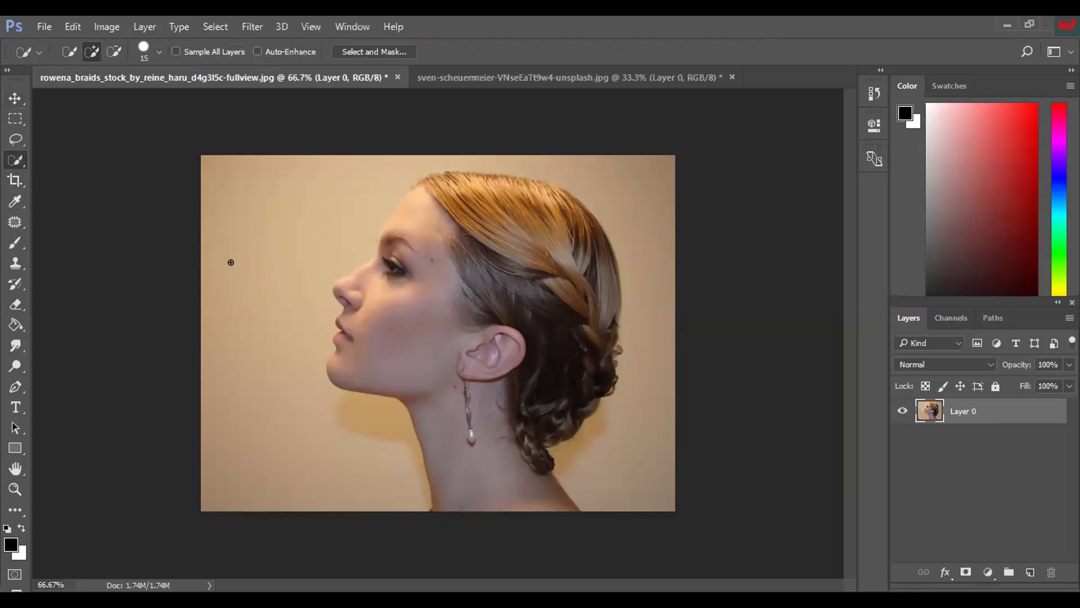
key("bracketright")
key("bracketright")
key("bracketright")
key("bracketright")
key("bracketright")
key("bracketright")
key("bracketright")
key("bracketright")
key("bracketright")
key("bracketright")
mouse_move(436, 299)
left_mouse_down()
mouse_move(458, 308)
mouse_move(446, 289)
left_mouse_up()
left_click_drag(476, 368, 473, 402)
- Select the woman's whole head, hair and neck with the Quick Selection tool using a 250 px brush
key("bracketright")
key("bracketright")
key("bracketright")
key("bracketright")
key("bracketright")
key("bracketright")
key("bracketright")
mouse_move(480, 261)
left_mouse_down()
mouse_move(470, 292)
mouse_move(506, 279)
left_mouse_up()
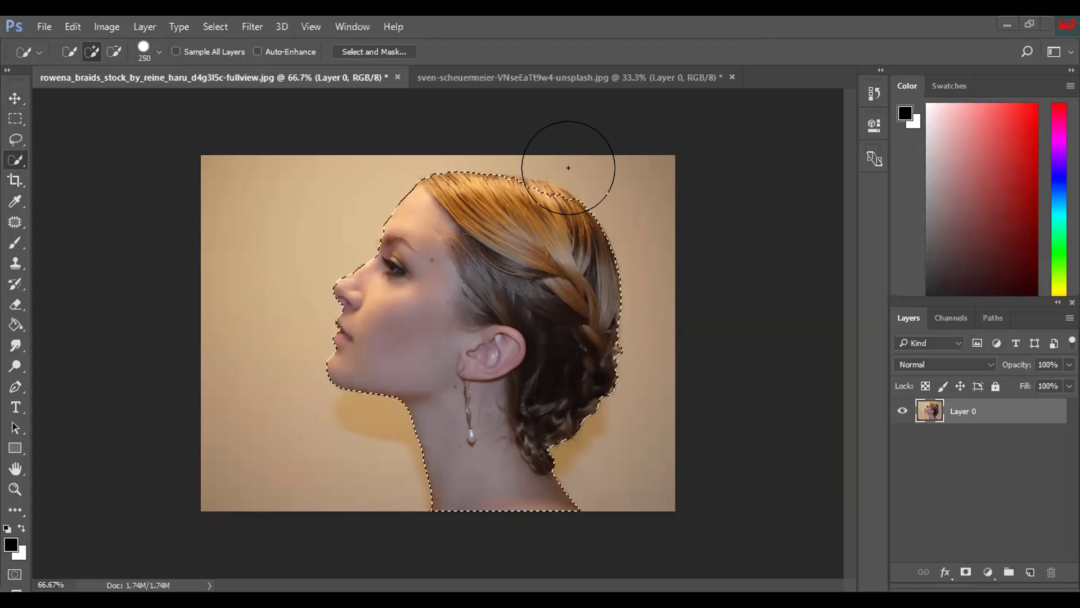
- Refine the selection at the woman's brow with a 90 px Quick Selection brush and check its edge from the hair down to the neck
left_click(526, 188, "ctrl")
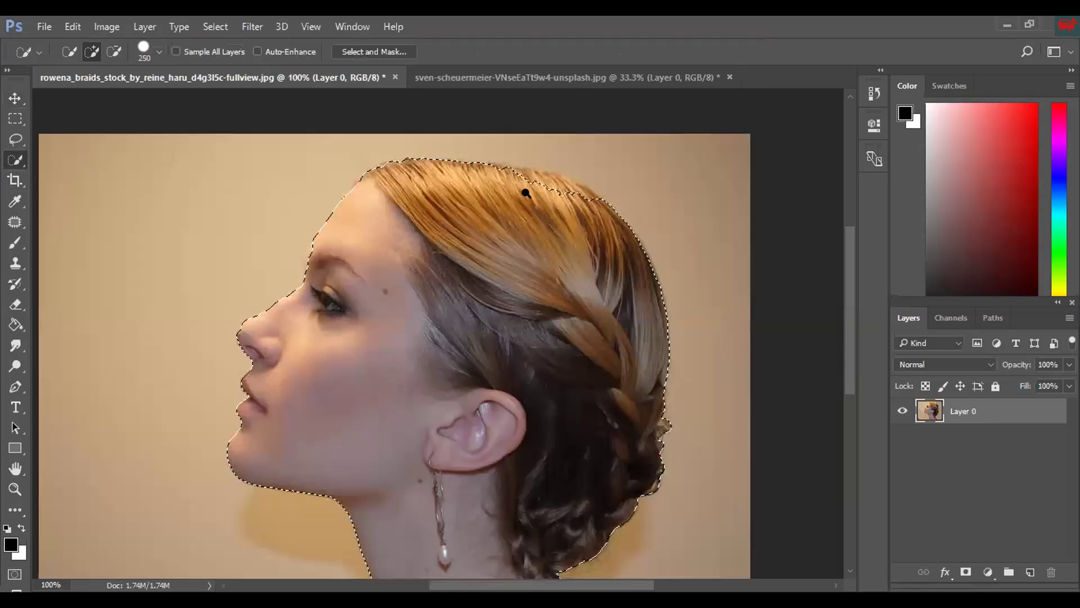
left_click(525, 192, "ctrl")
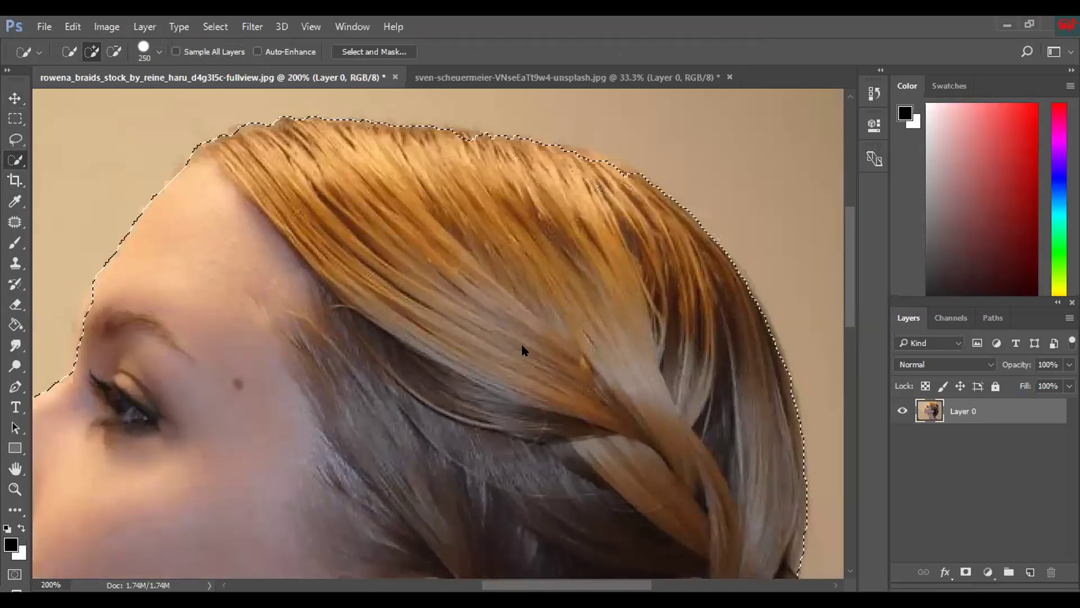
scroll(498, 425, "up", 4)
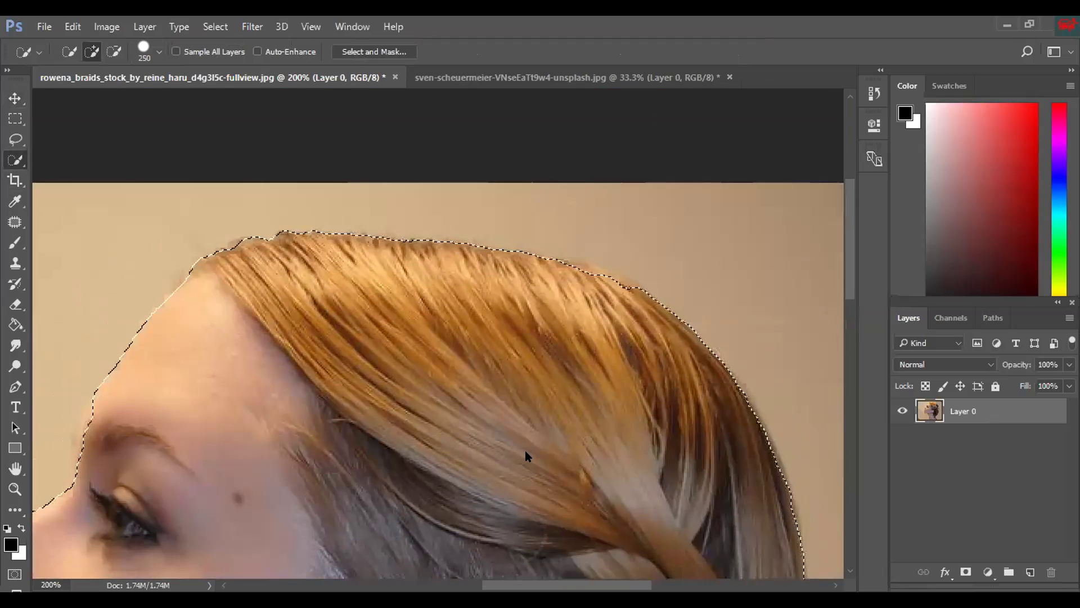
scroll(525, 450, "down", 7)
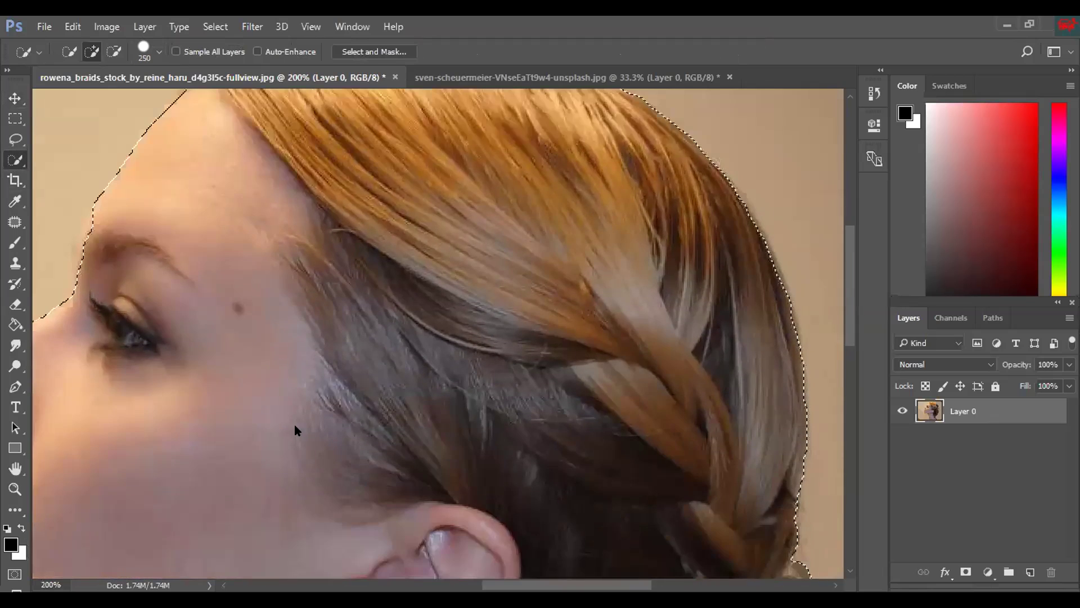
key("bracketleft")
key("bracketleft")
key("bracketleft")
key("bracketleft")
key("bracketleft")
key("bracketleft")
left_click_drag(130, 253, 125, 243)
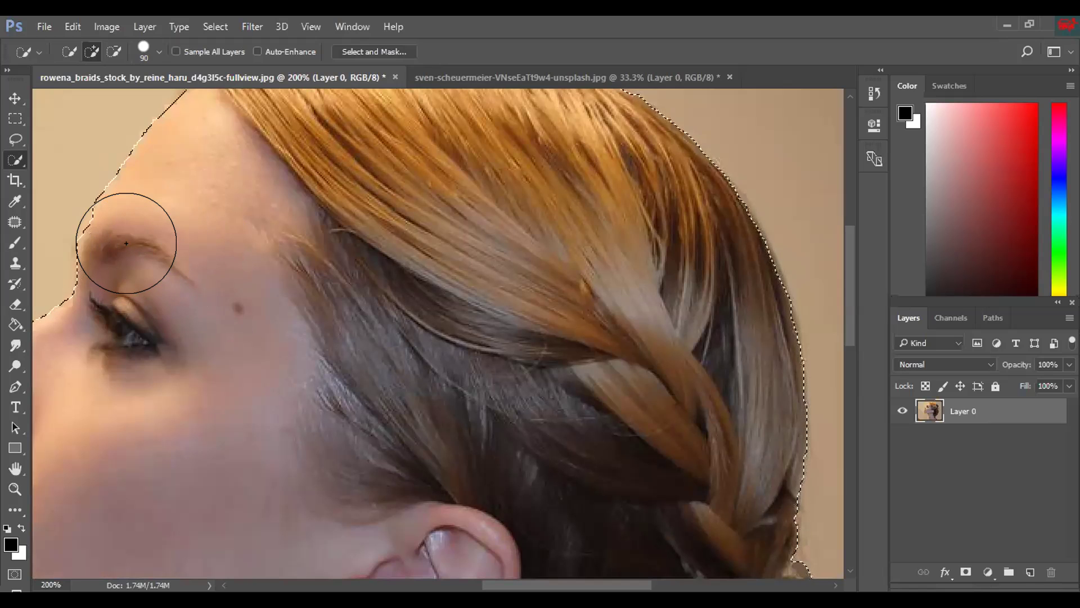
scroll(285, 374, "down", 5)
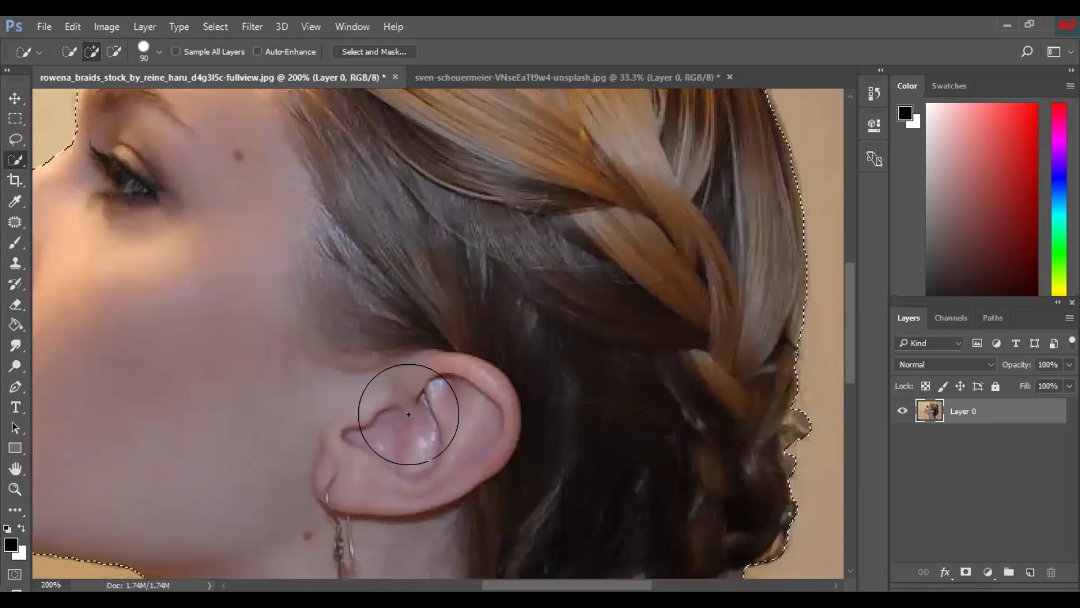
scroll(410, 398, "down", 4)
scroll(418, 422, "down", 8)
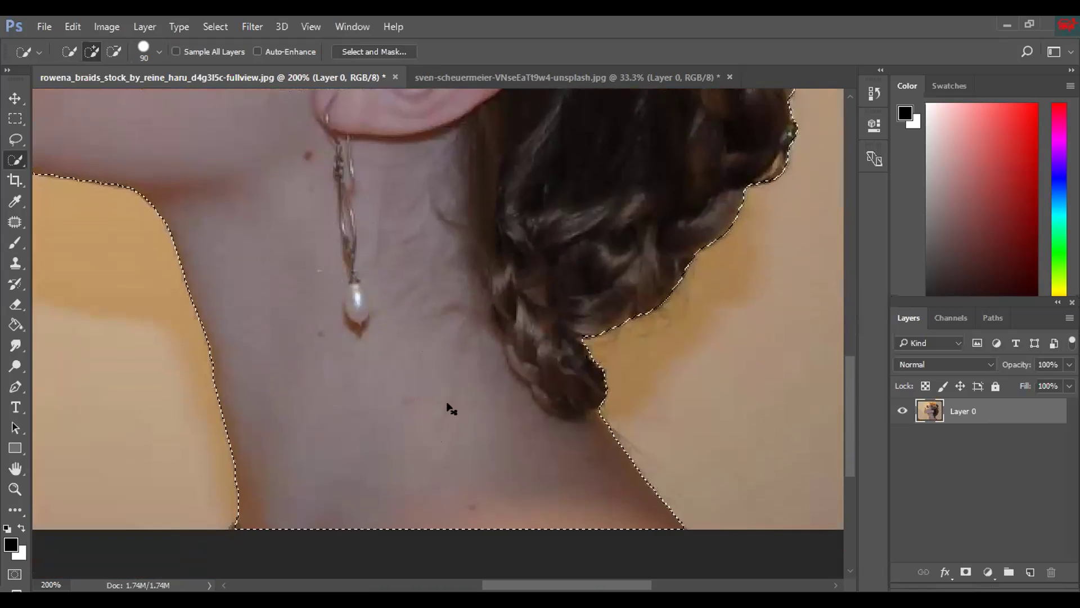
scroll(451, 388, "down", 3)
scroll(420, 246, "down", 1)
scroll(458, 308, "up", 1)
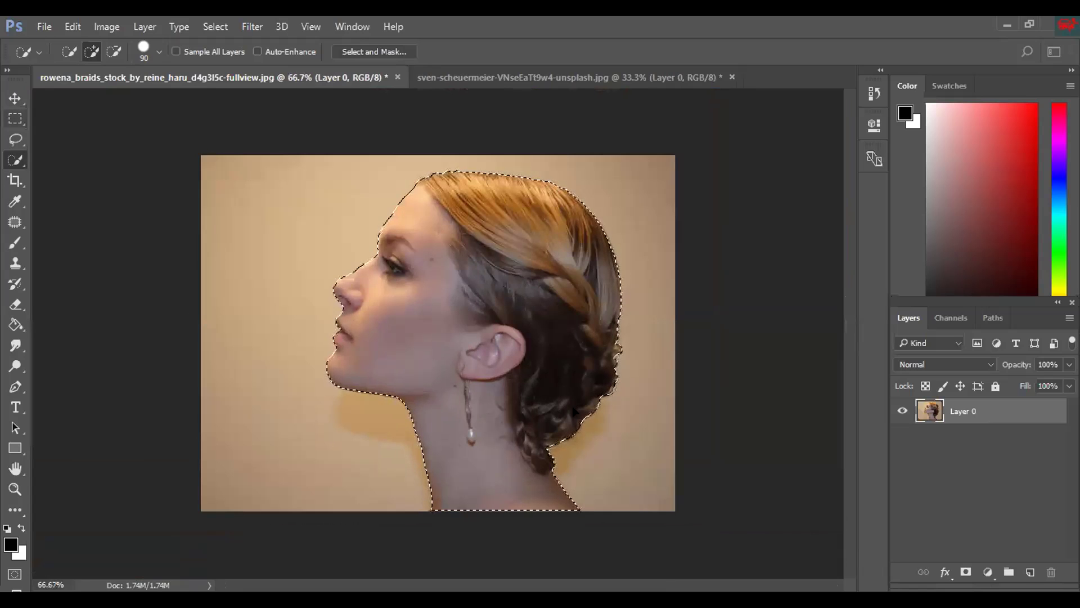
- Invert the selection to delete the background around the woman and shift the deselected cutout toward the left side of the canvas
key("v")
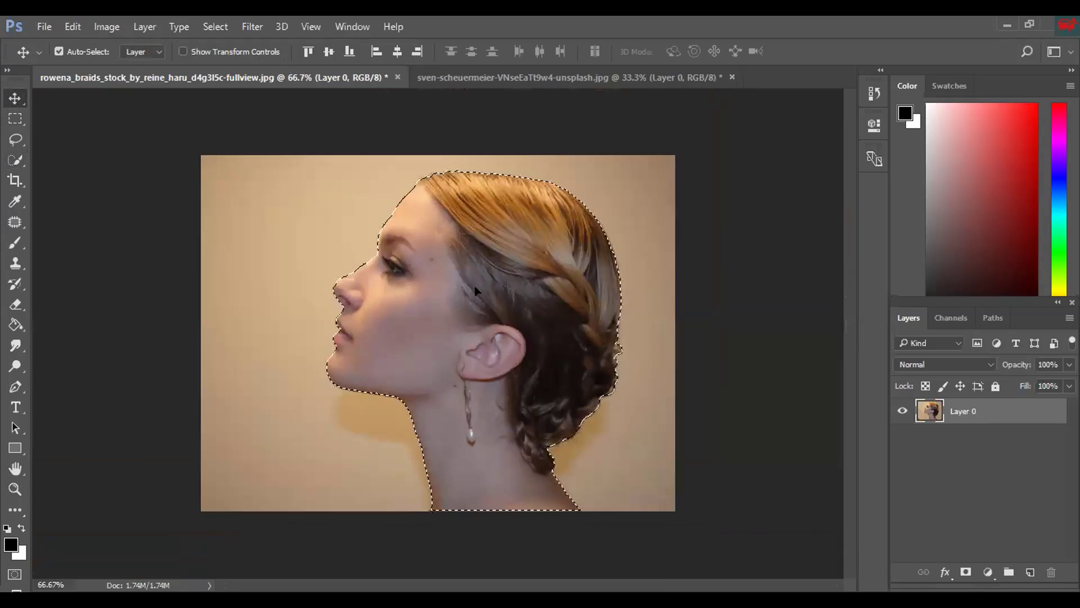
key("ctrl+shift+i")
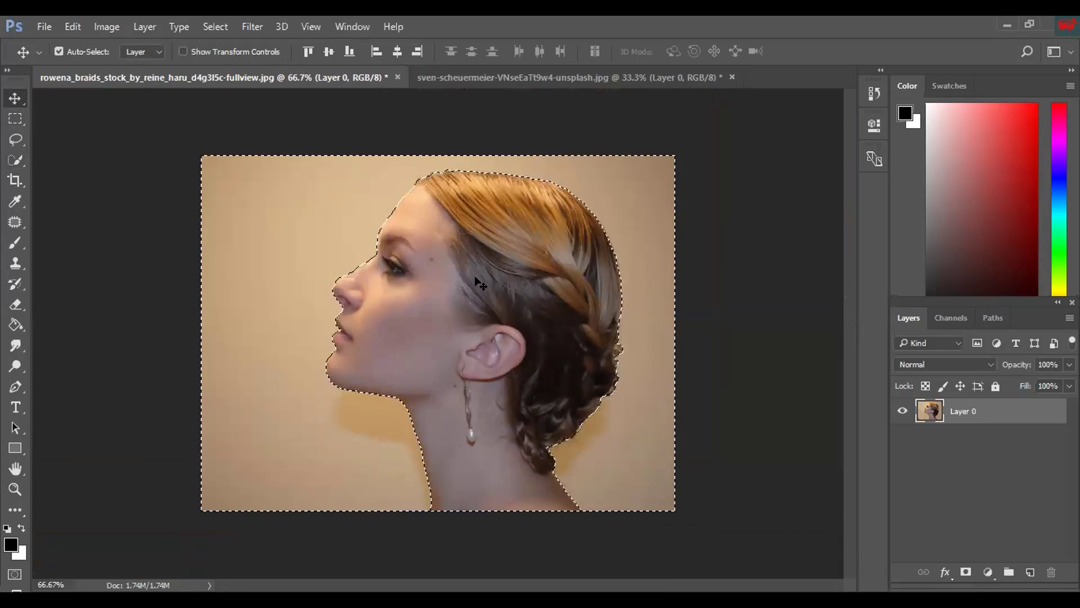
key("Delete")
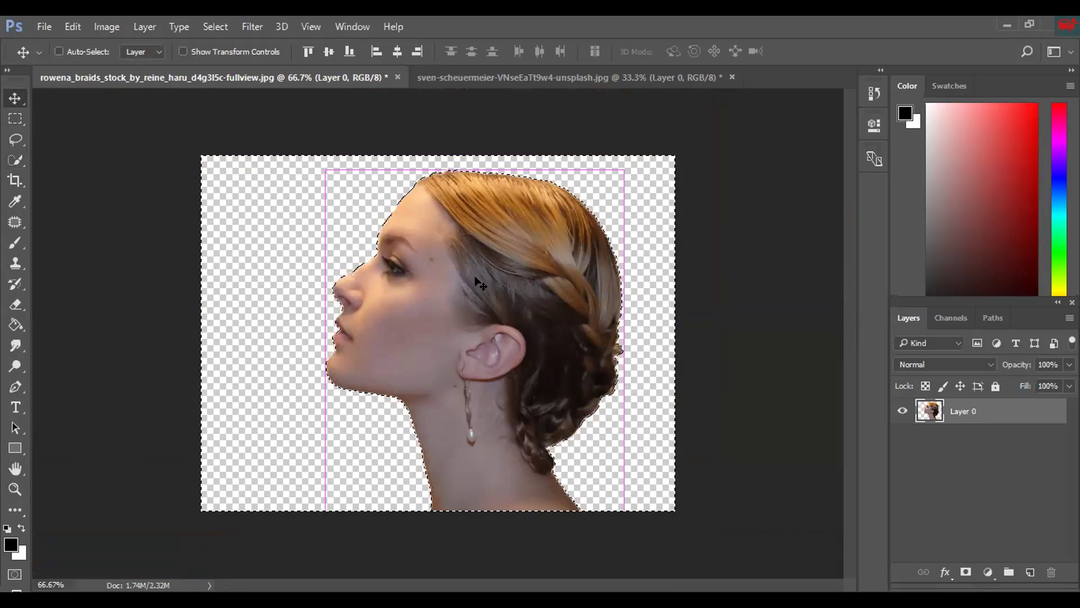
left_click_drag(479, 283, 399, 300)
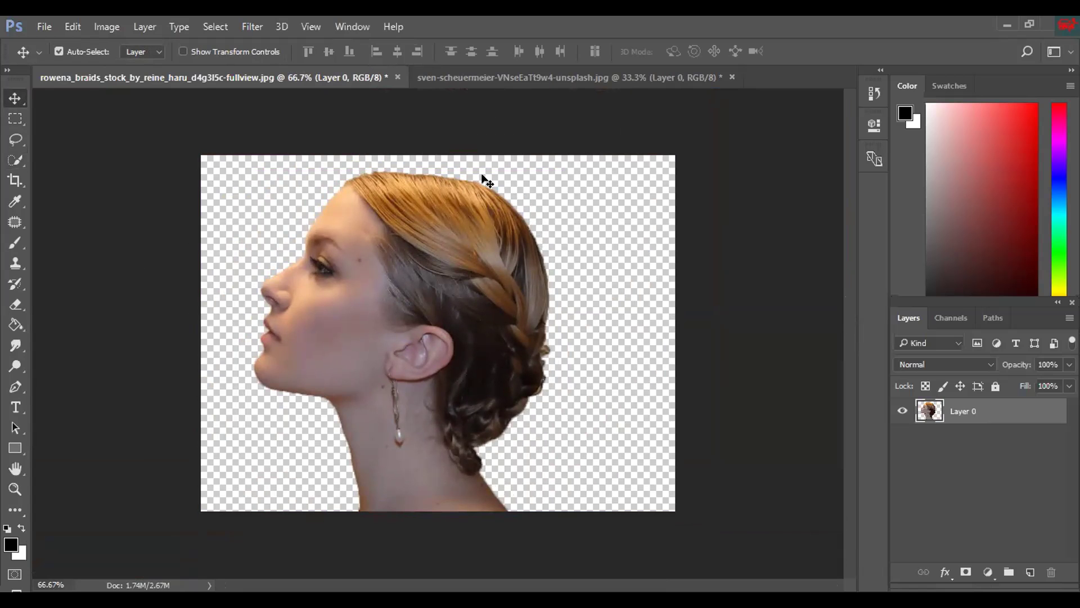
- Bring the snowy mountain image into the portrait document as a new layer above the woman, covering the canvas
key("ctrl+Tab")
left_click_drag(512, 314, 549, 306)
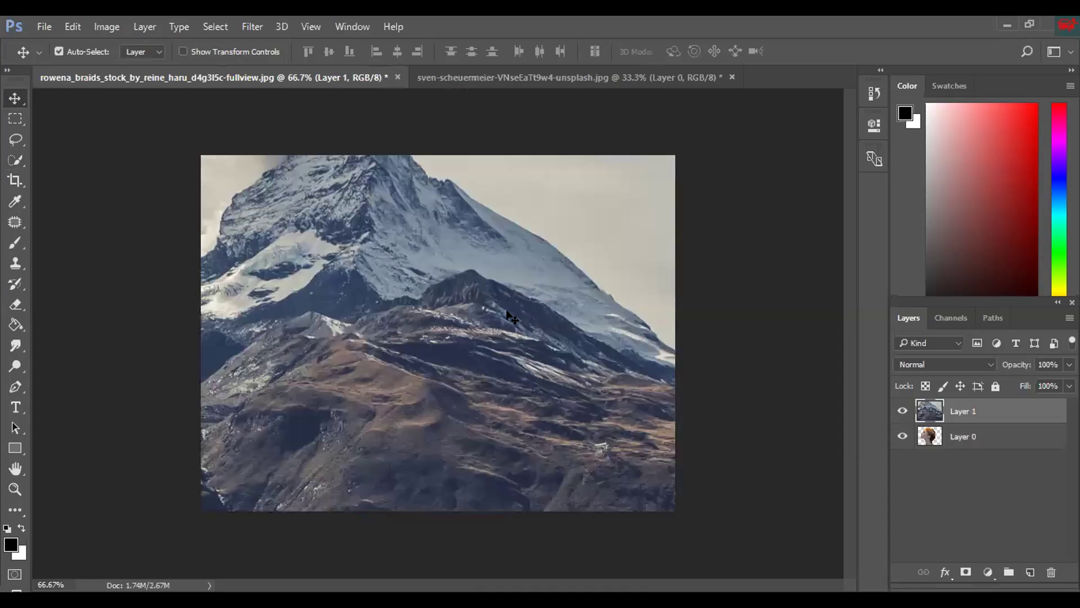
key("ctrl+minus")
key("ctrl+minus")
key("ctrl+minus")
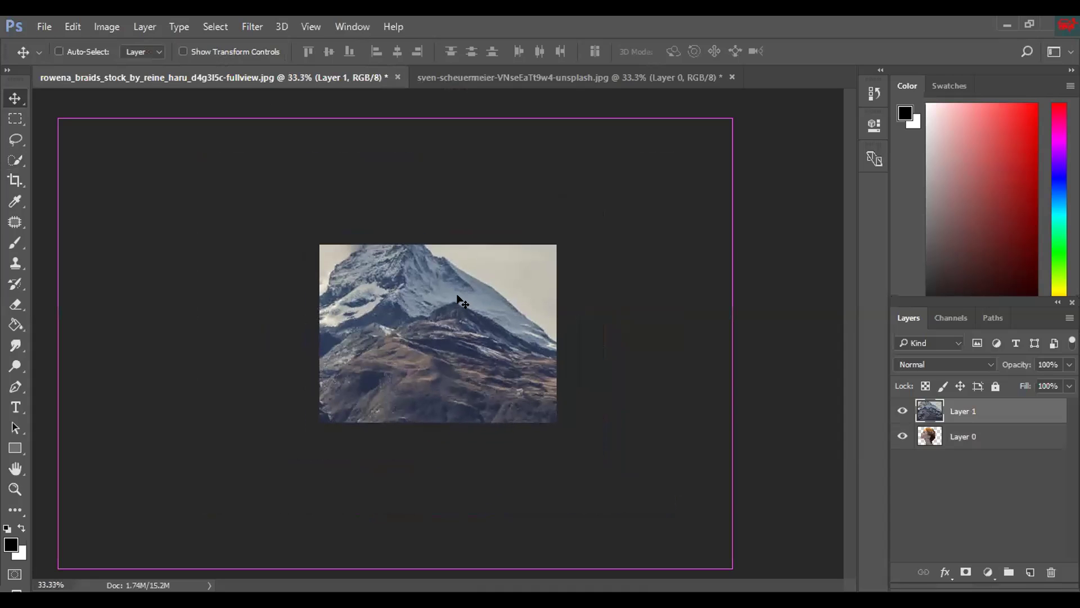
- Try to stretch the woman's layer across the canvas with Free Transform, check it with the mountain layer hidden, and undo the transform
left_click(968, 441)
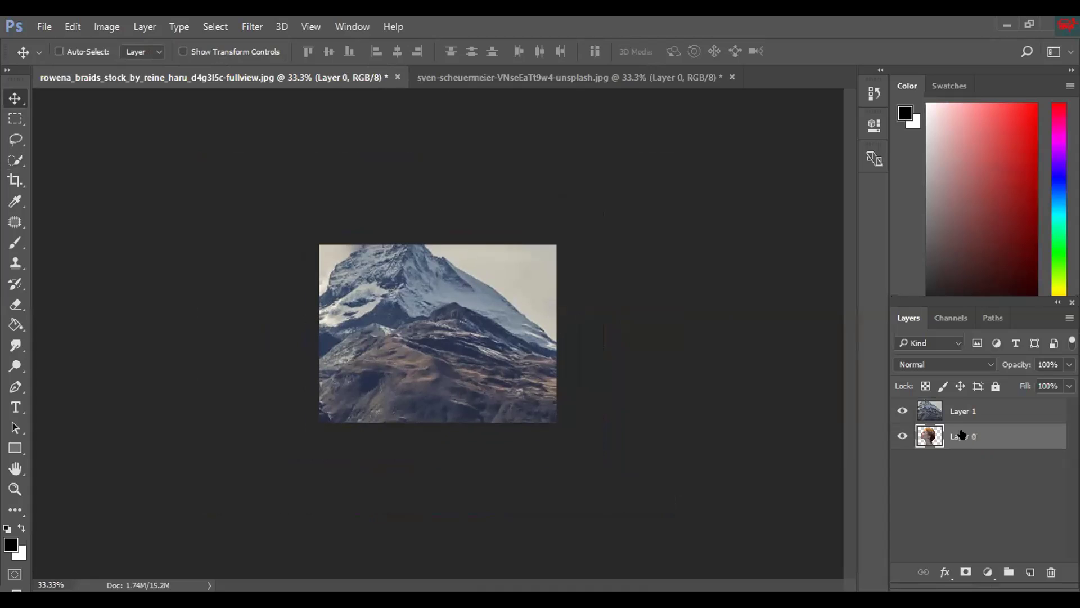
key("ctrl+t")
left_click_drag(490, 331, 551, 329)
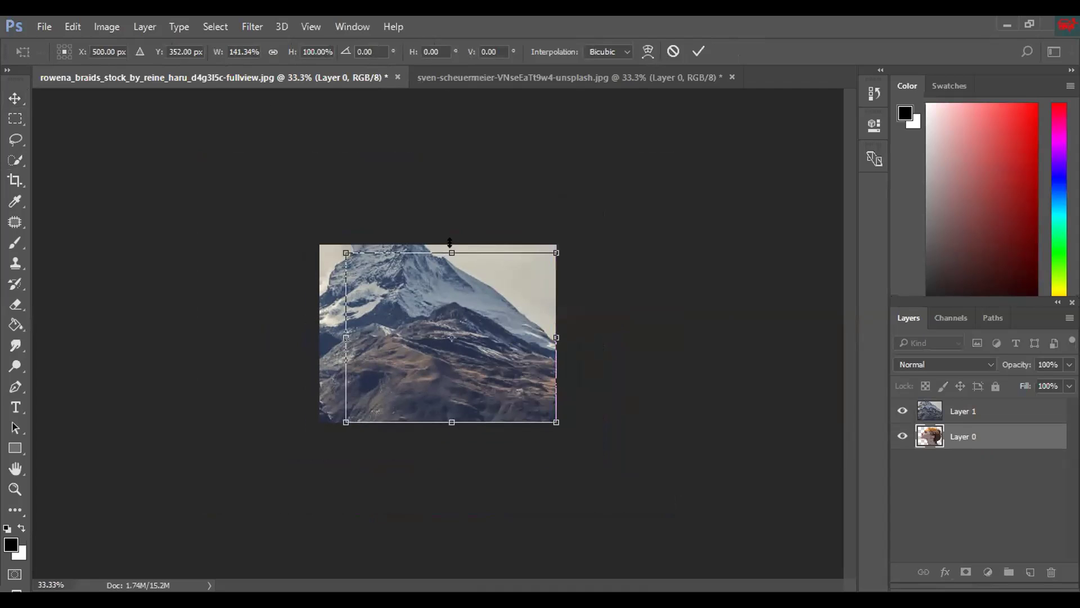
left_click_drag(450, 242, 449, 234)
left_click_drag(344, 334, 321, 332)
key("Return")
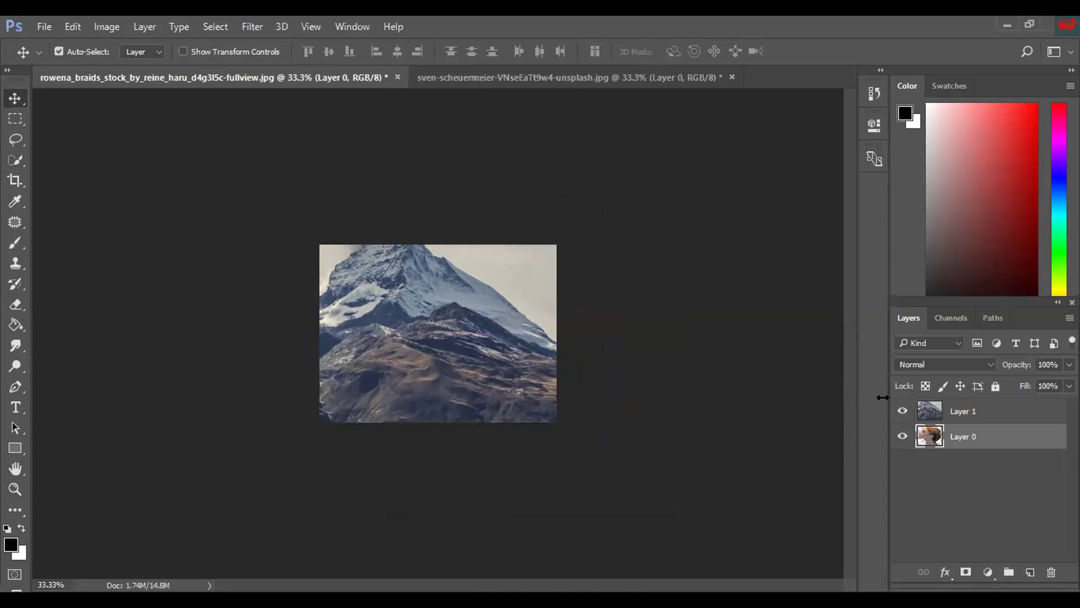
left_click(901, 411)
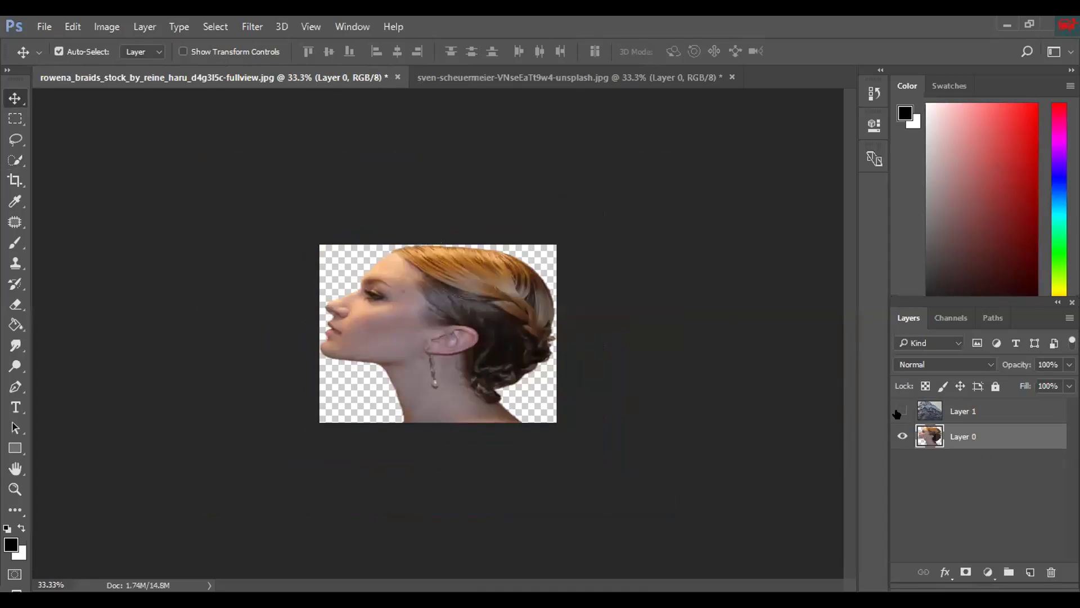
key("ctrl+z")
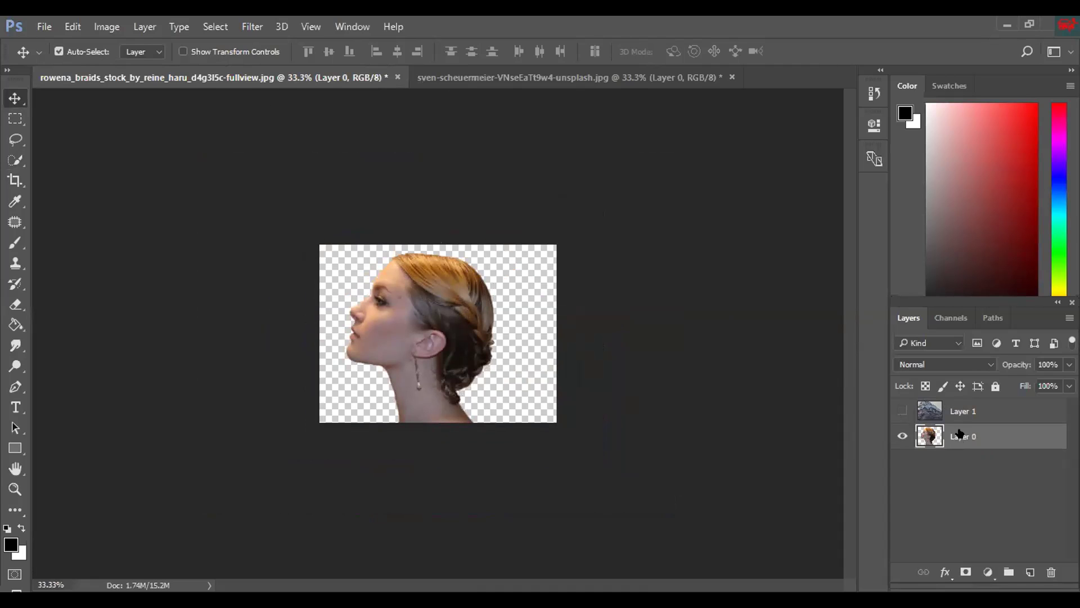
- Try extending the canvas at the sides and top with the Crop tool and show the mountain layer again
left_click(15, 180)
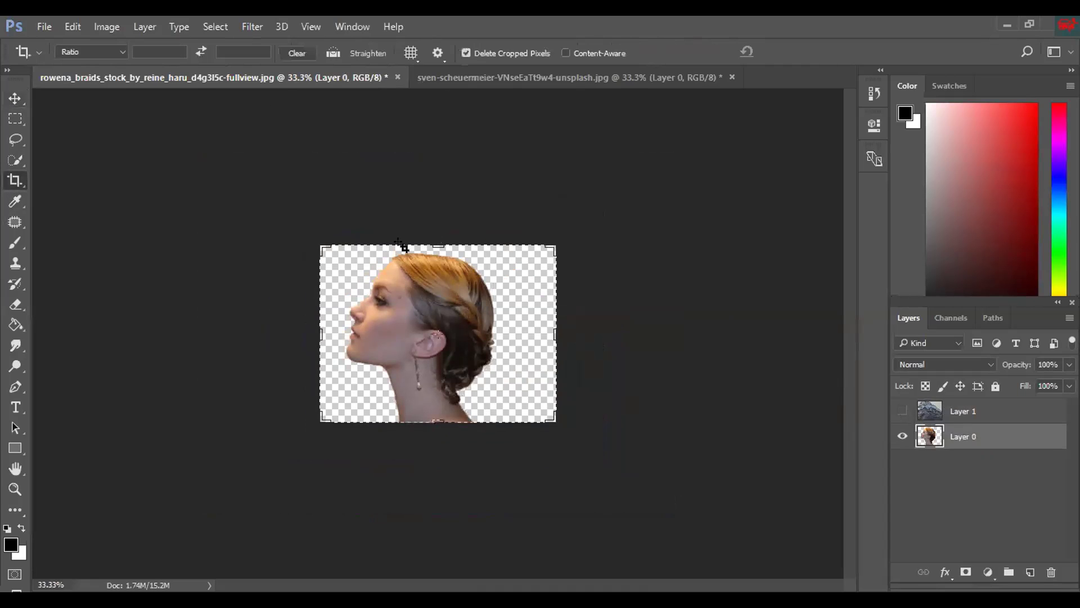
left_click_drag(555, 333, 588, 335)
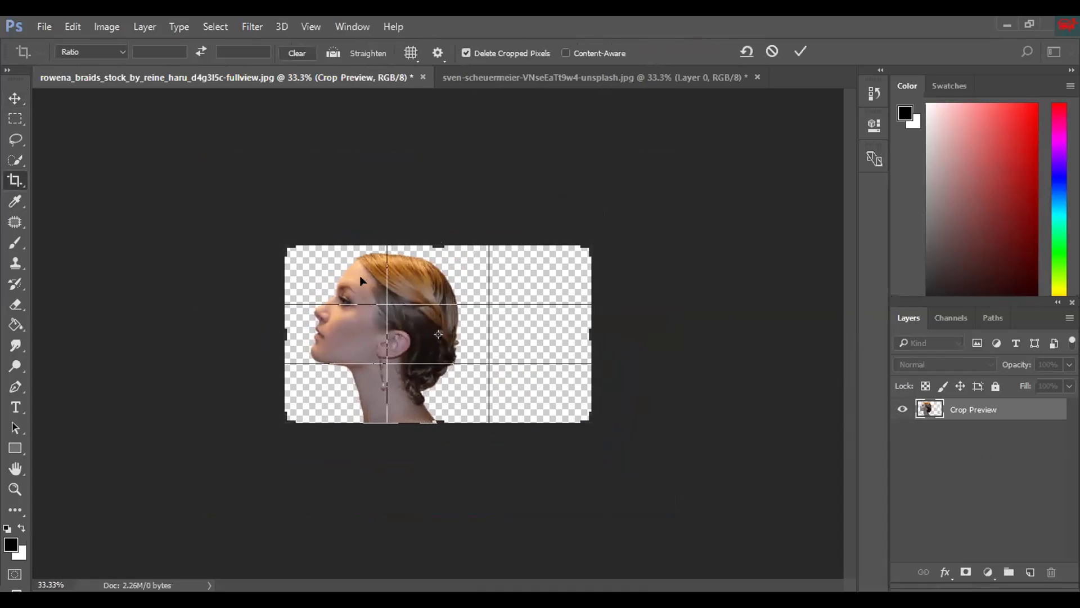
left_click_drag(435, 243, 436, 235)
left_click_drag(286, 326, 270, 326)
key("Return")
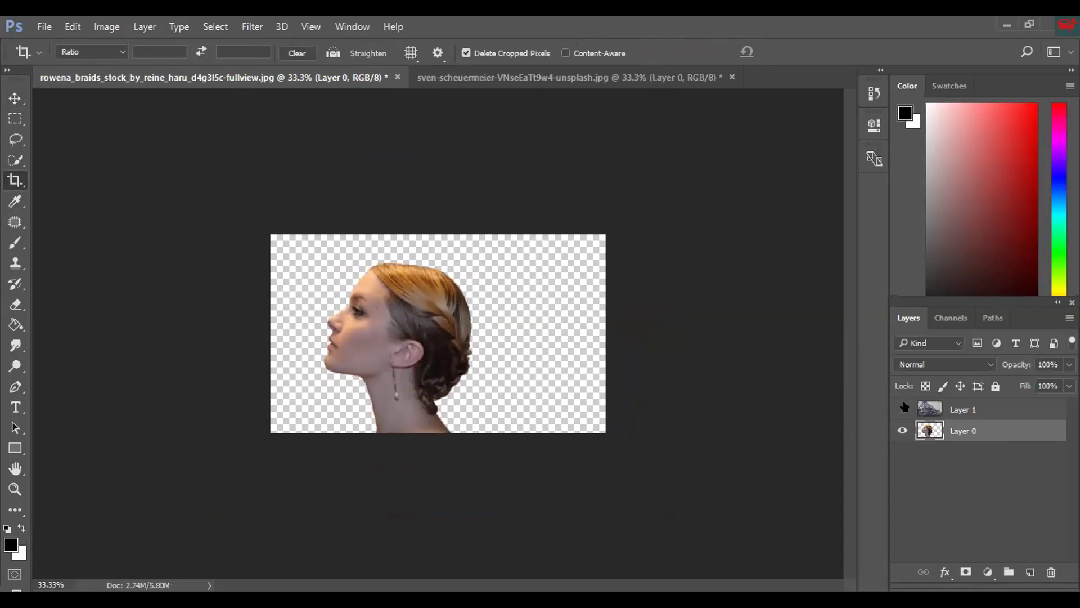
left_click(902, 408)
key("ctrl")
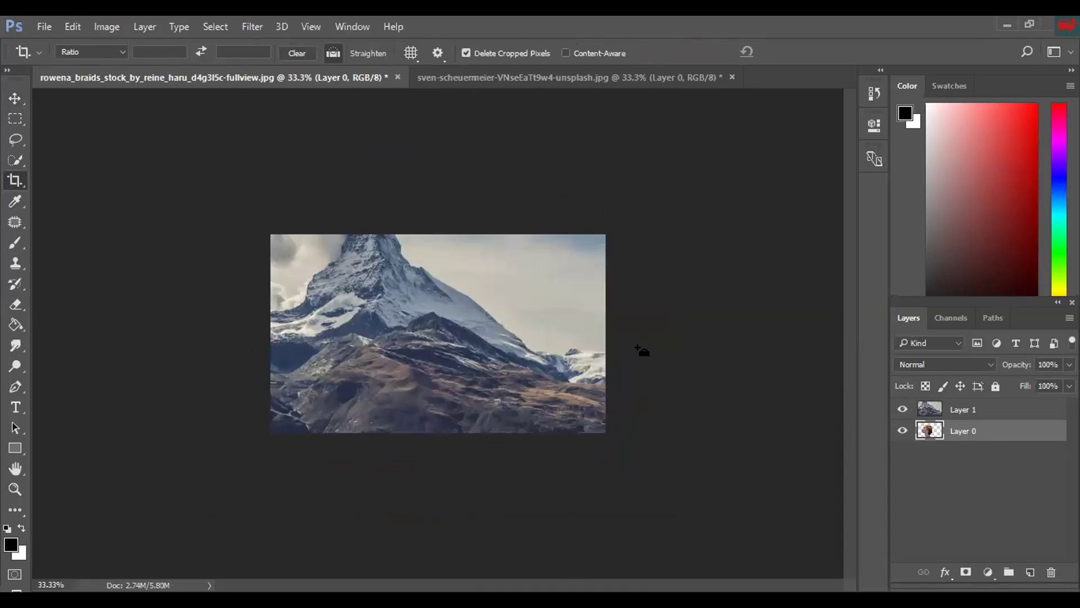
- Try adjusting the canvas width over the mountain image with the Crop tool and revert the canvas to its size before cropping
left_click(15, 179)
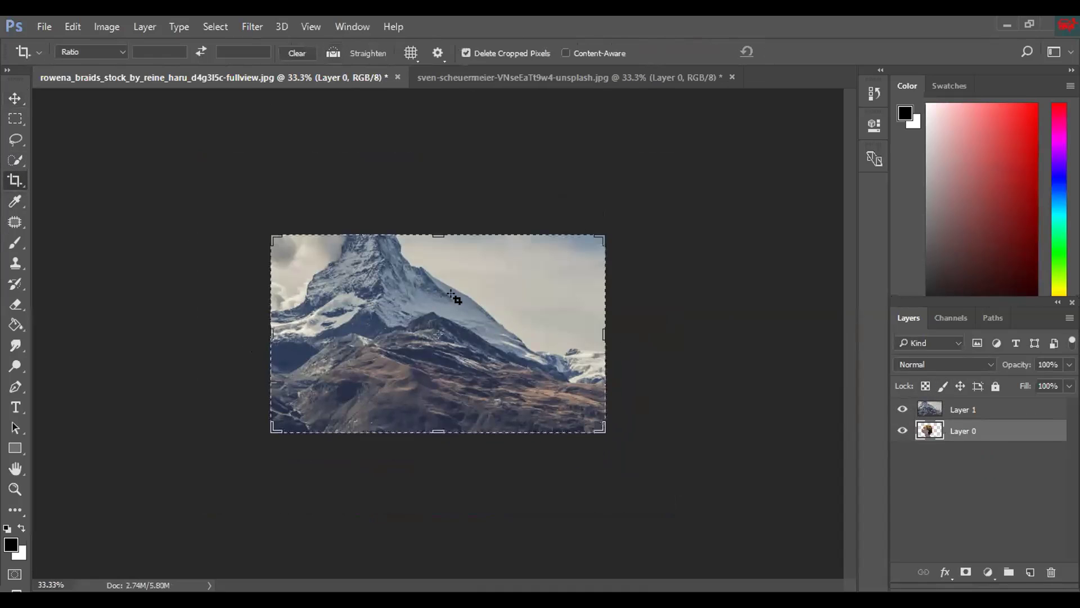
mouse_move(605, 318)
left_mouse_down()
mouse_move(602, 310)
mouse_move(601, 321)
left_mouse_up()
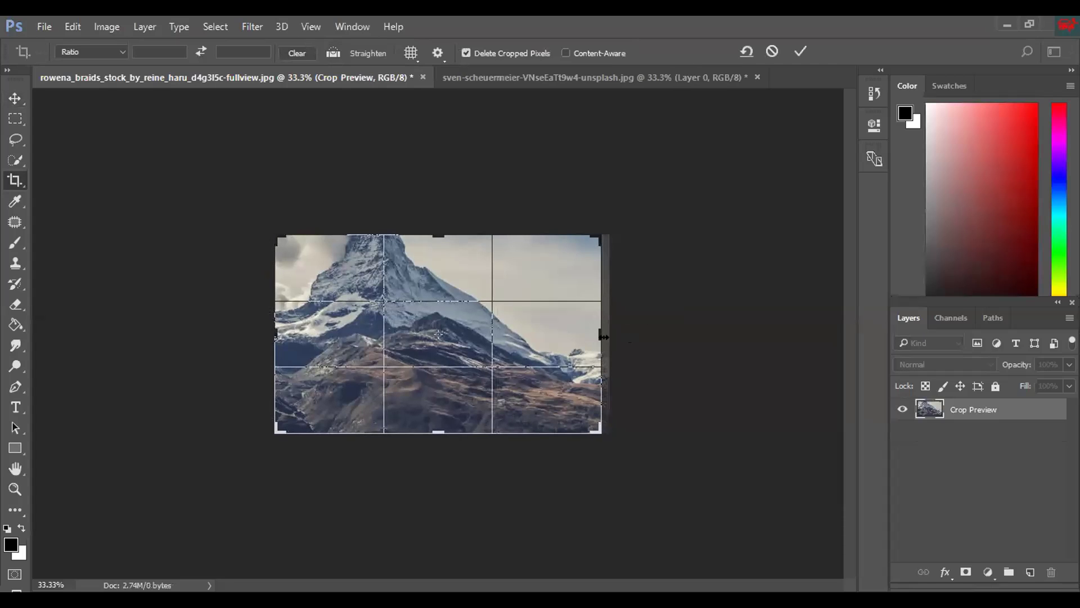
left_click_drag(594, 331, 597, 331)
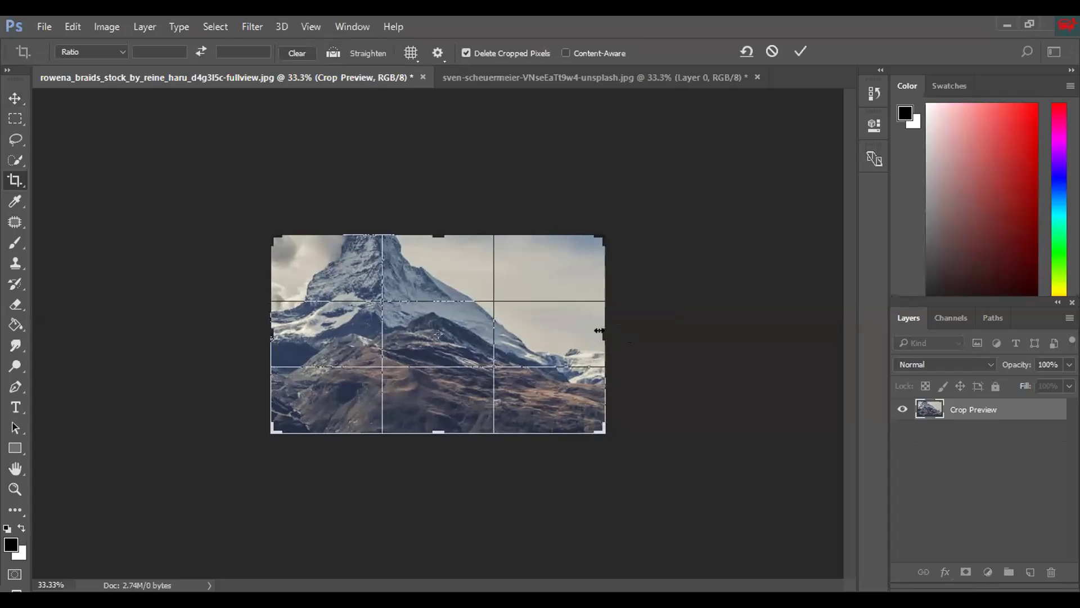
key("Return")
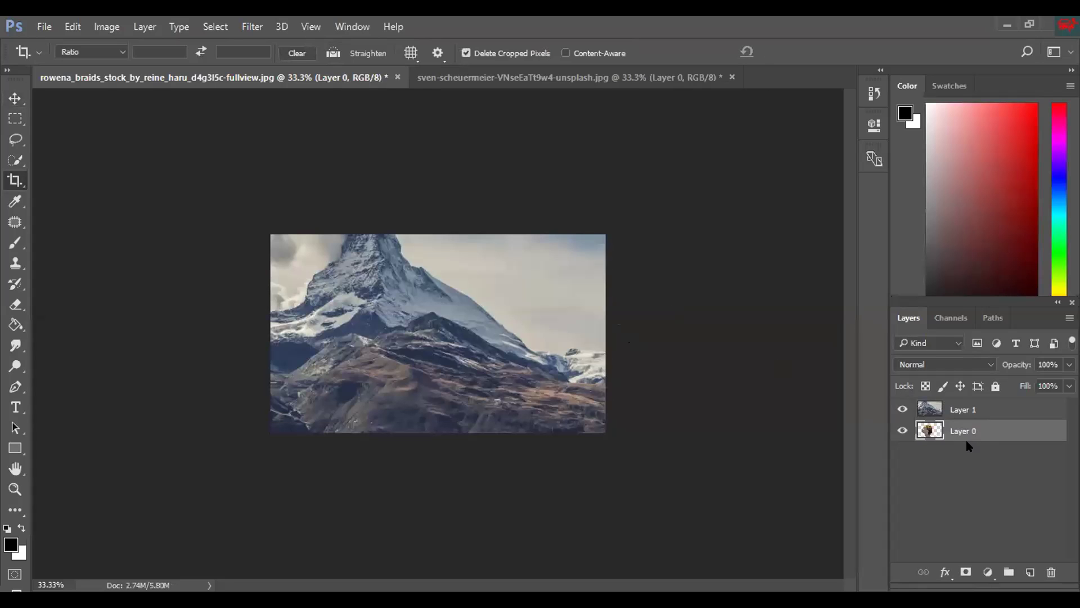
left_click(14, 119)
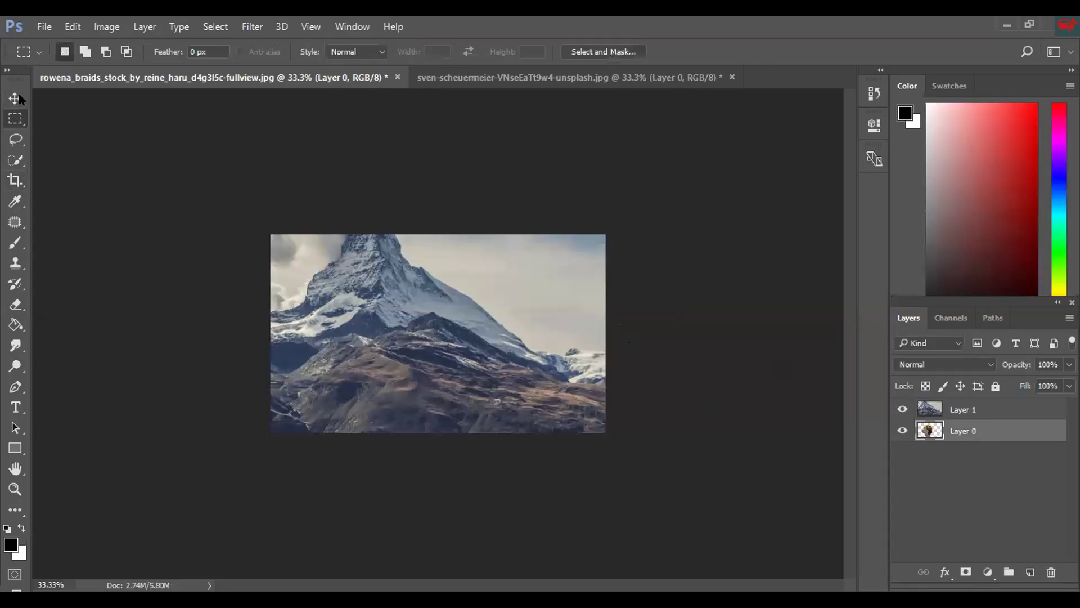
left_click(20, 100)
left_click_drag(48, 126, 746, 445)
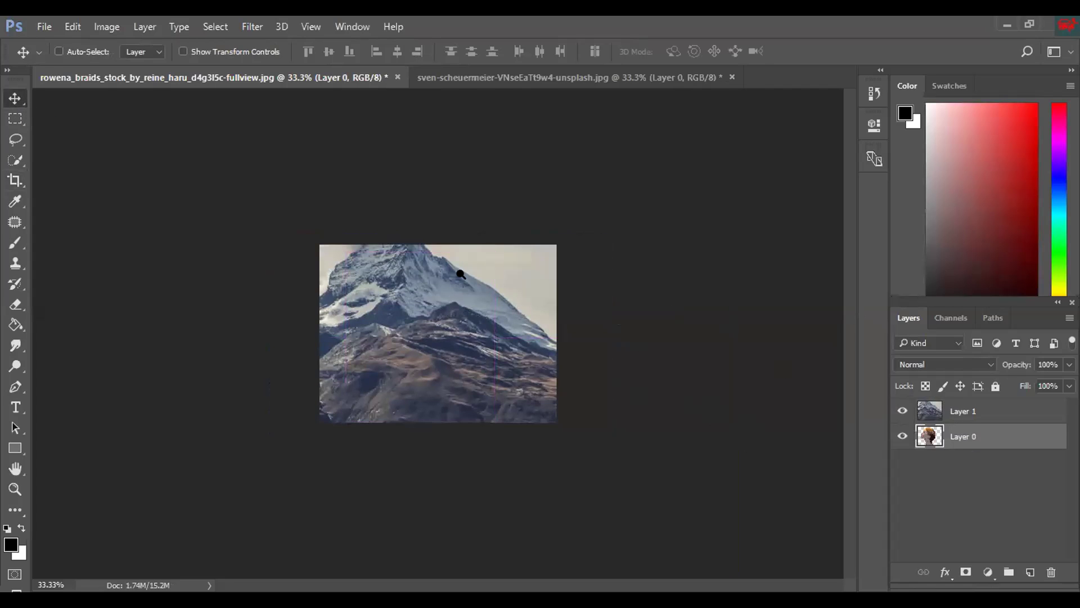
- Hide the mountain layer, extend the canvas to the right, top and left of the woman with the Crop tool, and show the mountain again
key("ctrl+minus")
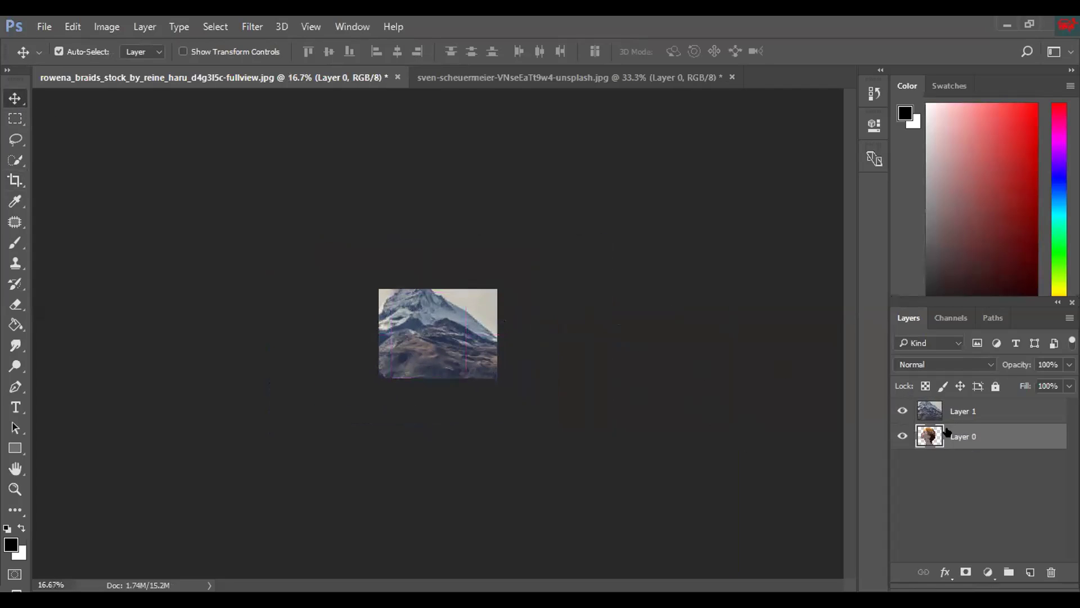
left_click(903, 410)
key("ctrl+plus")
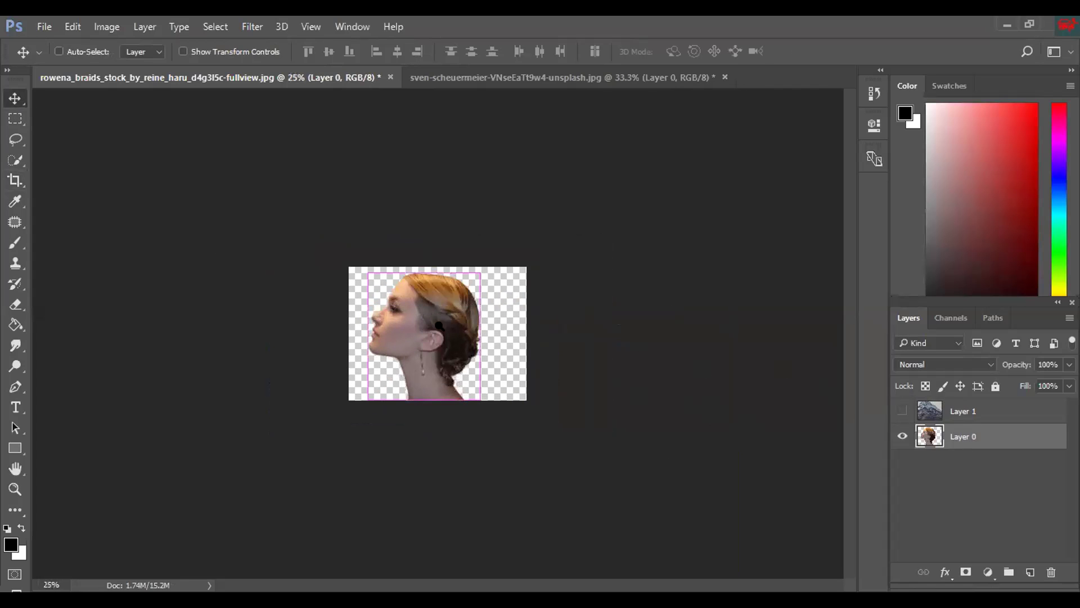
key("ctrl+plus")
key("ctrl+plus")
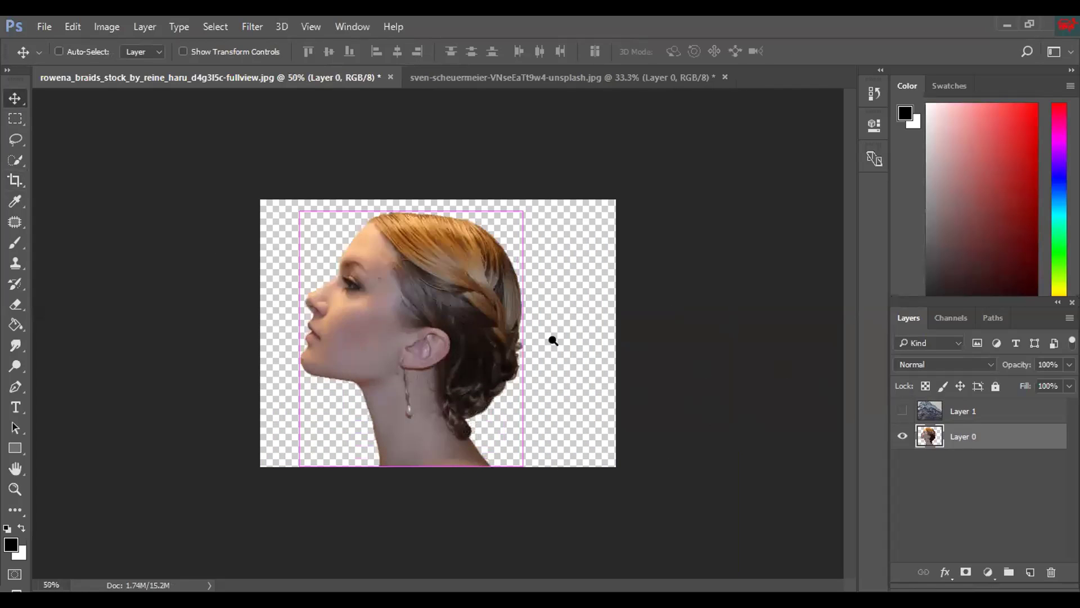
left_click(15, 180)
left_click_drag(615, 332, 759, 313)
left_click_drag(436, 193, 437, 157)
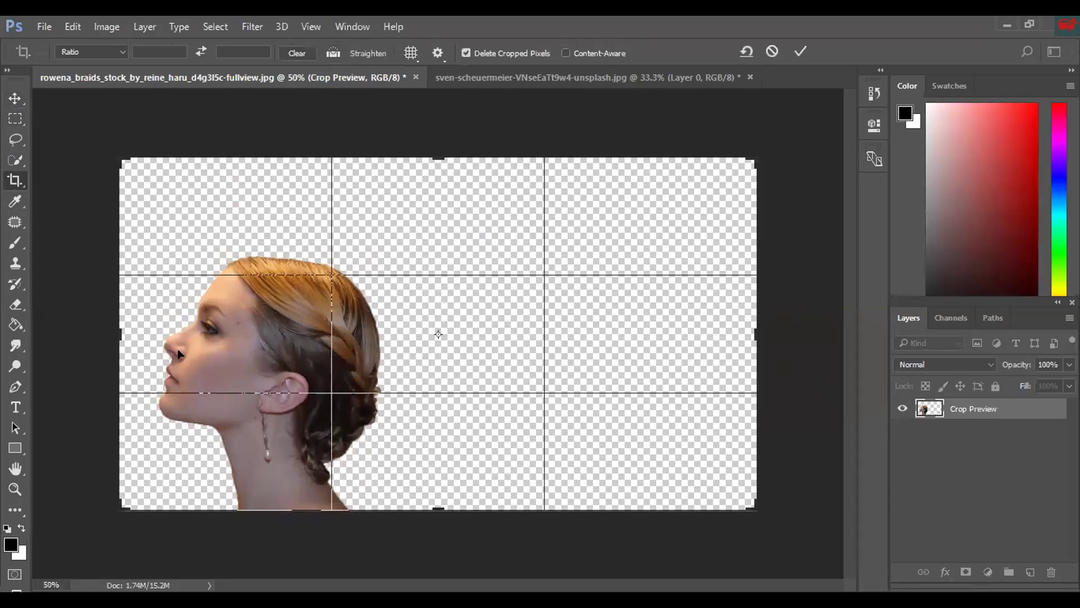
left_click_drag(113, 327, 74, 326)
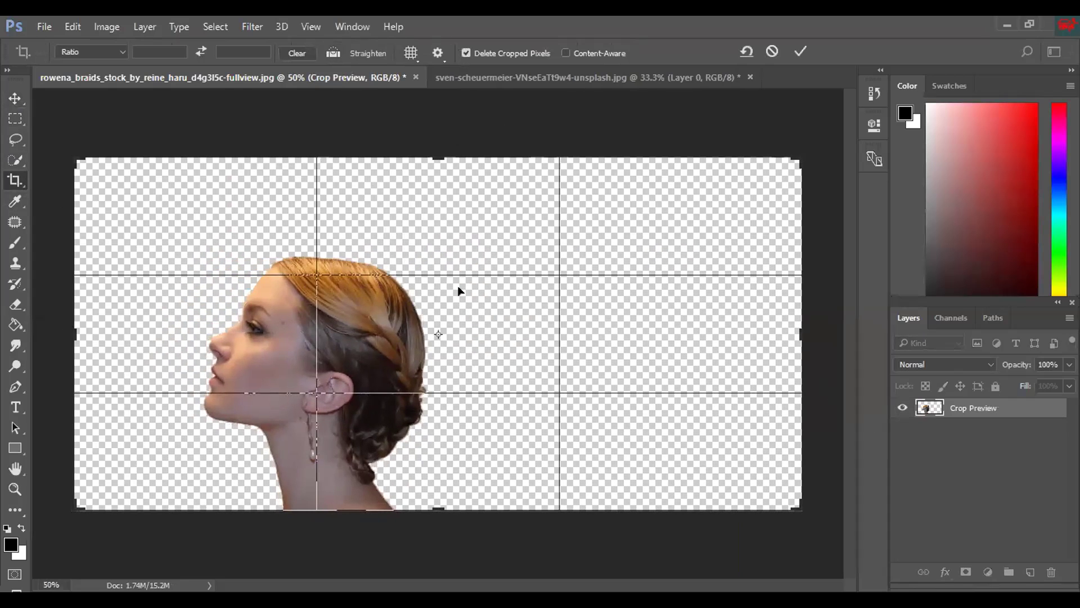
key("Return")
left_click(959, 407)
left_click(903, 406)
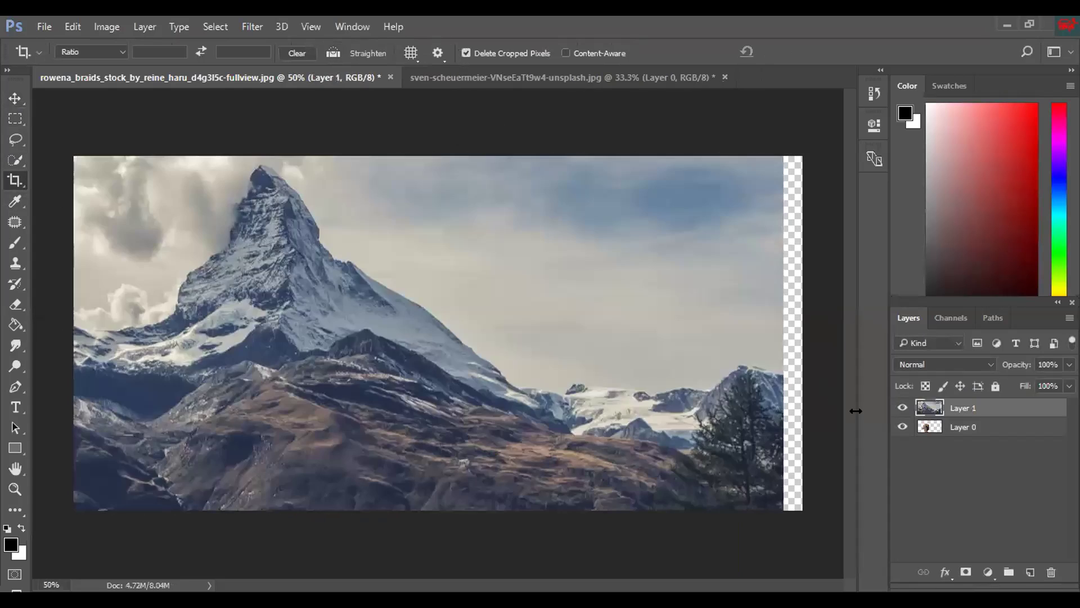
- Try to scale down and reposition the mountain layer with Free Transform
left_click(490, 331, "ctrl+alt")
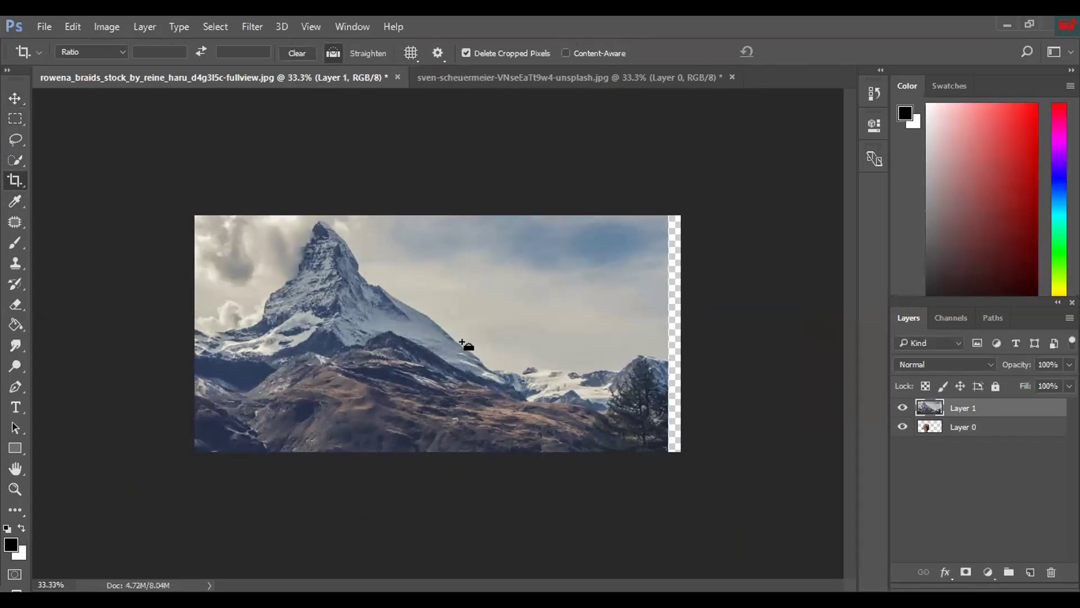
key("ctrl+t")
left_click_drag(672, 207, 632, 233)
left_click_drag(447, 334, 438, 355)
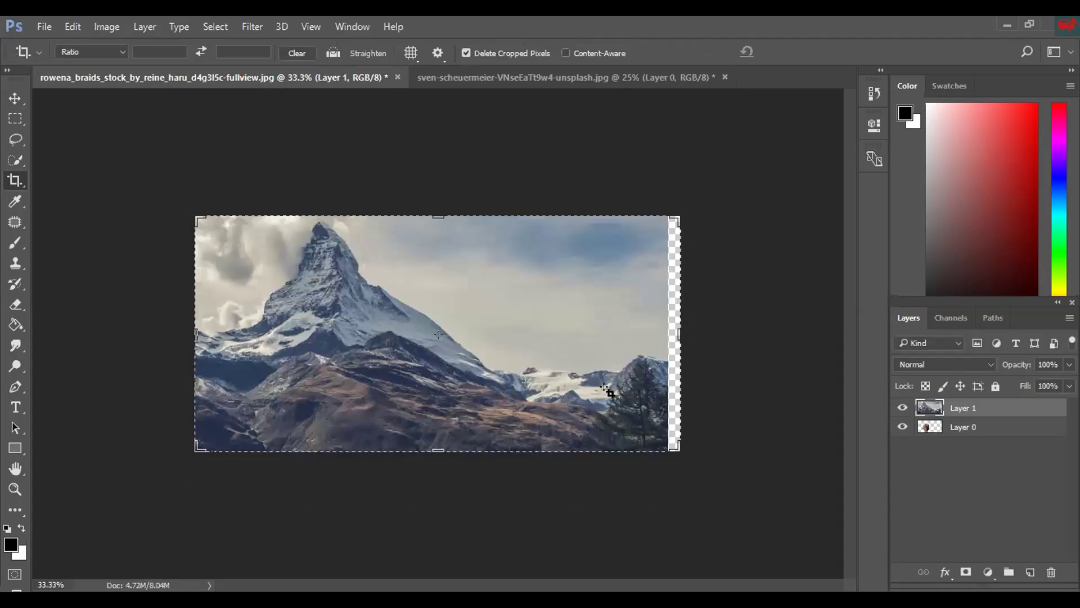
left_click(608, 390)
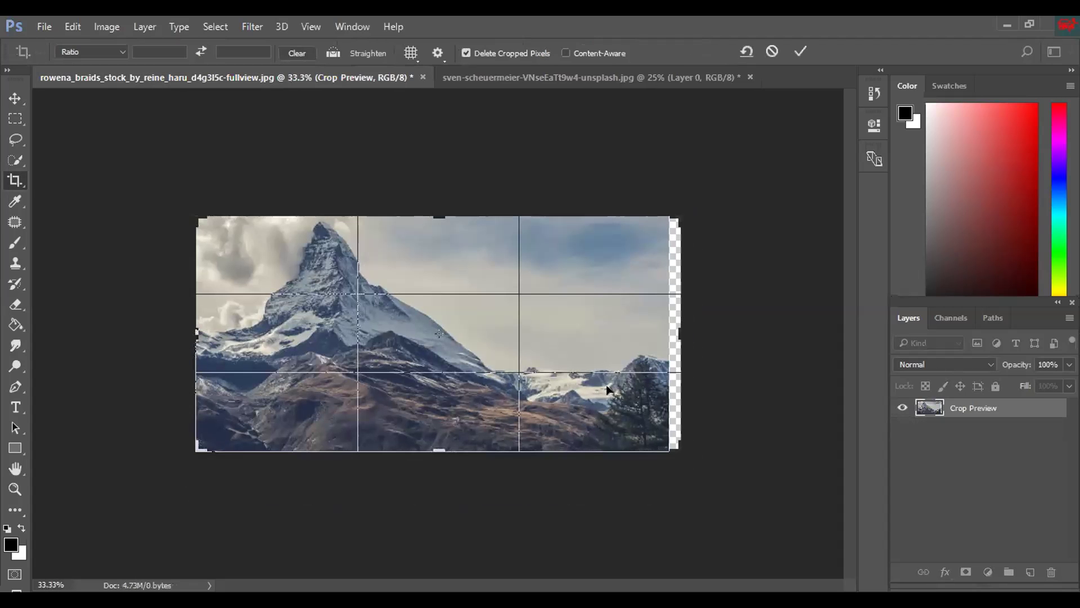
left_click(15, 95)
left_click(622, 248)
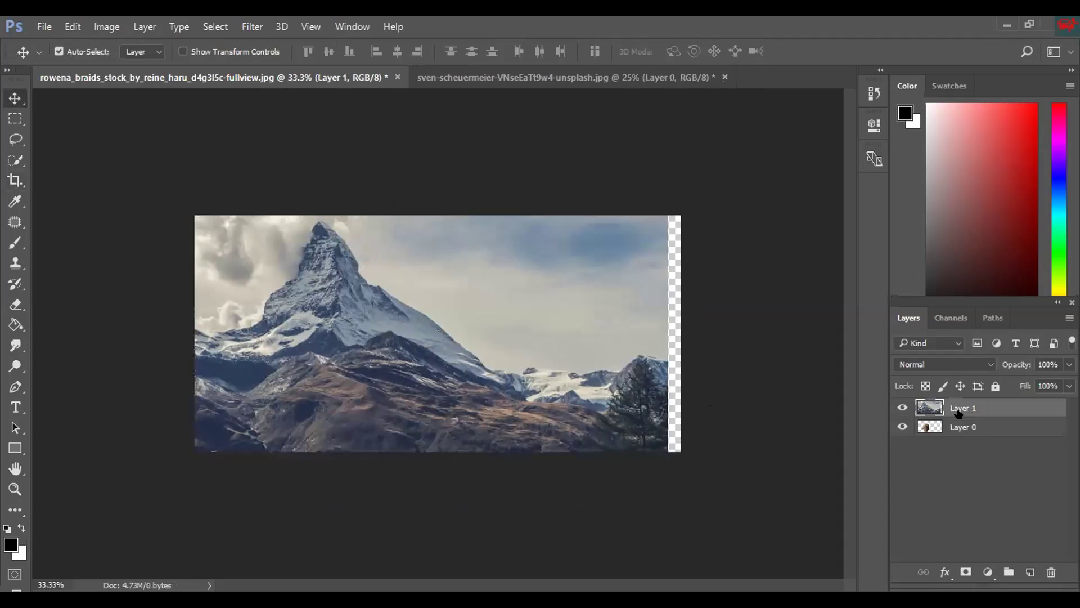
- Delete the cropped mountain layer and bring the full mountain image into the portrait document again
key("Delete")
left_click(546, 78)
left_click_drag(522, 321, 483, 381)
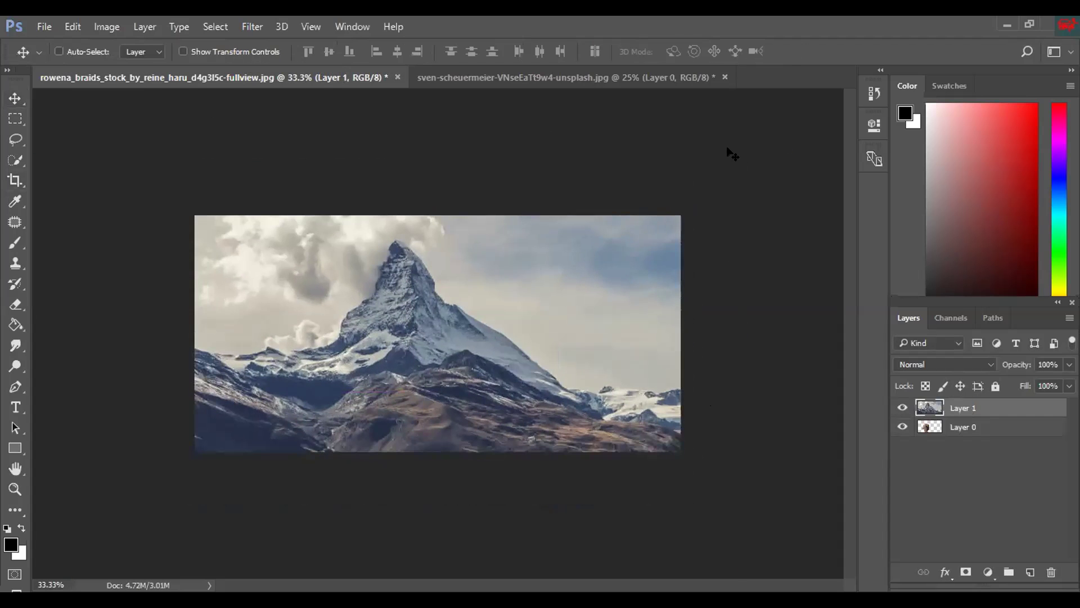
- Scale the mountain layer down proportionally to about 65% and position it over the canvas with Free Transform
key("ctrl+t")
left_click_drag(743, 164, 624, 221)
left_click_drag(498, 373, 512, 333)
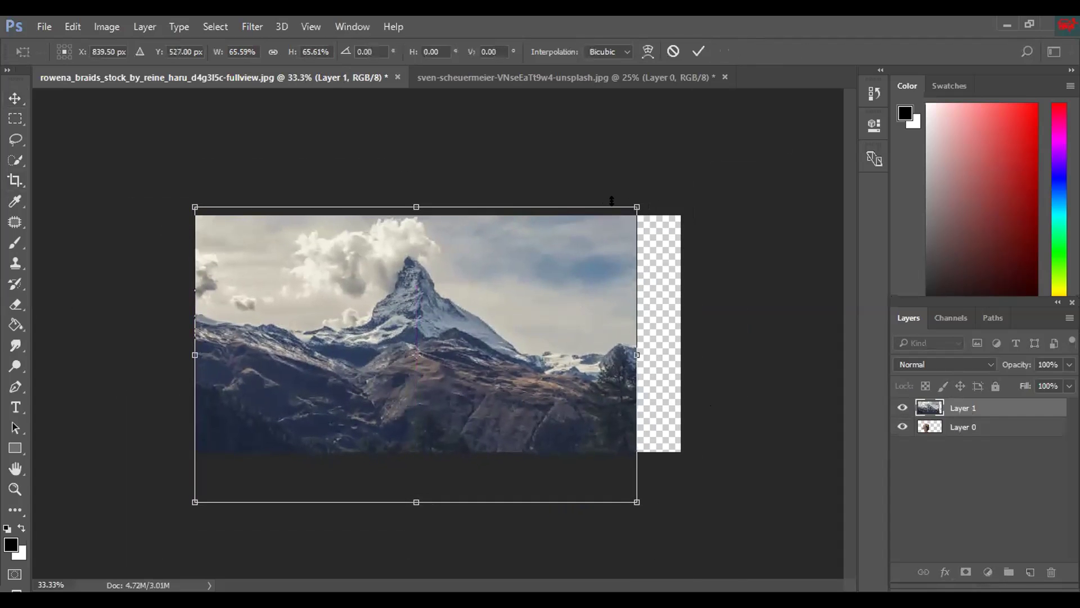
left_click_drag(636, 206, 631, 209)
key("Return")
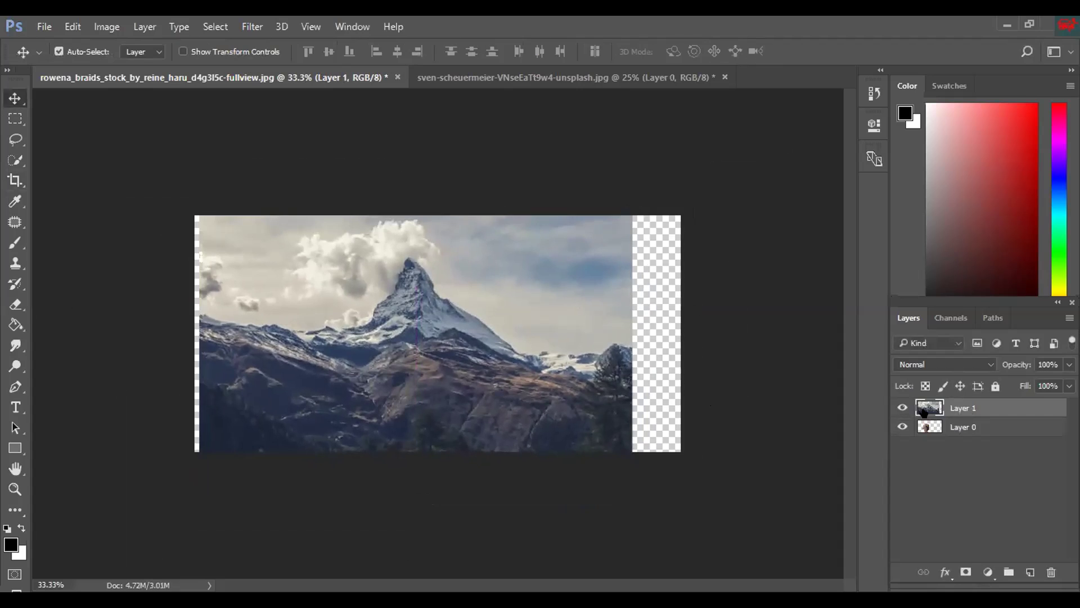
- Hide the mountain layer and make the woman's layer the active one
left_click(935, 429)
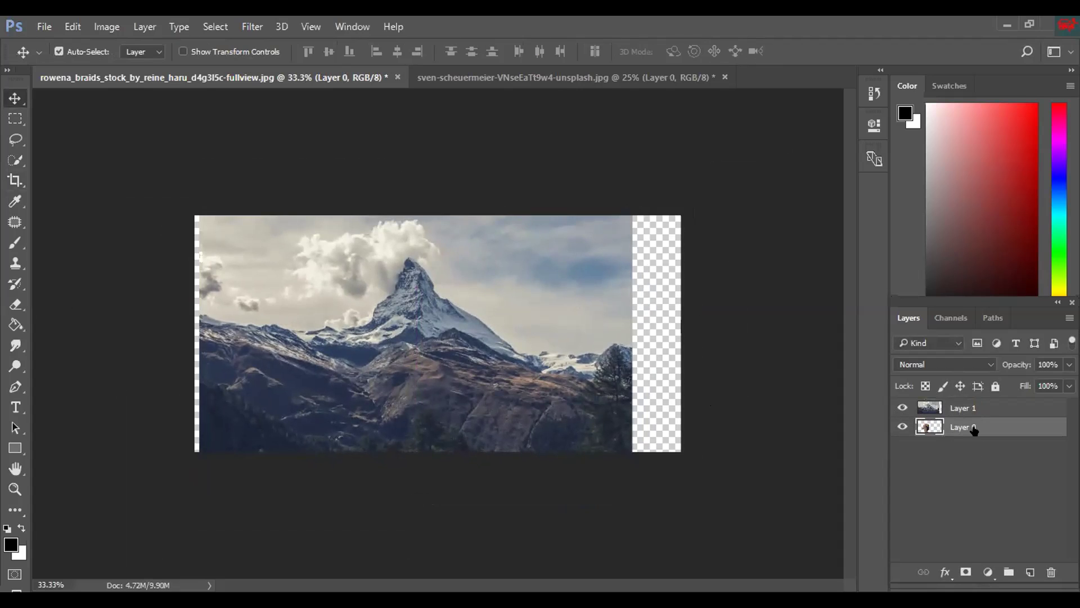
left_click(903, 407)
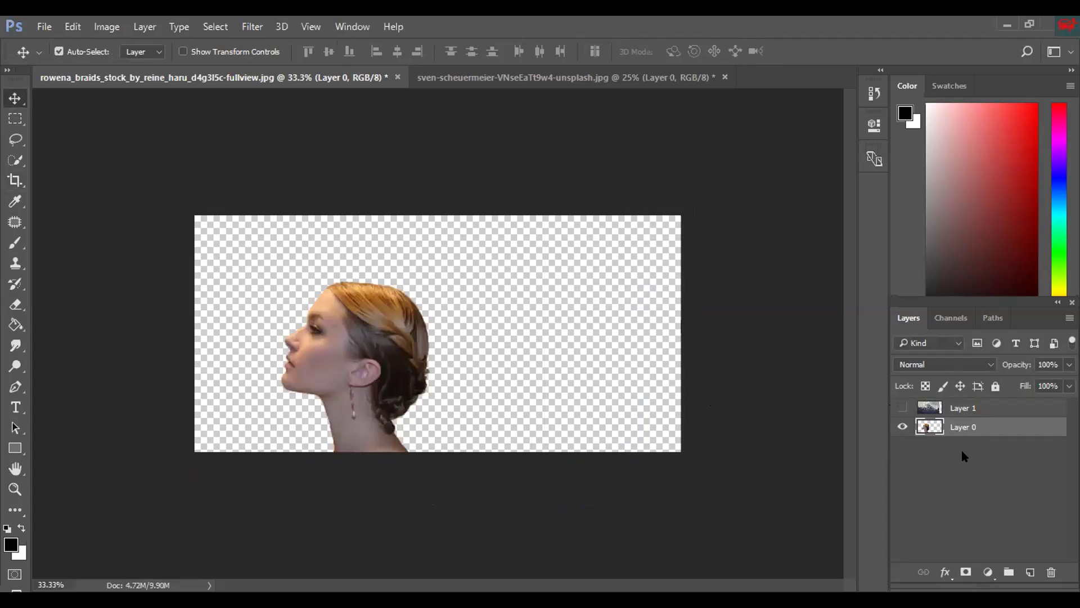
key("ctrl+plus")
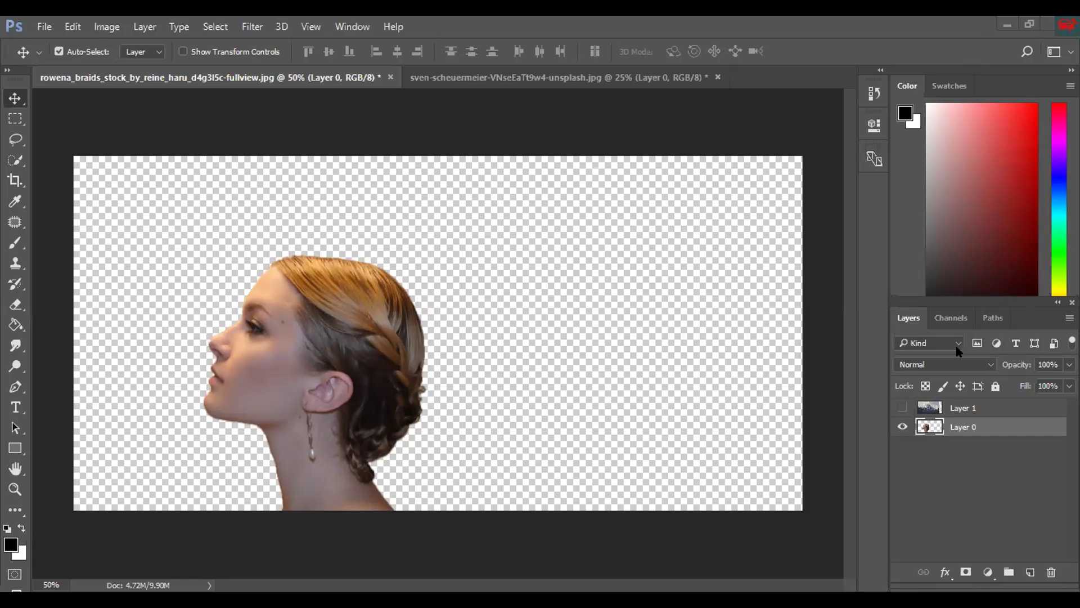
left_click(901, 427)
left_click(901, 427)
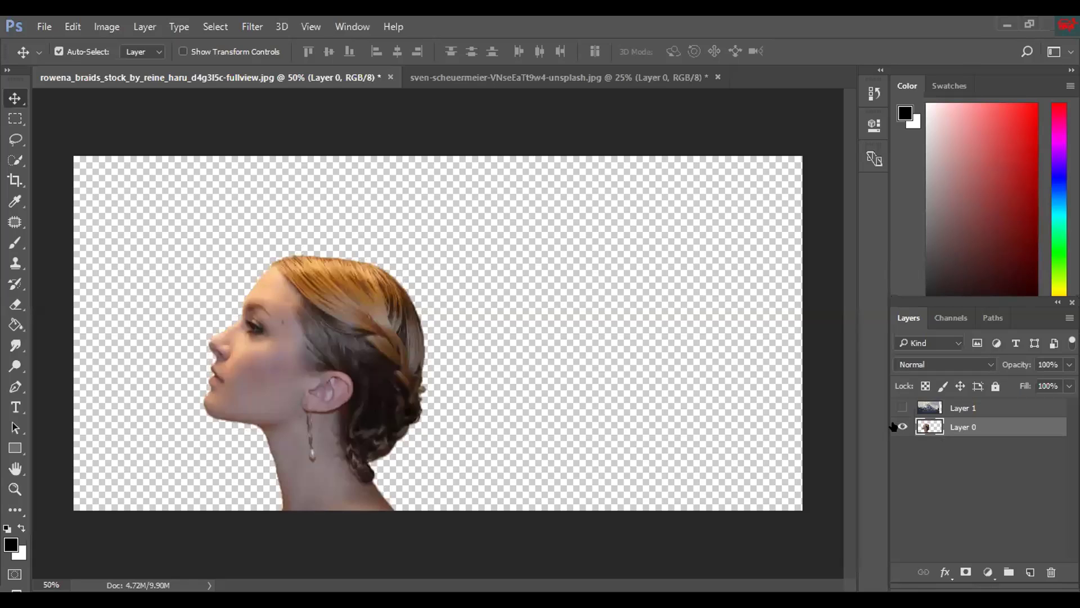
- Try the Desaturate adjustment on the woman's layer and undo it
left_click(94, 29)
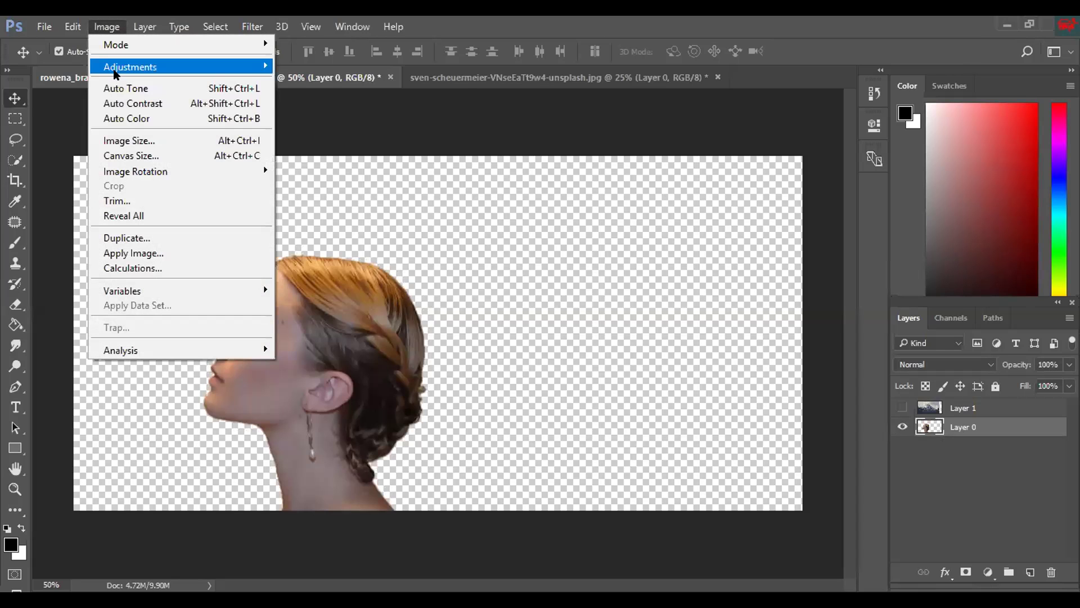
mouse_move(116, 73)
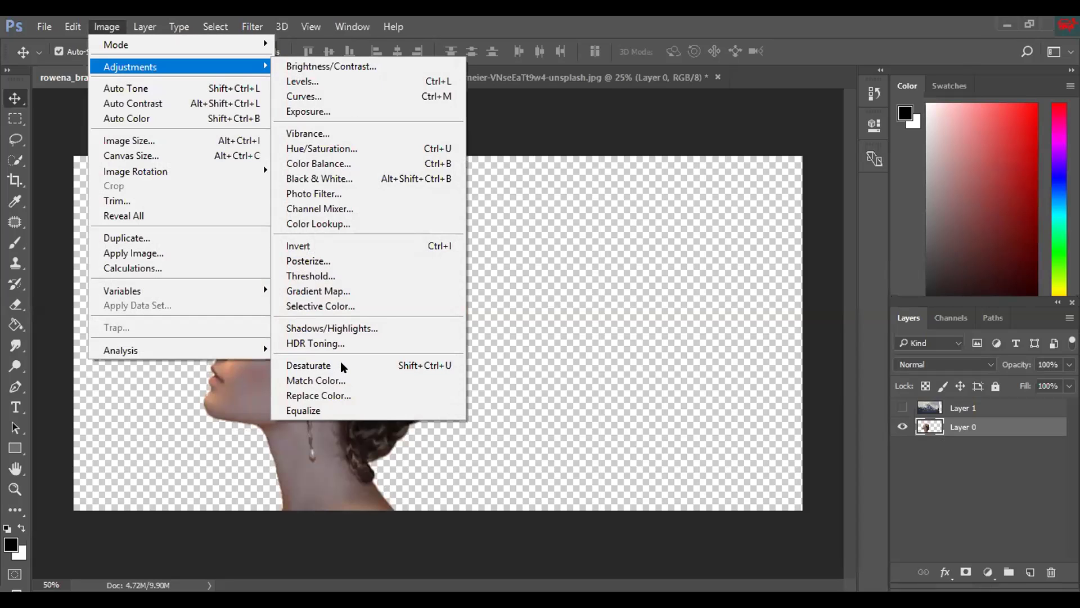
left_click(309, 366)
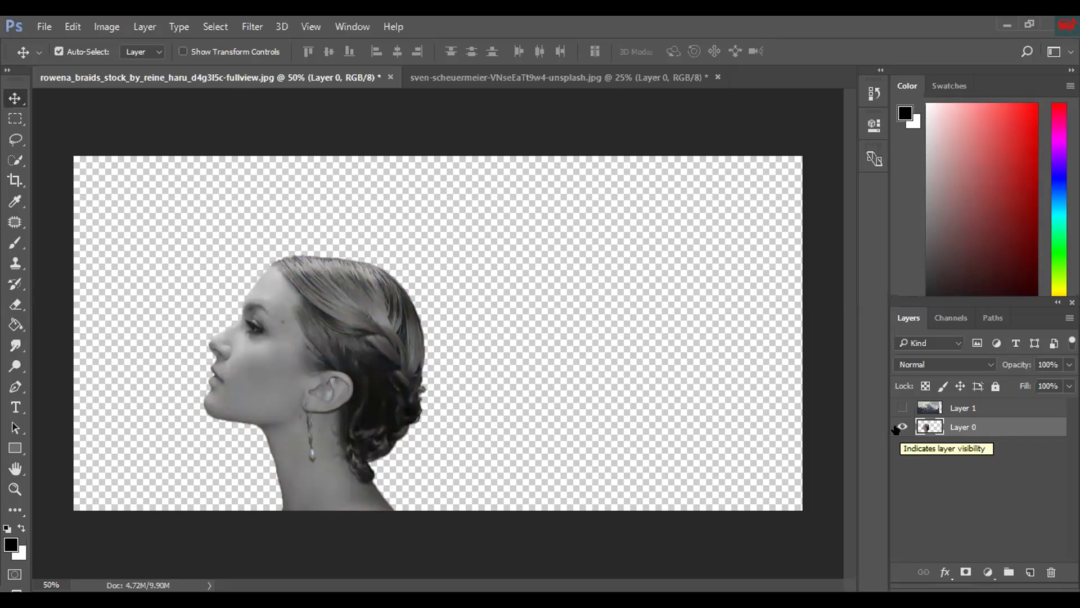
left_click(15, 118)
left_click(11, 100)
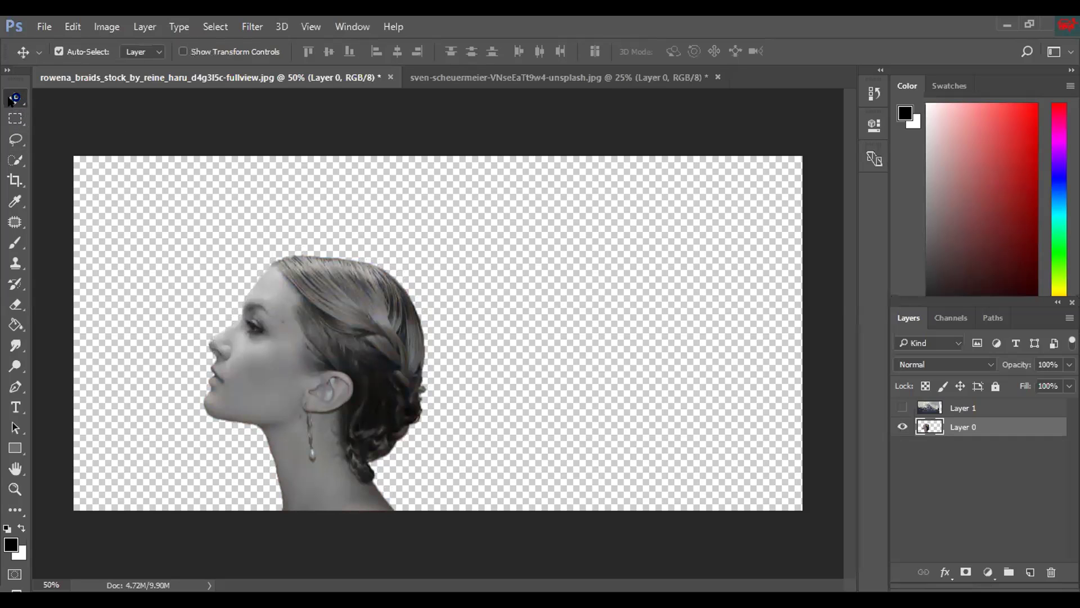
key("ctrl+z")
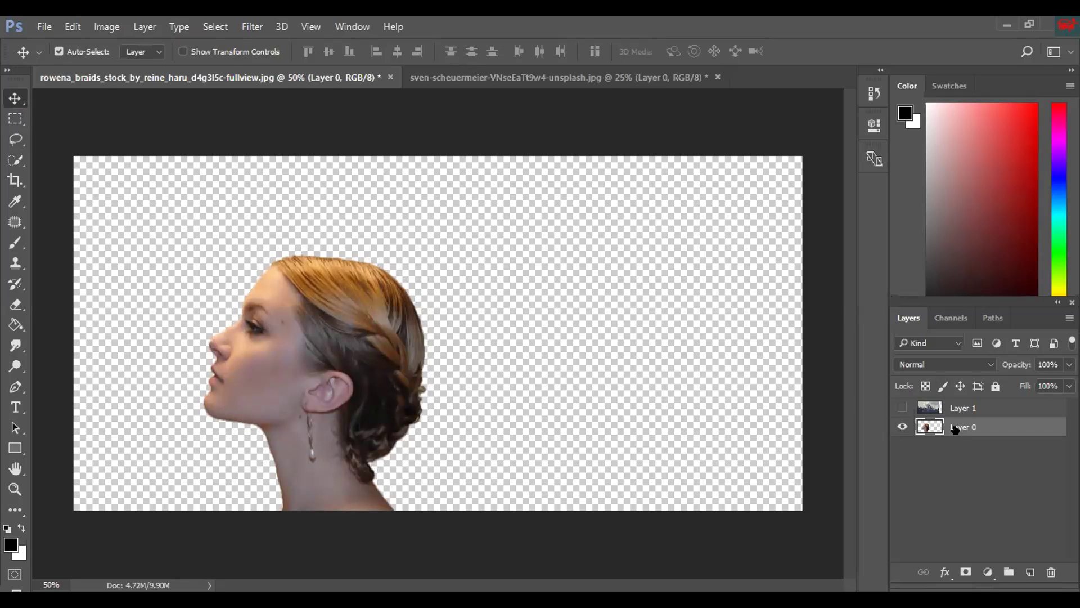
- Desaturate the woman's layer to black and white
left_click(106, 27)
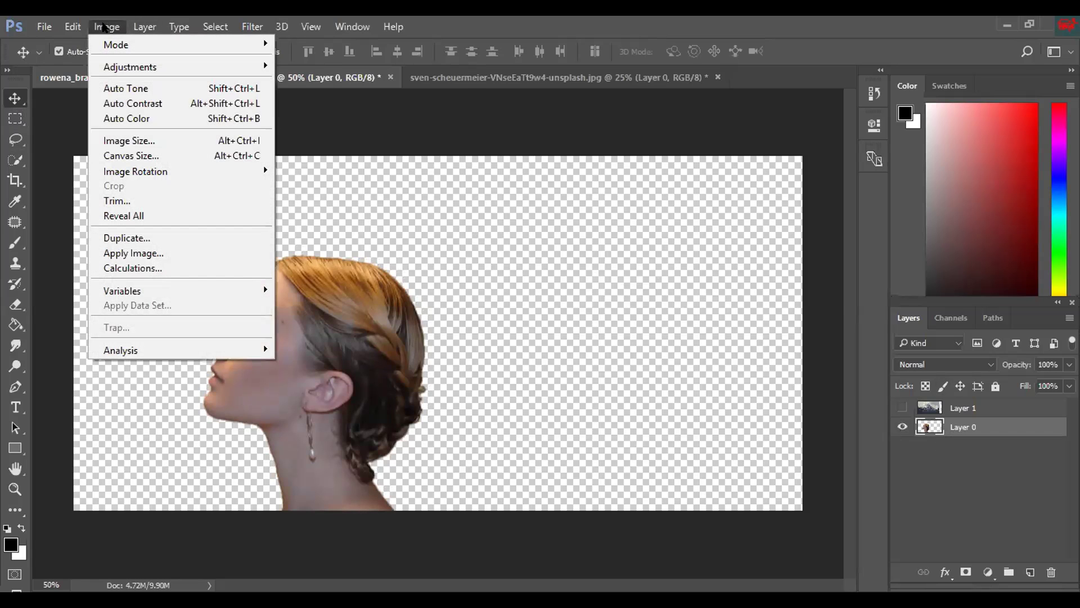
mouse_move(107, 66)
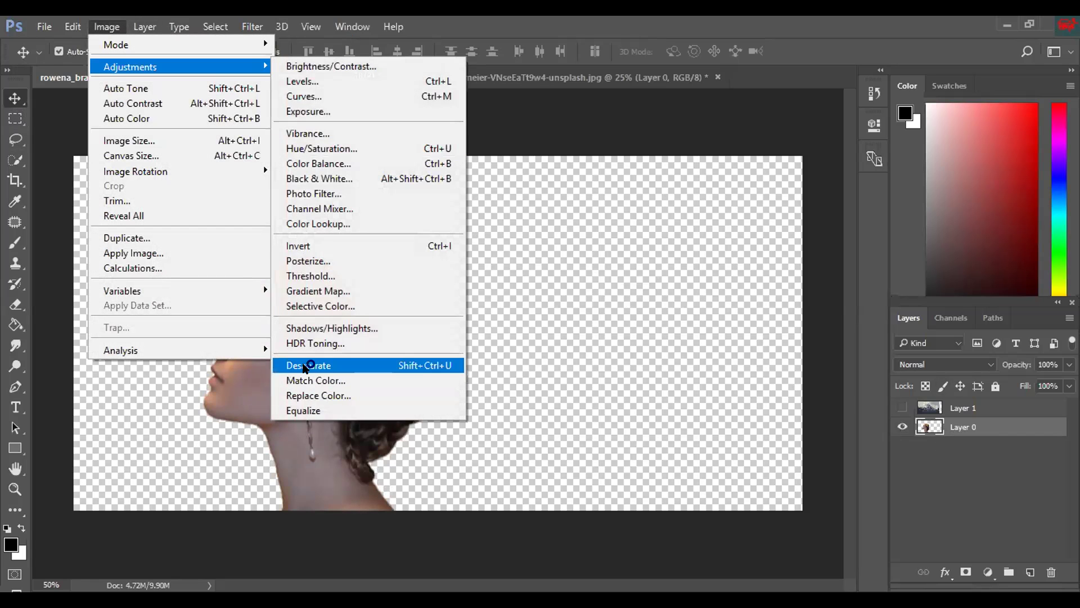
left_click(304, 366)
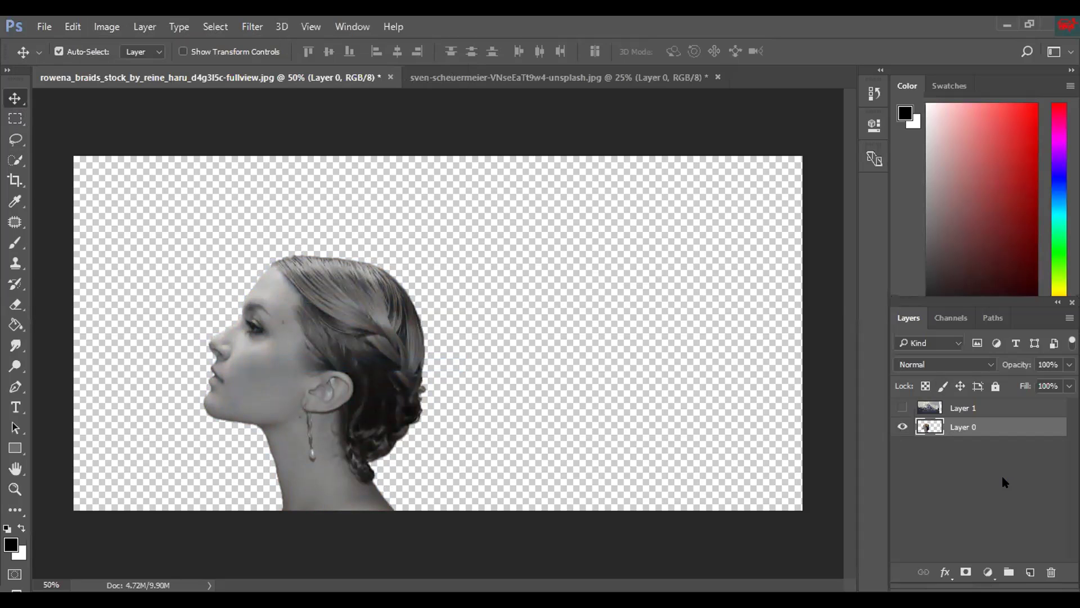
- Duplicate the desaturated woman's layer, hide the copy and select the original layer
key("ctrl+j")
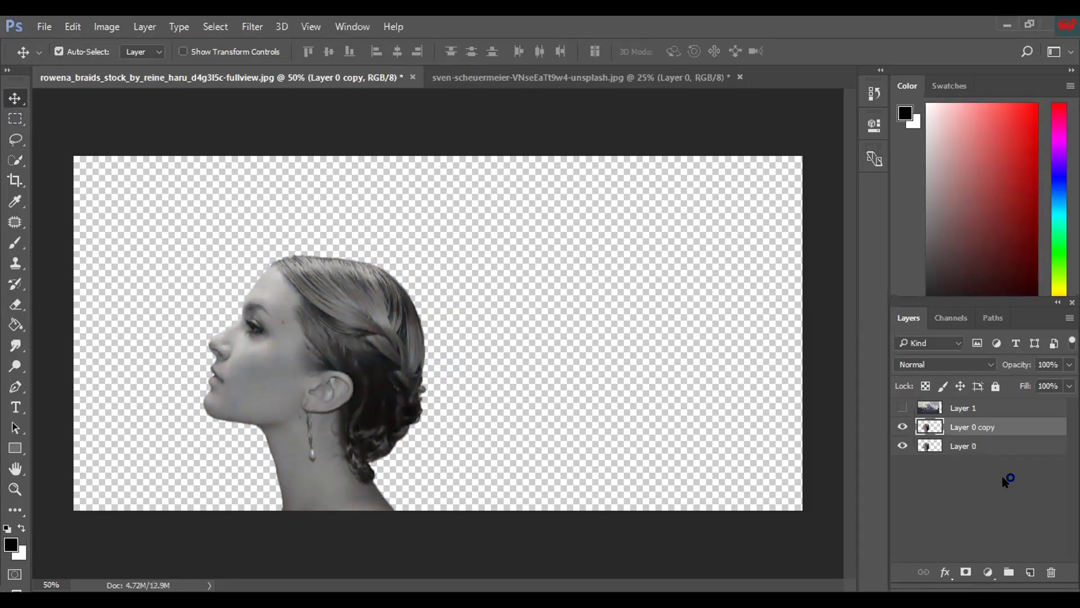
left_click(902, 427)
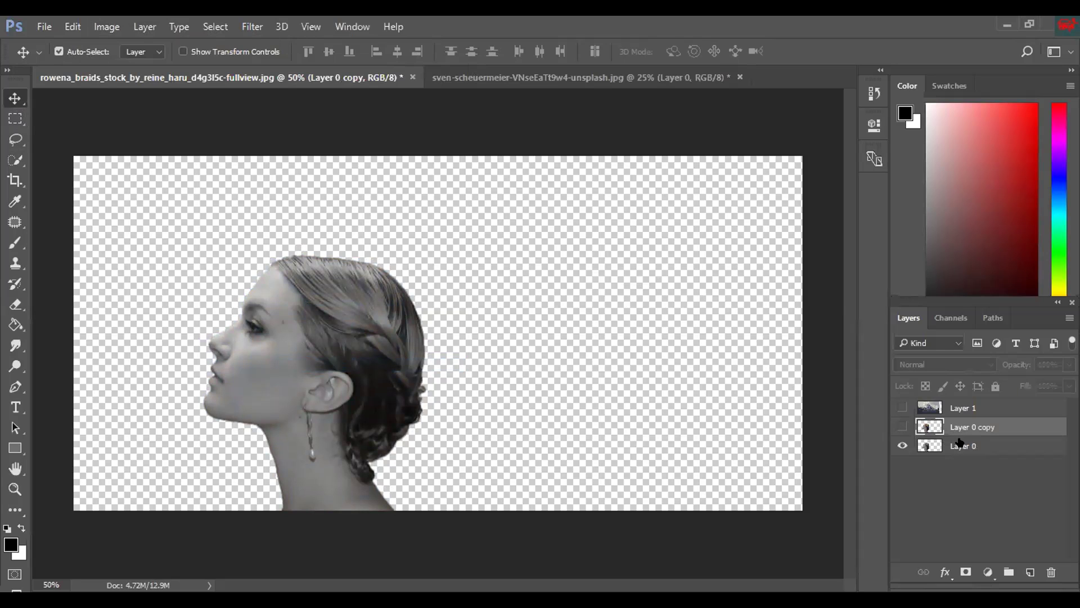
left_click(920, 448)
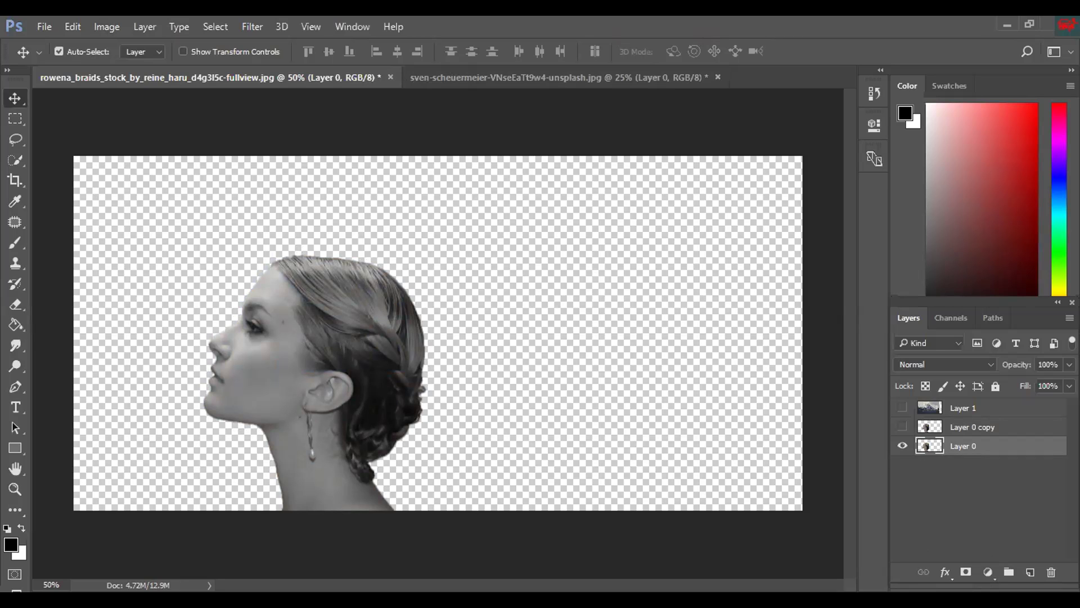
mouse_move(481, 308)
left_mouse_down()
mouse_move(957, 535)
mouse_move(983, 565)
left_mouse_up()
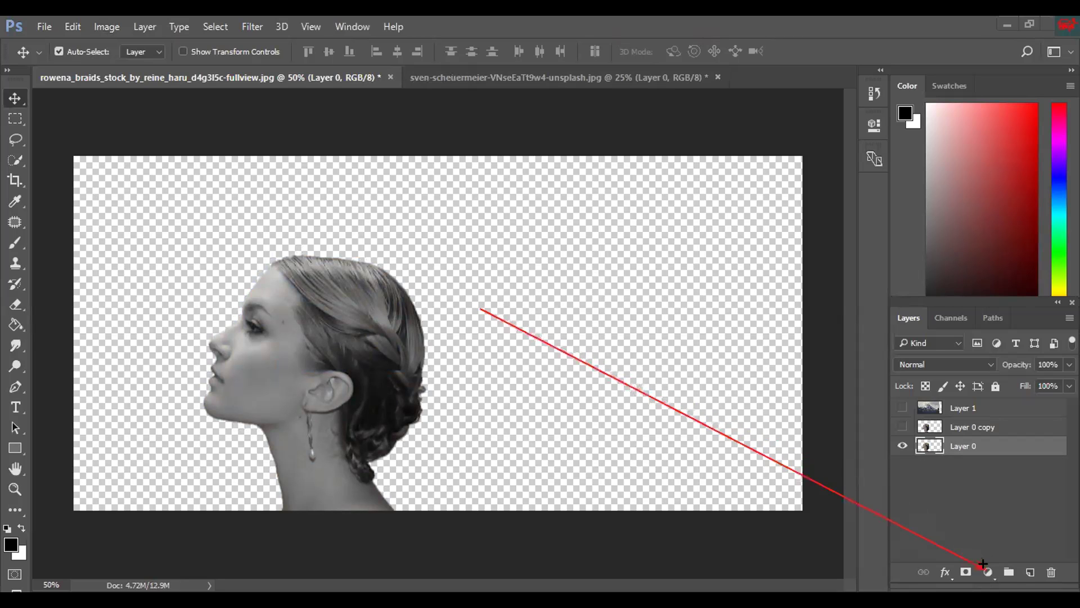
mouse_move(672, 197)
left_mouse_down()
mouse_move(951, 445)
mouse_move(985, 549)
mouse_move(978, 561)
left_mouse_up()
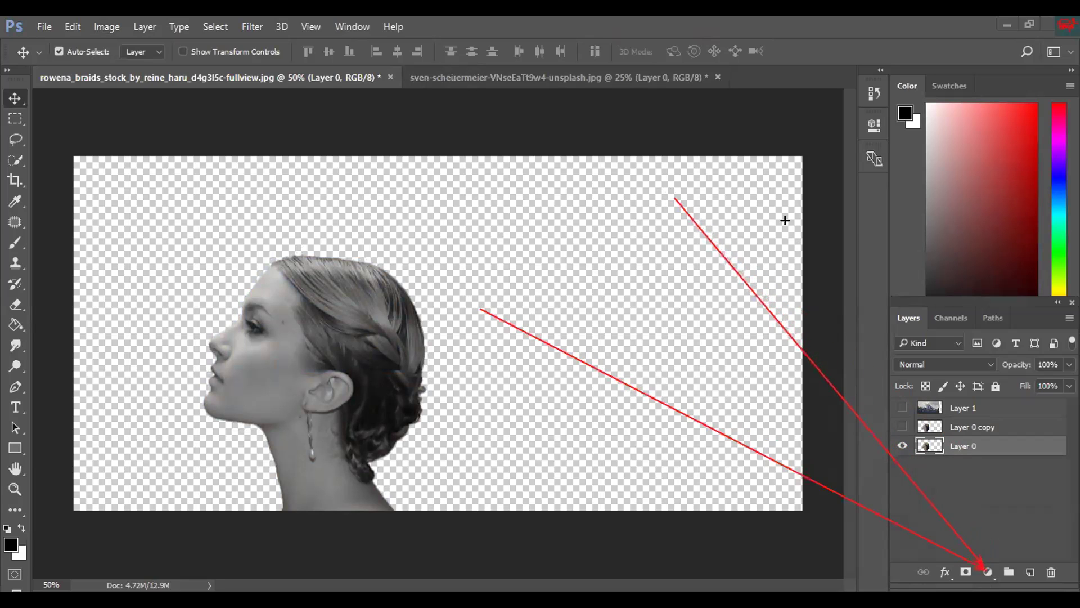
left_click_drag(1038, 123, 986, 557)
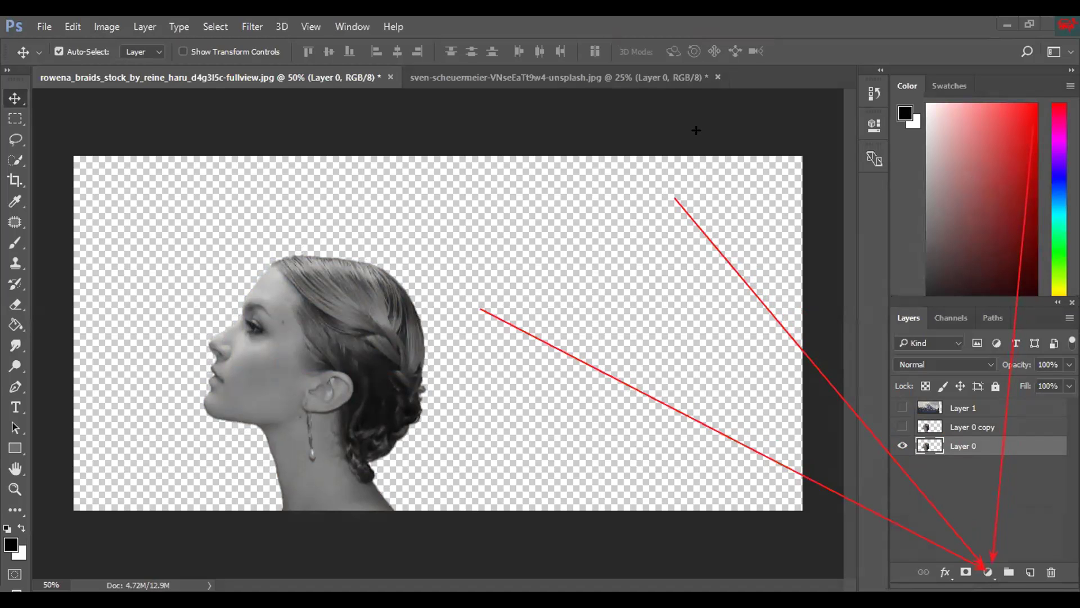
key("e")
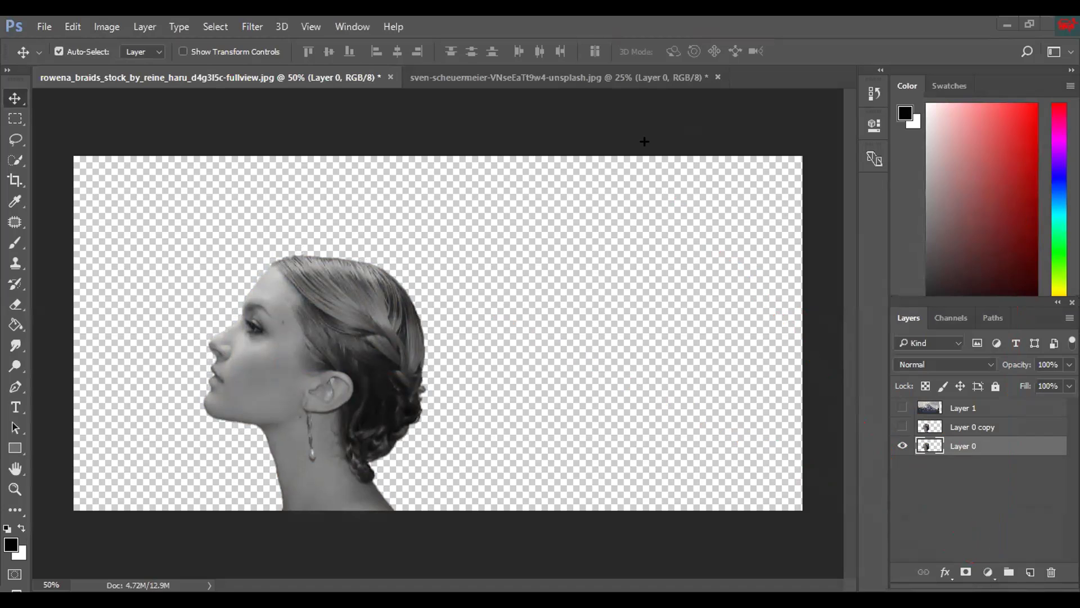
- Add a white (ffffff) Solid Color fill layer and place it beneath the woman's layer as the background
left_click(987, 572)
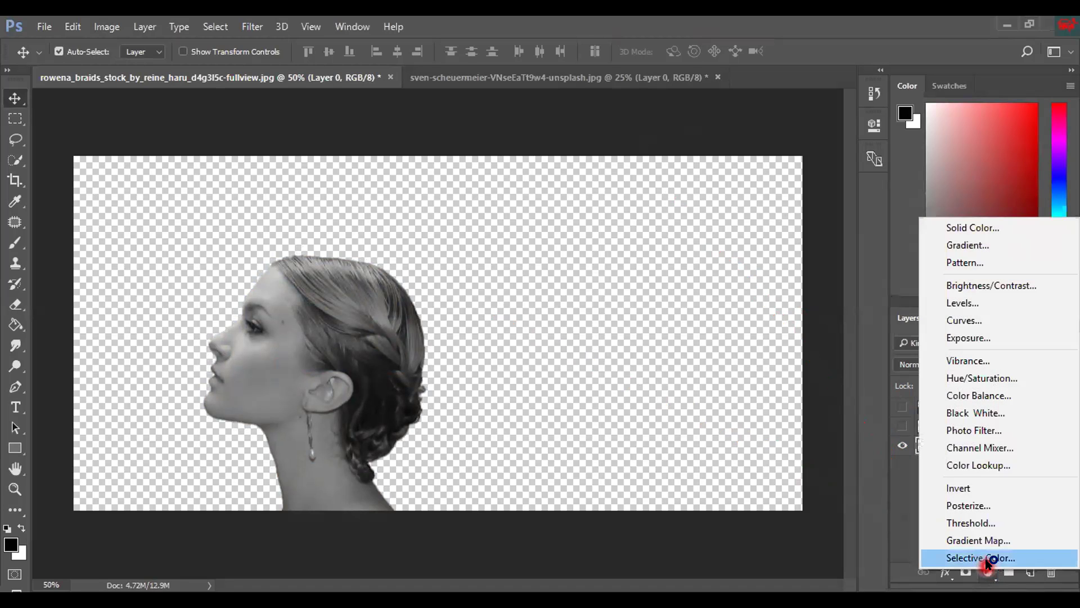
left_click(972, 227)
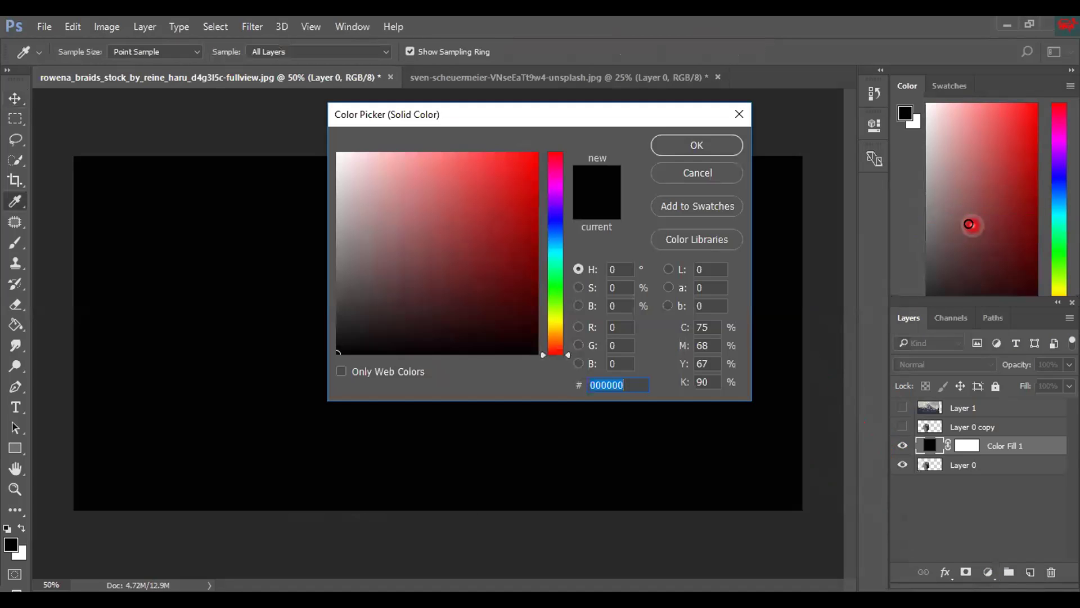
left_click_drag(383, 192, 322, 129)
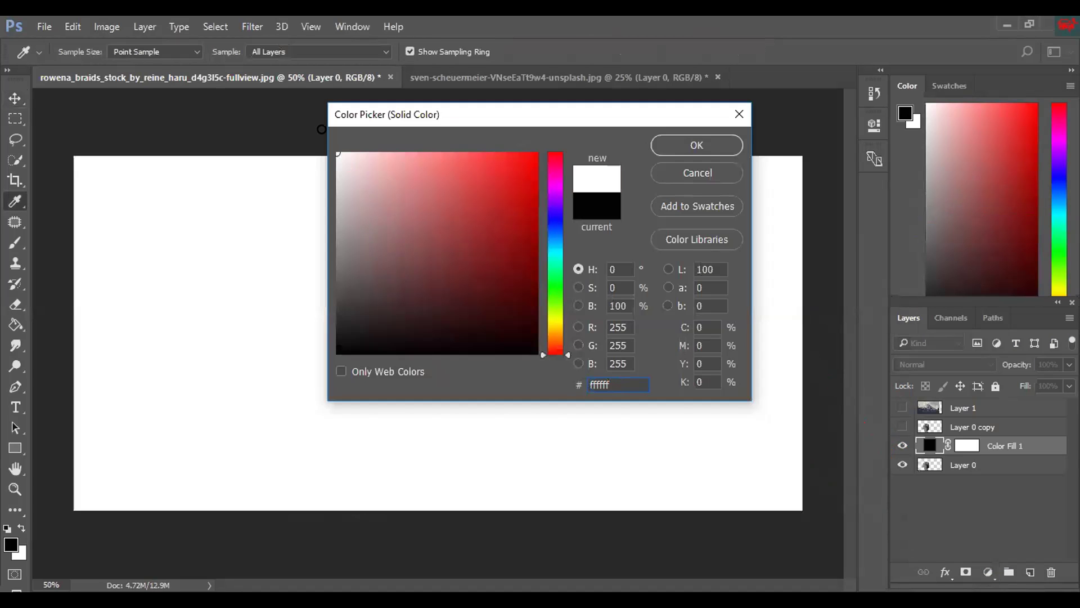
left_click(701, 147)
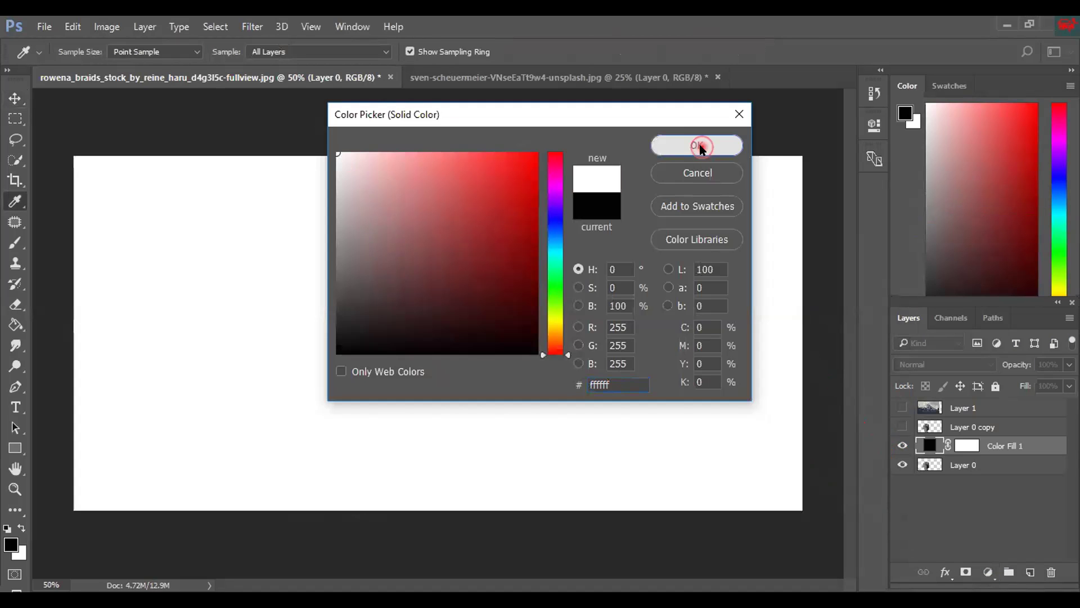
left_click_drag(1039, 446, 1027, 520)
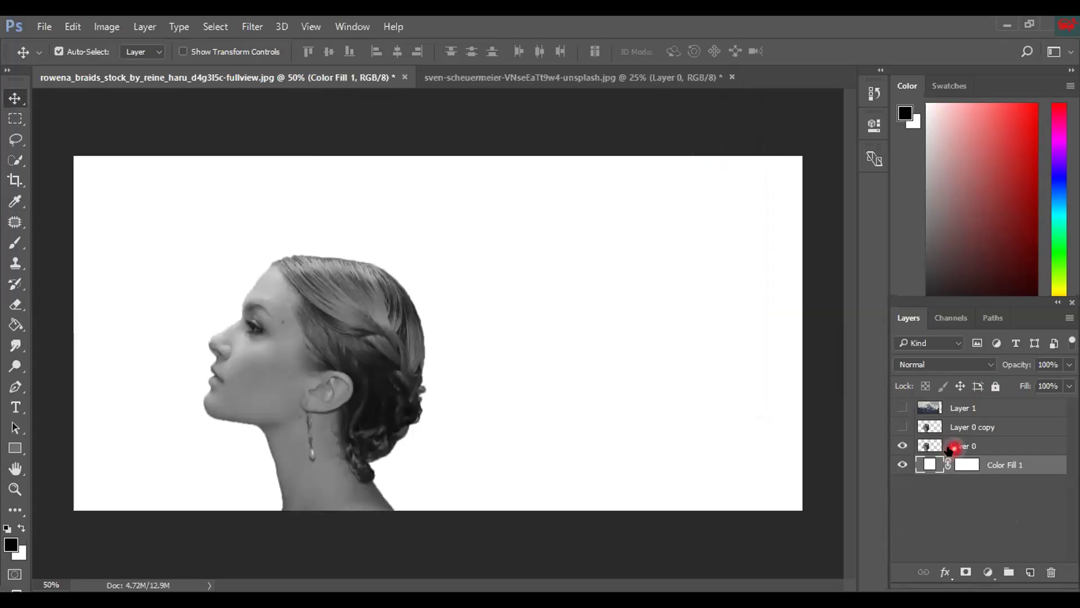
- Move the original woman's layer horizontally toward the middle of the canvas
left_click(950, 449)
key("shift+Right")
key("shift+Right")
key("shift+Right")
key("shift+Right")
key("shift+Right")
key("shift+Right")
key("shift+Right")
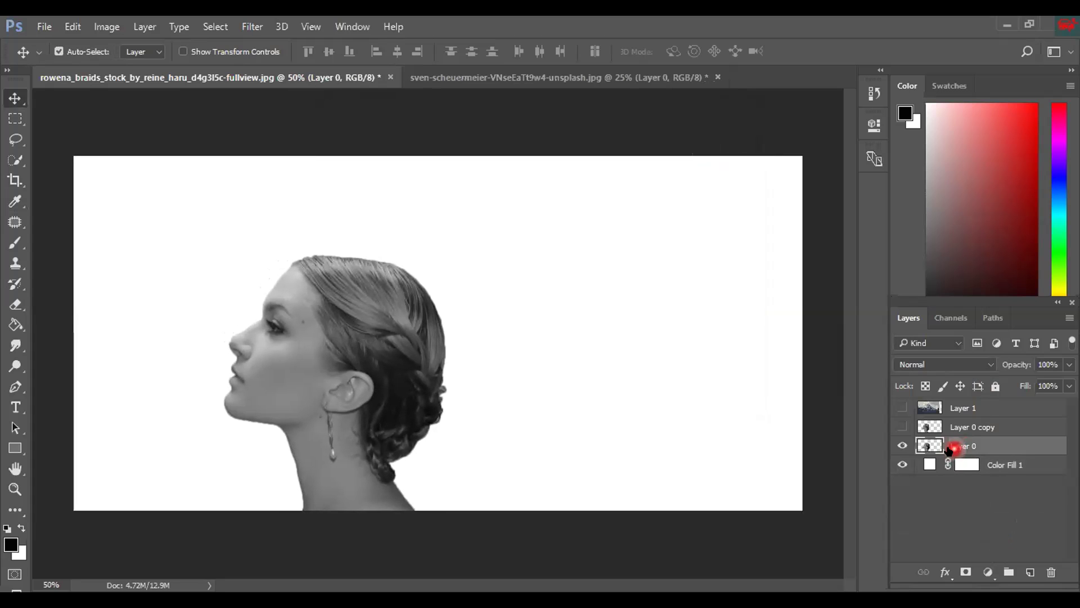
key("shift+Right")
key("shift+Right")
key("shift+Right")
key("shift+Right")
key("shift+Right")
key("shift+Right")
key("shift+Right")
key("shift+Right")
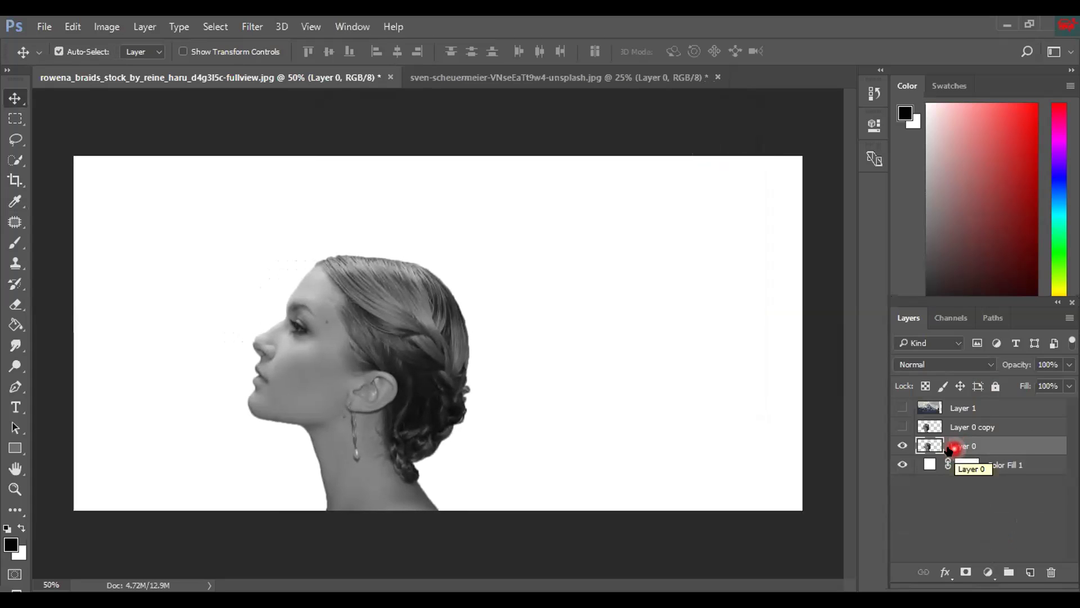
key("shift+Right")
key("shift+Right")
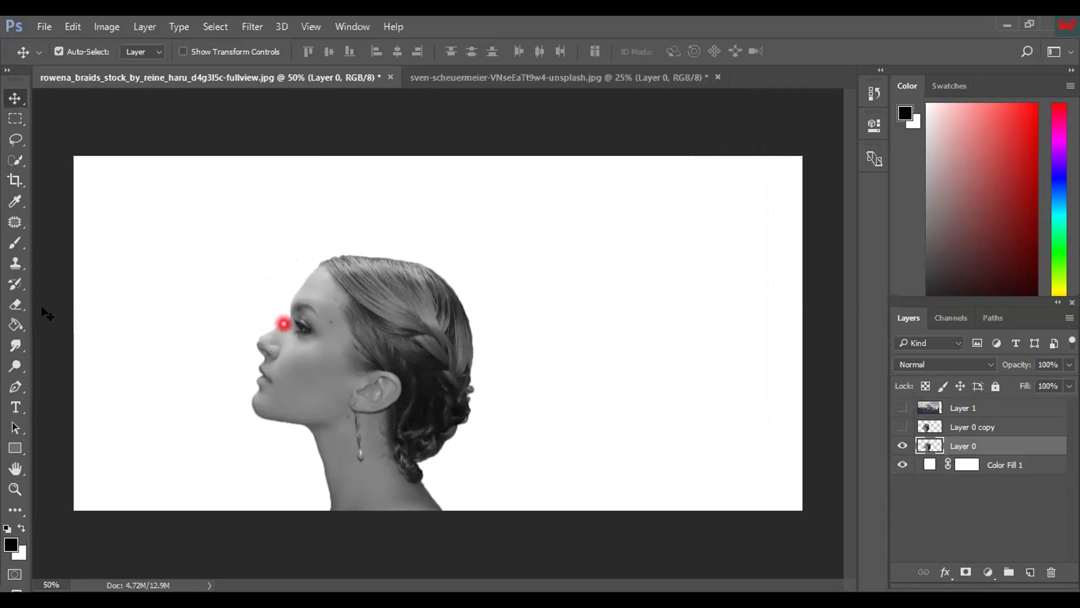
- Show the woman's layer copy and shift it horizontally until it aligns exactly with the original profile
left_click_drag(939, 426, 976, 425)
left_click(898, 426)
left_click(898, 426)
left_click(898, 426)
left_click_drag(959, 429, 973, 430)
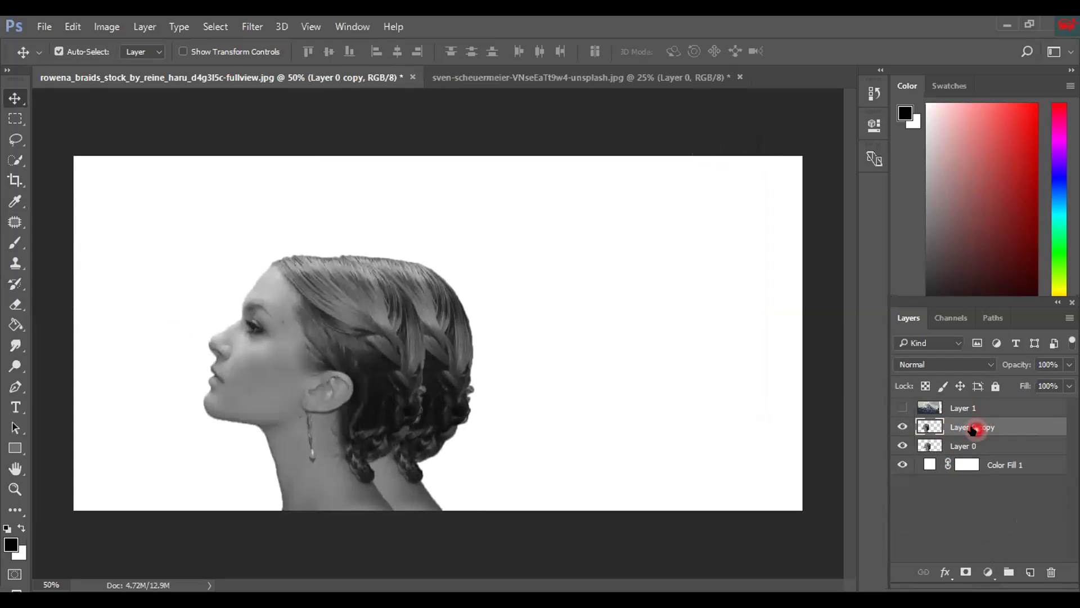
key("shift+Right")
key("shift+Right")
key("shift+Right")
key("shift+Right")
key("shift+Right")
key("shift+Right")
key("shift+Right")
key("shift+Right")
key("shift+Right")
key("shift+Right")
key("shift+Right")
key("shift+Right")
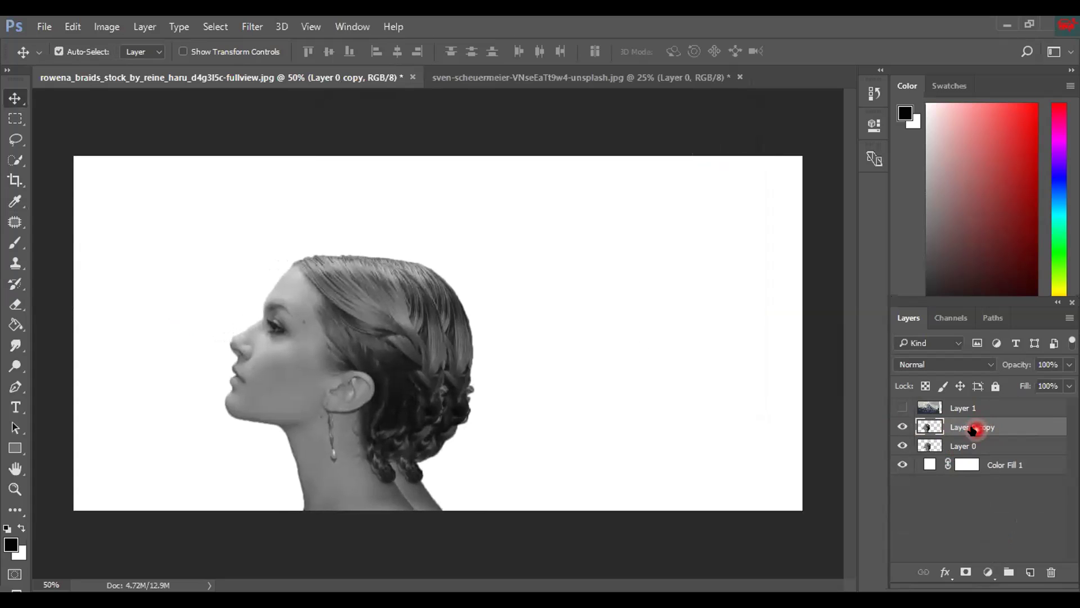
key("shift+Right")
key("shift+Right")
key("shift+Right")
key("shift+Right")
key("shift+Right")
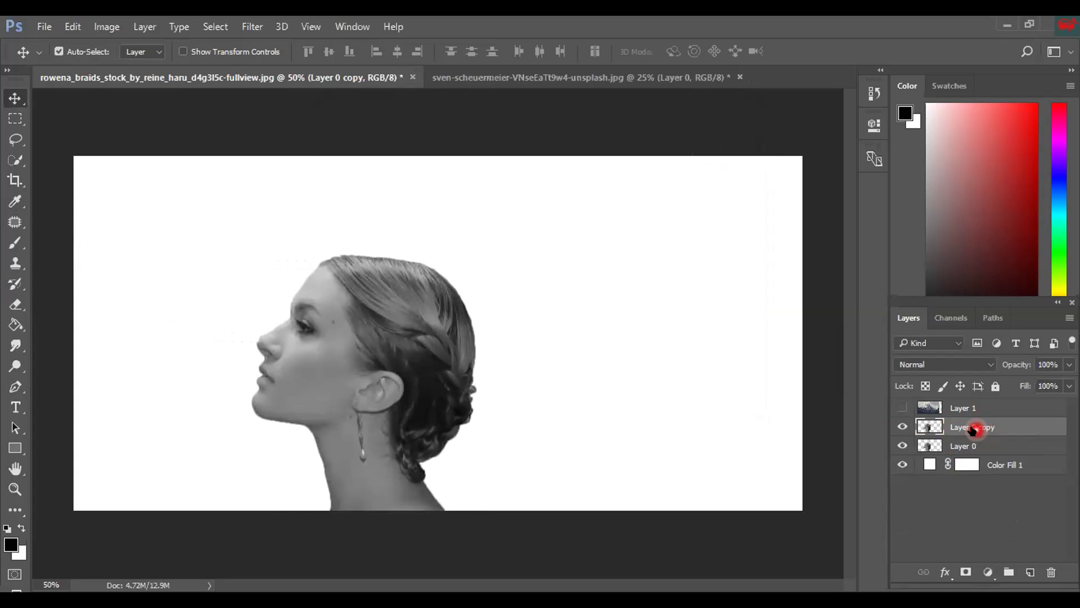
key("Right")
key("Right")
key("Left")
key("Left")
key("Left")
key("Left")
key("Left")
key("Left")
key("Left")
key("Left")
key("Left")
key("Left")
key("Left")
key("Left")
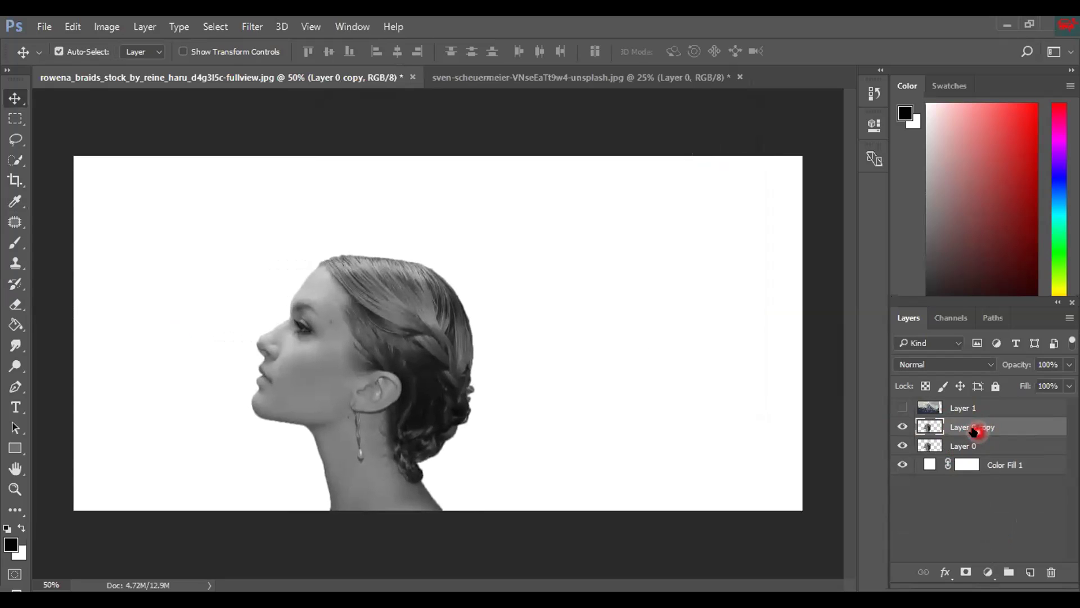
- Hide the woman's layer copy, place it below the white fill layer and make the original woman's layer active
left_click(901, 429)
left_click(899, 431)
left_click(901, 429)
left_click(970, 407)
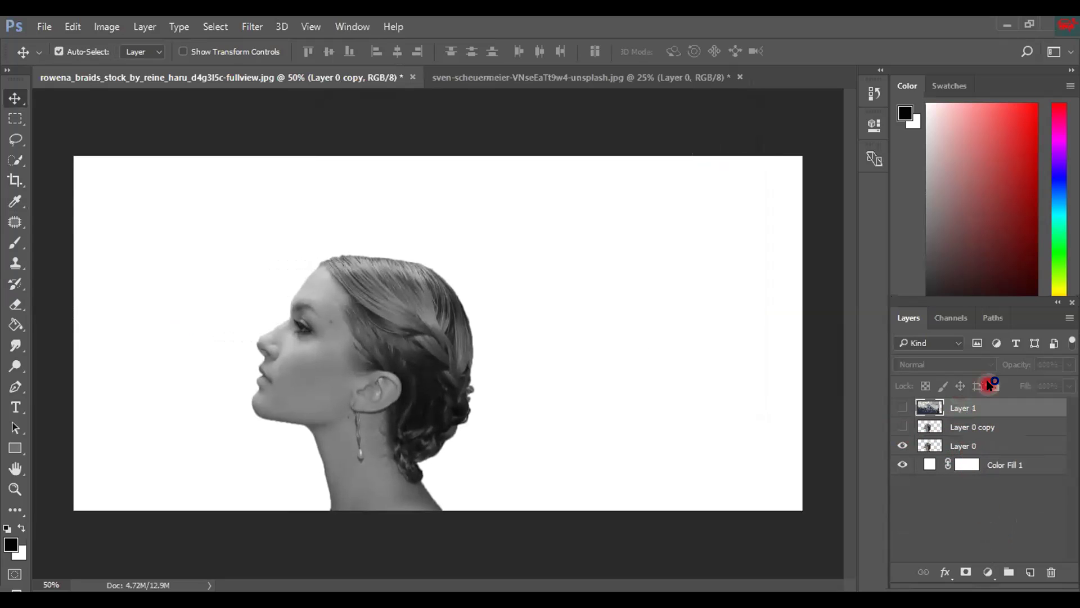
left_click_drag(968, 429, 988, 502)
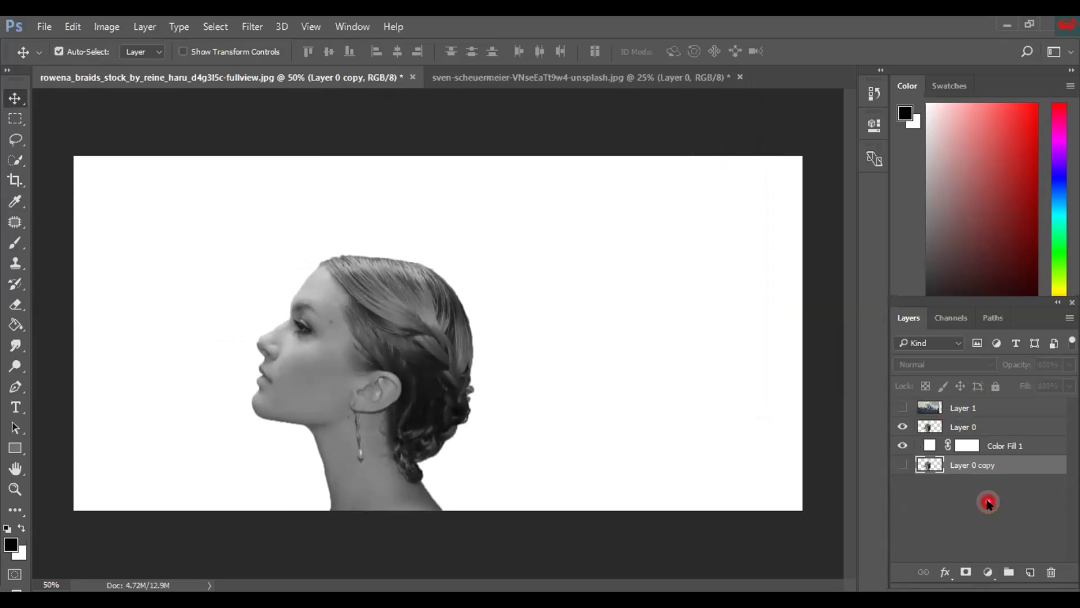
left_click(955, 426)
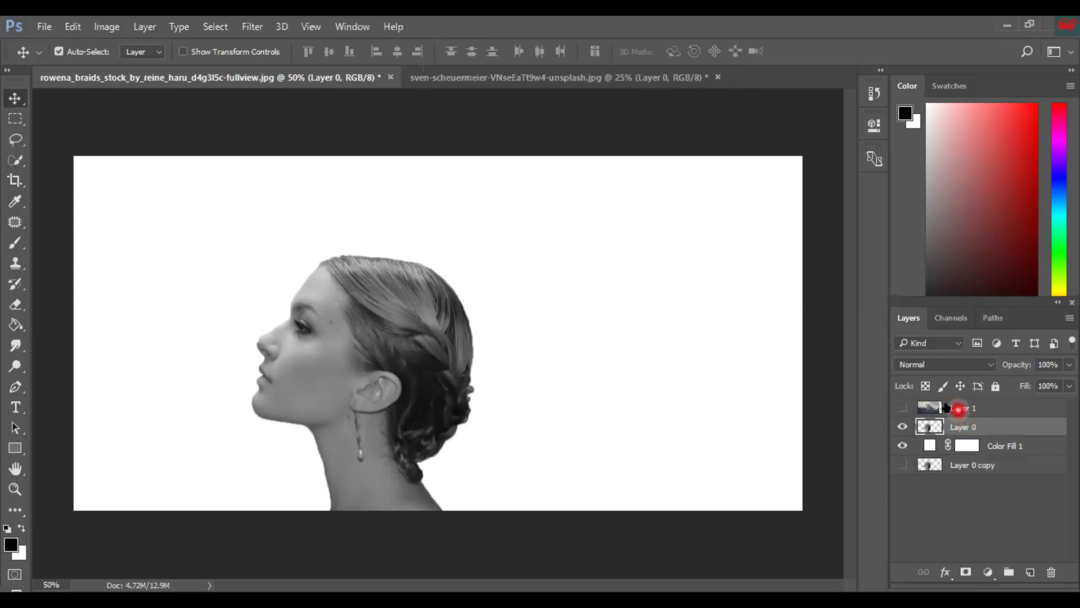
- Show the mountain layer and position it over the woman, flush with the canvas's left edge
left_click(904, 408)
left_click_drag(632, 390, 802, 528)
left_click_drag(701, 541, 672, 399)
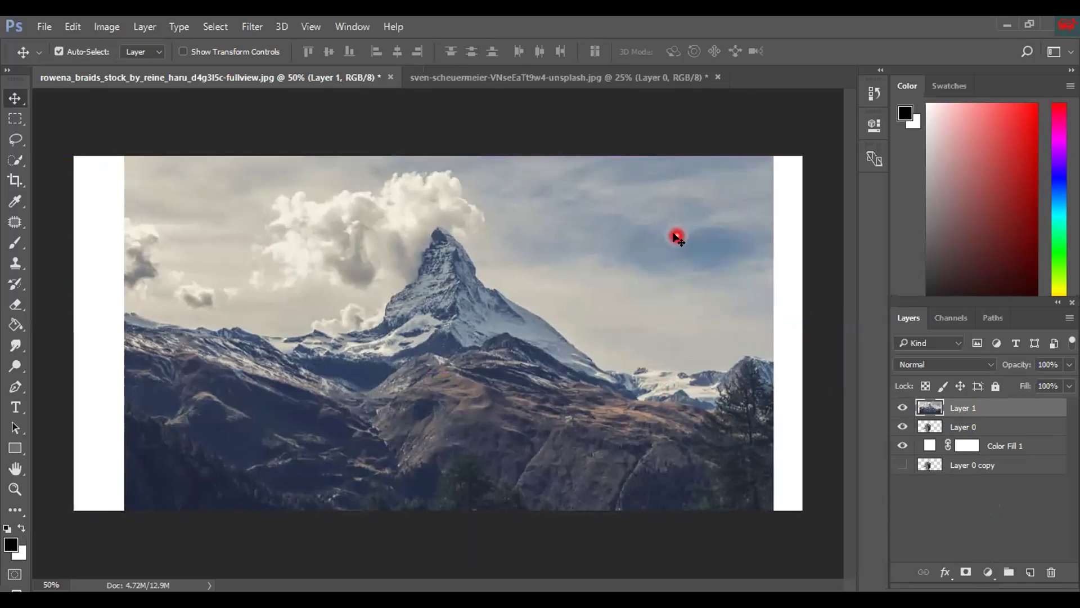
left_click_drag(677, 236, 630, 297)
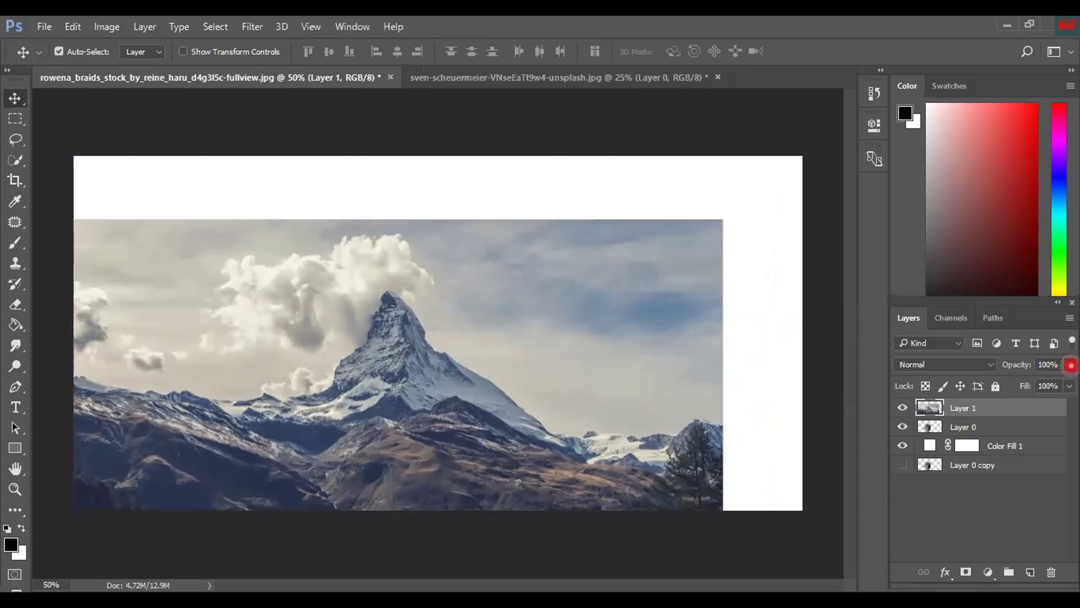
- Lower the mountain layer's opacity to 45% and shift the landscape up over the woman's head
left_click(1070, 364)
left_click_drag(1071, 384, 1028, 385)
left_click_drag(562, 405, 559, 373)
right_click(529, 291)
left_click(510, 301)
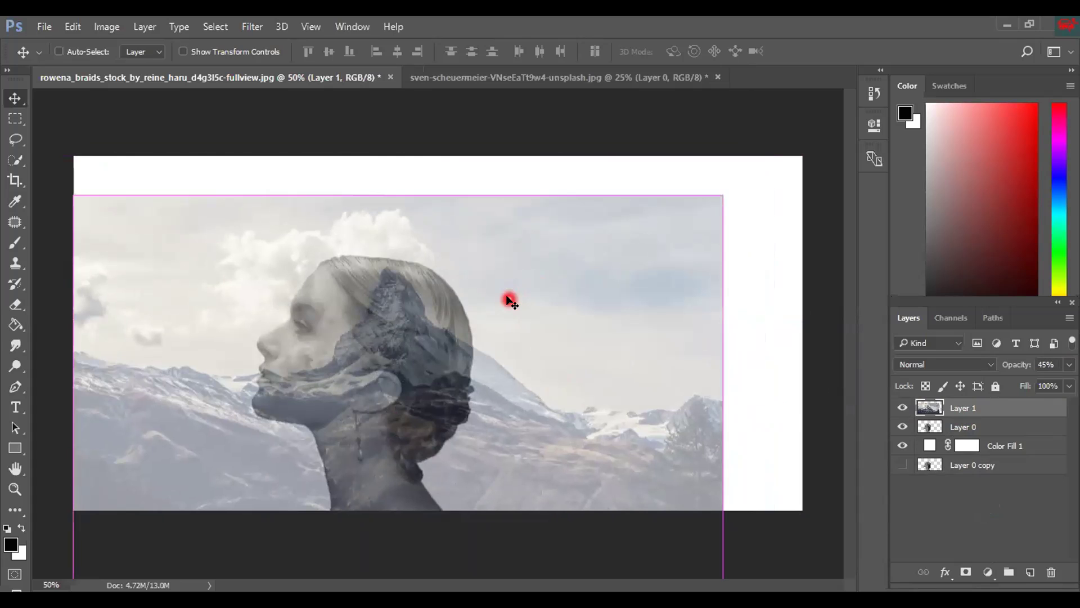
- Flip the mountain layer horizontally and move it so the peak lies over the woman's forehead and face
key("ctrl+t")
right_click(510, 301)
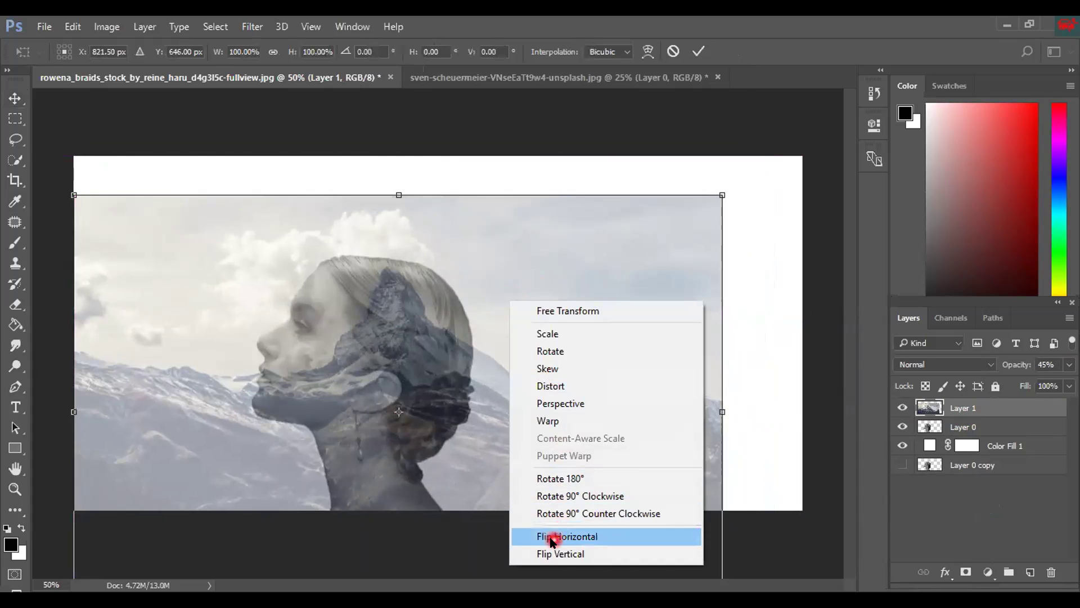
left_click(550, 537)
left_click_drag(584, 389, 487, 402)
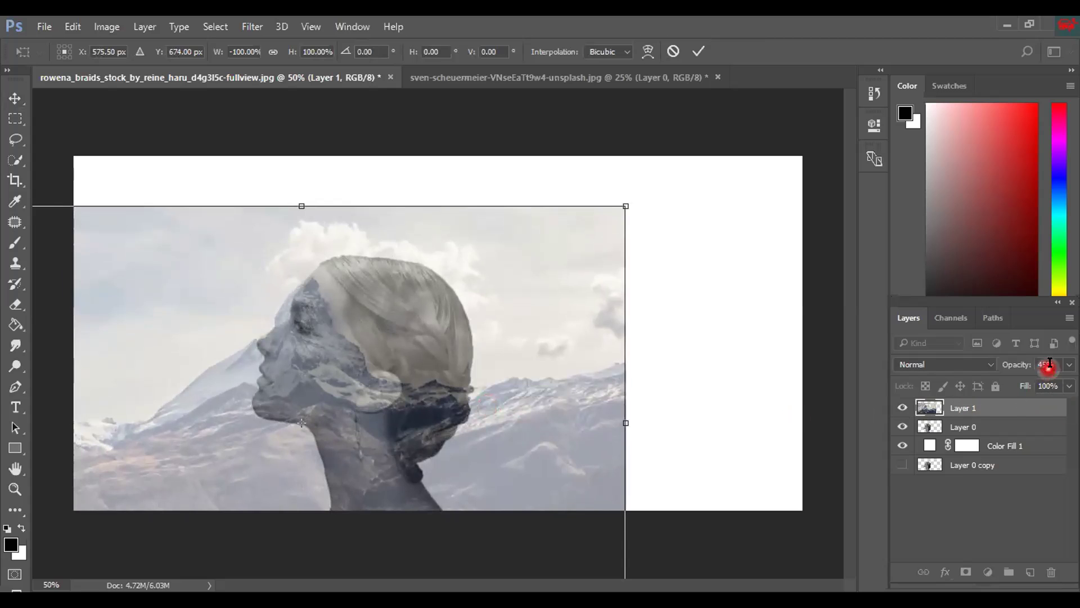
- Set the mountain layer's opacity to 100% and apply the flip transformation
left_click(1066, 368)
left_click_drag(1027, 384, 1068, 384)
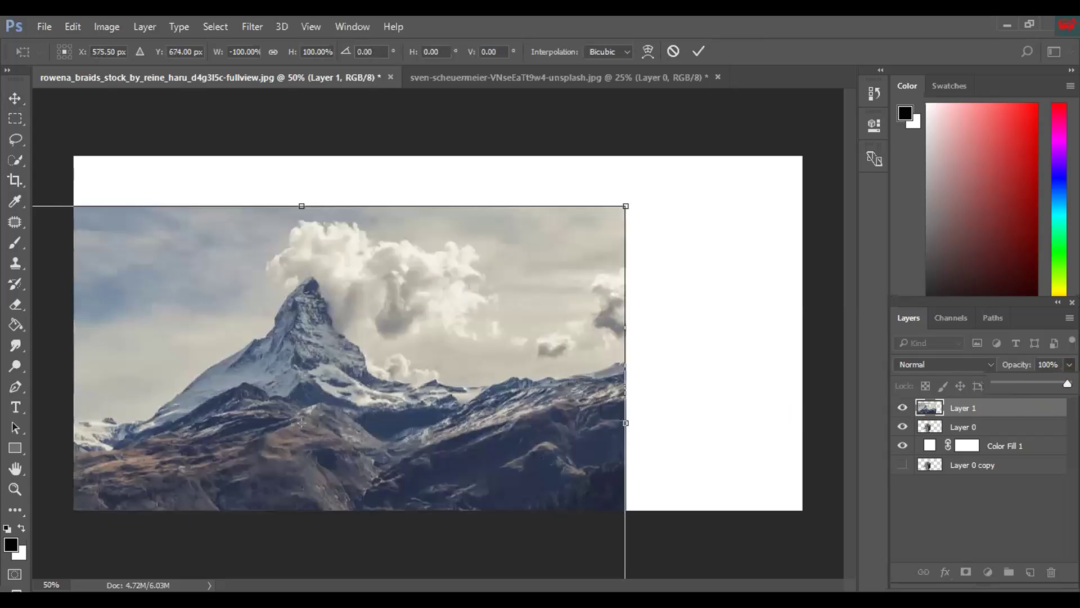
left_click(904, 409)
key("Return")
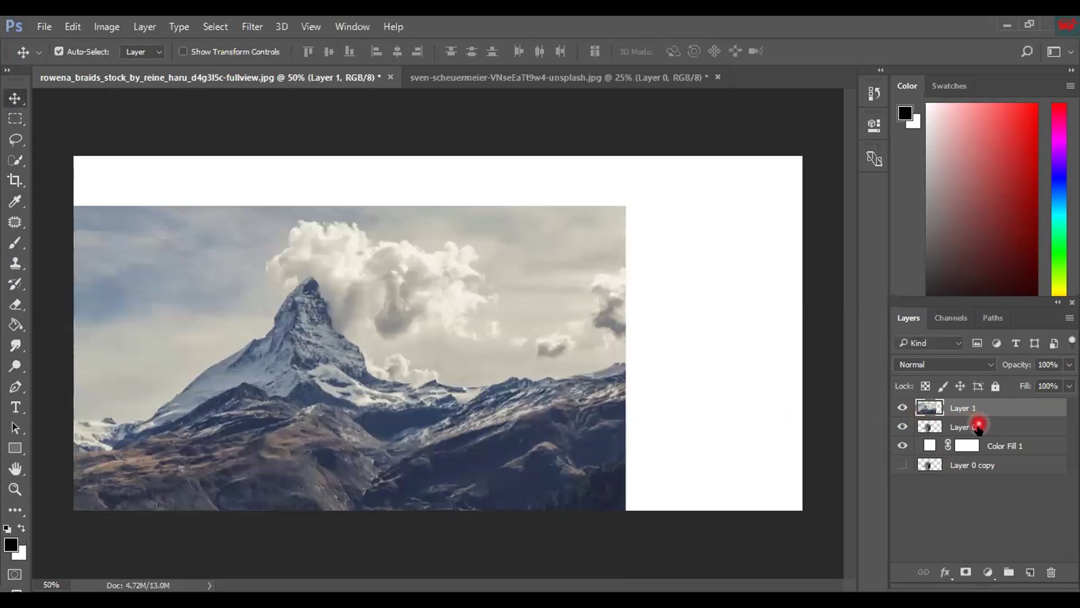
- Hide the mountain layer and select the woman's silhouette on her layer with the Quick Selection tool, brush size 1000
left_click(970, 427)
left_click(903, 408)
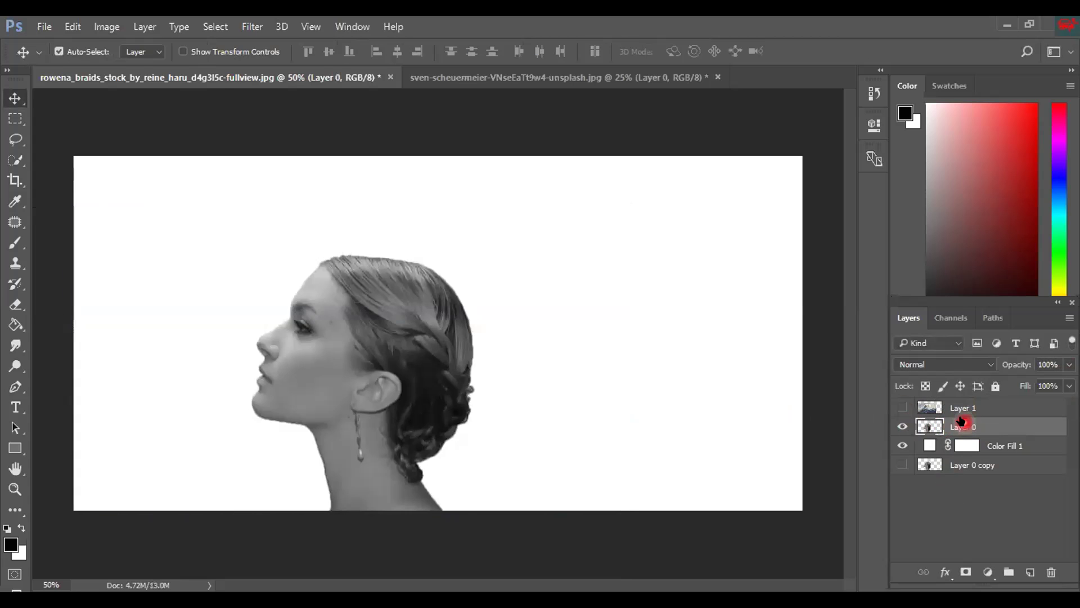
left_click(16, 158)
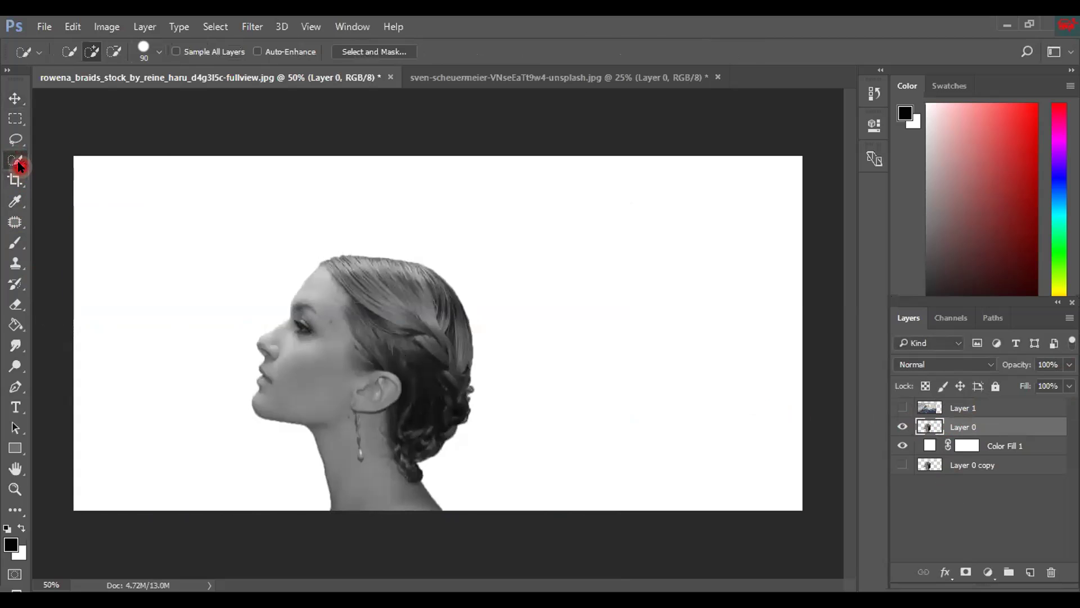
left_click_drag(18, 163, 53, 164)
left_click(53, 163)
key("bracketright")
key("bracketright")
key("bracketright")
key("bracketright")
key("bracketright")
key("bracketright")
key("bracketright")
key("bracketright")
key("bracketright")
key("bracketright")
key("bracketright")
key("bracketright")
key("bracketright")
key("bracketright")
left_click(365, 345)
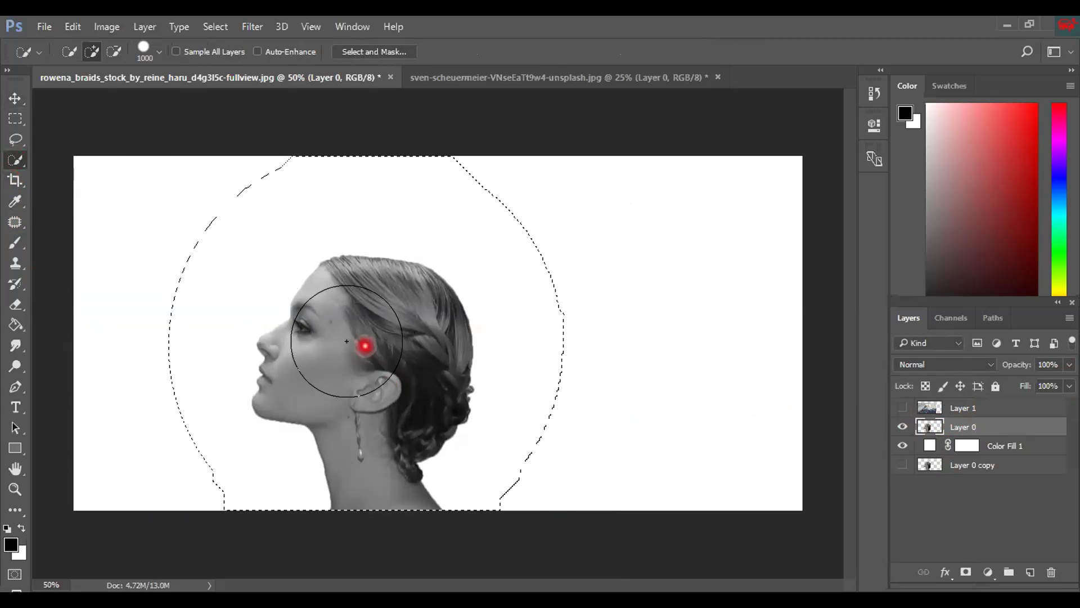
left_click(8, 99)
- Show the mountain layer and add a layer mask to it from the silhouette selection
left_click(903, 408)
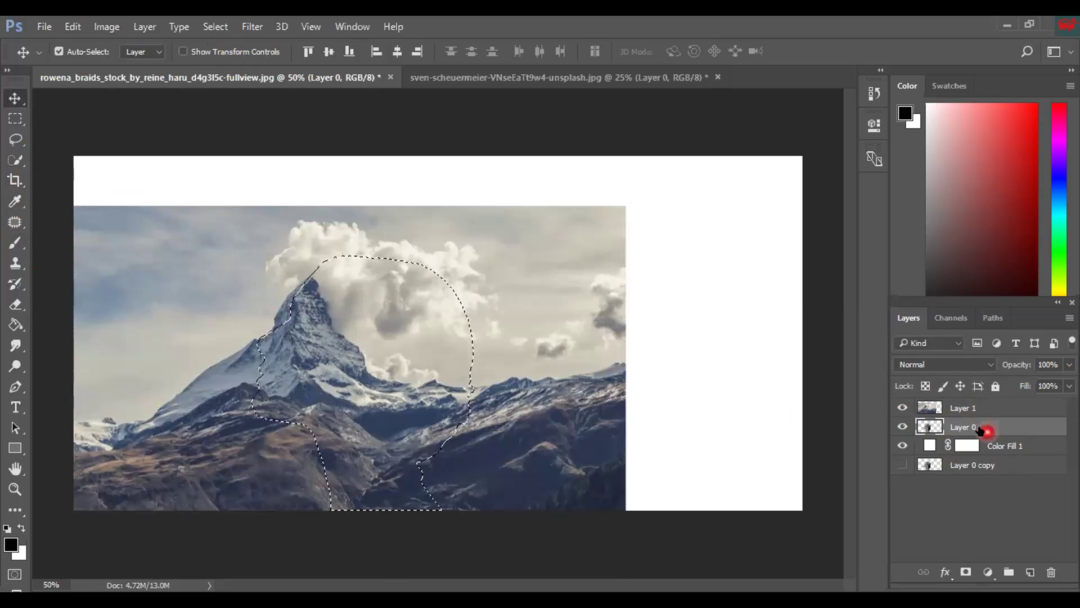
left_click(971, 406)
left_click(966, 572)
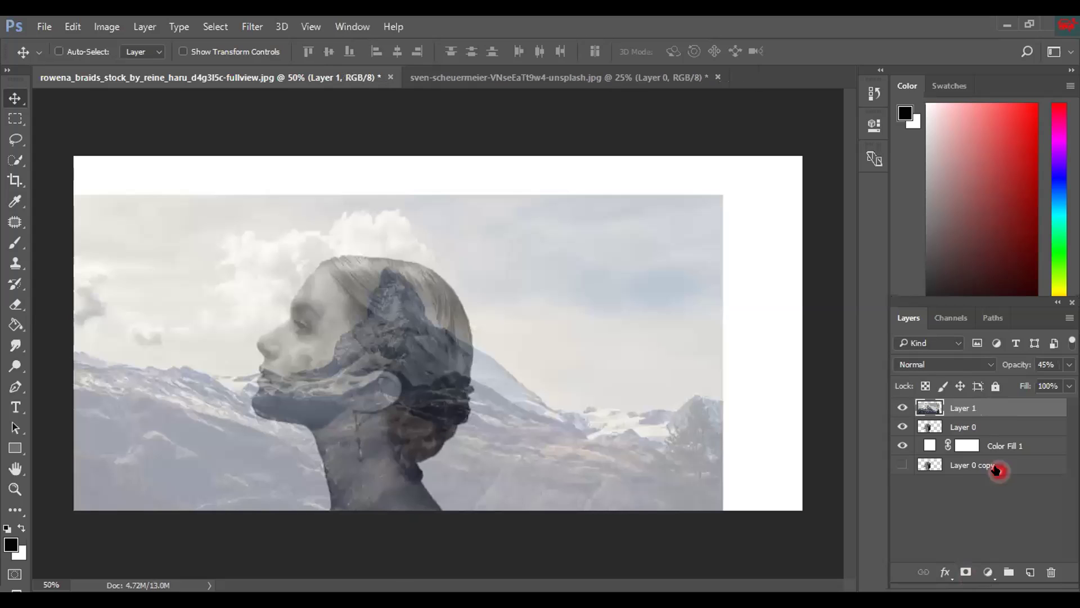
- Nudge the semi-transparent, unflipped mountain layer down so its peak sits lower within the woman's head
key("shift+Down")
key("shift+Down")
key("shift+Down")
key("shift+Down")
key("shift+Down")
key("shift+Down")
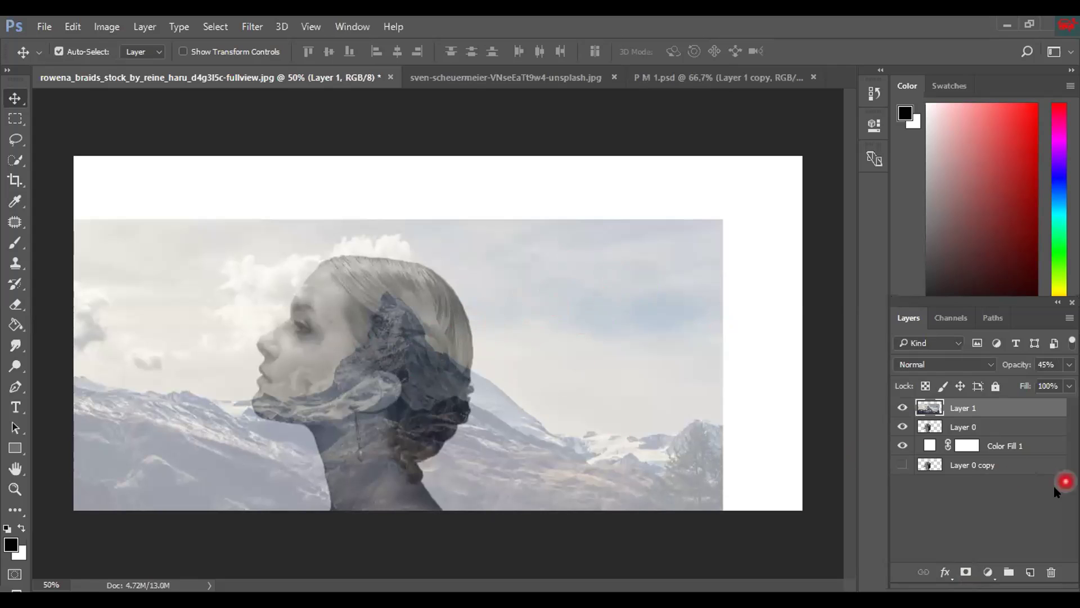
- Set the mountain layer's opacity to 100% and toggle its visibility to compare it with the woman beneath
left_click(903, 408)
left_click(903, 406)
left_click(1069, 365)
left_click_drag(1027, 383, 1069, 384)
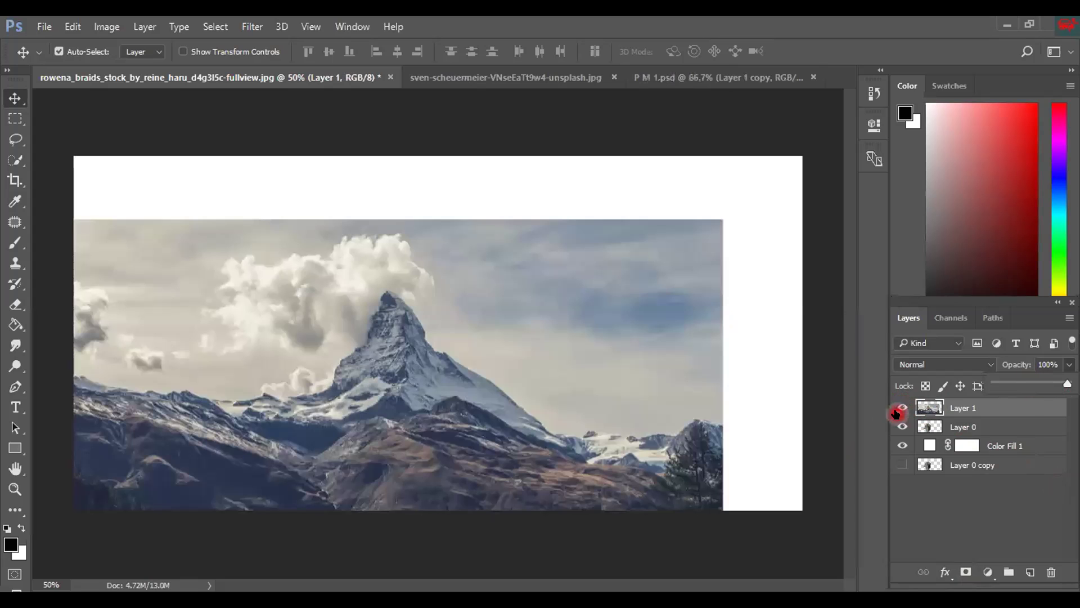
left_click(904, 404)
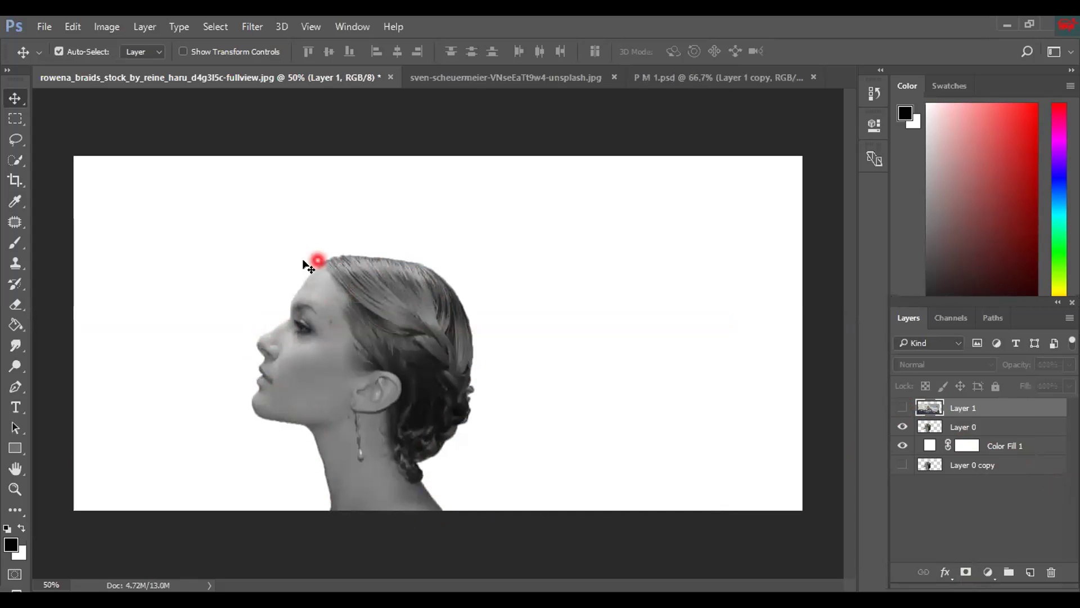
left_click(903, 407)
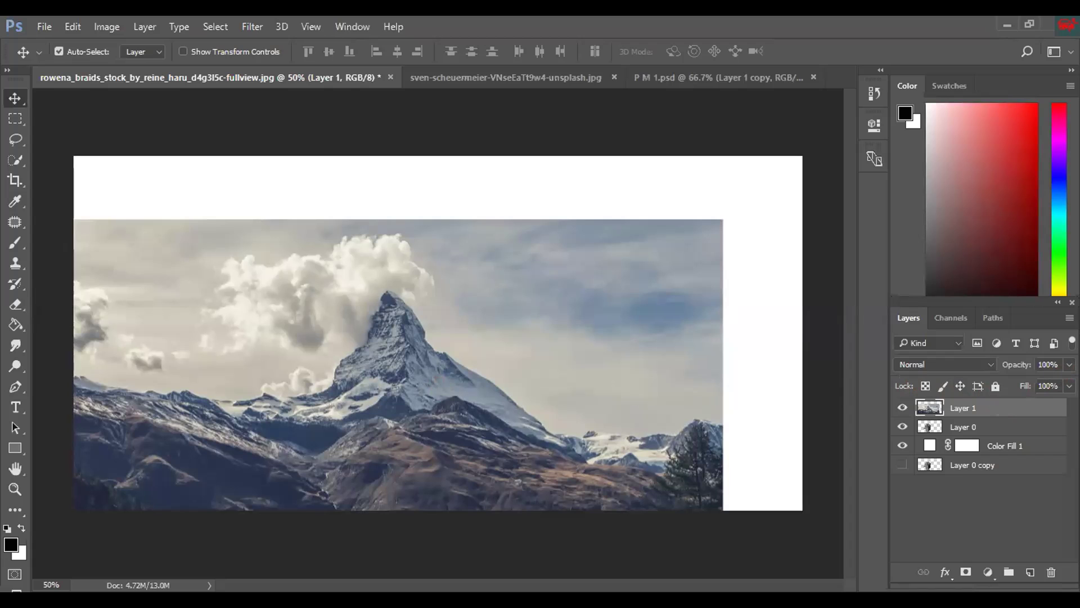
- Set the mountain layer's opacity to 71% and move it so the peak overlaps the woman's forehead
left_click(1069, 365)
left_click_drag(1071, 384, 1035, 383)
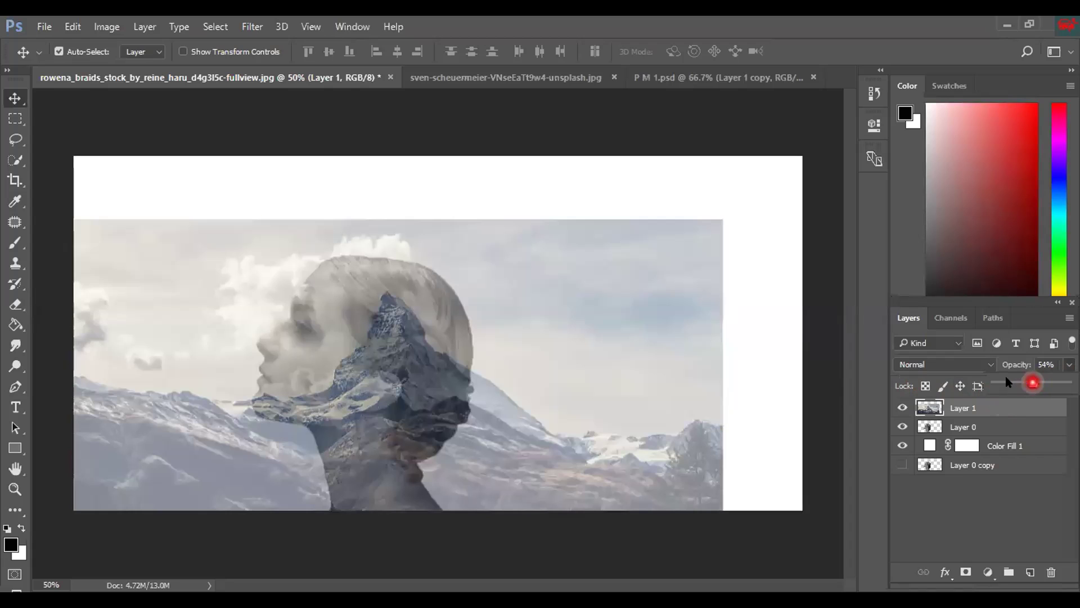
left_click_drag(1030, 381, 1046, 383)
left_click_drag(517, 389, 446, 362)
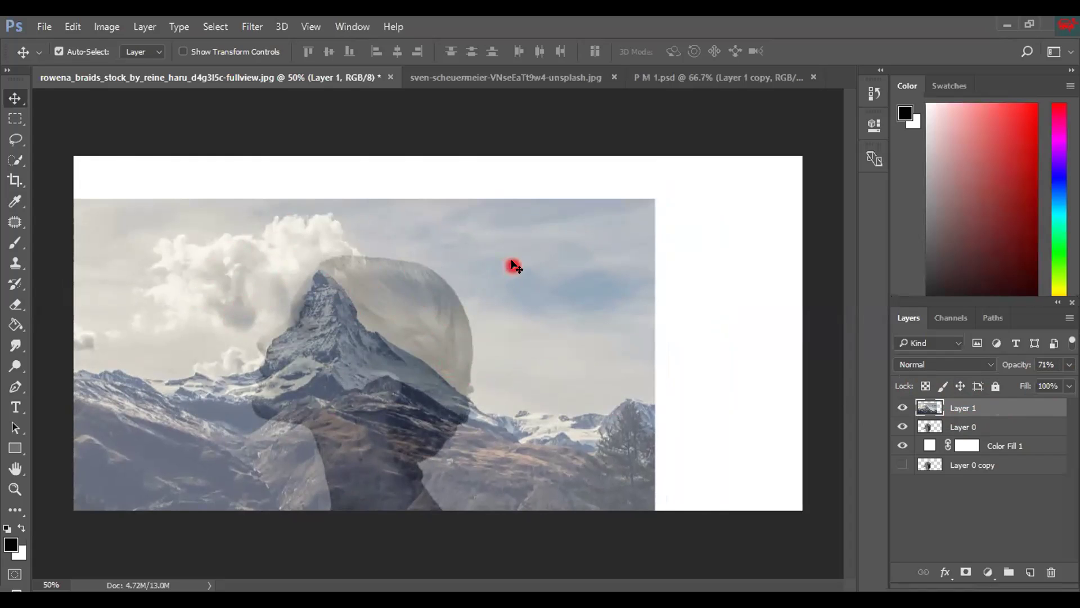
- Flip the mountain layer horizontally in place, undoing the trial shift of its position before applying the transform
right_click(392, 313)
left_click(507, 228)
key("ctrl+t")
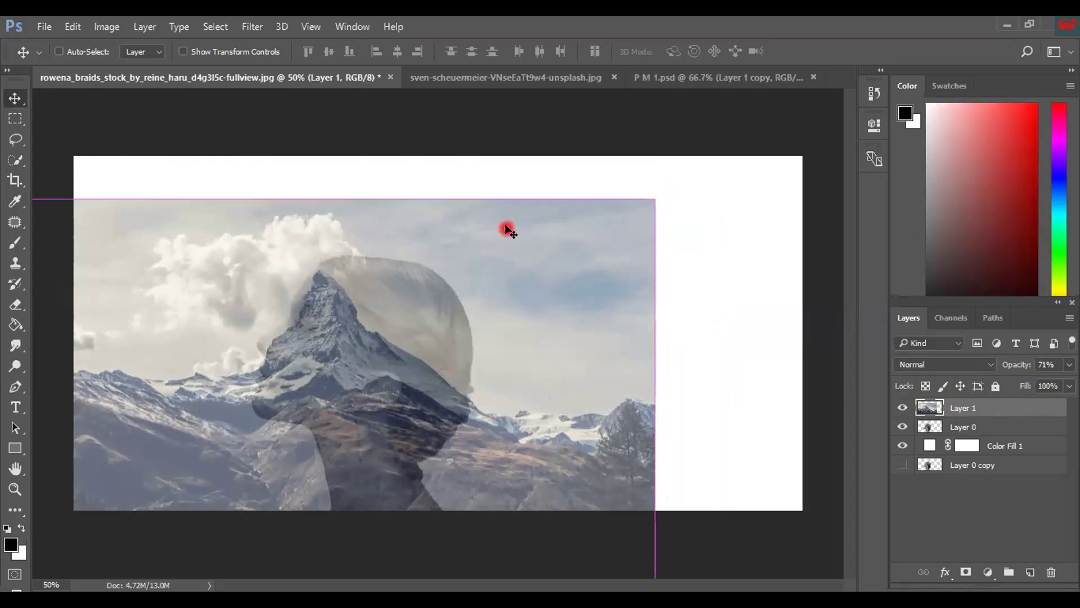
right_click(506, 228)
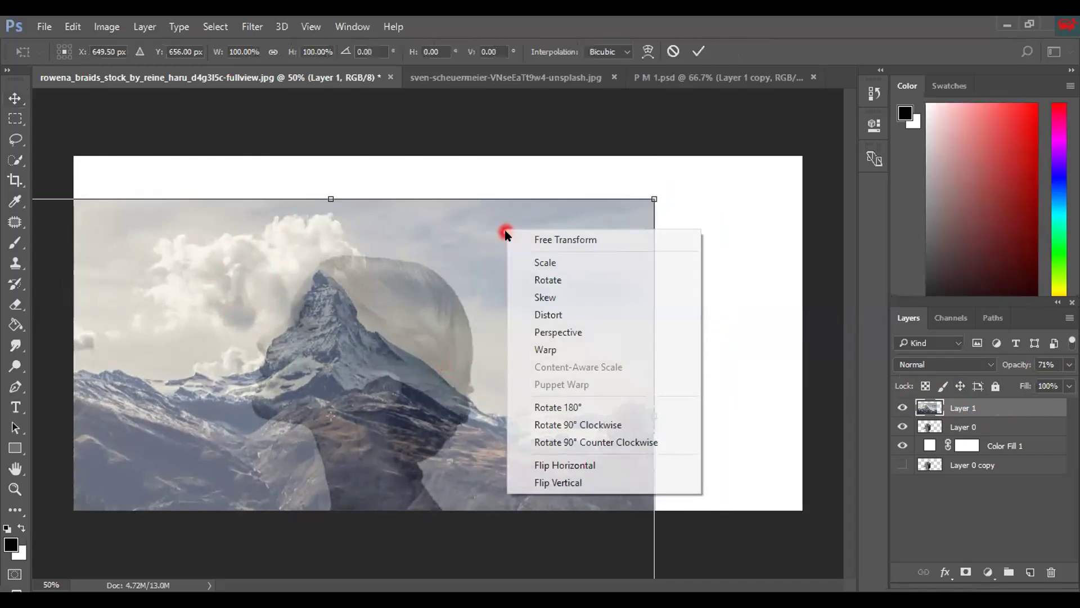
left_click(567, 465)
mouse_move(520, 365)
left_mouse_down()
mouse_move(511, 386)
mouse_move(501, 359)
left_mouse_up()
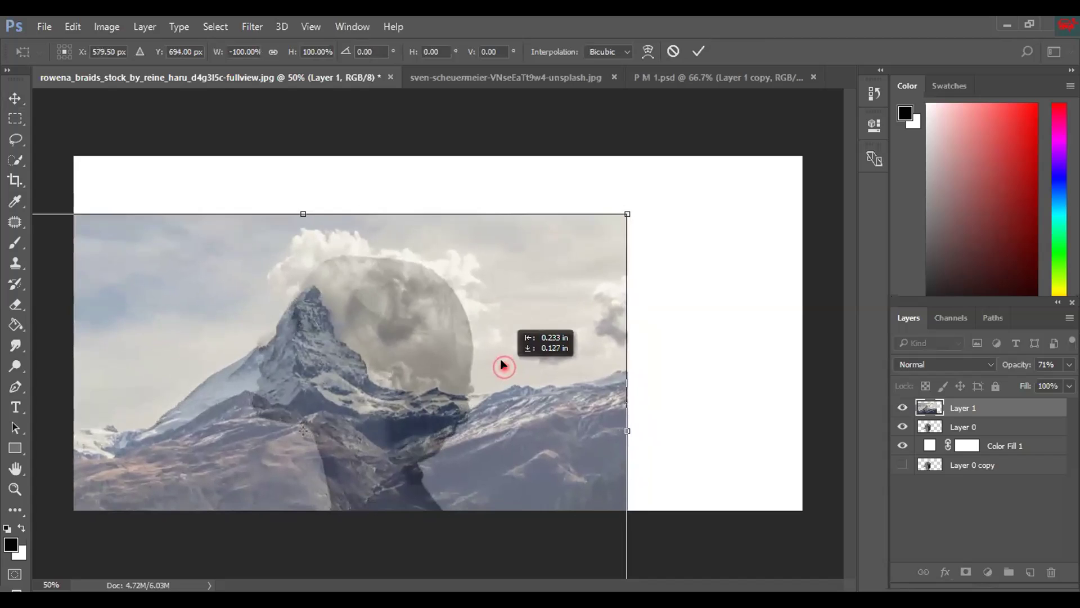
left_click_drag(500, 359, 504, 362)
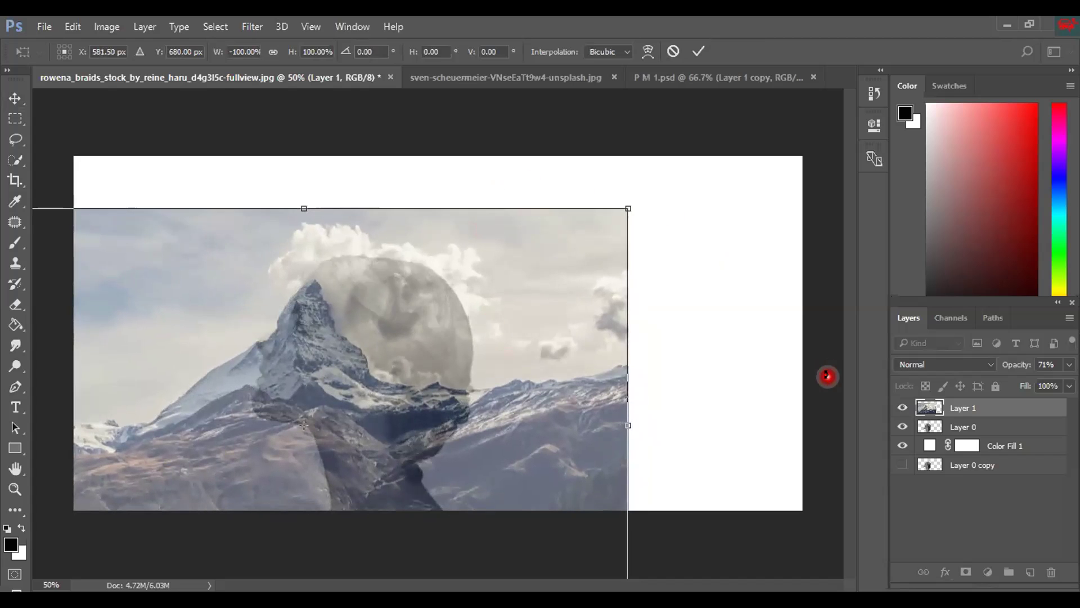
key("ctrl+z")
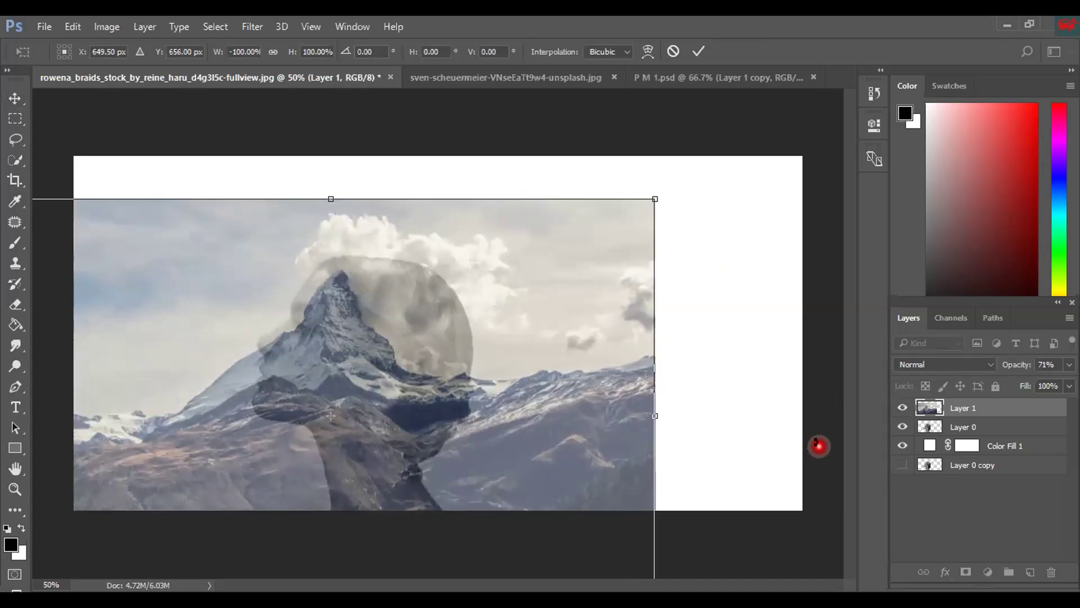
key("Return")
- Set the flipped mountain layer's opacity to 100% and toggle its visibility to compare it with the woman beneath
left_click(905, 408)
left_click(904, 408)
left_click(1070, 364)
left_click(1068, 384)
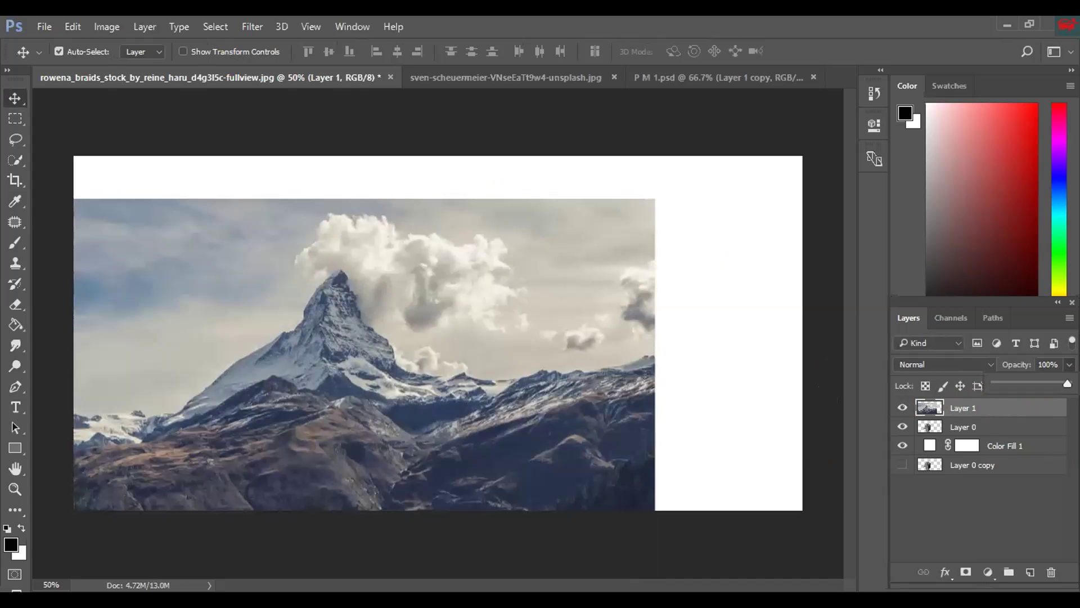
left_click(902, 408)
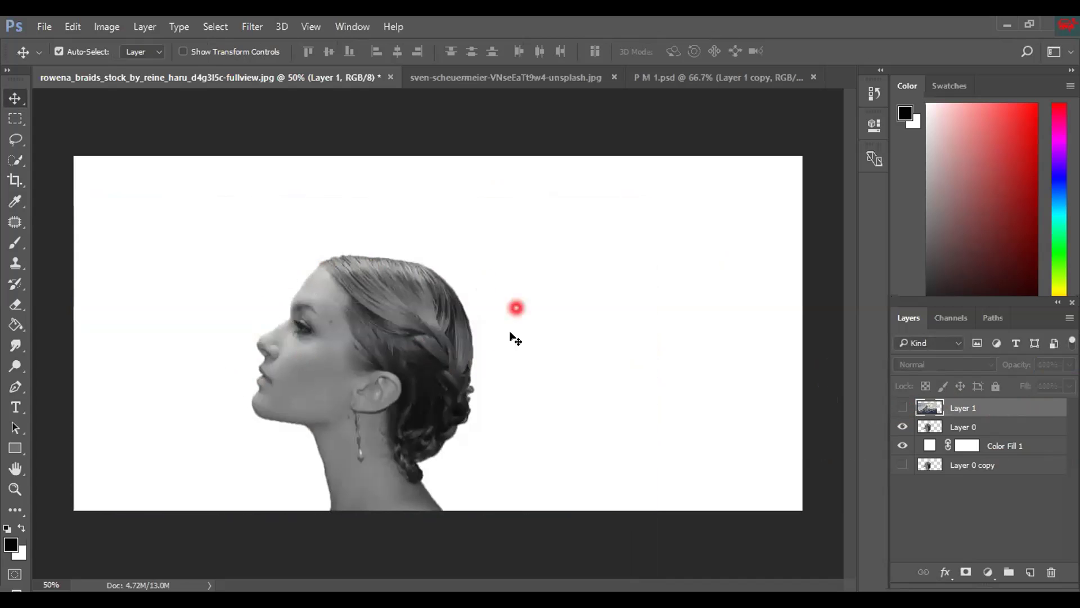
left_click(903, 407)
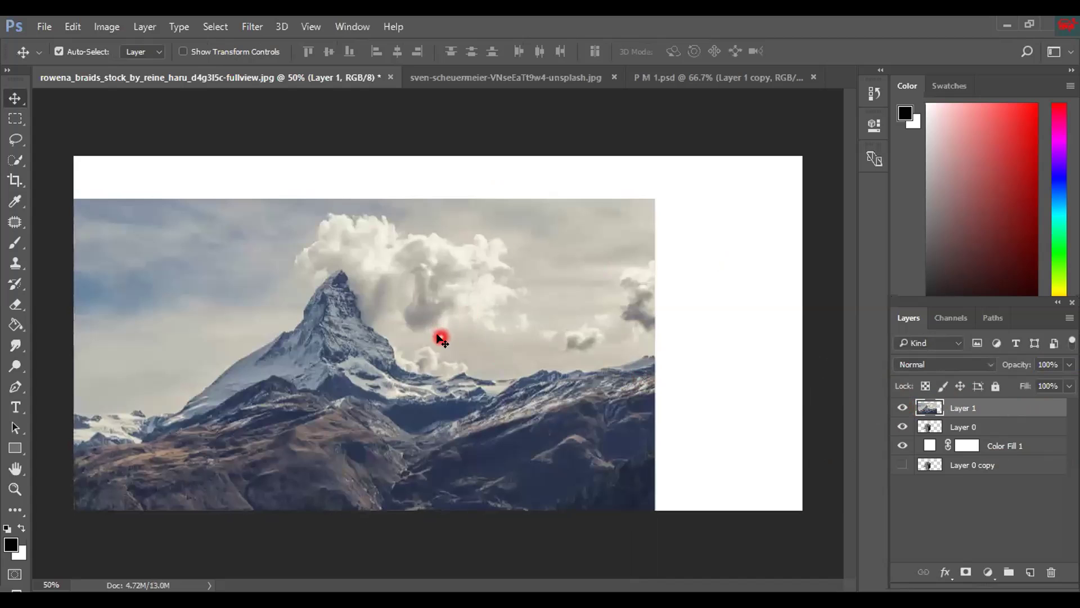
left_click(902, 407)
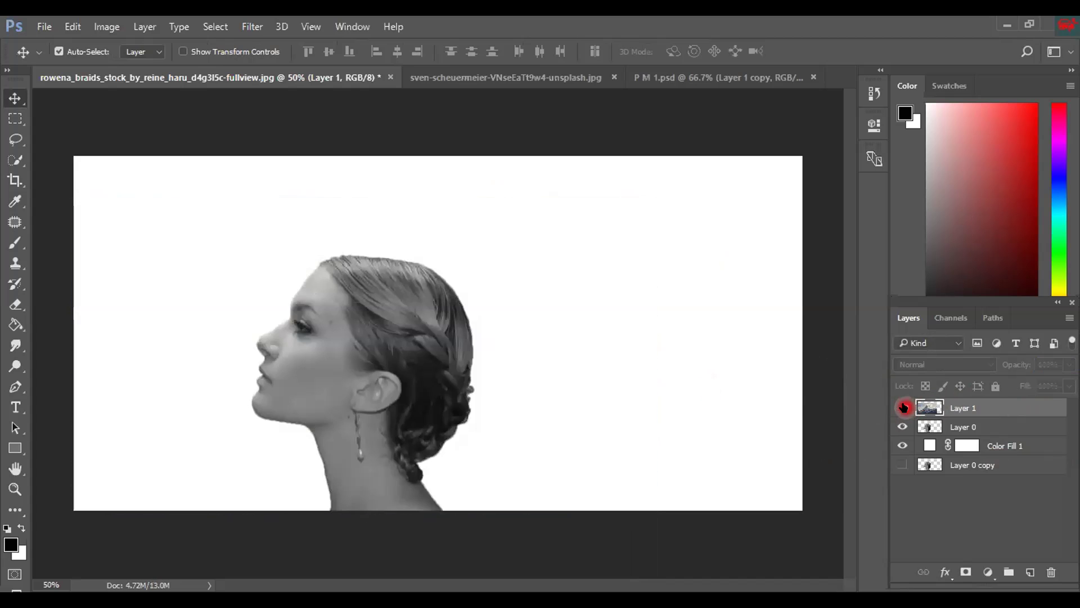
left_click(900, 407)
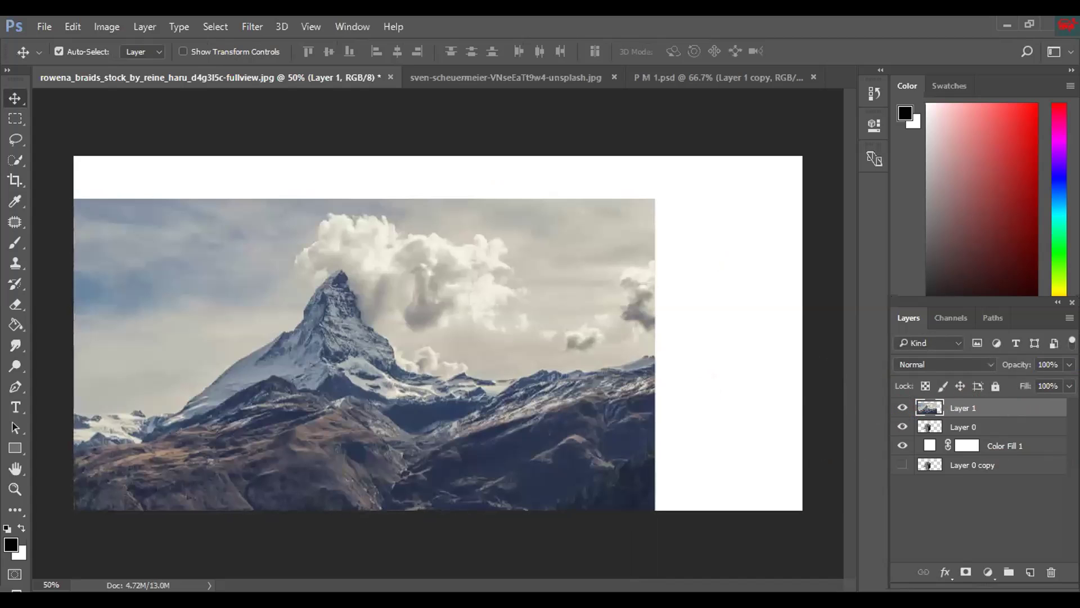
- Set the flipped mountain layer's opacity to 72% and move it slightly up and left so the peak meets the woman's hairline
left_click_drag(1069, 365, 1047, 383)
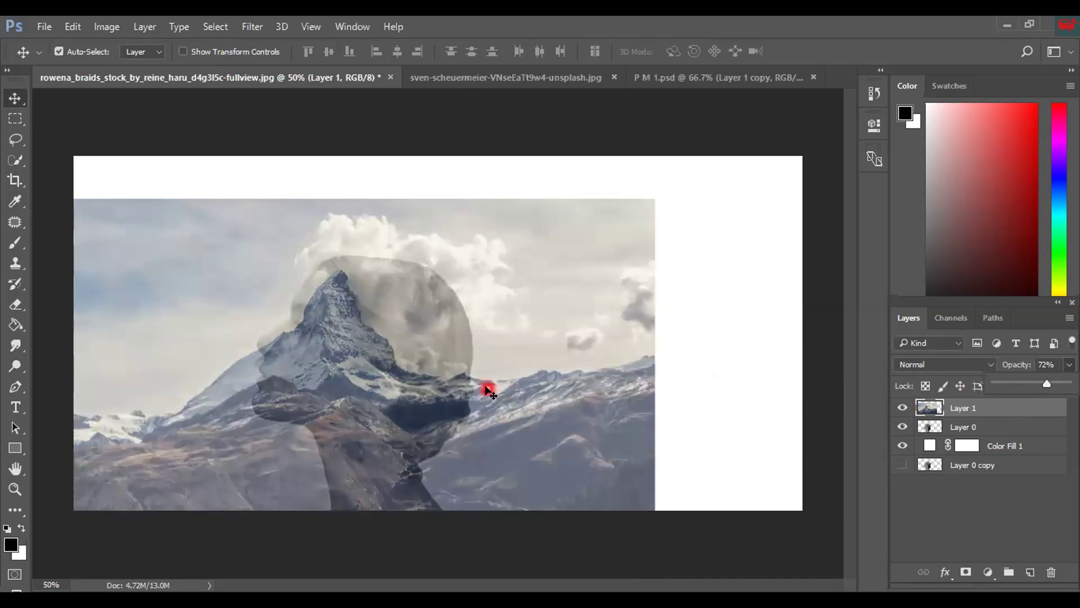
left_click_drag(543, 391, 529, 381)
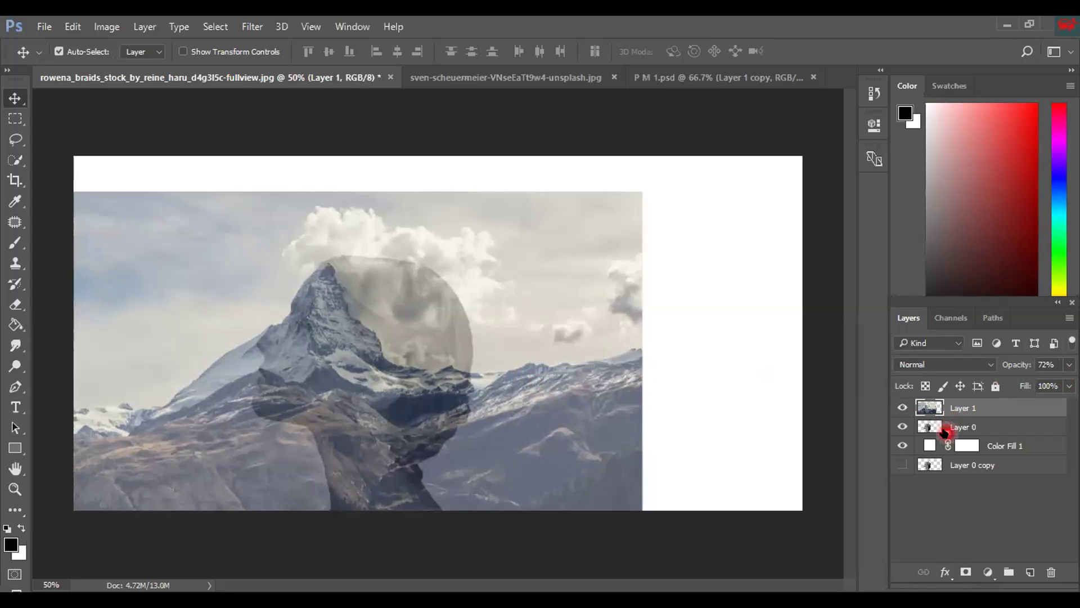
left_click(945, 426)
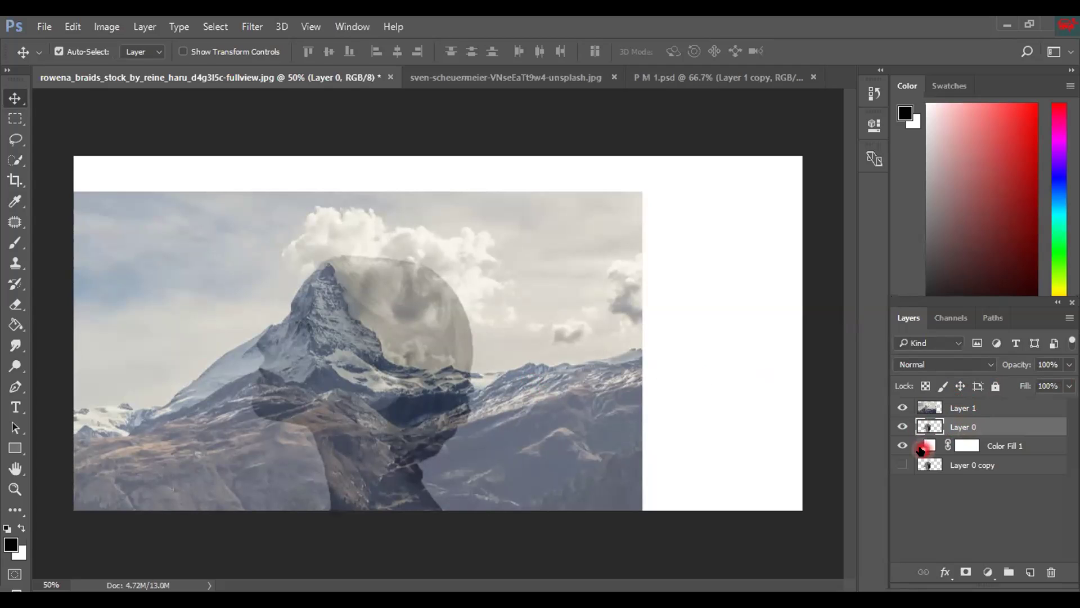
left_click(971, 410)
left_click(903, 407)
left_click(902, 407)
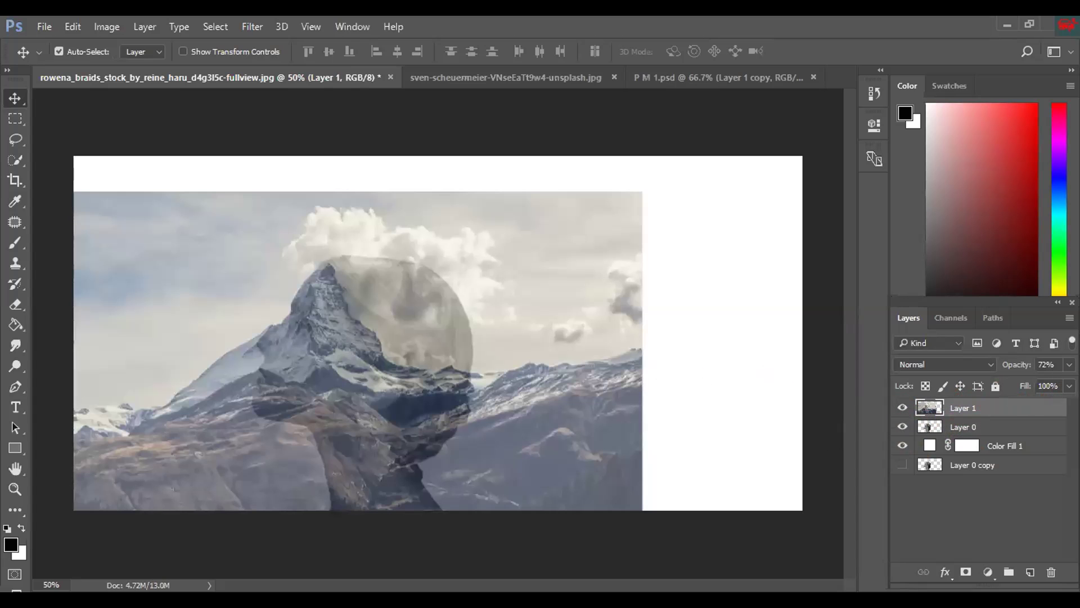
- Try 100% opacity on the mountain layer, and undo its recent opacity, position and flip changes
key("0")
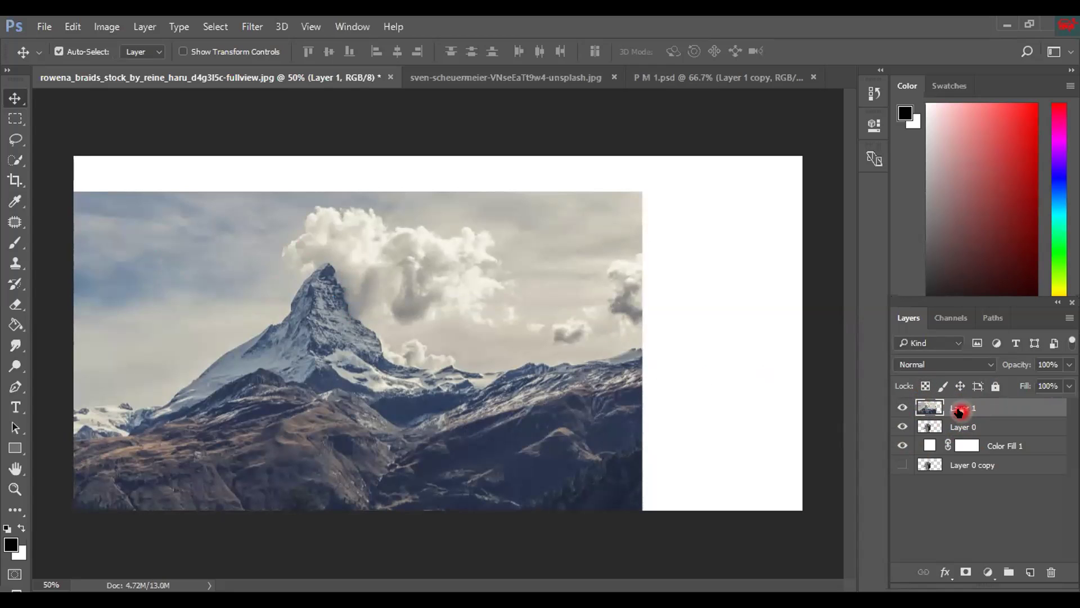
key("ctrl+alt+z")
key("ctrl+alt+z")
key("ctrl+alt+z")
key("ctrl+shift+z")
key("ctrl+shift+z")
- Flip the mountain layer horizontally and reposition it so the peak's slope follows the woman's forehead
left_click_drag(400, 314, 591, 336)
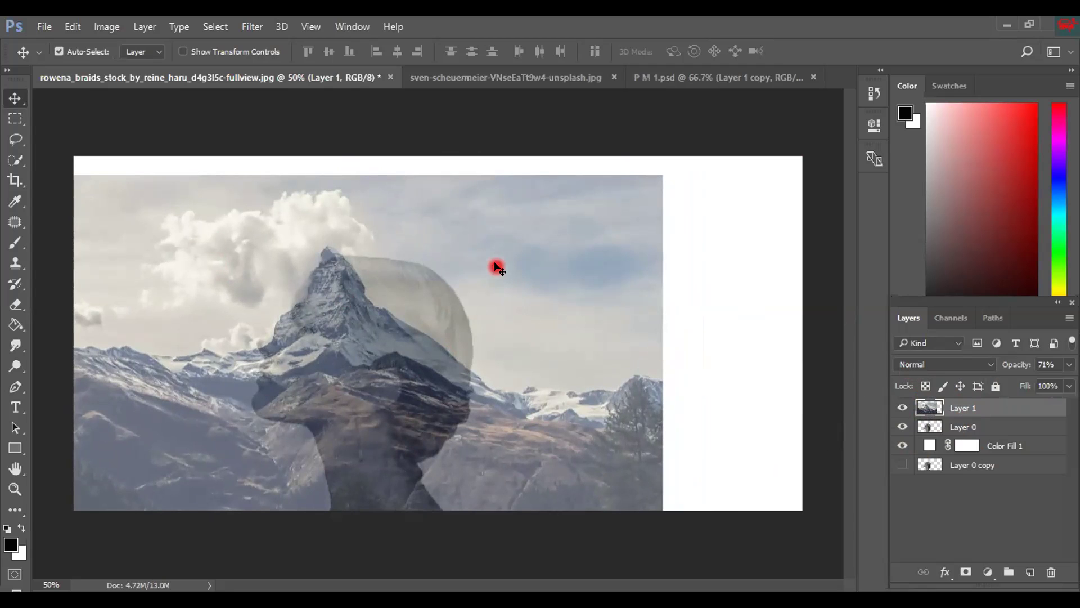
key("ctrl+t")
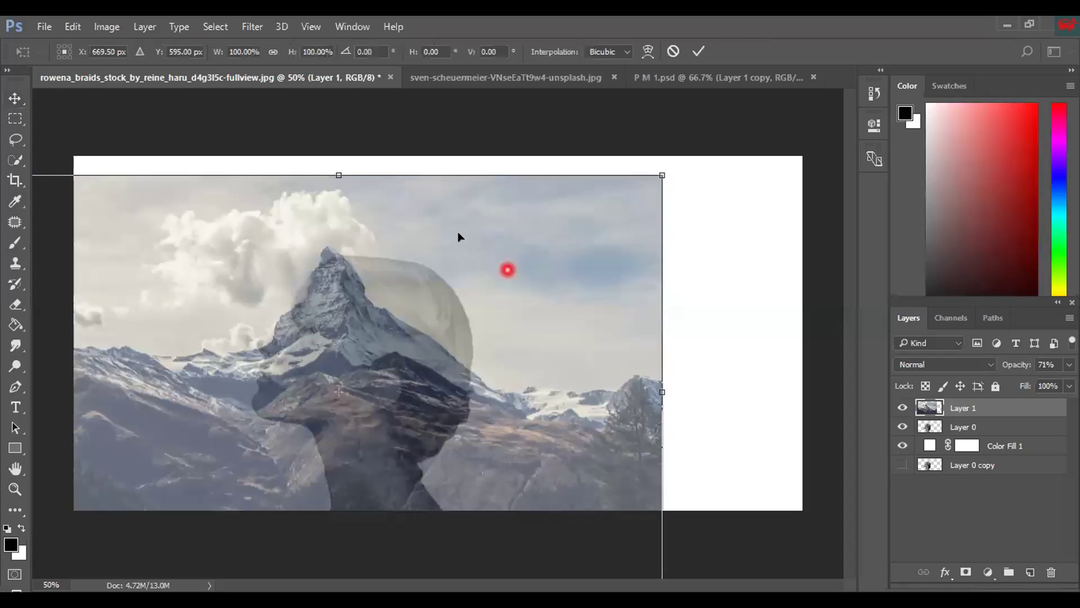
right_click(395, 226)
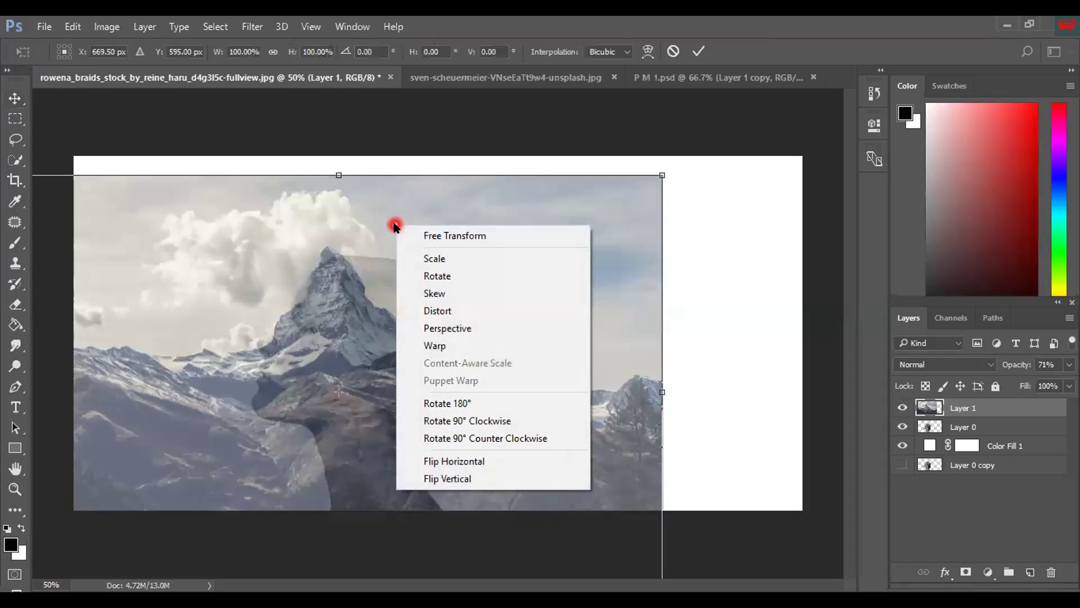
left_click(465, 459)
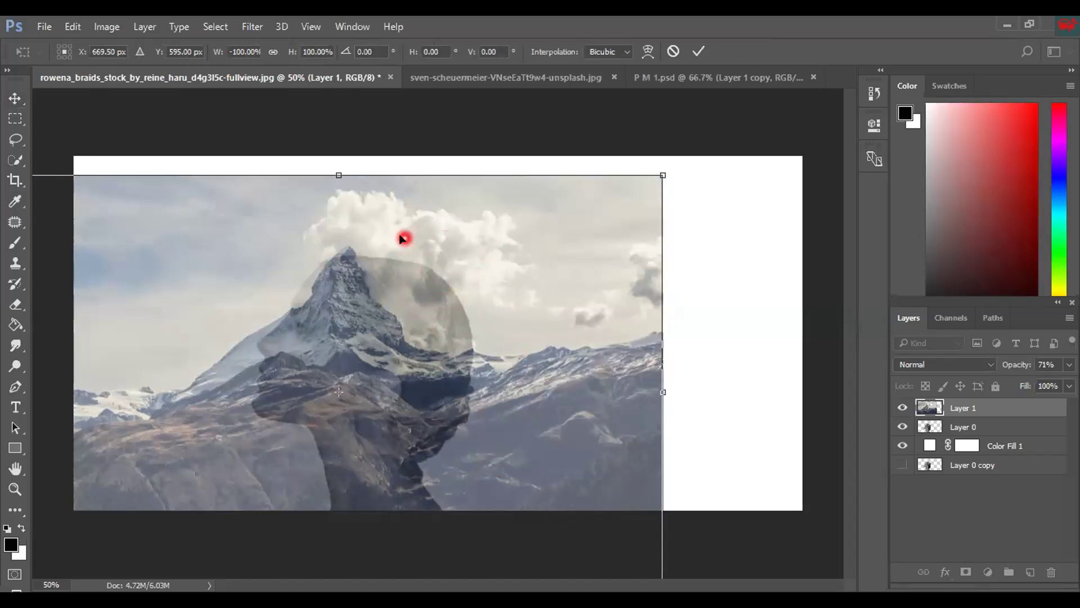
key("ctrl+z")
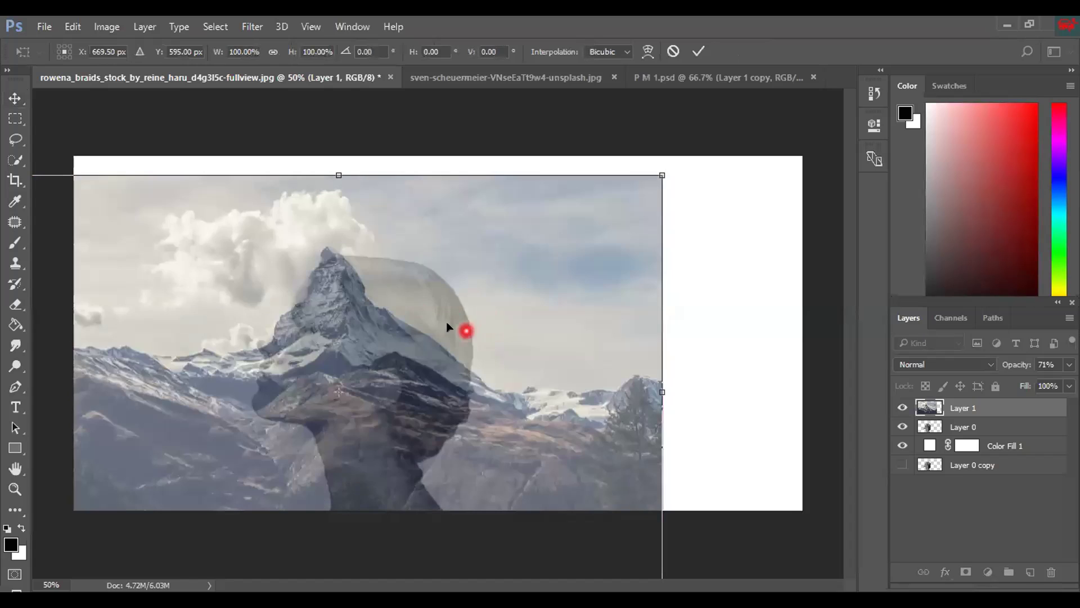
right_click(414, 306)
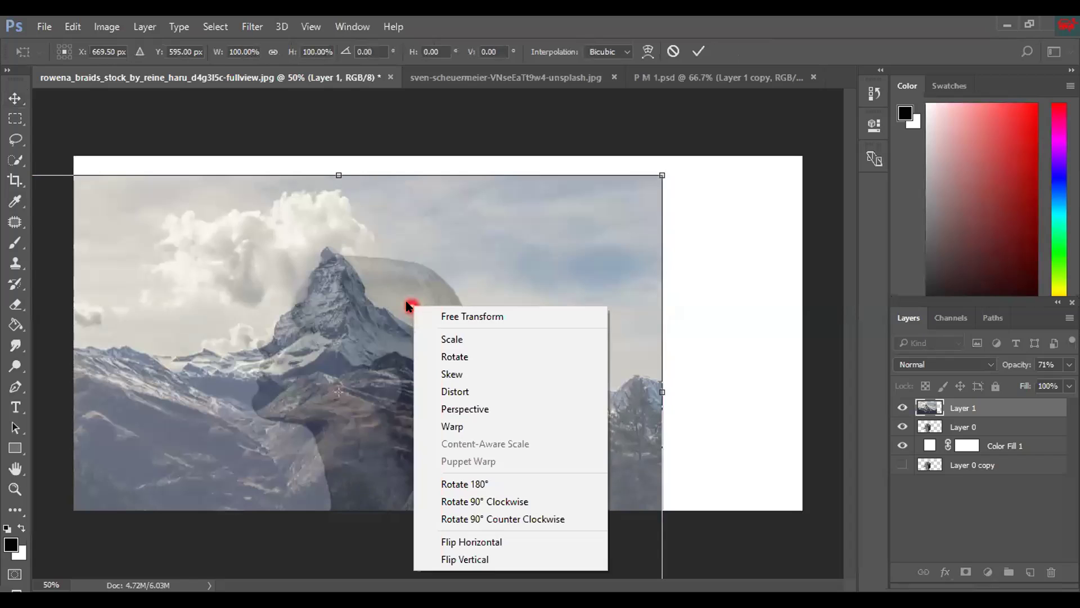
left_click(490, 543)
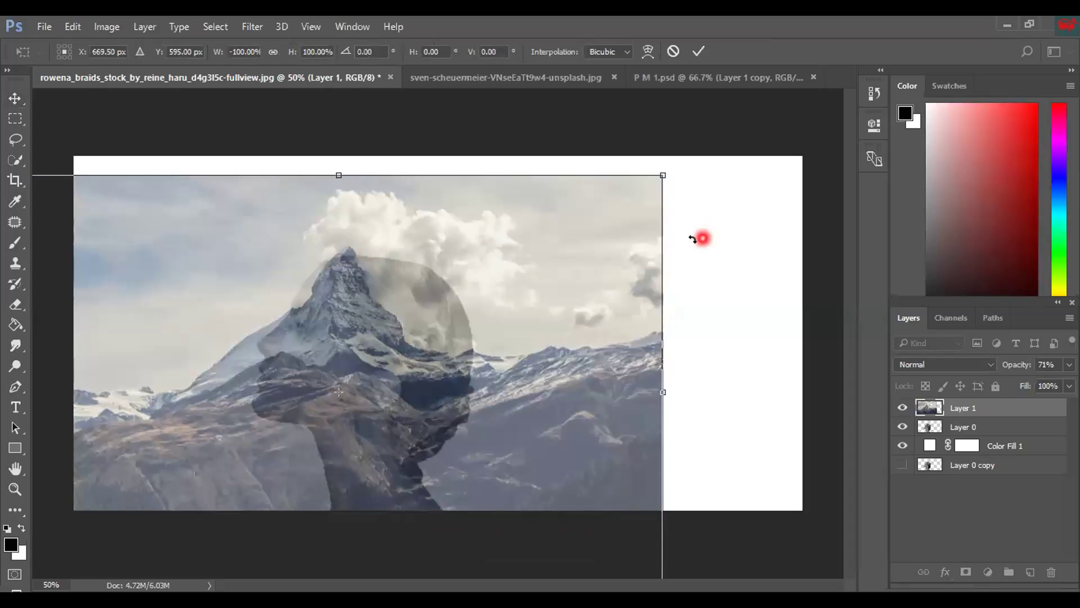
left_click_drag(508, 290, 487, 310)
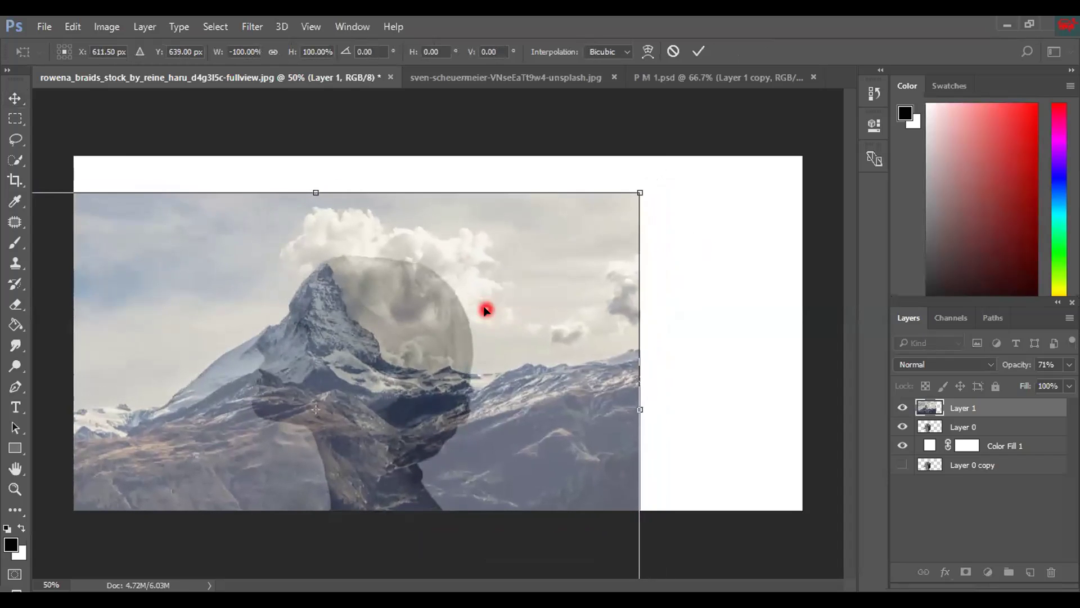
key("Return")
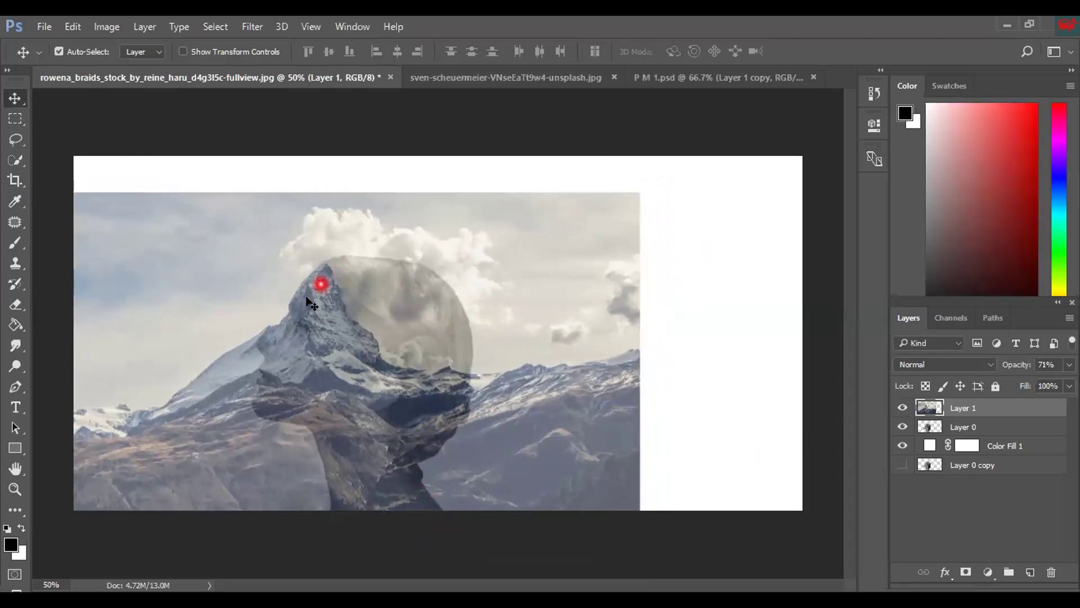
- Hide the mountain layer, select the woman's silhouette on Layer 0 with Quick Selection, and show and activate the mountain layer again
left_click(903, 407)
left_click(973, 428)
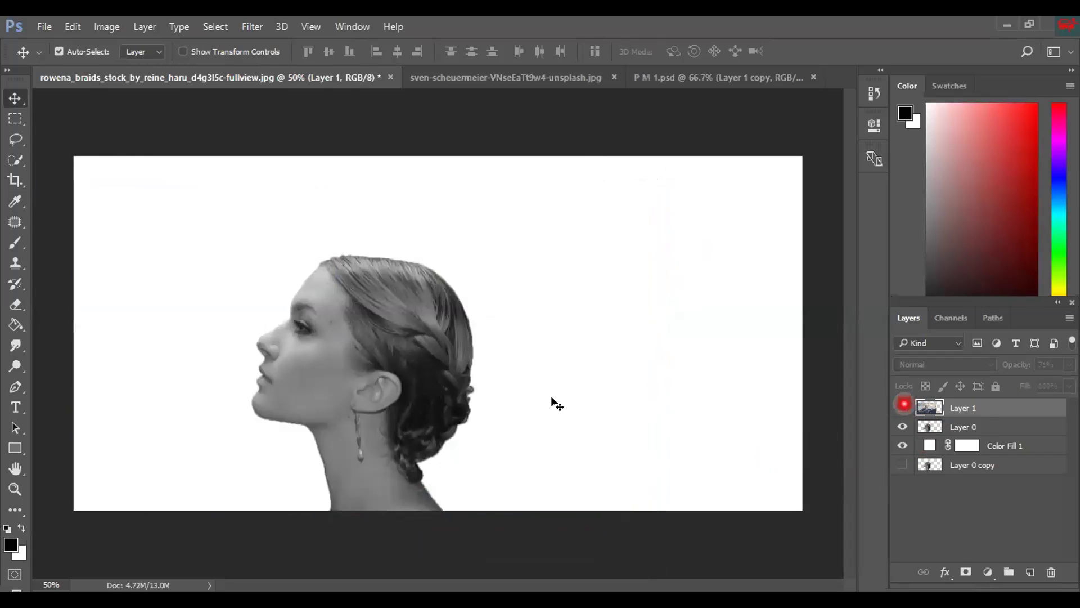
key("w")
mouse_move(311, 332)
left_mouse_down()
mouse_move(374, 366)
mouse_move(378, 339)
mouse_move(327, 394)
mouse_move(437, 419)
left_mouse_up()
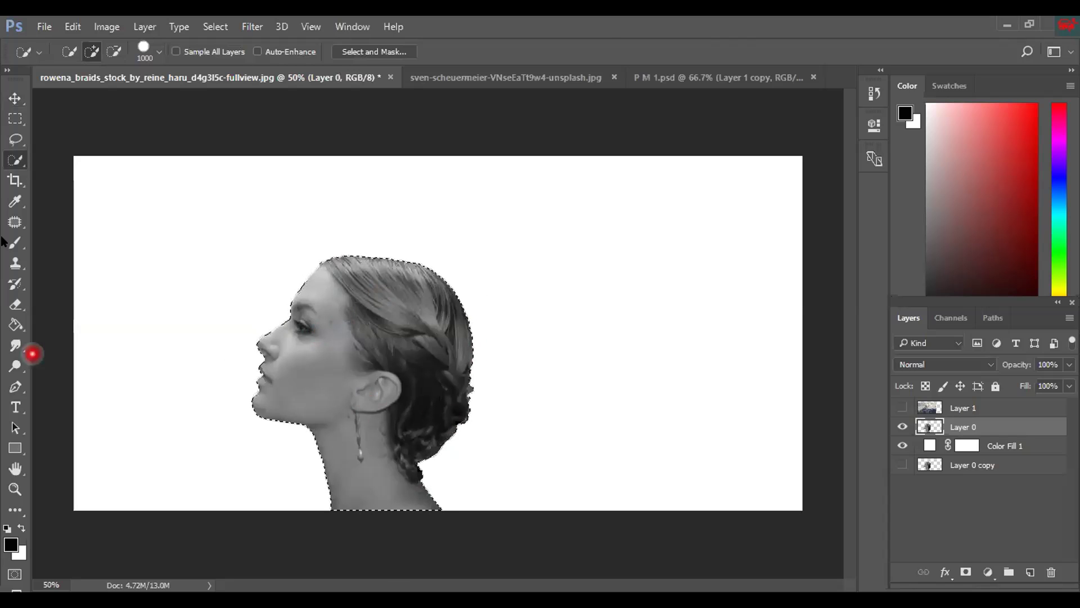
key("v")
left_click(934, 408)
left_click(902, 407)
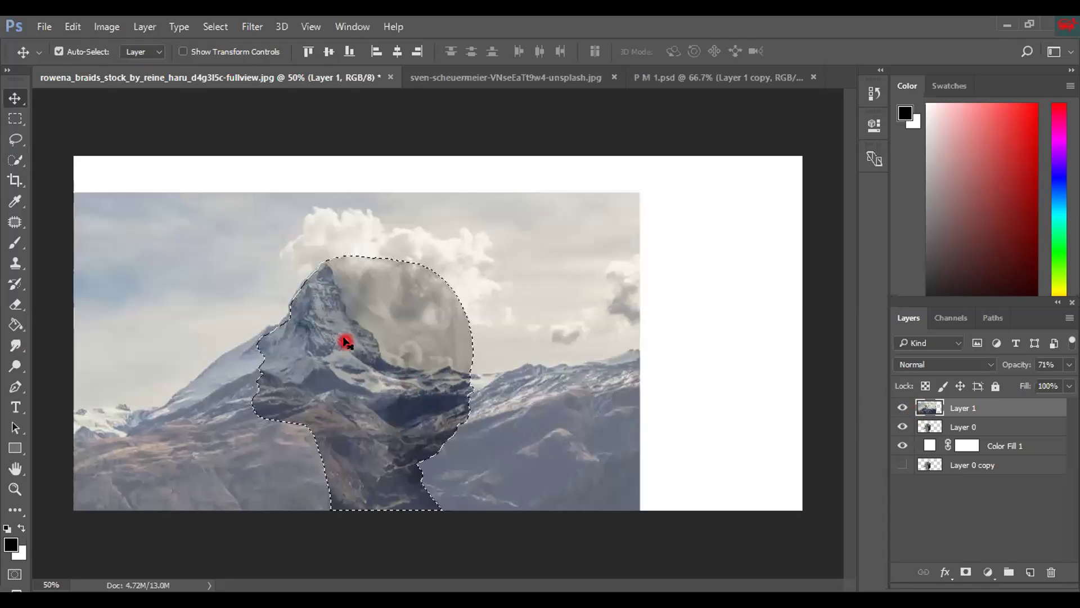
left_click(965, 572)
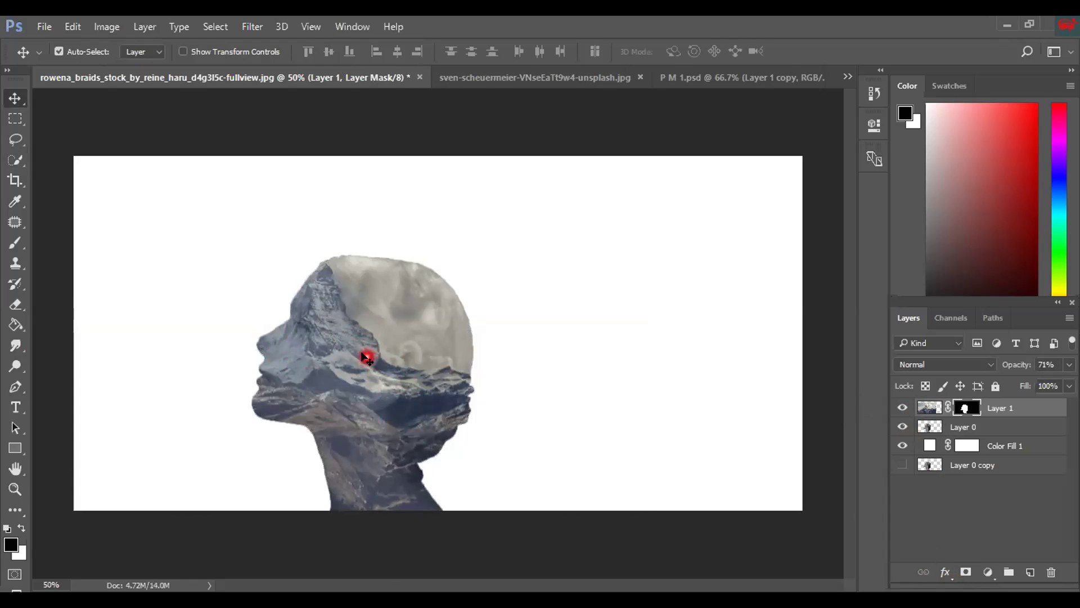
key("ctrl+z")
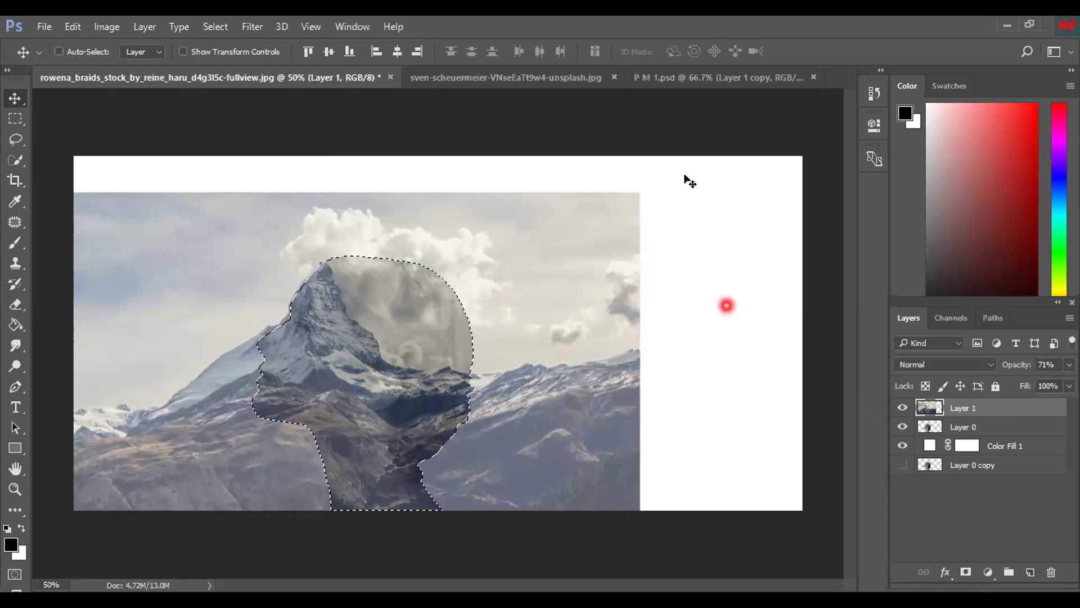
key("ctrl")
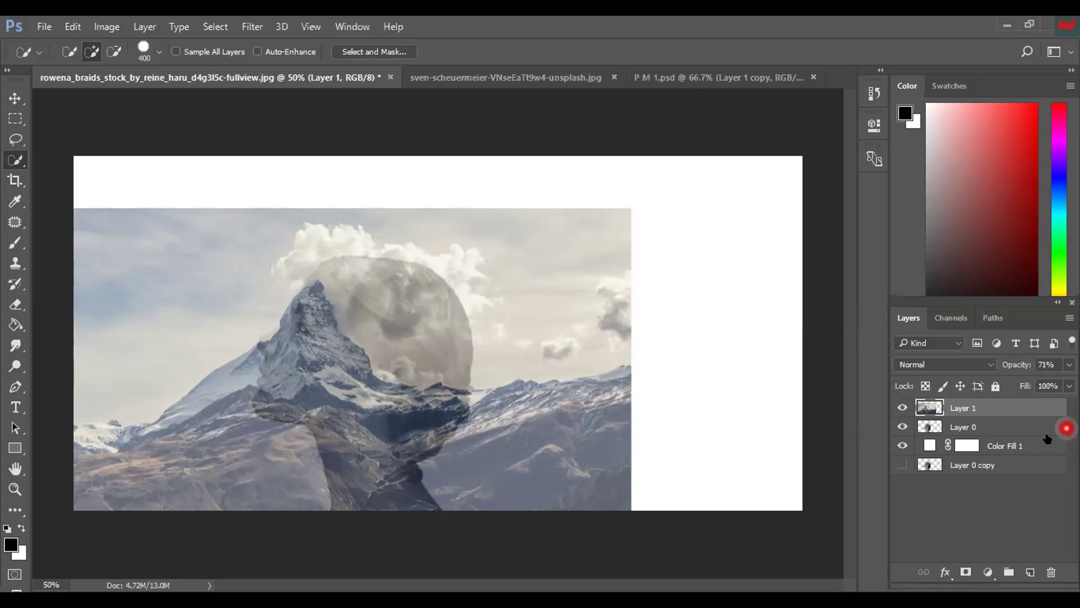
- Hide Layer 1 while selecting the woman's whole silhouette on Layer 0 with the Quick Selection tool, and show Layer 1 again
left_click(900, 406)
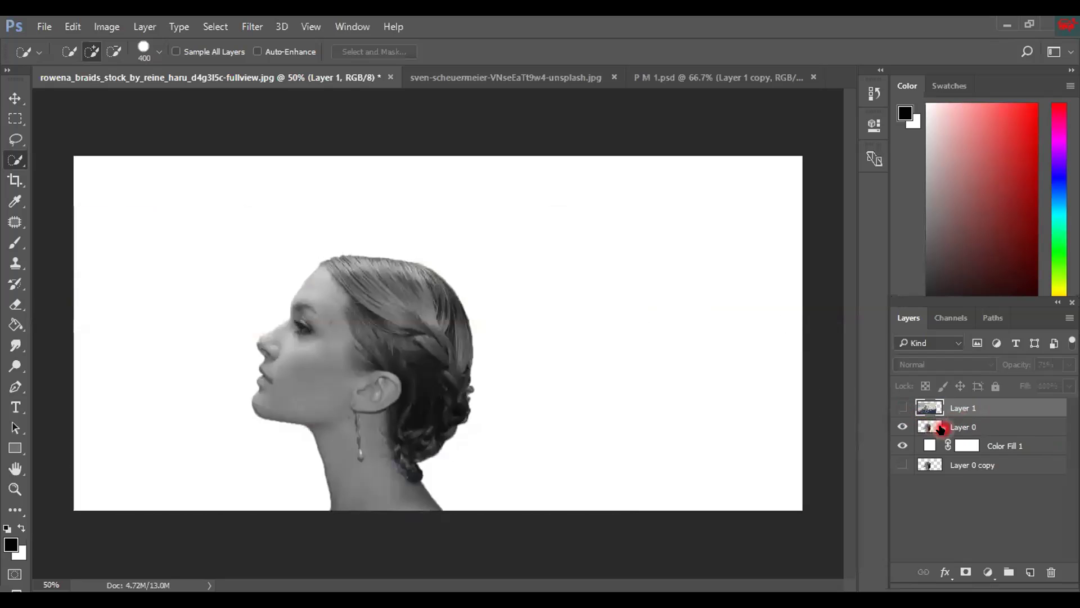
left_click(938, 427)
left_click_drag(321, 364, 362, 371)
left_click(902, 408)
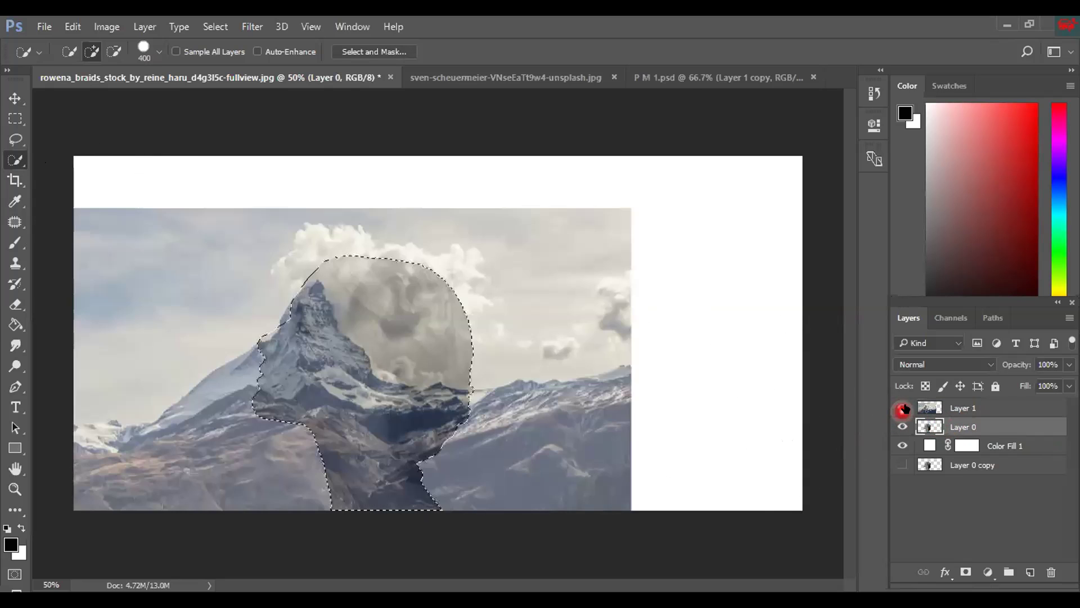
- Add a layer mask to Layer 1 from the selection to confine the mountain image to the woman's silhouette
left_click(966, 409)
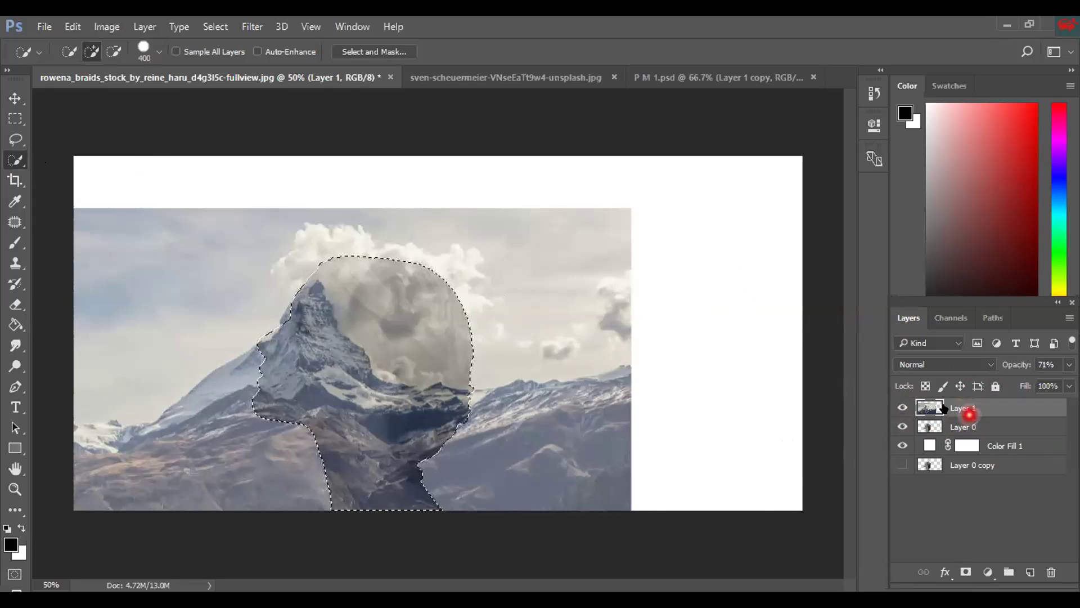
left_click(902, 407)
left_click(902, 407)
left_click(966, 572)
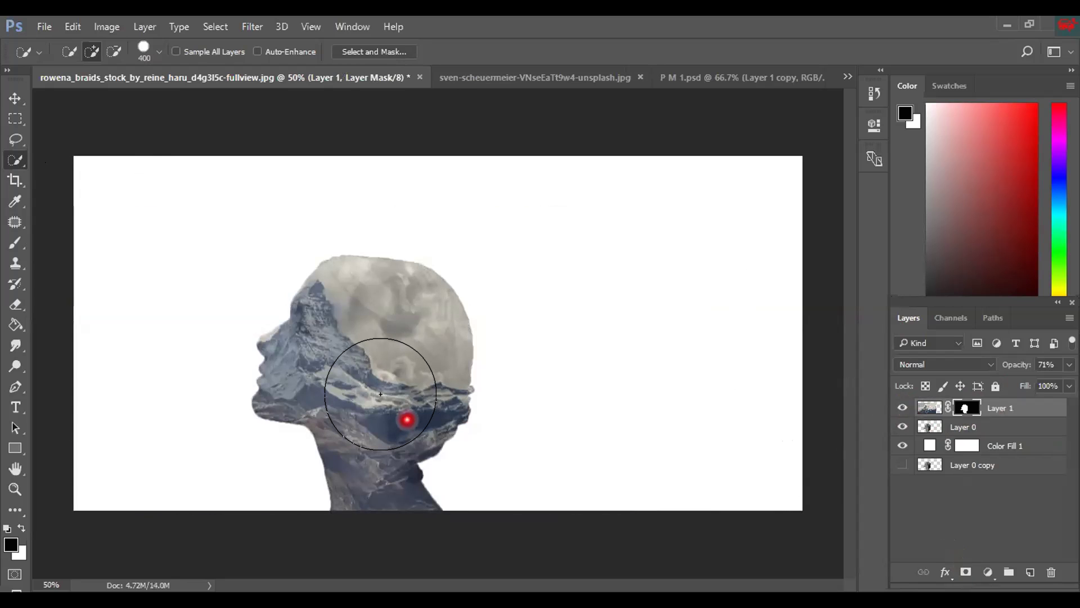
- Duplicate the masked mountain layer, Layer 1, together with its mask
left_click(930, 407)
left_click(966, 406)
left_click(1017, 401)
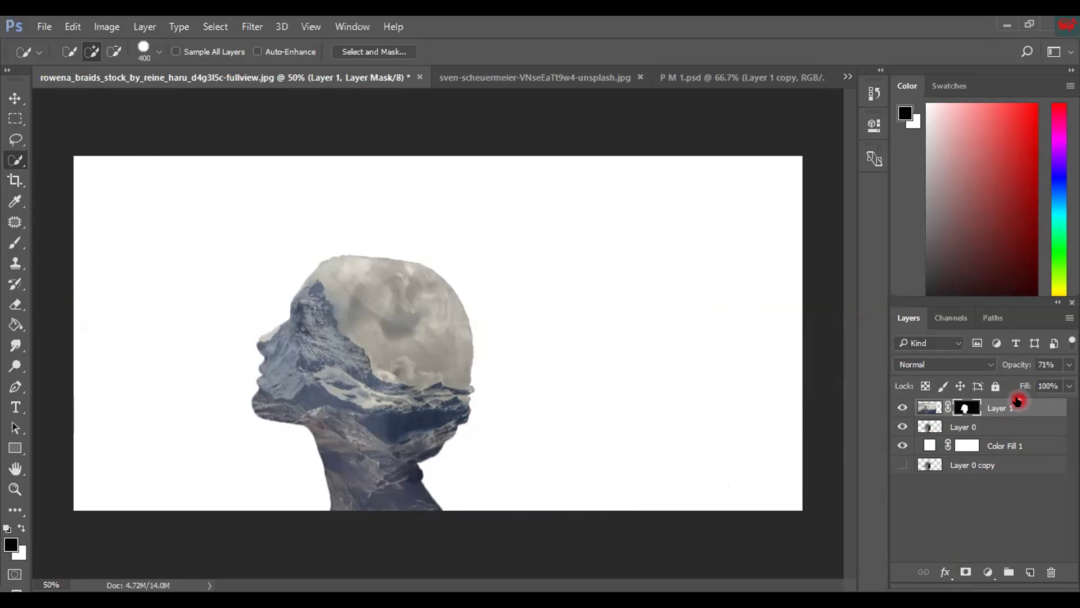
key("ctrl+j")
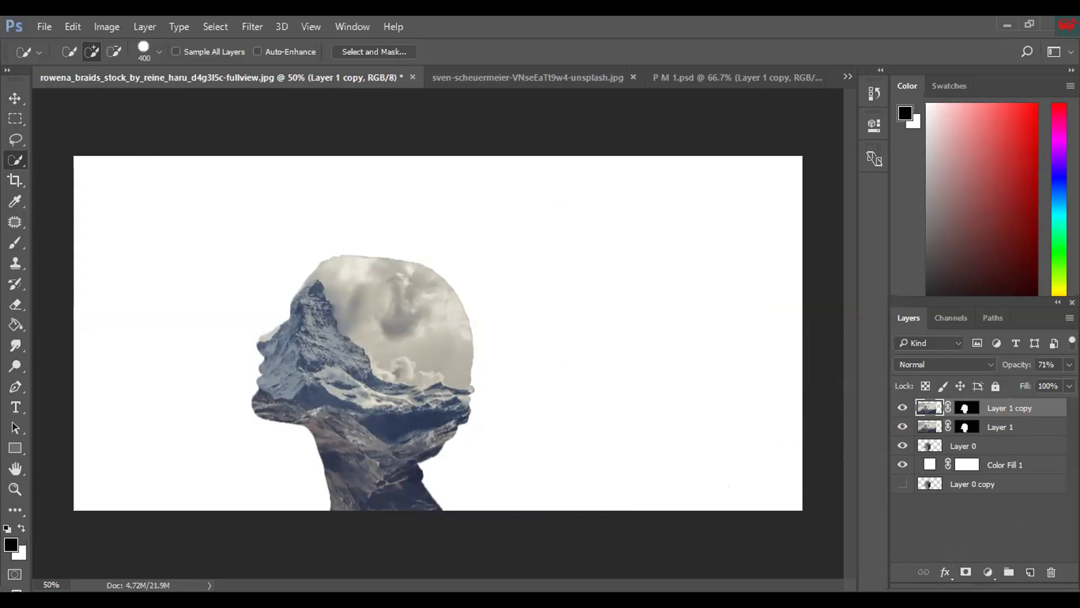
- Switch to the P M 1.psd document and examine its layers, from the background colour to the mountain copies, and their blend modes
key("ctrl+shift+Tab")
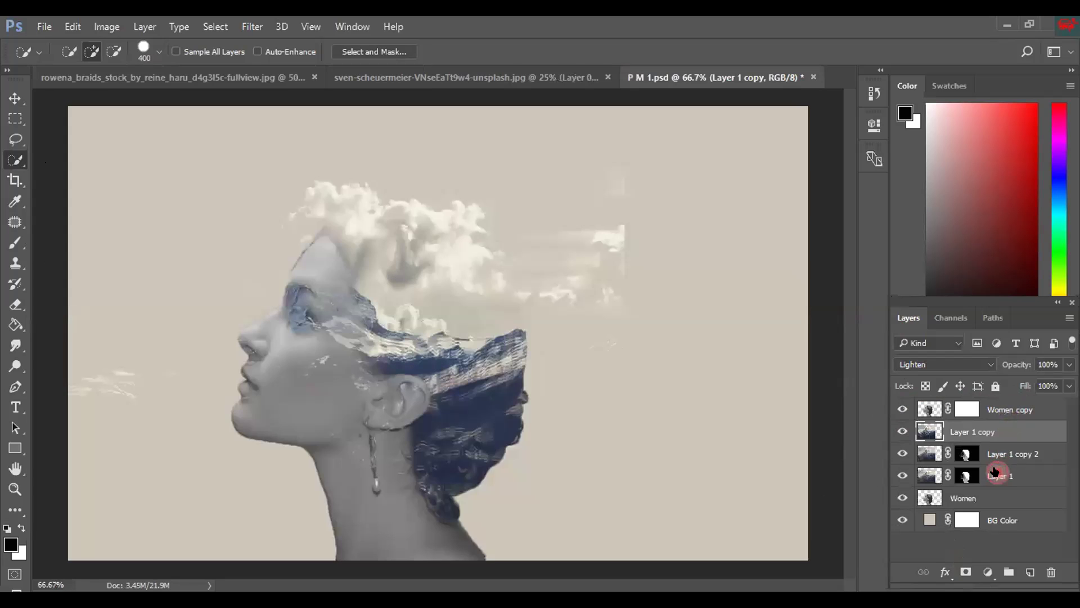
left_click(996, 474)
left_click(998, 453)
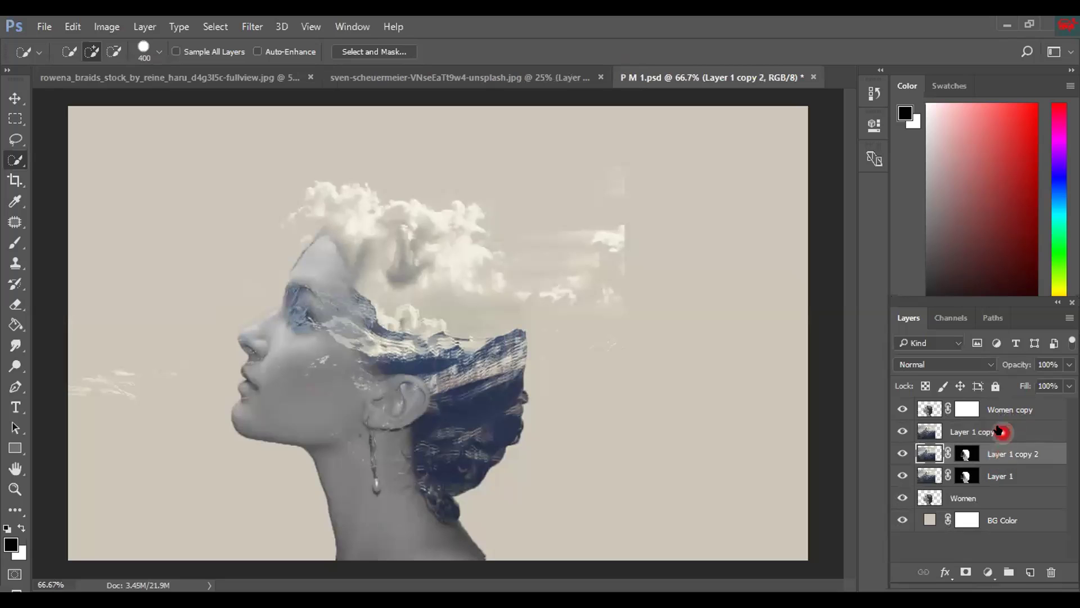
left_click(1000, 429)
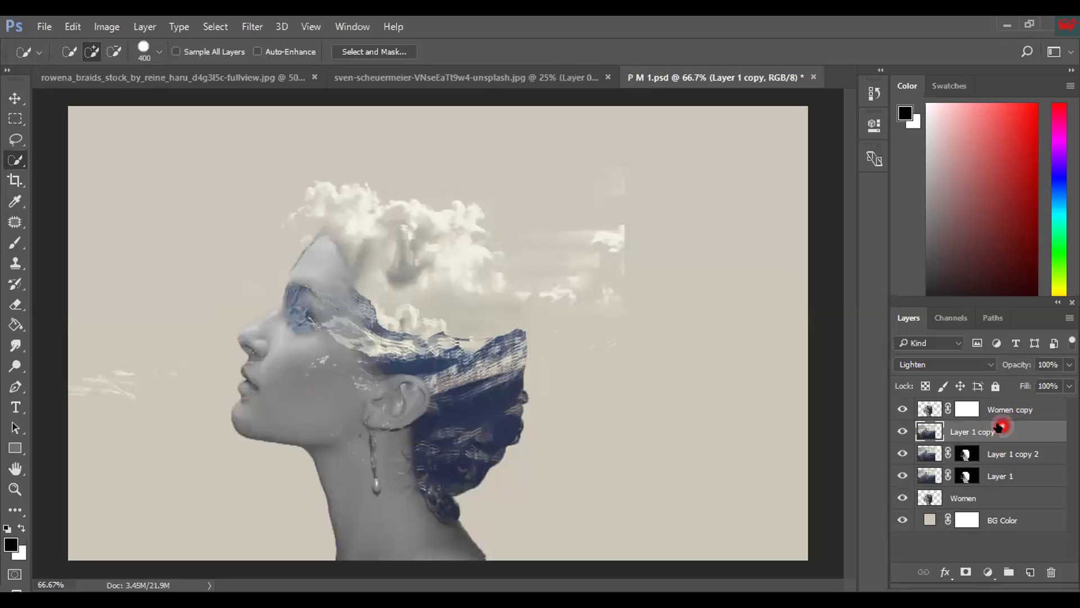
left_click(994, 497)
left_click(988, 517)
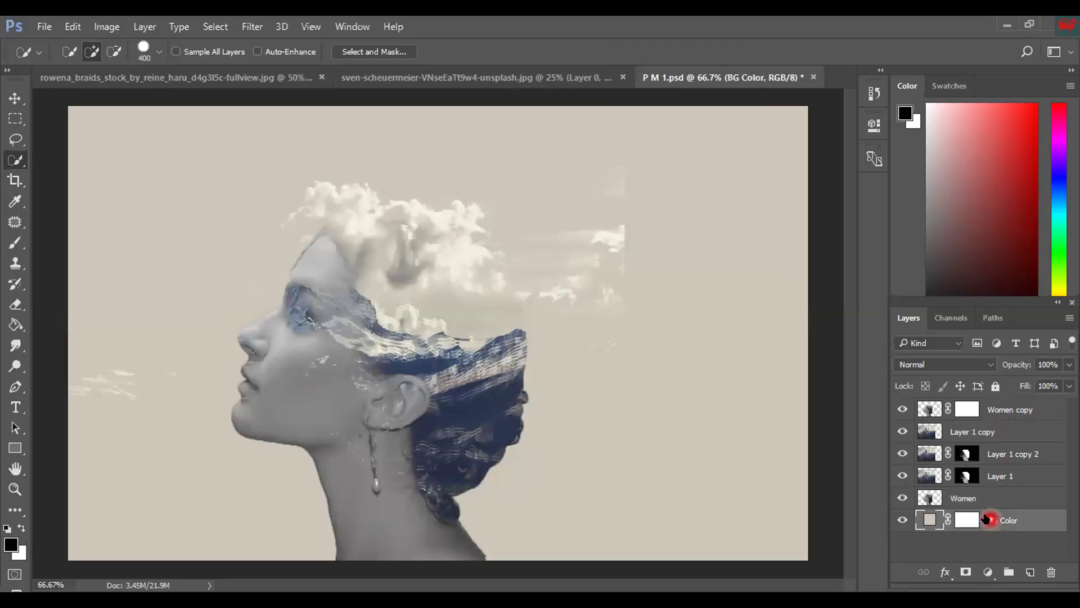
left_click(988, 431)
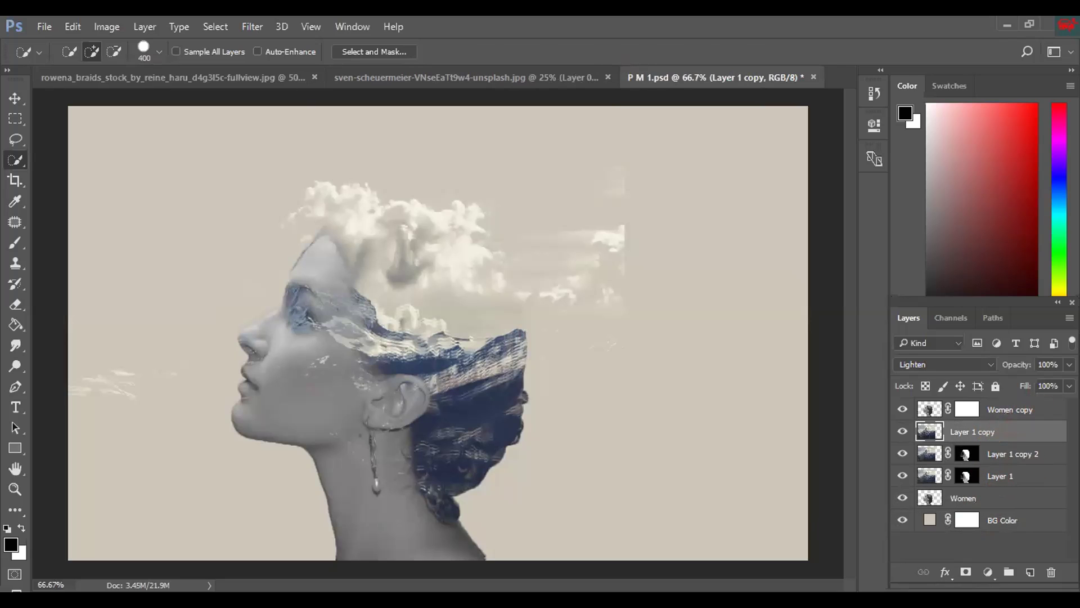
- Return to the rowena_braids_stock document and delete the mask of Layer 1 copy without applying it
left_click(286, 77)
key("7")
key("1")
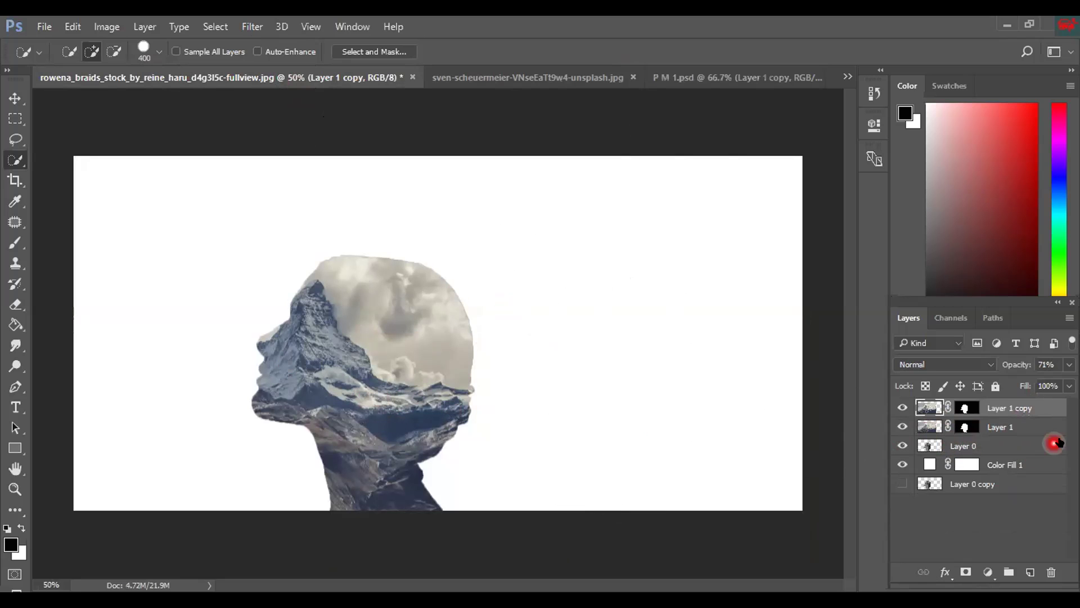
left_click(967, 409)
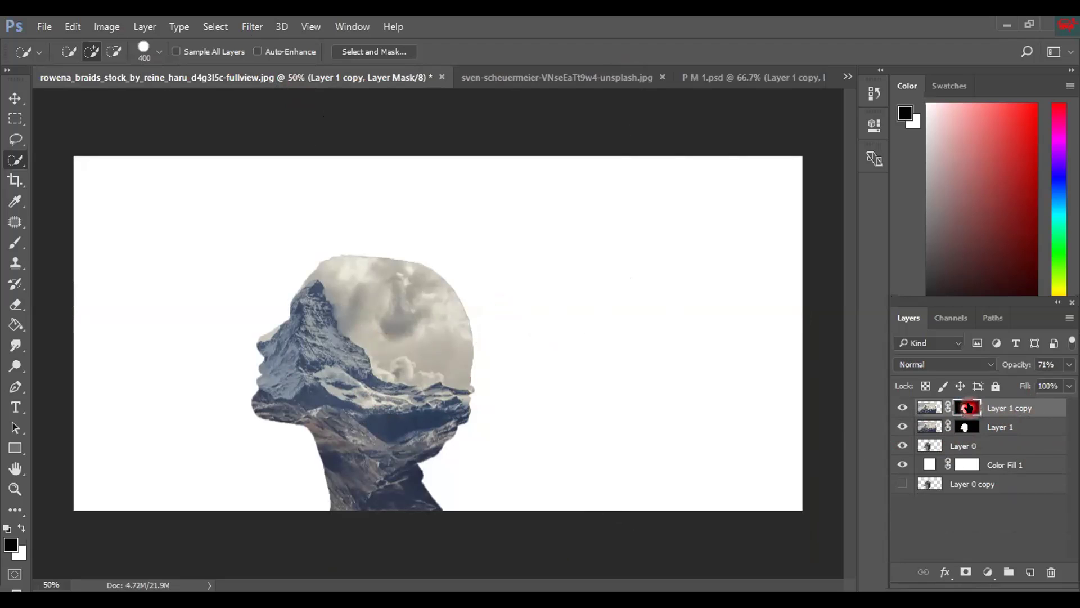
left_click_drag(966, 409, 1049, 571)
left_click(618, 248)
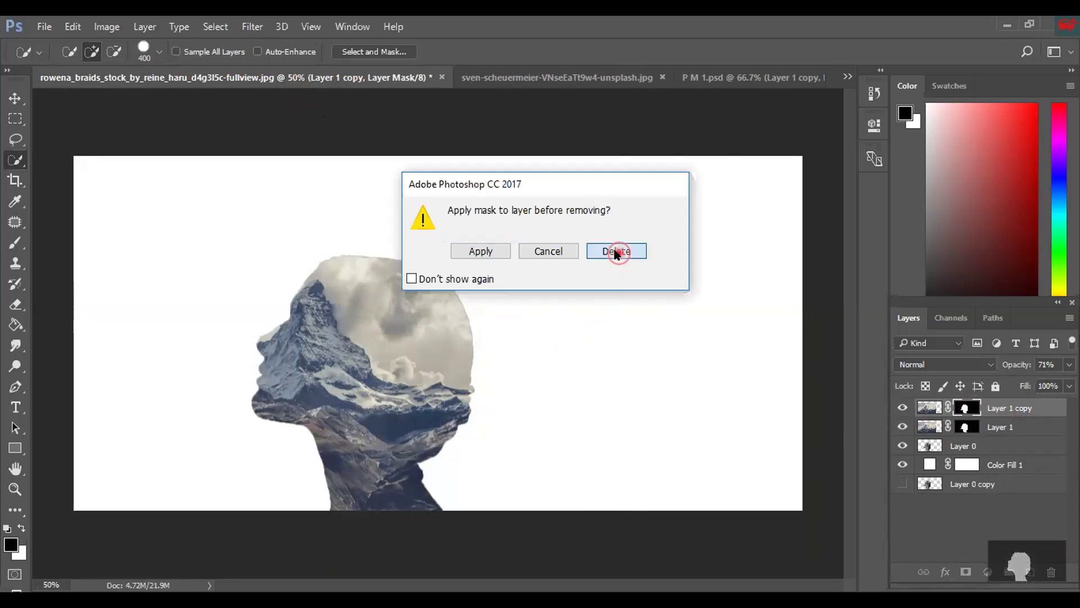
left_click(901, 409)
left_click(901, 410)
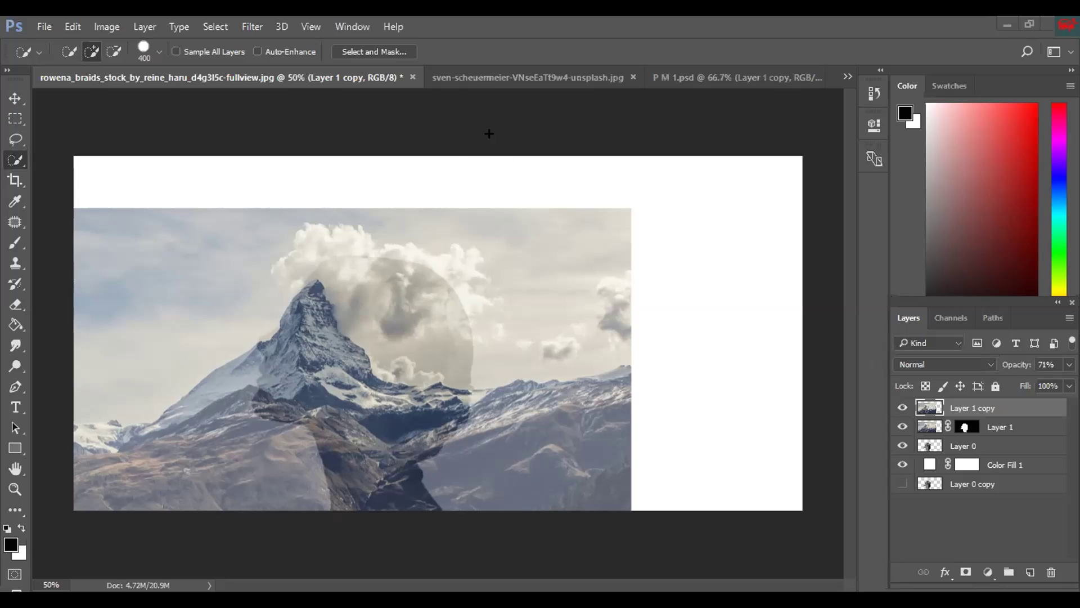
- Set the blend mode of Layer 1 copy to Lighten
left_click(983, 364)
left_click(989, 367)
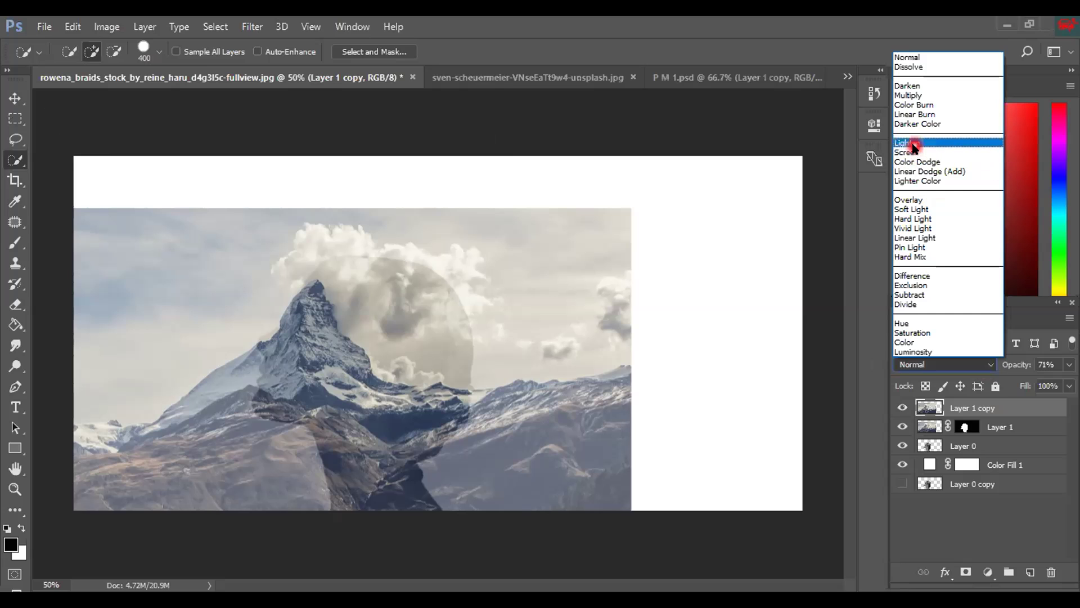
left_click(913, 143)
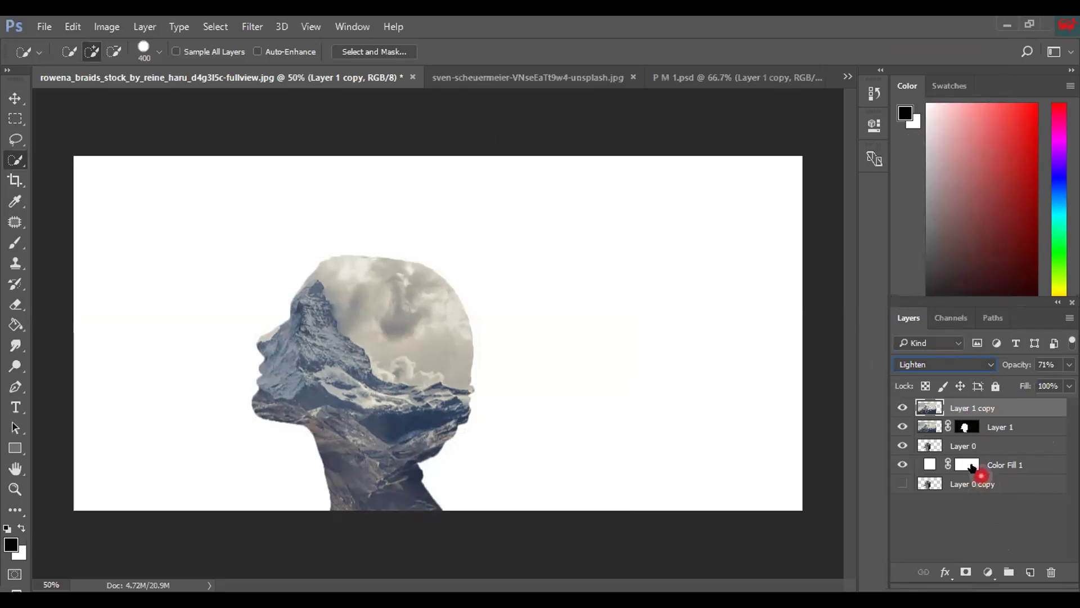
- Show Layer 0 copy at the front of the layer stack and set its blend mode to Lighten
left_click(901, 483)
left_click(984, 483)
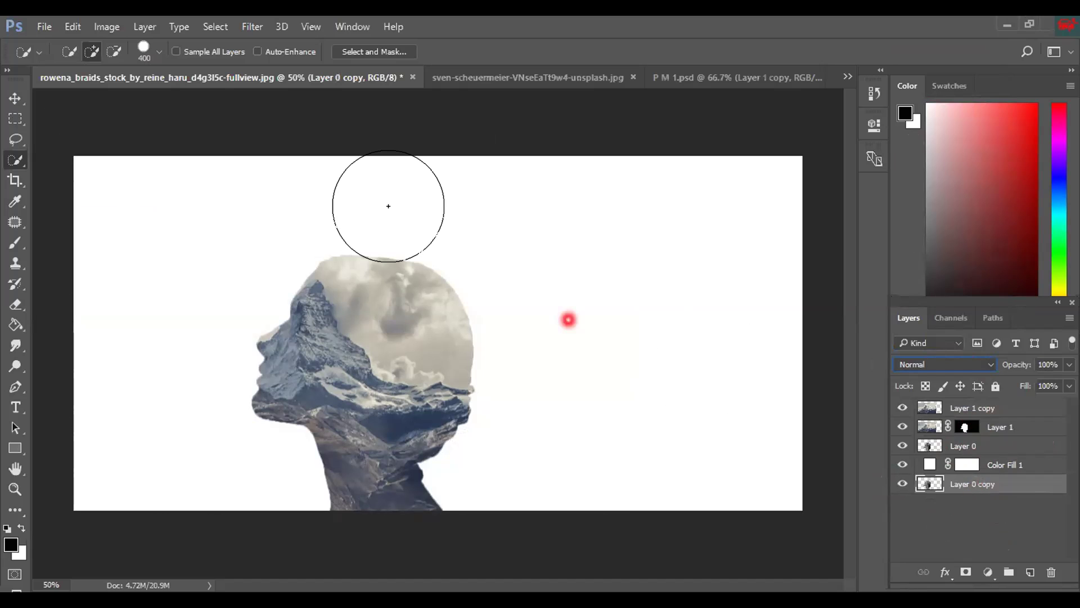
left_click(141, 27)
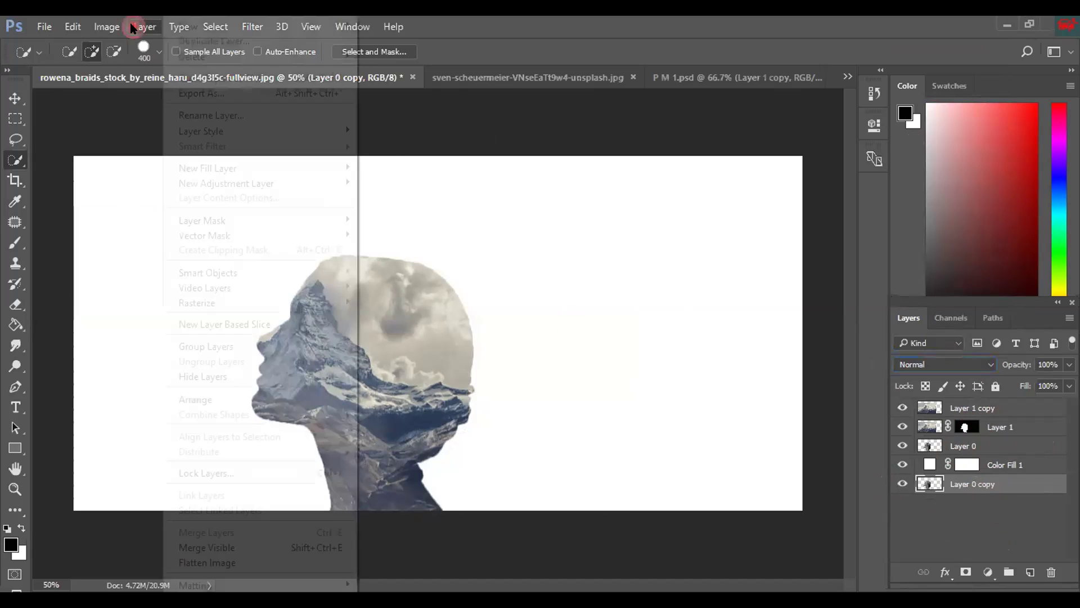
mouse_move(267, 397)
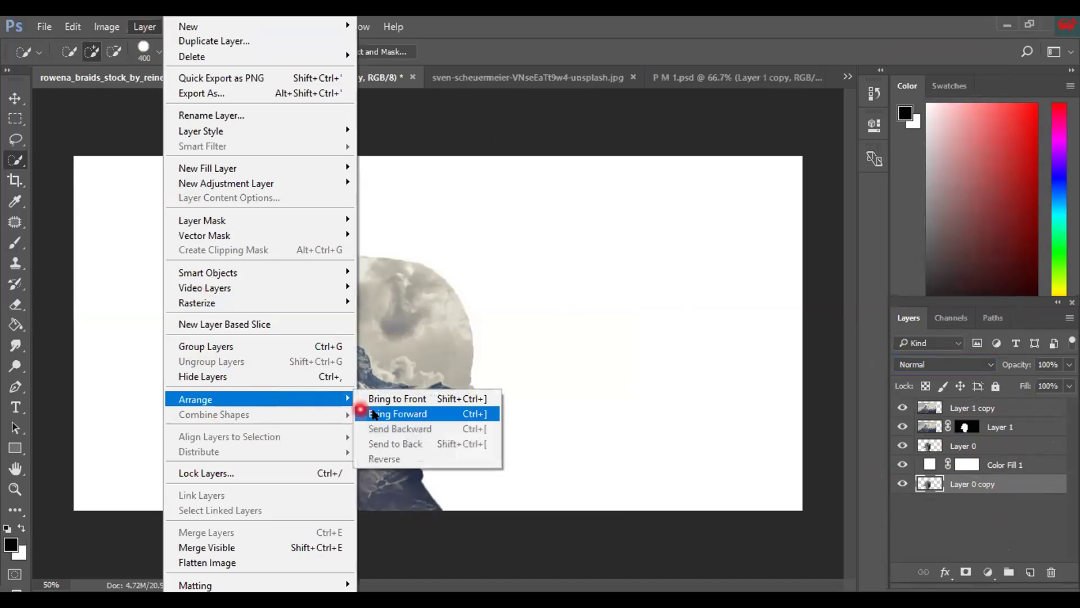
left_click(418, 400)
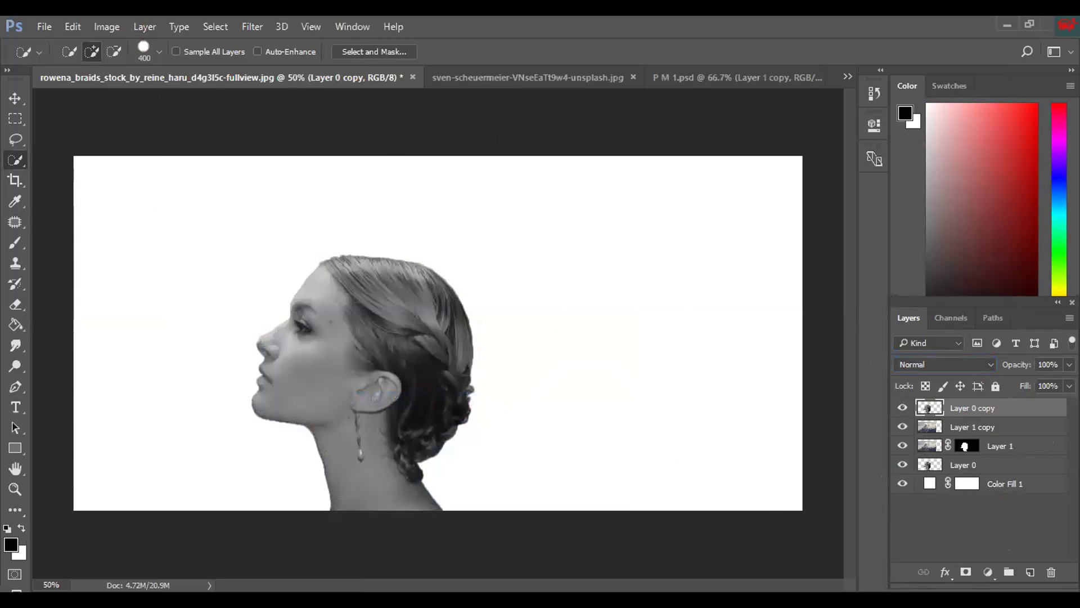
left_click(979, 364)
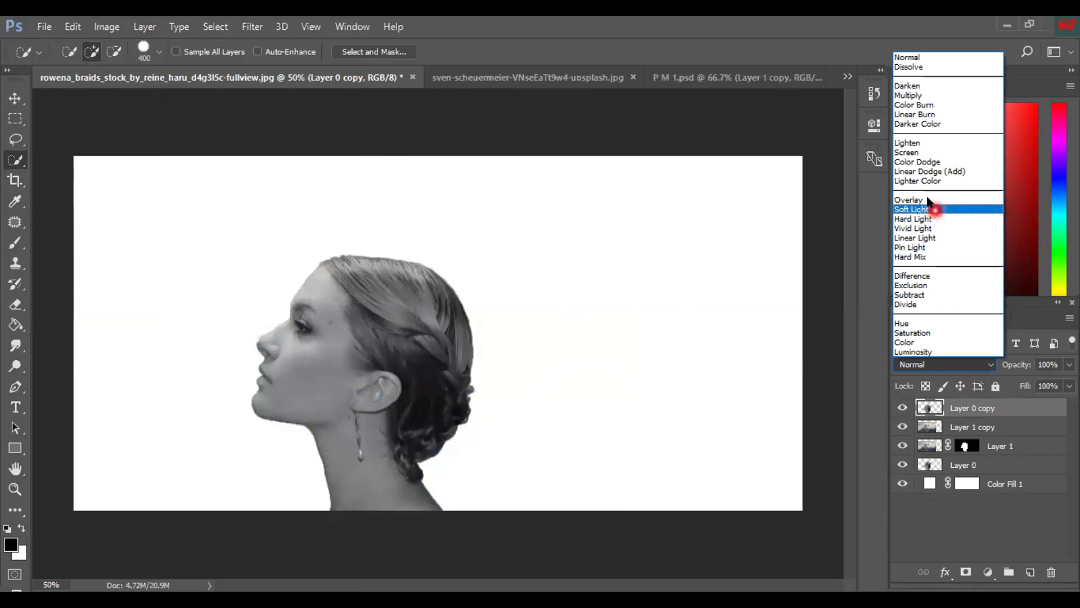
left_click(930, 137)
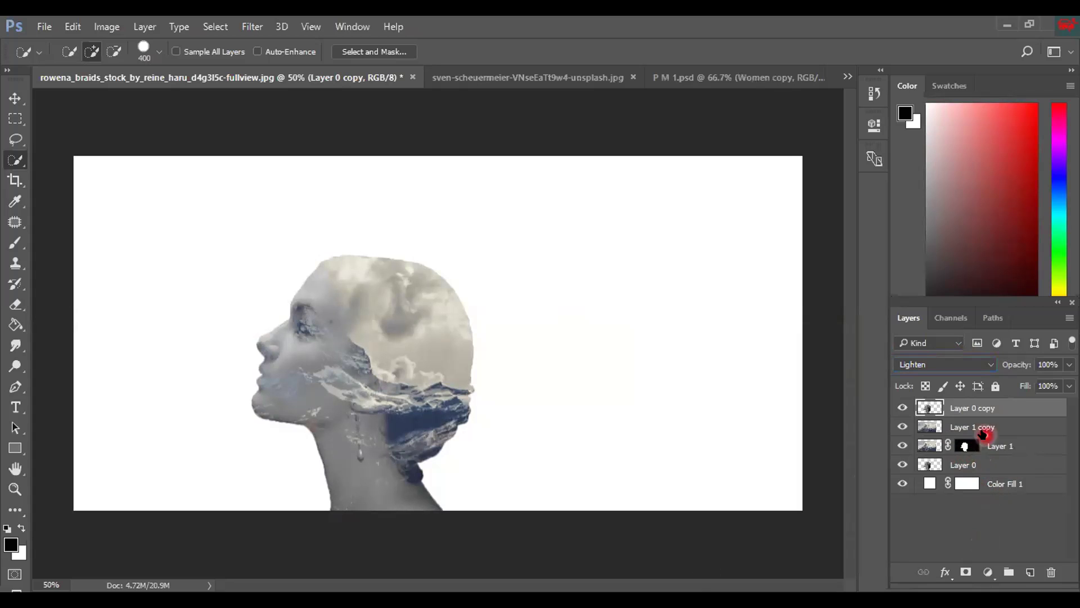
- Toggle the visibility of the Color Fill 1 background to compare the composite with and without it
left_click(993, 483)
left_click(903, 483)
left_click(903, 484)
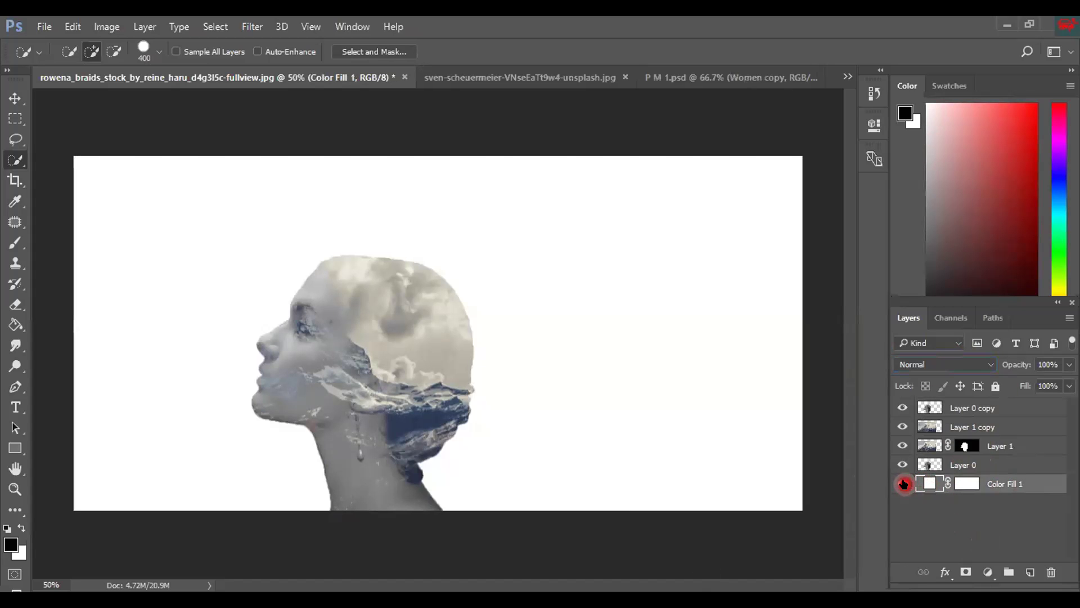
left_click(902, 483)
left_click(902, 483)
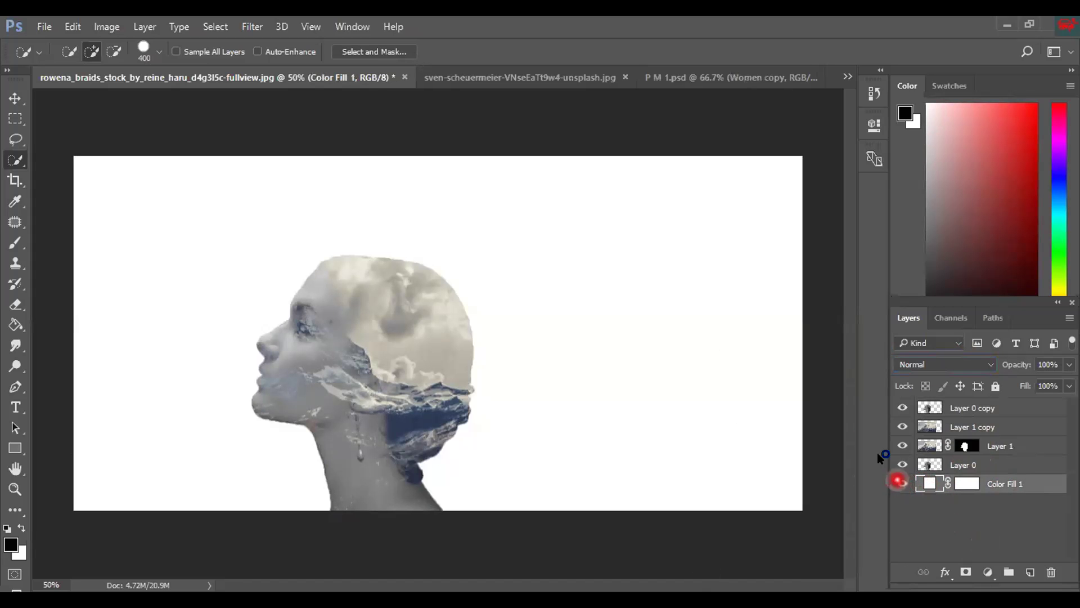
- Crop the canvas tighter around the woman's head, trimming both sides and the upper edge
key("ctrl+minus")
left_click(15, 180)
left_click_drag(682, 335, 621, 326)
left_click_drag(449, 217, 439, 224)
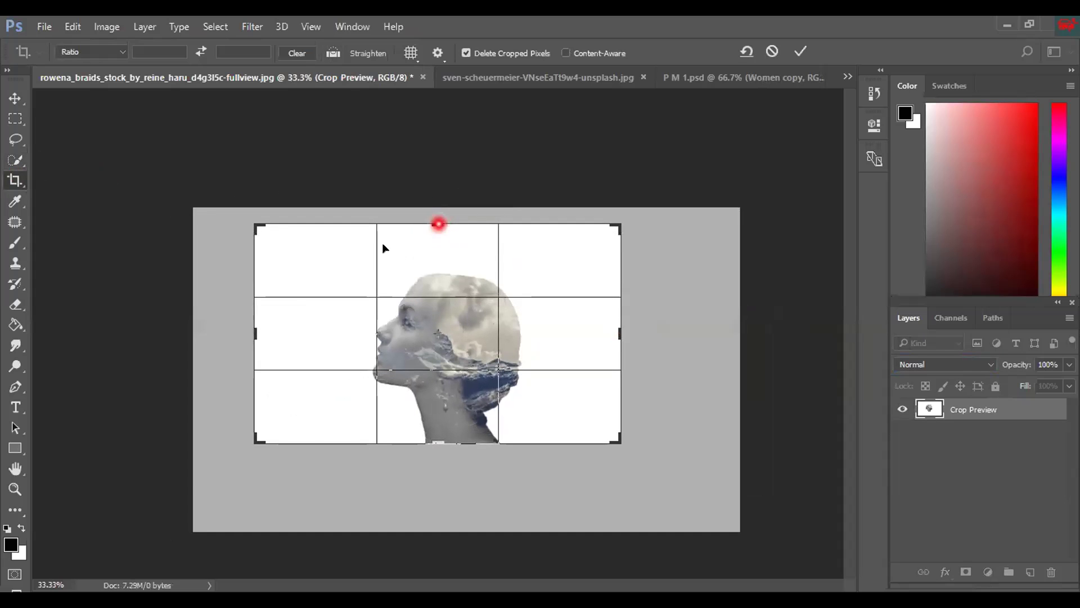
left_click_drag(258, 330, 272, 337)
key("Return")
key("ctrl+plus")
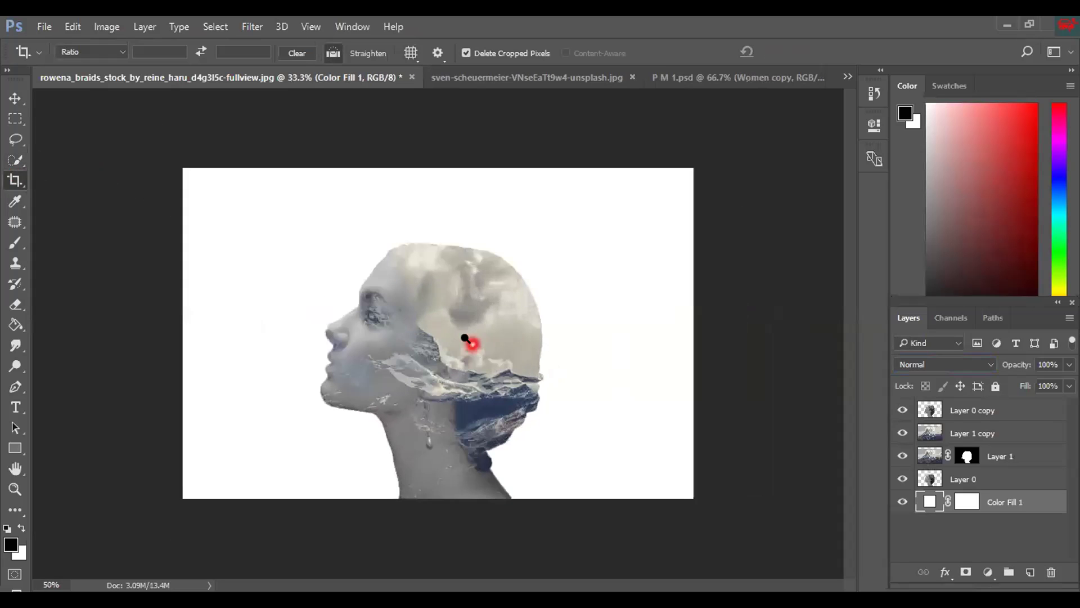
key("ctrl+plus")
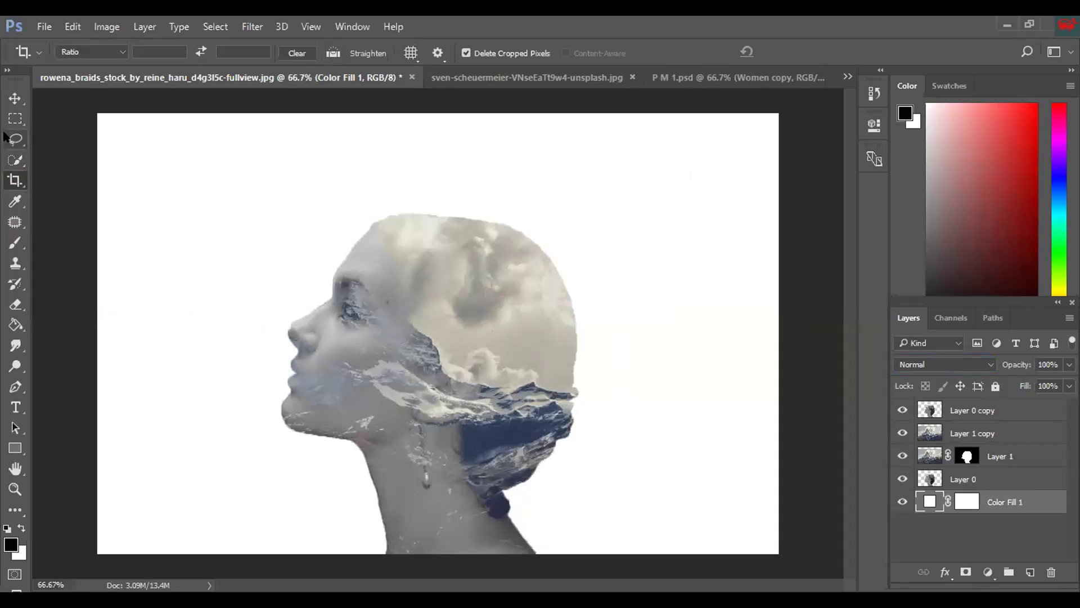
double_click(934, 502)
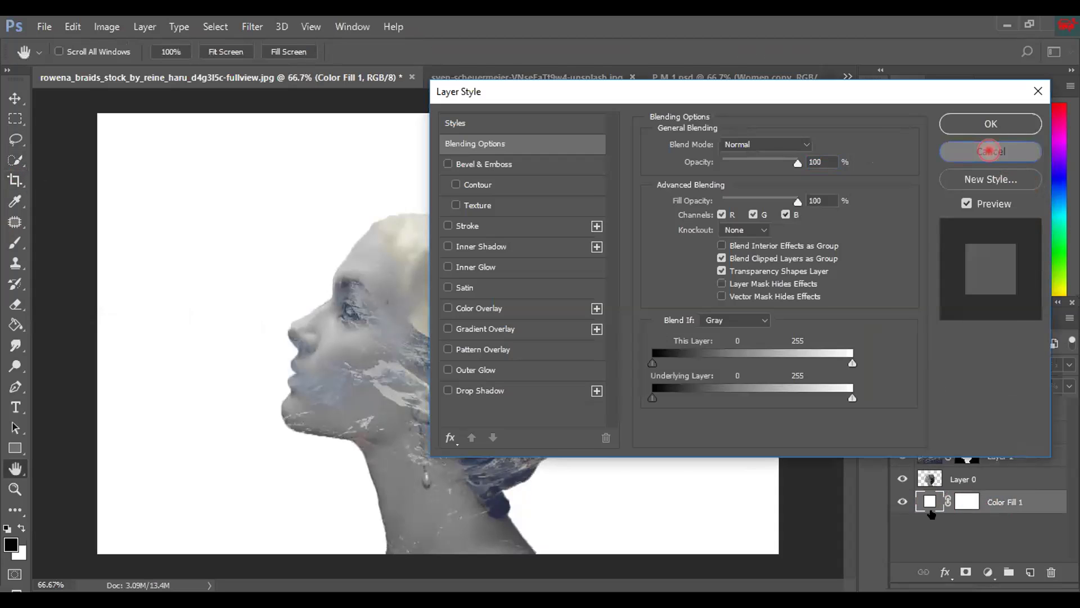
left_click(994, 151)
double_click(930, 504)
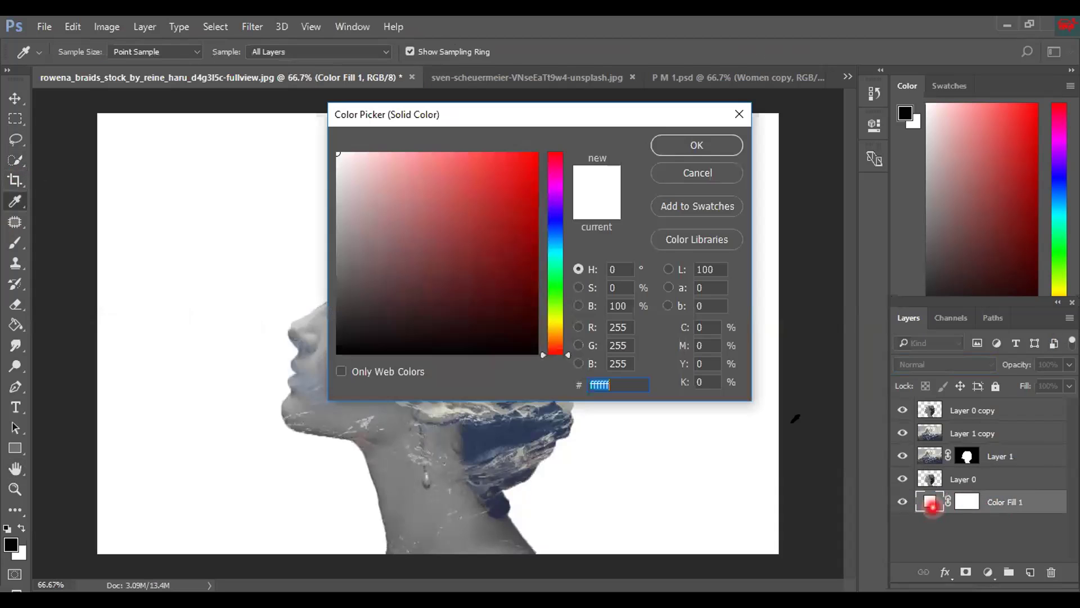
left_click(676, 168)
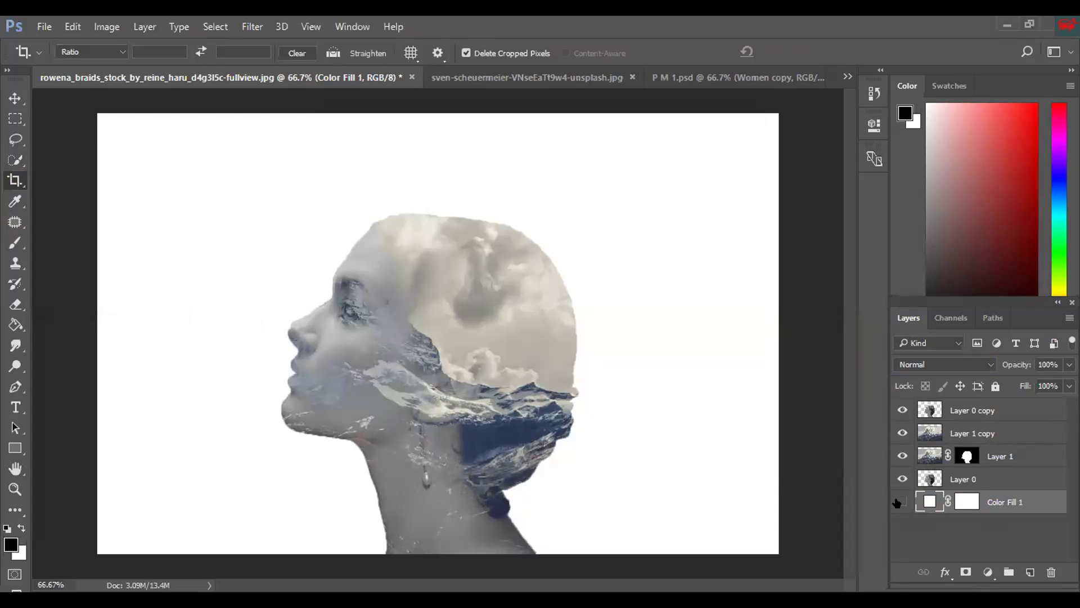
- Hide the Color Fill 1 background layer
left_click(900, 502)
key("ctrl+minus")
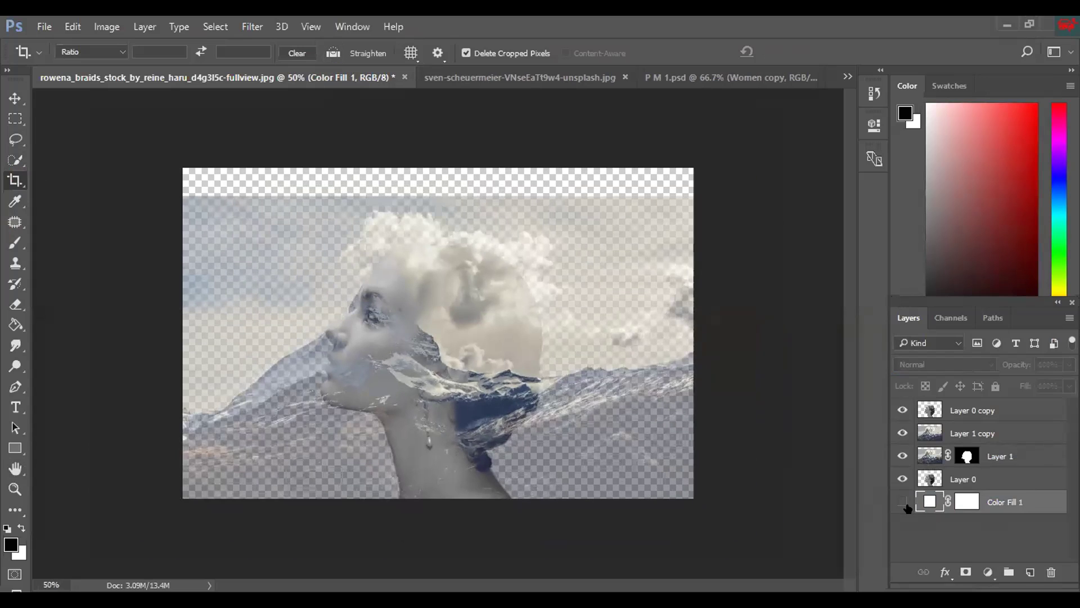
- Show the Color Fill 1 background and crop the empty strip off the canvas's upper edge
left_click(903, 502)
left_click(21, 185)
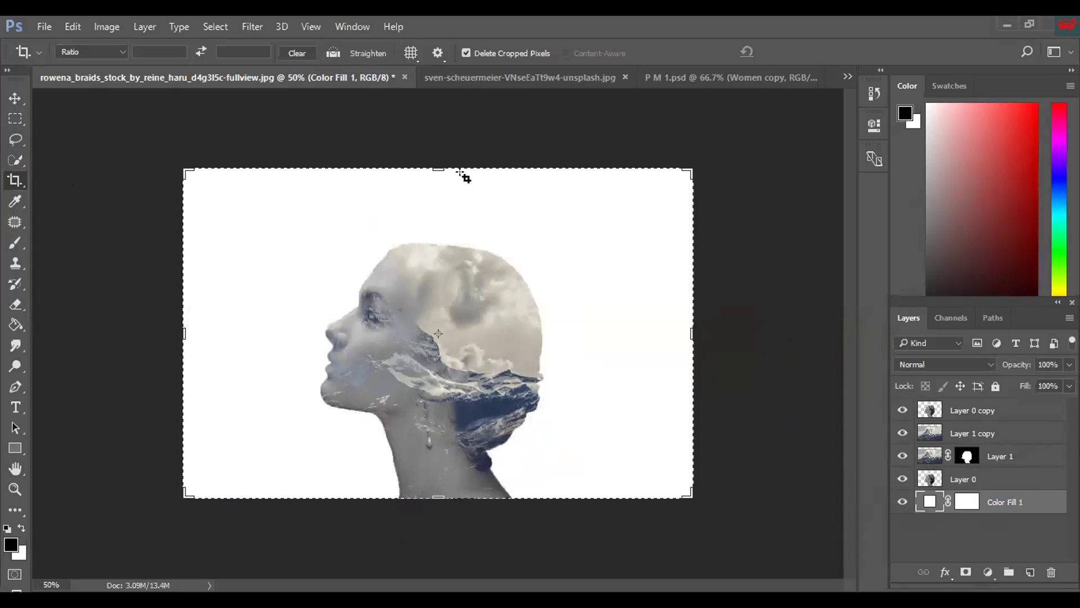
left_click_drag(437, 163, 438, 174)
key("Return")
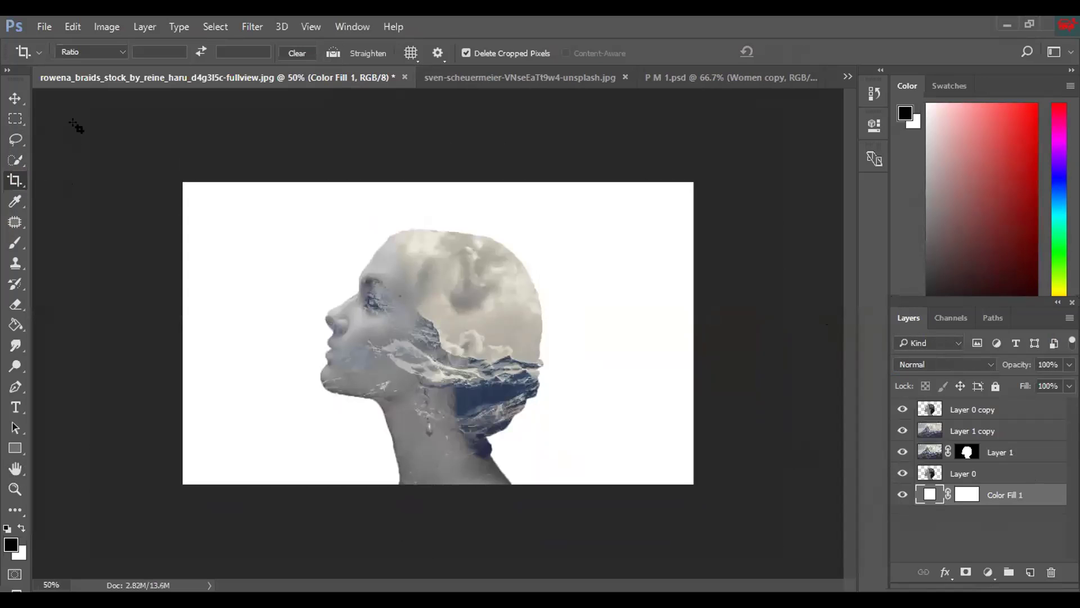
left_click(15, 98)
- Recolor the Color Fill 1 background to beige c3bdb0, sampled from the sky at the back of the head
left_click(903, 495)
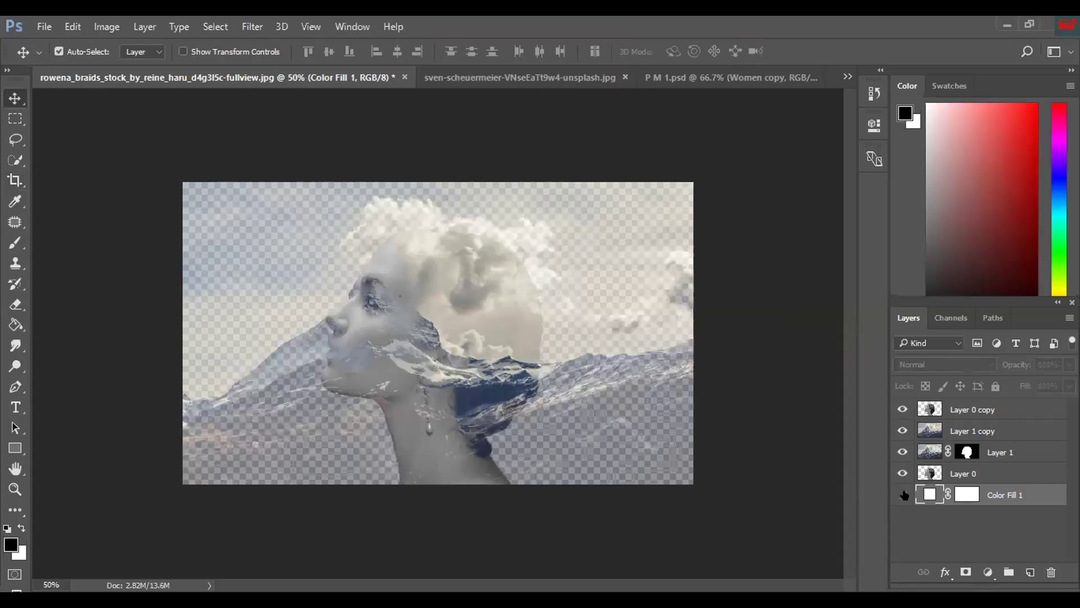
left_click(903, 494)
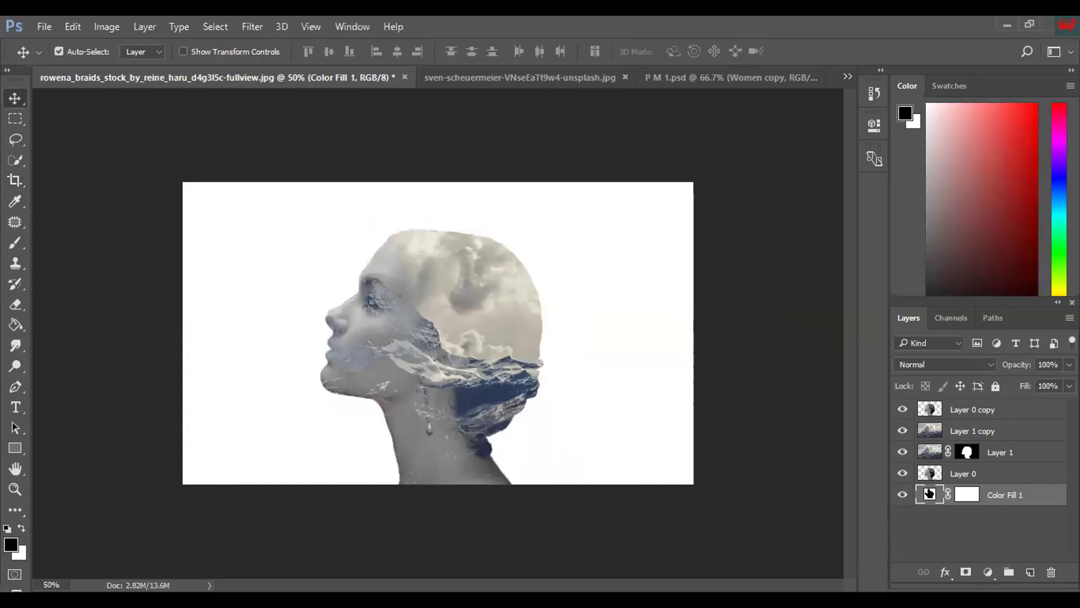
double_click(930, 493)
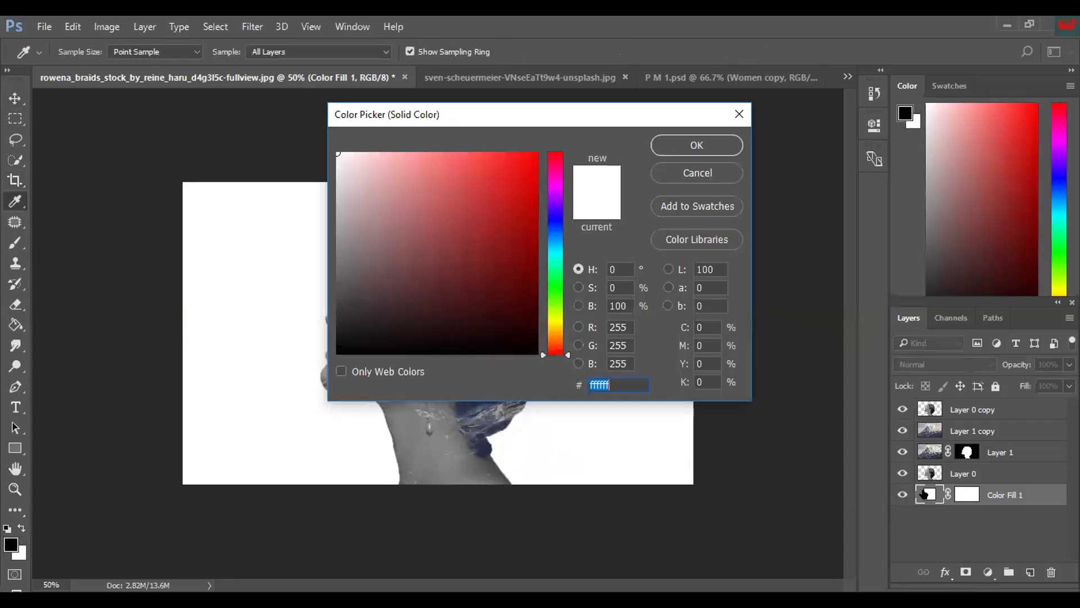
left_click_drag(591, 117, 606, 126)
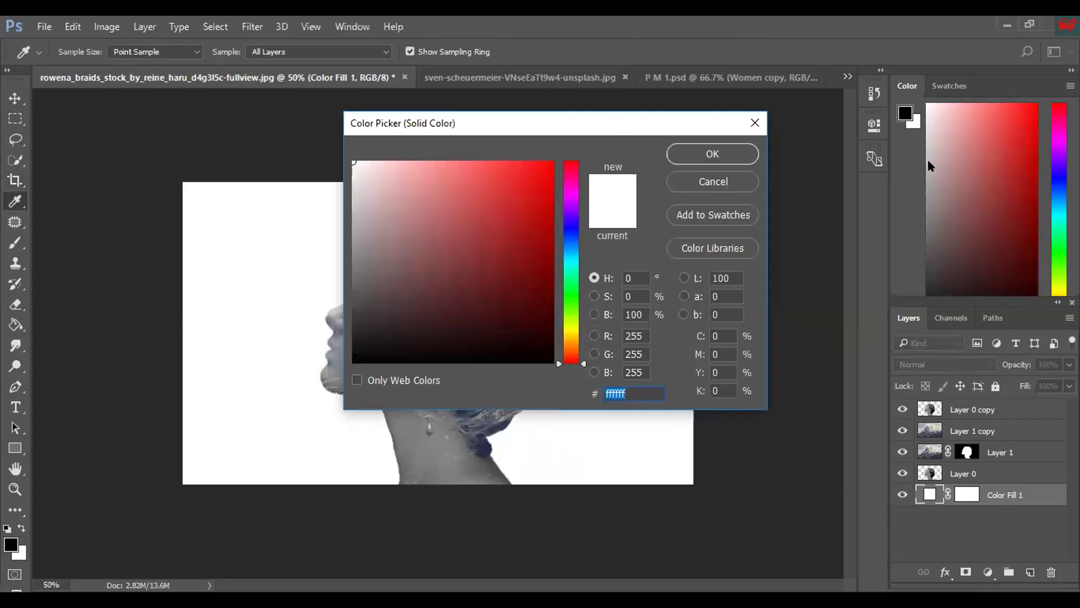
left_click_drag(929, 161, 944, 162)
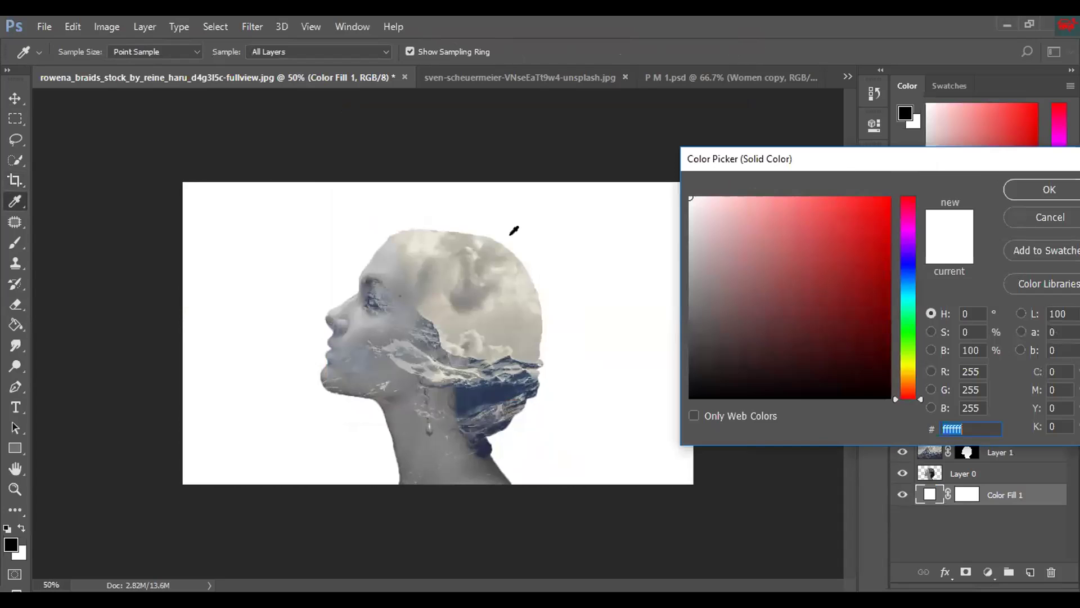
left_click(536, 316)
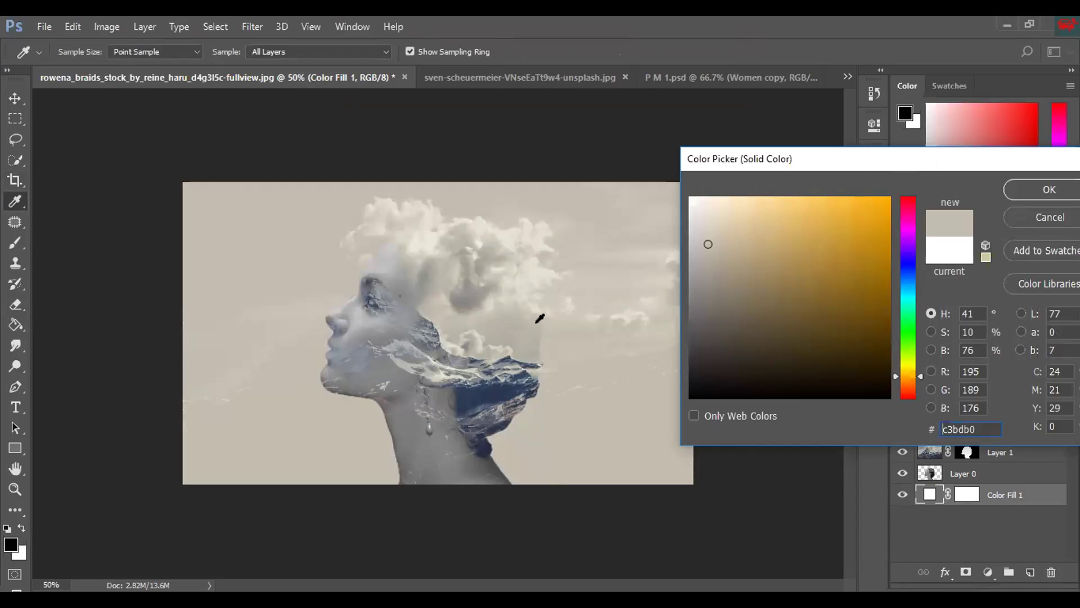
left_click(1023, 189)
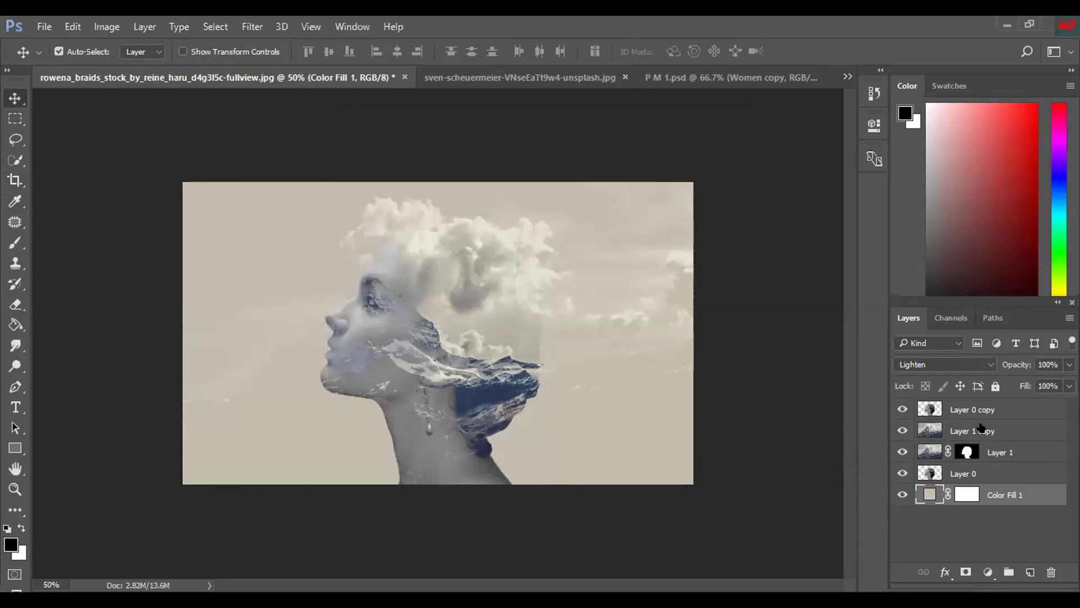
- Toggle the visibility of Layer 1 copy and Layer 1 to compare what each adds to the composite
left_click(982, 429)
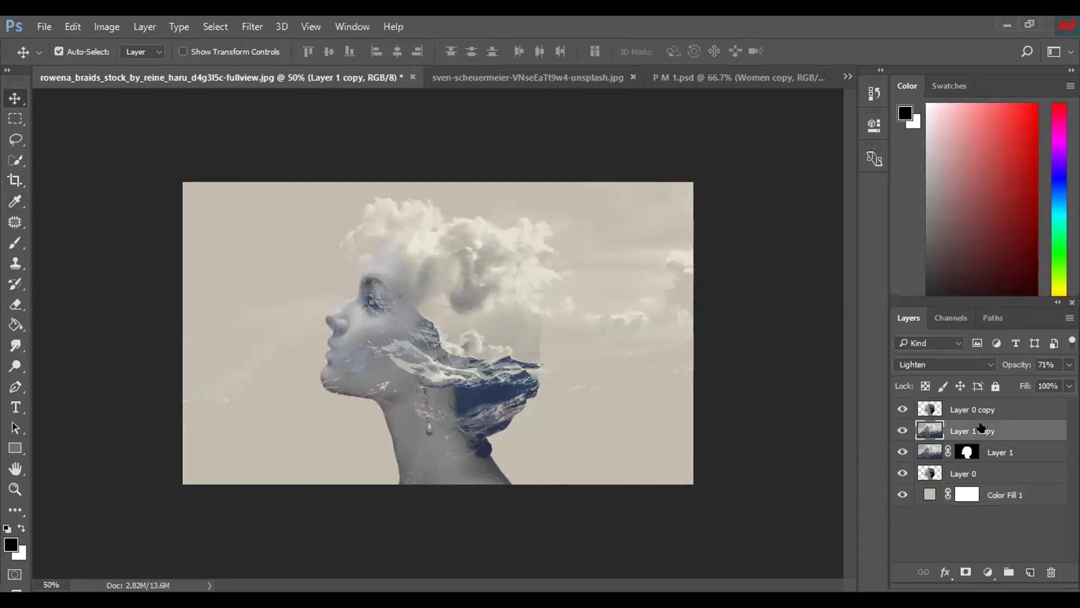
left_click(903, 430)
left_click(904, 431)
left_click(903, 452)
left_click(903, 452)
- Brush over the face, ear and neck on Layer 1 and Layer 1 copy to clear the mountain texture from the skin
left_click(1022, 454)
left_click(15, 243)
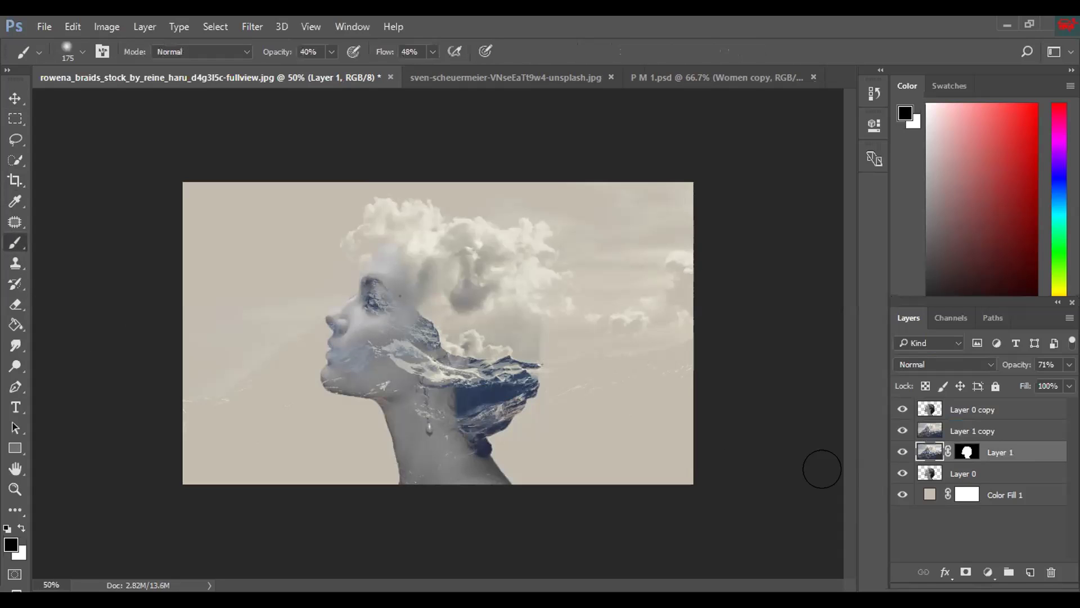
left_click(967, 452)
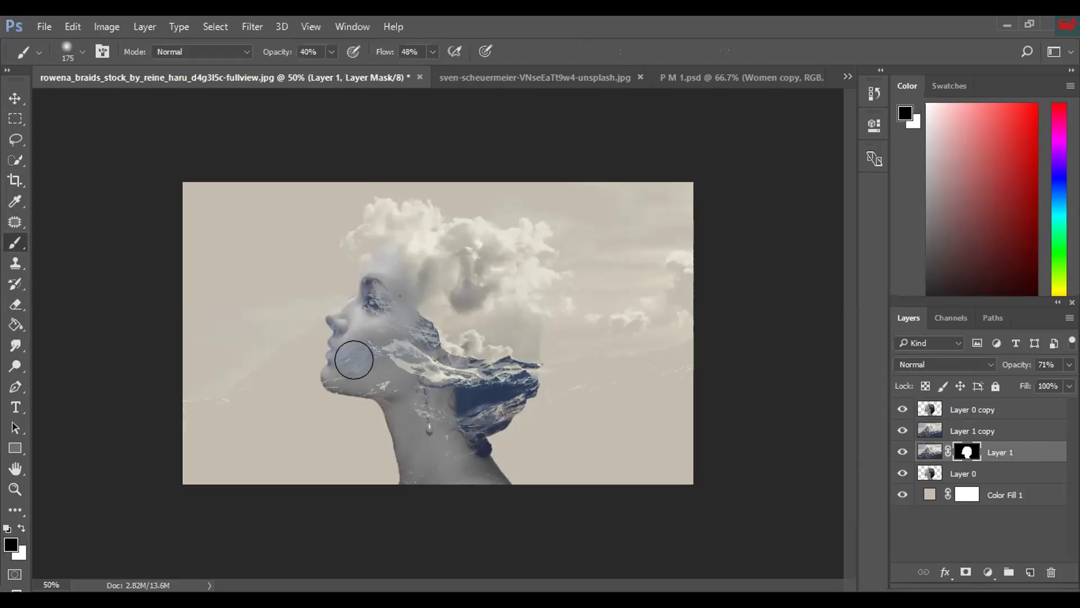
left_click(930, 452)
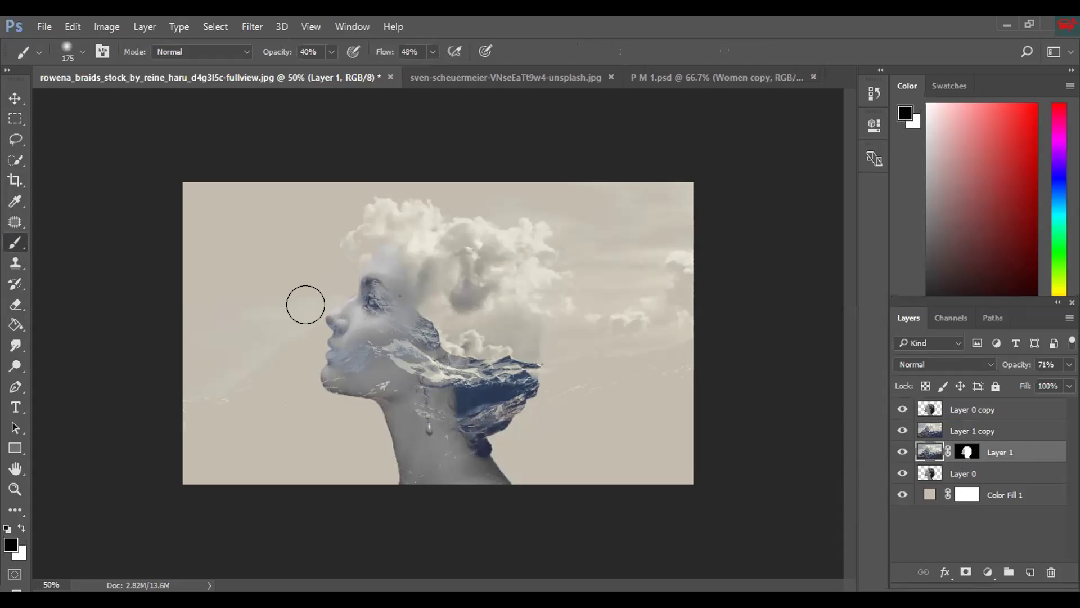
left_click(985, 431)
mouse_move(349, 367)
left_mouse_down()
mouse_move(424, 369)
mouse_move(411, 377)
mouse_move(392, 355)
mouse_move(404, 364)
mouse_move(412, 347)
mouse_move(462, 415)
mouse_move(414, 393)
left_mouse_up()
mouse_move(357, 271)
left_mouse_down()
mouse_move(362, 284)
mouse_move(357, 270)
left_mouse_up()
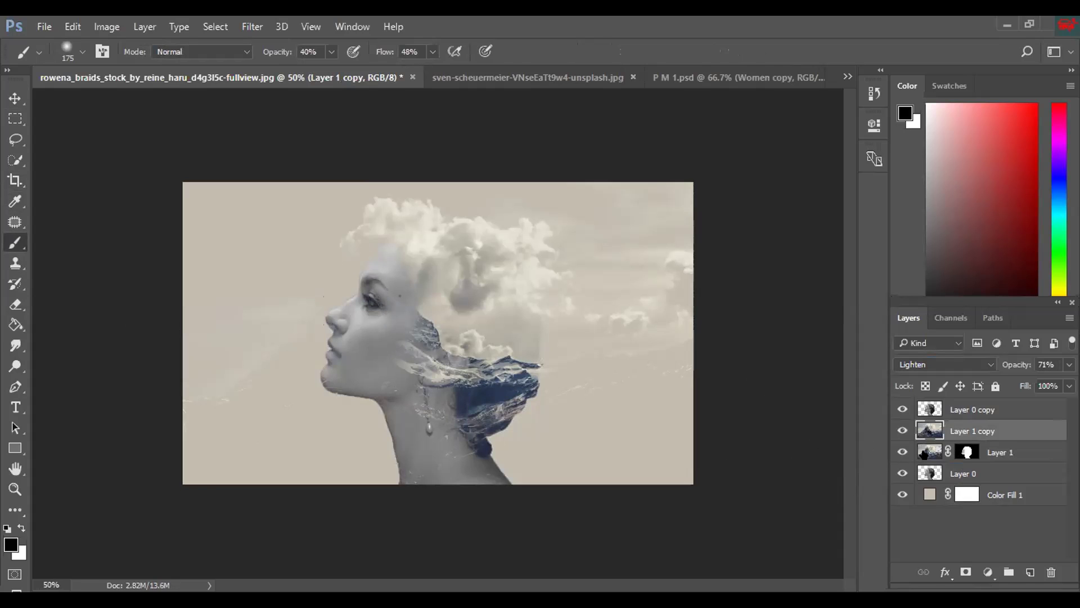
left_click(930, 452)
mouse_move(437, 396)
left_mouse_down()
mouse_move(416, 379)
mouse_move(426, 376)
mouse_move(455, 404)
mouse_move(452, 422)
mouse_move(407, 407)
left_mouse_up()
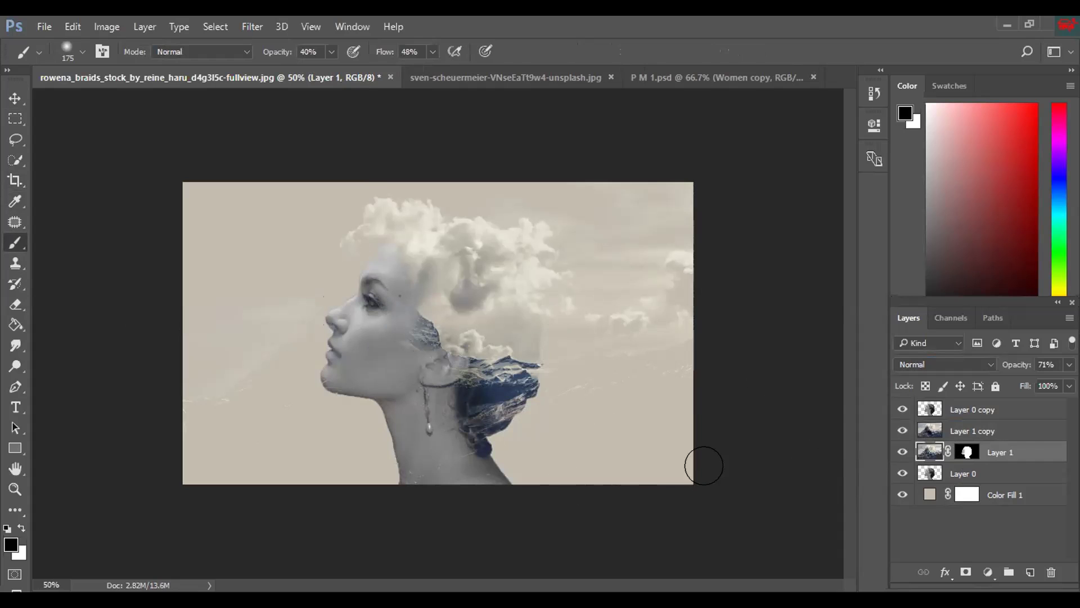
- Select Layer 0 copy and examine the clouds and the back of the head at different magnifications
left_click(961, 415)
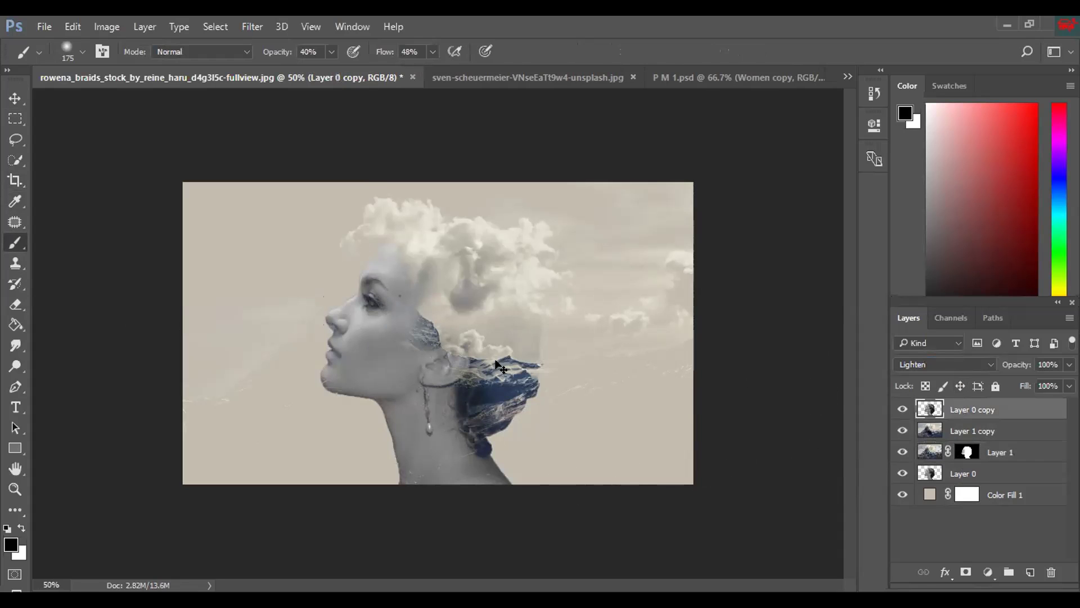
left_click(477, 300, "alt")
left_click(491, 277, "ctrl")
left_click(492, 276, "ctrl+alt")
left_click(453, 254, "ctrl")
left_click(509, 239, "ctrl")
left_click(499, 258, "ctrl+alt")
left_click(484, 280, "ctrl+alt")
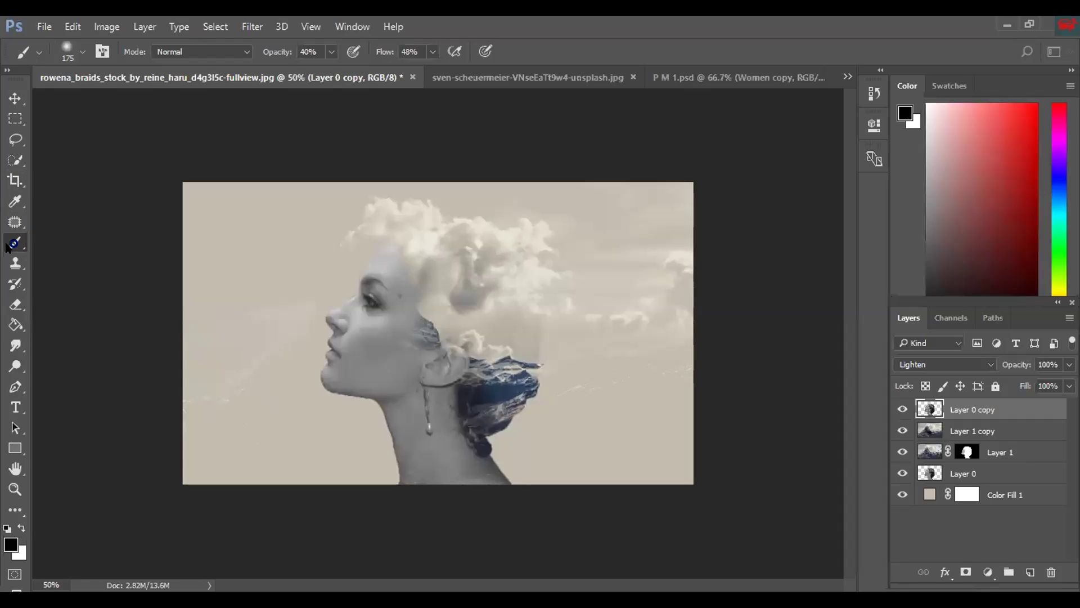
- Using a soft 300 px Eraser at 15% opacity, soften the clouds behind the head on Layer 1 copy
left_click(15, 305)
key("bracketleft")
key("bracketleft")
key("bracketleft")
key("bracketleft")
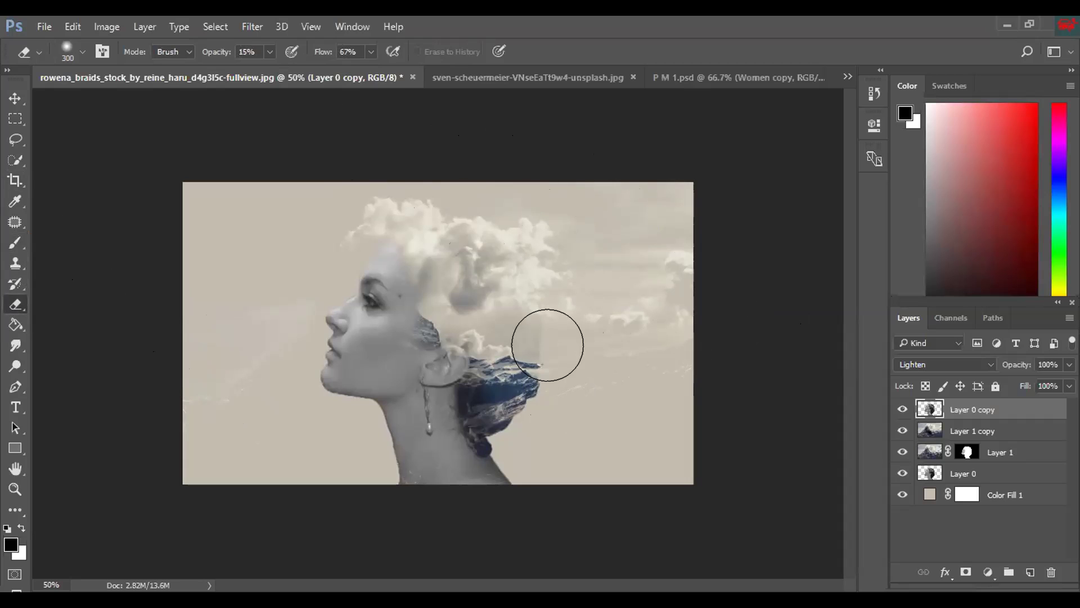
left_click(902, 409)
left_click(902, 409)
left_click(902, 431)
left_click(902, 431)
left_click(932, 454)
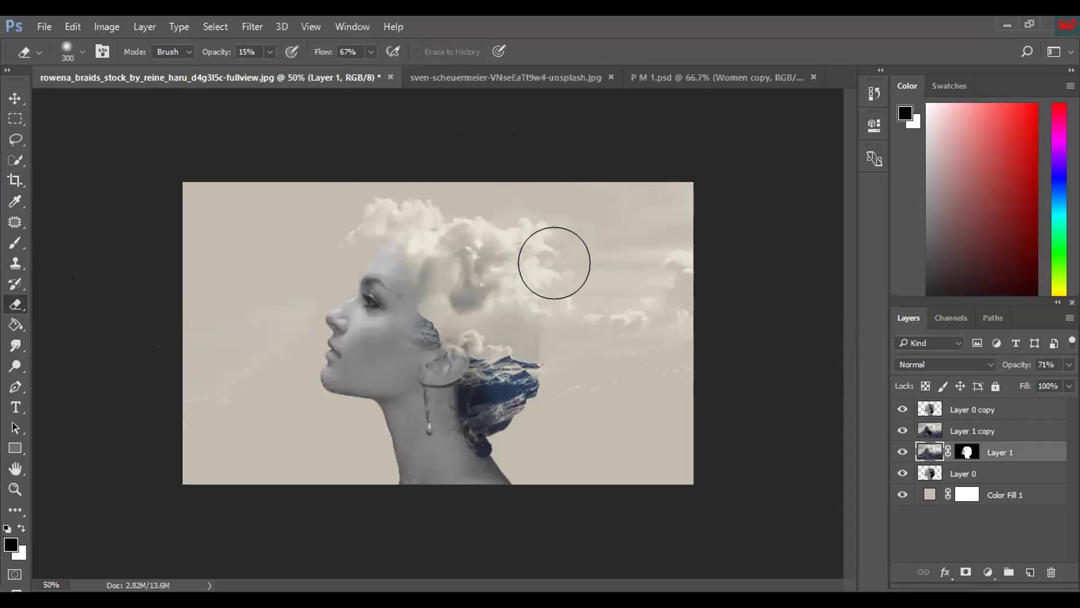
left_click(996, 431)
mouse_move(584, 257)
left_mouse_down()
mouse_move(542, 258)
mouse_move(518, 285)
left_mouse_up()
- Erase the upper back of the head on Layer 0 so it blends into the clouds
left_click(974, 470)
left_click(974, 470)
mouse_move(542, 242)
left_mouse_down()
mouse_move(535, 366)
mouse_move(497, 241)
mouse_move(510, 213)
left_mouse_up()
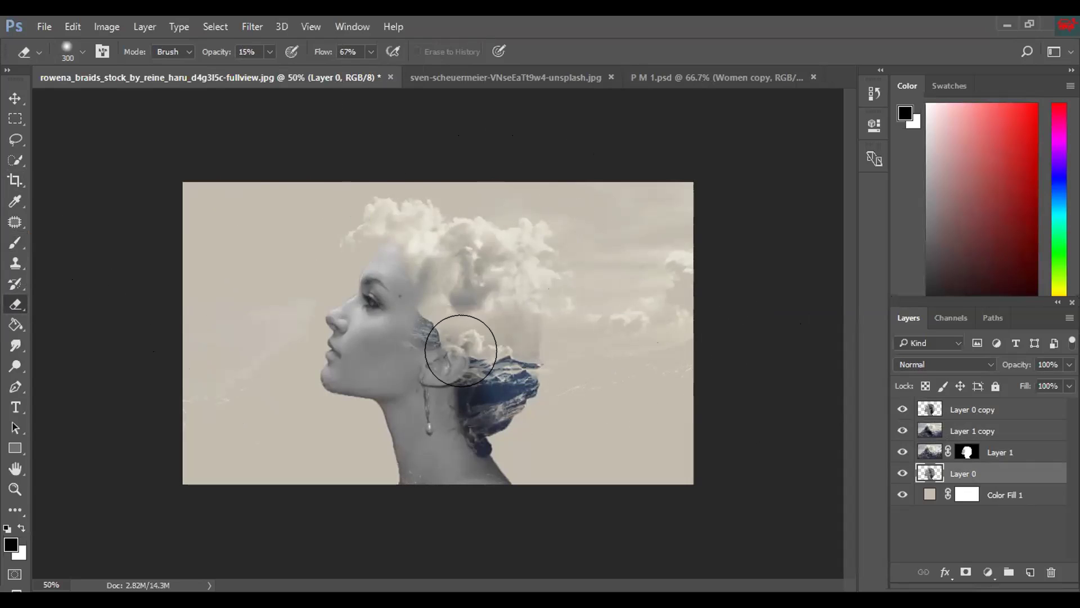
- Examine the finished composite up close, checking the blend between face, clouds and mountain
key("ctrl+plus")
key("ctrl+plus")
scroll(483, 251, "down", 1)
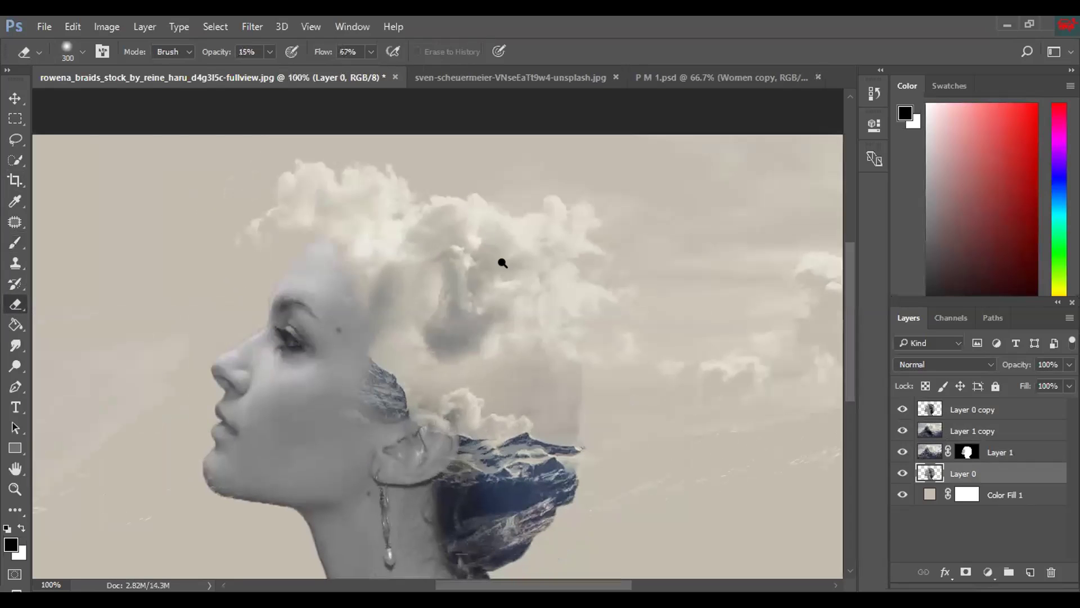
key("ctrl+minus")
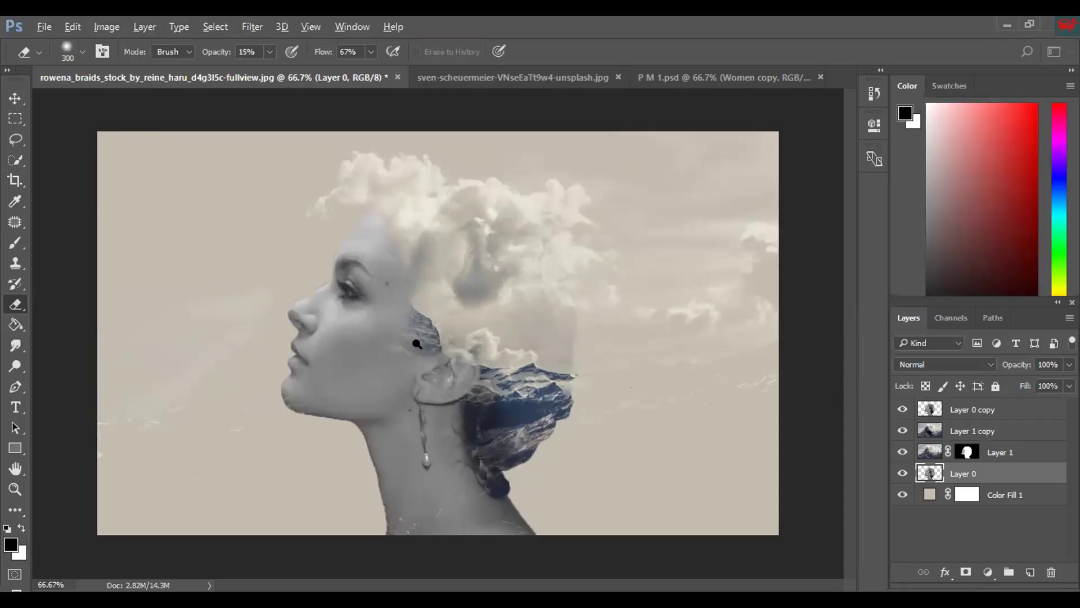
left_click(497, 314, "alt")
left_click(498, 314, "alt")
left_click(427, 304, "ctrl")
left_click(427, 304, "ctrl")
- Close the portrait composite and the mountain image without saving, keeping P M 1.psd open
left_click(397, 77)
left_click(550, 247)
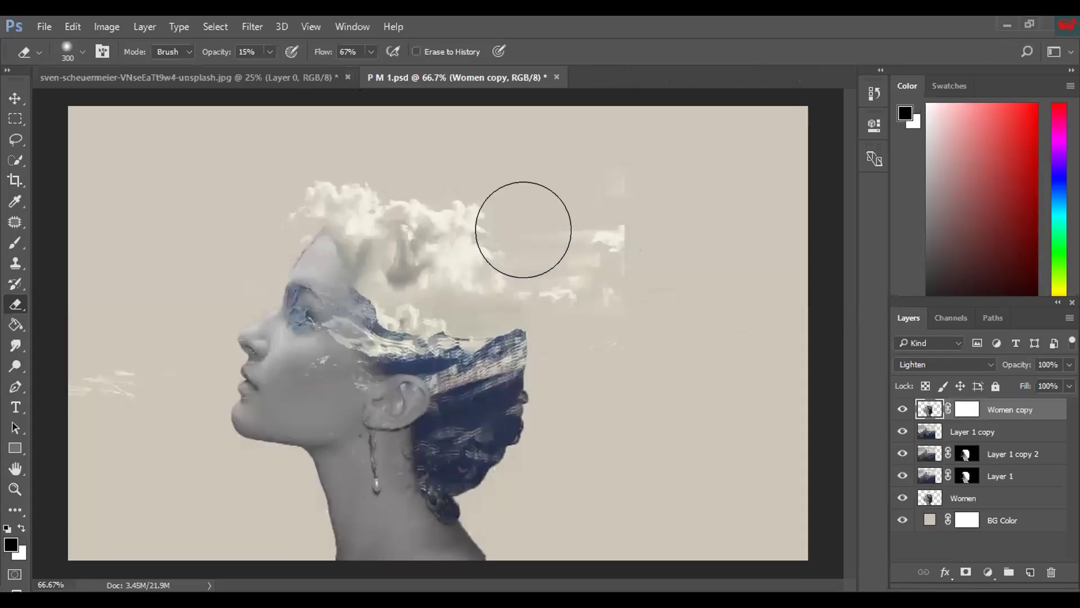
left_click(308, 75)
left_click(348, 77)
left_click(548, 251)
left_click(44, 26)
left_click(67, 44)
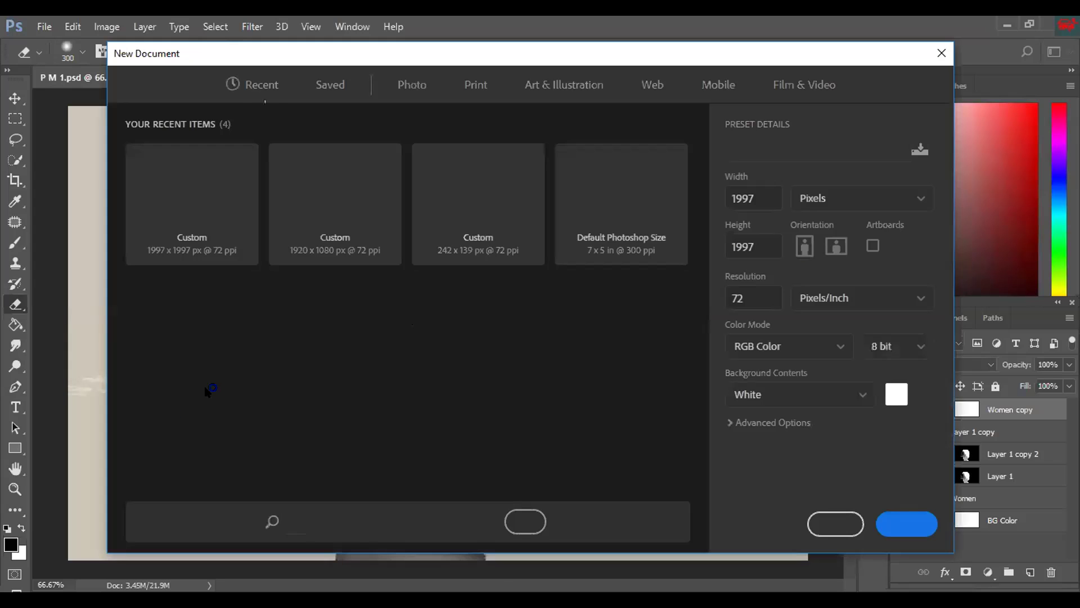
left_click(942, 57)
- Open the original woman's profile photo and the mountain photo from the Randon Image folder
left_click(43, 27)
left_click(46, 54)
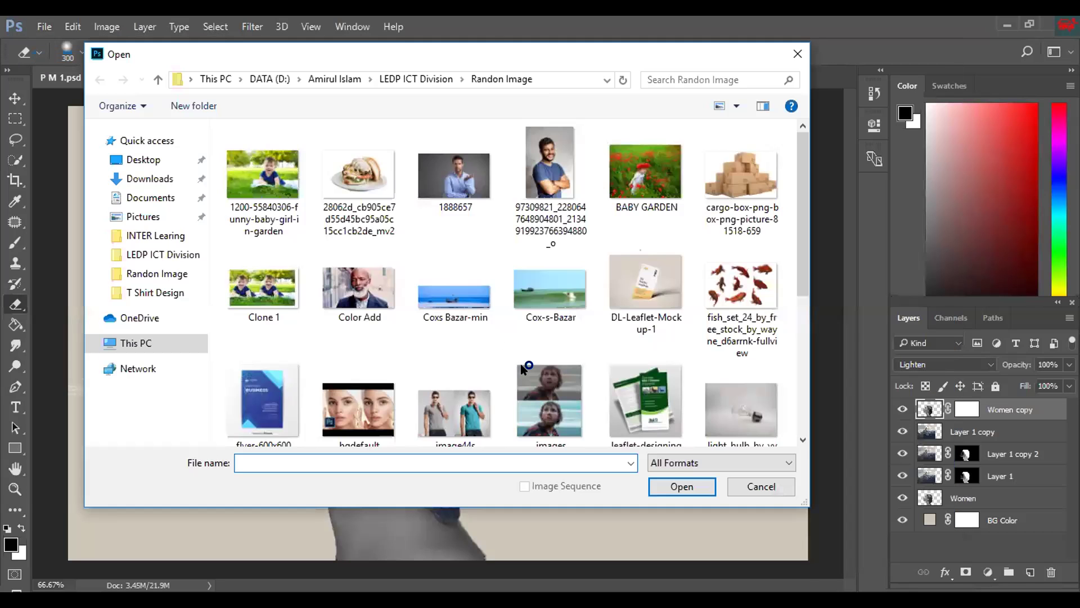
left_click(523, 372)
scroll(523, 372, "down", 5)
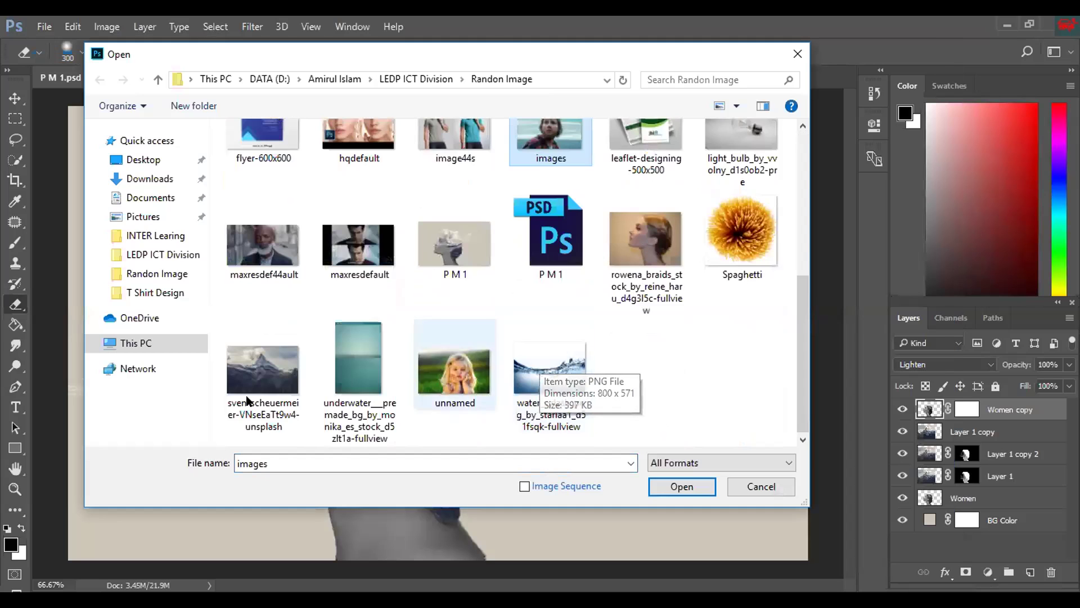
left_click(678, 486)
left_click(671, 485)
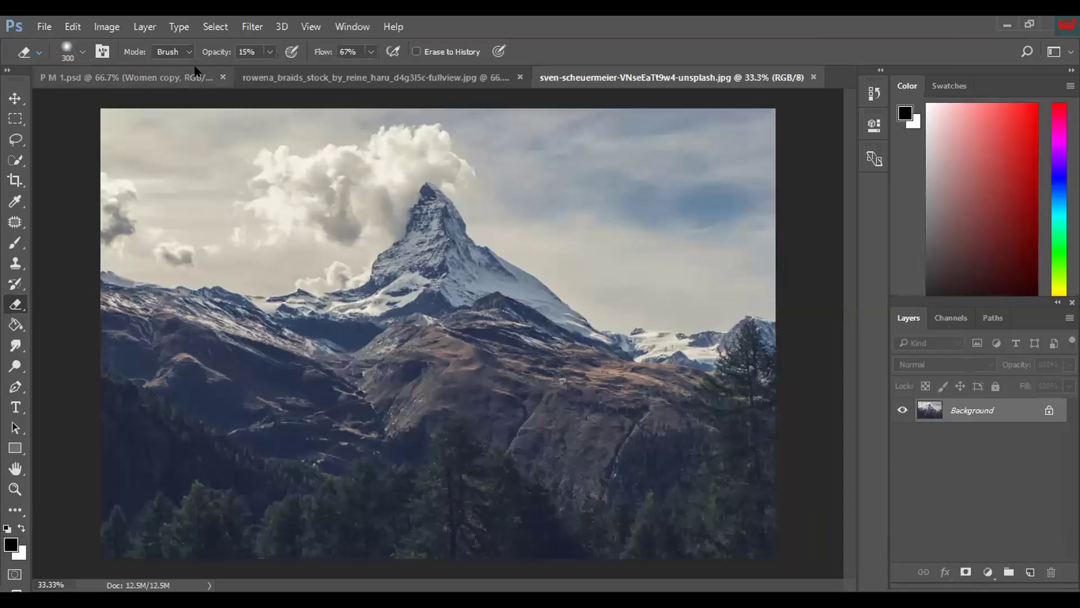
- Unlock the Background layer in both the woman's profile photo and the mountain photo
left_click(350, 79)
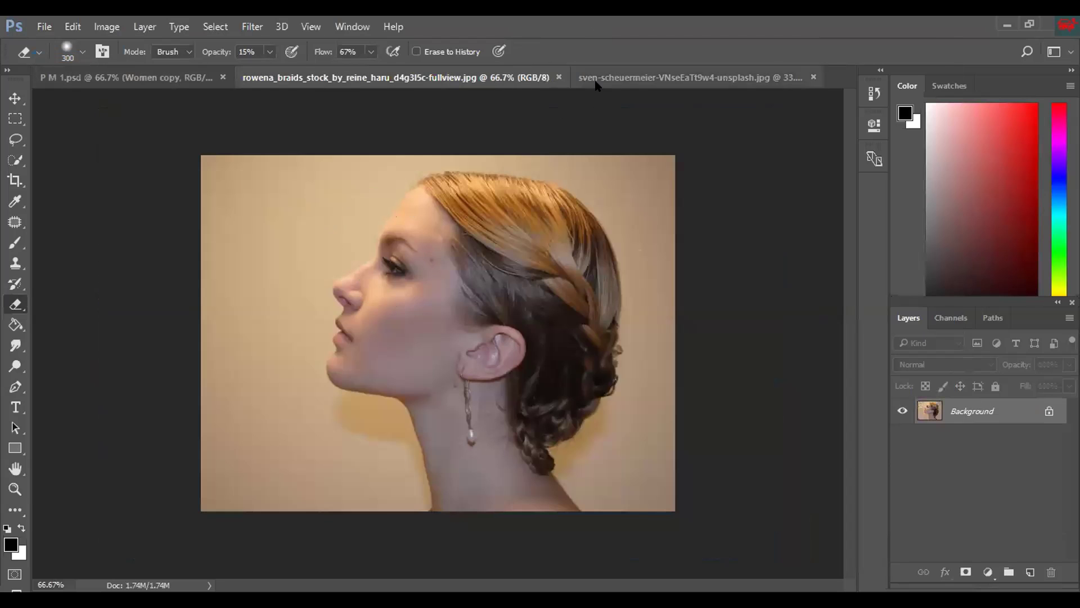
left_click(647, 77)
left_click(360, 77)
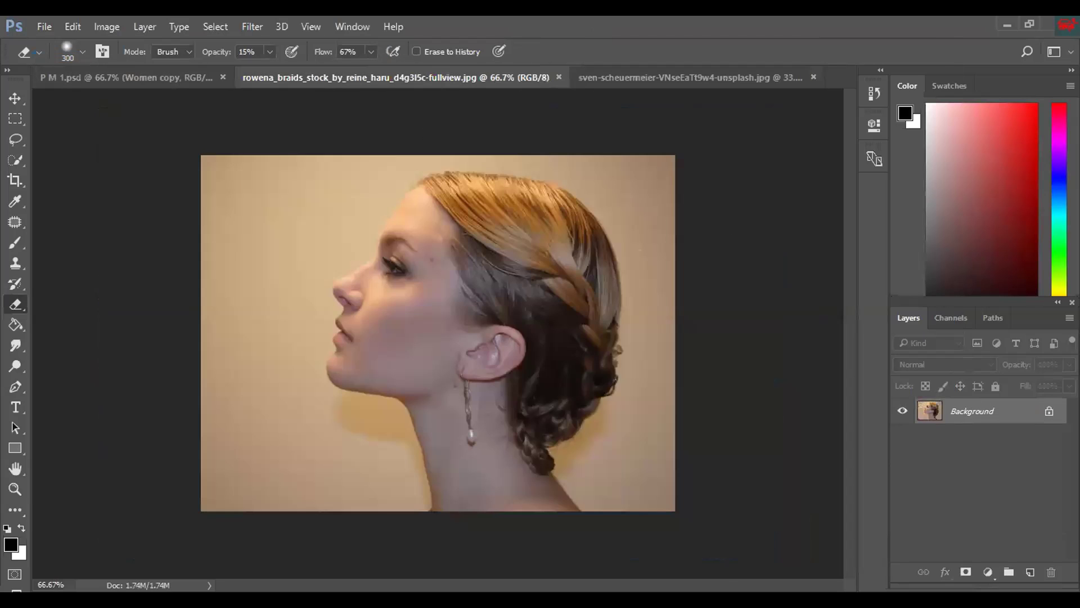
left_click(1049, 411)
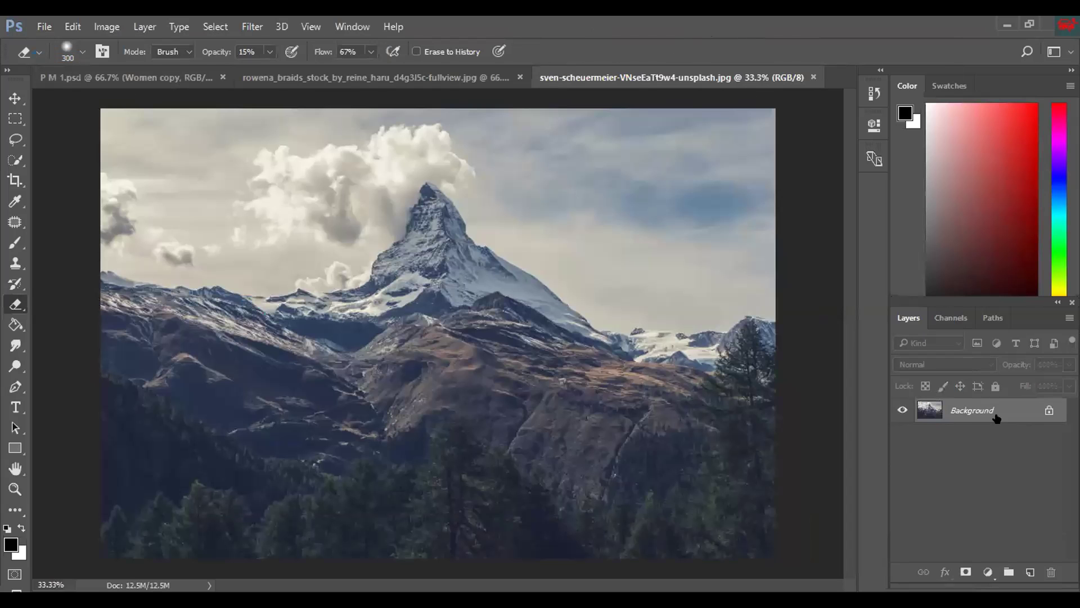
left_click(704, 77)
left_click(1048, 412)
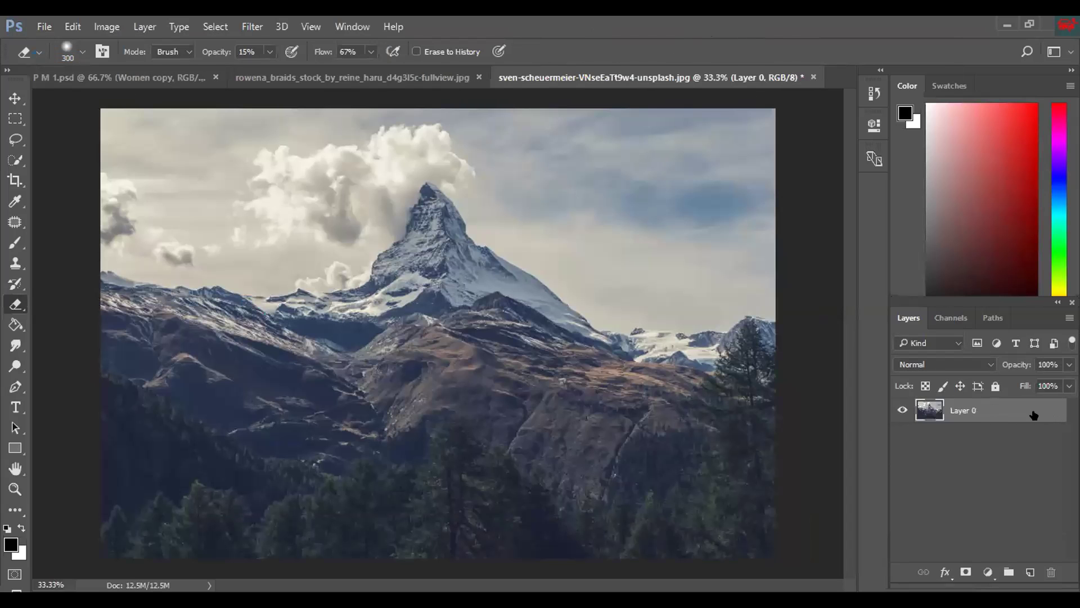
- Return to the woman's profile photo and select her head and neck with the Quick Selection tool
left_click(412, 78)
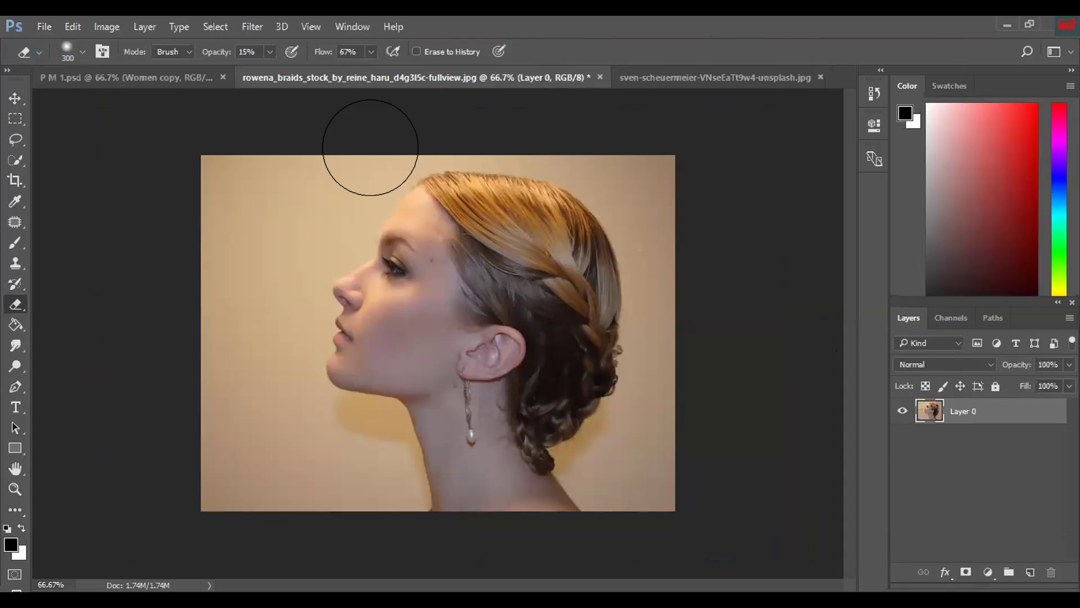
left_click(141, 79)
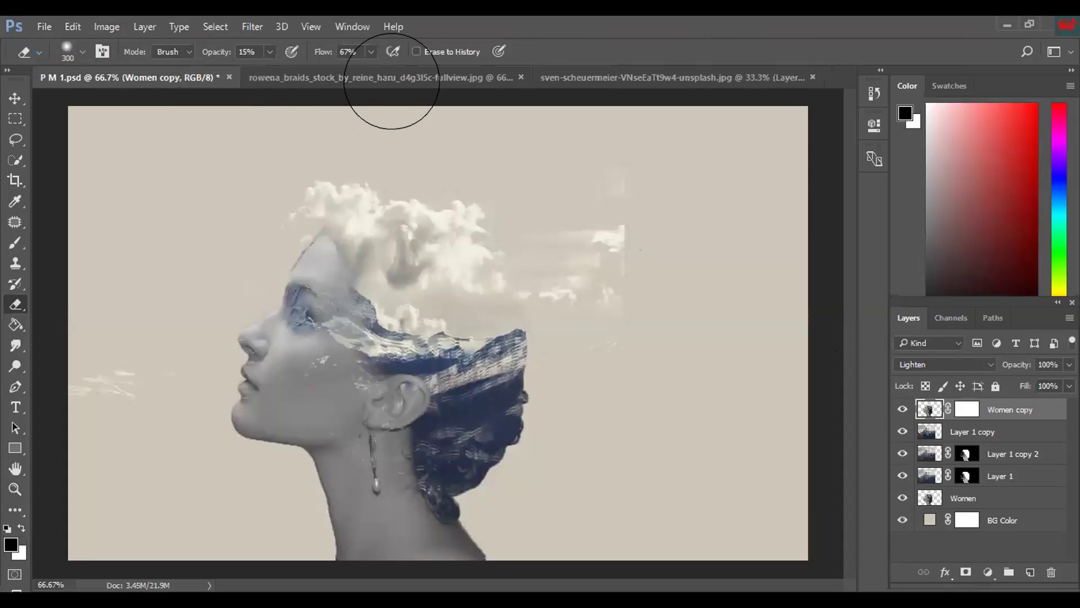
left_click(422, 78)
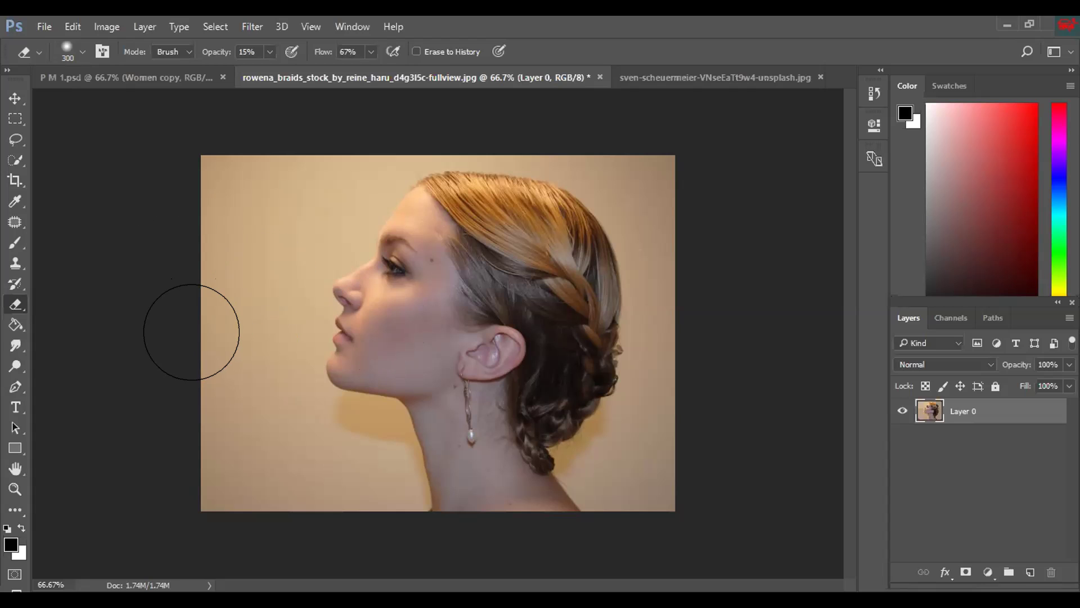
left_click(7, 161)
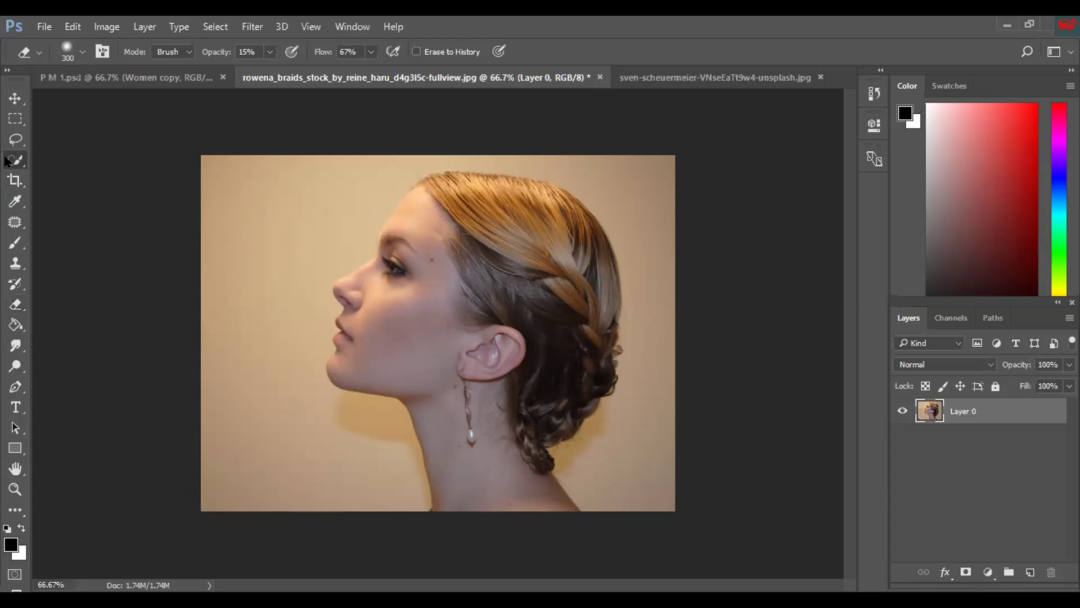
left_click(495, 300)
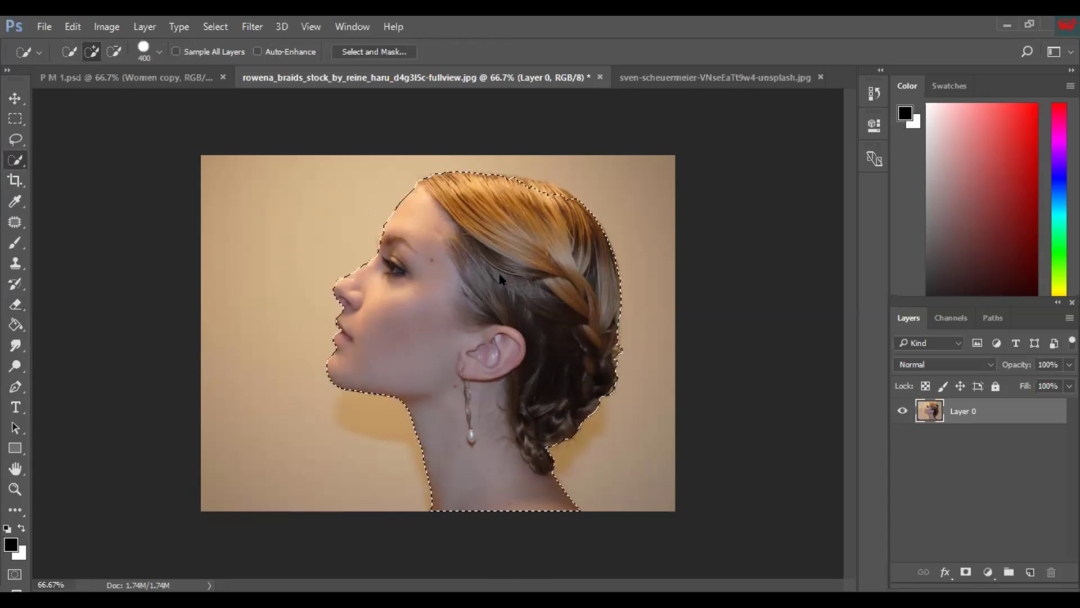
left_click(497, 291)
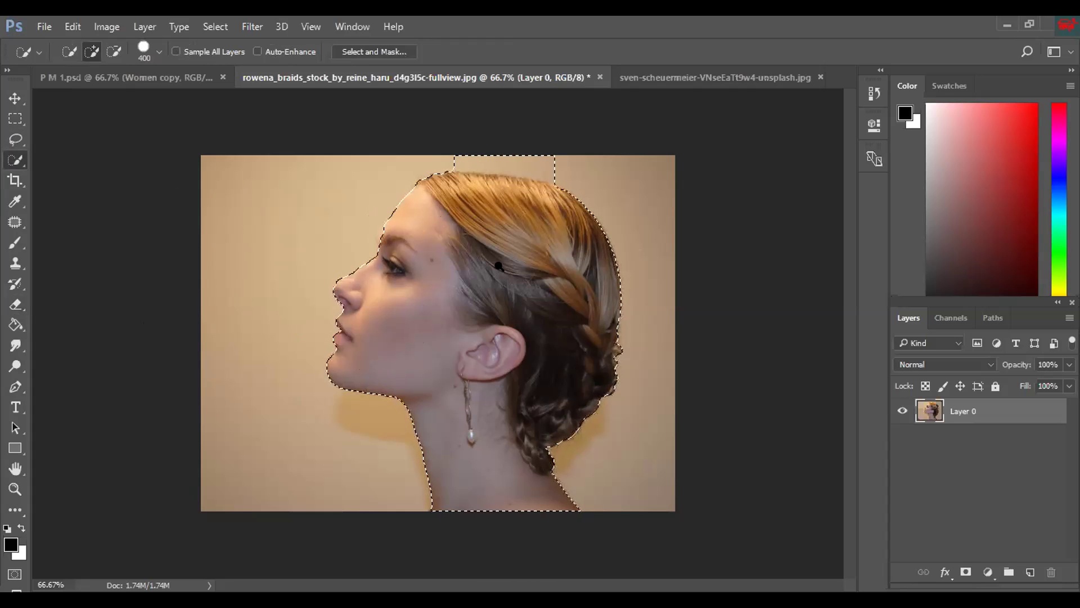
- Refine the selection along the top of the woman's hair, and check its edge down to the neck
scroll(550, 222, "up", 2)
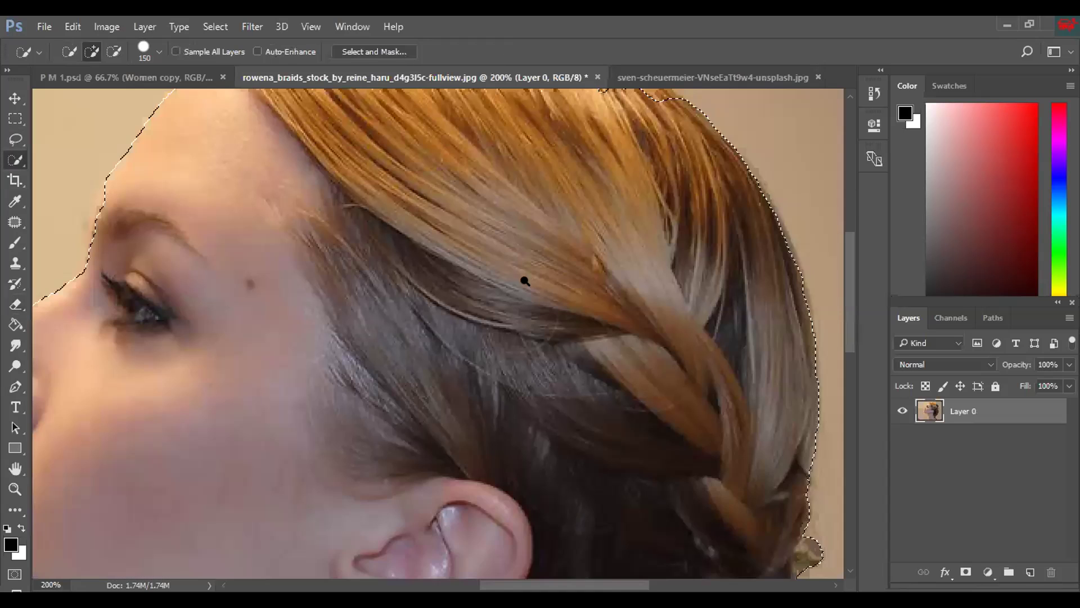
scroll(523, 280, "up", 3)
left_click_drag(566, 262, 552, 261)
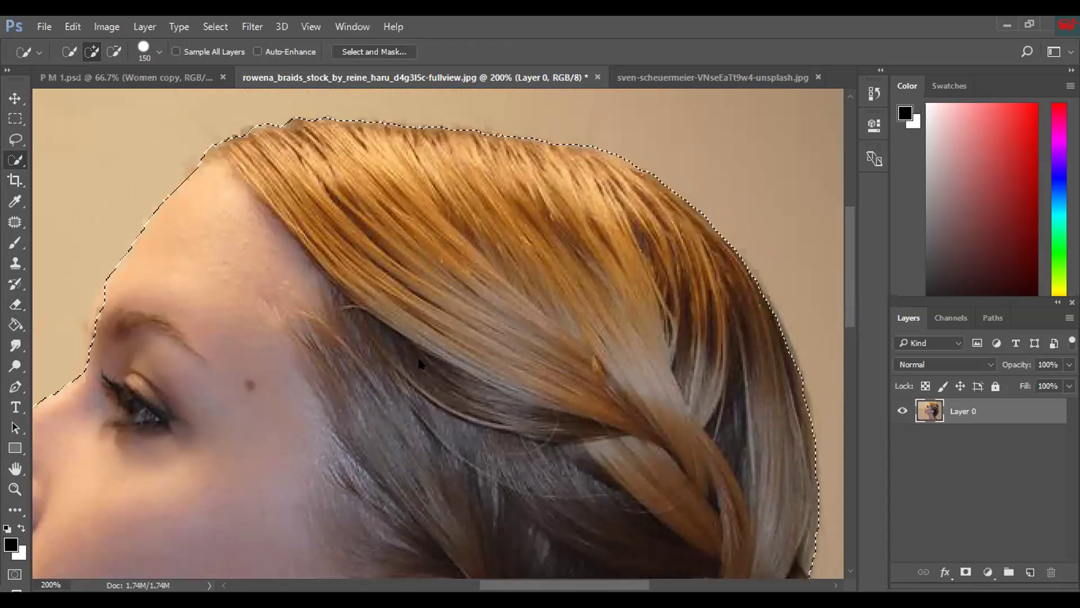
scroll(423, 372, "down", 2)
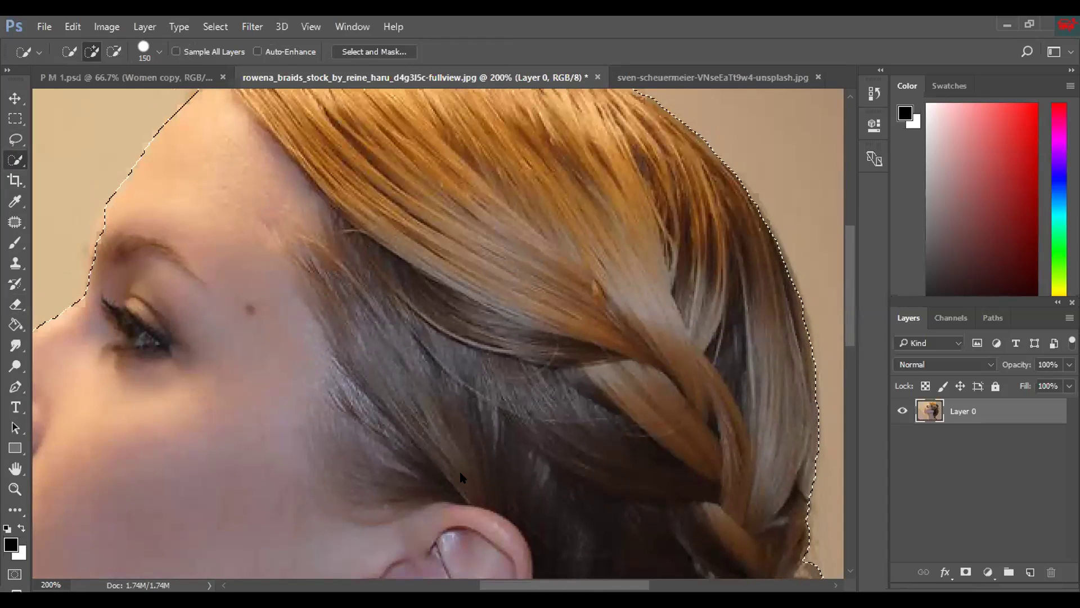
scroll(459, 470, "down", 6)
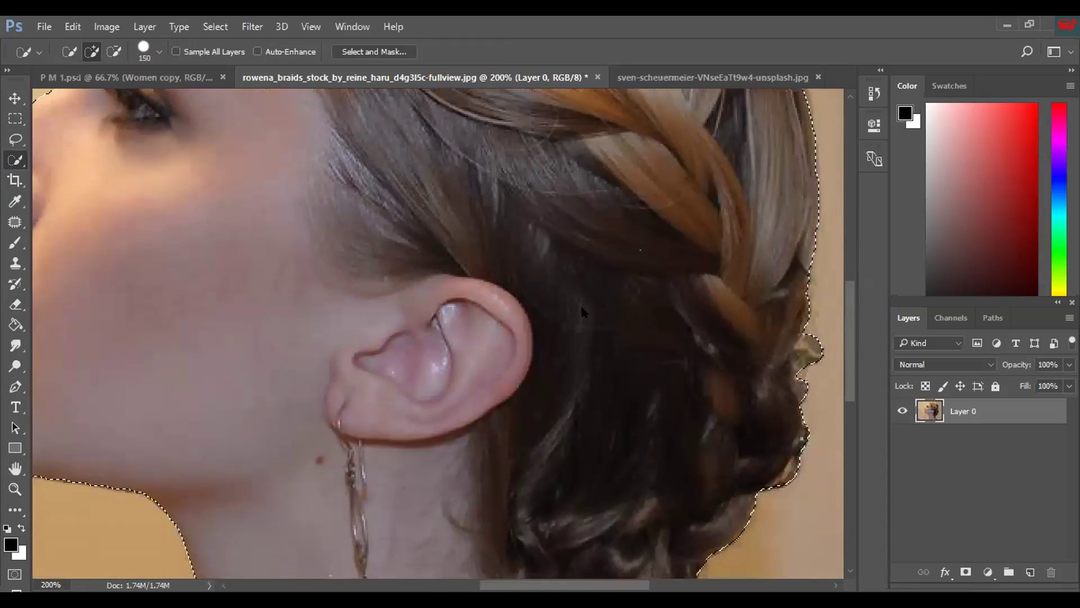
scroll(582, 308, "down", 10)
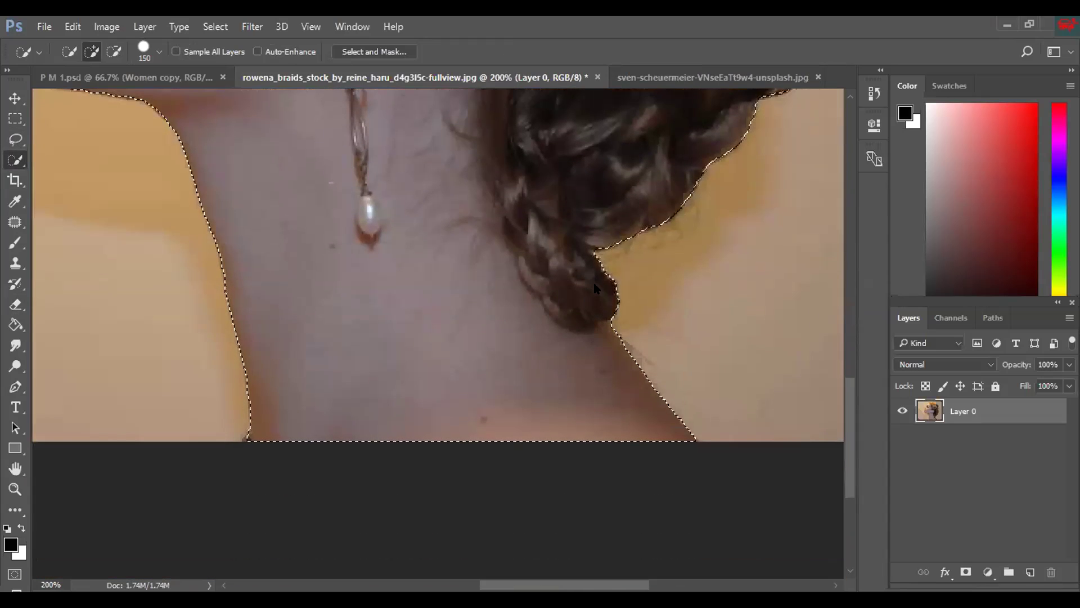
key("ctrl+0")
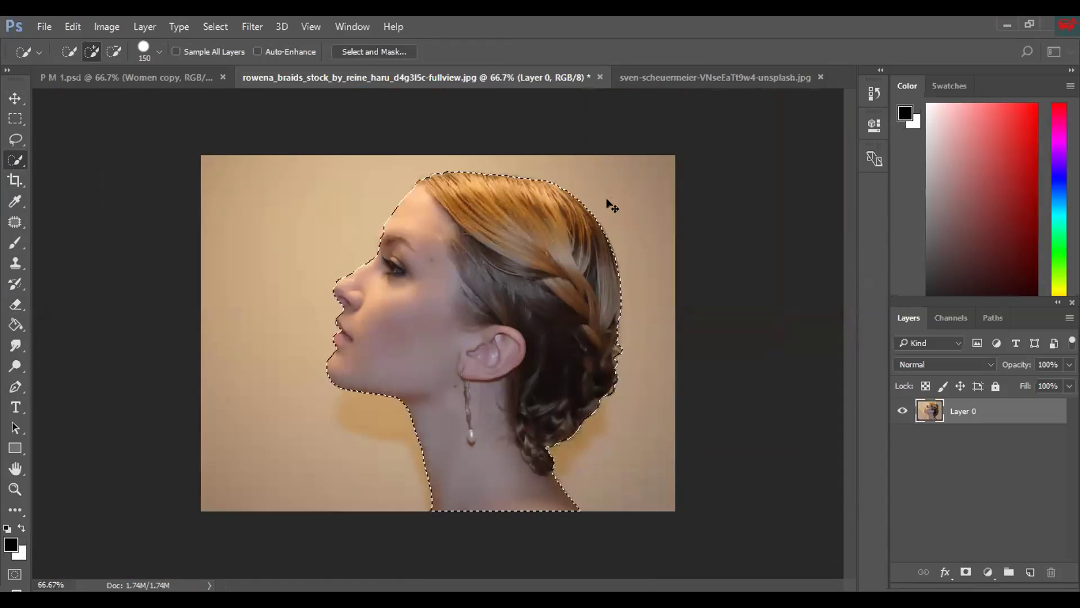
- Invert the selection to delete the background around the woman, and move the cutout into the mountain photo
key("ctrl+shift+i")
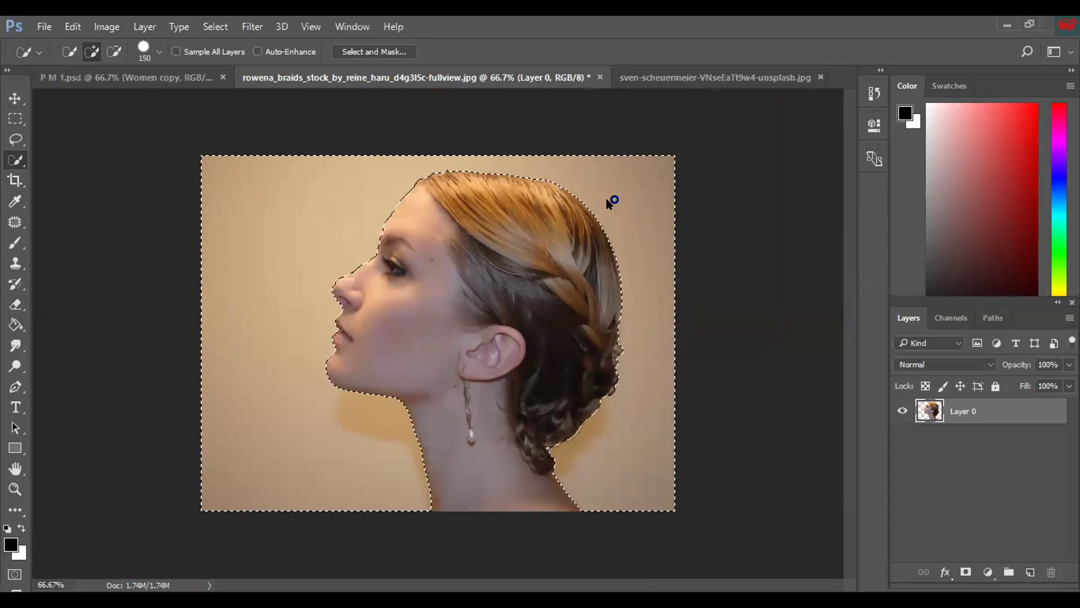
key("Delete")
key("v")
left_click_drag(505, 291, 398, 422)
key("ctrl")
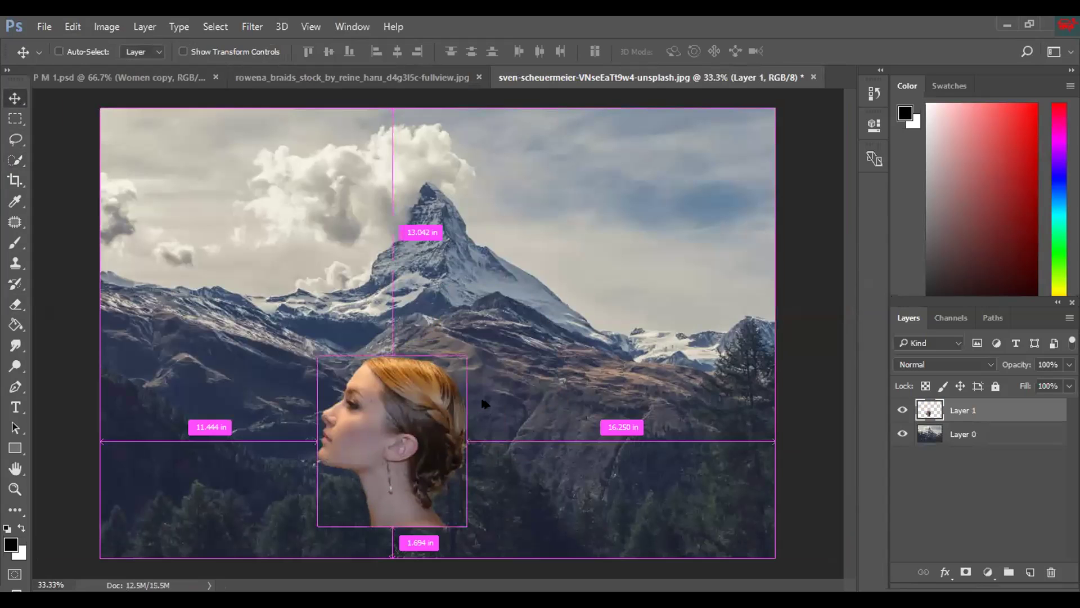
- Enlarge the woman's cutout to nearly the full image height, with the base of her neck on the lower image edge
key("ctrl+minus")
key("ctrl+t")
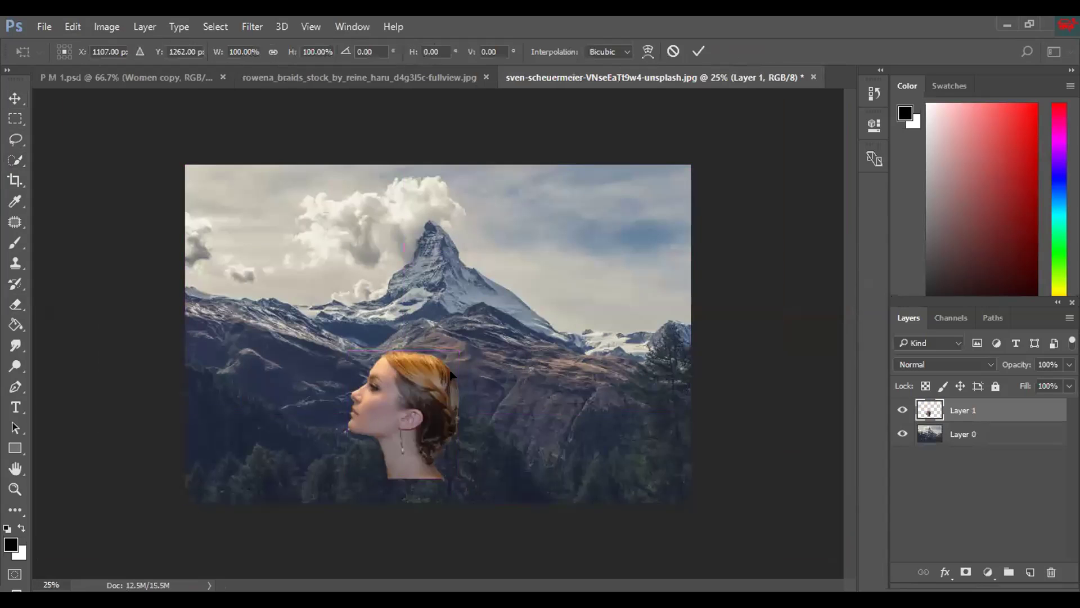
left_click_drag(458, 350, 532, 267)
left_click_drag(454, 396, 457, 339)
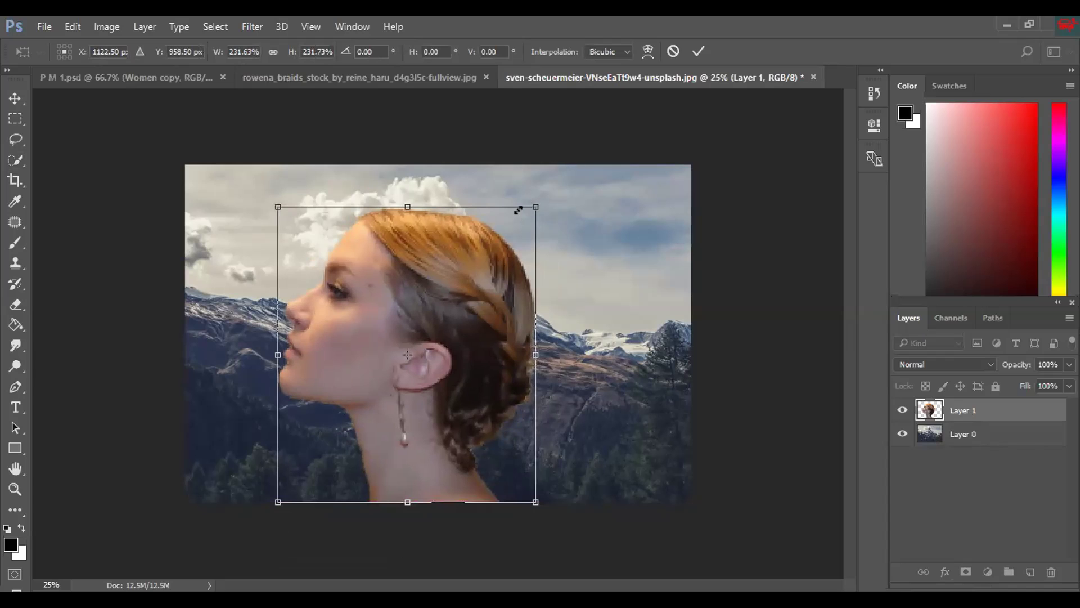
left_click_drag(537, 201, 540, 193)
mouse_move(443, 320)
left_mouse_down()
mouse_move(437, 299)
mouse_move(437, 320)
left_mouse_up()
key("Return")
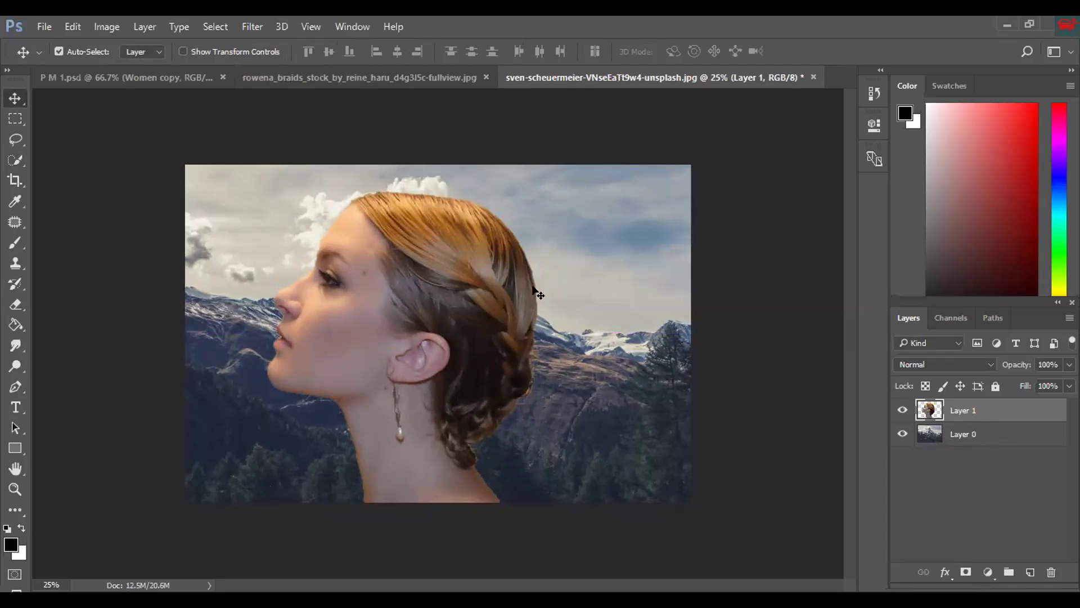
- Desaturate the woman's layer
left_click(99, 26)
mouse_move(120, 71)
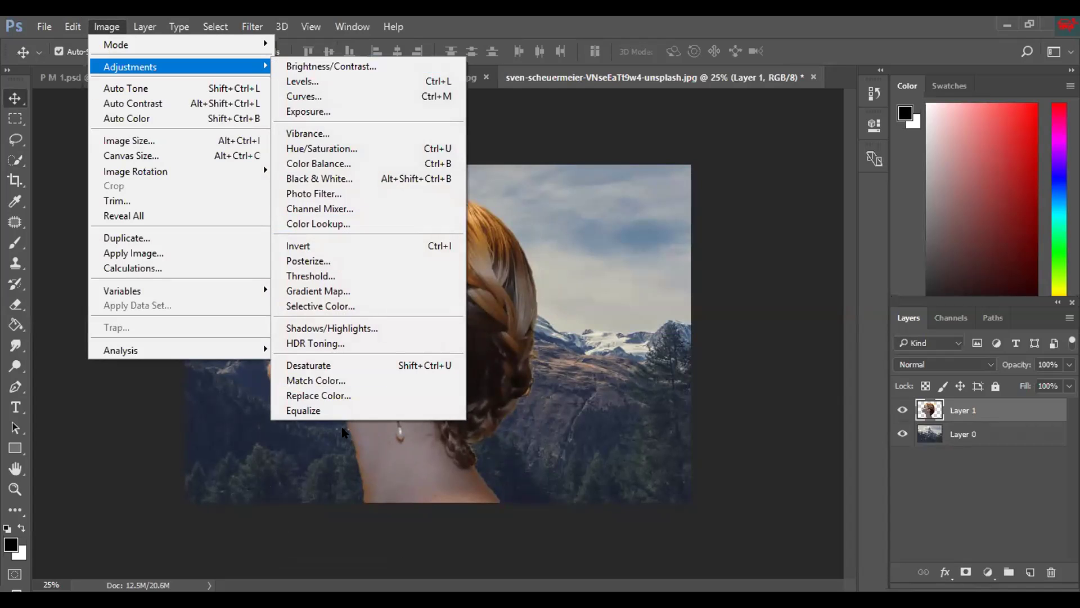
left_click(332, 365)
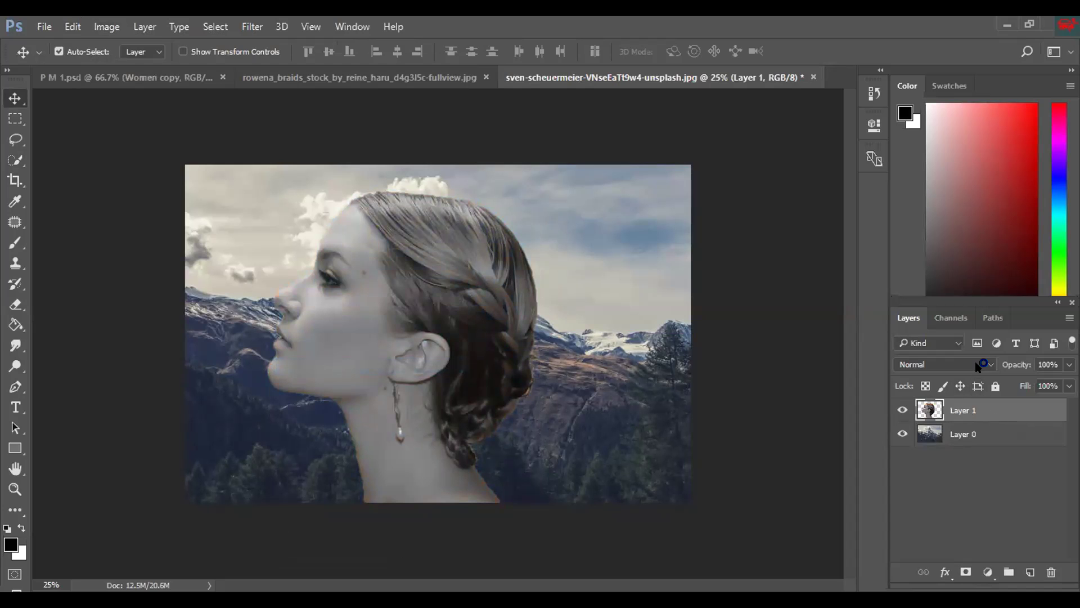
- Duplicate the woman's layer, place both copies beneath the mountain layer and hide the lower copy
key("ctrl+j")
left_click_drag(948, 457, 903, 479)
left_click(902, 457)
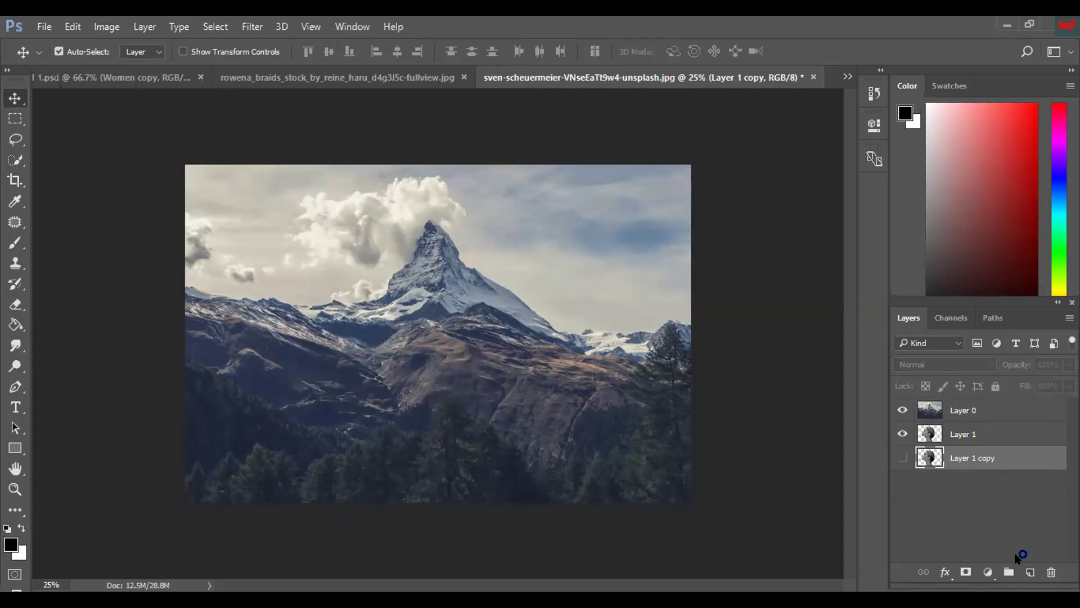
- Add a white (ffffff) Solid Color fill layer and place it at the very bottom of the layer stack
left_click(988, 572)
left_click(989, 231)
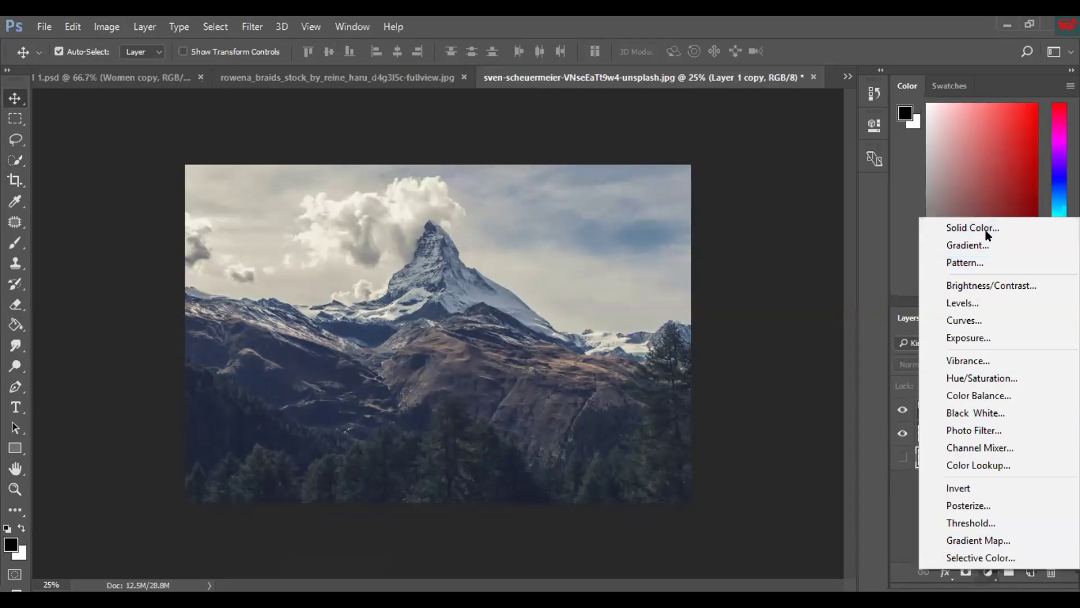
left_click_drag(360, 154, 312, 138)
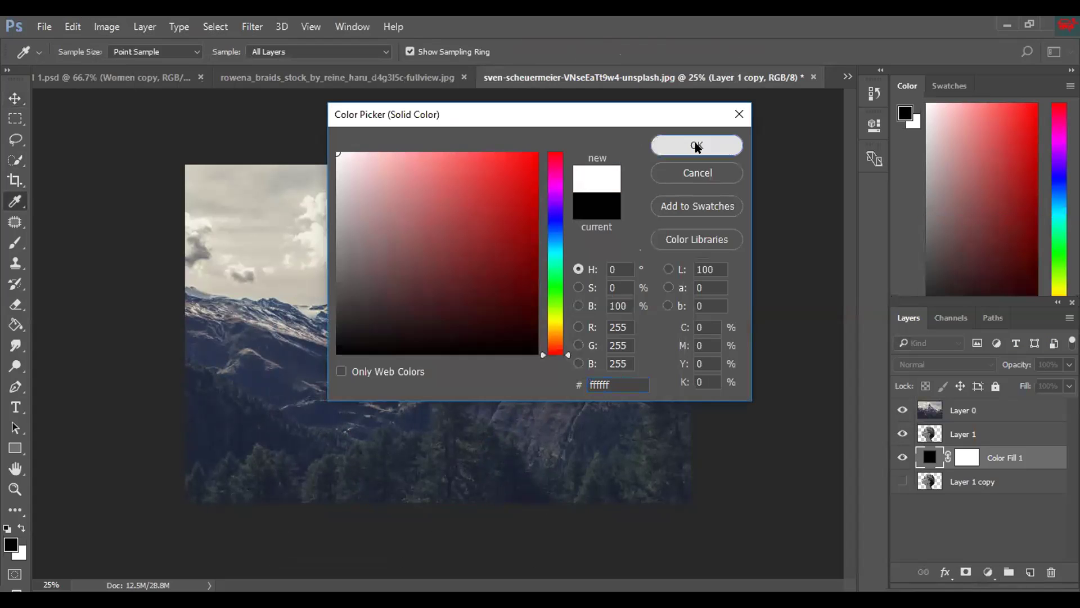
left_click(696, 144)
left_click_drag(1023, 455, 1042, 496)
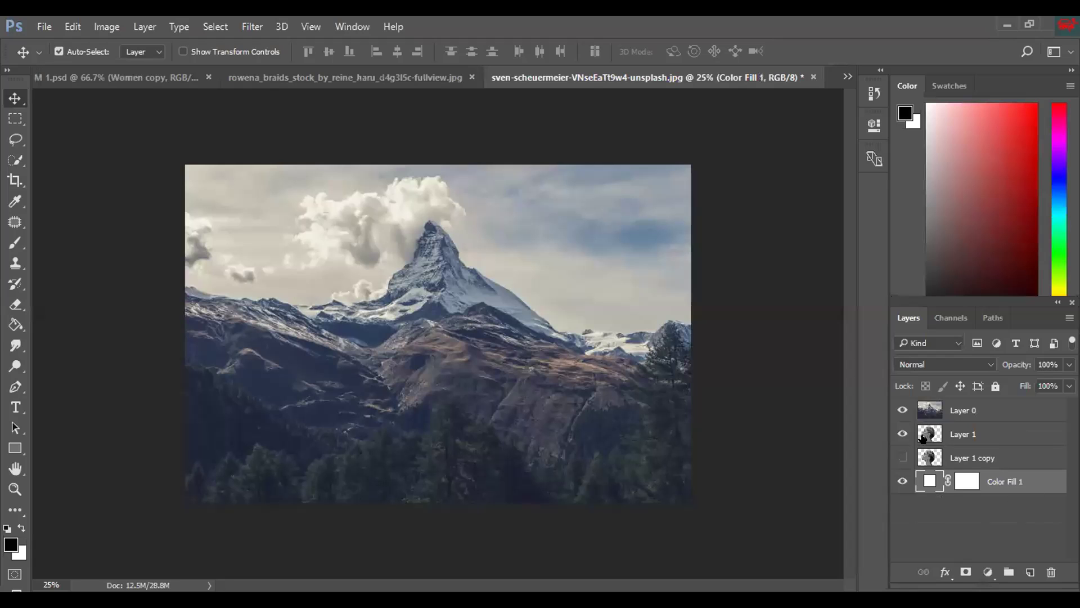
- Compare the woman and mountain images by toggling the visibility of Layer 0 and Layer 1
left_click(900, 409)
left_click(901, 432)
left_click(900, 432)
left_click(941, 428)
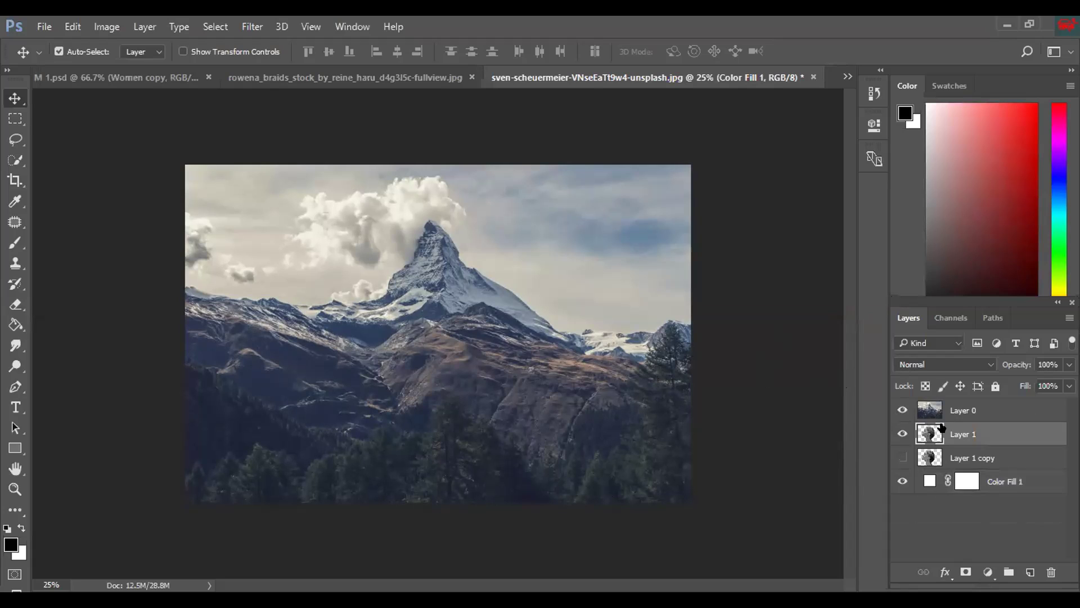
left_click(903, 410)
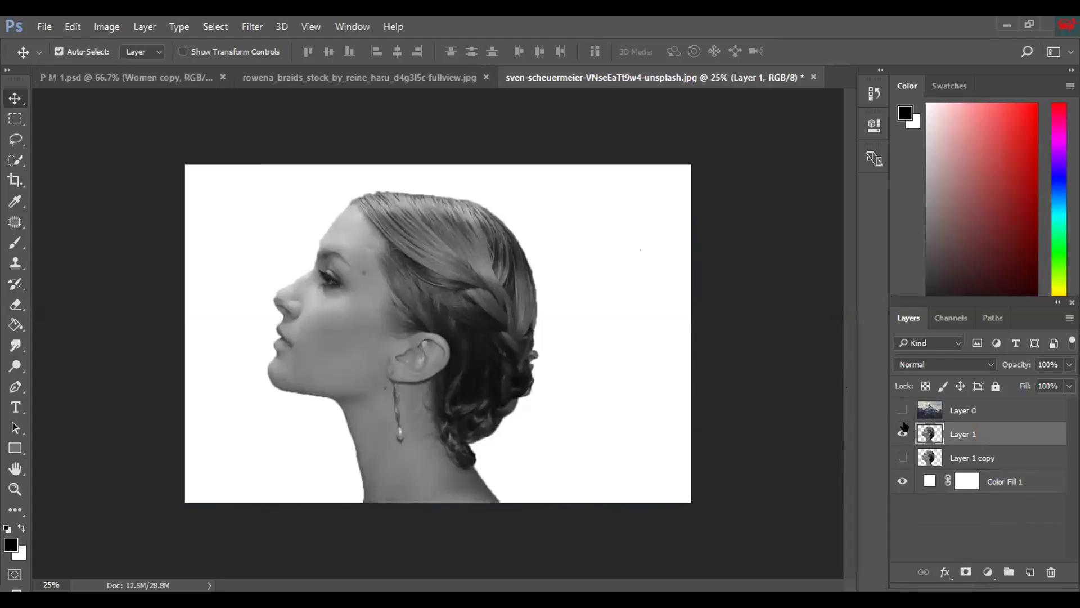
left_click(900, 409)
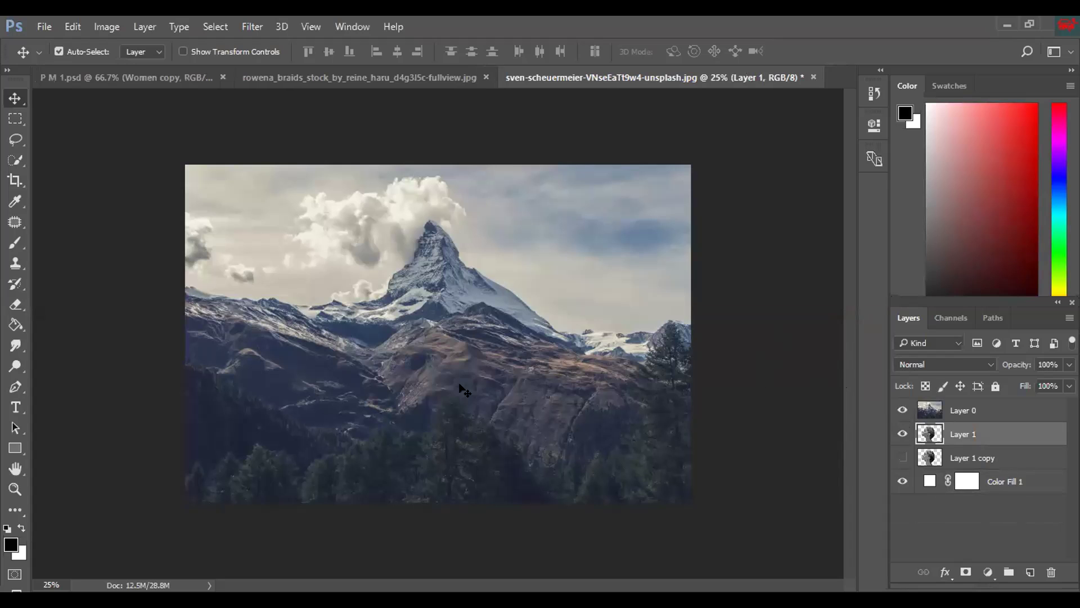
- Try to select the woman's silhouette for the mountain layer, using Quick Selection at size 900 and her layer's outline
left_click(984, 415)
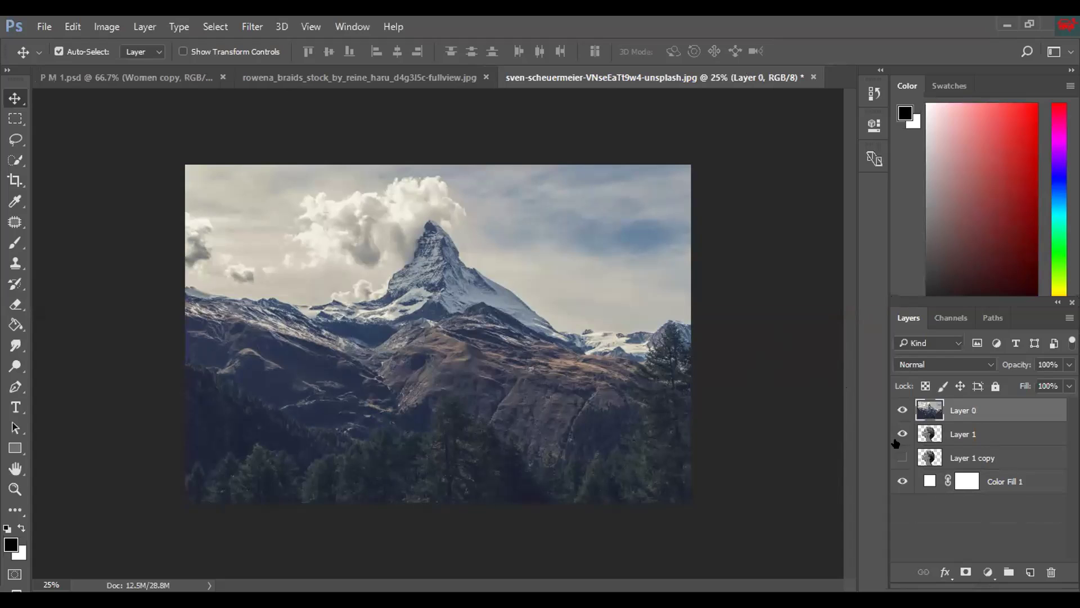
left_click(902, 409)
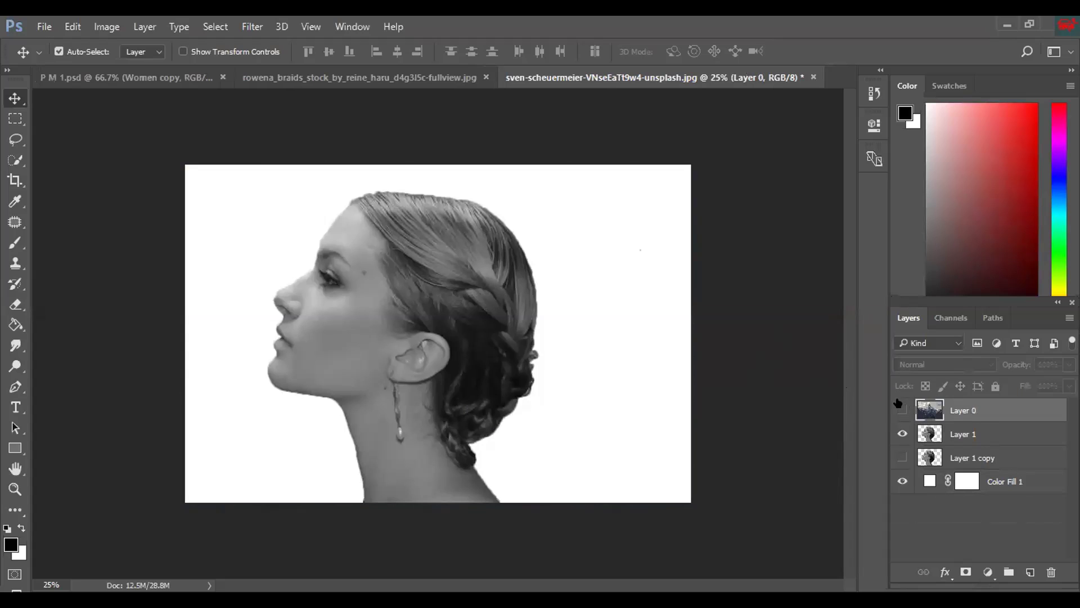
left_click(15, 160)
key("bracketright")
key("bracketright")
key("bracketright")
key("bracketright")
key("bracketright")
key("bracketright")
key("bracketright")
key("bracketright")
key("bracketright")
key("bracketright")
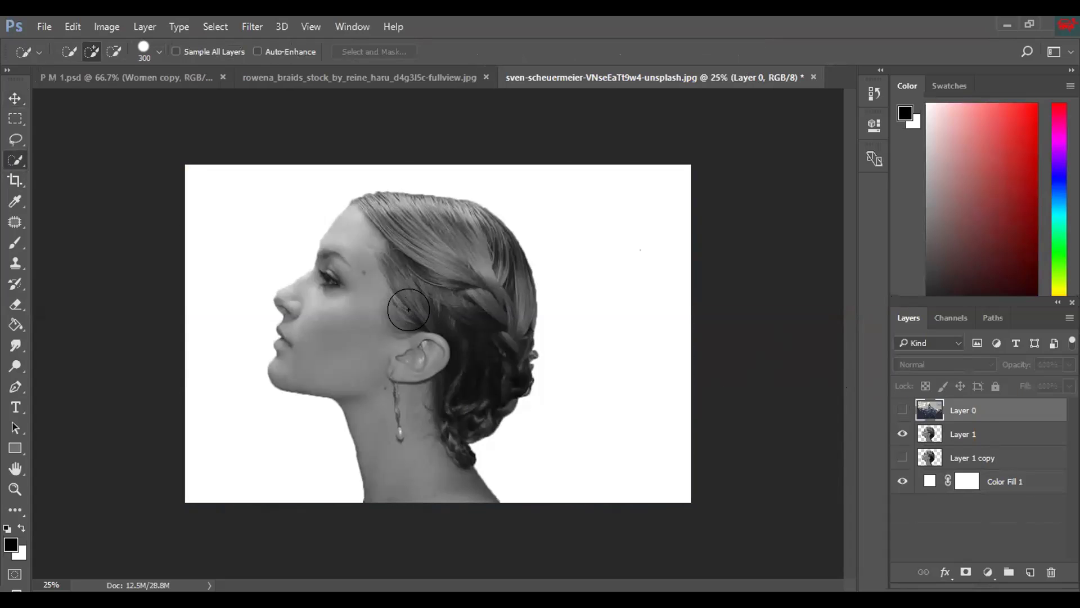
left_click(418, 327)
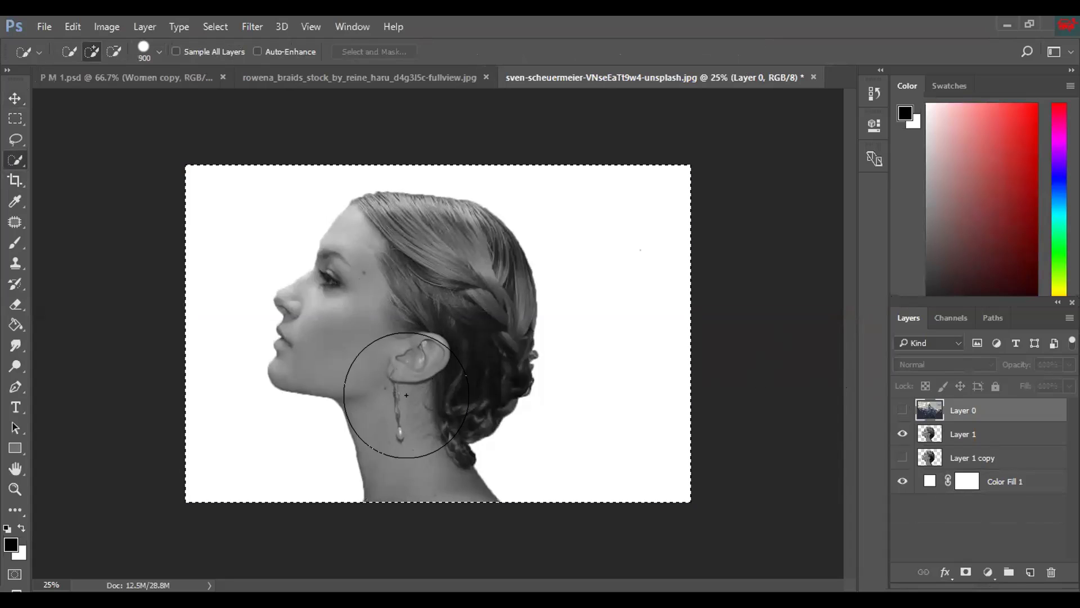
key("ctrl+d")
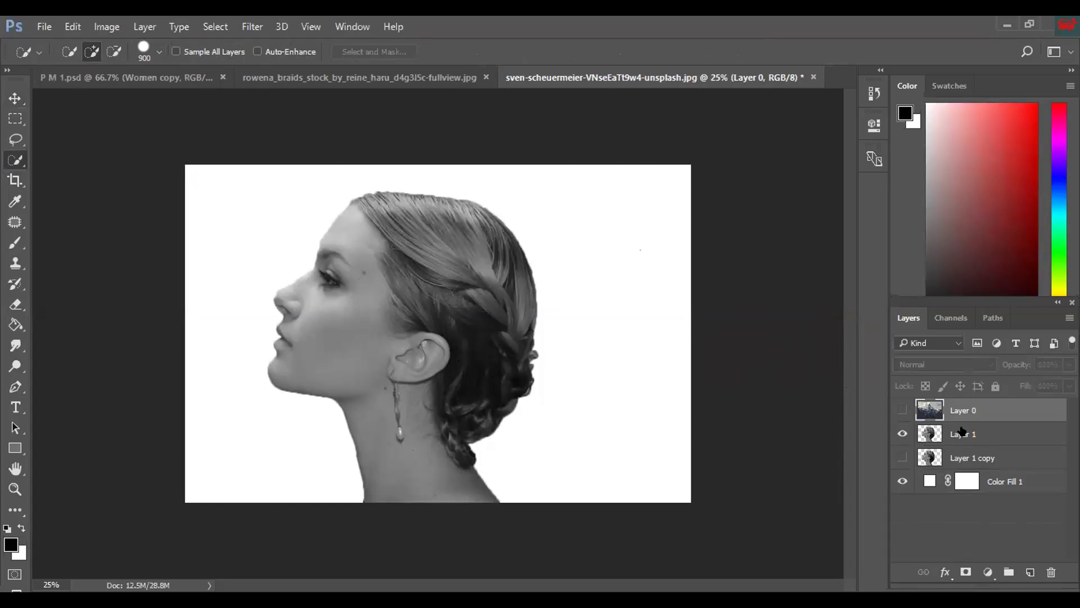
left_click(943, 434)
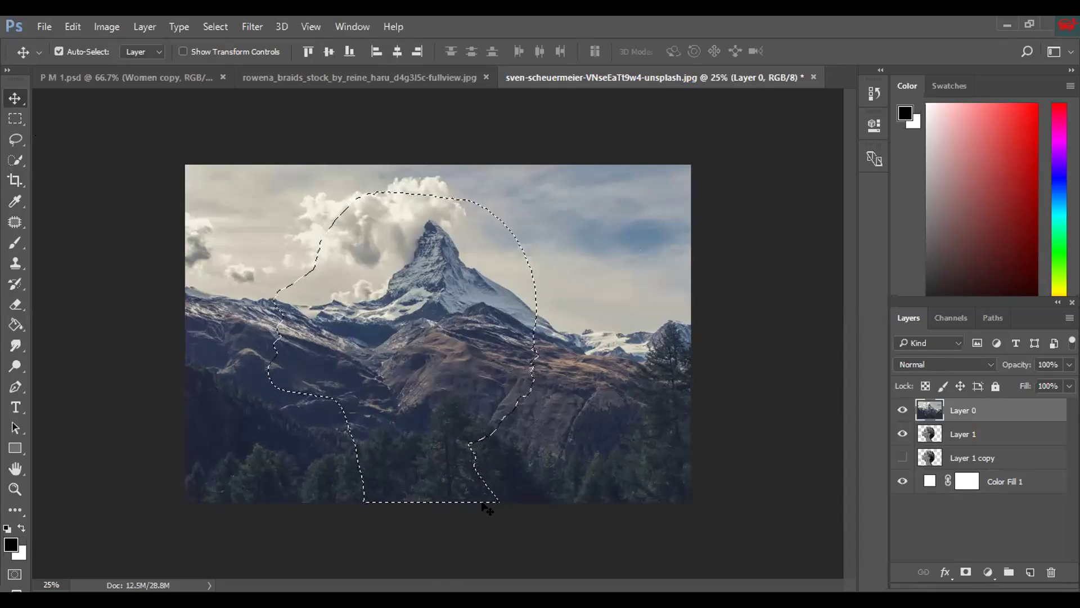
key("ctrl+d")
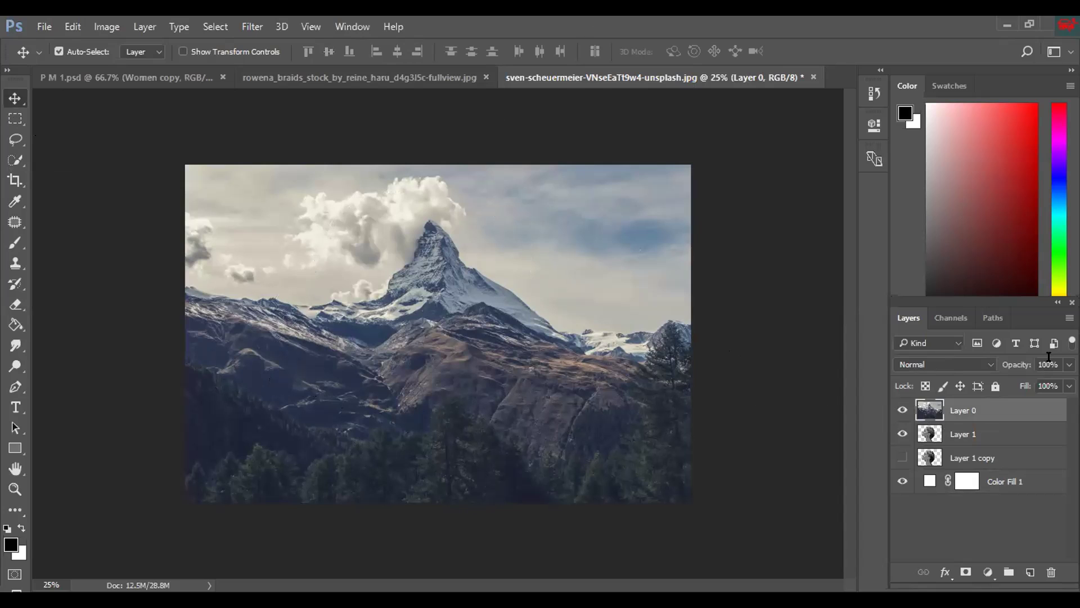
- Lower the opacity of the mountain layer, Layer 0, to 73%
left_click_drag(1069, 364, 1045, 383)
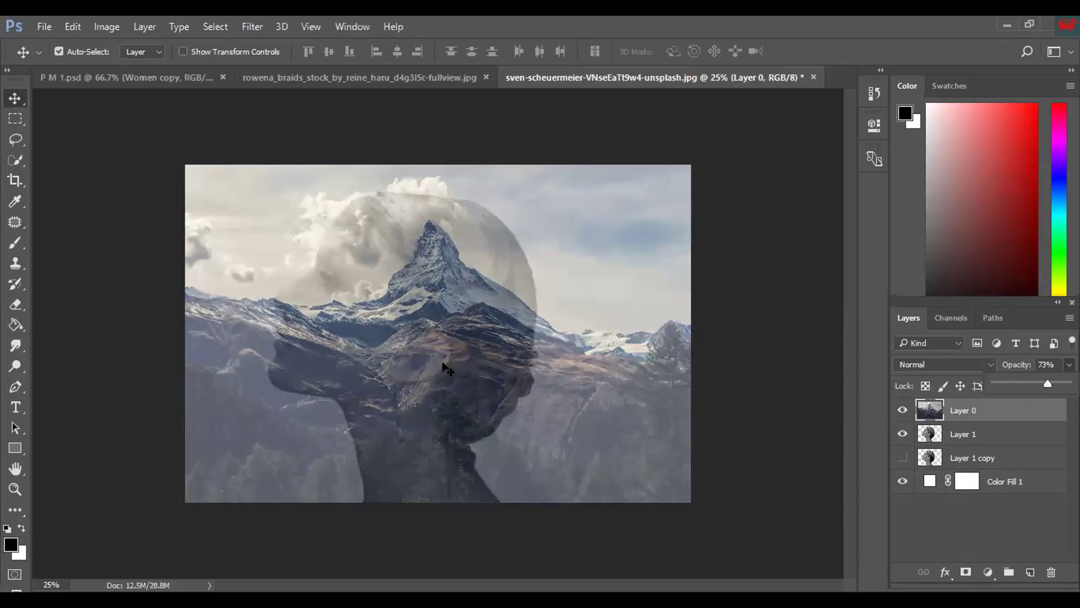
left_click(903, 413)
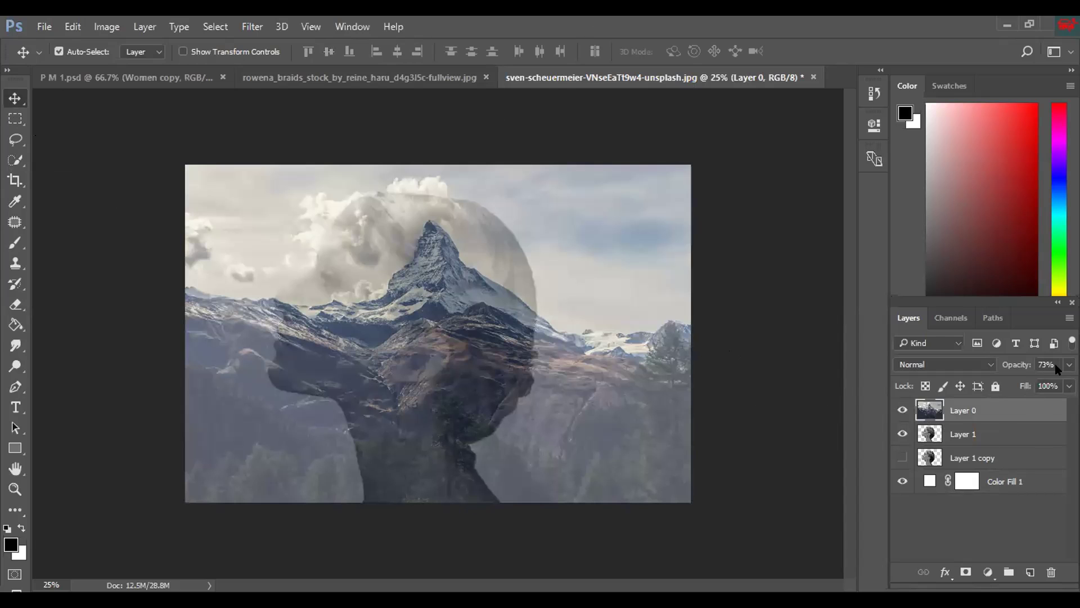
- Restore the mountain layer, Layer 0, to 100% opacity and flip it horizontally
left_click(1070, 364)
left_click_drag(1045, 384, 1070, 384)
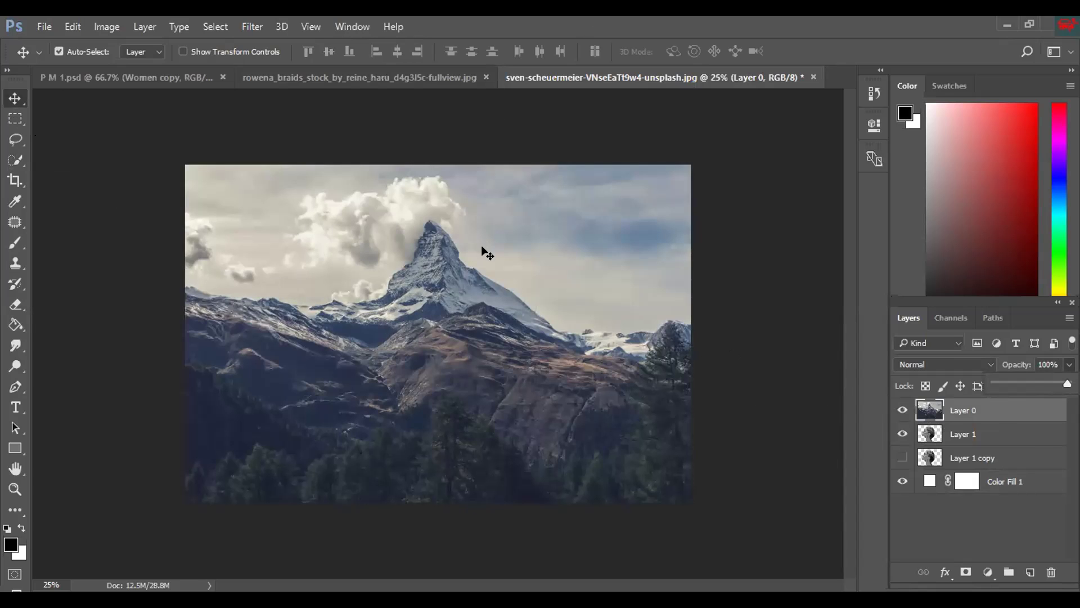
key("ctrl")
key("ctrl+t")
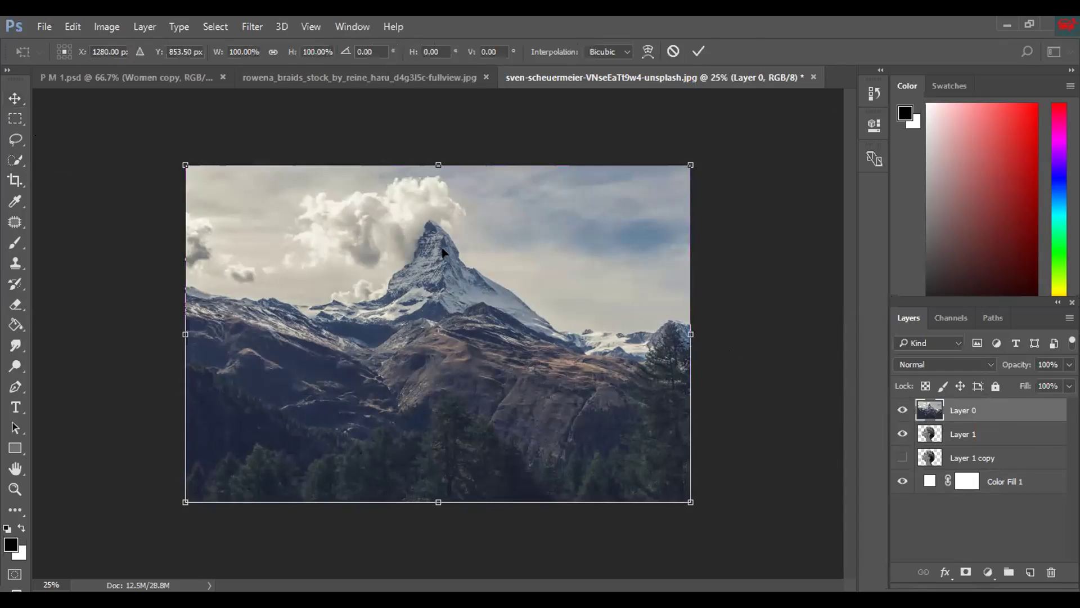
right_click(443, 251)
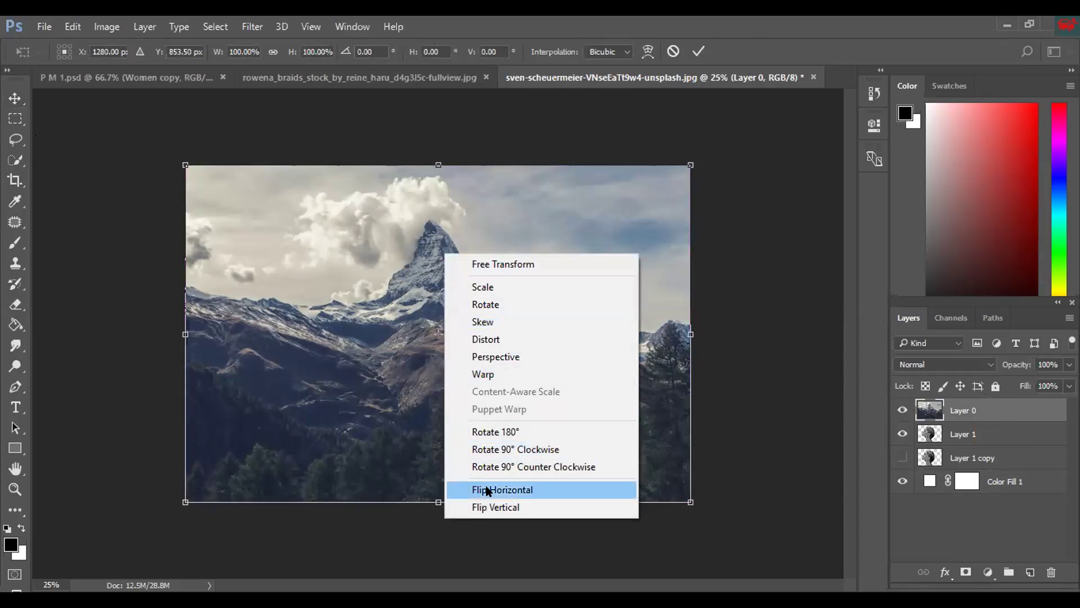
left_click(487, 490)
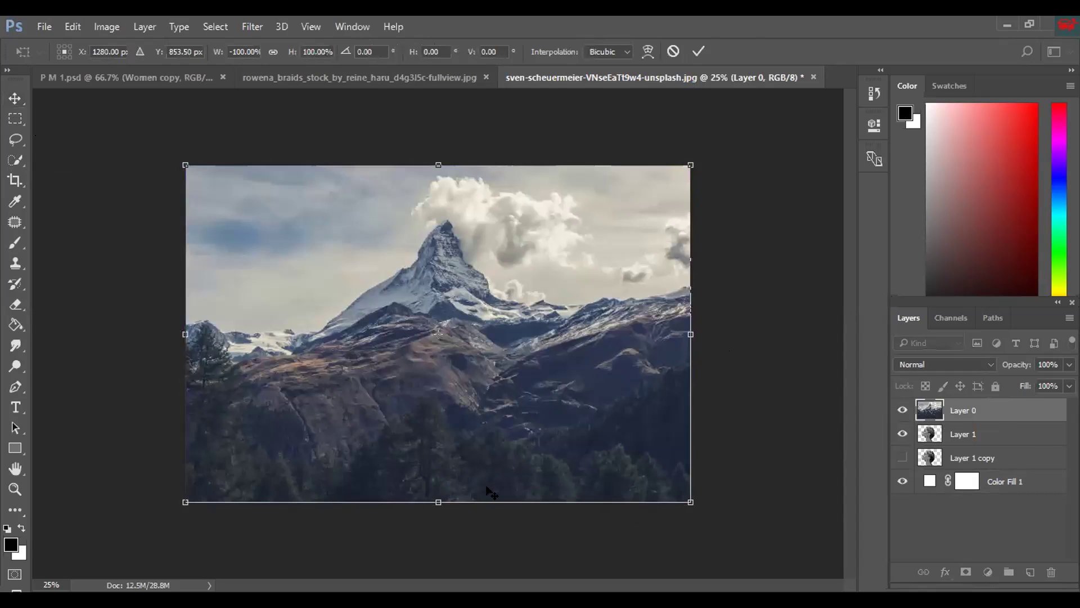
key("Return")
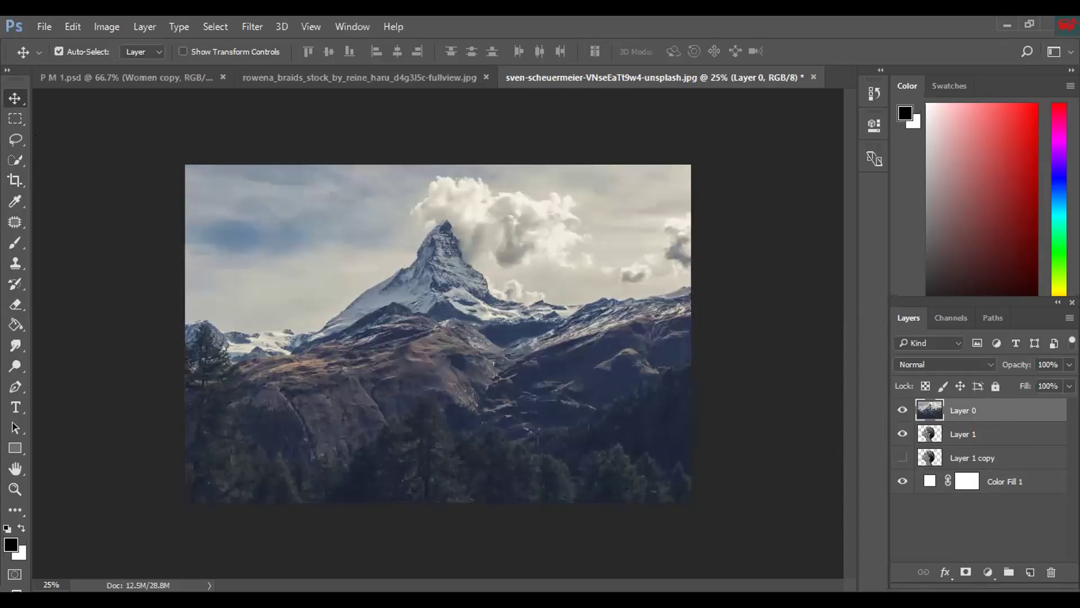
- Lower Layer 0's opacity to 64% and shift the mountain image left so its peak overlaps the woman's face
left_click(1069, 364)
left_click_drag(1069, 383, 1042, 383)
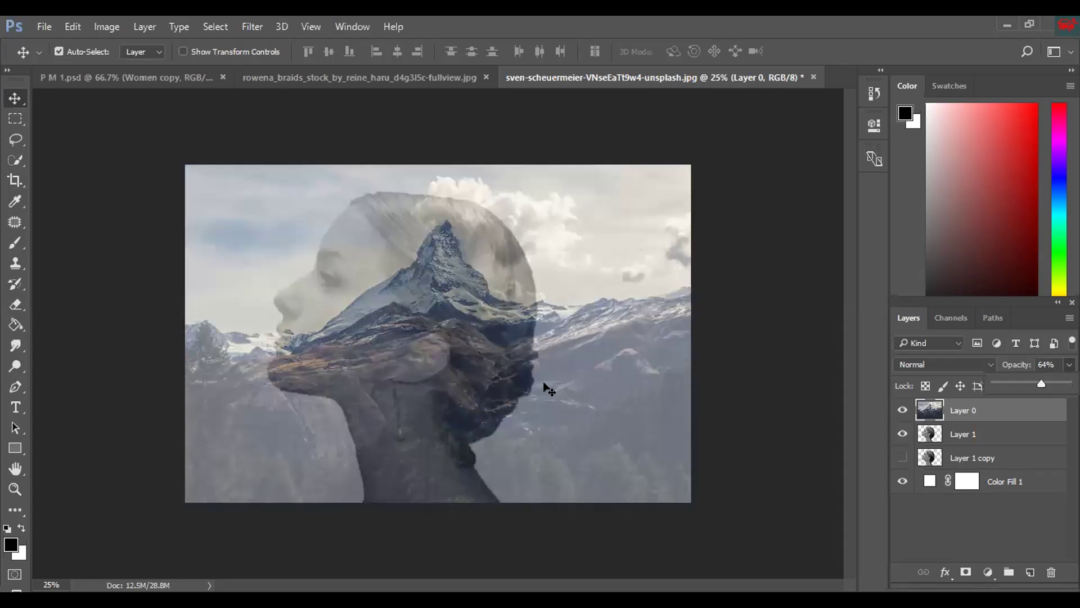
left_click_drag(607, 393, 505, 389)
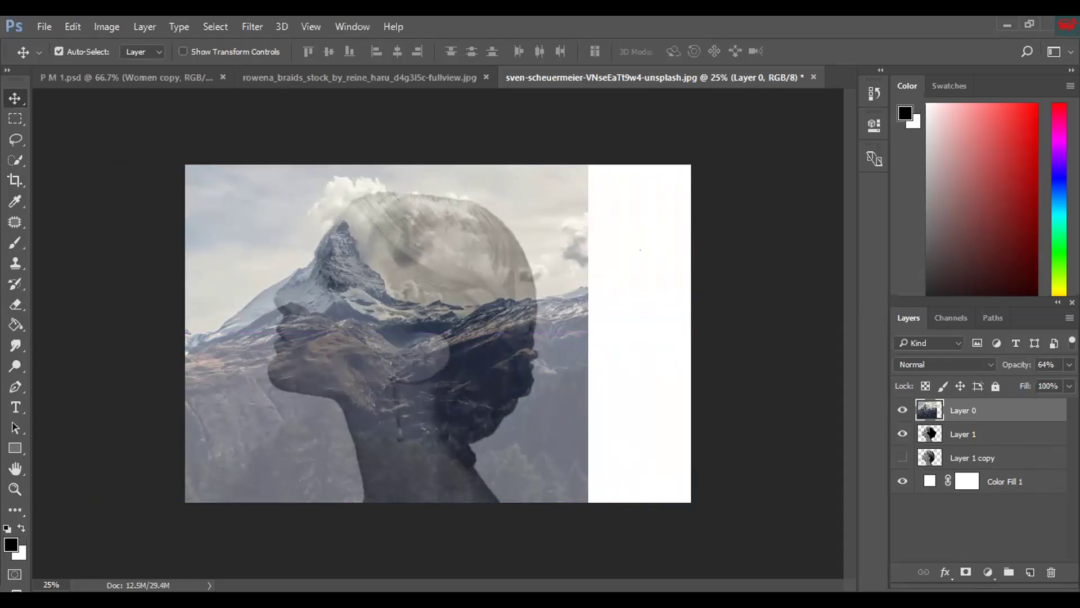
- Select the woman's silhouette on Layer 1 with Quick Selection and apply it as a layer mask on Layer 0
left_click(902, 410)
left_click(931, 431)
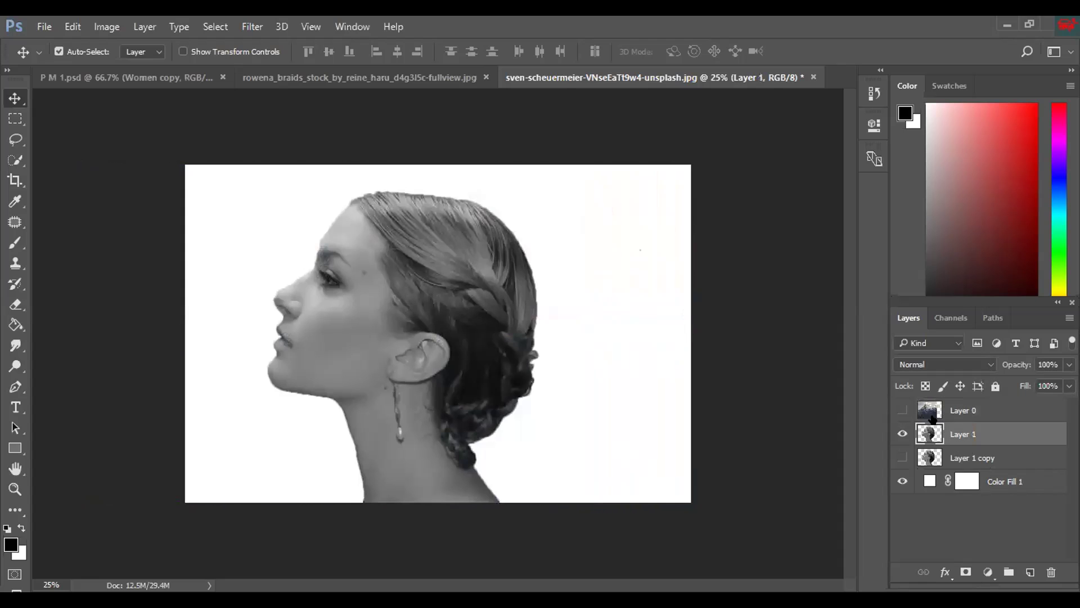
left_click(15, 160)
mouse_move(321, 217)
left_mouse_down()
mouse_move(394, 427)
mouse_move(418, 236)
left_mouse_up()
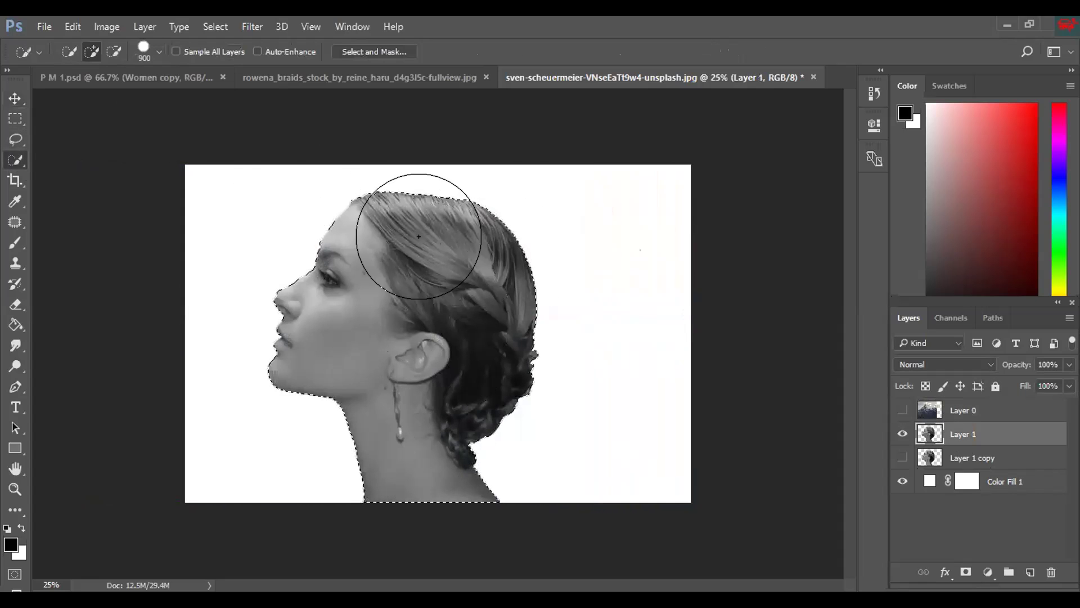
left_click(929, 410)
left_click(903, 410)
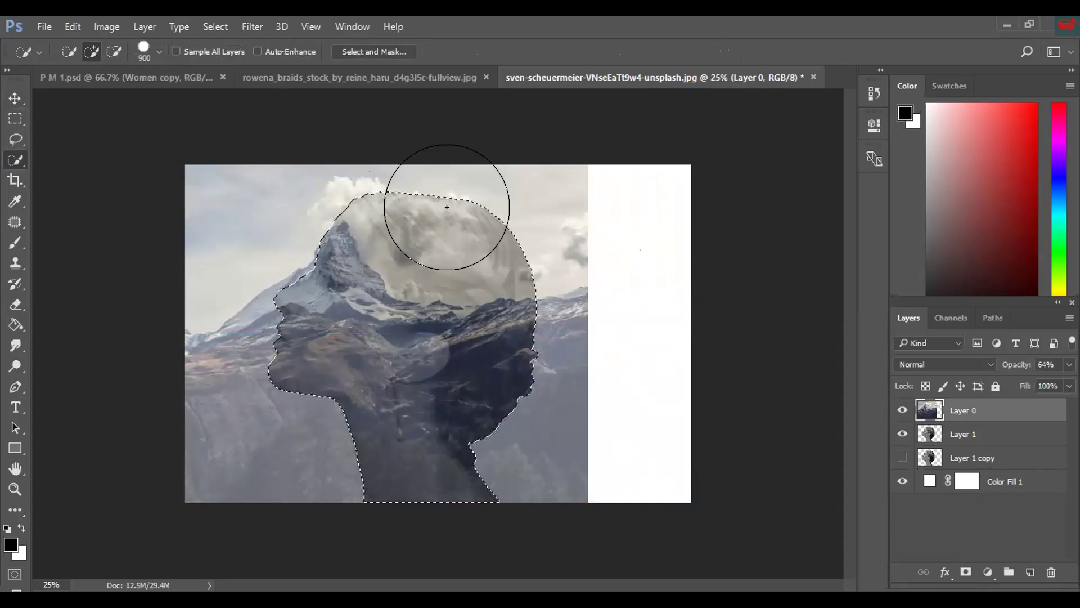
left_click(967, 571)
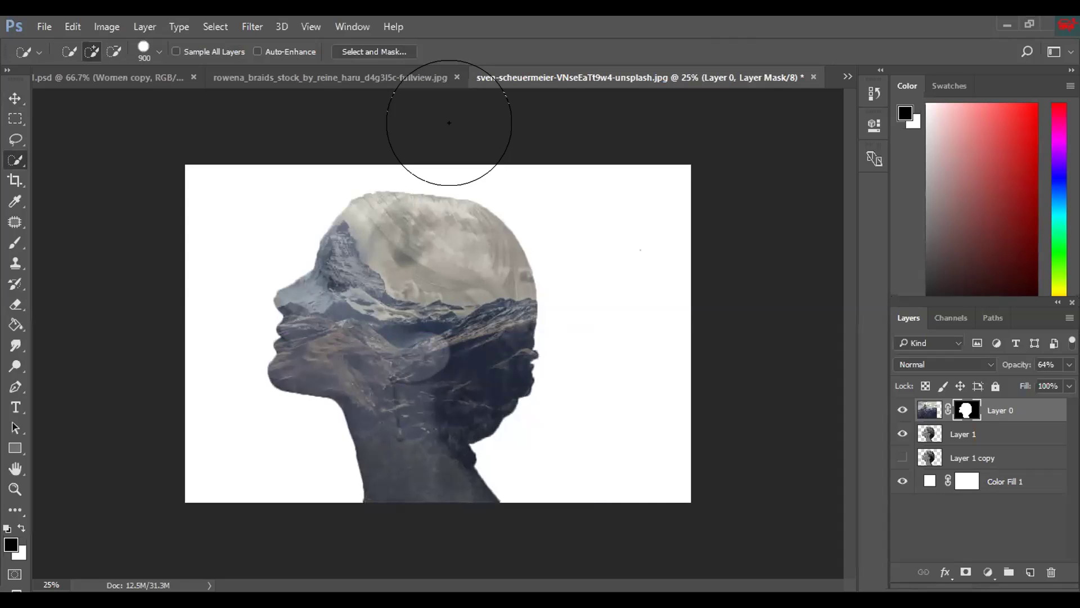
- Duplicate the masked mountain layer, Layer 0
left_click(983, 438)
left_click(1007, 412)
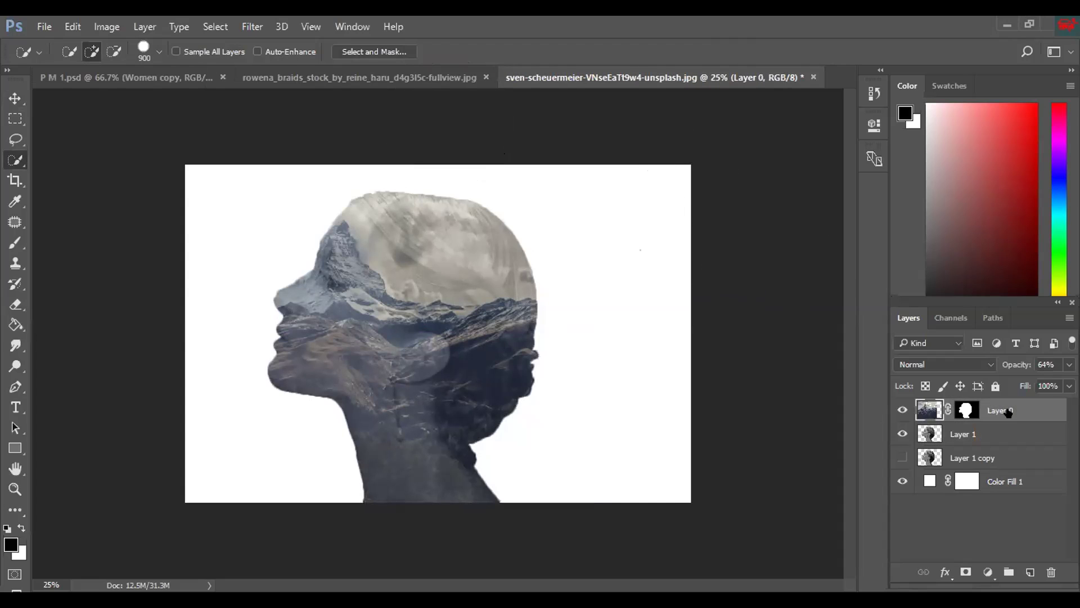
key("ctrl+j")
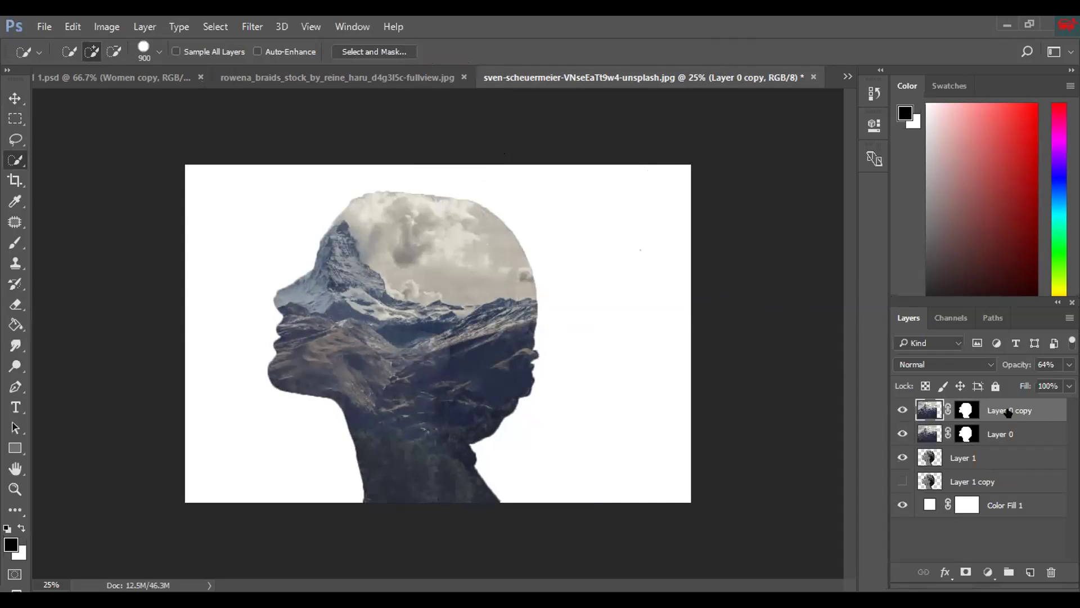
- Delete the layer mask from Layer 0 copy and set that layer's blend mode to Lighten
left_click(965, 411)
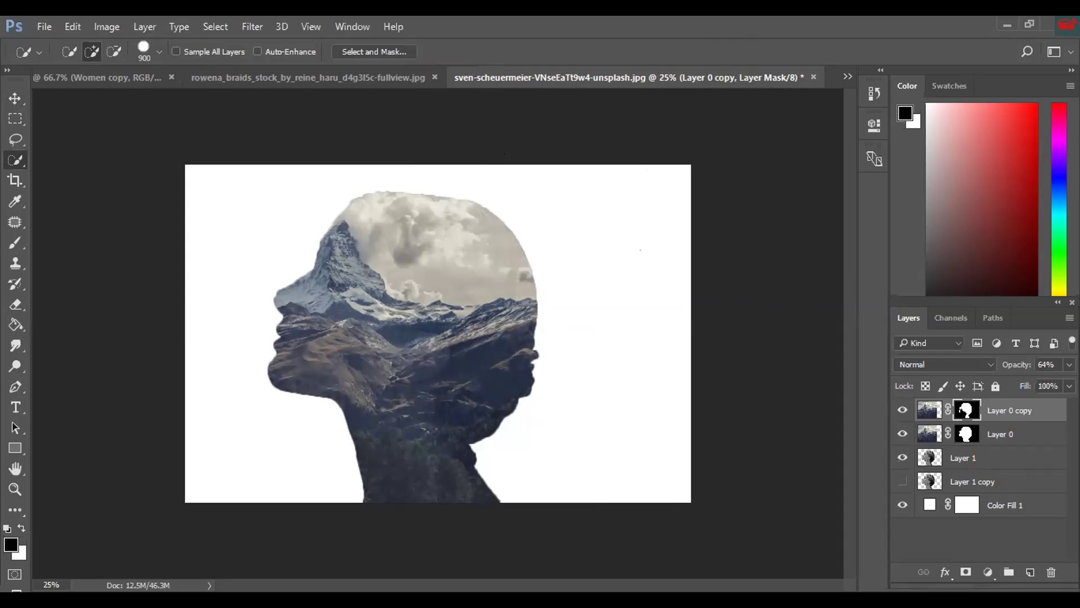
left_click(919, 412)
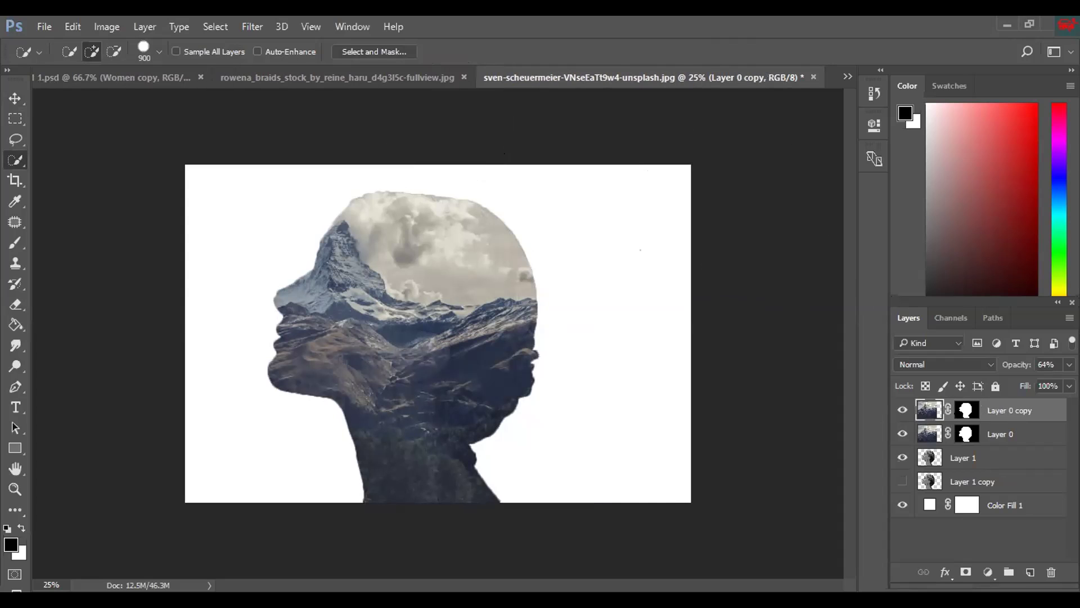
left_click(961, 413)
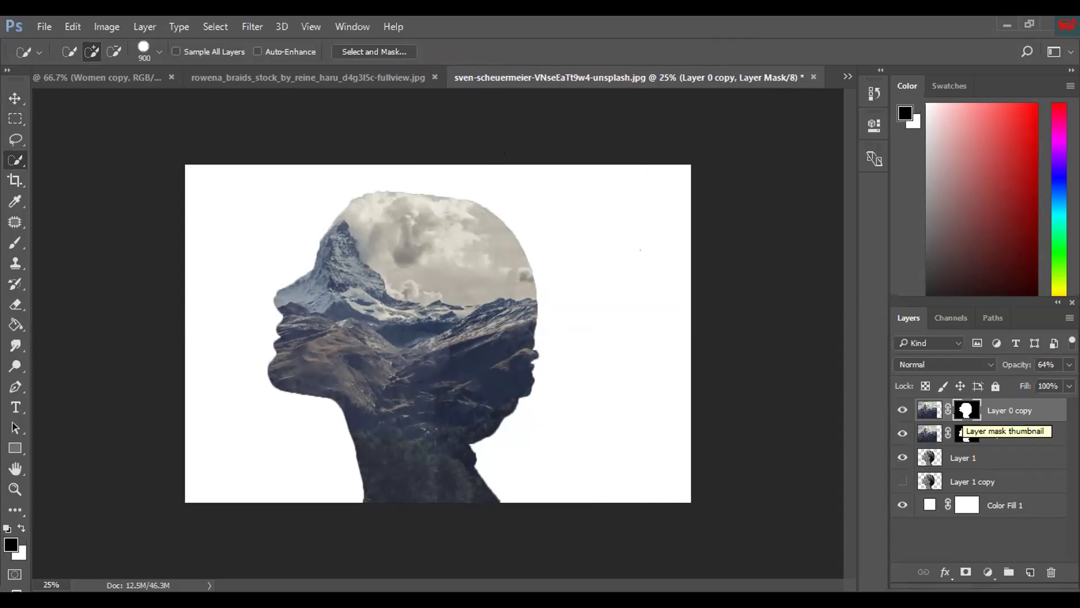
left_click_drag(966, 434, 1049, 566)
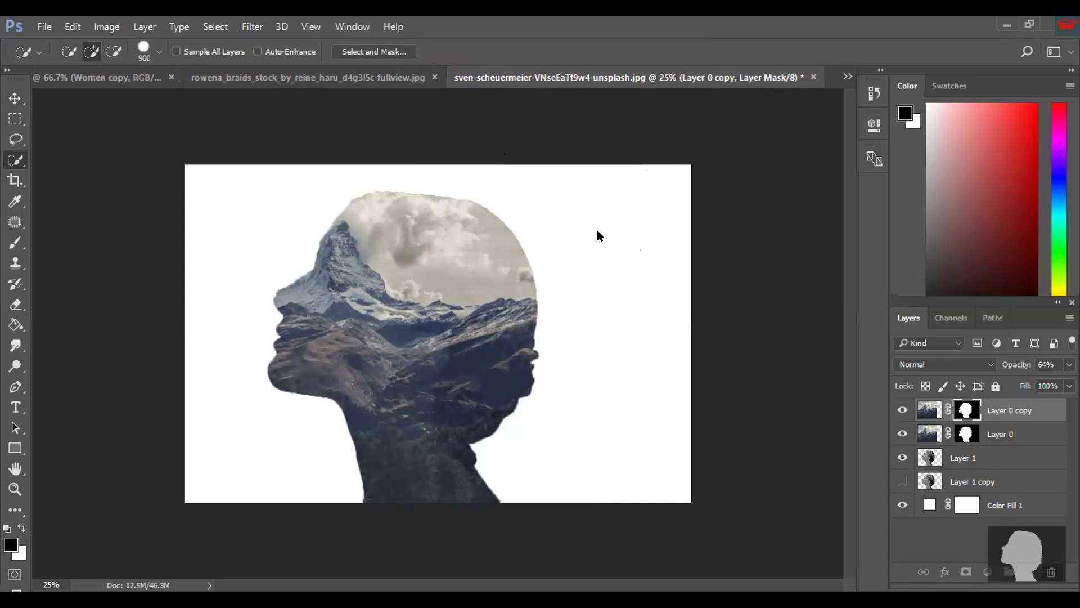
left_click(615, 249)
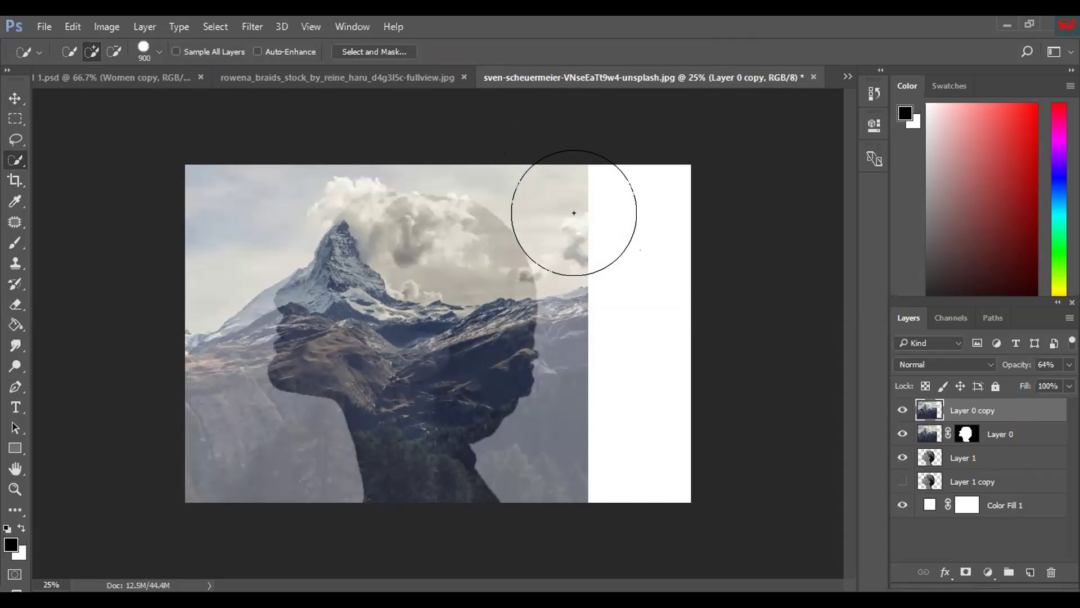
left_click(982, 366)
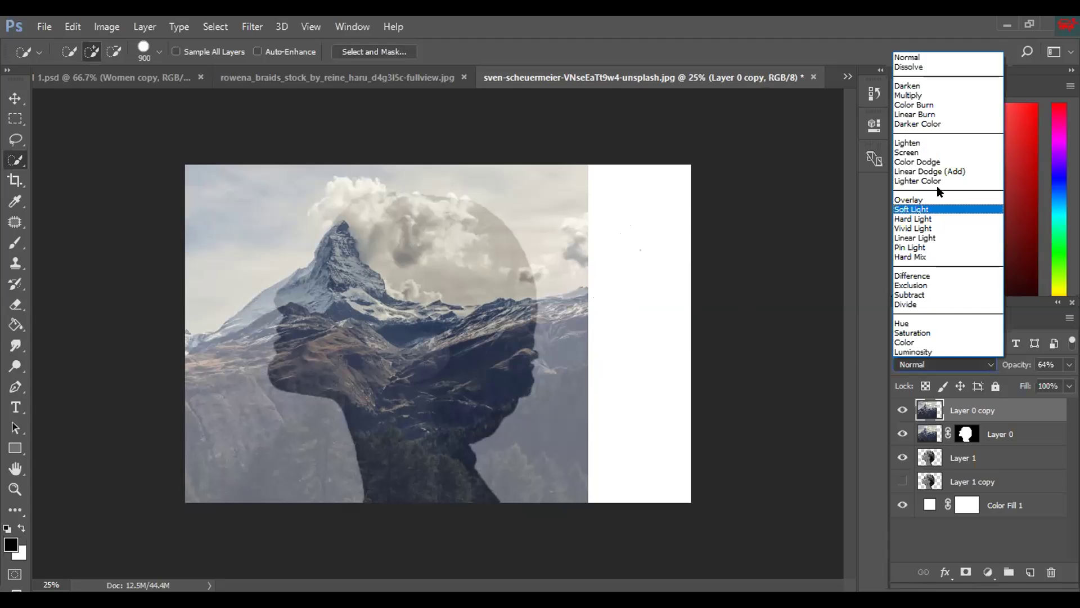
left_click(917, 143)
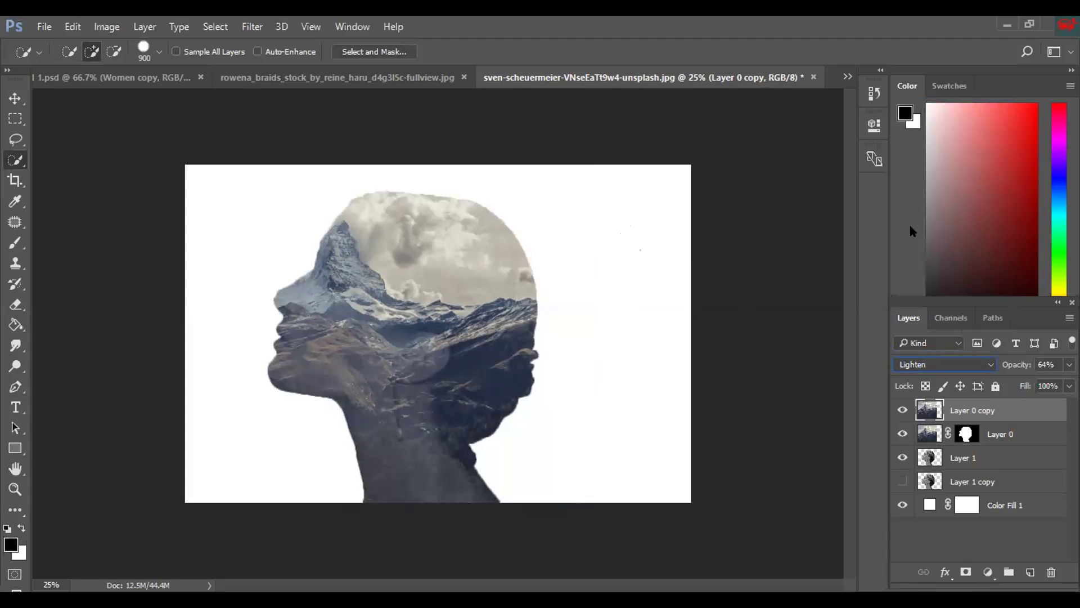
- Show Layer 1 copy and bring it to the front, in Lighten mode with a white layer mask
left_click(972, 482)
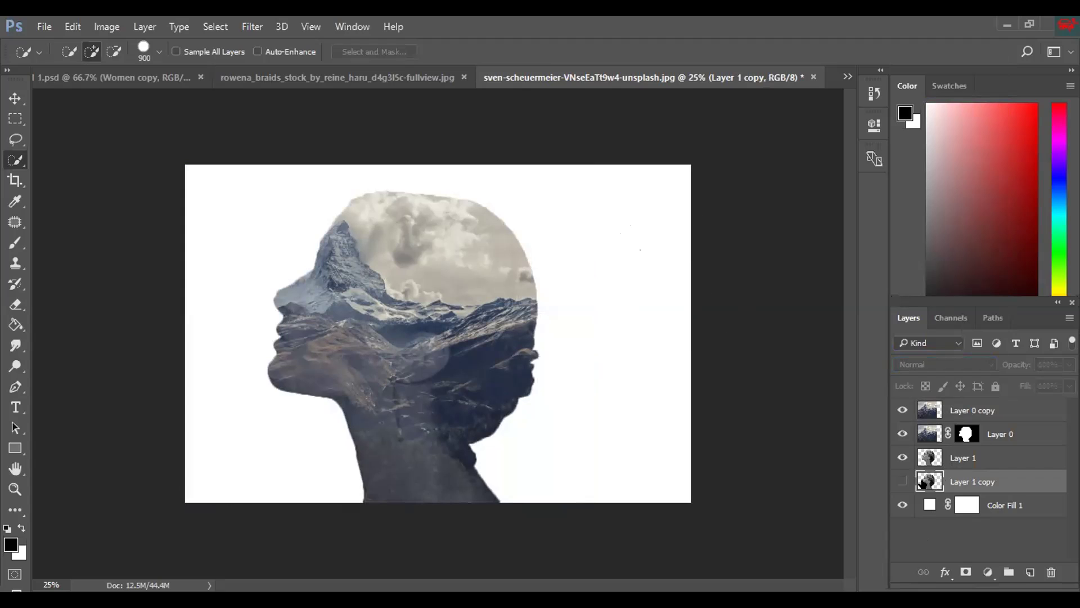
left_click(903, 481)
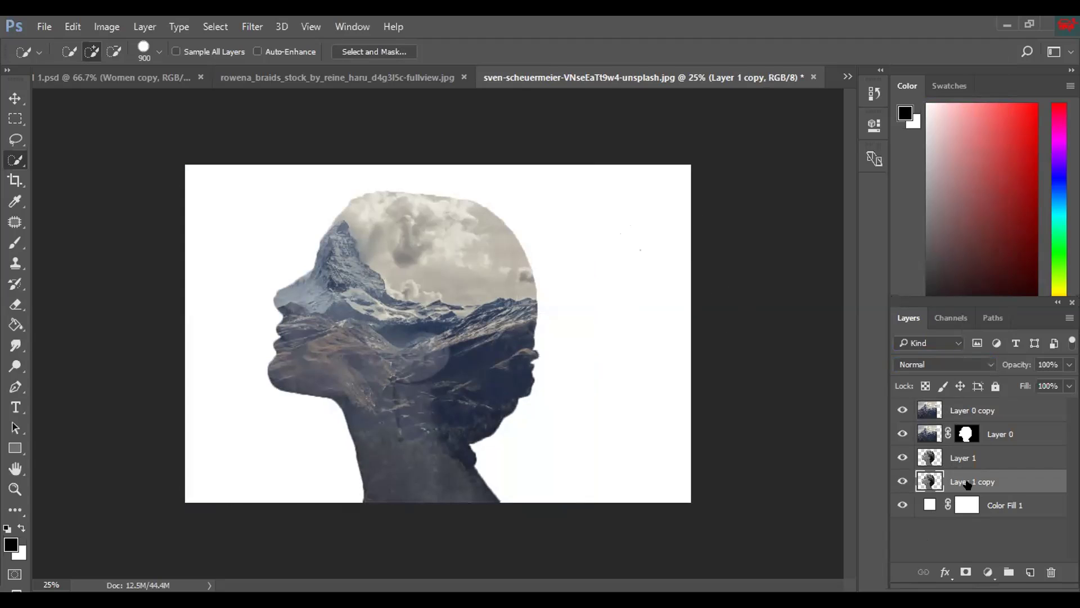
left_click(145, 26)
mouse_move(309, 399)
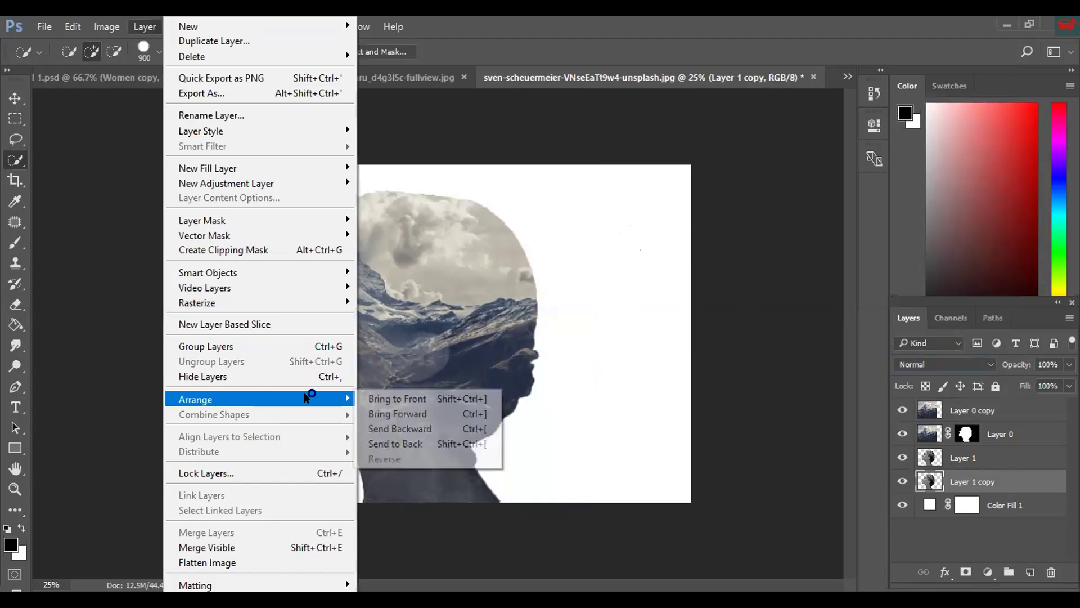
left_click(397, 400)
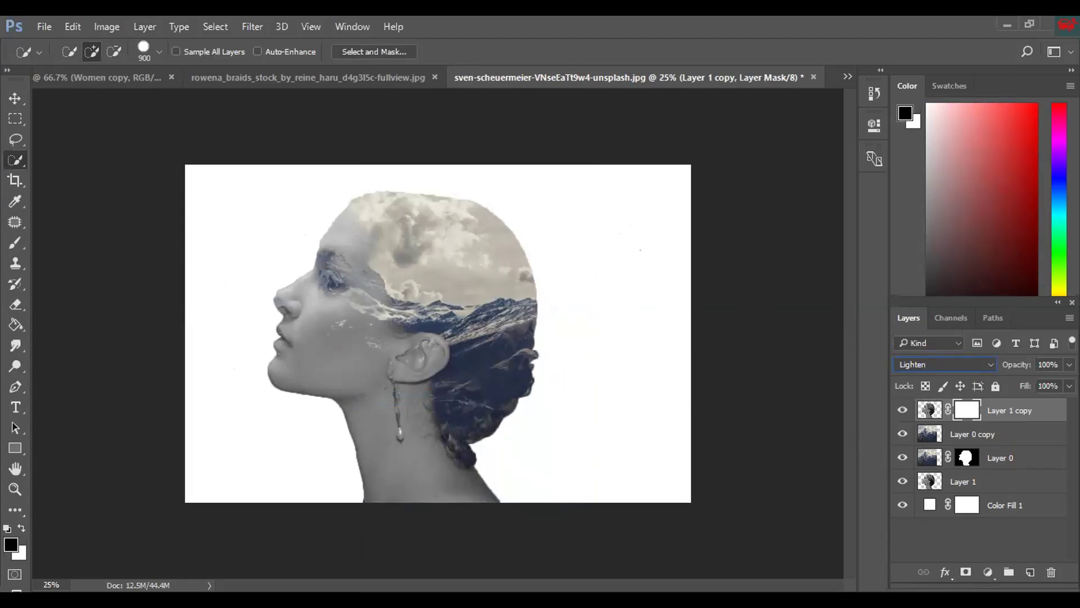
- Paint black over Layer 0's mountain detail on the woman's face with a size 500 brush at 40% opacity and 48% flow
left_click(959, 434)
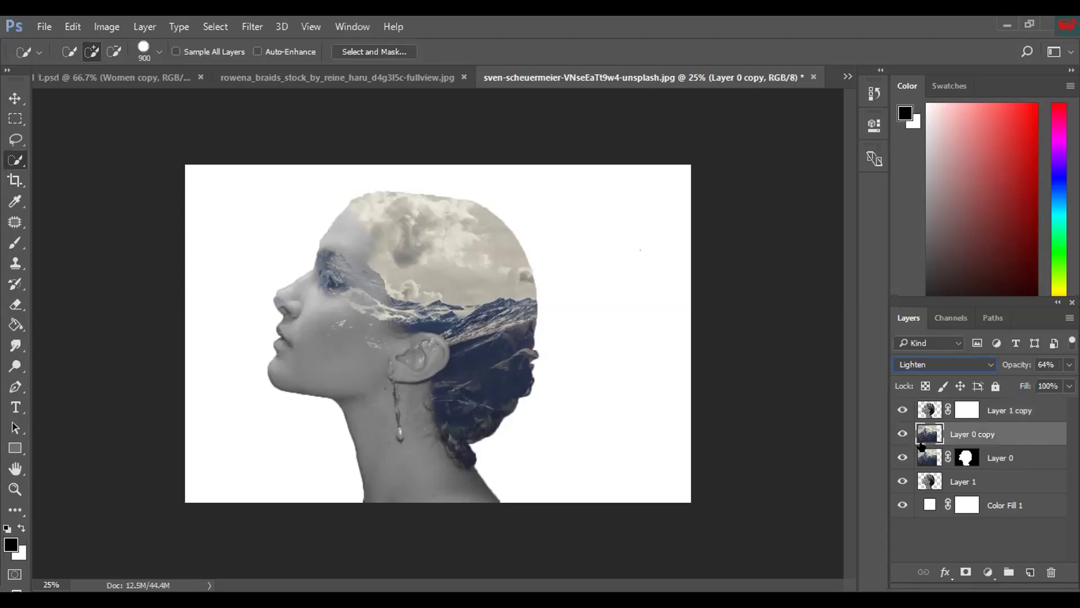
left_click(15, 244)
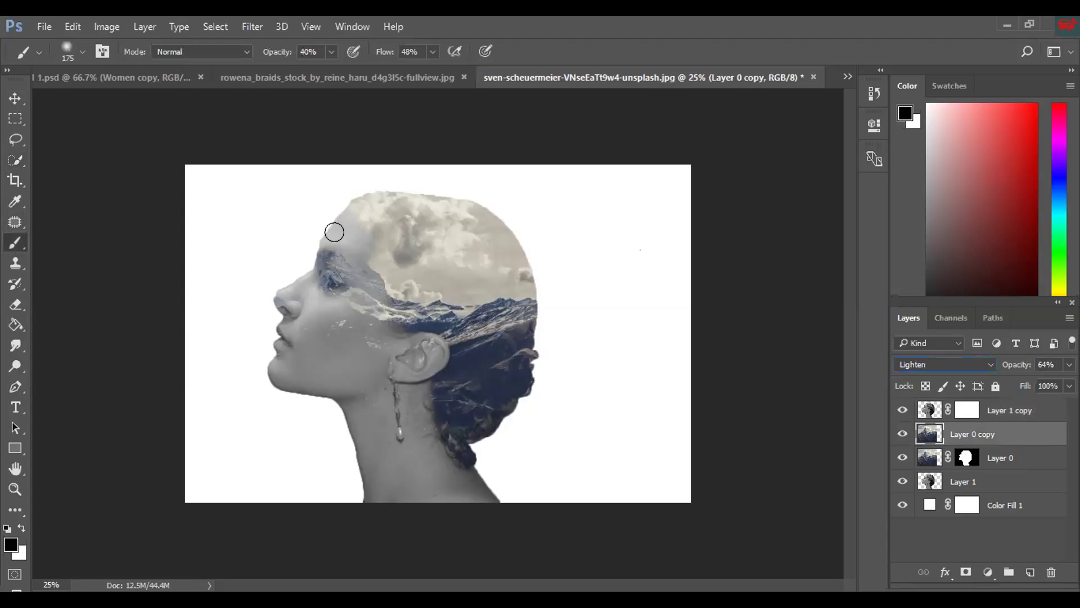
key("bracketright")
key("bracketright")
key("bracketright")
key("bracketright")
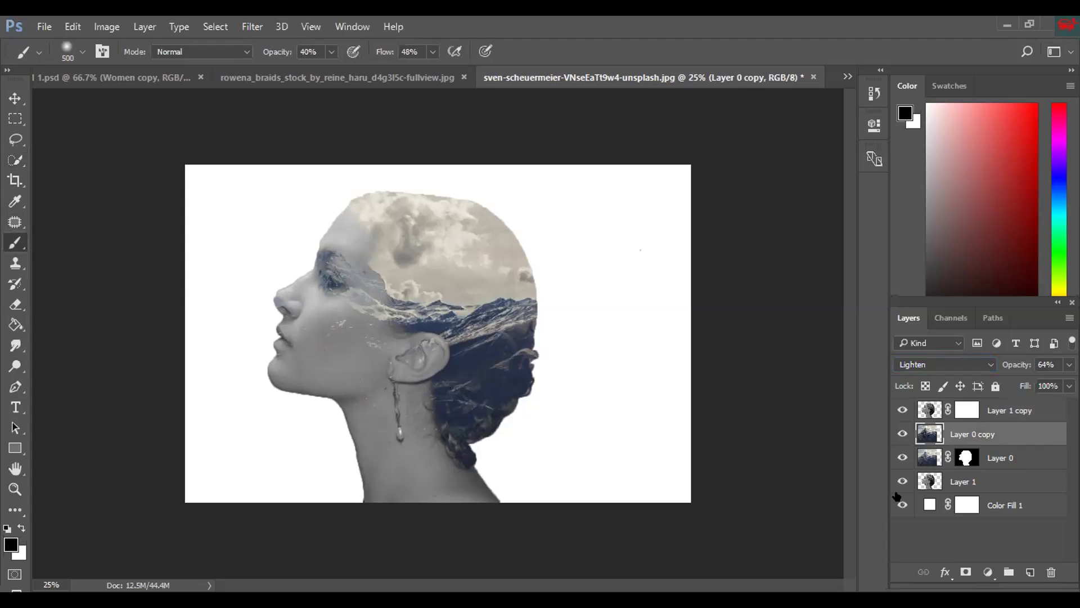
left_click(986, 454)
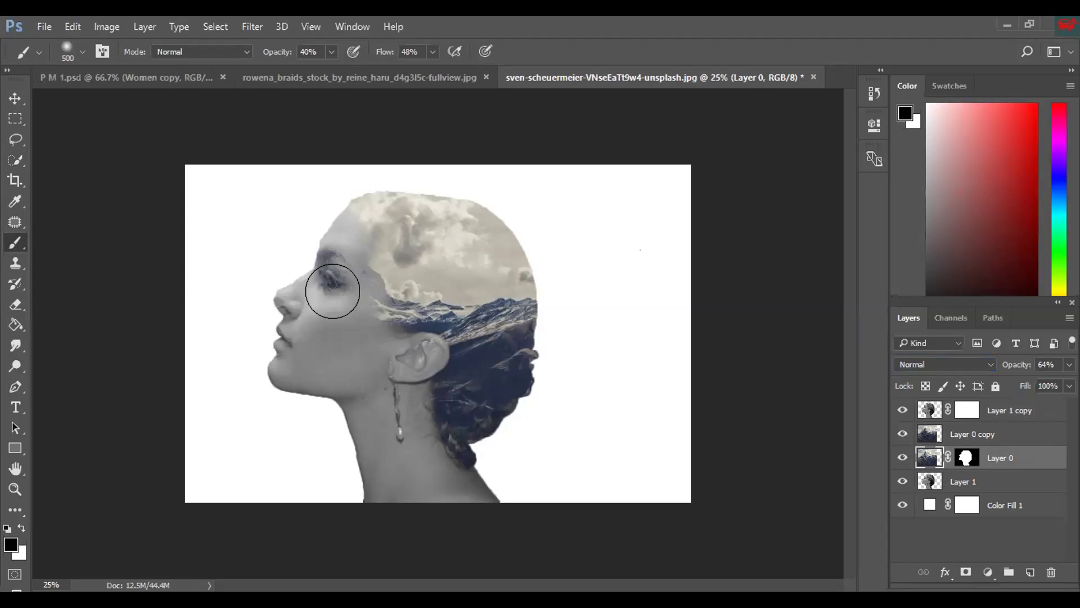
mouse_move(311, 271)
left_mouse_down()
mouse_move(293, 252)
mouse_move(280, 291)
mouse_move(263, 259)
mouse_move(282, 291)
mouse_move(284, 254)
mouse_move(296, 253)
mouse_move(297, 277)
left_mouse_up()
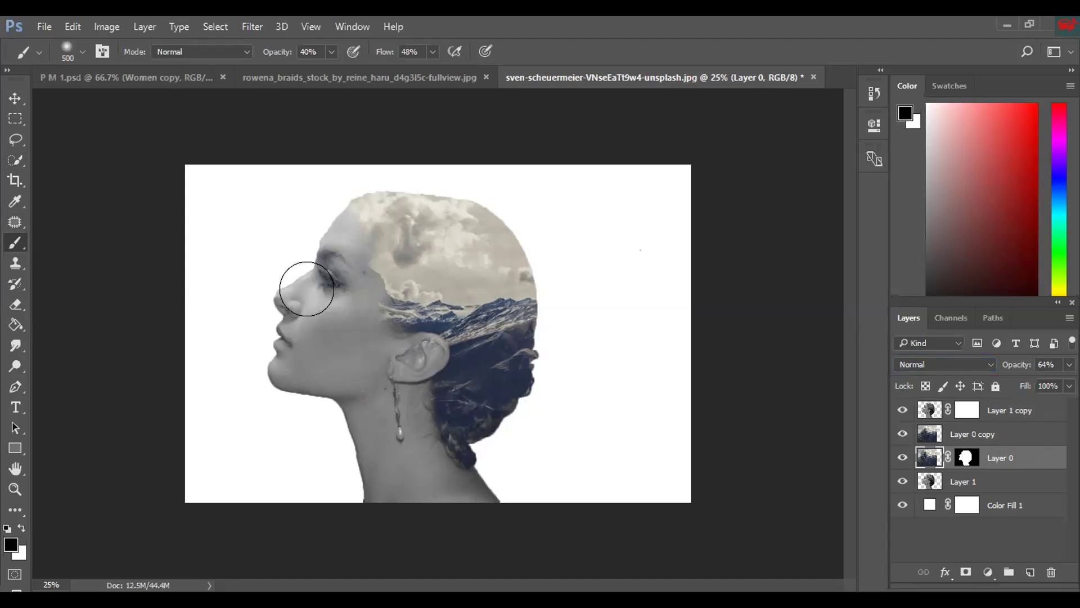
- Recolor the Color Fill 1 background to #bcbaac by sampling the sky tones inside the back of the woman's head
left_click(1019, 412)
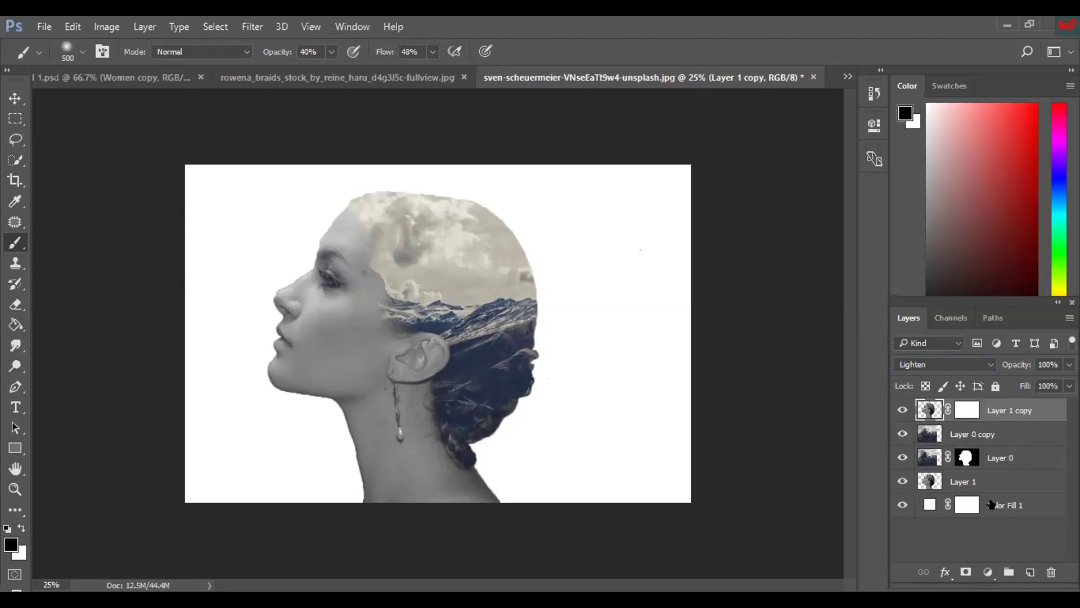
left_click(932, 502)
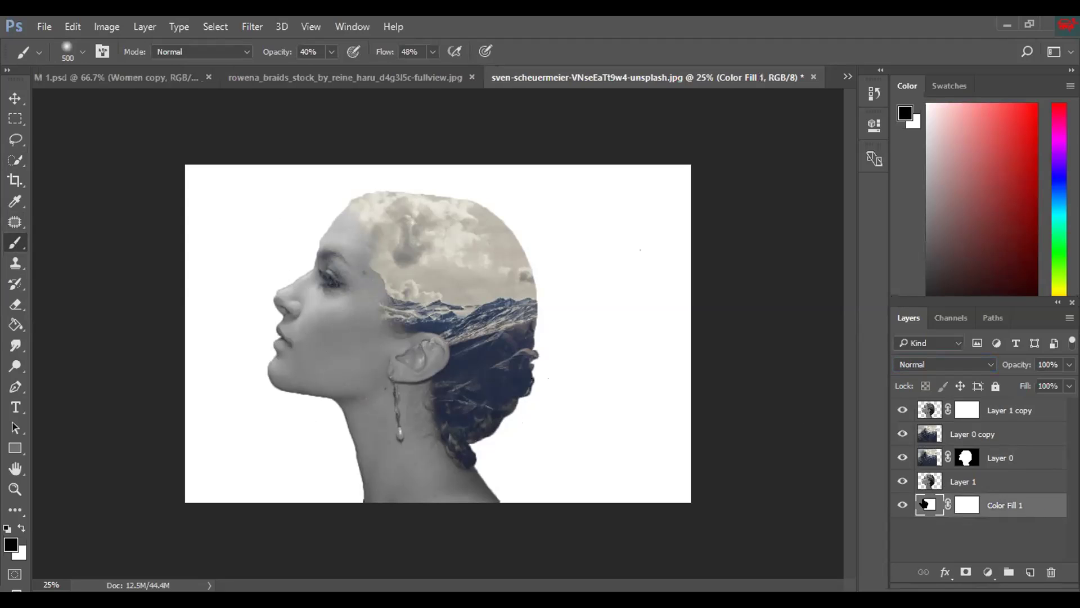
double_click(924, 502)
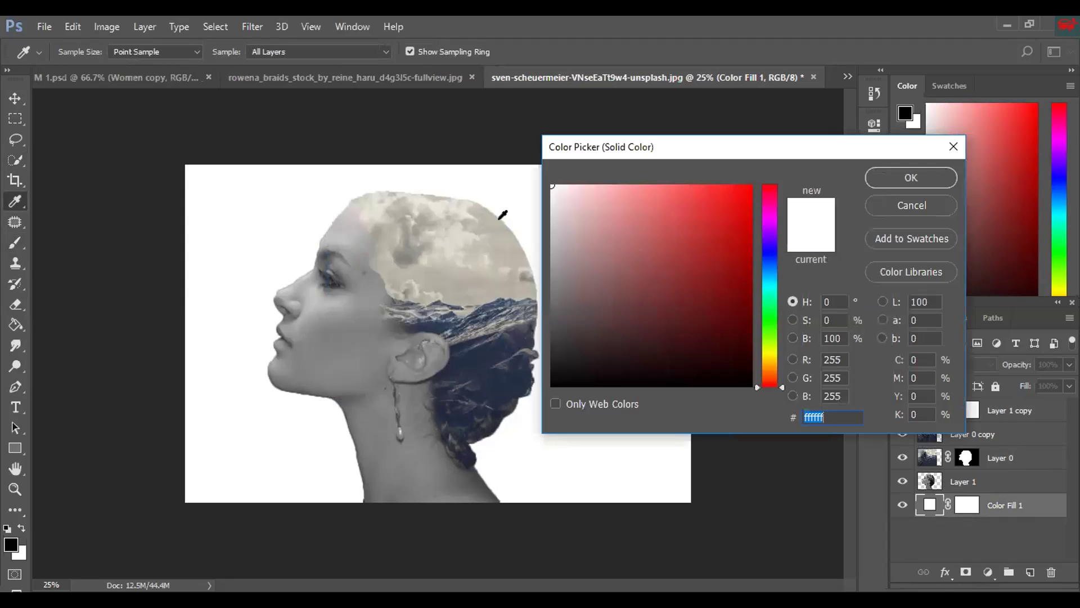
left_click(503, 215)
left_click(521, 243)
left_click(516, 244)
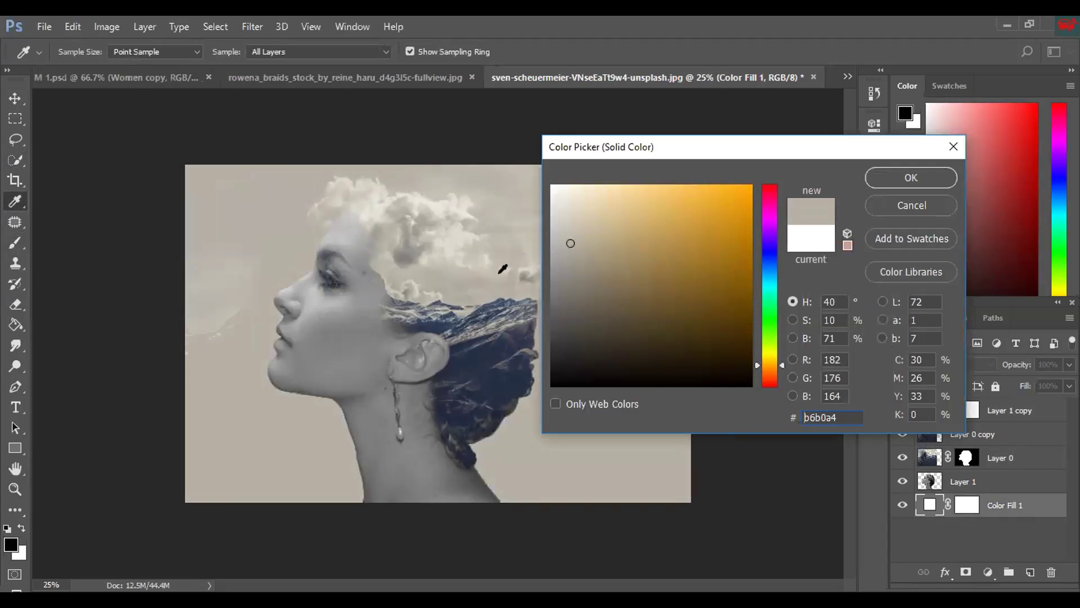
left_click(503, 269)
left_click(514, 277)
left_click(515, 248)
left_click(514, 224)
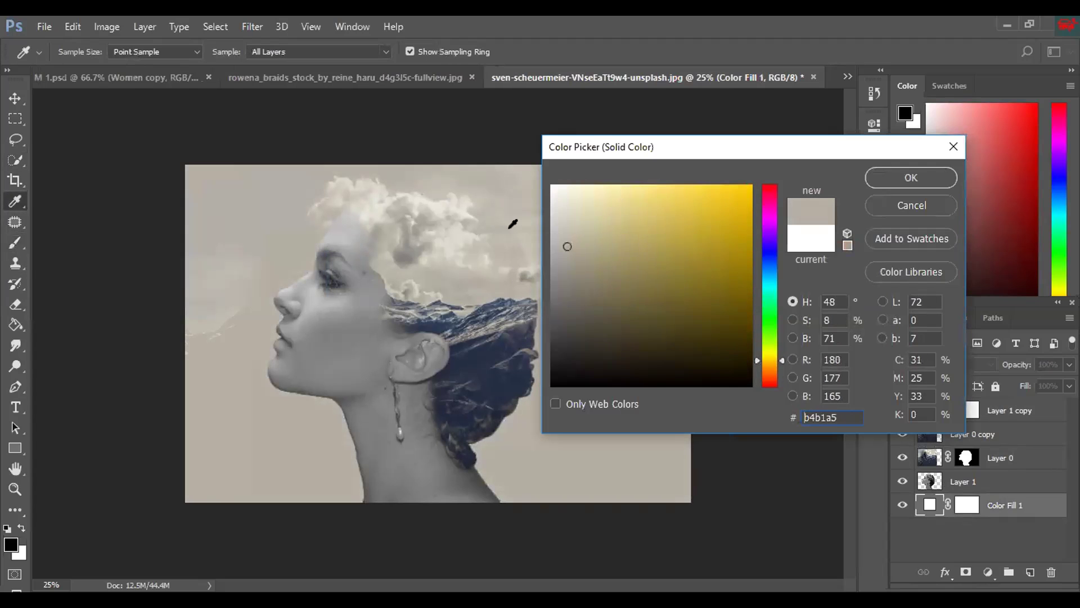
left_click(502, 212)
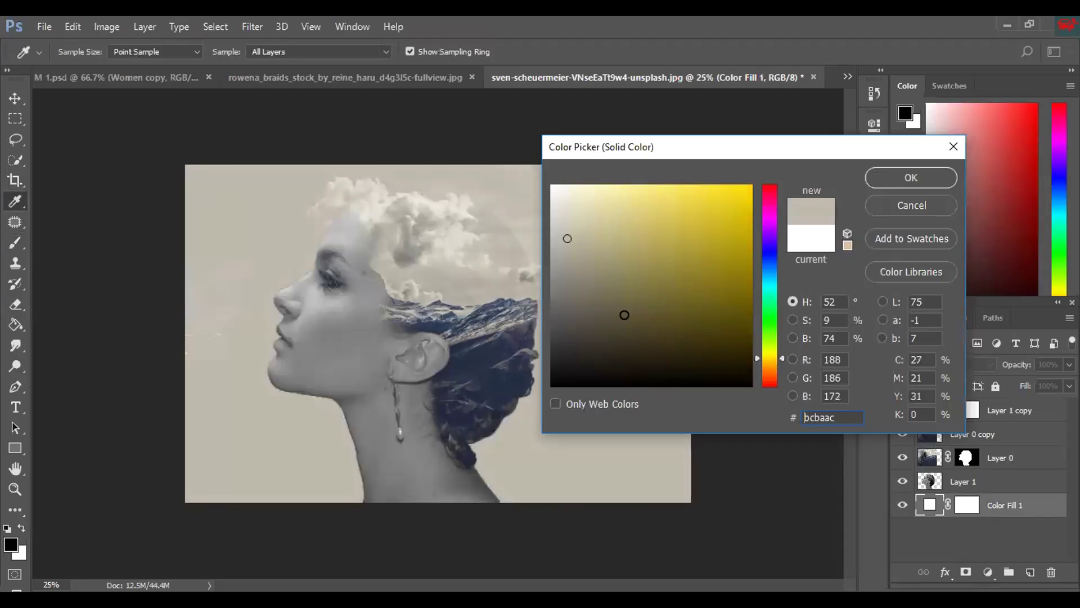
left_click(890, 178)
key("b")
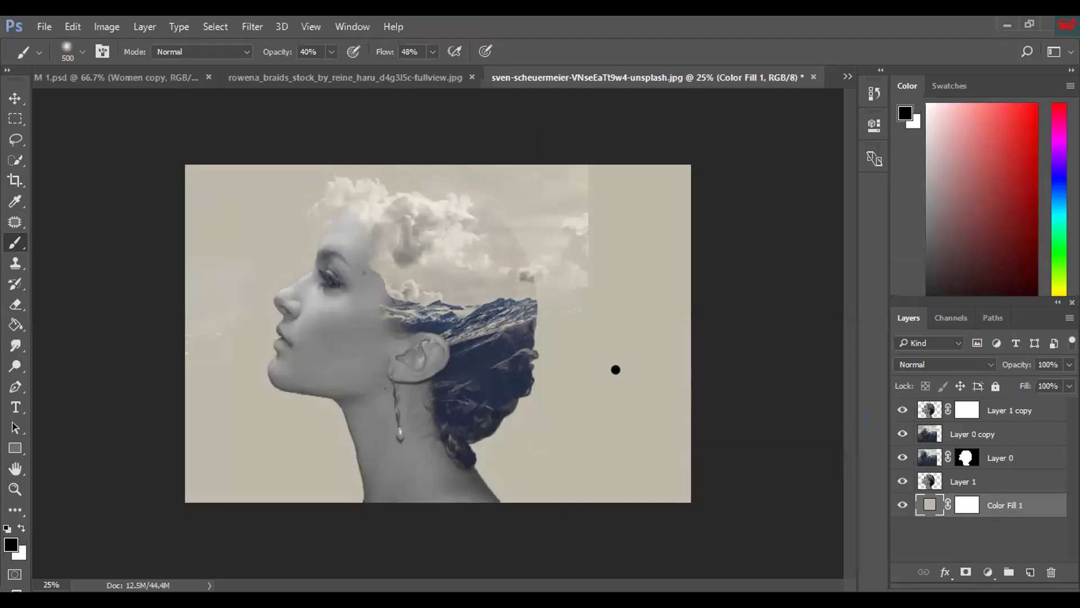
- Softly erase Layer 0 copy's sky along the back of the head with a size 300 eraser at 15% opacity and 67% flow
left_click(985, 434)
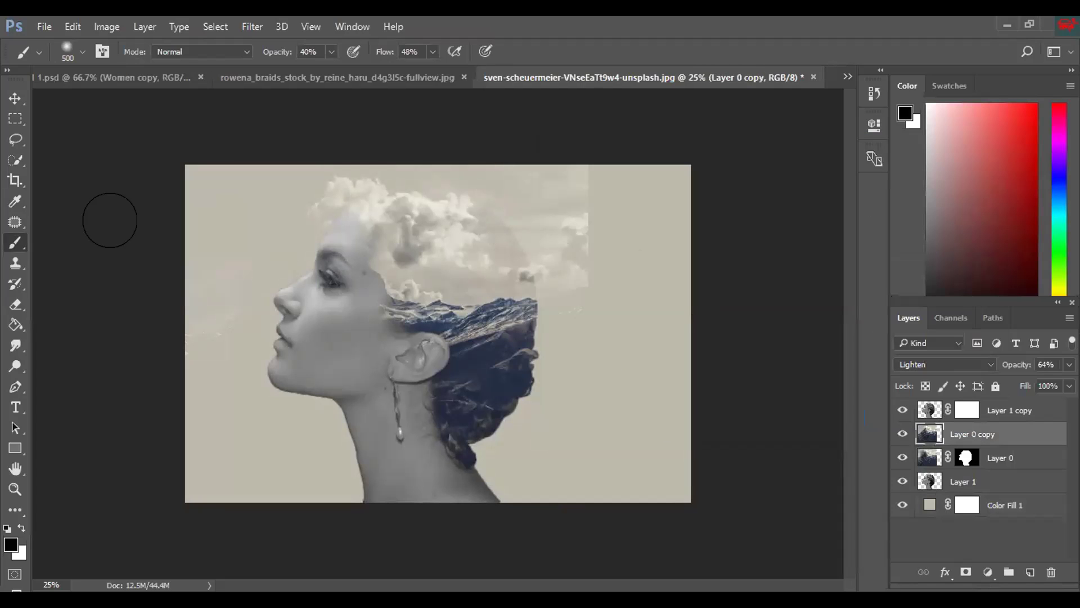
left_click(17, 305)
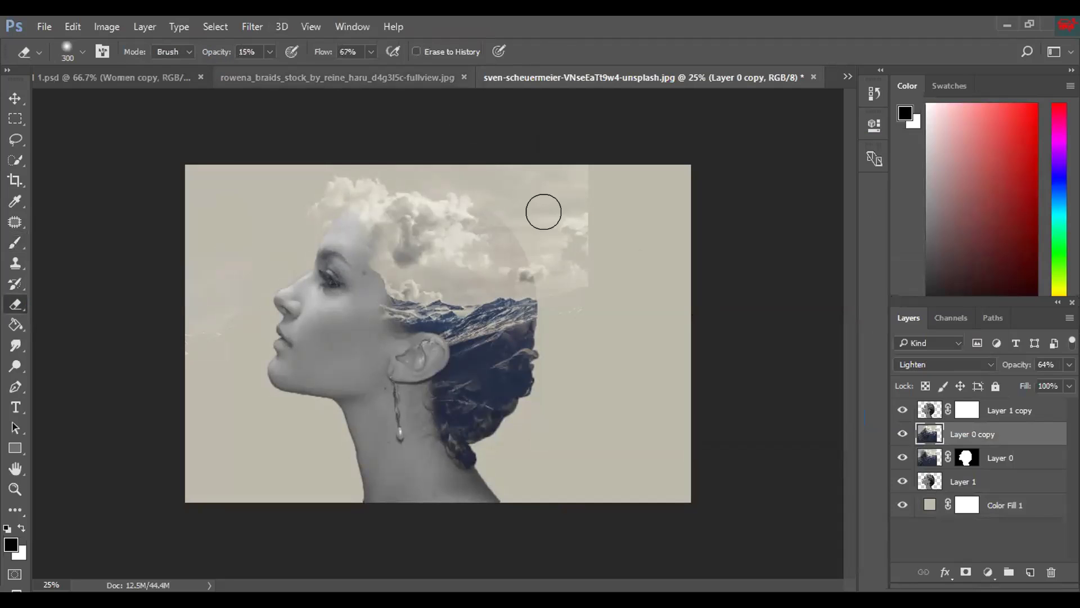
mouse_move(538, 249)
left_mouse_down()
mouse_move(506, 263)
mouse_move(521, 294)
left_mouse_up()
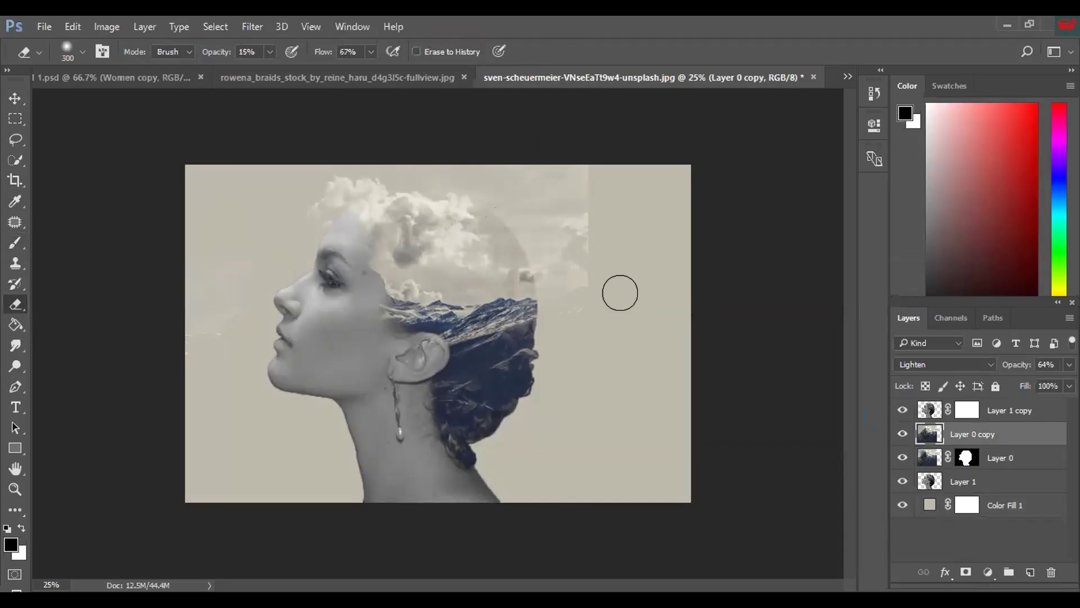
- Erase Layer 0's sky around the head's back edge and the clouds behind it, keeping the same soft eraser settings
left_click(1013, 457)
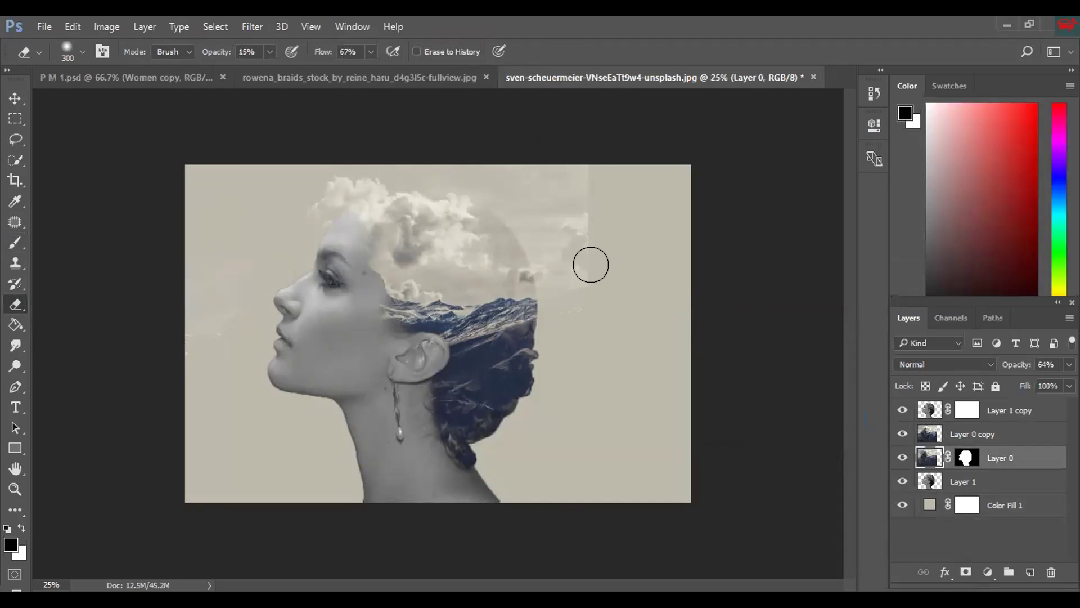
mouse_move(527, 280)
left_mouse_down()
mouse_move(487, 207)
mouse_move(531, 256)
mouse_move(524, 268)
mouse_move(493, 179)
mouse_move(492, 237)
mouse_move(513, 267)
mouse_move(581, 294)
mouse_move(589, 265)
left_mouse_up()
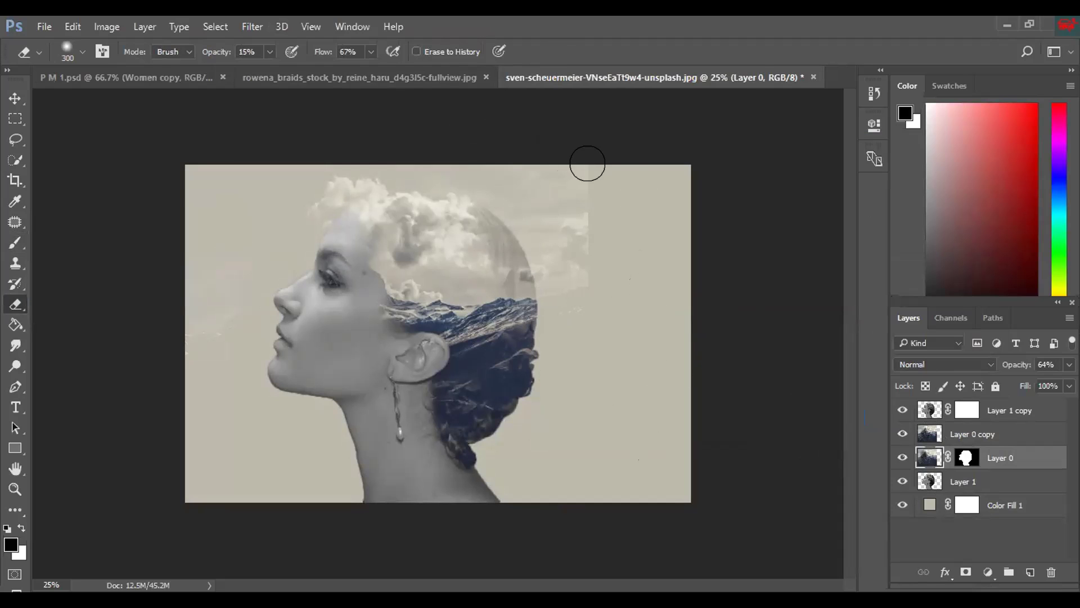
scroll(441, 254, "down", 2)
scroll(429, 282, "up", 2)
scroll(426, 287, "down", 1)
scroll(426, 287, "down", 1)
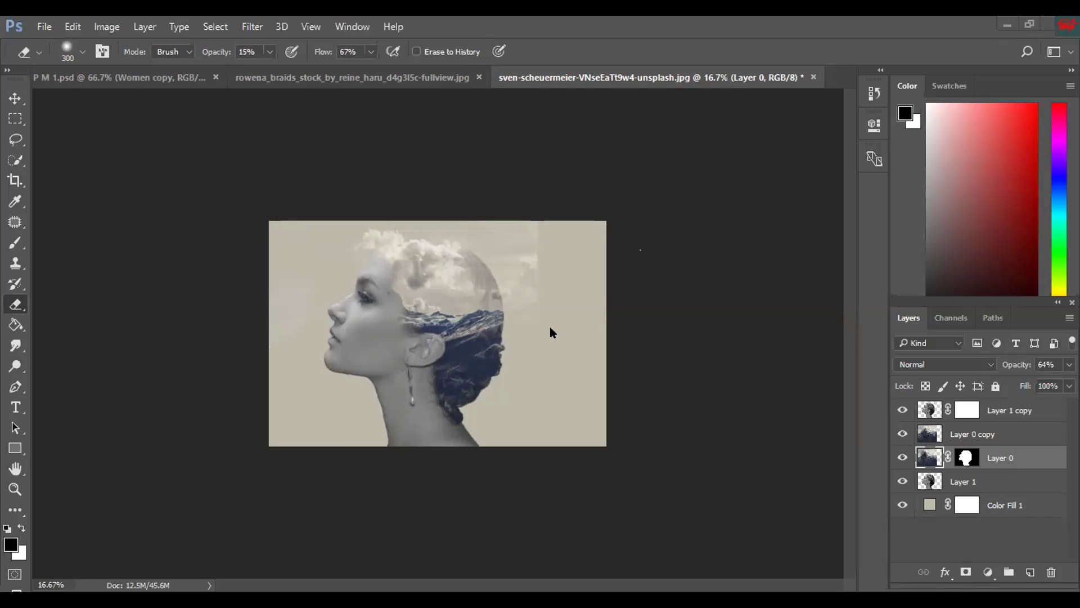
- Switch to the 6584e2ab-df26-4988-b02b-fd763fca03a3.jpg composite and select its masked mountain layer, Layer 1, with the Move tool
left_click(169, 79)
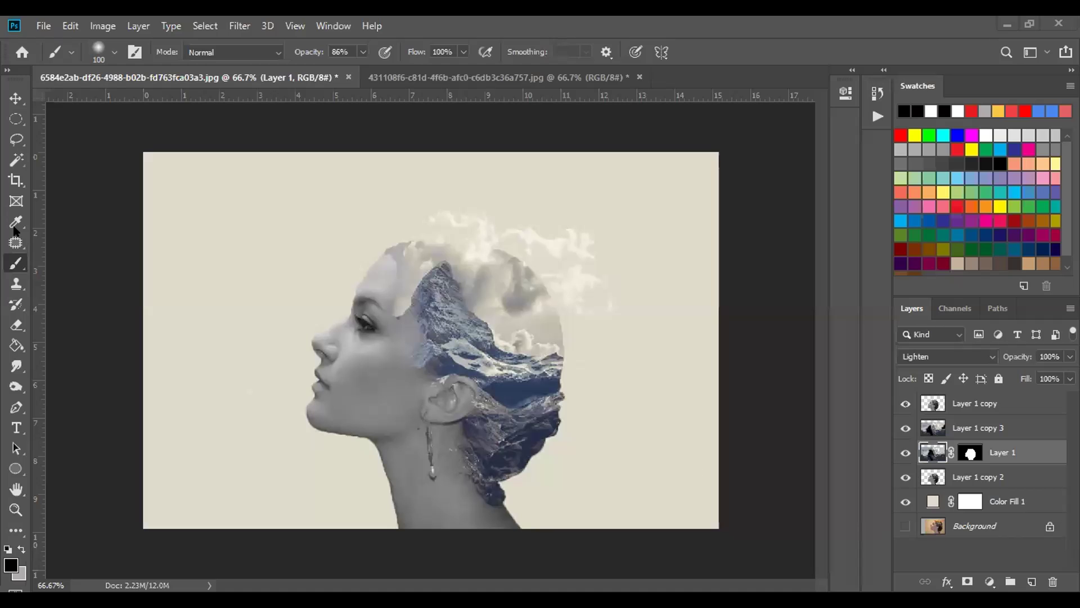
left_click(928, 429)
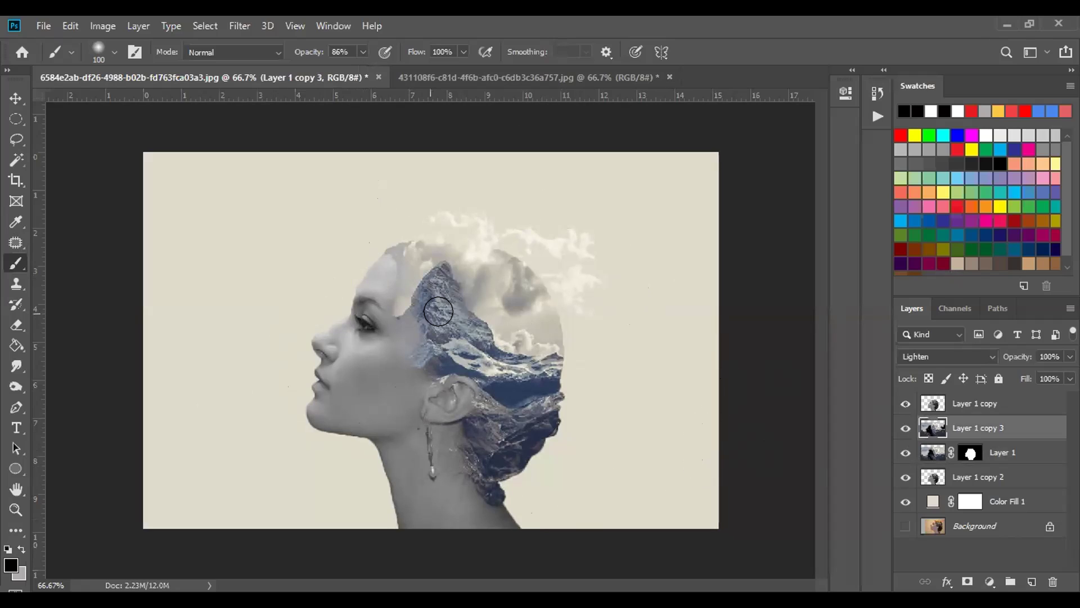
left_click(925, 454)
key("v")
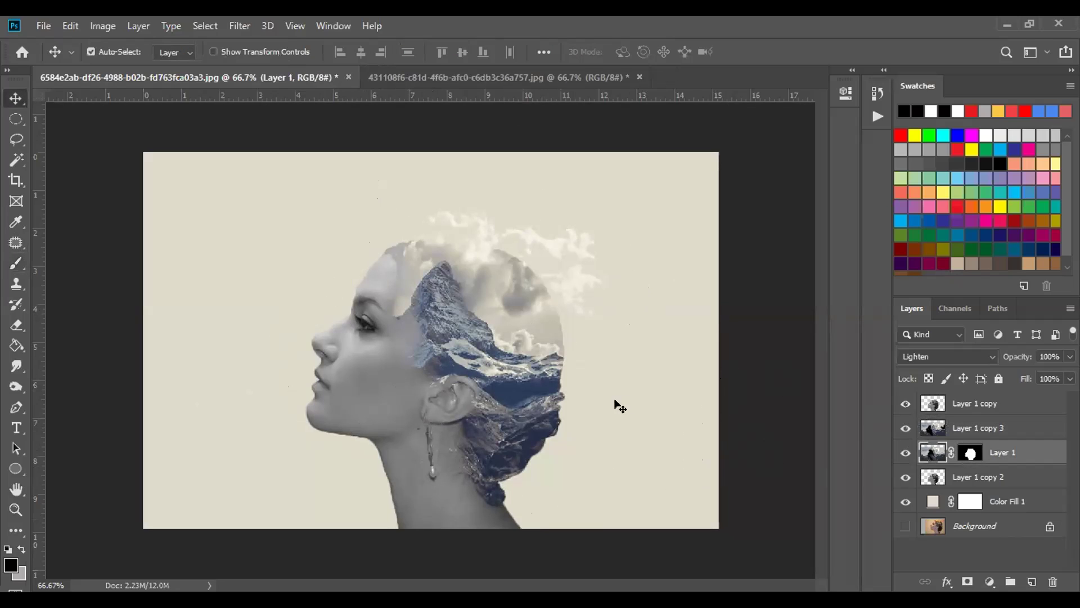
left_click_drag(453, 341, 454, 342)
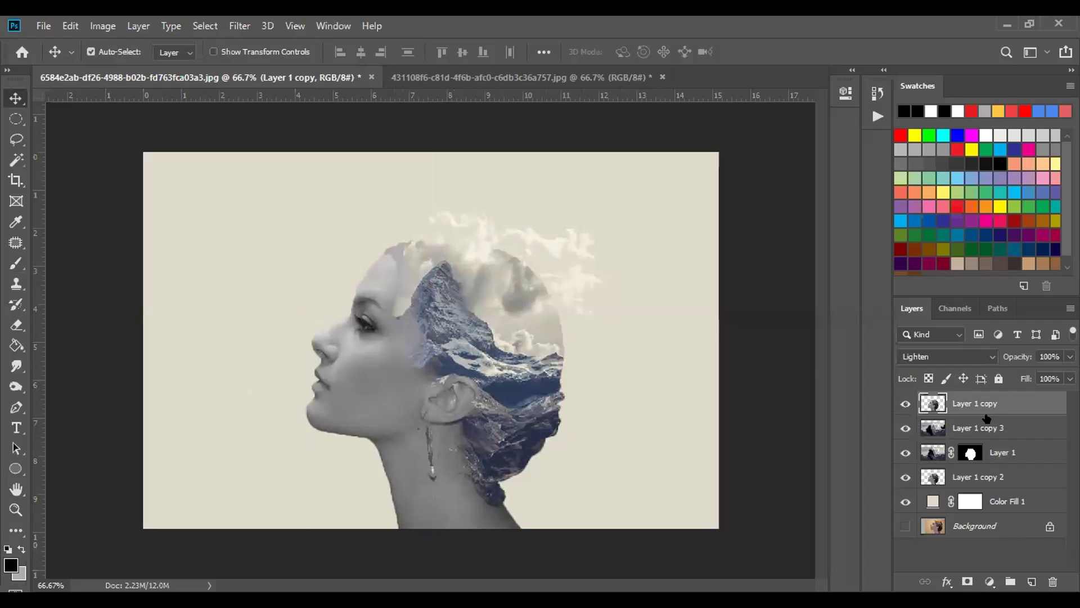
left_click(934, 454)
left_click(970, 453)
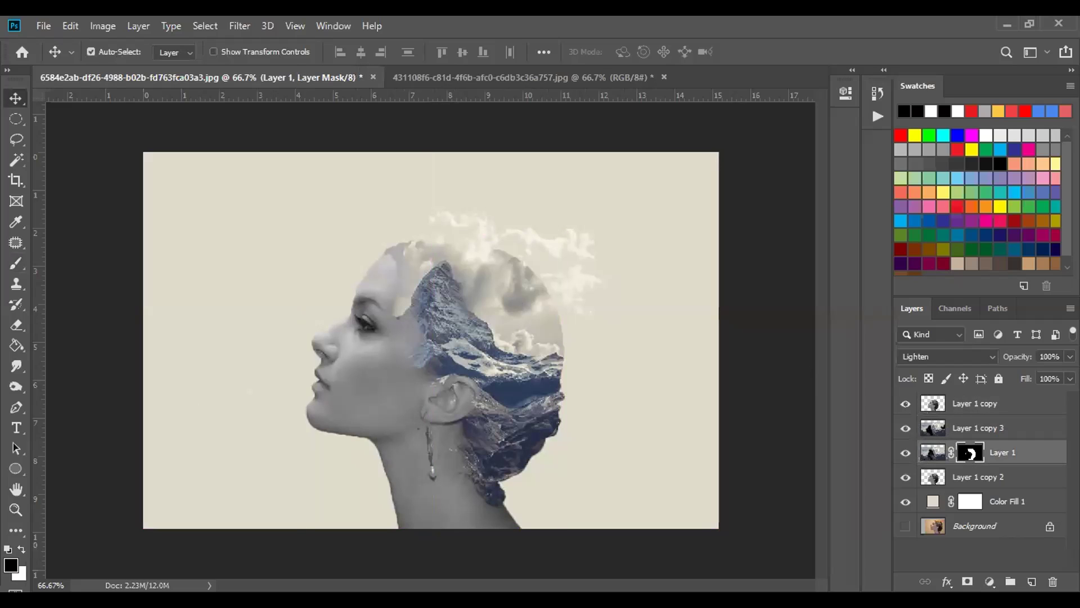
key("ctrl+t")
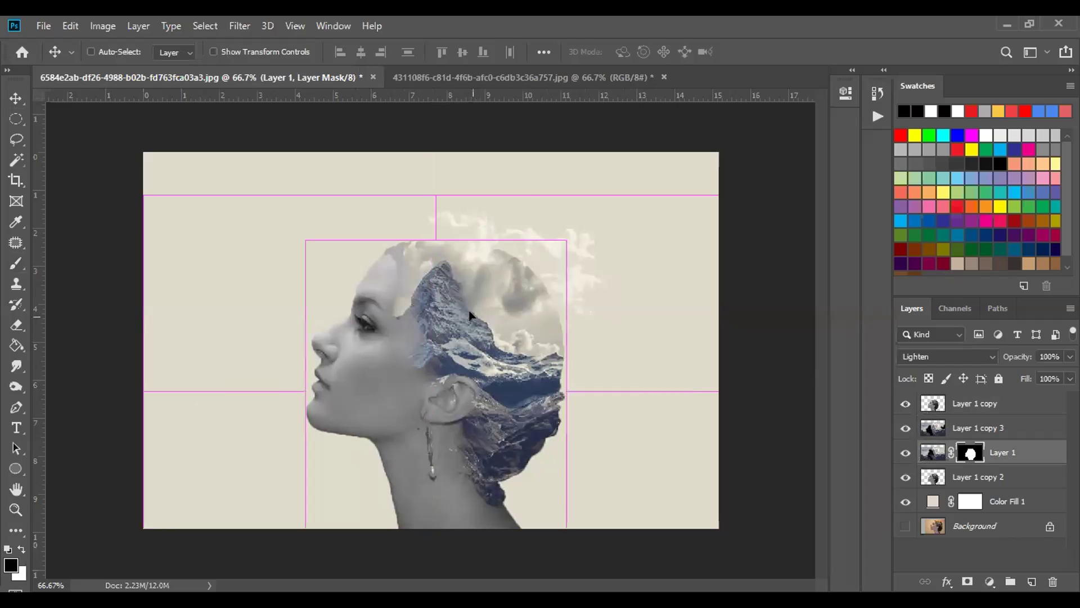
left_click_drag(454, 305, 481, 318)
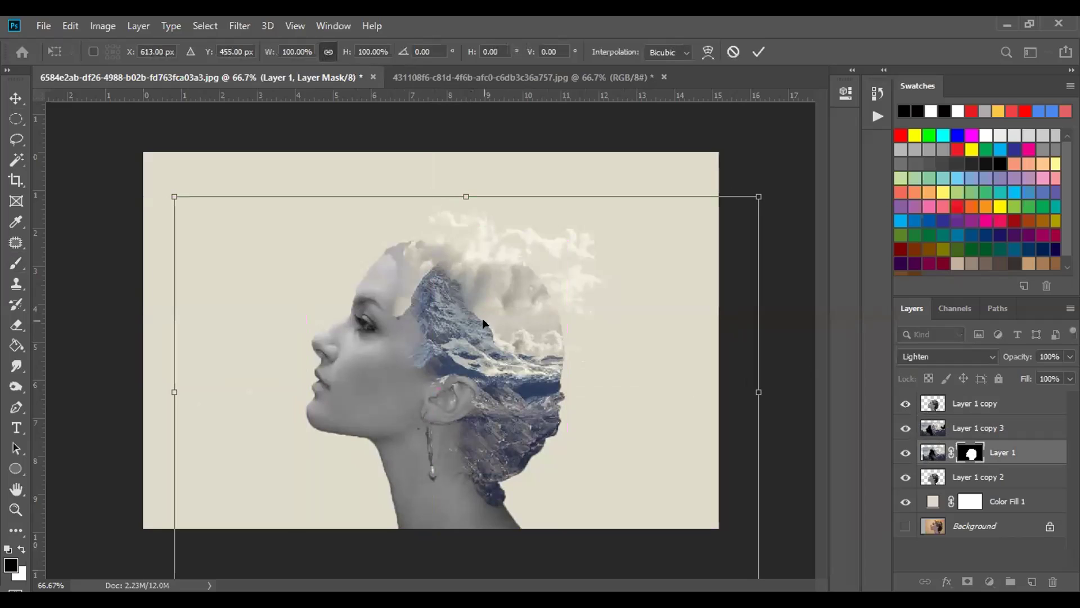
key("ctrl+z")
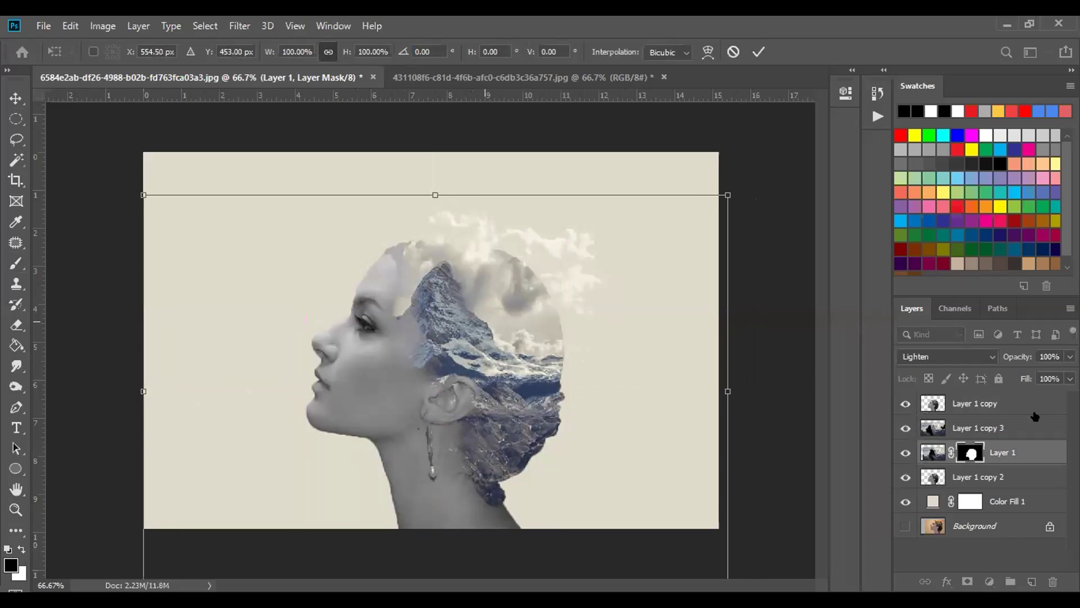
- Move Layer 1 and Layer 1 copy 3 together up and left with Free Transform, to X 476.50 px and Y 403.50 px
left_click(986, 428, "shift")
key("ctrl+t")
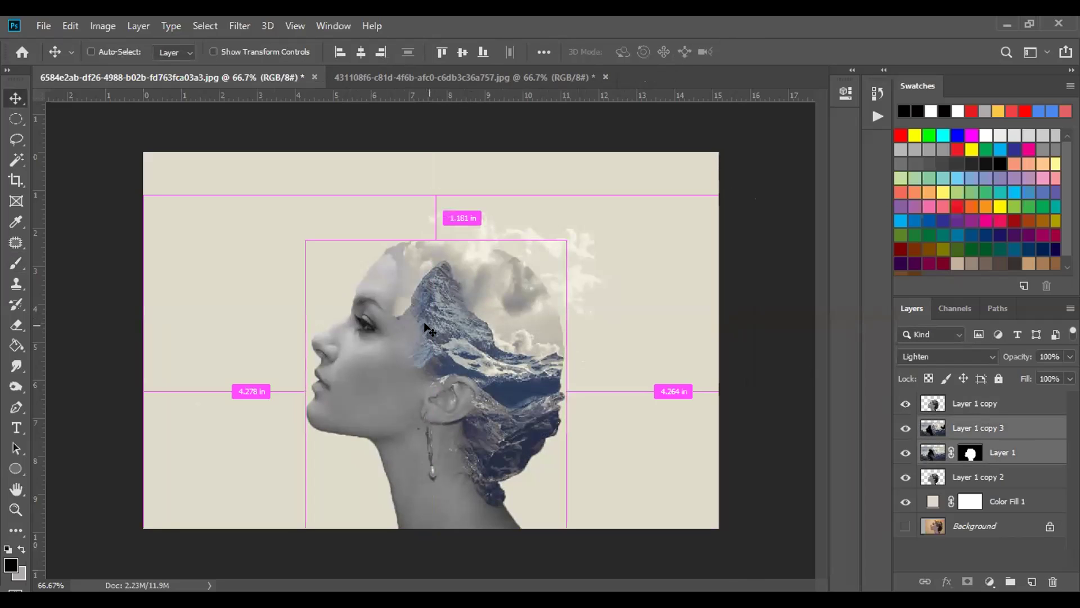
left_click_drag(470, 380, 430, 336)
left_click_drag(450, 341, 451, 340)
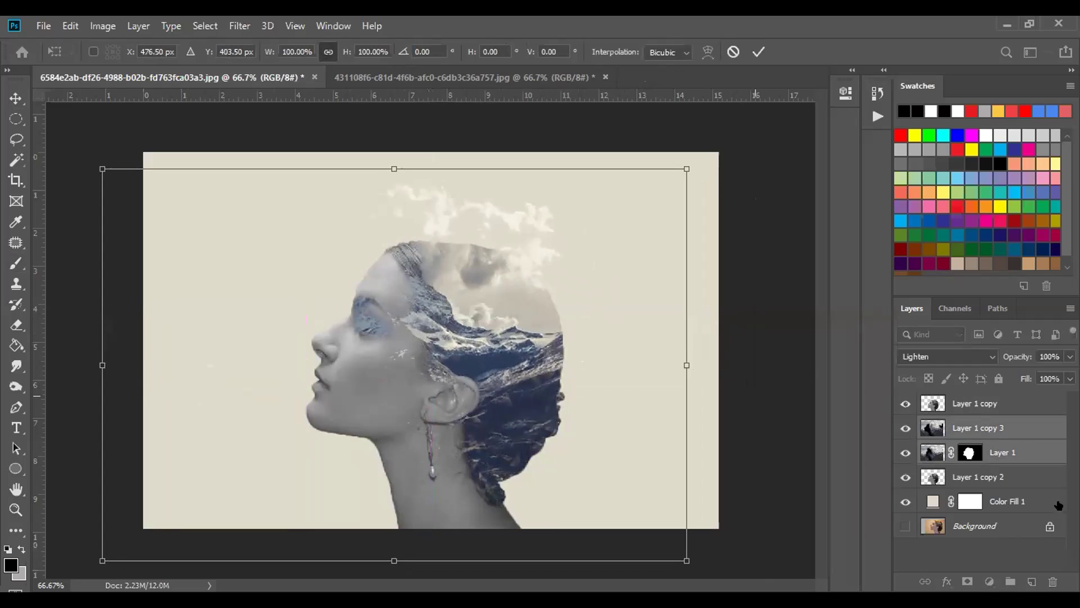
key("Return")
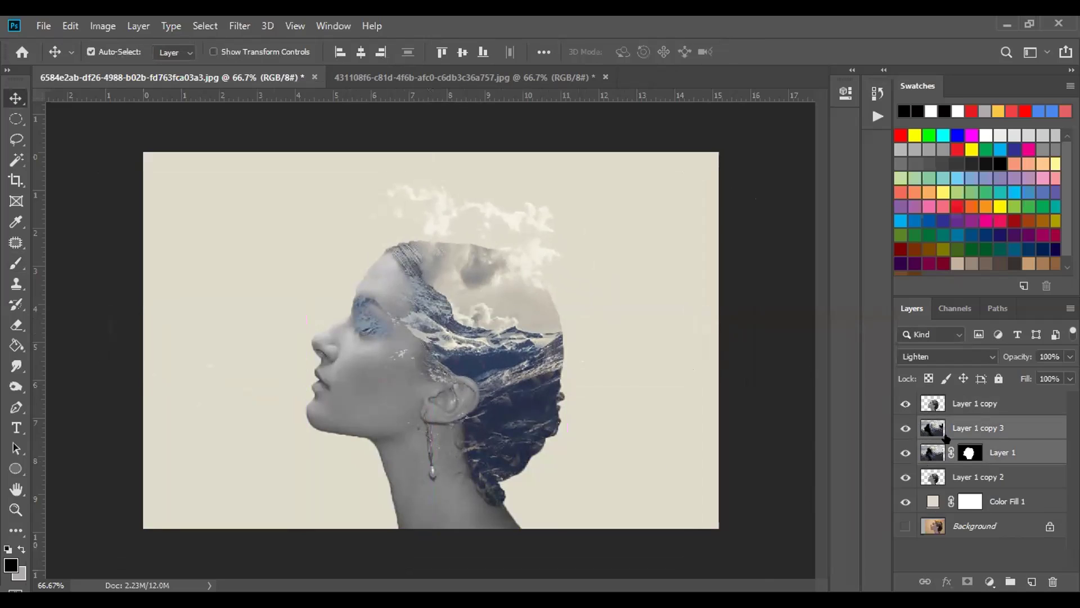
- Paint black on Layer 1 copy 3 over the mountain detail on the face and the clouds above the forehead, using a size 100 brush at 86% opacity
left_click(936, 429)
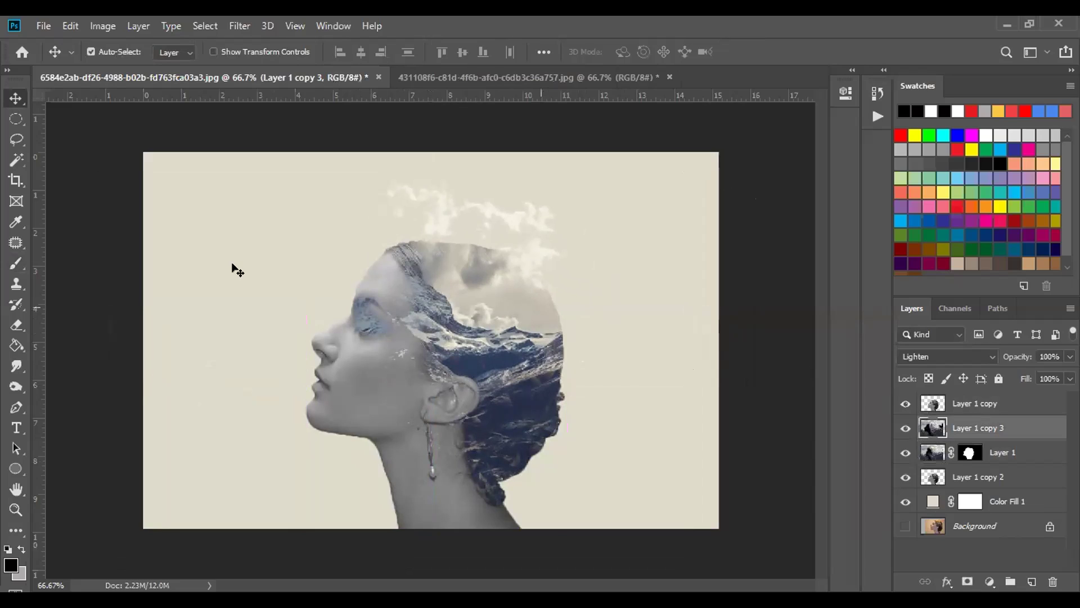
left_click(28, 271)
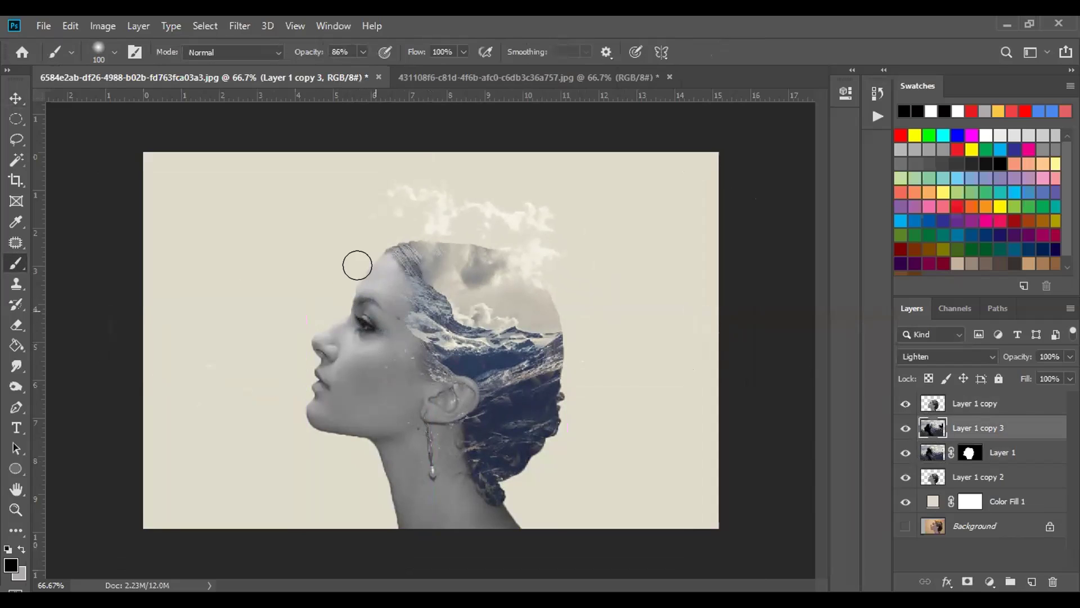
left_click_drag(398, 197, 415, 193)
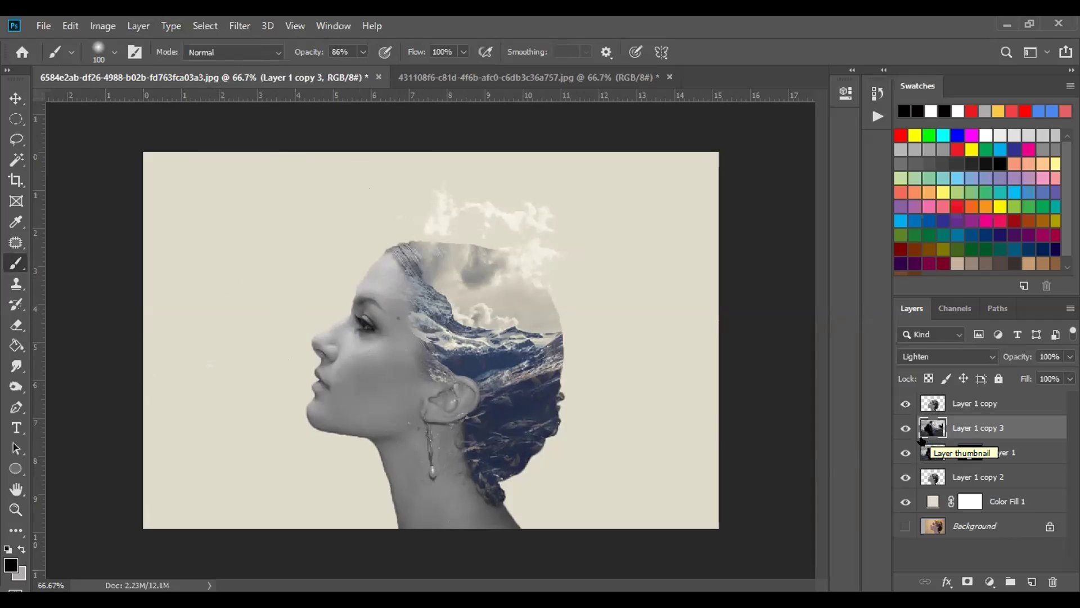
left_click(21, 547)
mouse_move(388, 184)
left_mouse_down()
mouse_move(361, 202)
mouse_move(409, 178)
mouse_move(515, 184)
left_mouse_up()
key("ctrl+z")
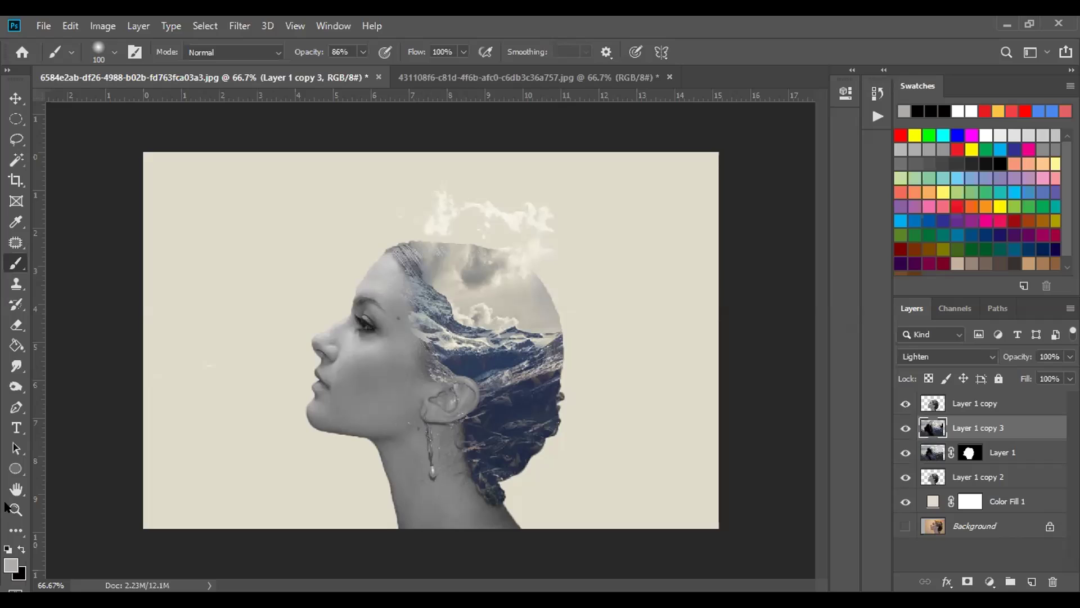
left_click(23, 548)
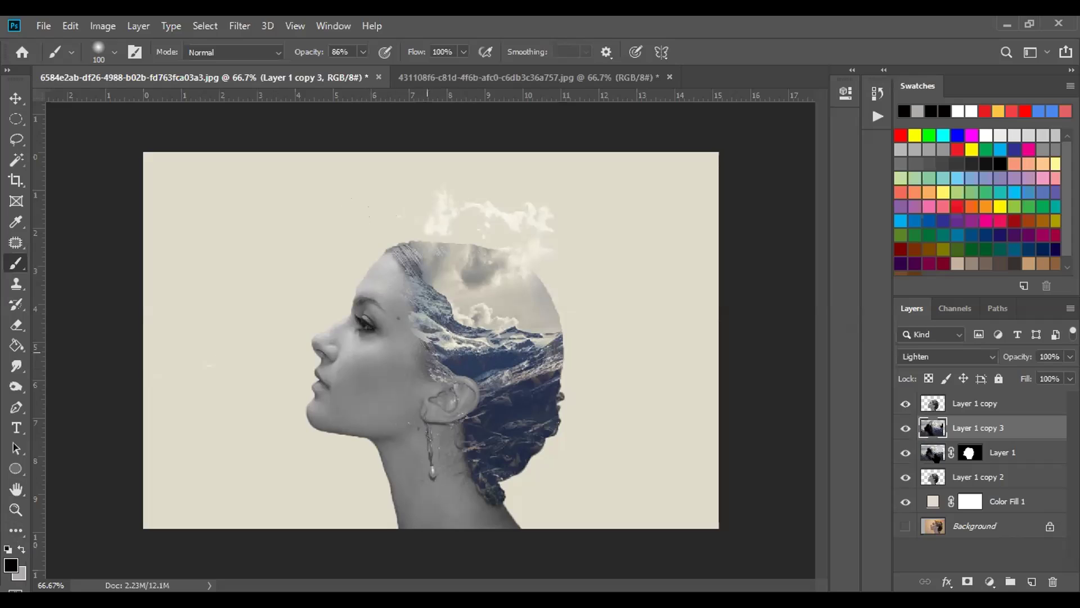
- Recolor the Color Fill 1 background to #b2b1ad by sampling the sky at the back edge of the head
left_click(933, 453)
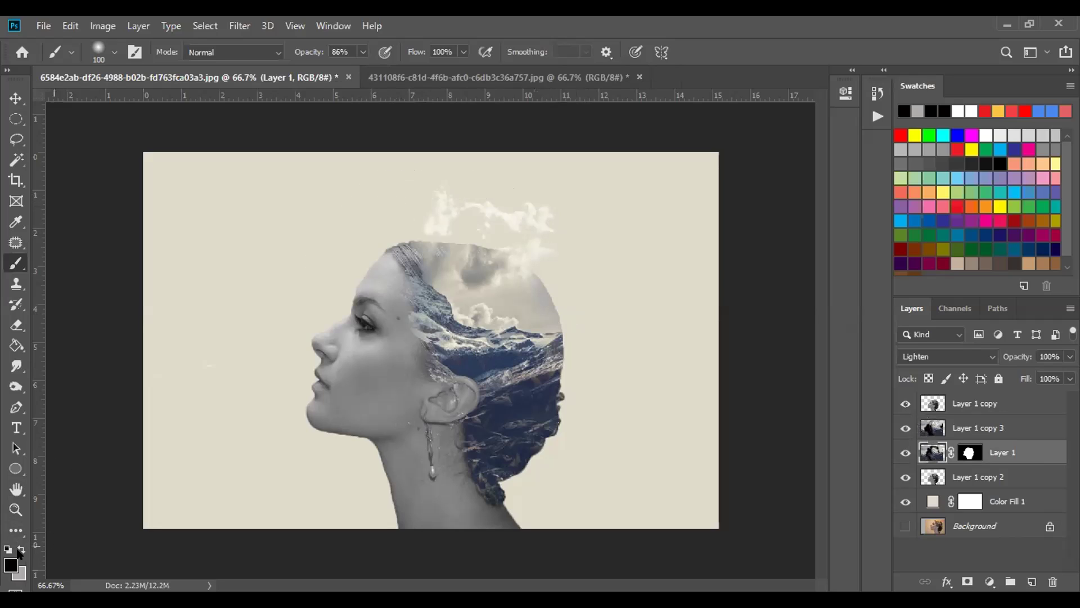
left_click(22, 549)
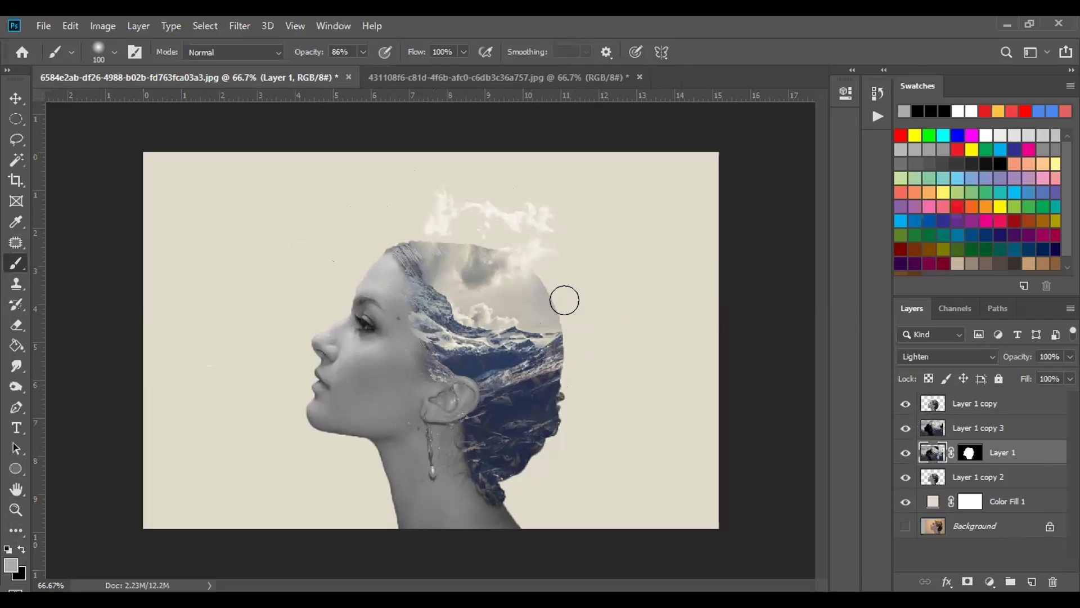
key("alt+bracketleft")
key("alt+bracketleft")
double_click(934, 501)
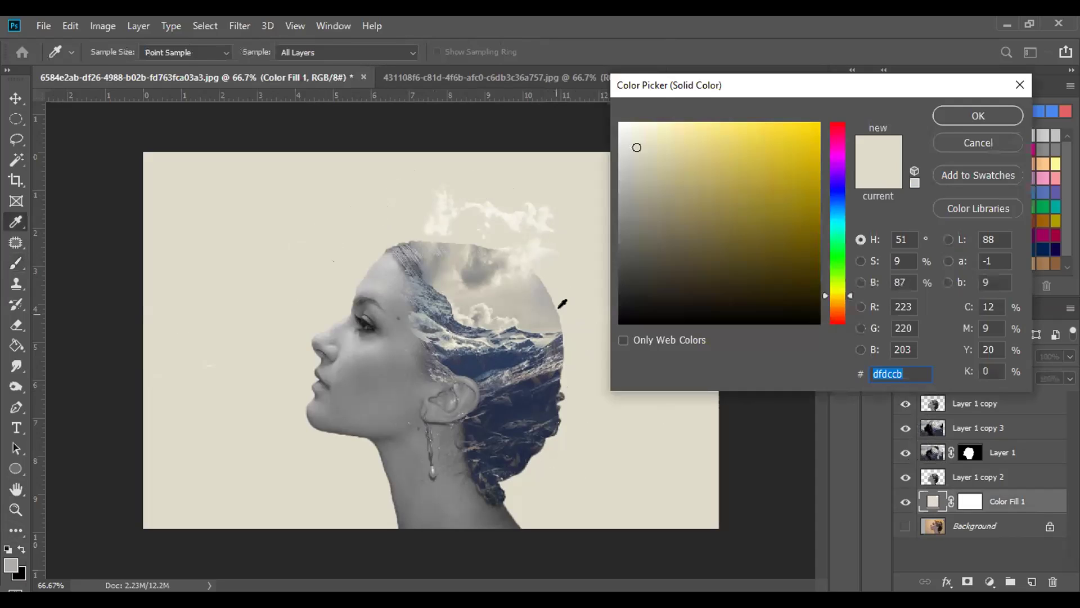
left_click(555, 304)
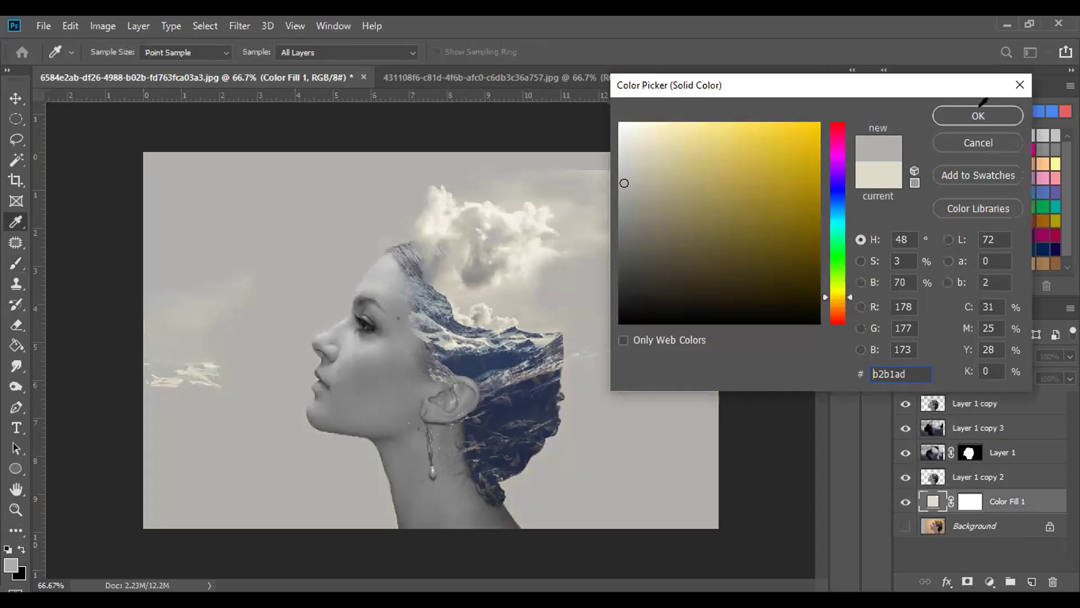
key("Return")
key("b")
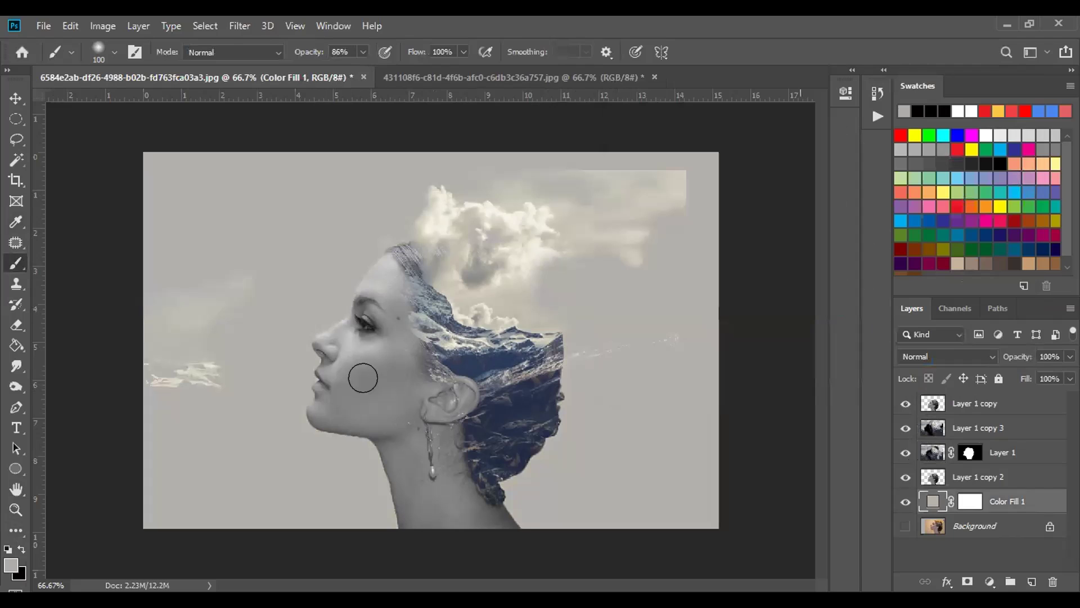
- Paint the sampled sky grey on Layer 1 copy 3 over the clouds' hard outer edge, using a size 100 brush at 86% opacity
key("alt+bracketright")
key("alt+bracketright")
key("alt+bracketright")
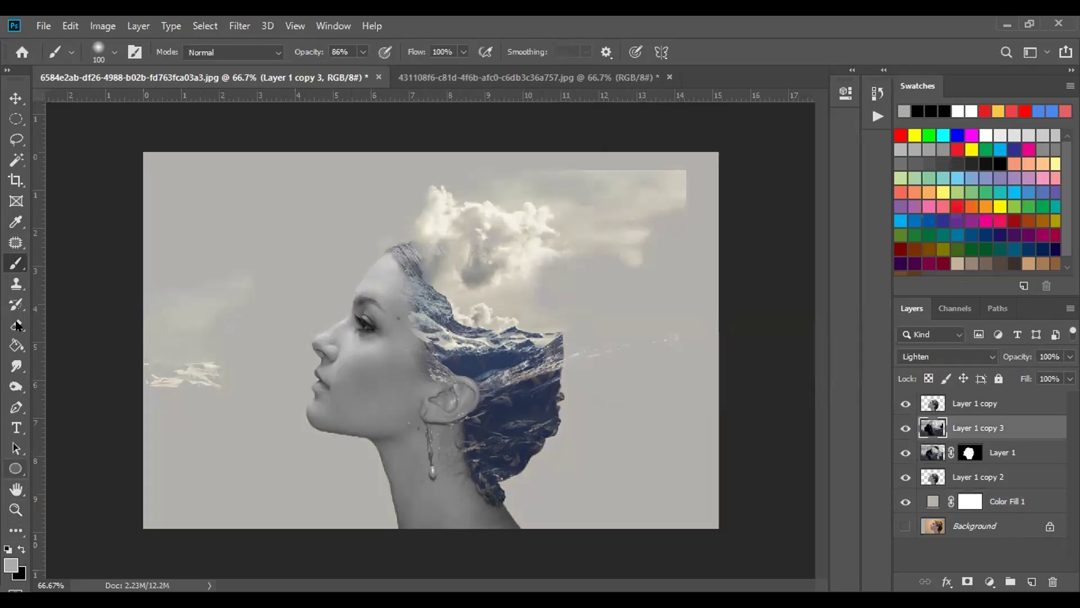
mouse_move(539, 220)
left_mouse_down()
mouse_move(623, 197)
mouse_move(549, 160)
mouse_move(601, 164)
mouse_move(574, 164)
mouse_move(679, 197)
left_mouse_up()
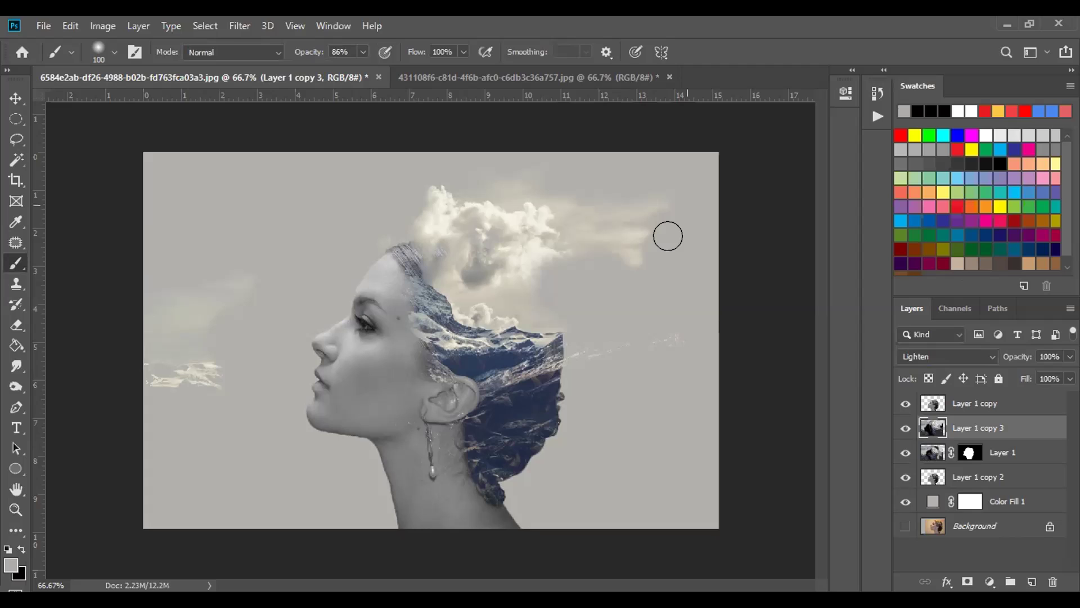
- Soften the outer clouds on Layer 1 copy 3 with a size 175 brush, lowering its opacity to 39% and finally to 12%
key("bracketright")
key("bracketright")
key("bracketright")
key("bracketright")
left_click(364, 52)
left_click_drag(366, 70, 329, 70)
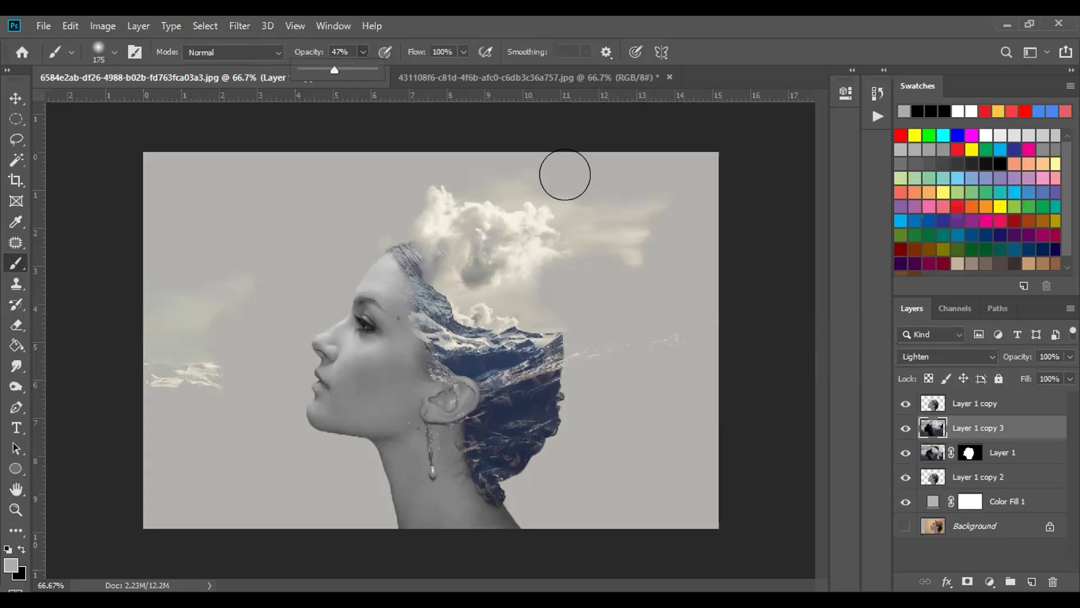
left_click_drag(672, 246, 677, 287)
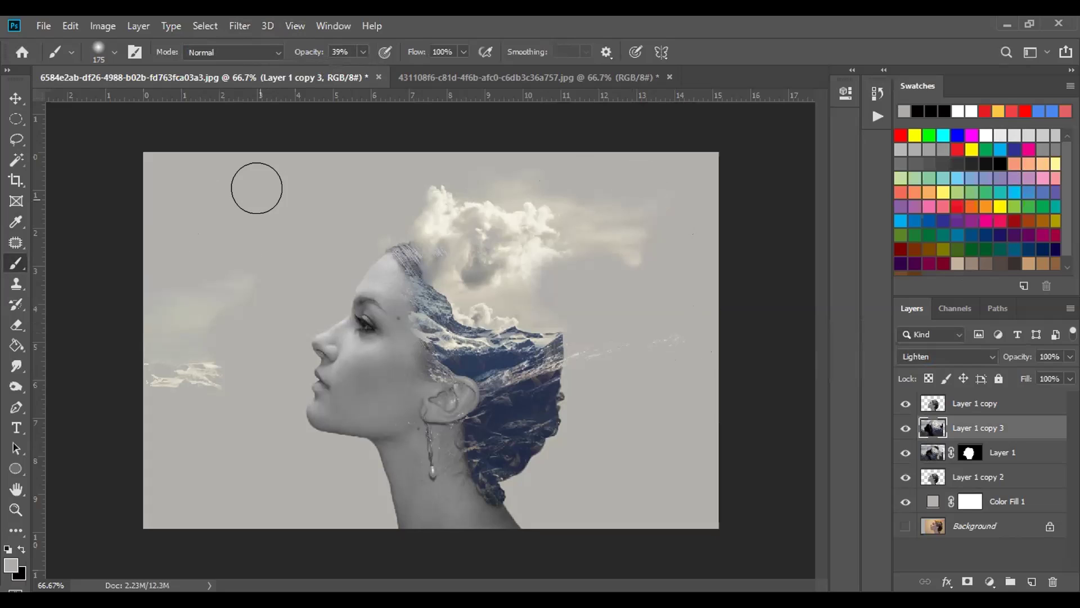
left_click(363, 52)
left_click_drag(361, 69, 337, 70)
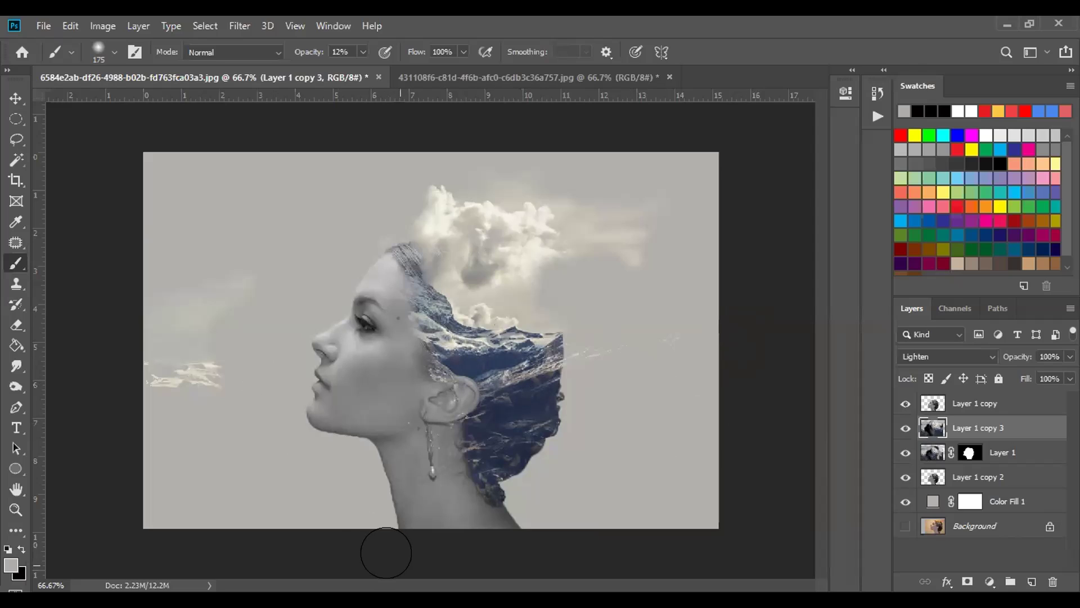
- Try to paint out the thin streaks behind the head on Layer 1's image, using the brush at 58% opacity and 78% flow
left_click(930, 453)
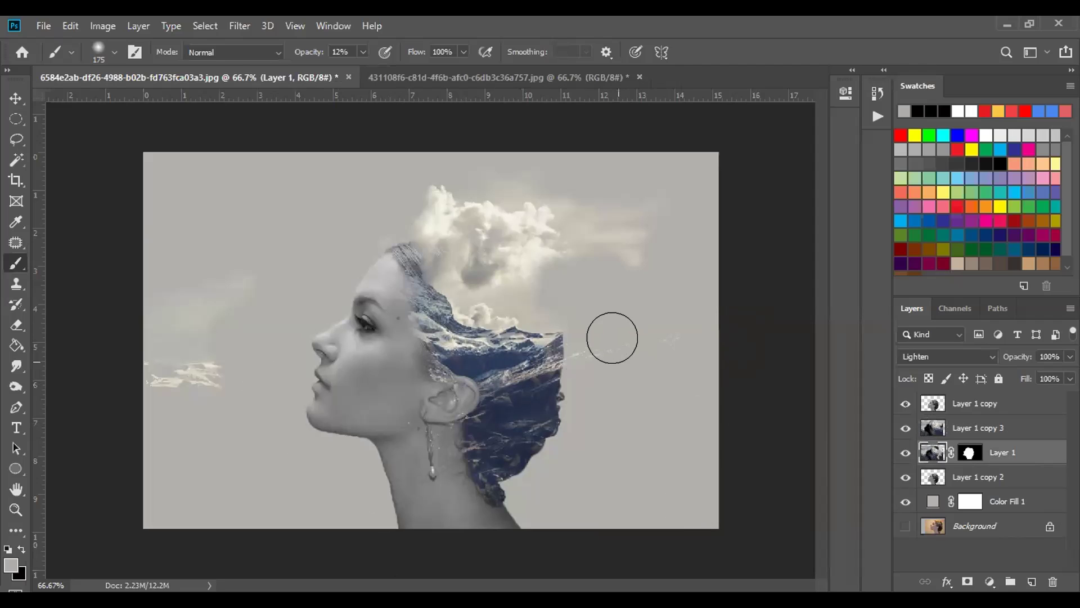
left_click(463, 52)
left_click_drag(466, 70, 447, 70)
left_click(363, 52)
left_click_drag(361, 70, 396, 70)
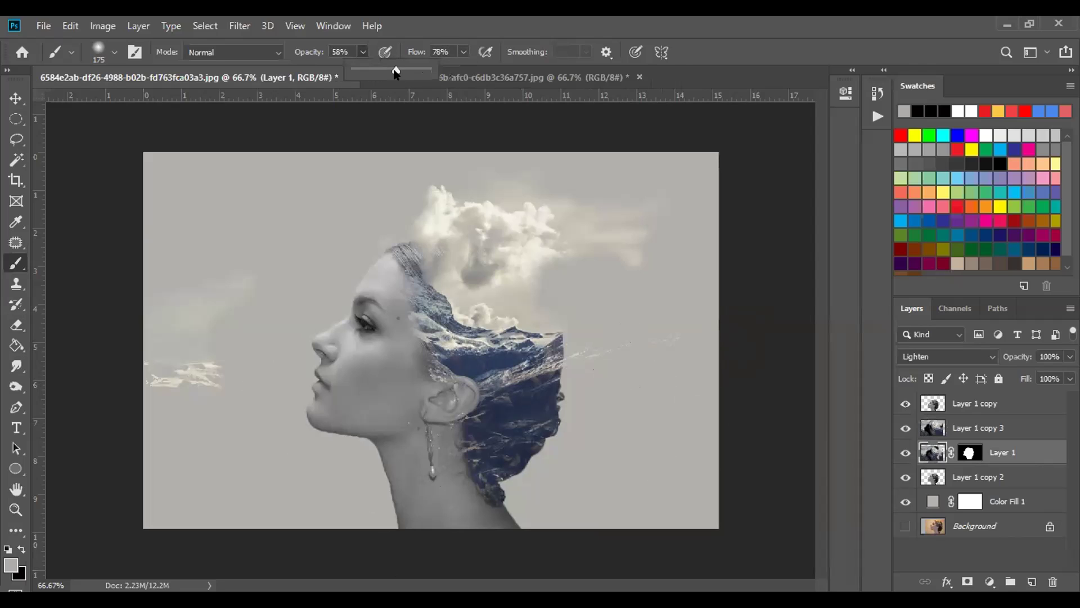
left_click(625, 357)
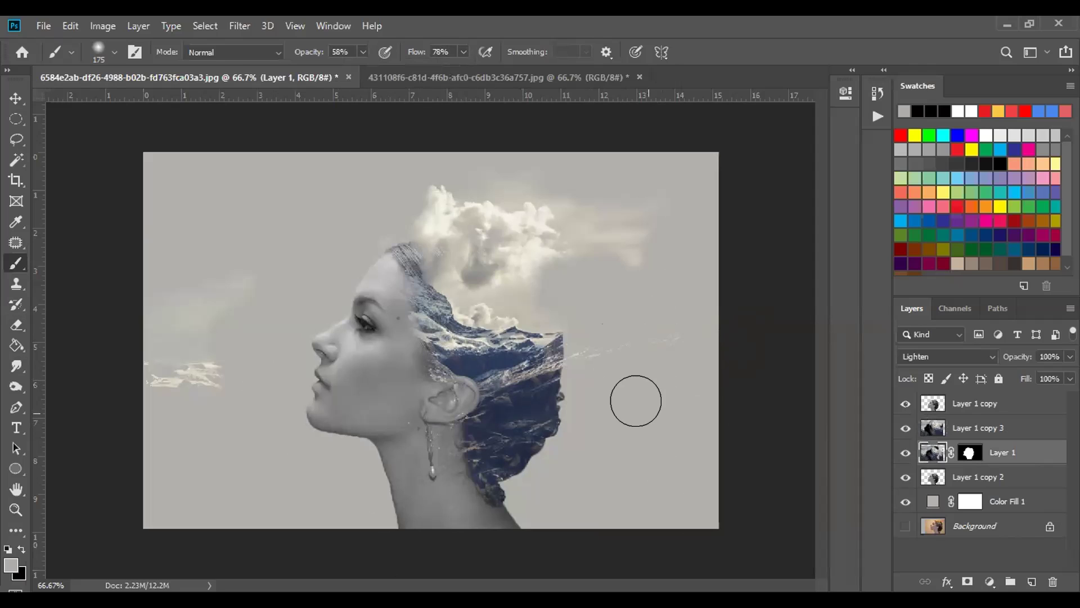
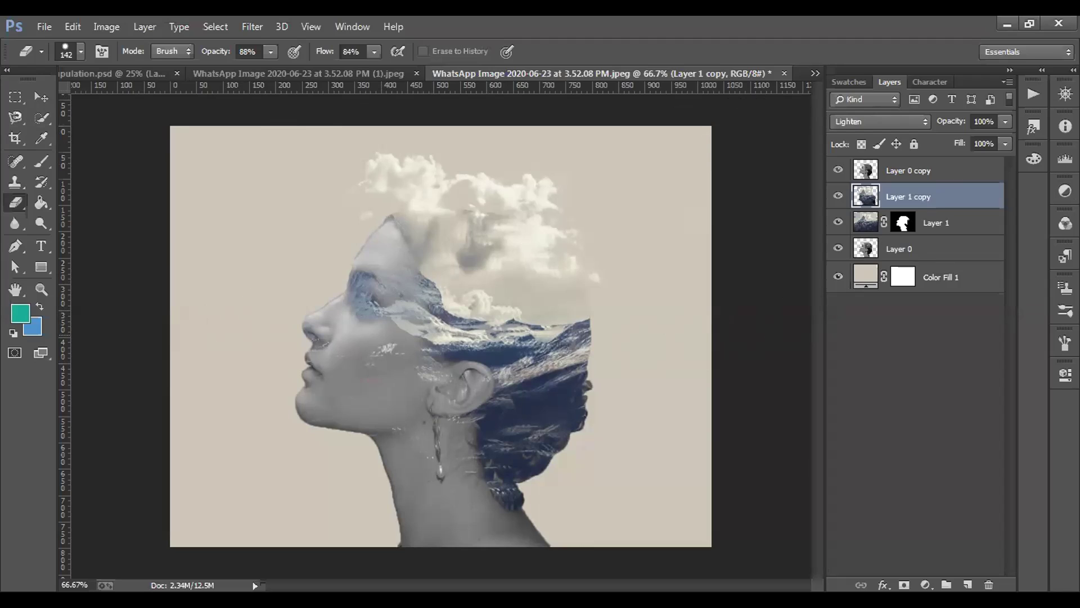
- Switch to WhatsApp Image 2020-06-23 at 3.52.08 PM.jpeg and paint black on Layer 1's mask over the face with a size 64 brush
key("d")
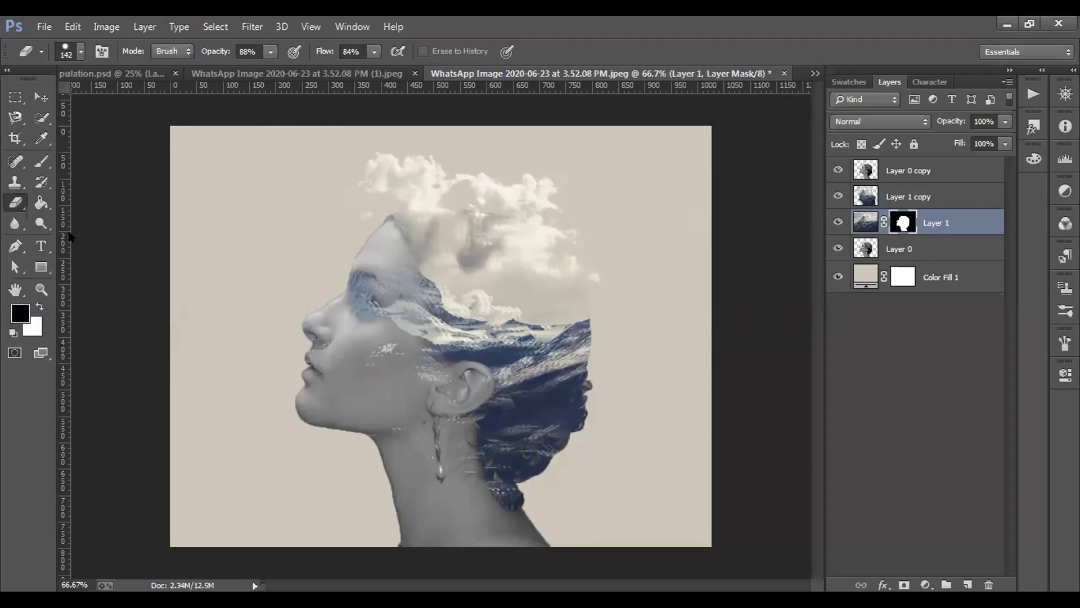
left_click(41, 161)
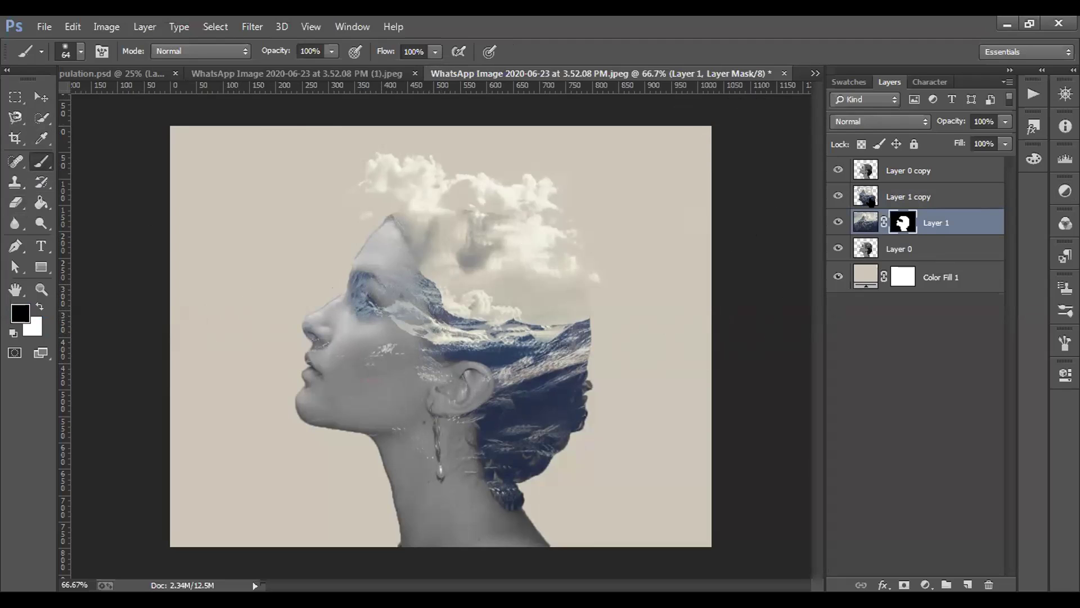
- Try brush strokes over the eye on Layer 0 copy and on Layer 1 copy, undoing each one
left_click(869, 169)
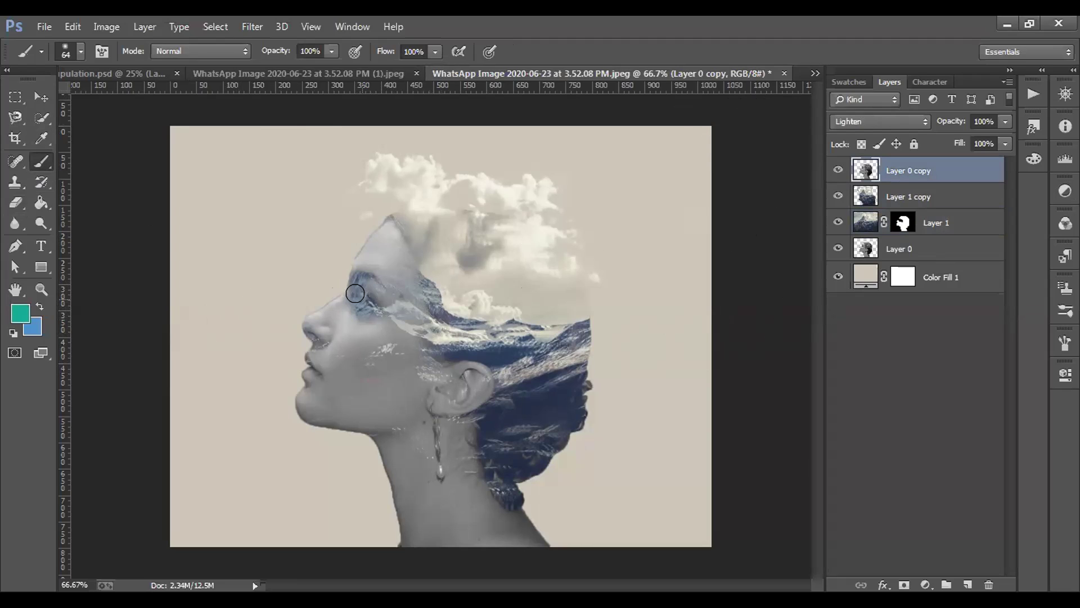
left_click(364, 297)
key("ctrl+z")
left_click(890, 202)
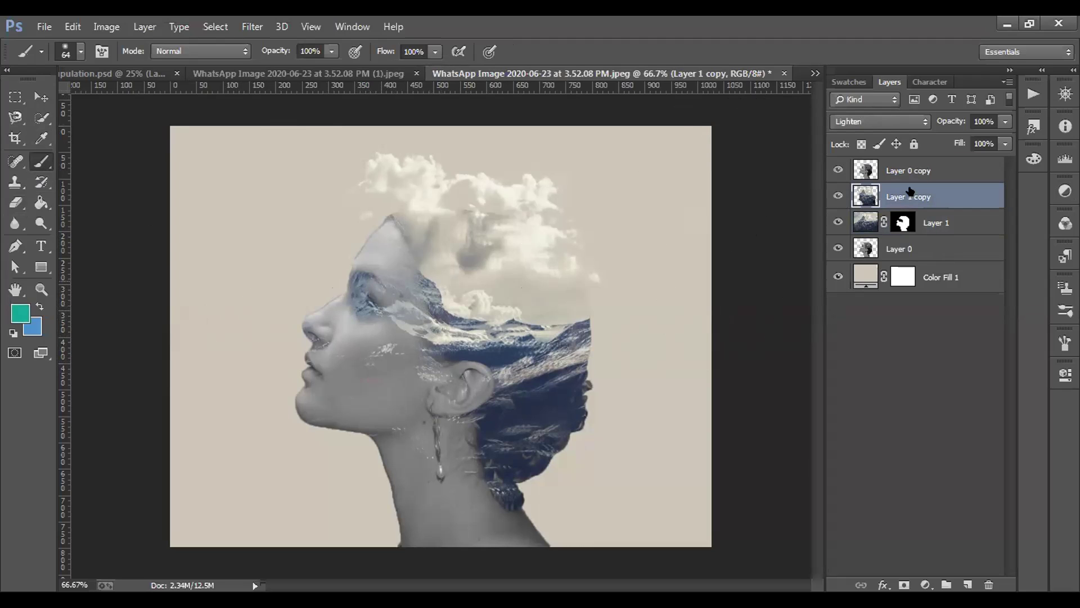
left_click(364, 302)
key("ctrl+z")
- Paint black on Layer 1's mask over the eye with the size 64 brush at 100% opacity
left_click(904, 222)
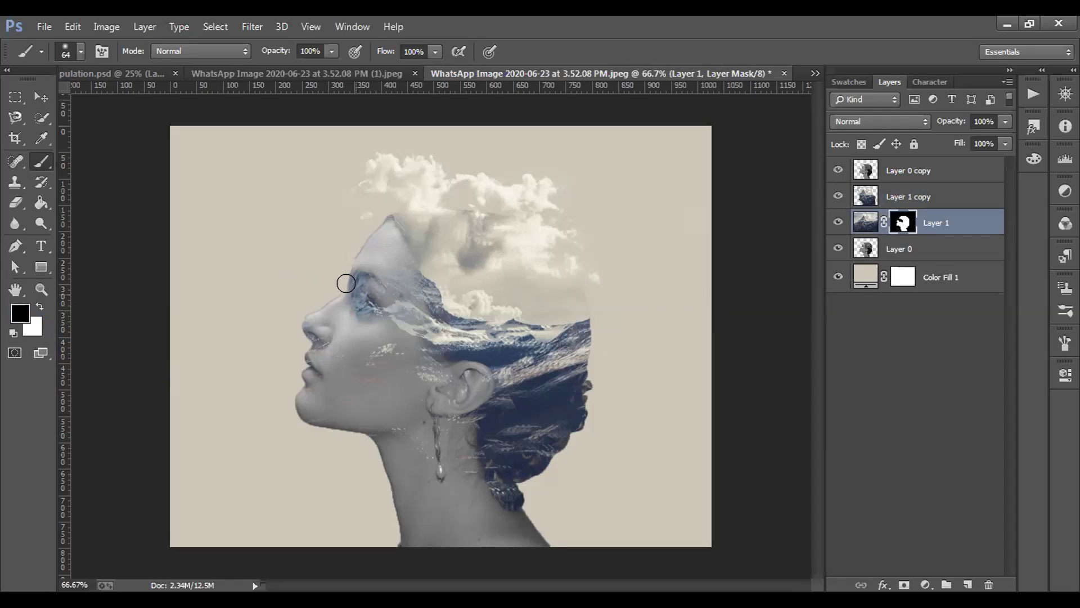
left_click_drag(354, 292, 377, 298)
left_click(16, 203)
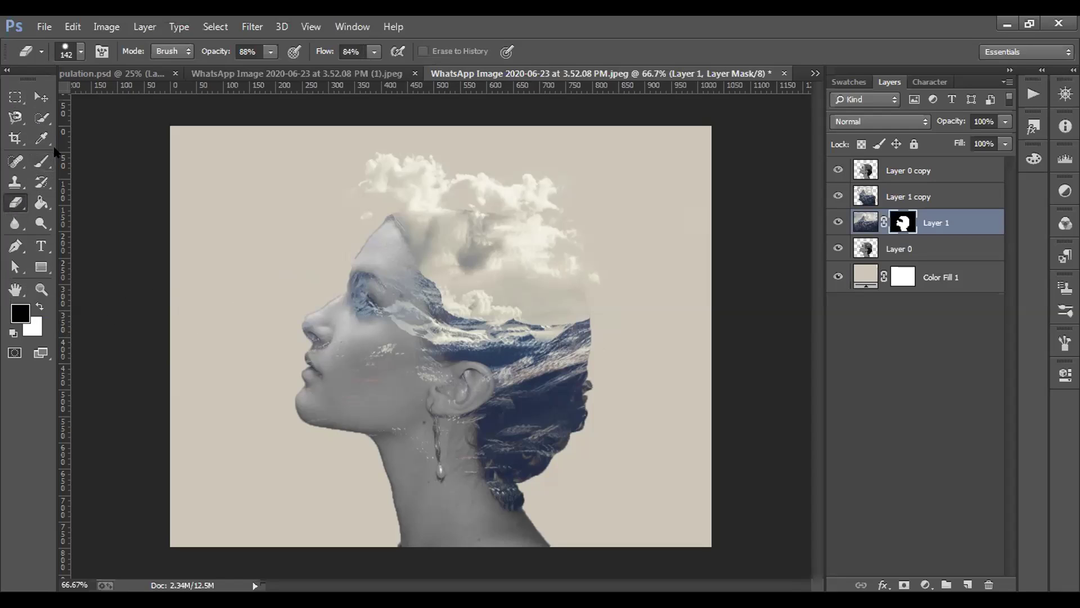
left_click(41, 161)
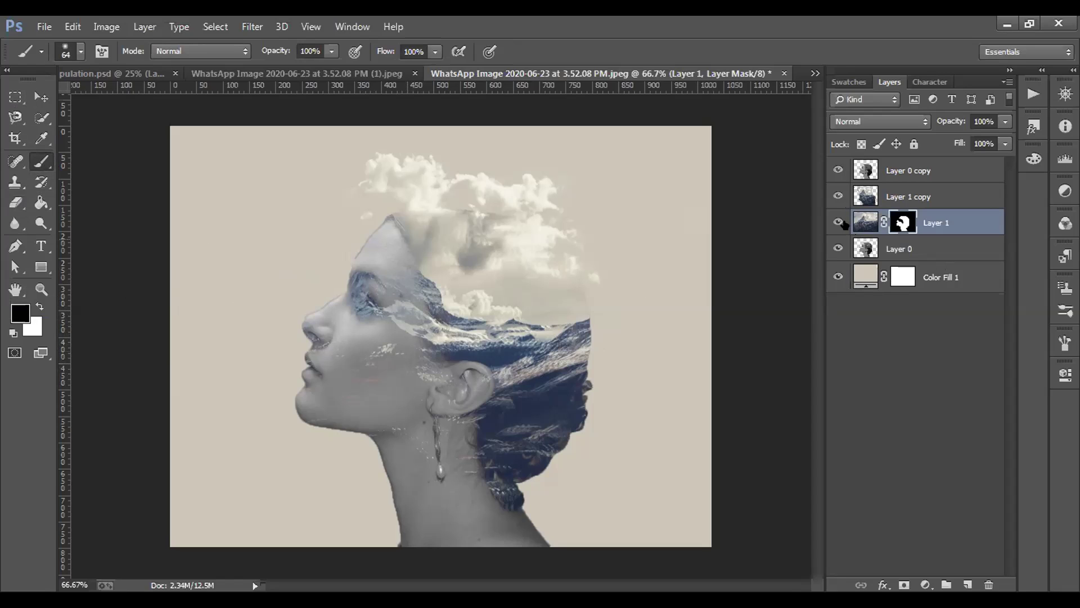
- Try painting green over the cheek on Layer 1 copy and beside the eye on Layer 0 copy, undoing each stroke
left_click(864, 222)
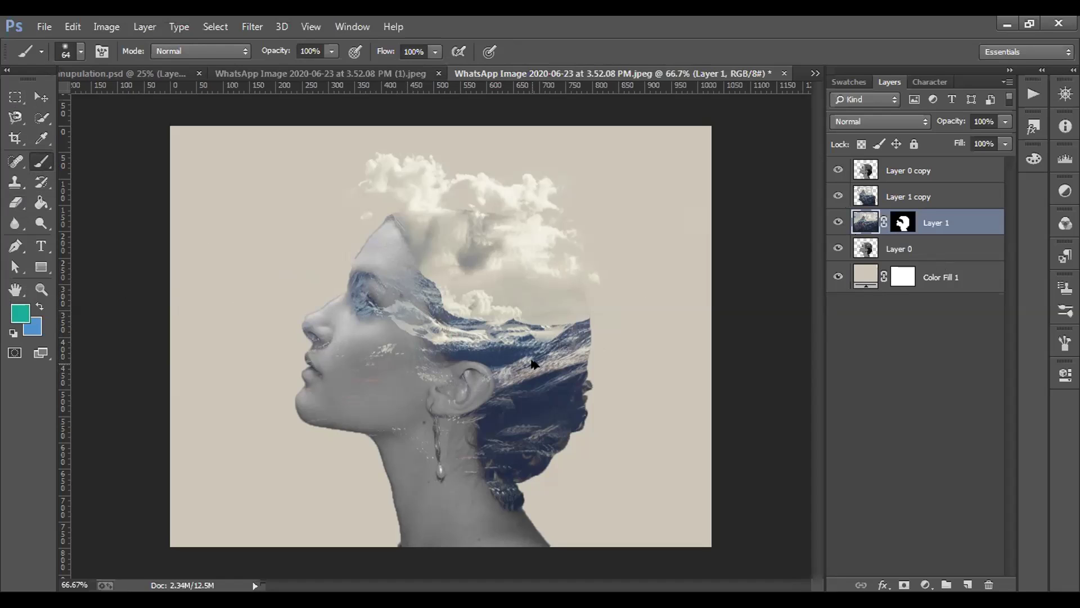
left_click(907, 200)
left_click(381, 347)
key("ctrl+z")
left_click(906, 191)
left_click(894, 169)
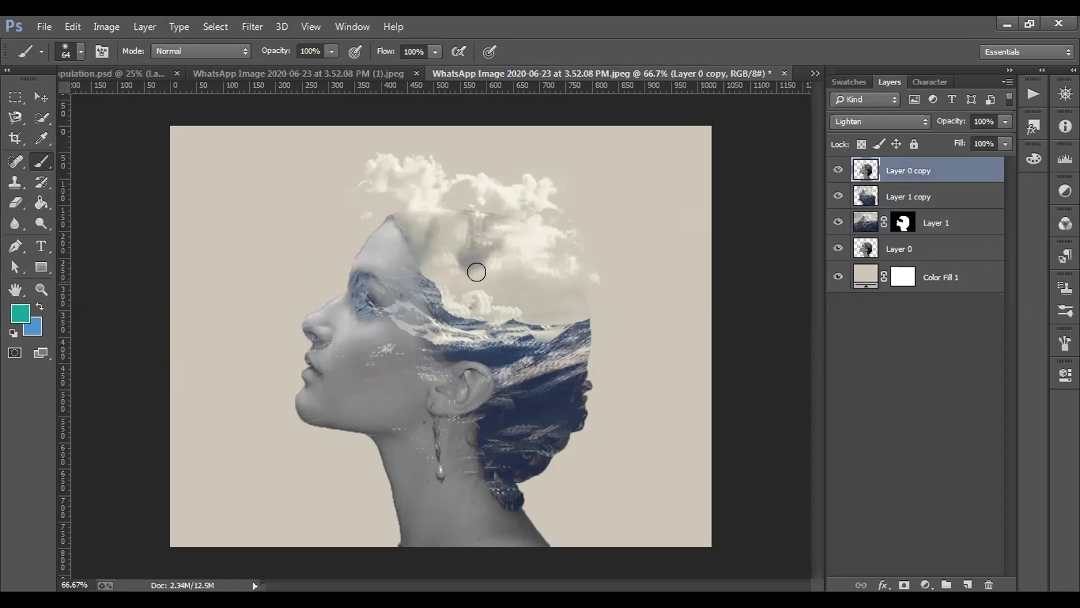
mouse_move(380, 279)
left_mouse_down()
mouse_move(396, 319)
mouse_move(426, 318)
left_mouse_up()
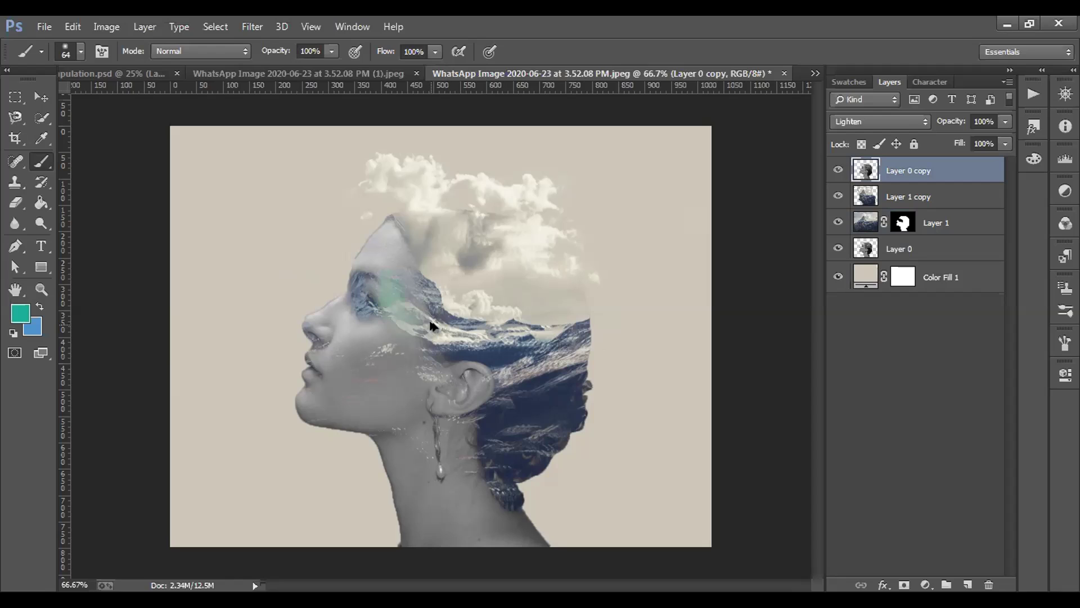
key("ctrl+z")
- Try a green brush stroke over the eye on Layer 1 copy and undo it
left_click(934, 223)
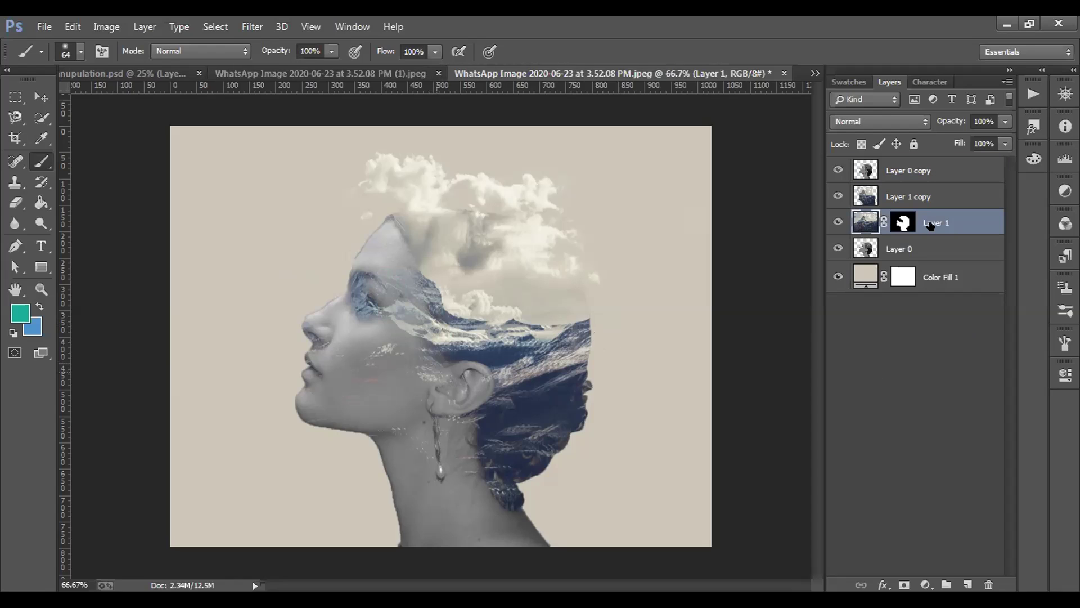
left_click(930, 199)
left_click_drag(365, 299, 356, 296)
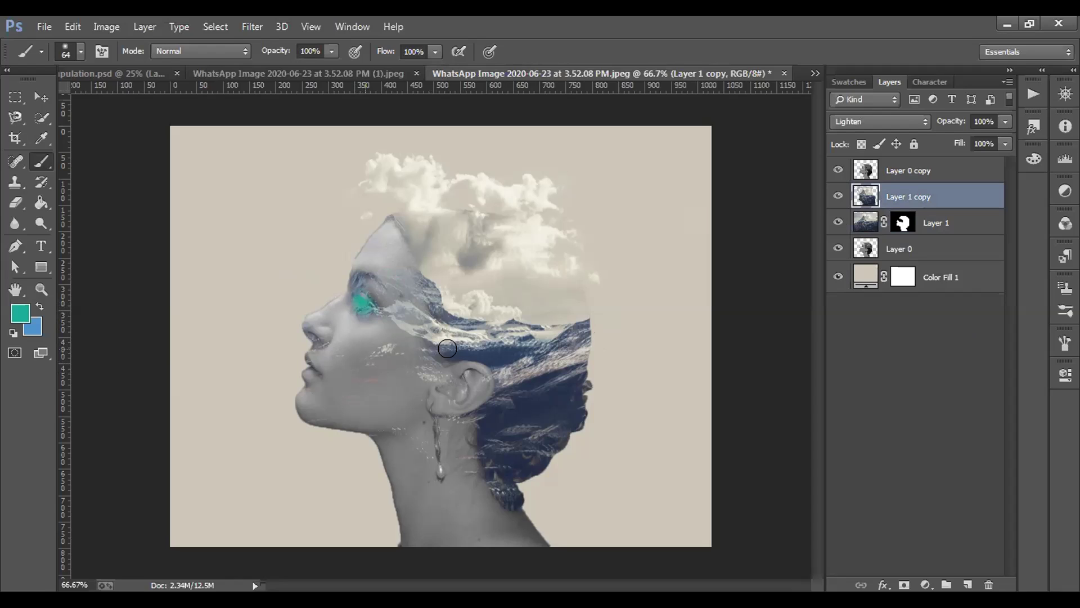
key("ctrl+z")
- Reset the colours to black and white and paint black on Layer 1's mask from the eye down toward the cheek
key("alt+bracketleft")
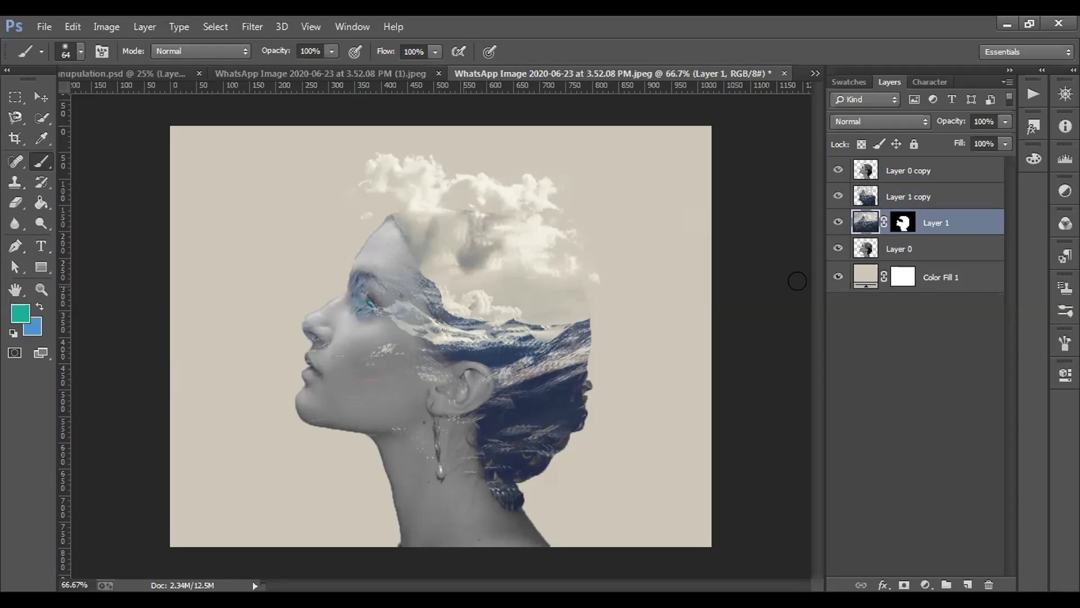
left_click(895, 226)
key("d")
mouse_move(381, 303)
left_mouse_down()
mouse_move(405, 341)
mouse_move(409, 331)
left_mouse_up()
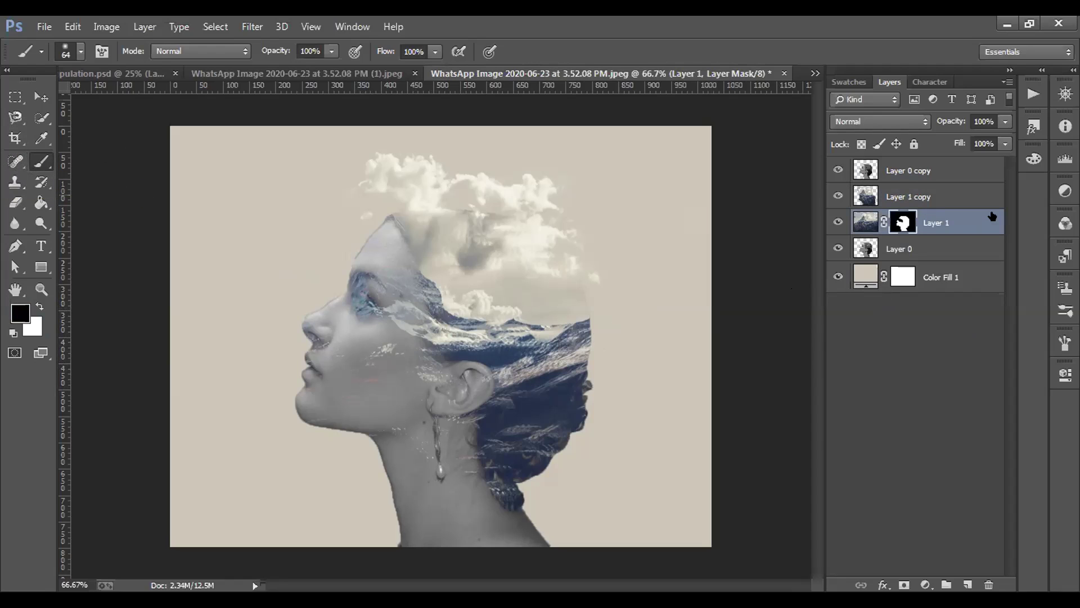
- Compare the face with Layer 0 hidden and shown, and with the last mask change undone and redone
left_click(838, 249)
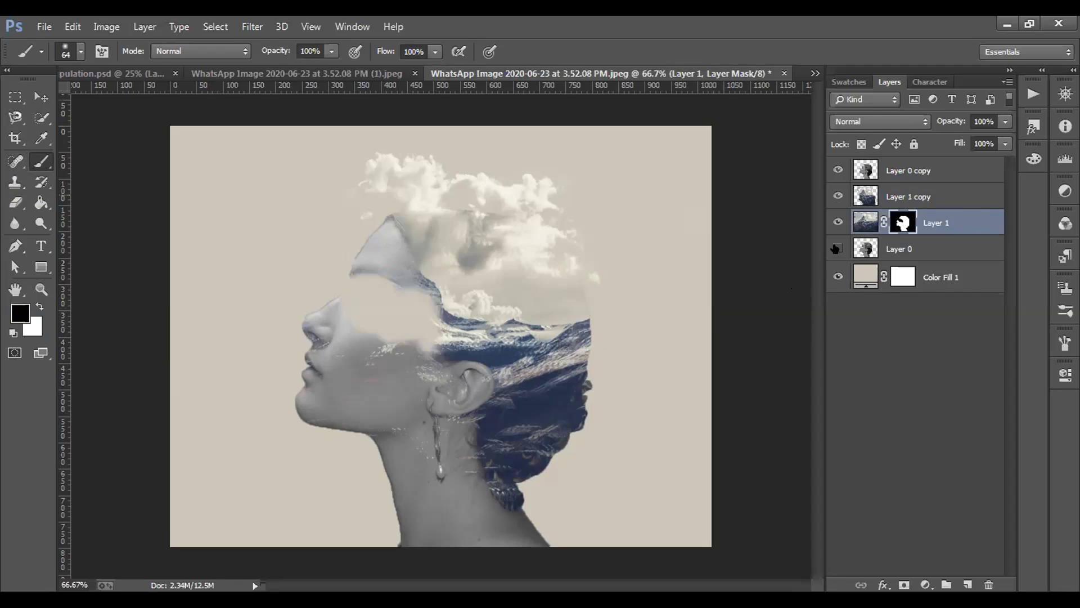
left_click(838, 249)
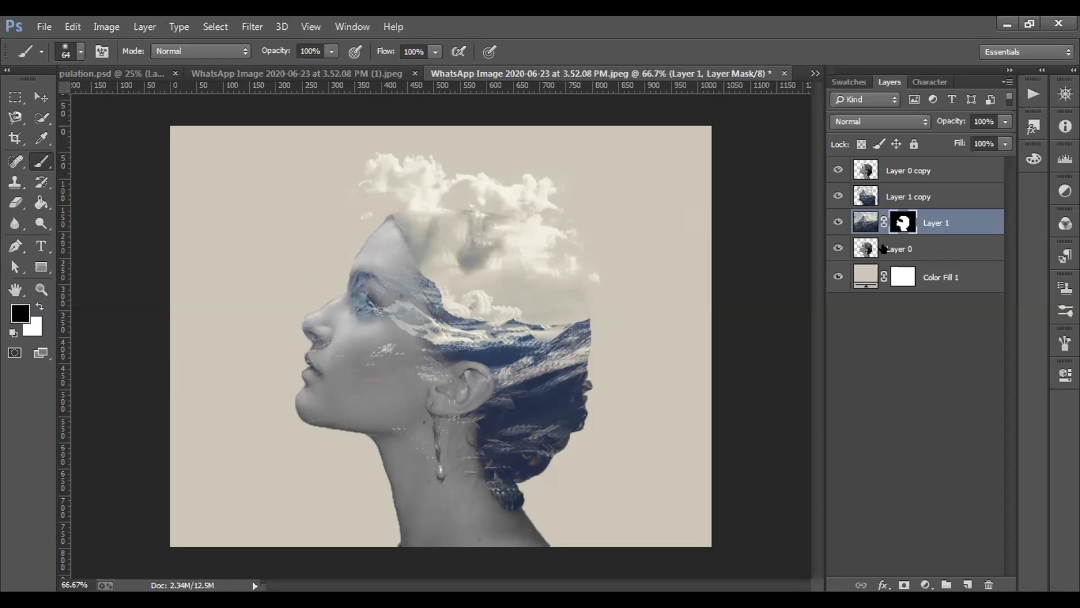
key("ctrl+z")
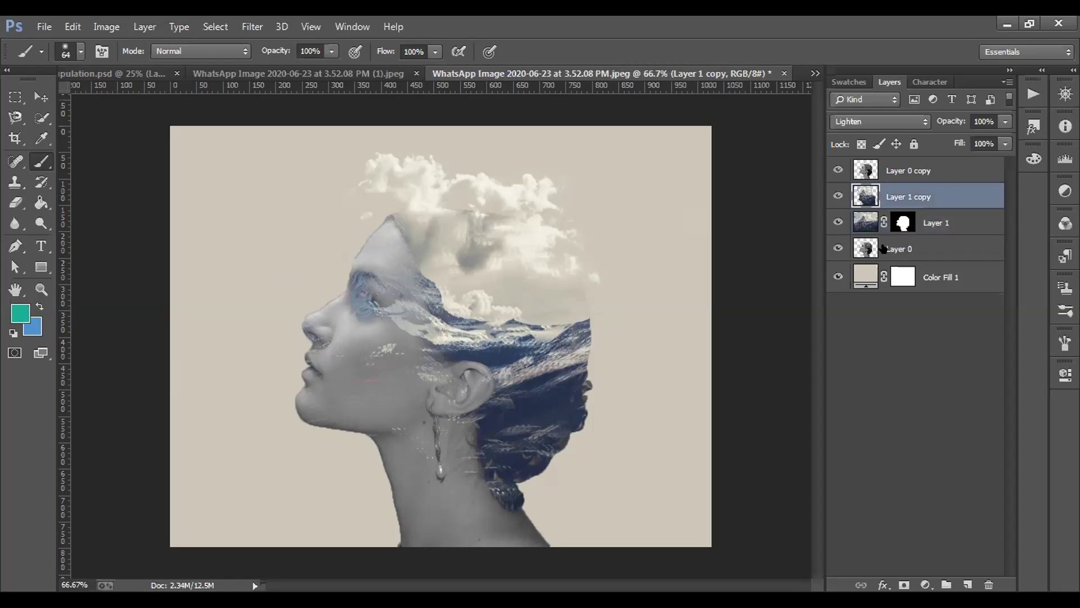
key("ctrl+z")
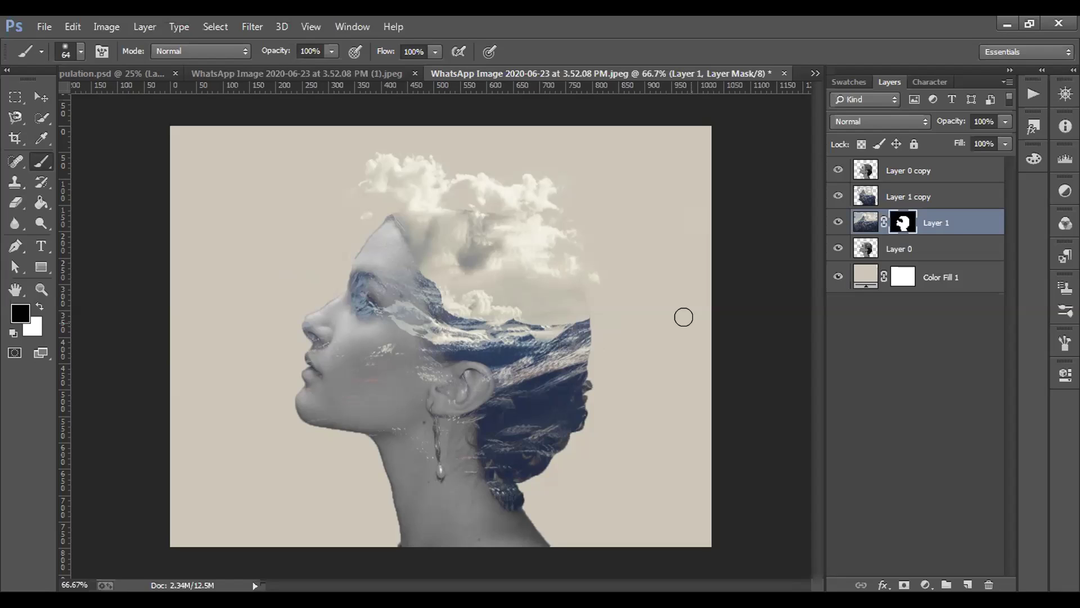
- Toggle the visibility of Layer 0 copy and Layer 0 to examine what each contributes to the face
left_click(838, 169)
left_click(839, 169)
left_click(838, 168)
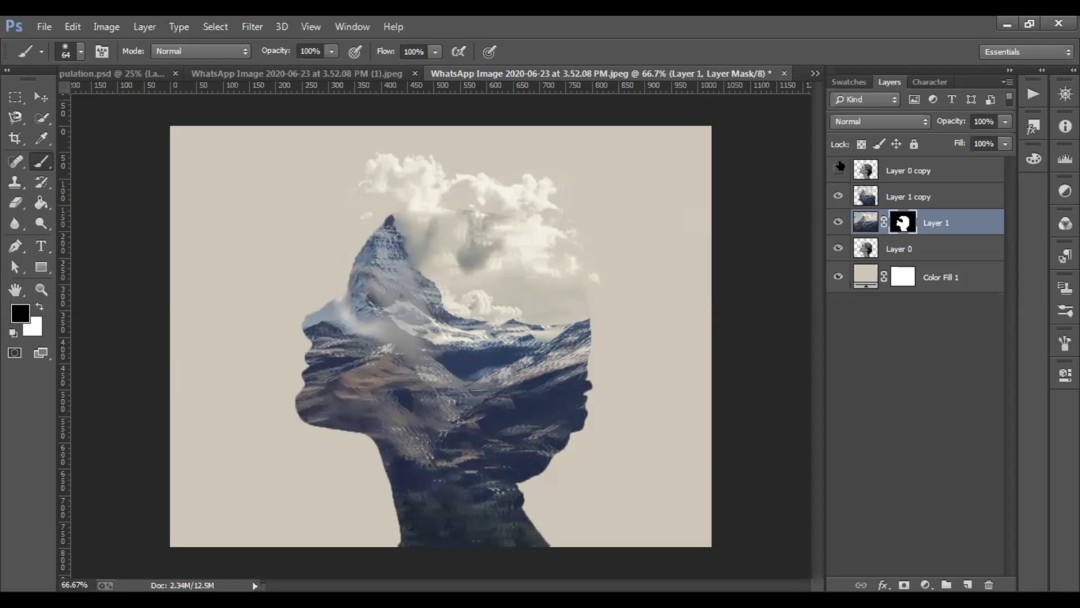
left_click(838, 169)
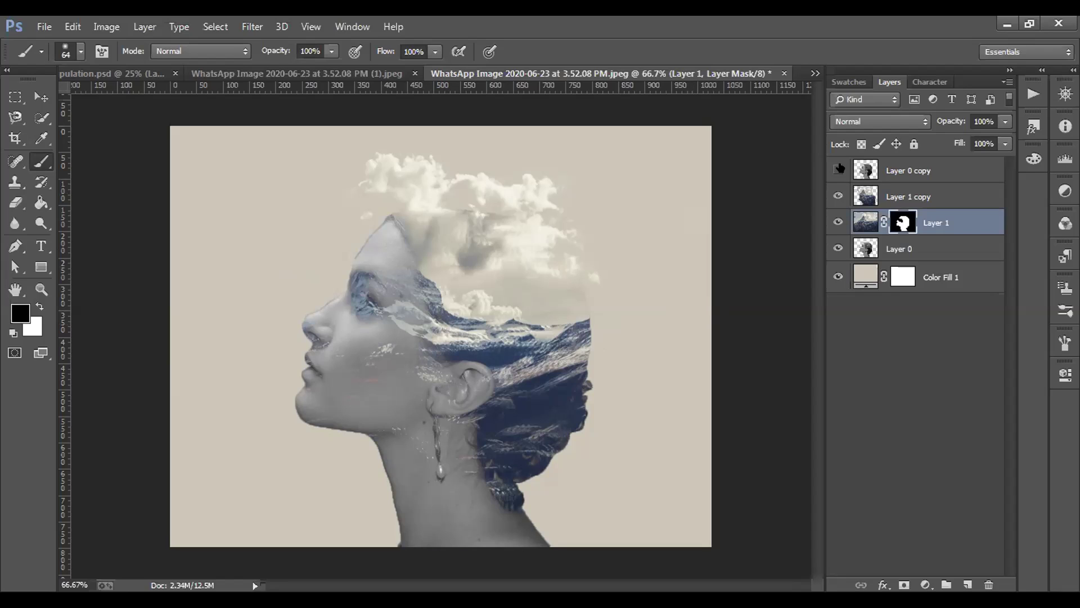
left_click(839, 169)
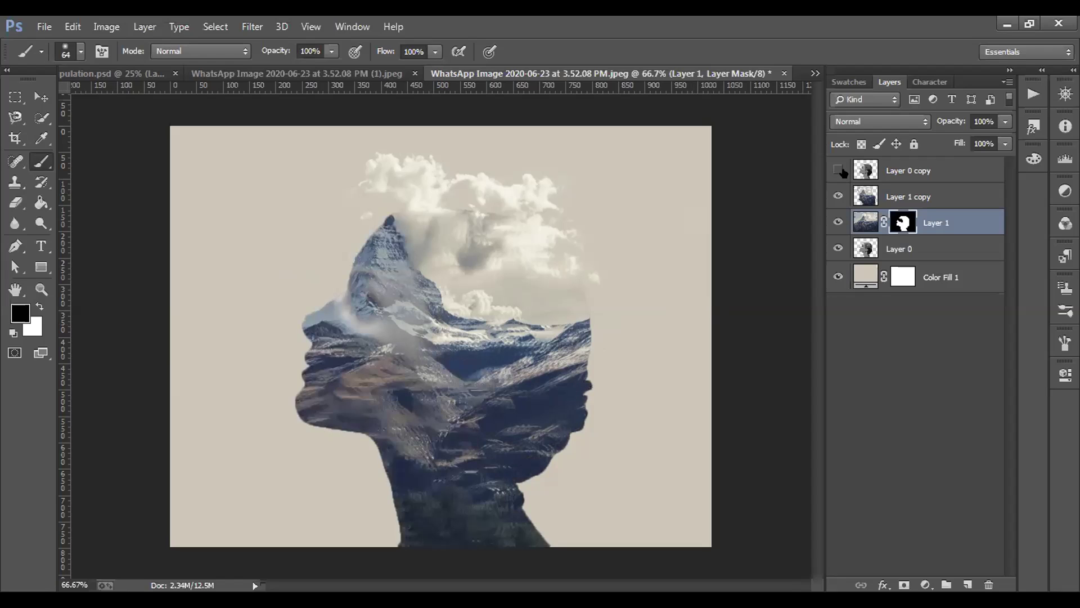
left_click(838, 170)
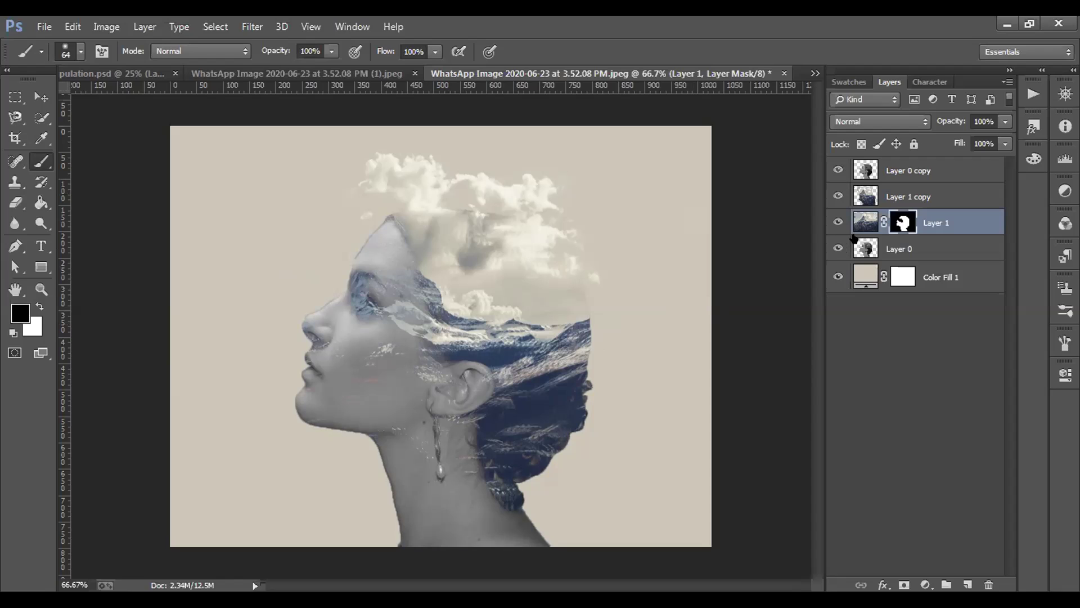
left_click(833, 242)
left_click(833, 242)
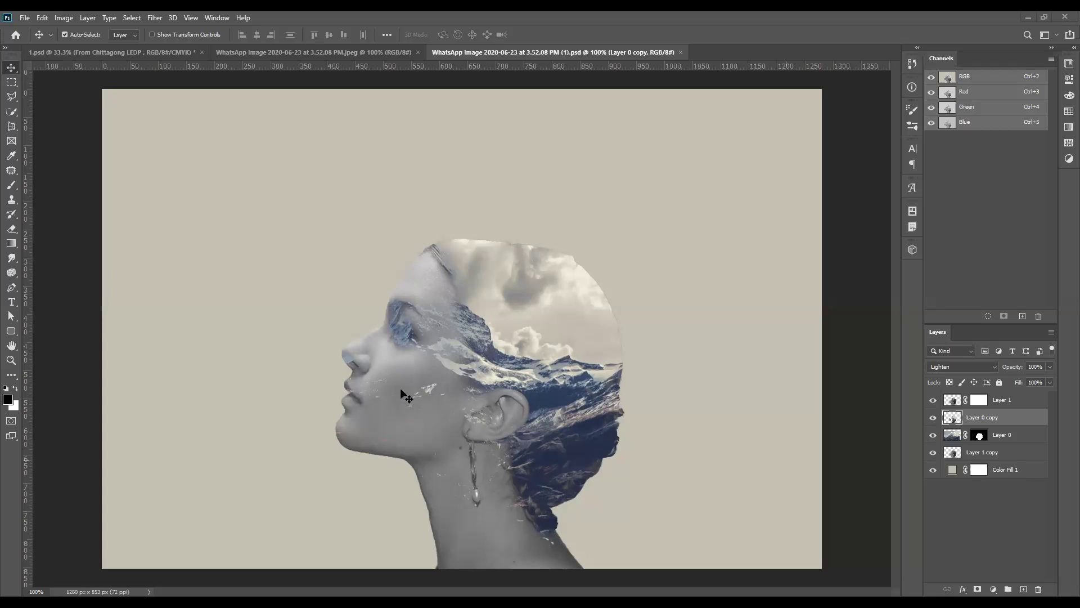
- Switch to WhatsApp Image 2020-06-23 at 3.52.08 PM (1).psd and toggle Layer 0, Layer 1 and Layer 0 copy to examine the mountain detail on the face
left_click(933, 438)
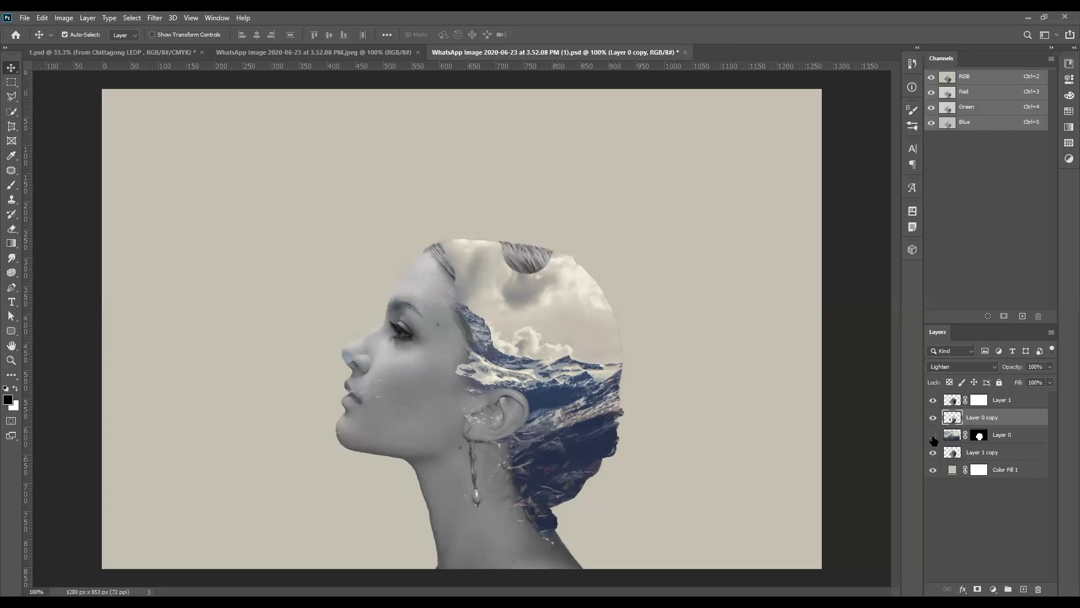
left_click(933, 438)
left_click(933, 438)
key("ctrl")
left_click(933, 438)
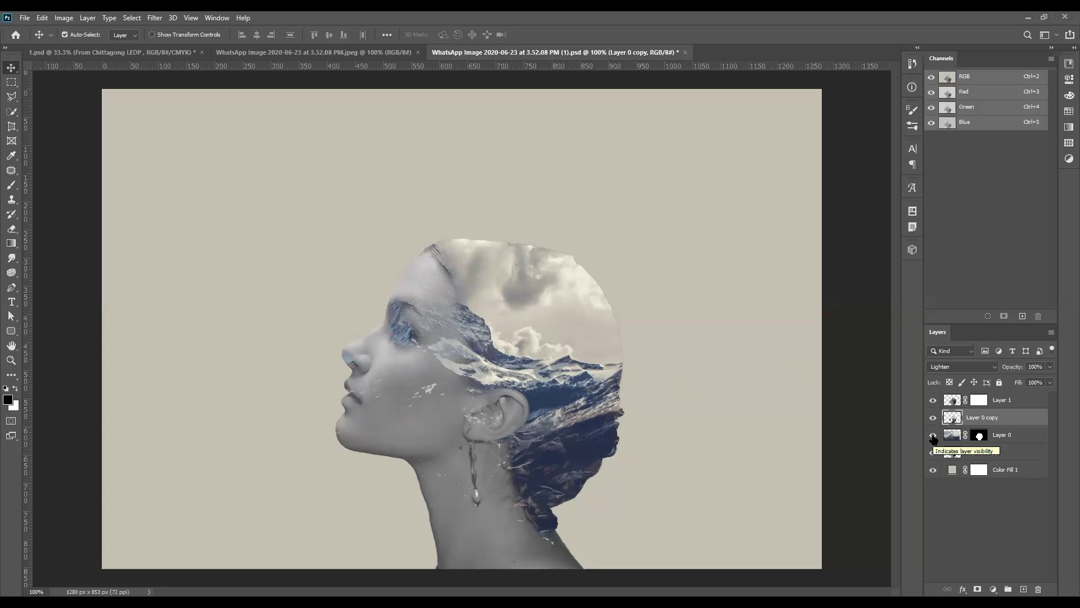
left_click(933, 401)
left_click(934, 400)
left_click(933, 418)
left_click(933, 417)
left_click(934, 435)
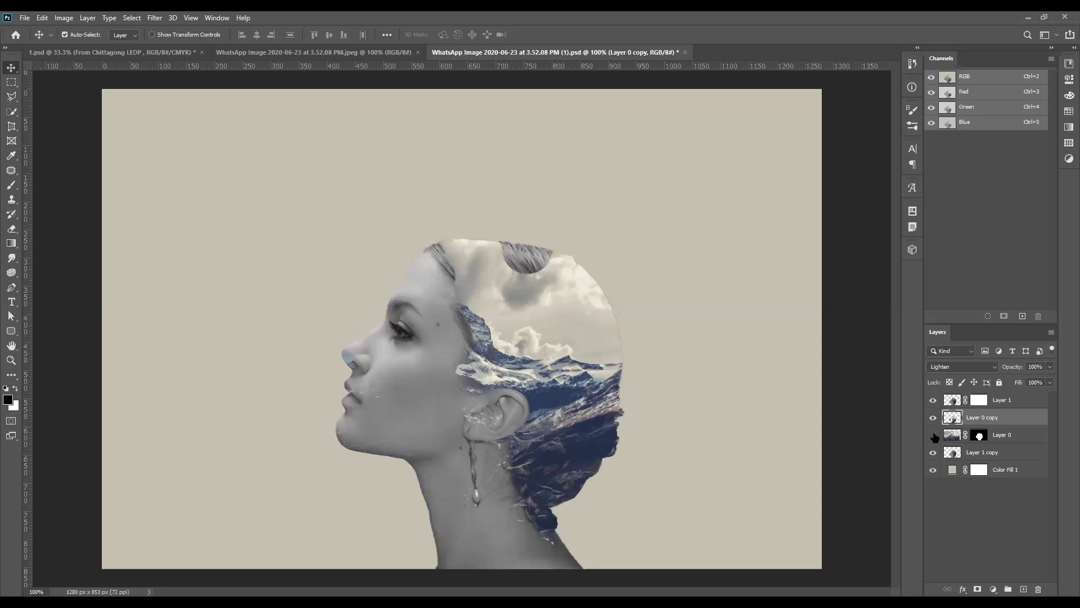
- Show Layer 0 again and save the document
left_click(934, 436)
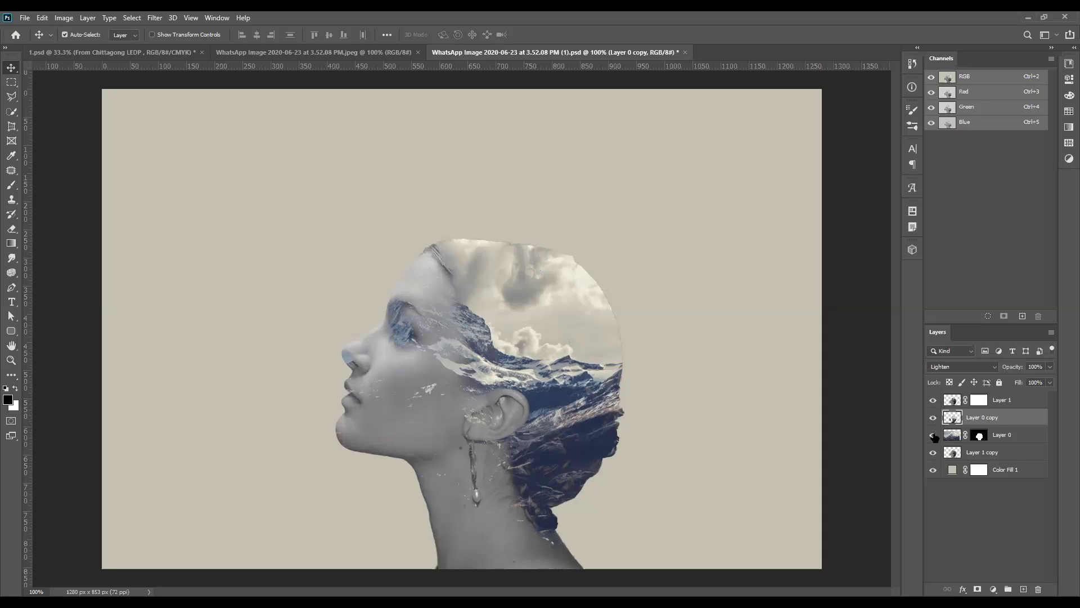
left_click(25, 17)
left_click(45, 142)
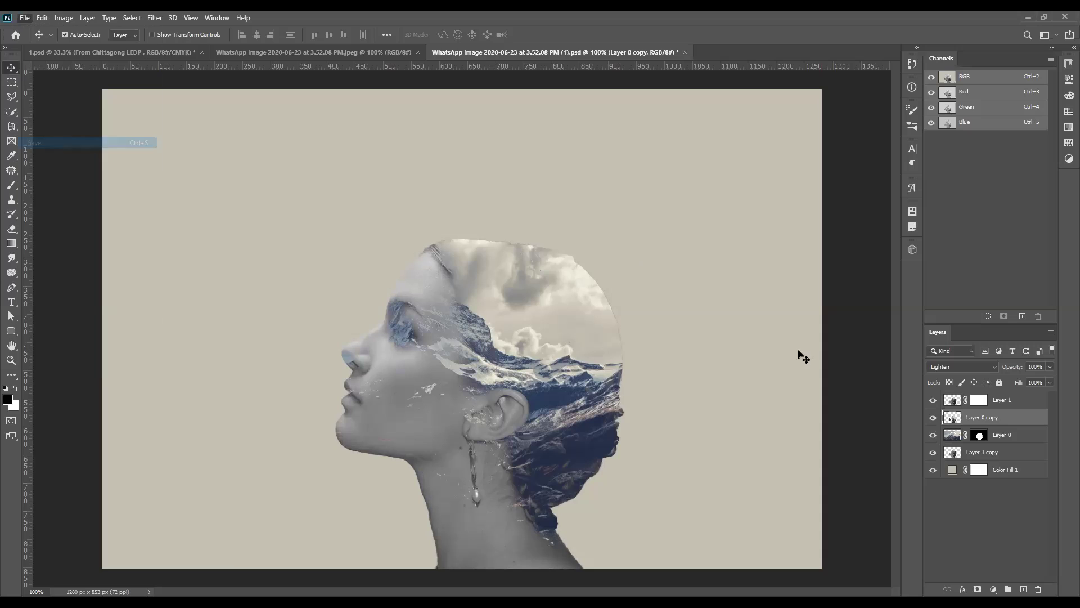
- Toggle the visibility of Layer 0 and Layer 0 copy to examine how each contributes to the blended portrait
left_click(933, 435)
left_click(933, 436)
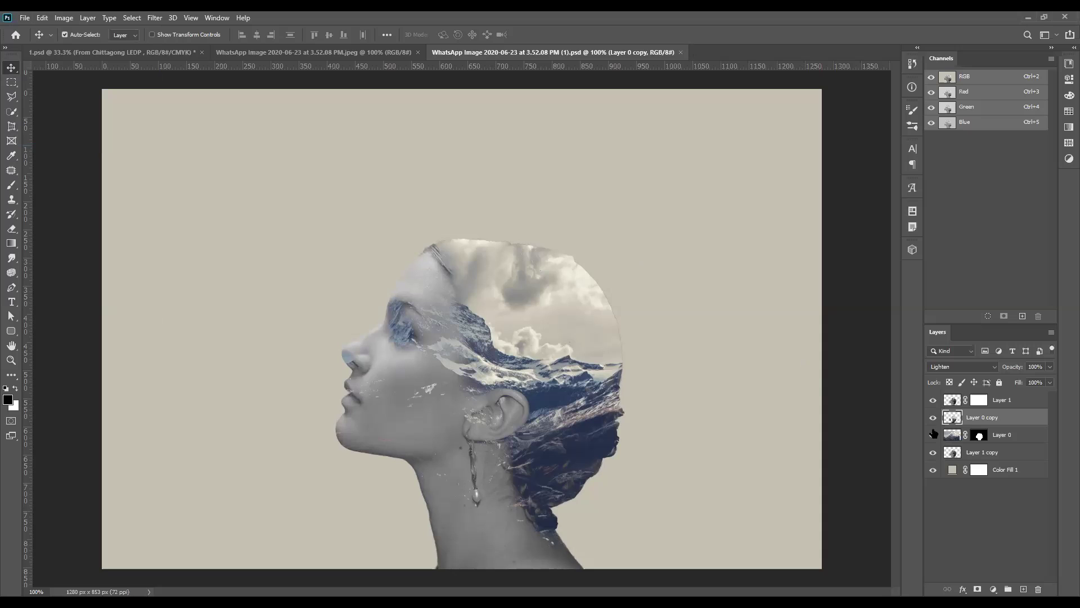
left_click(26, 17)
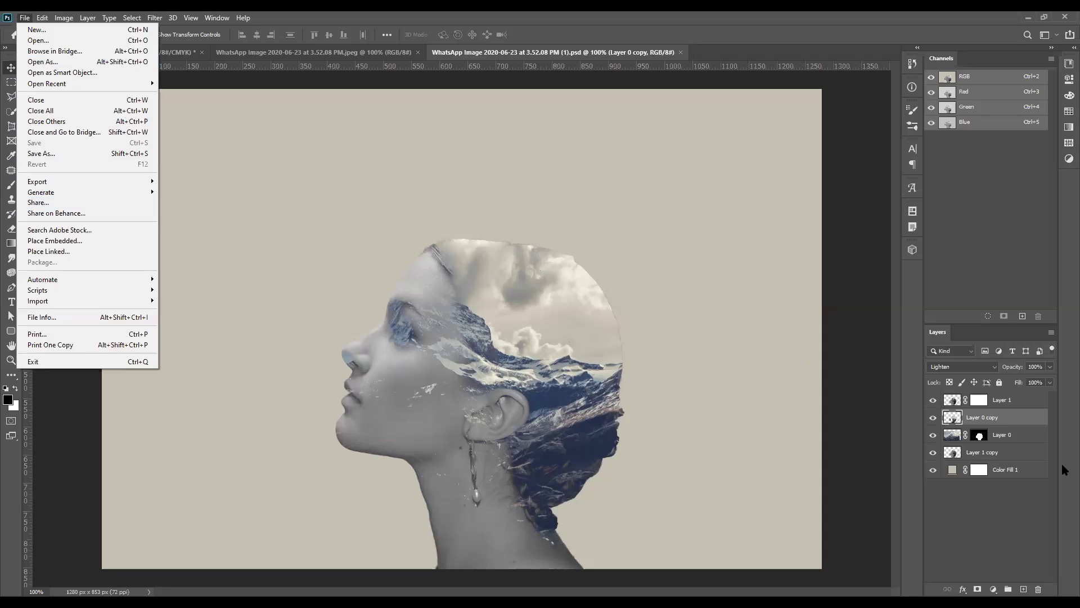
left_click(932, 419)
left_click(933, 418)
left_click(933, 419)
left_click(932, 419)
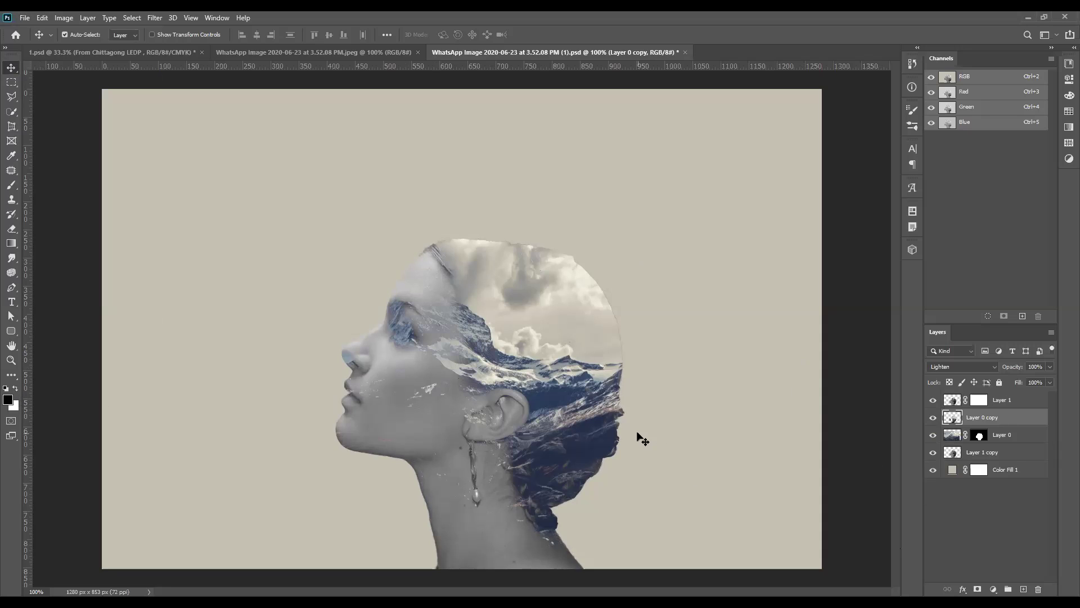
- Recolour the Color Fill 1 background with a tone sampled from the clouds inside the woman's head
double_click(950, 472)
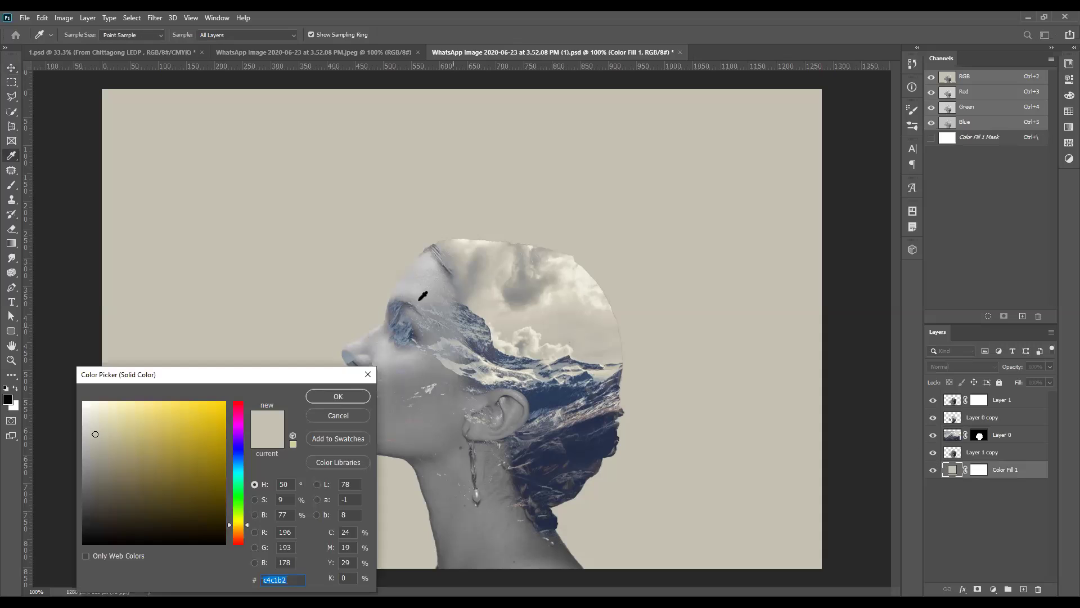
left_click(553, 262)
left_click_drag(552, 261, 620, 313)
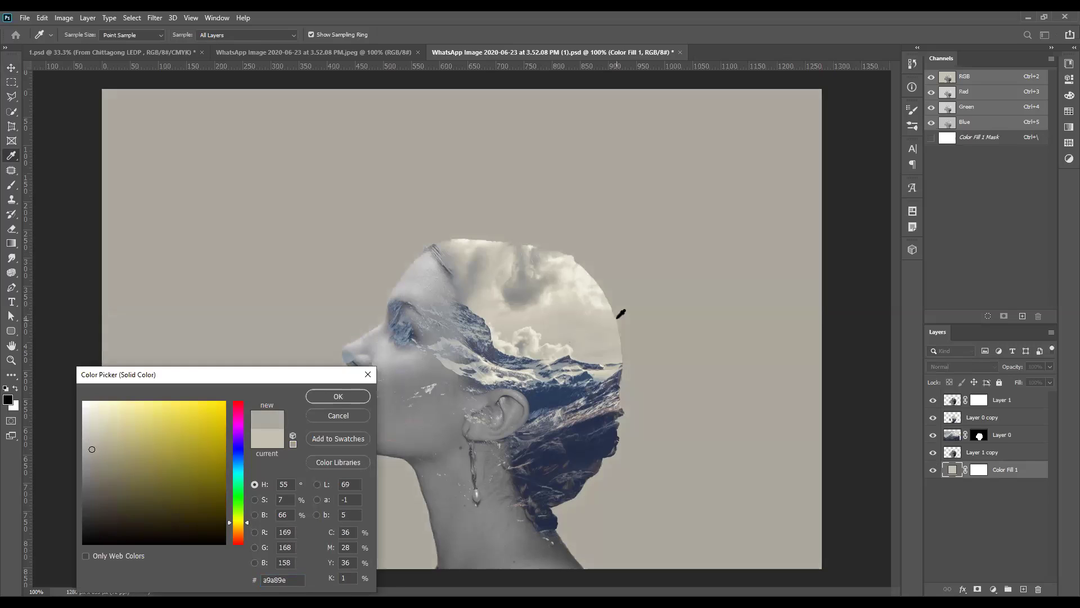
left_click_drag(620, 314, 612, 306)
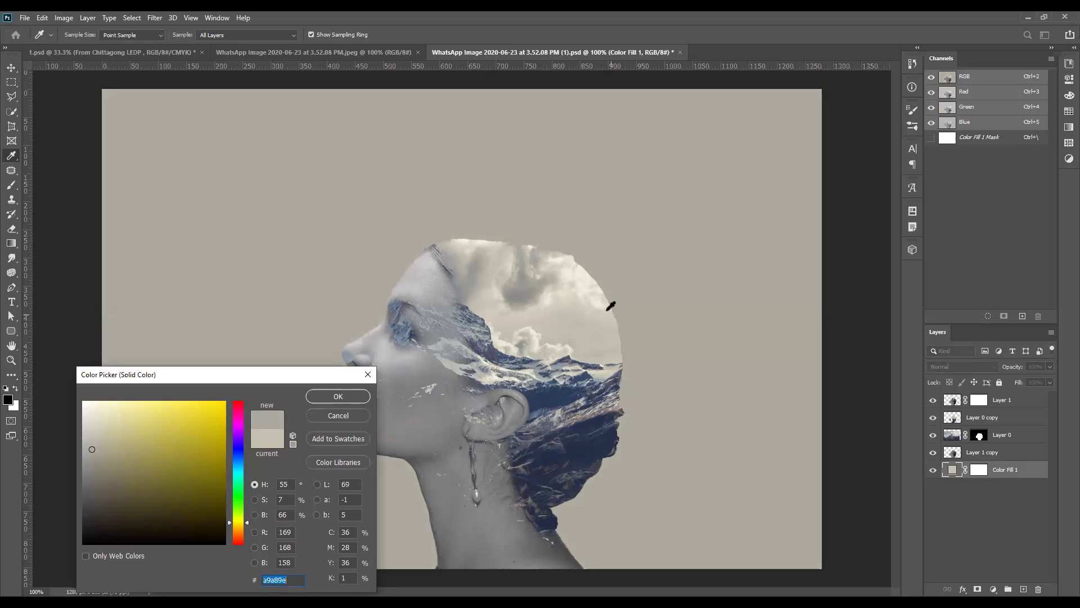
left_click_drag(559, 253, 559, 343)
left_click(338, 396)
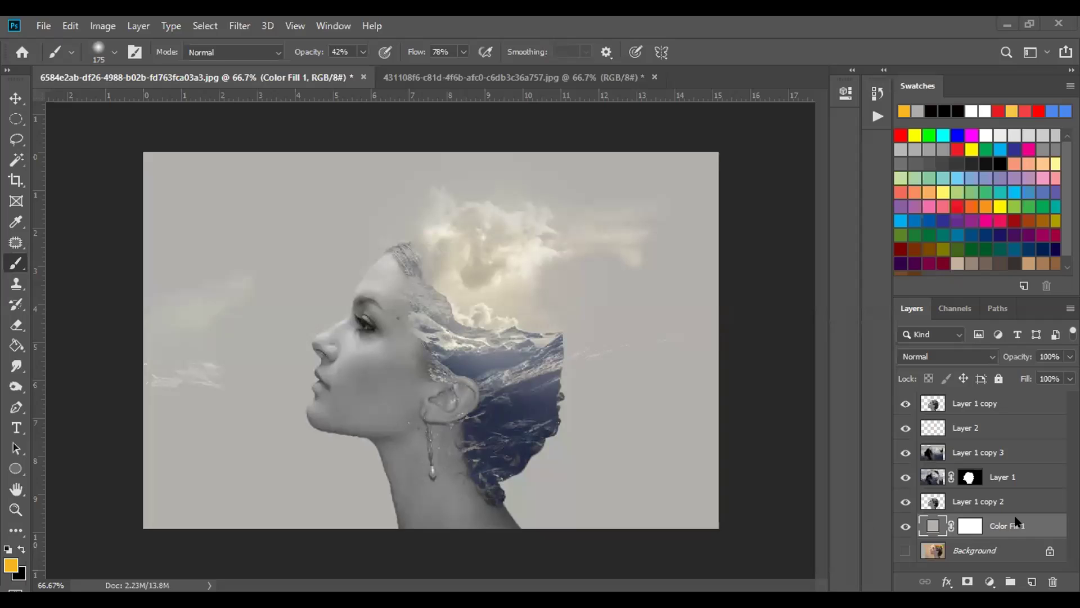
- Delete Color Fill 1 and all the portrait and mountain layers above Background, and unlock the Background layer
key("Delete")
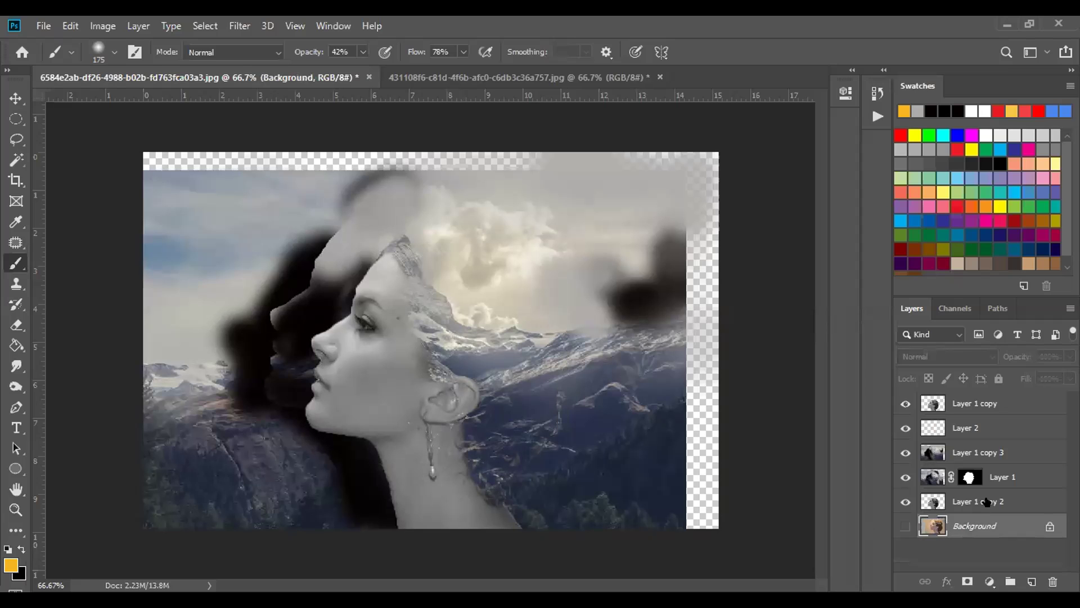
left_click(986, 501)
key("Delete")
key("Delete")
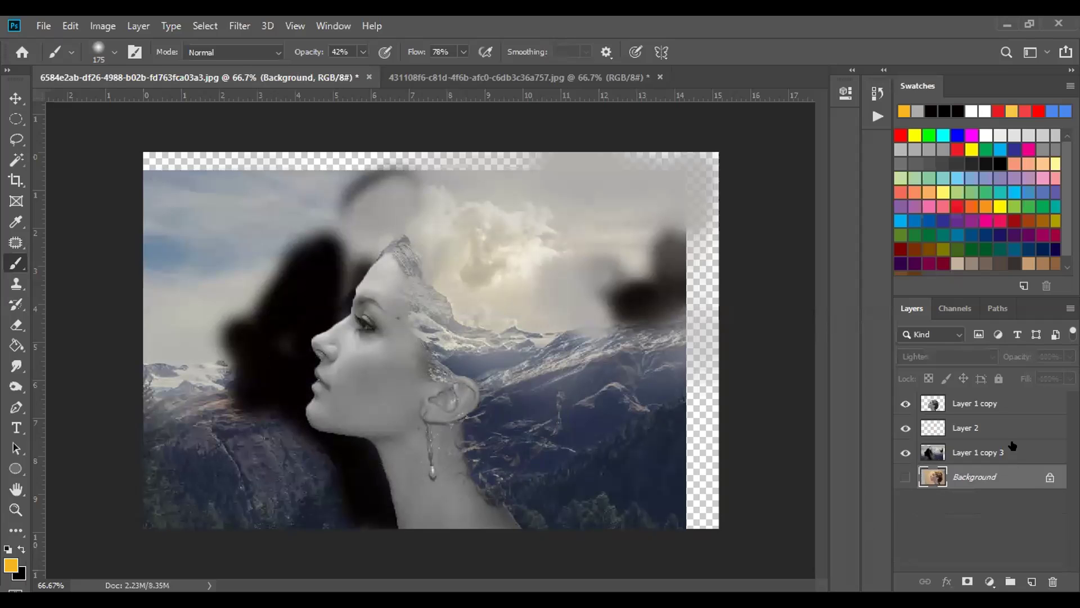
left_click(1013, 447)
key("Delete")
left_click(1011, 430)
key("Delete")
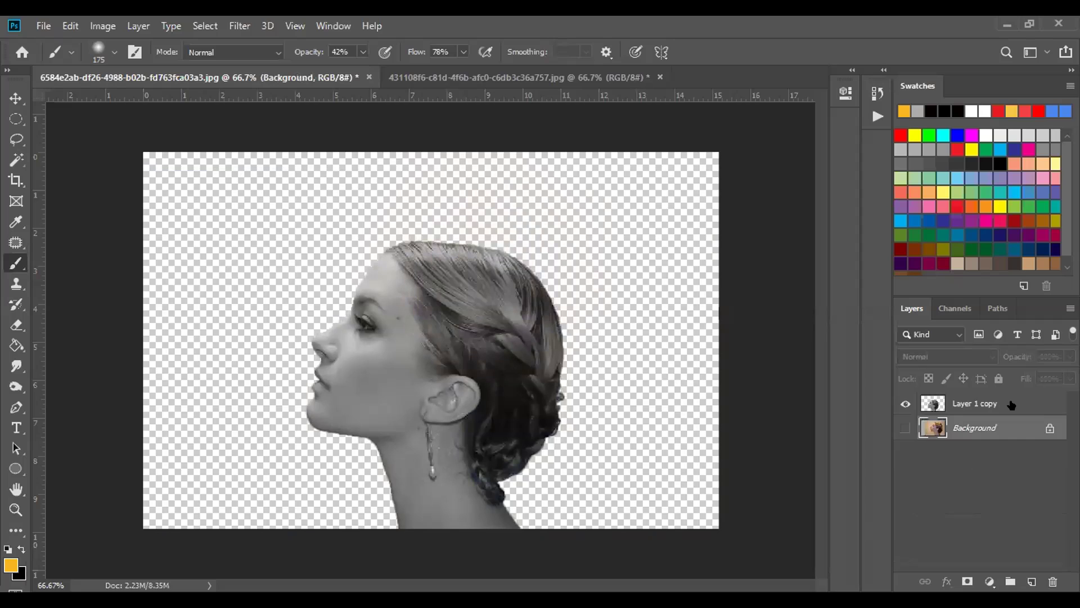
left_click(1011, 405)
key("Delete")
left_click(1047, 403)
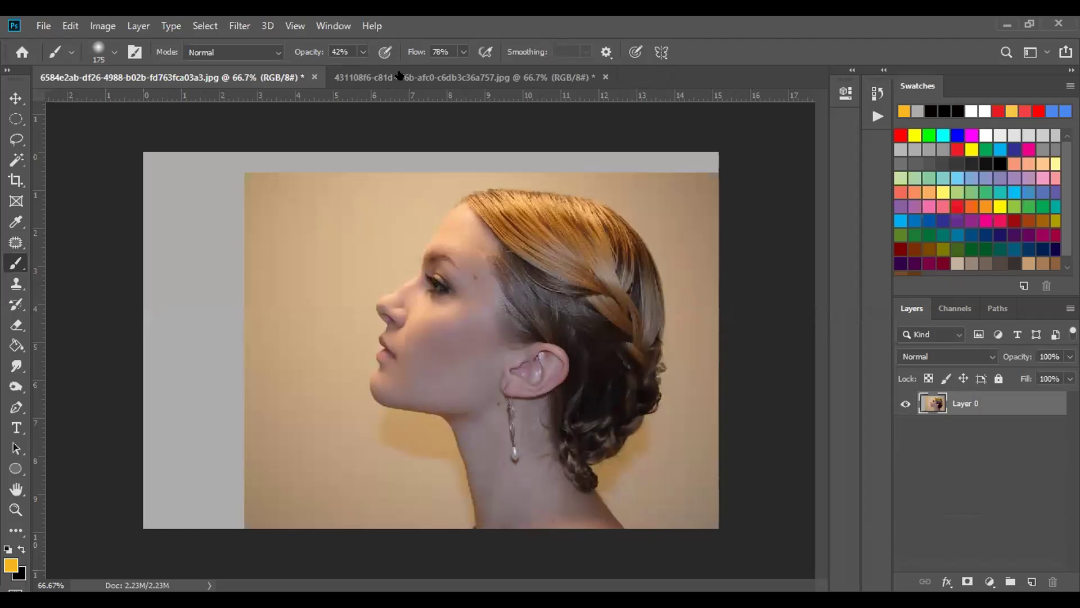
- Try repositioning the original portrait photo on the canvas and enlarging it to about 113.5%
key("space")
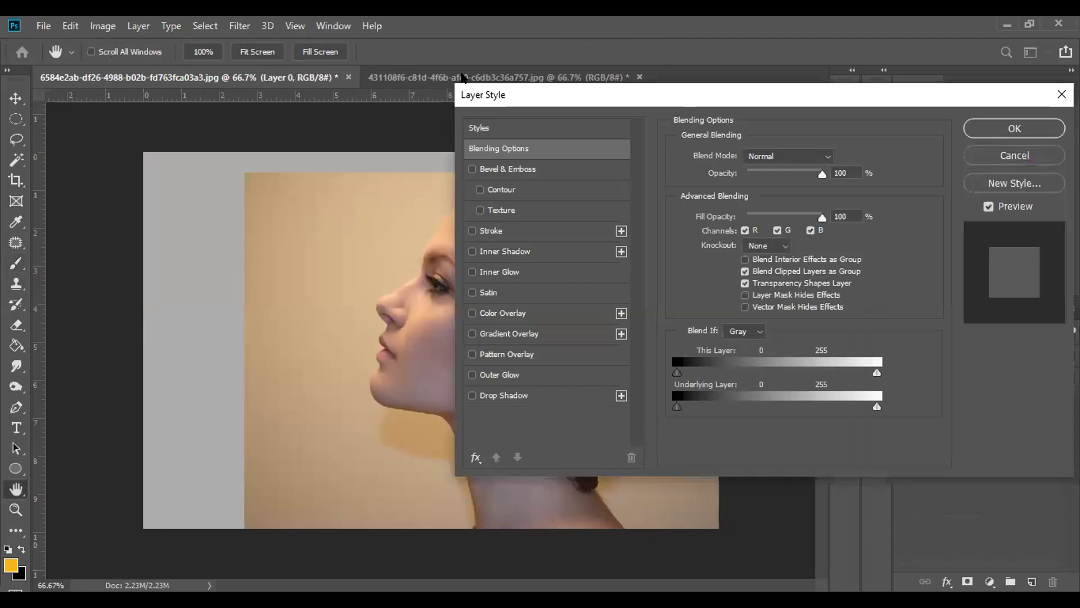
left_click(1062, 94)
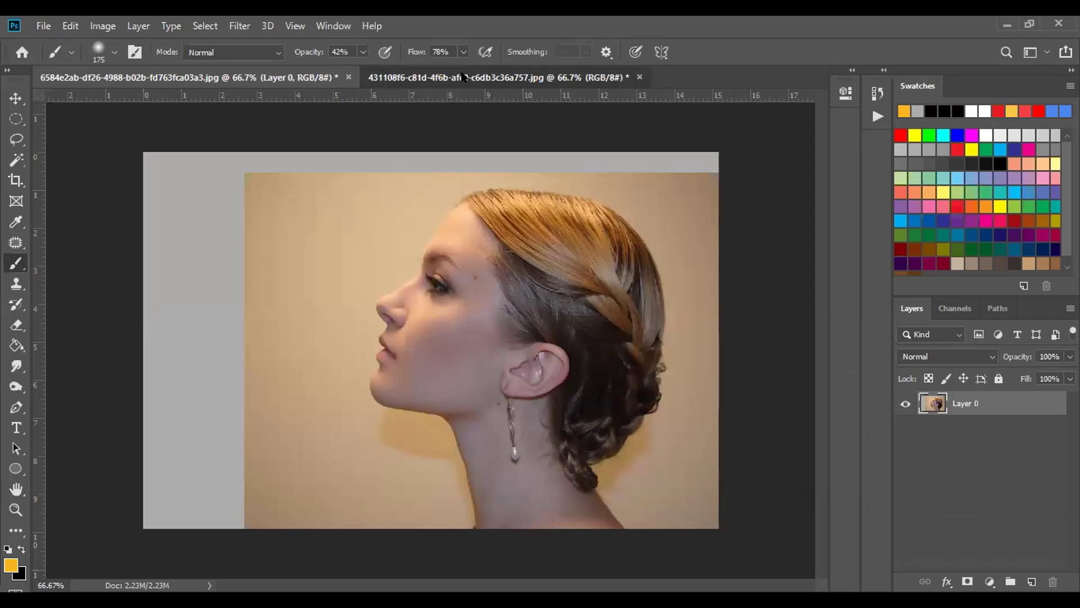
left_click(462, 77)
left_click(280, 76)
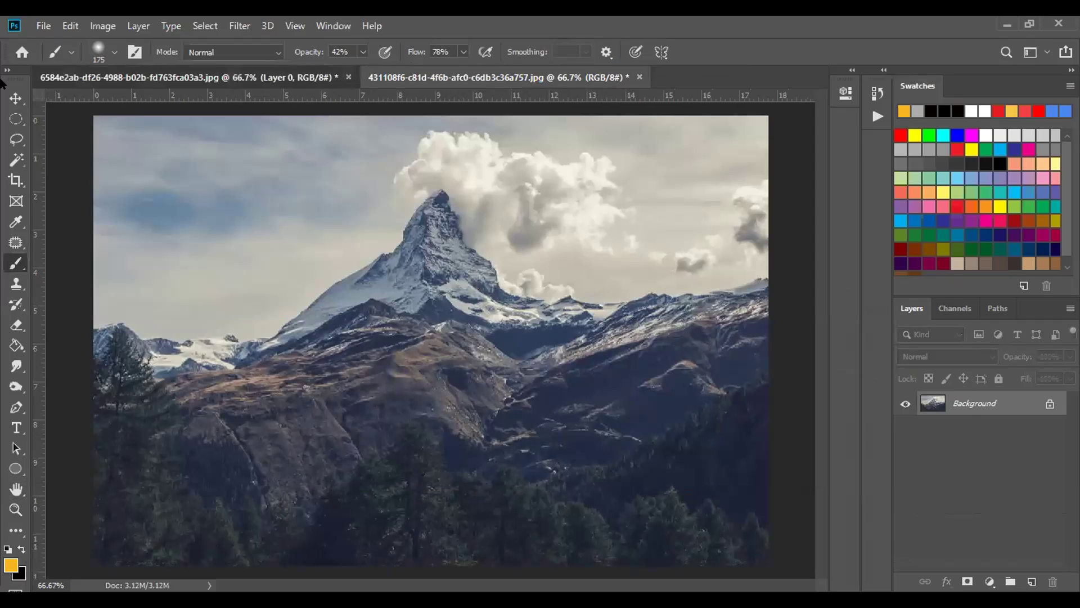
key("v")
left_click_drag(404, 254, 303, 257)
key("ctrl+t")
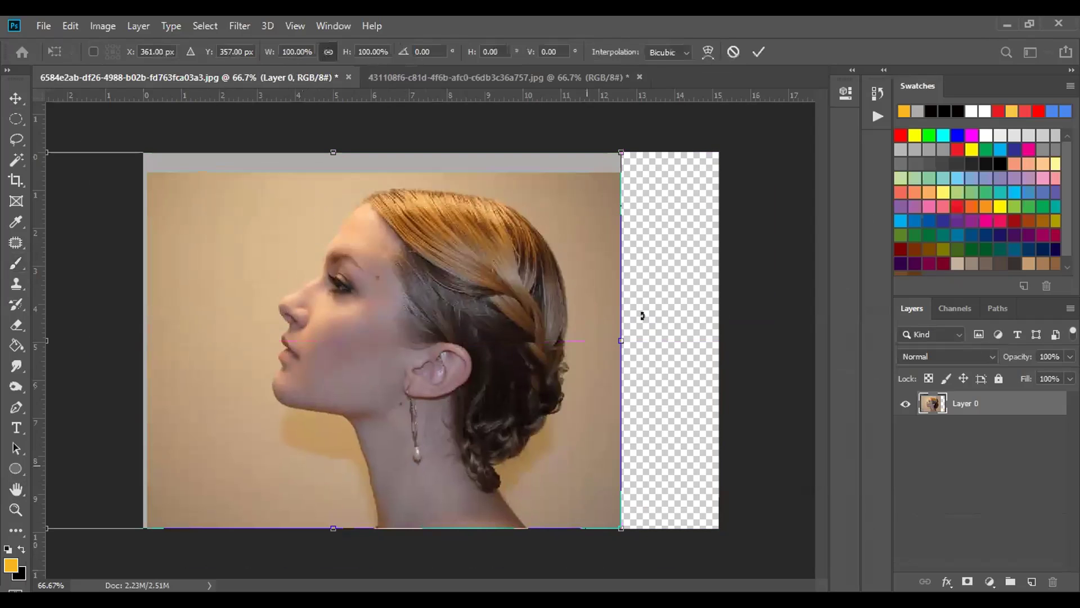
left_click_drag(596, 196, 725, 176)
left_click_drag(171, 502, 109, 551)
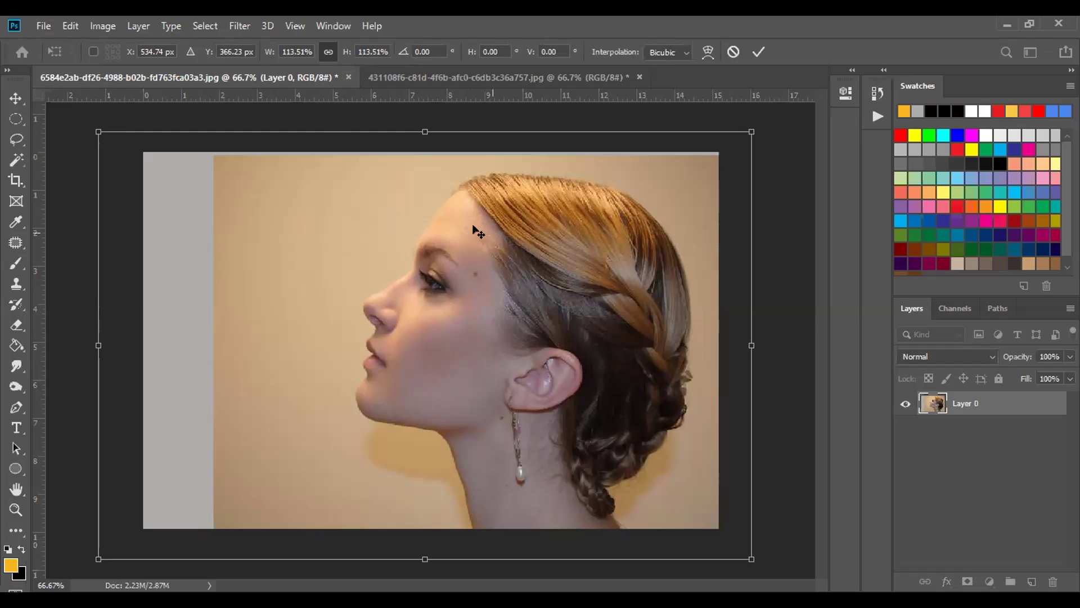
key("Return")
- Close the portrait document without saving and reopen 6584e2ab-df26-4988-b02b-fd763fca03a3.jpg from the recent files
key("ctrl+w")
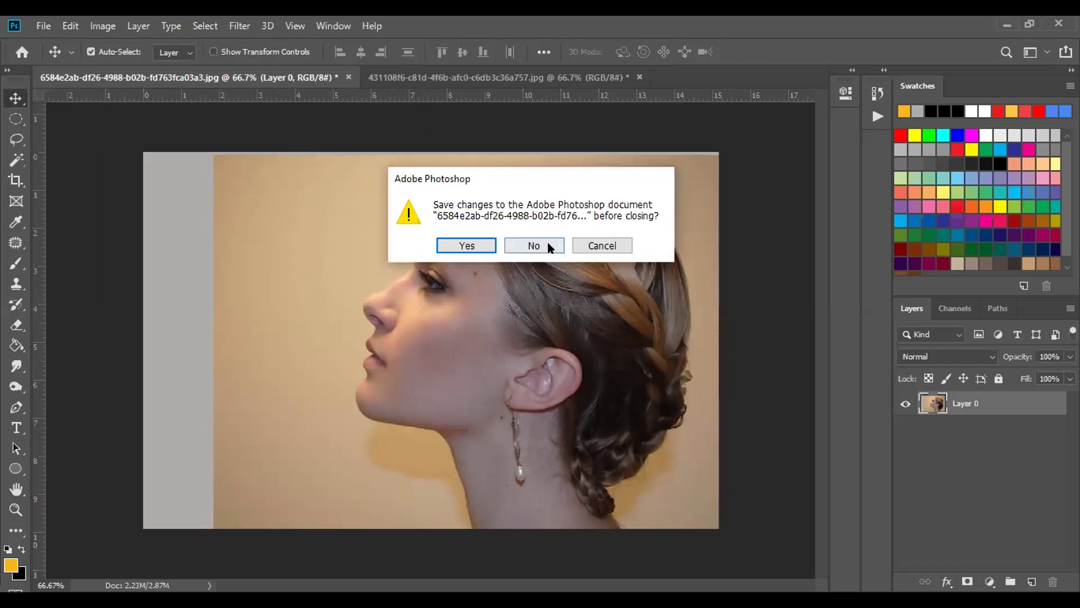
left_click(531, 249)
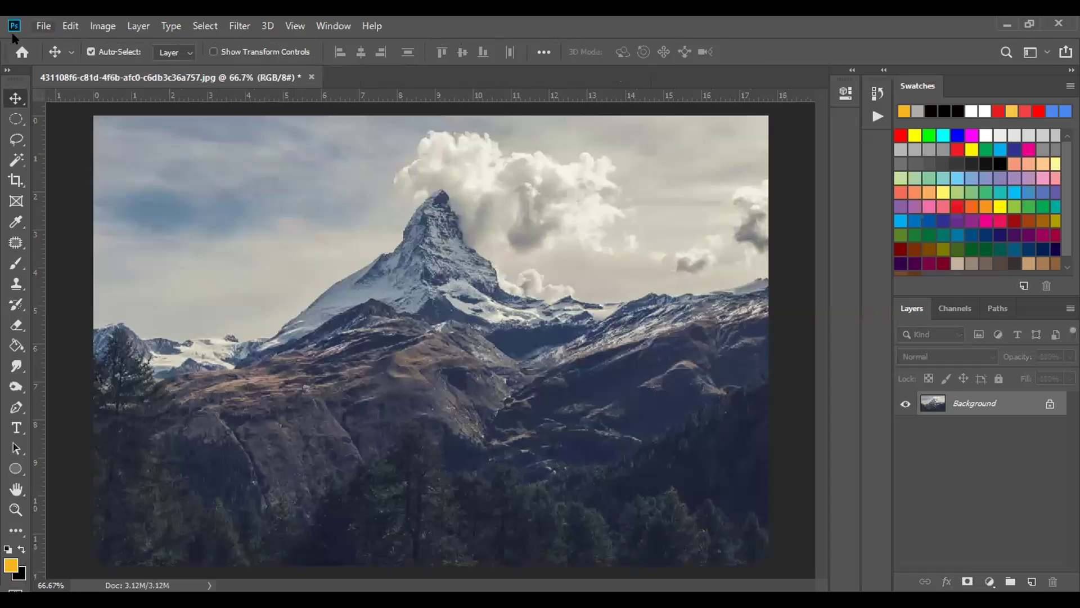
left_click(43, 25)
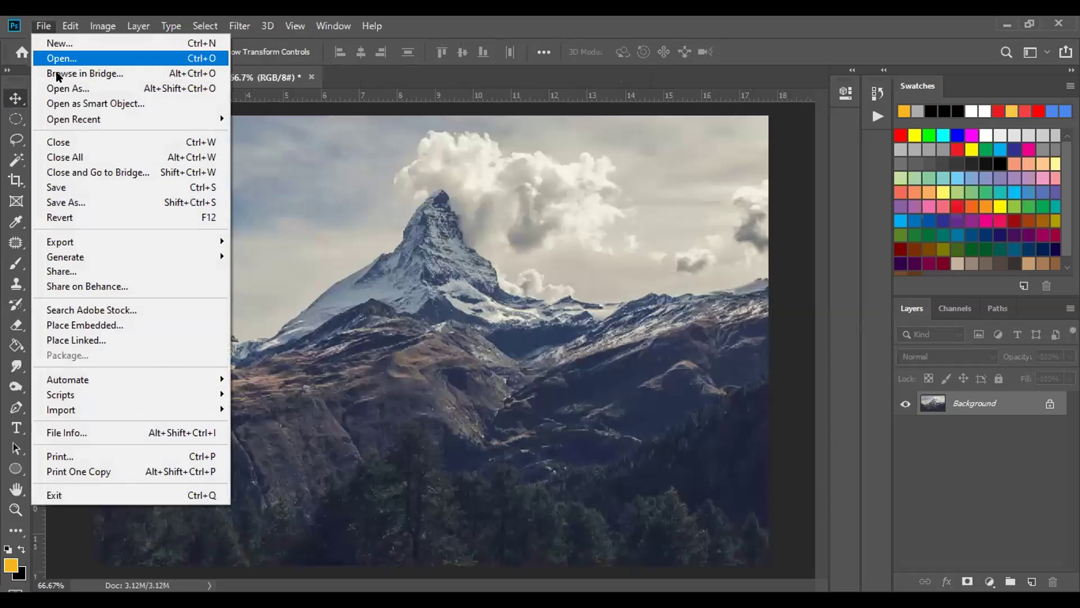
left_click(72, 45)
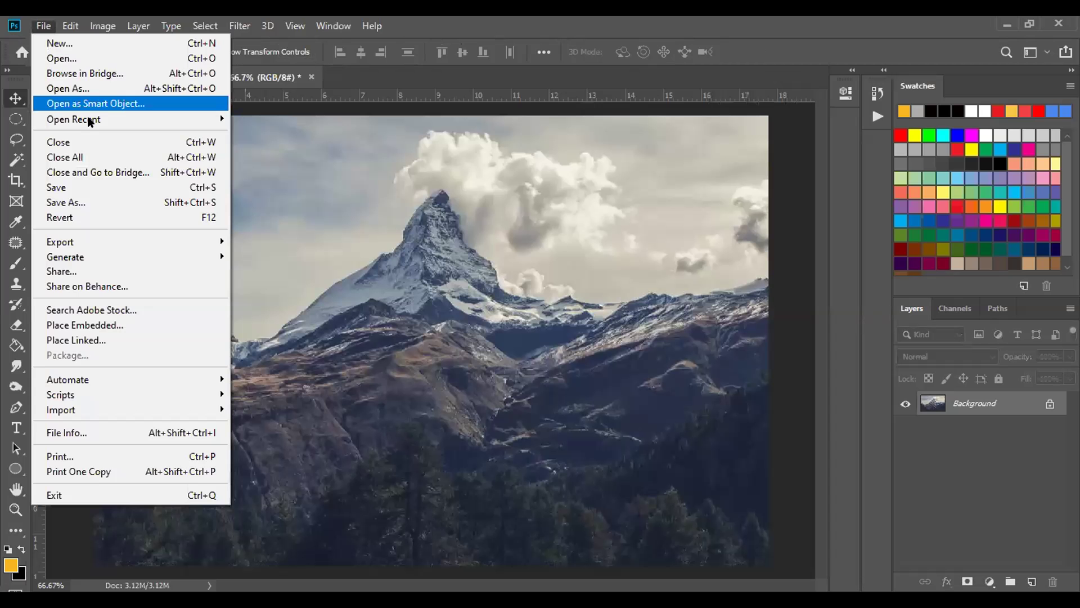
mouse_move(186, 118)
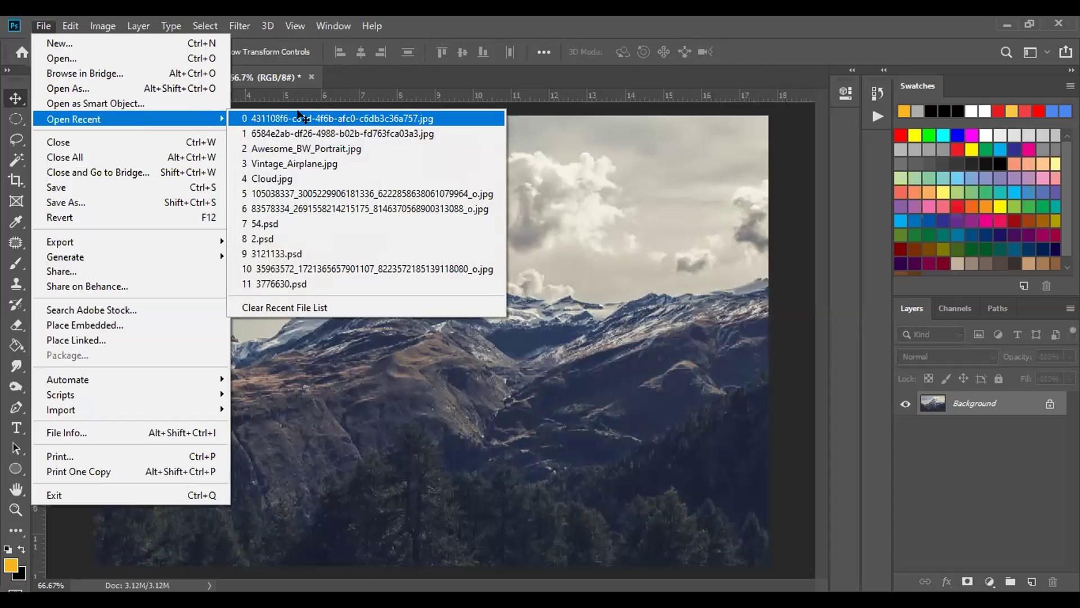
left_click(302, 117)
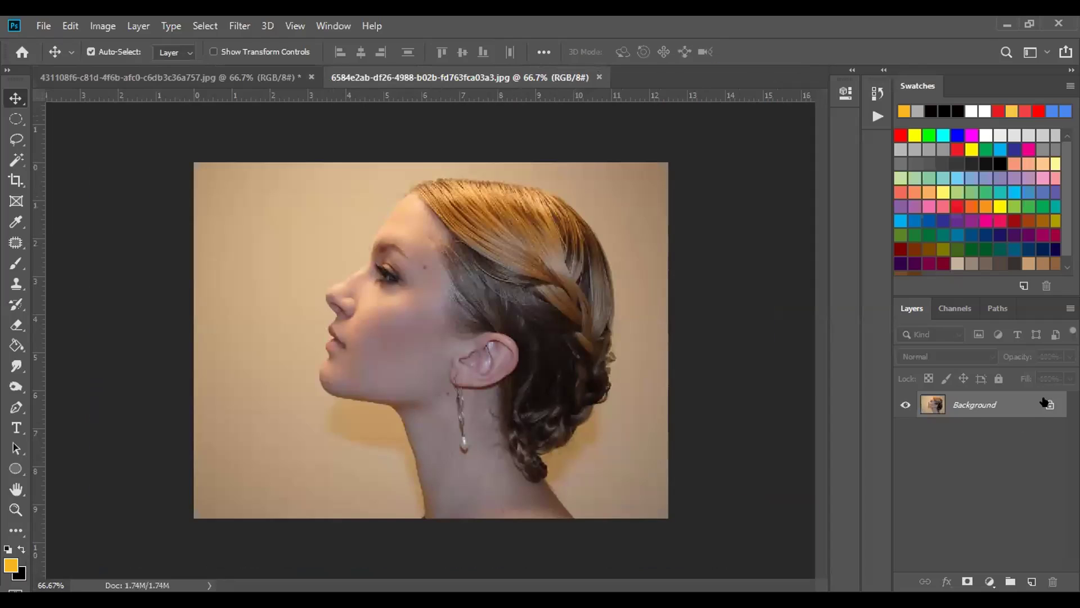
- Unlock the portrait's Background layer and select the woman's face, neck and hair with the Quick Selection tool at brush size 175
left_click(1049, 404)
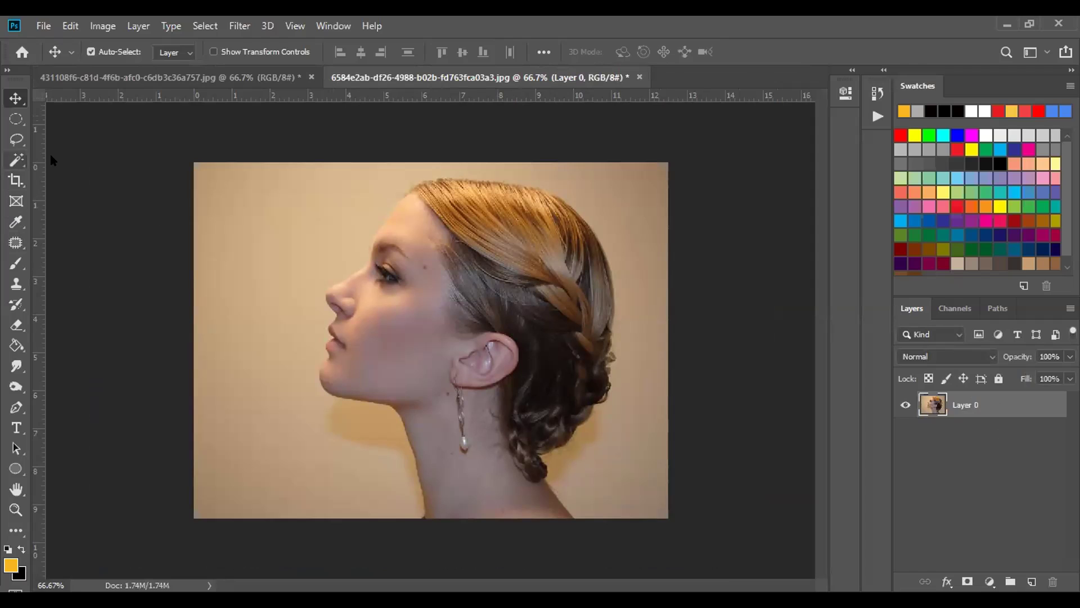
left_click(17, 160)
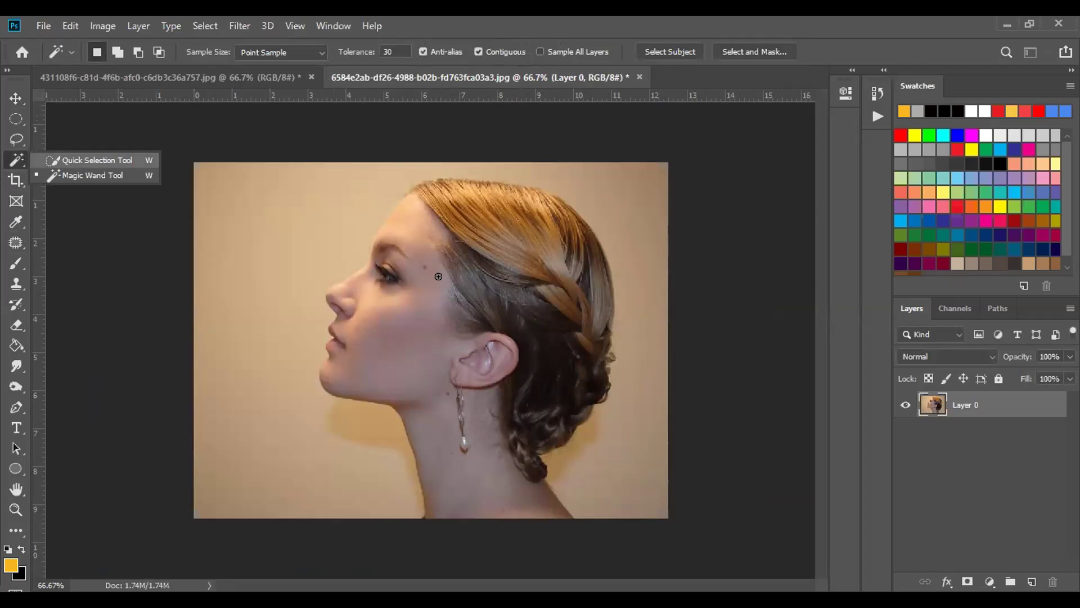
key("bracketright")
key("bracketright")
key("bracketright")
key("bracketright")
key("bracketright")
key("bracketright")
key("bracketright")
key("bracketright")
key("bracketright")
key("bracketright")
key("bracketright")
left_click_drag(450, 298, 456, 373)
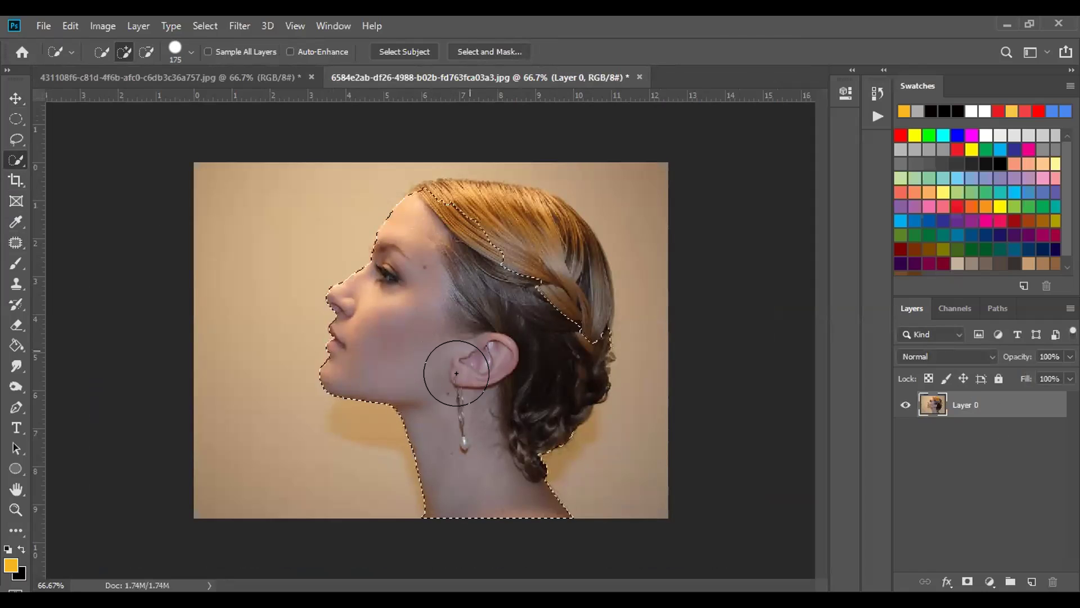
mouse_move(507, 246)
left_mouse_down()
mouse_move(490, 208)
mouse_move(529, 203)
mouse_move(514, 212)
left_mouse_up()
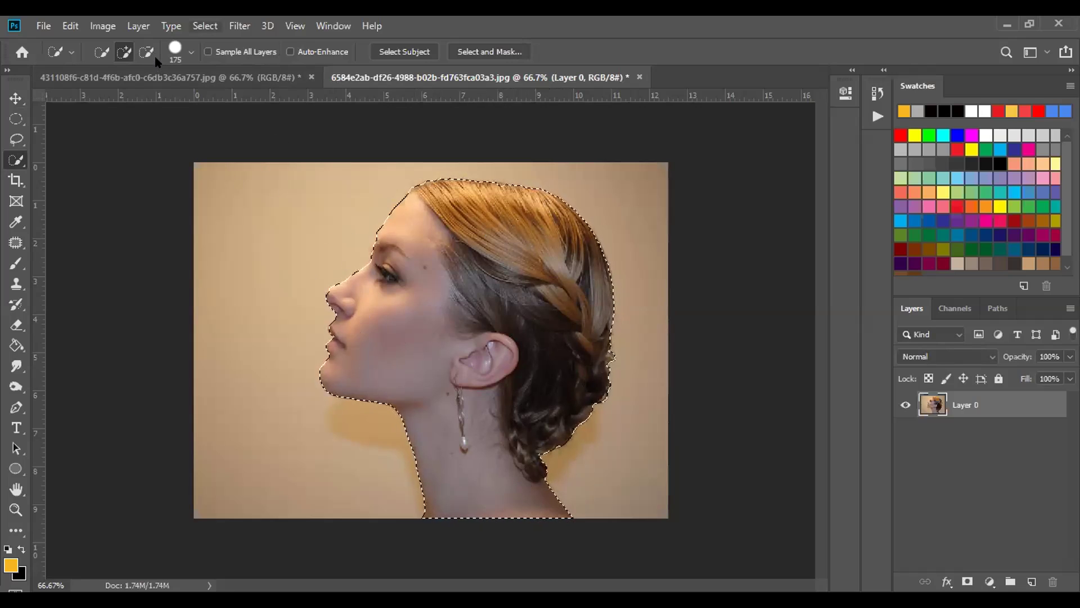
- Invert the selection to delete the backdrop around the woman, and deselect
key("alt+s")
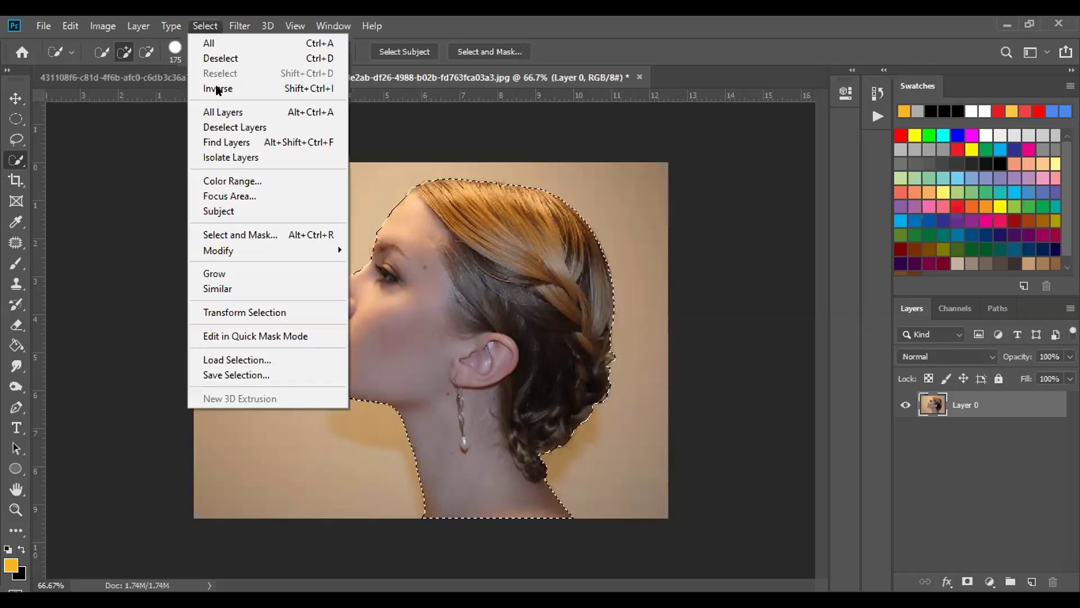
left_click(216, 90)
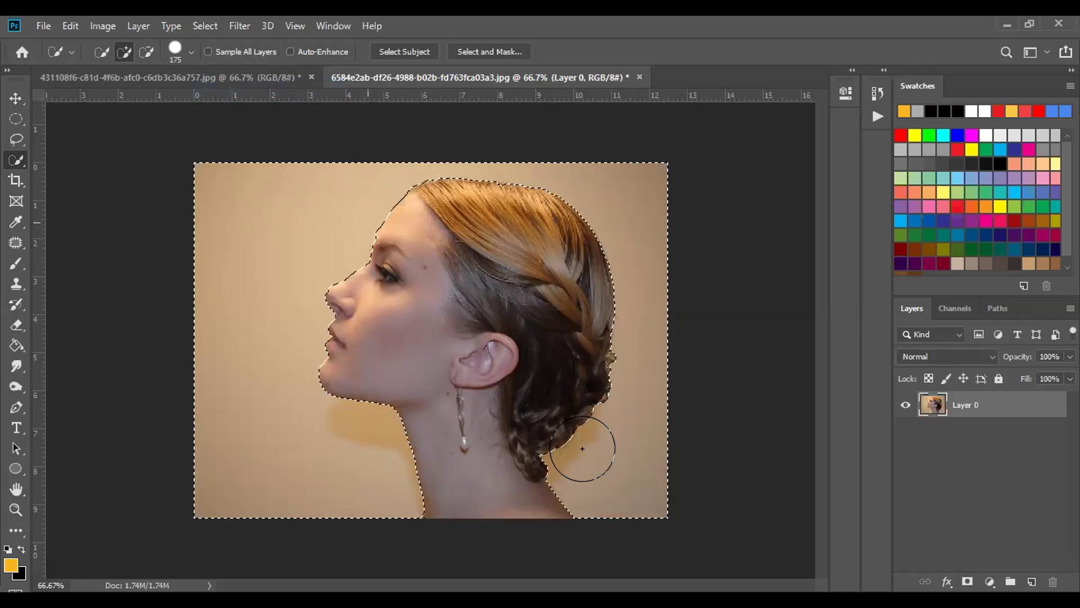
key("Delete")
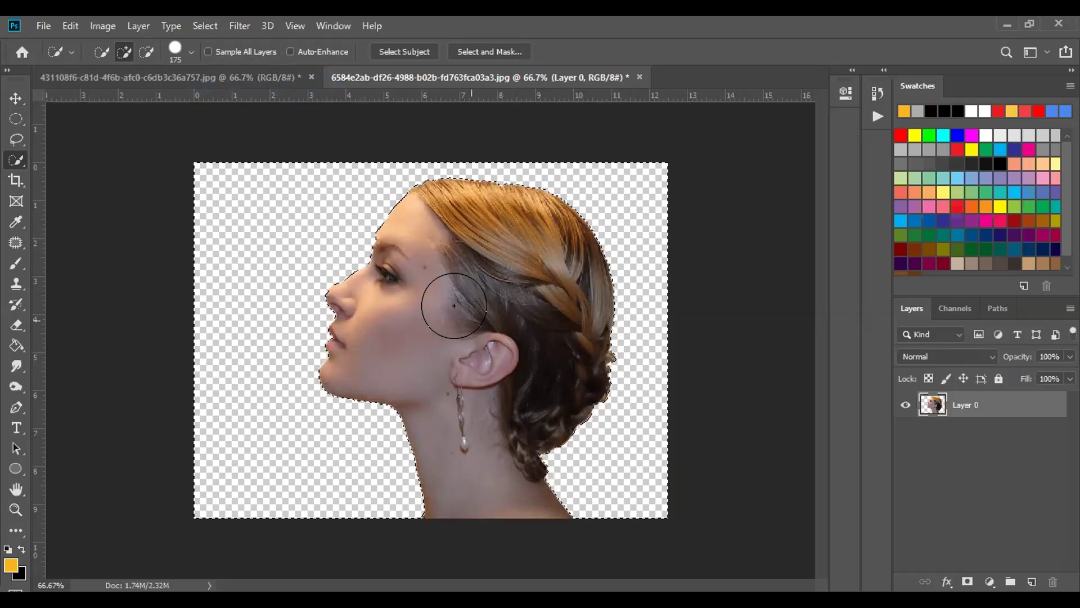
left_click(239, 26)
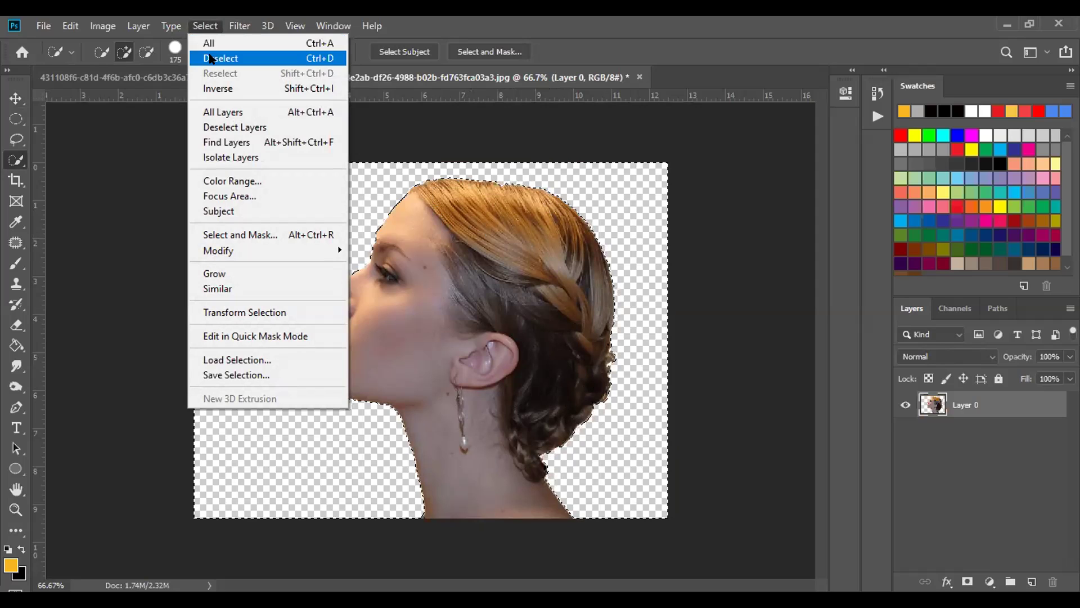
left_click(220, 61)
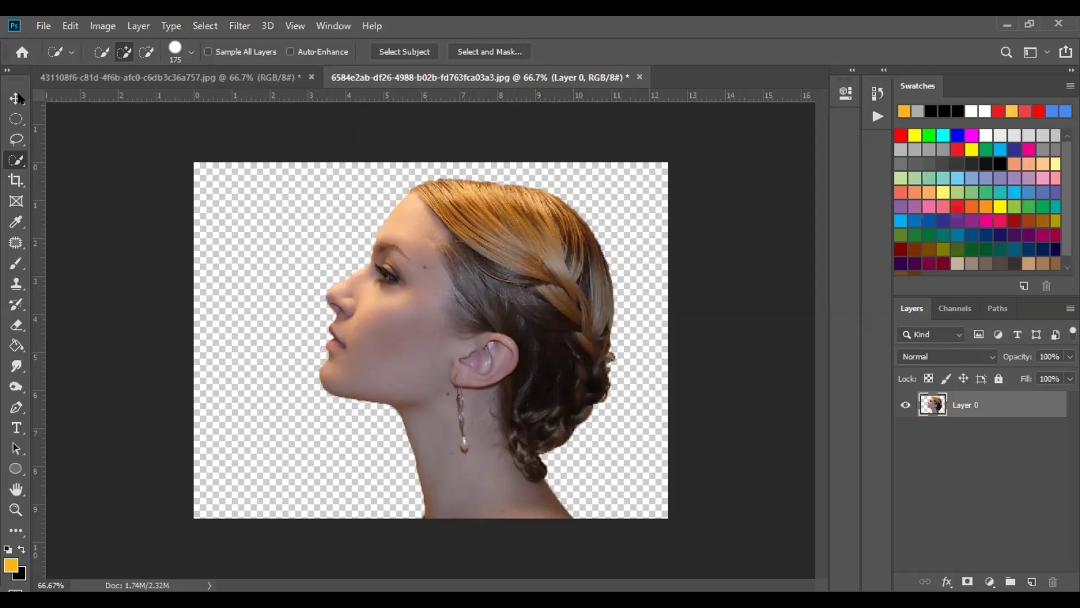
- Move the cut-out woman into the 431108f6-c81d-4f6b-afc0-c6db3c36a757.jpg mountain document as a new layer, resting on the photo's lower edge
key("v")
mouse_move(549, 185)
left_mouse_down()
mouse_move(568, 138)
mouse_move(545, 99)
mouse_move(259, 76)
mouse_move(327, 158)
mouse_move(449, 353)
mouse_move(413, 398)
left_mouse_up()
key("ctrl+minus")
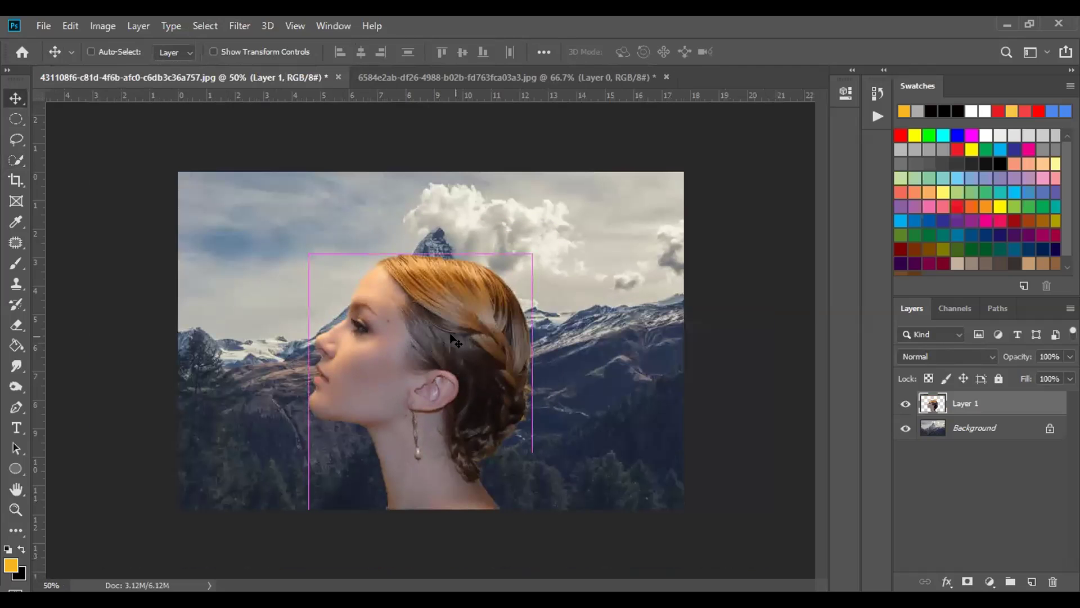
- Enlarge the woman's cutout to about 121%, keeping her neck on the lower edge of the mountain photo
key("ctrl+t")
left_click_drag(529, 253, 581, 201)
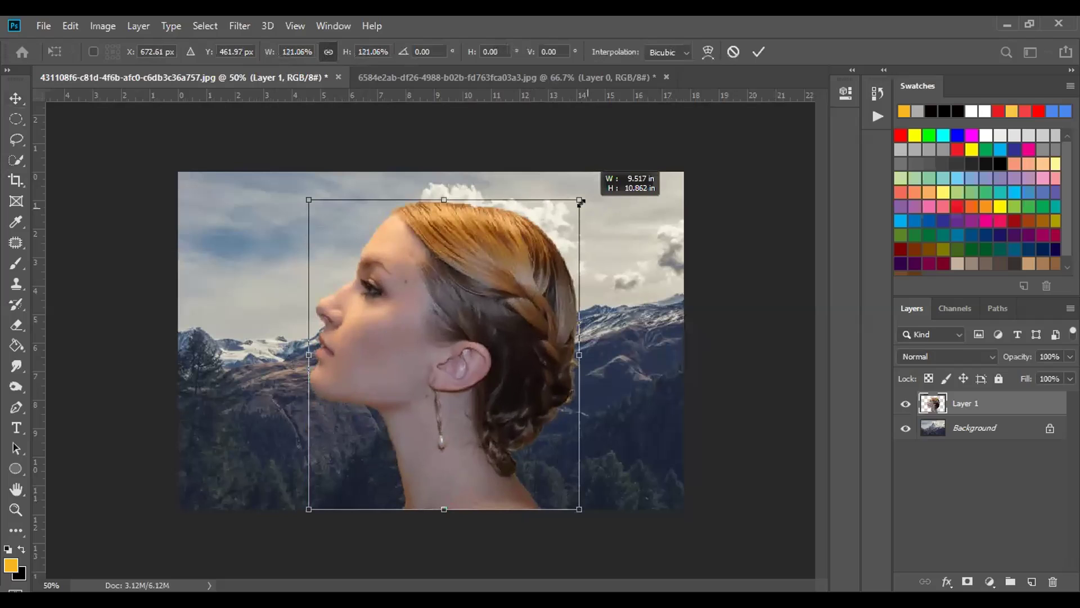
left_click_drag(581, 202, 590, 198)
key("Return")
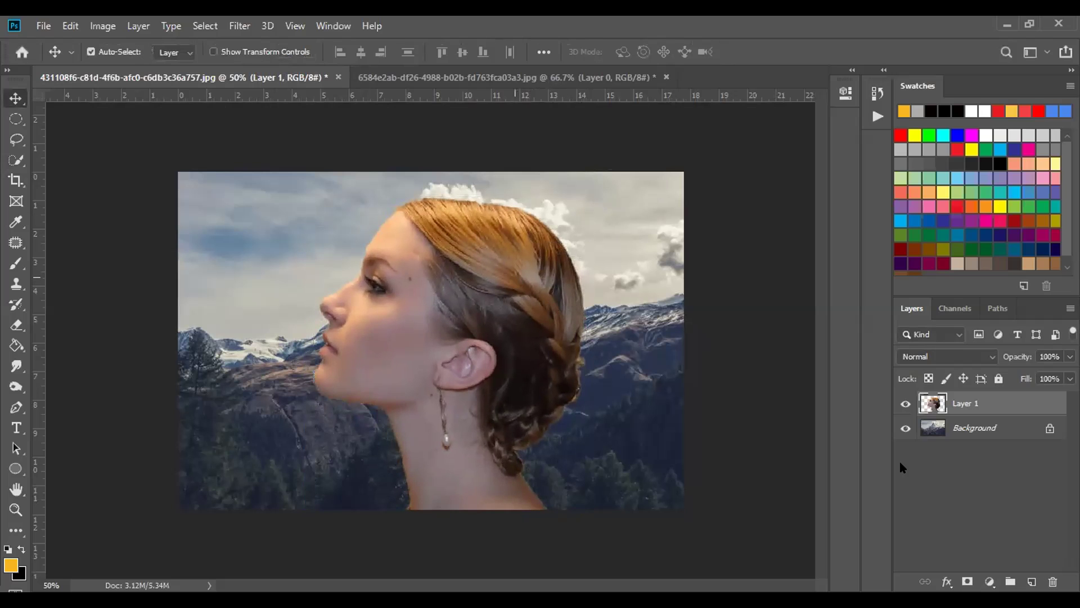
- Unlock the mountain photo's Background layer
left_click(1047, 428)
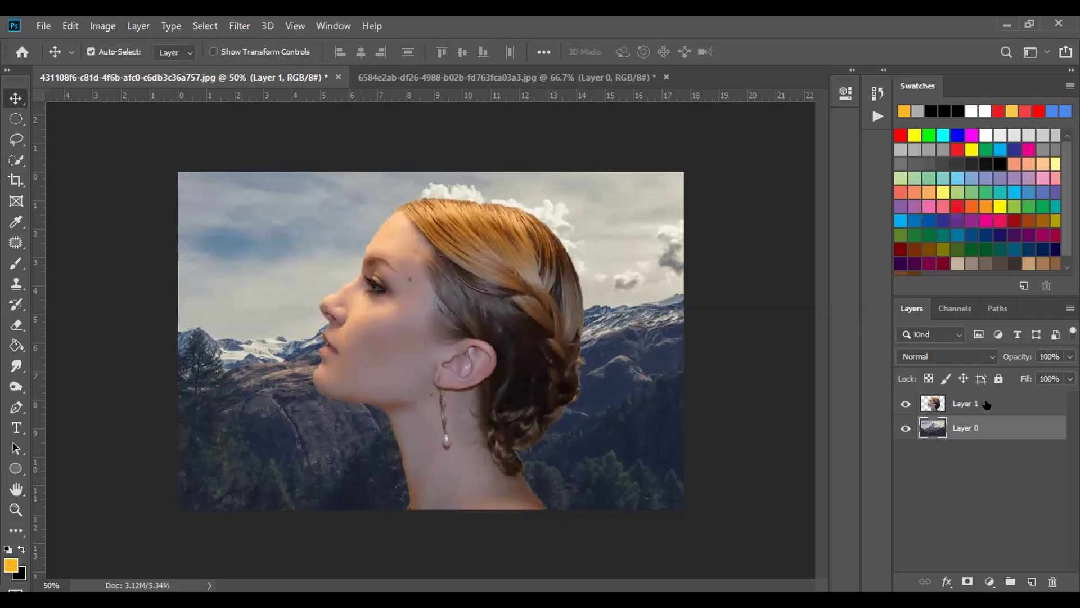
key("h")
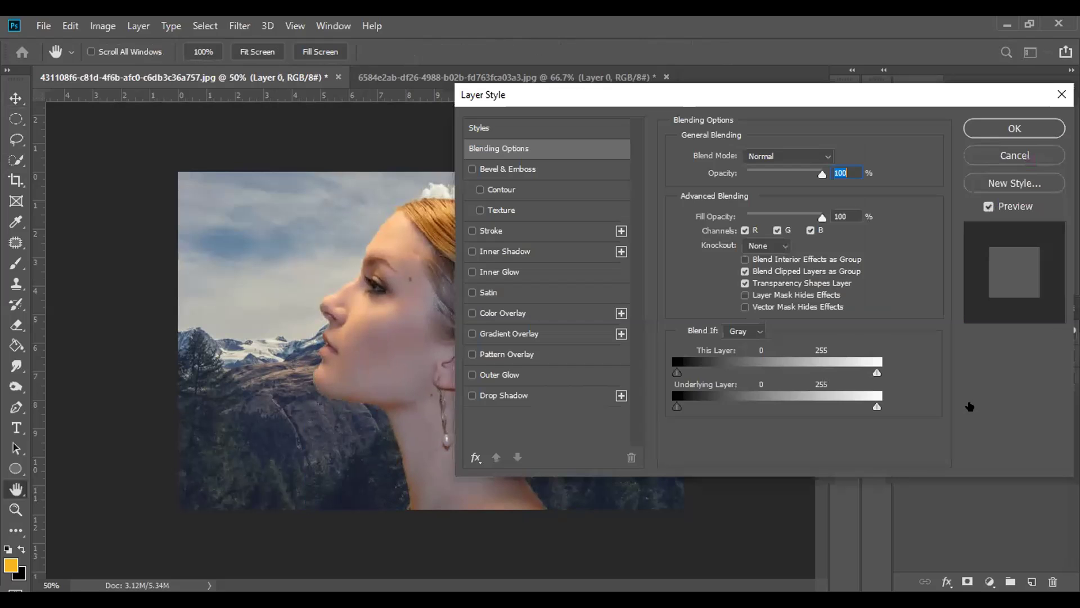
double_click(958, 438)
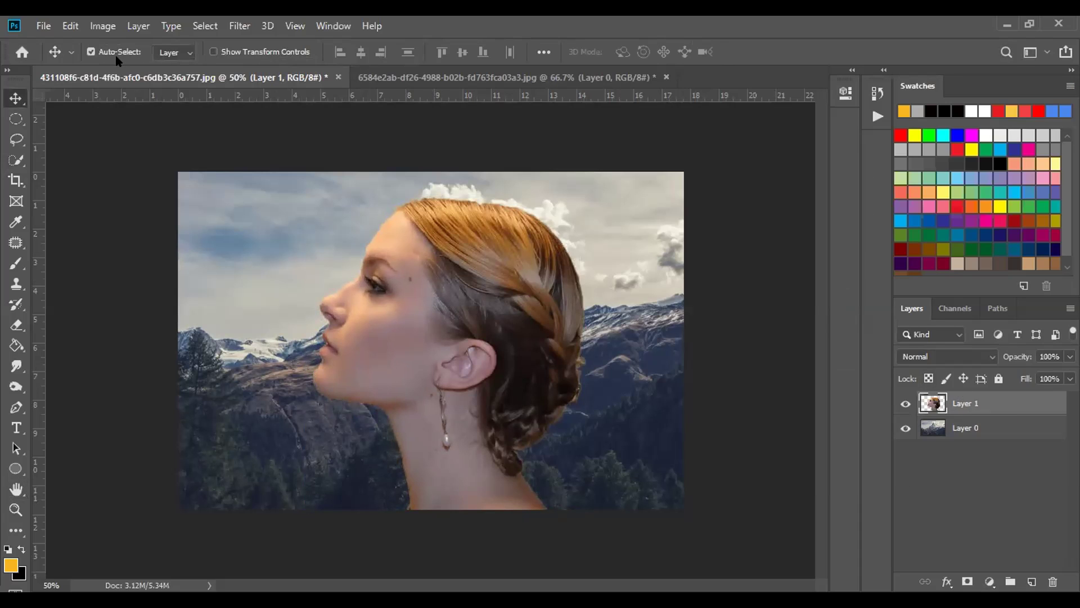
- Desaturate the woman's portrait on Layer 1 with the Desaturate adjustment
left_click(112, 26)
mouse_move(228, 68)
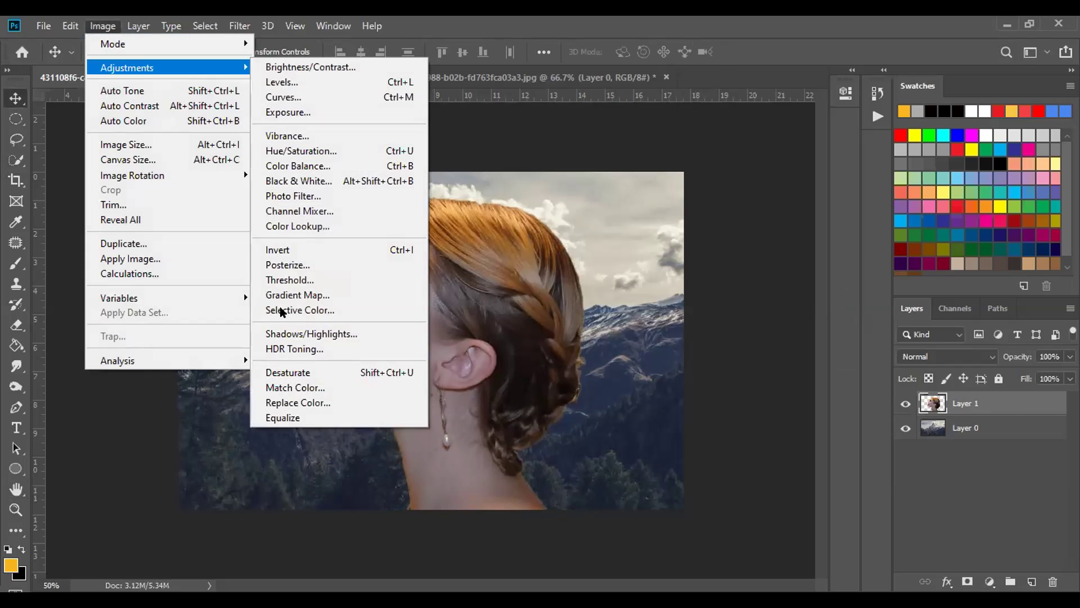
left_click(302, 374)
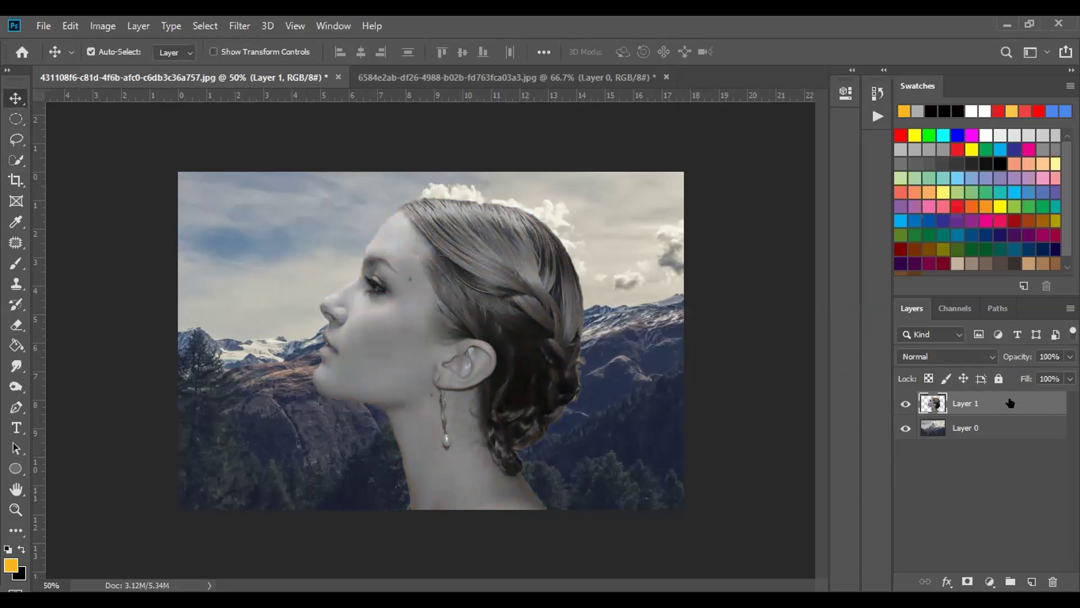
- Duplicate the desaturated portrait layer, Layer 1
right_click(841, 168)
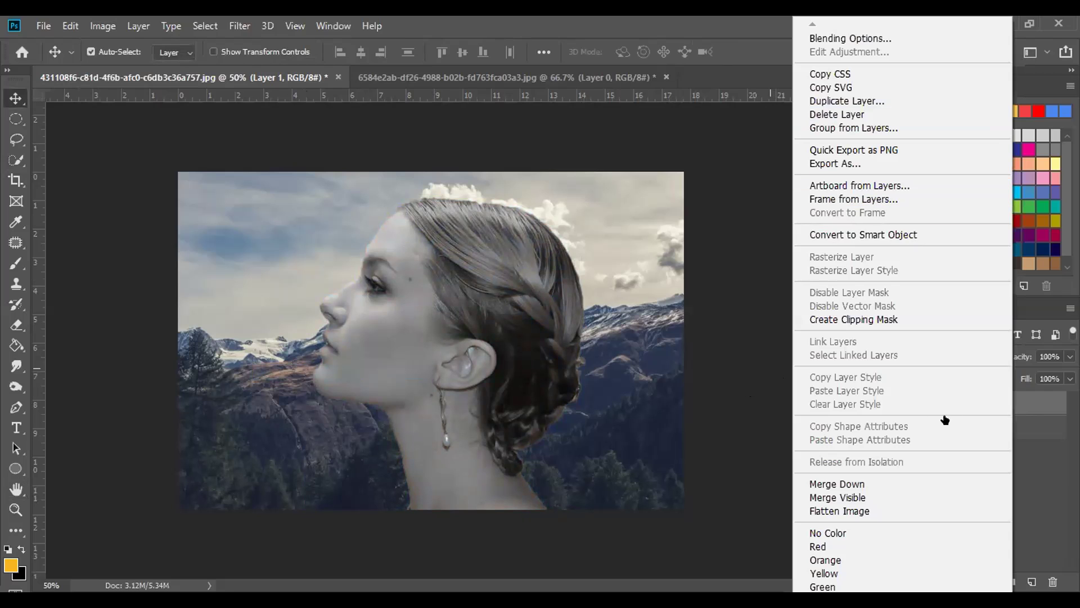
left_click(1030, 408)
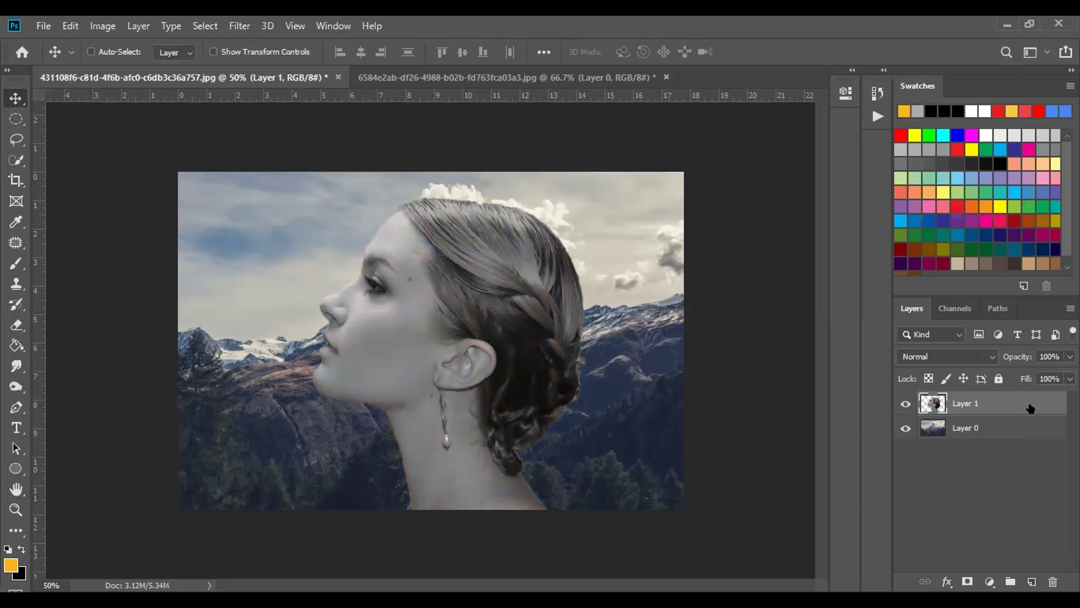
key("ctrl+j")
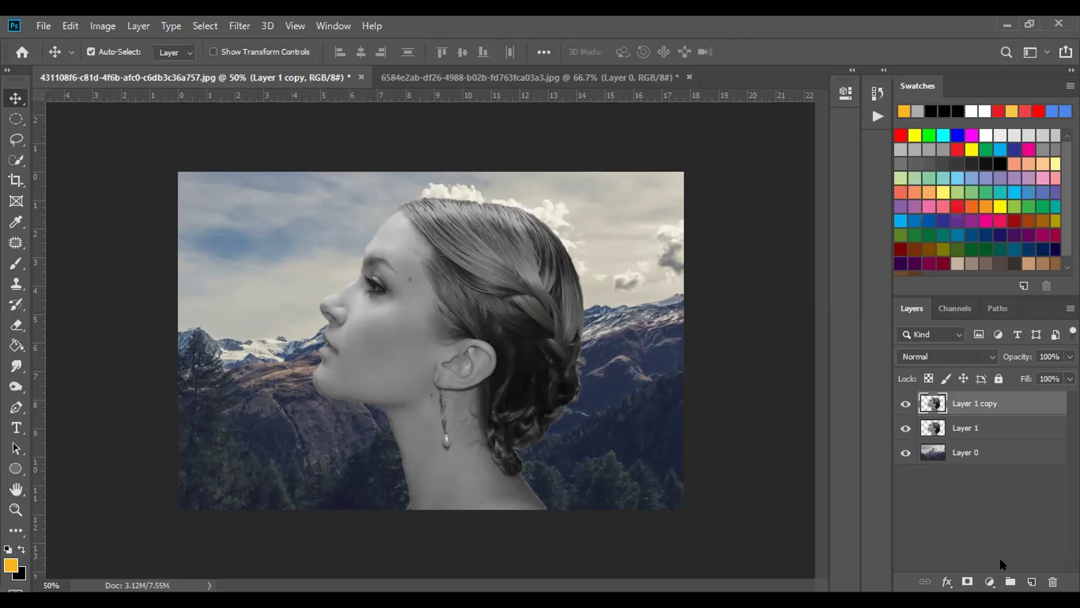
- Add a Solid Color fill layer in #fcfbfa and place it between the portrait layer and its copy
left_click(989, 581)
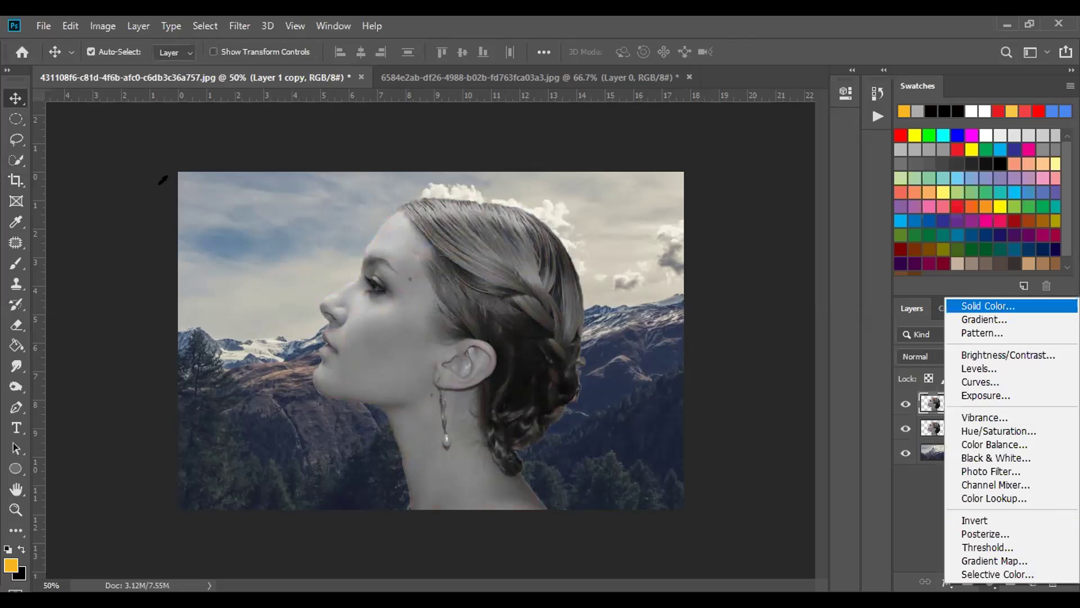
key("Return")
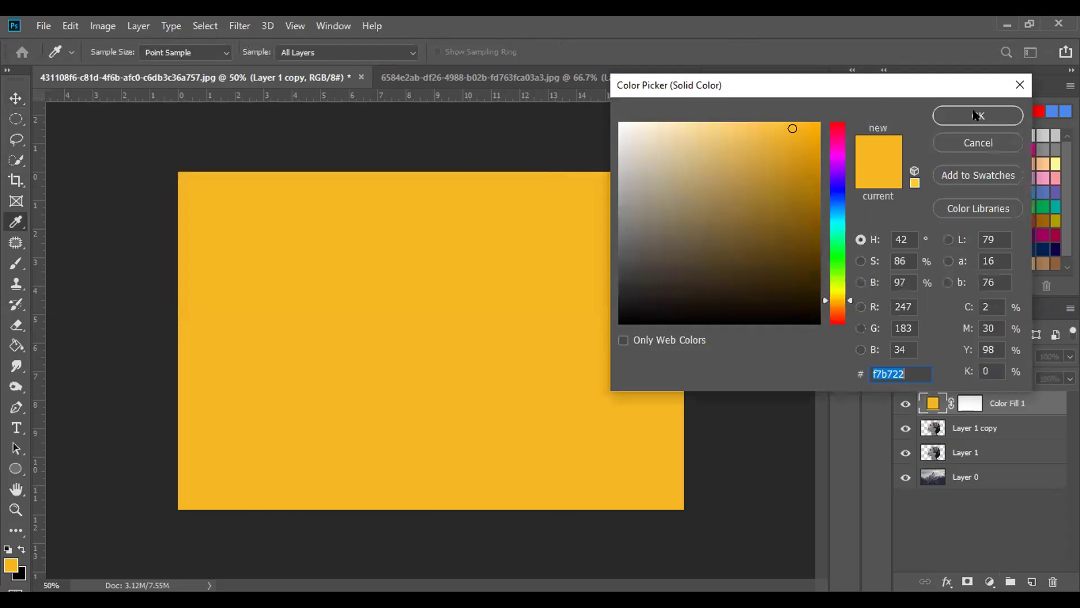
type("fcfbfa")
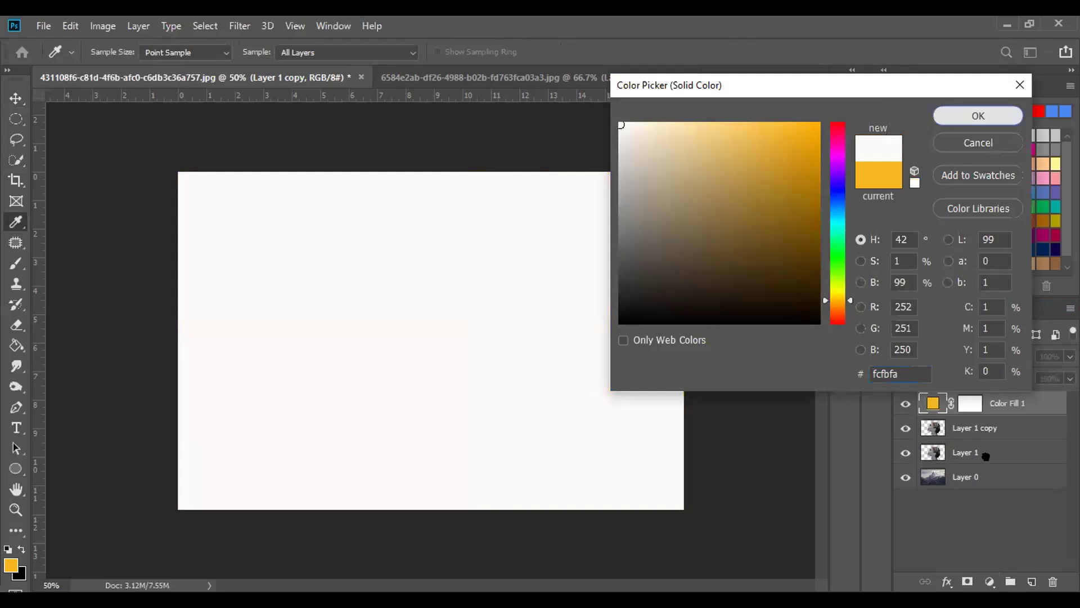
key("Return")
left_click_drag(990, 403, 993, 470)
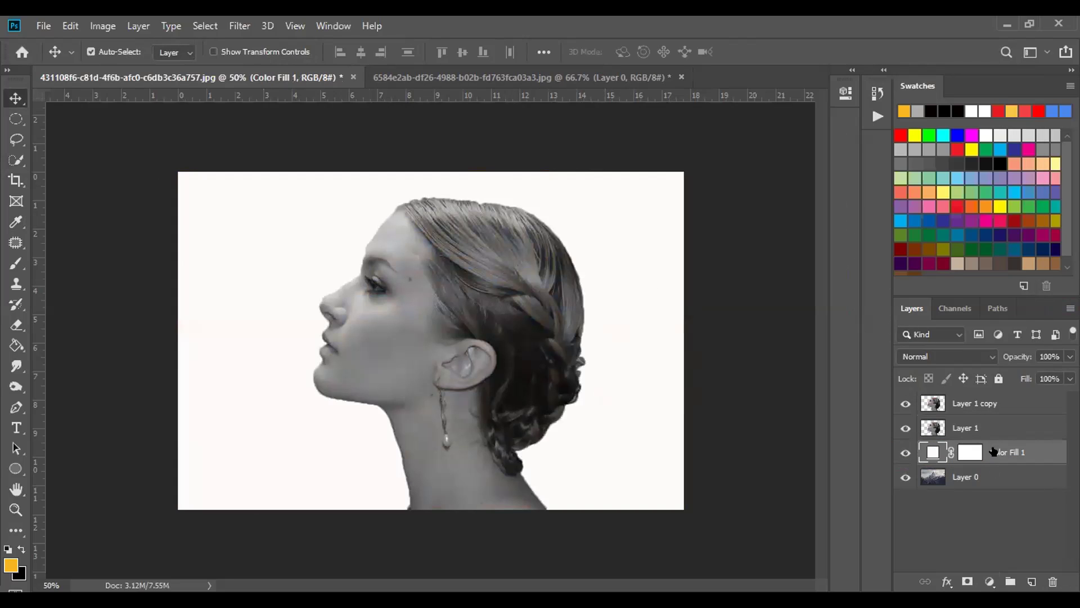
left_click_drag(992, 422, 958, 453)
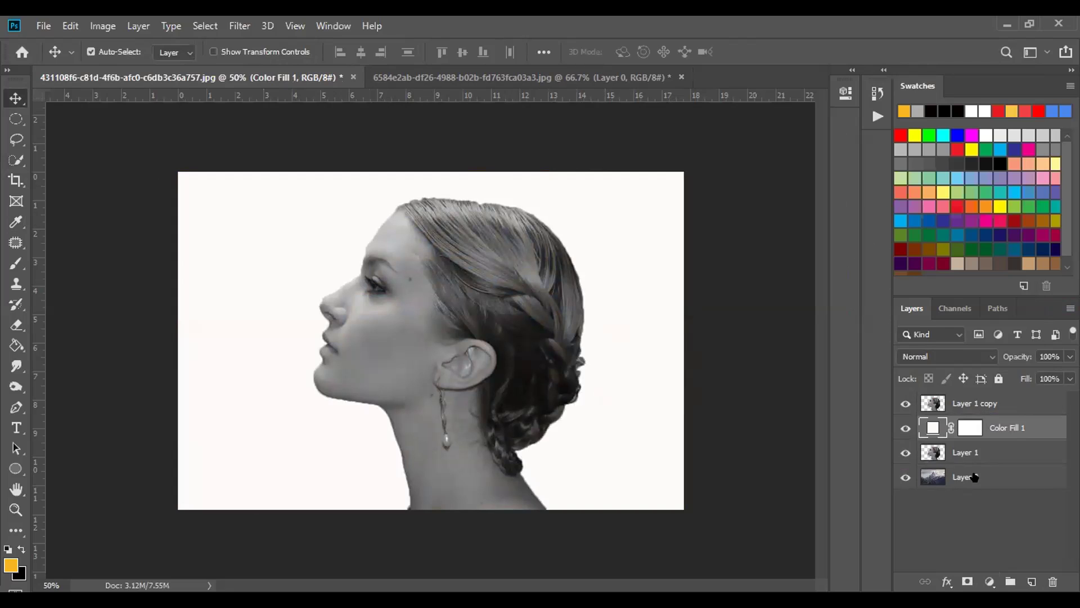
- Move the mountain layer to the top of the layer stack and hide it, leaving the portrait copy as the active layer
left_click(951, 479)
left_click_drag(955, 479, 968, 401)
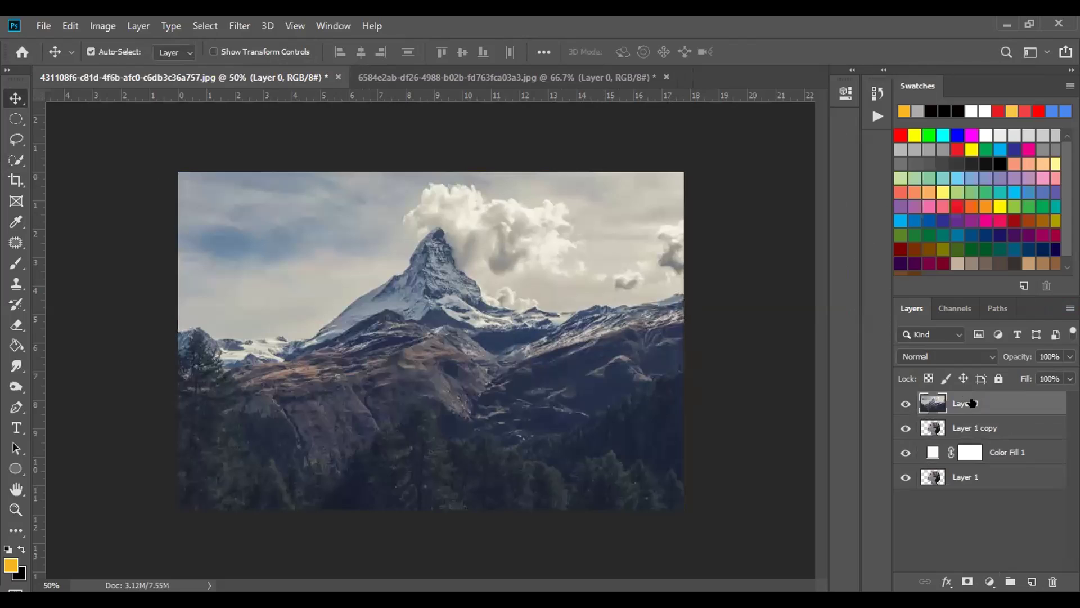
left_click(923, 422)
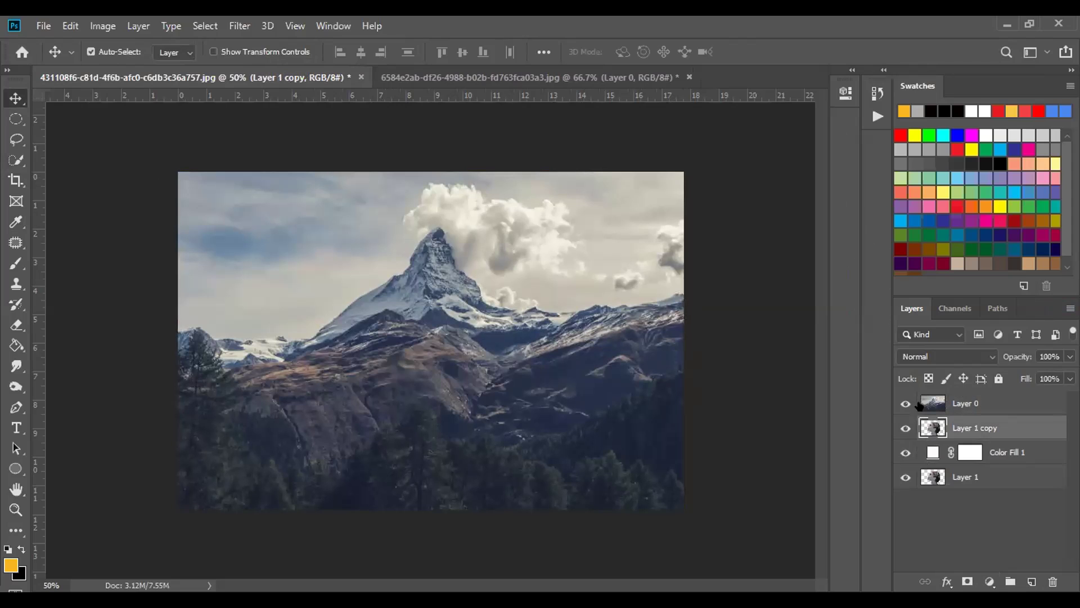
left_click(905, 404)
left_click(905, 404)
left_click(925, 428)
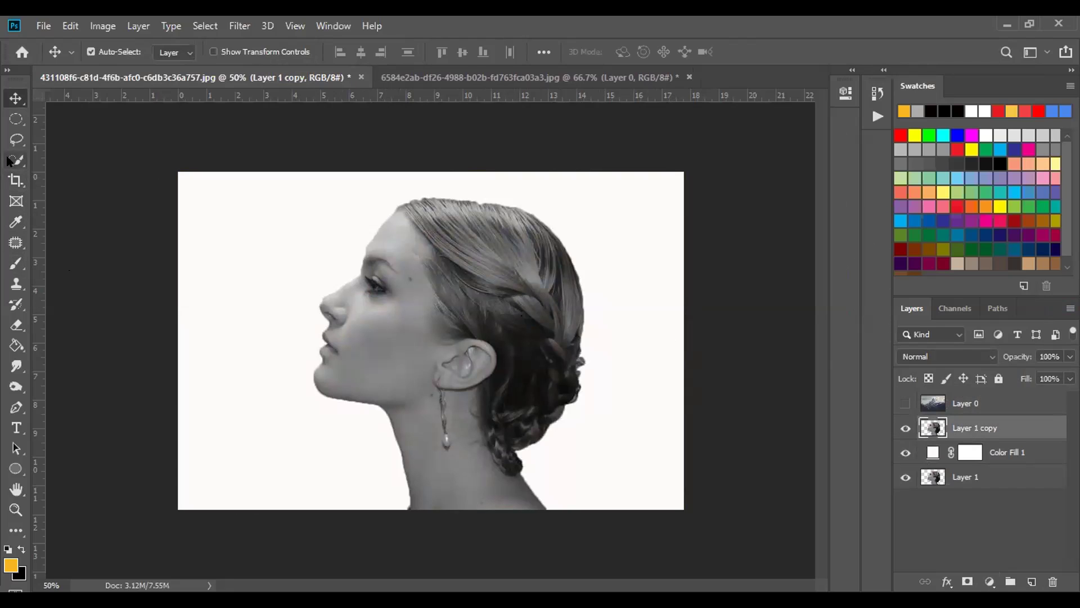
left_click_drag(15, 160, 65, 160)
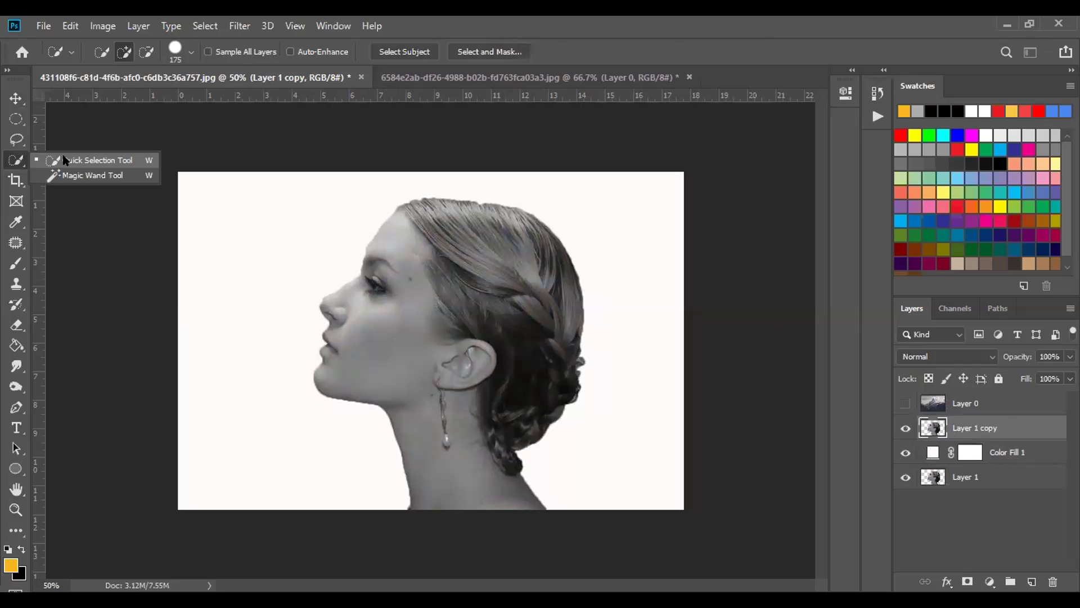
left_click(65, 160)
left_click(434, 248)
key("ctrl+d")
- Select the empty area around the portrait copy with the Magic Wand at tolerance 30 and invert the selection to the woman's silhouette
left_click_drag(16, 160, 79, 175)
left_click(352, 230)
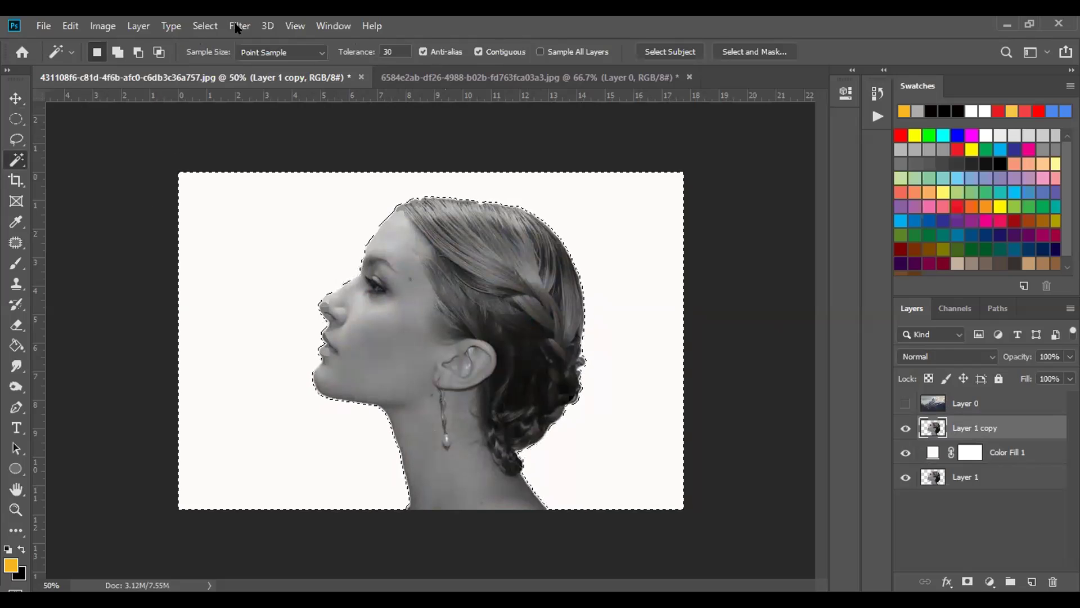
left_click(205, 26)
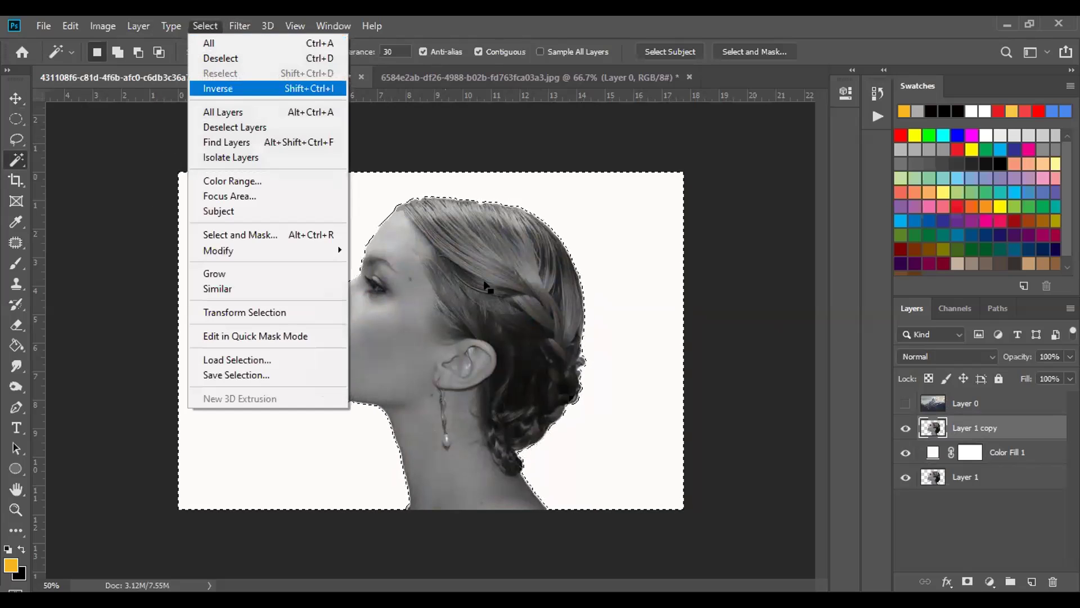
left_click(219, 89)
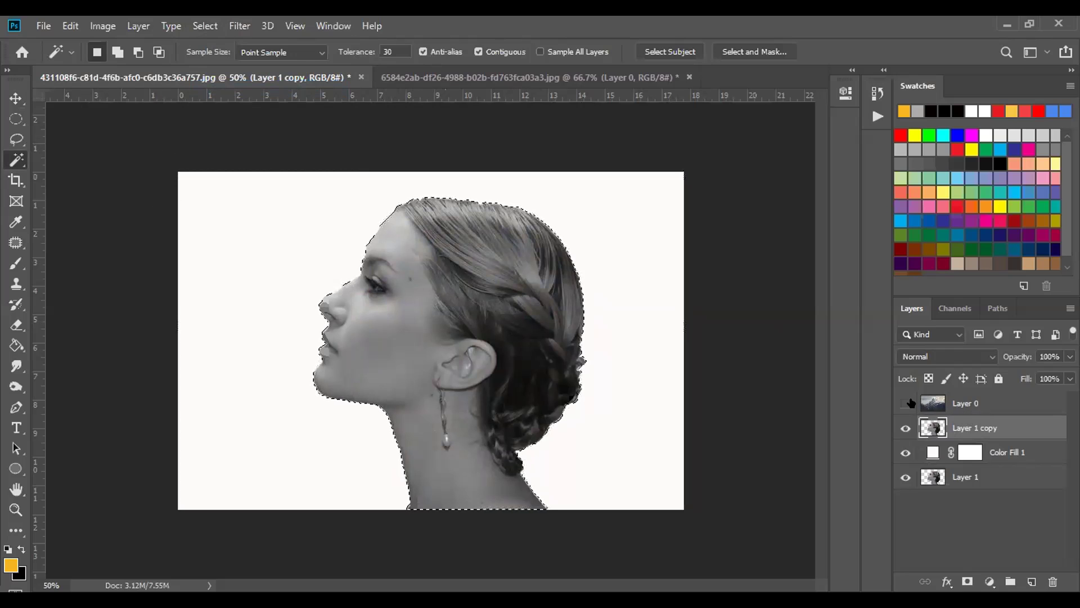
- Show the mountain layer again and mask it to the selected head silhouette
left_click(904, 402)
left_click(974, 403)
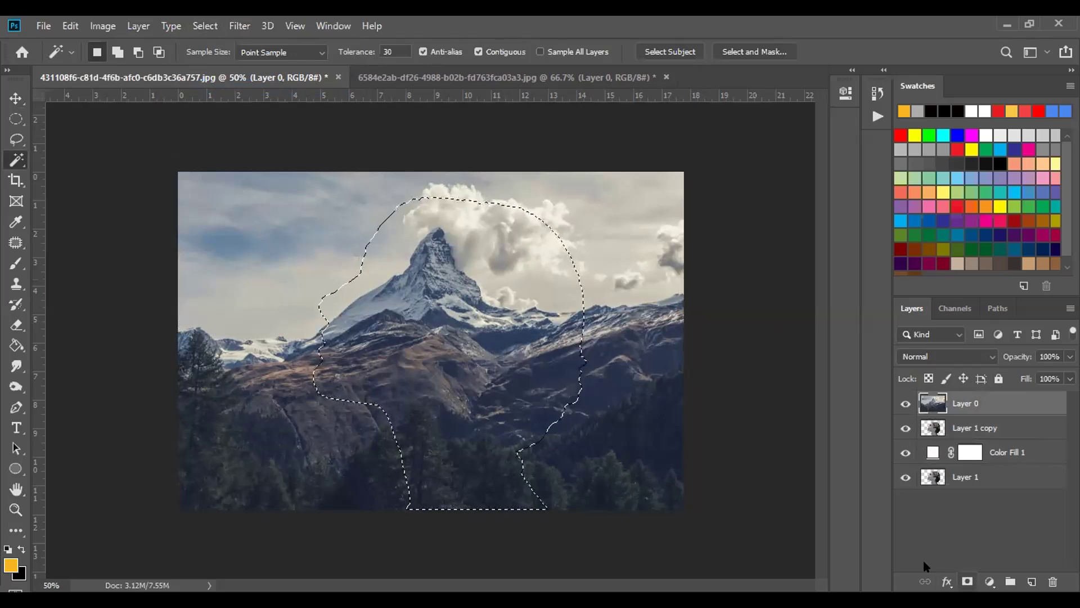
left_click(968, 581)
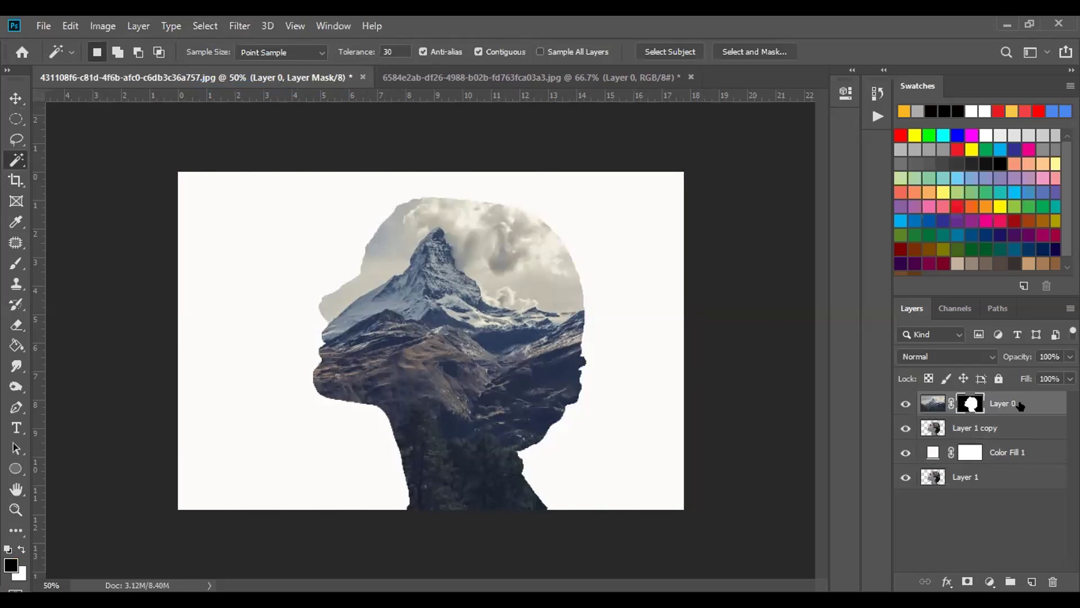
- Create an unmasked duplicate of the mountain layer, deleting its mask without applying it, and set the copy's blend mode to Lighten
key("ctrl+j")
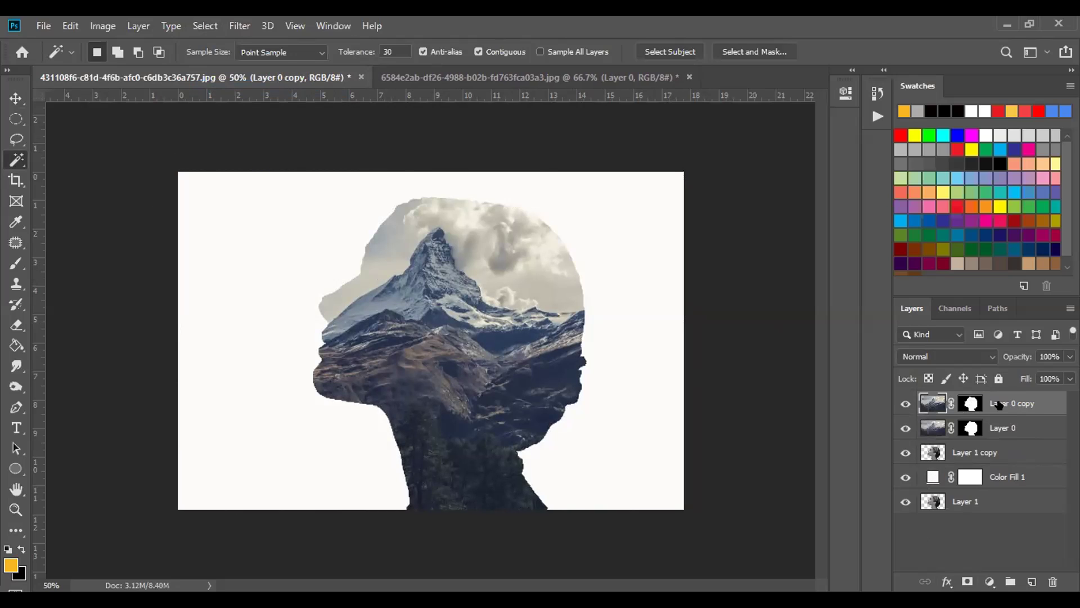
left_click(971, 403)
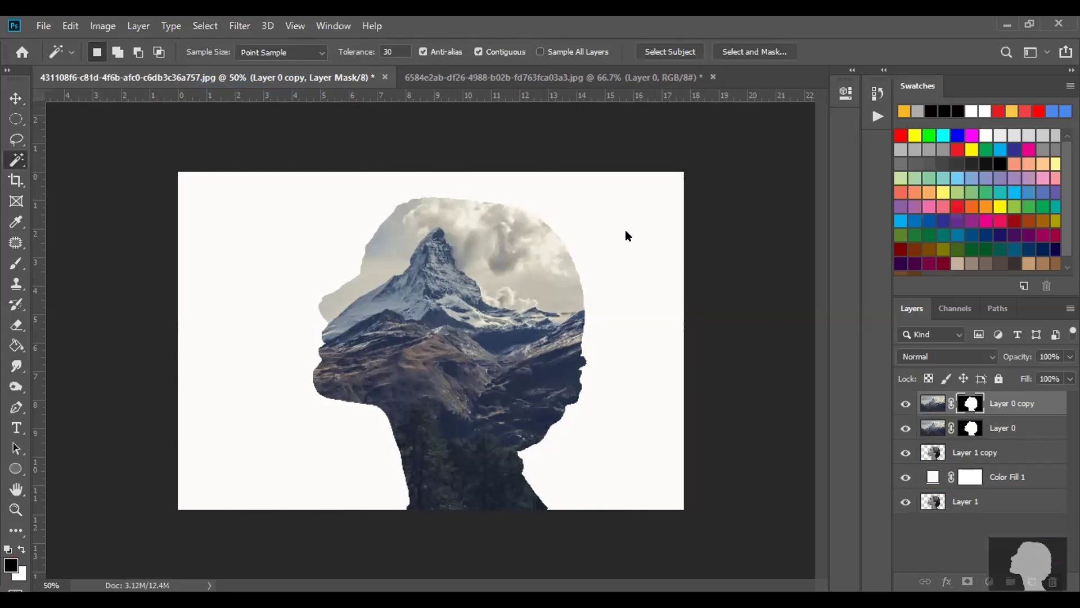
key("Delete")
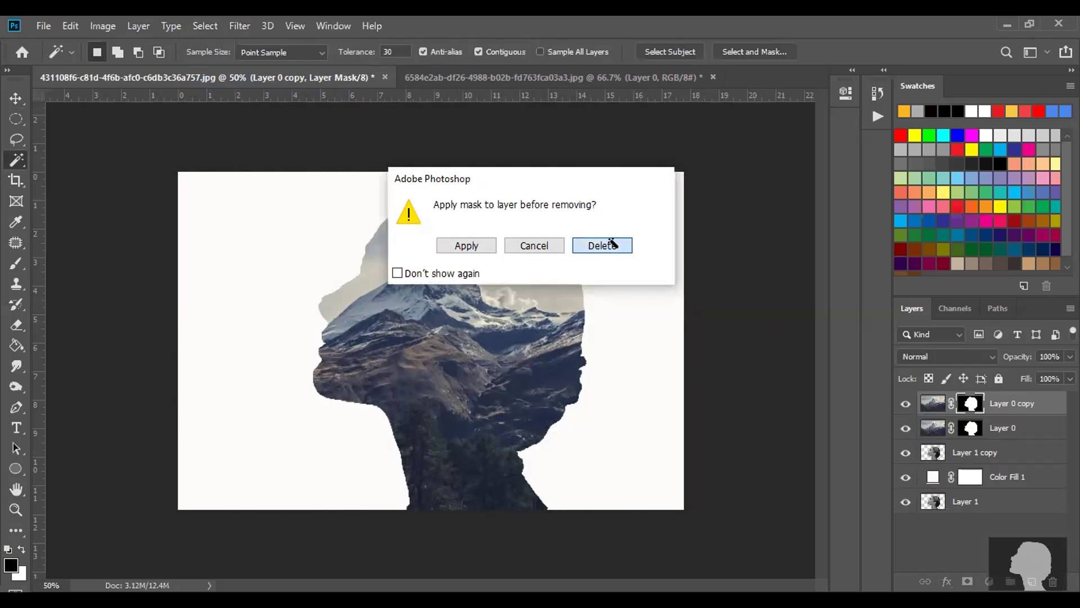
left_click(613, 243)
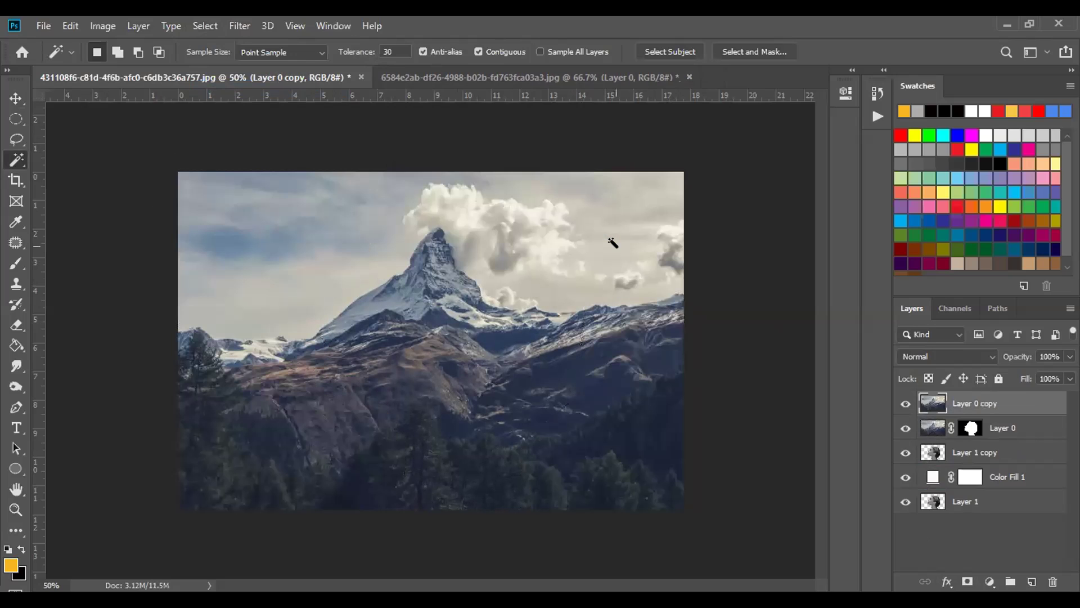
left_click(965, 357)
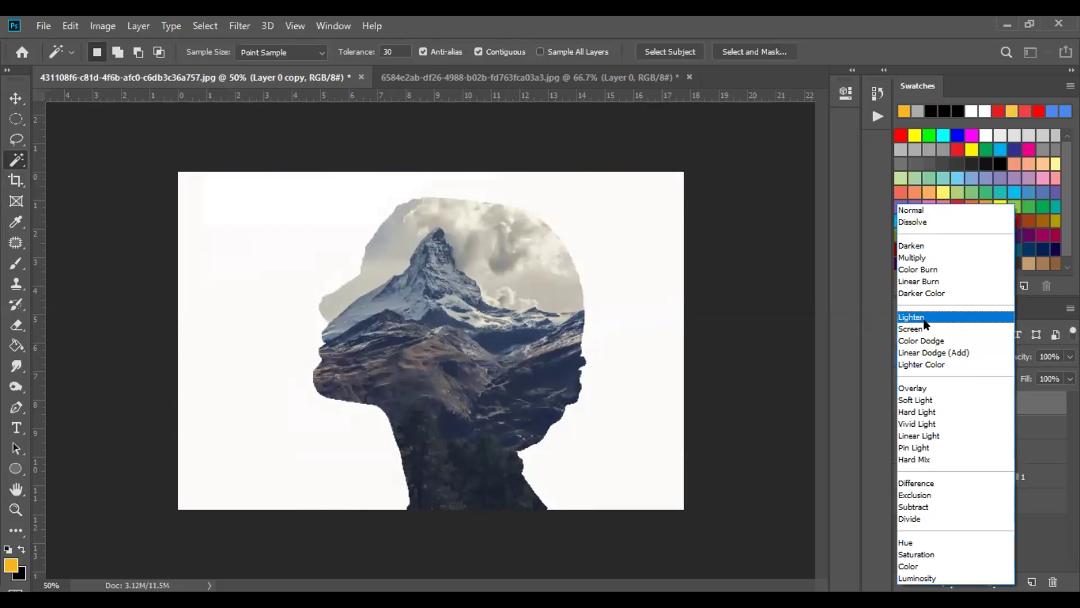
left_click(920, 314)
- Move the original portrait layer, Layer 1, to the top of the layer stack and set its blend mode to Lighten
left_click(958, 502)
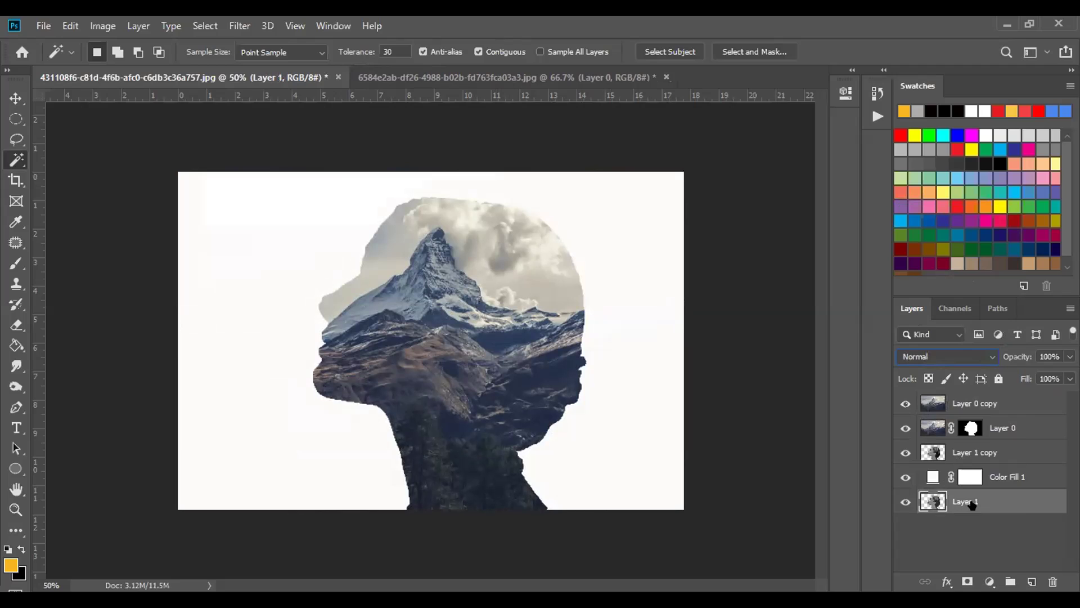
left_click_drag(972, 505, 961, 395)
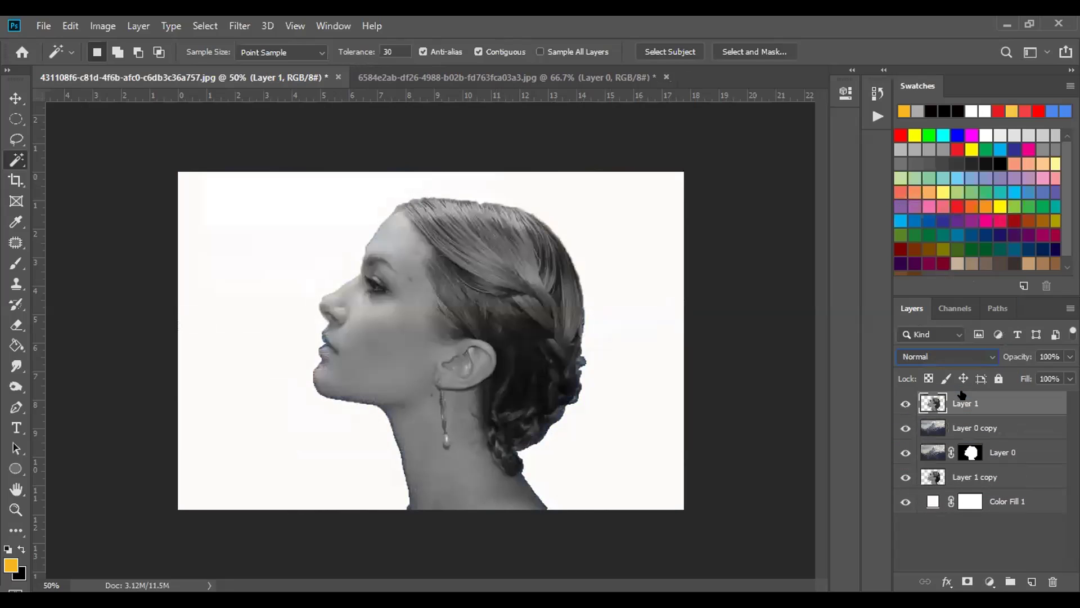
left_click(964, 356)
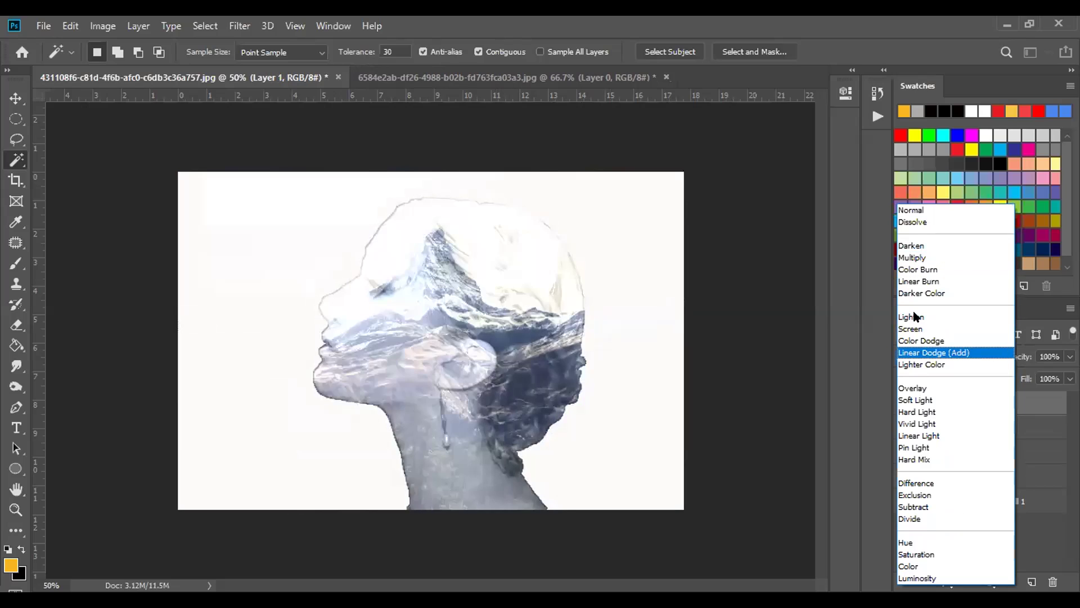
left_click(915, 317)
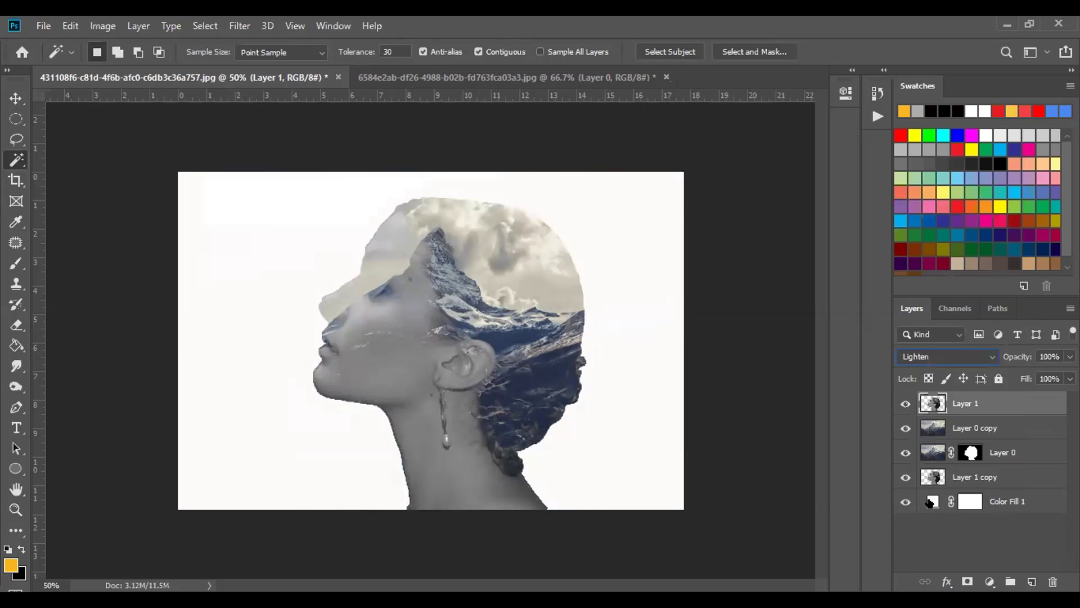
- Recolor the Color Fill 1 background to beige #c7c1b1 by sampling the tone from the artwork
left_click(932, 502)
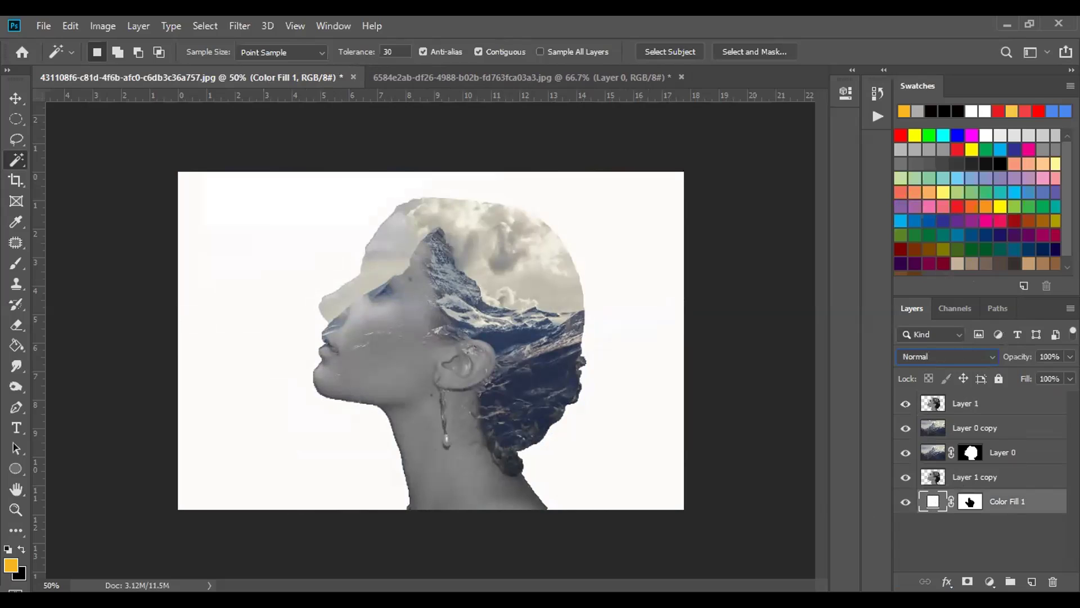
double_click(932, 502)
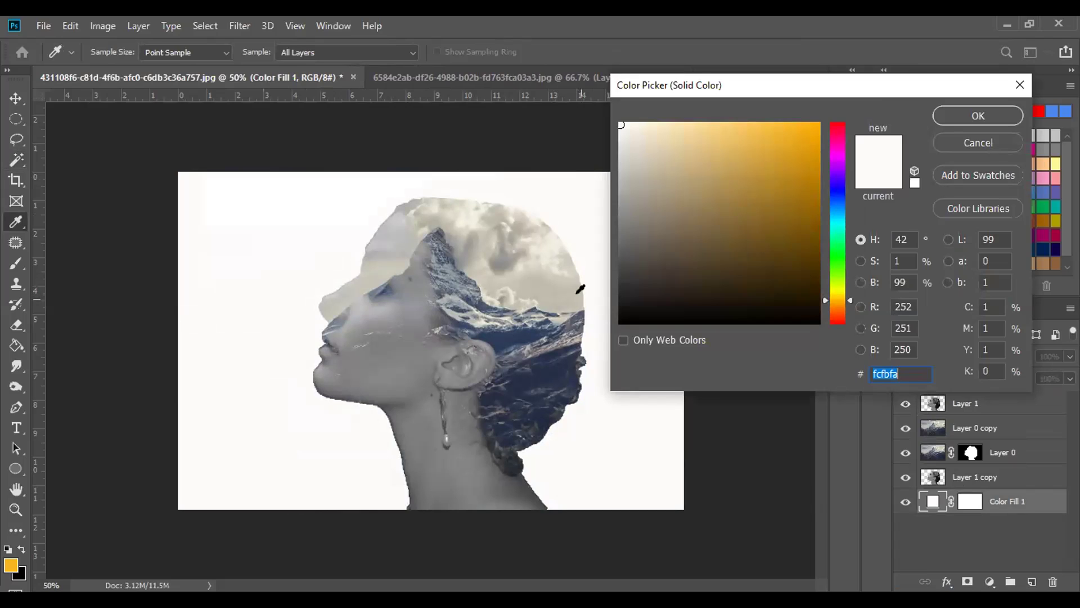
left_click(373, 213)
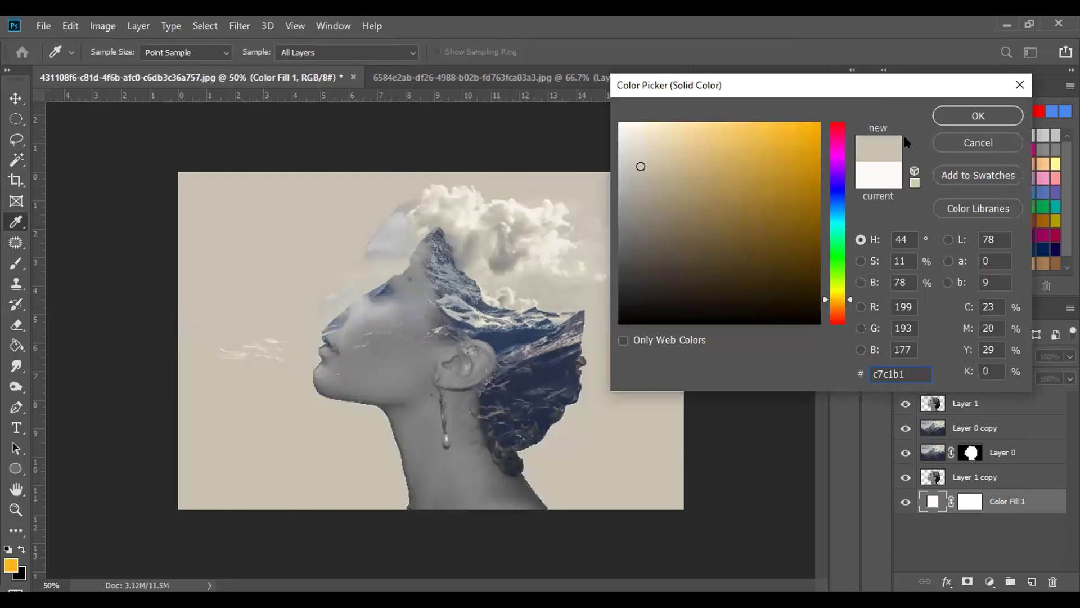
left_click(989, 115)
key("w")
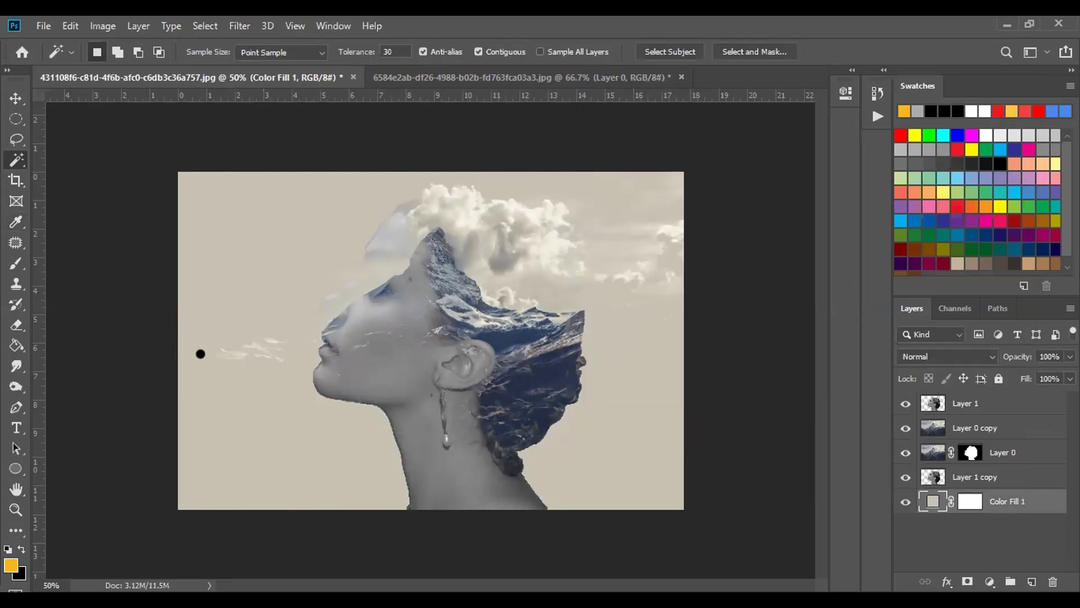
- Activate the Brush tool on Layer 0 copy and set the brush opacity to 54%
left_click(923, 430)
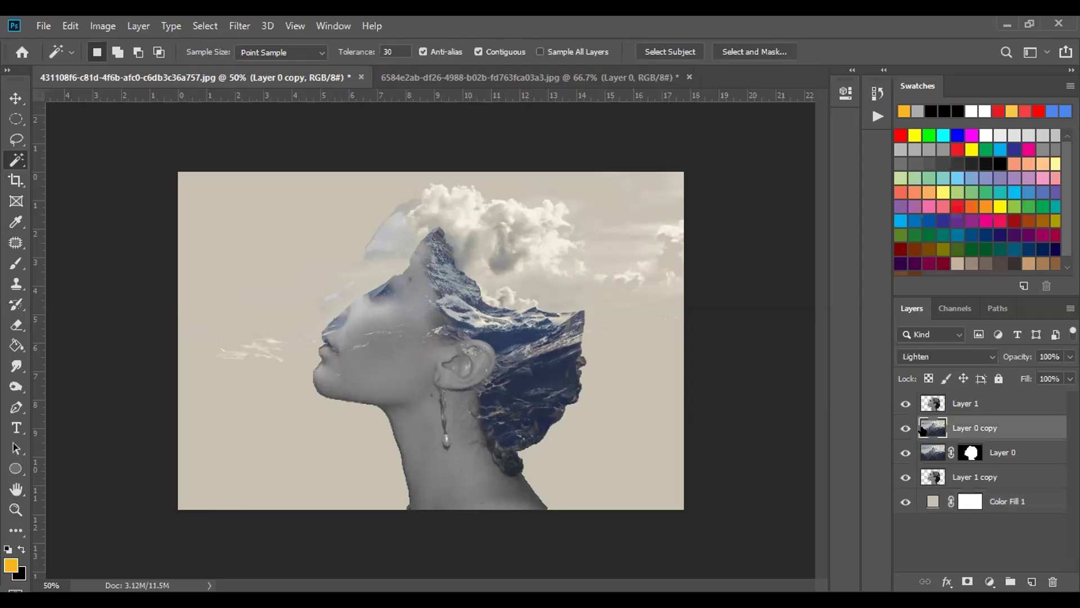
left_click(17, 262)
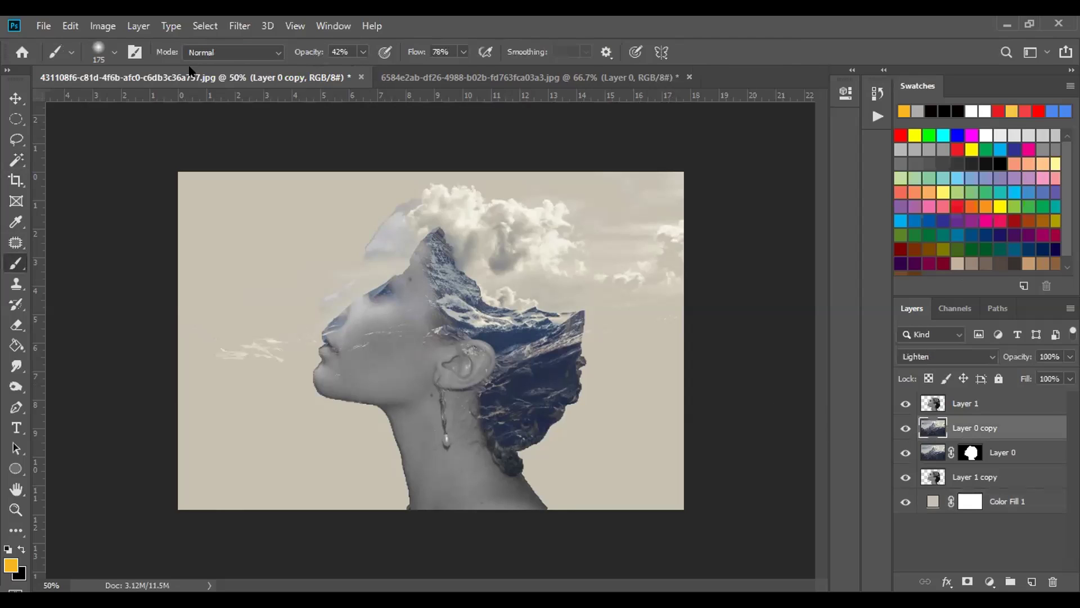
left_click(363, 52)
left_click_drag(363, 70, 372, 70)
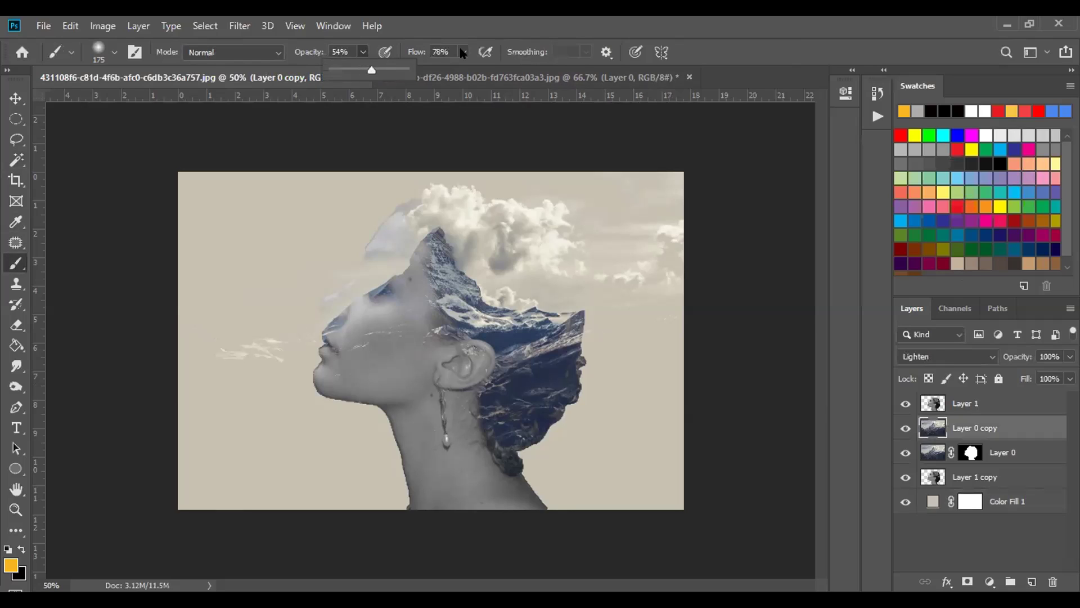
left_click_drag(374, 241, 363, 305)
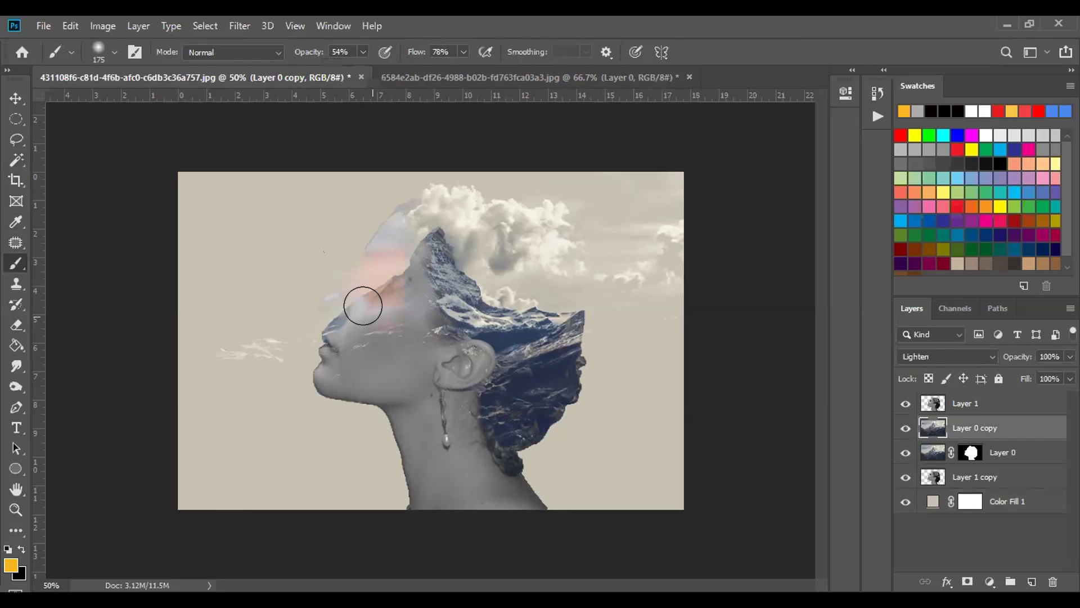
key("ctrl+z")
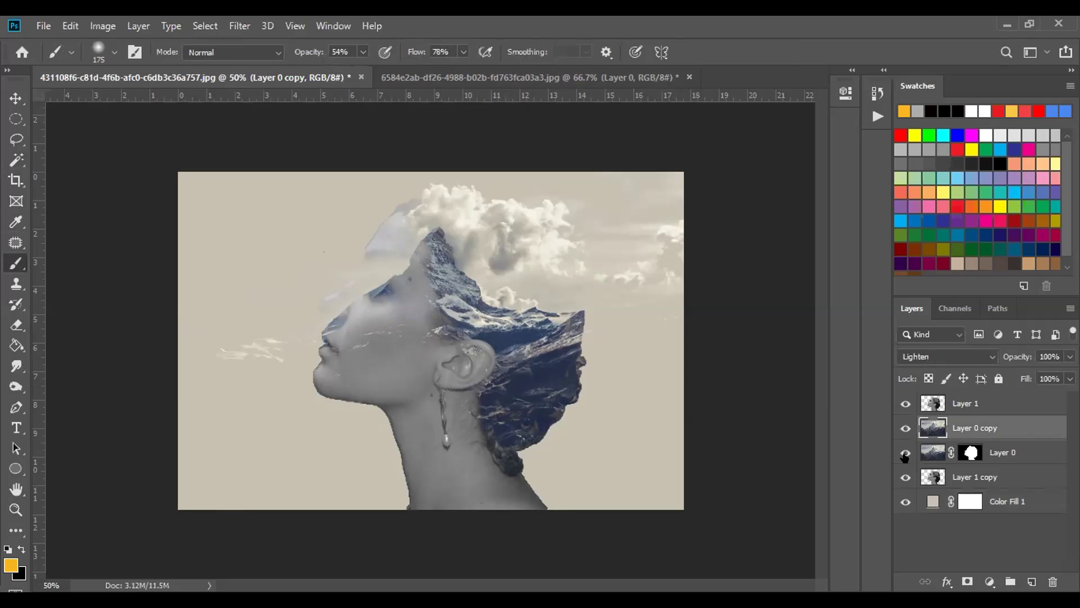
left_click(930, 455)
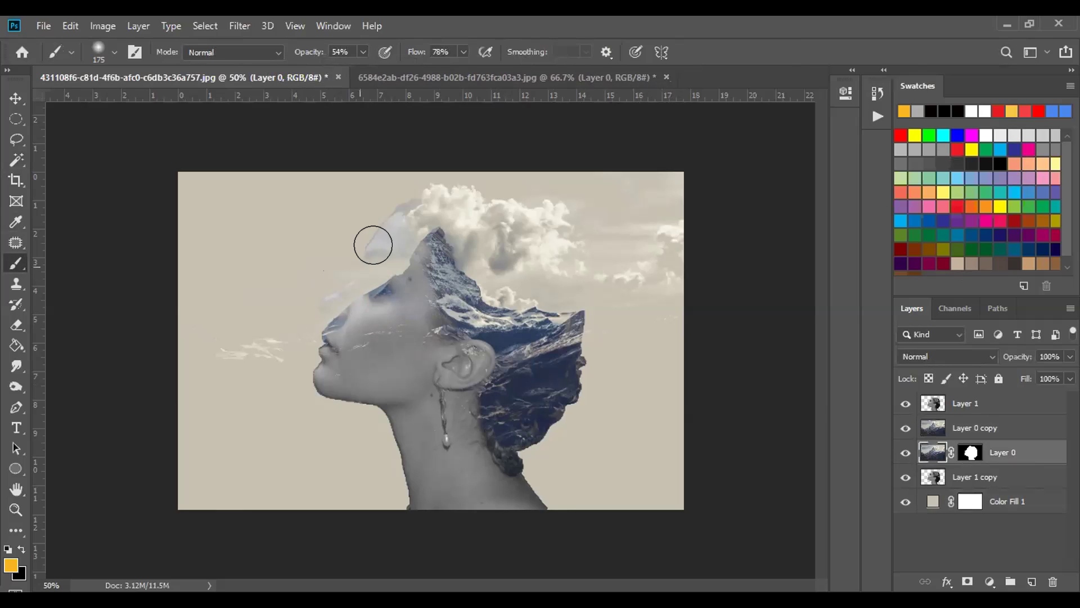
left_click_drag(362, 253, 374, 321)
key("ctrl+z")
- Paint black over the woman's face and forehead on Layer 0 copy and Layer 0 to clear the mountain texture from her face
left_click(932, 429)
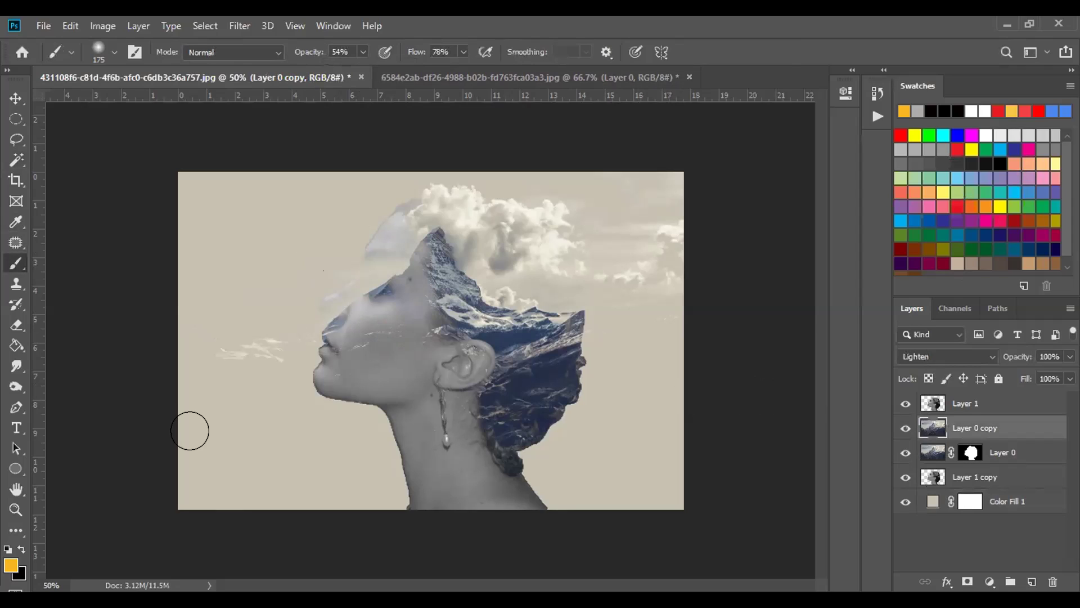
left_click(19, 552)
mouse_move(353, 293)
left_mouse_down()
mouse_move(350, 355)
mouse_move(328, 321)
mouse_move(310, 383)
mouse_move(310, 326)
mouse_move(323, 352)
left_mouse_up()
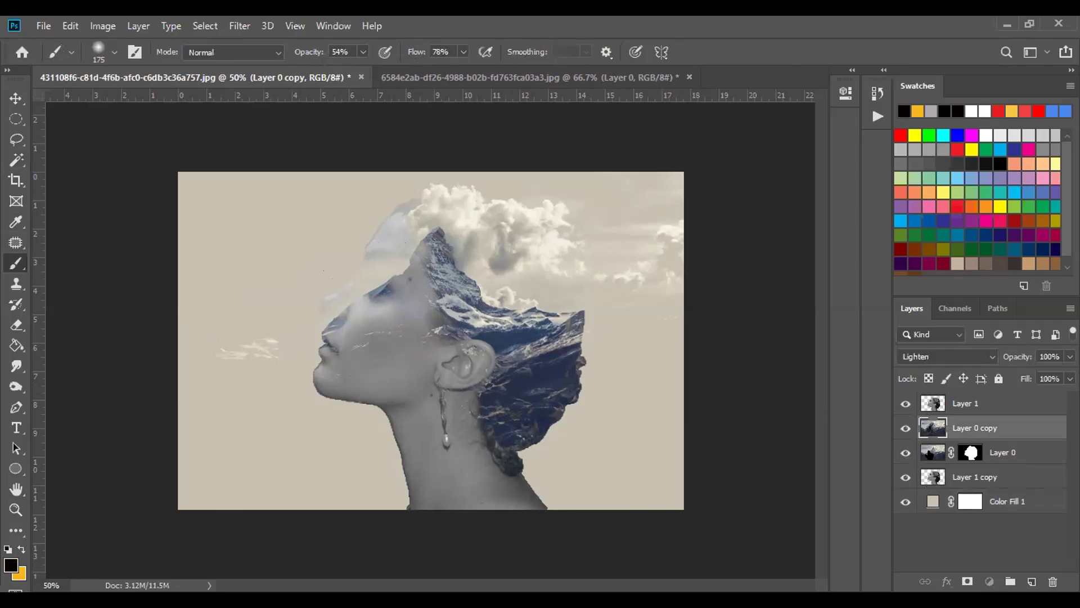
left_click(929, 454)
mouse_move(357, 271)
left_mouse_down()
mouse_move(362, 317)
mouse_move(354, 348)
mouse_move(343, 319)
mouse_move(333, 354)
left_mouse_up()
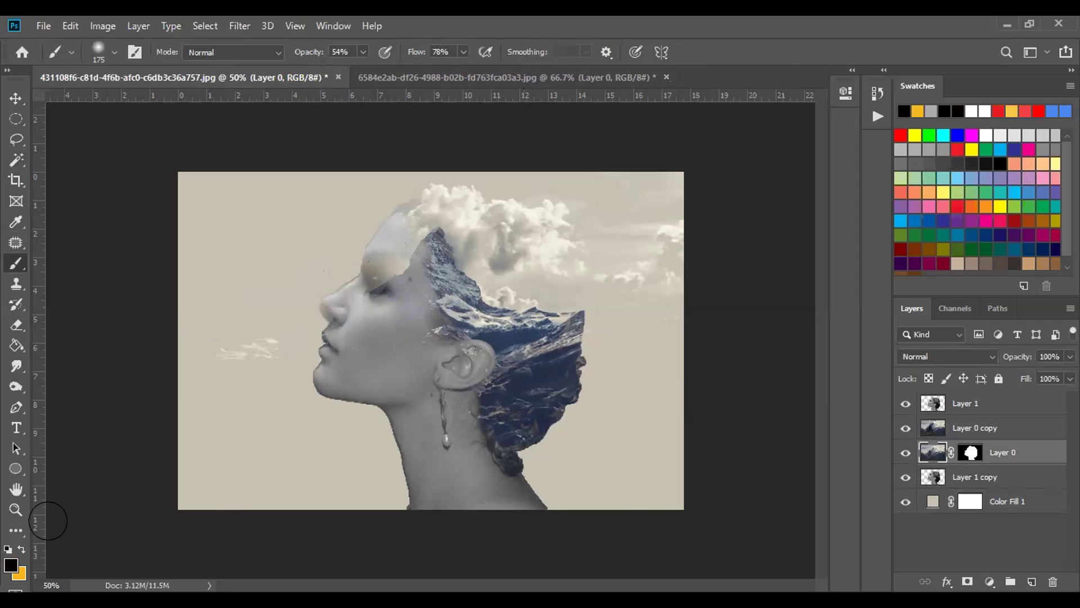
mouse_move(380, 242)
left_mouse_down()
mouse_move(343, 261)
mouse_move(317, 320)
mouse_move(342, 366)
mouse_move(403, 354)
mouse_move(441, 388)
left_mouse_up()
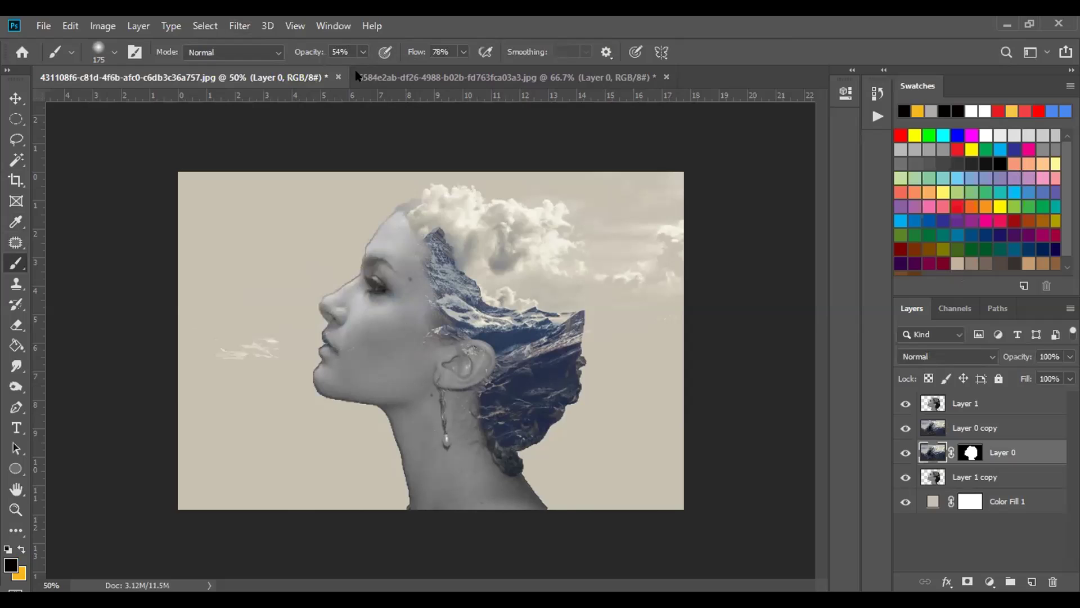
- Lower the brush to 28% opacity and 21% flow and softly paint black on Layer 0 copy over the sky and hair behind her head
key("2")
key("8")
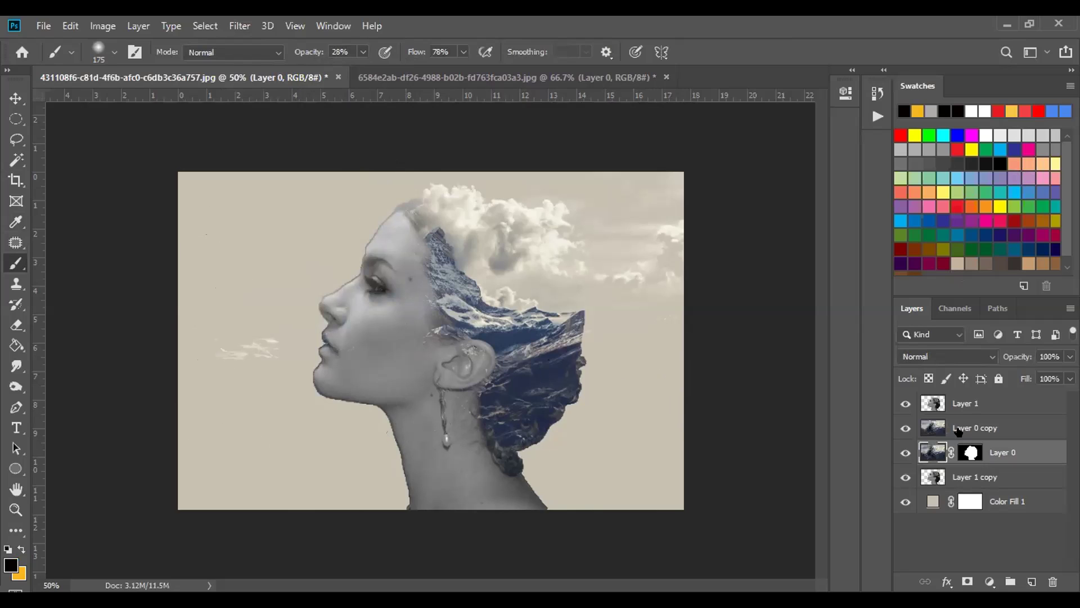
left_click(363, 51)
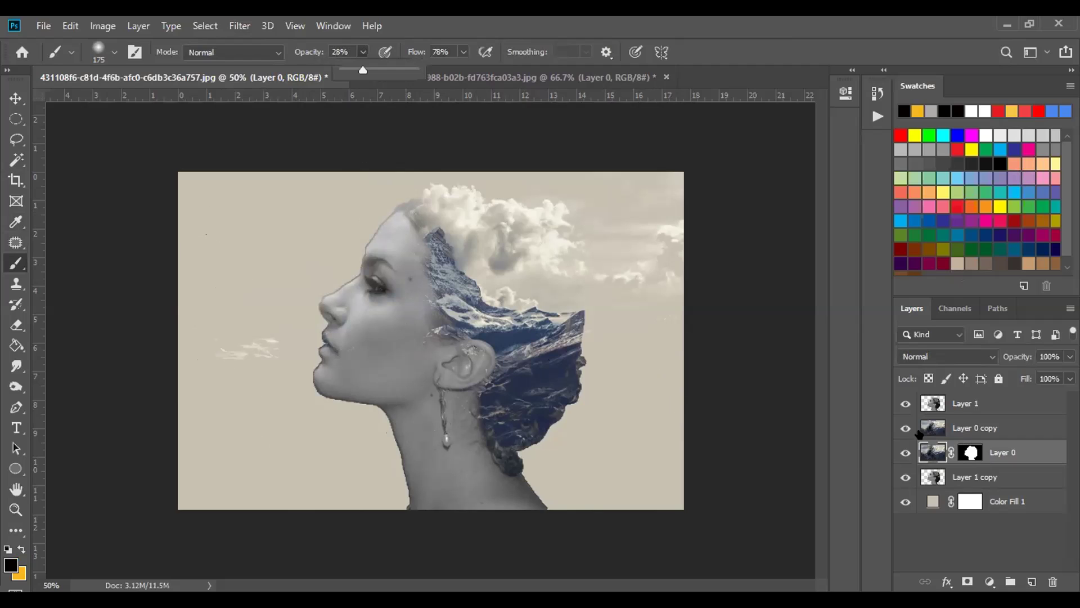
key("alt+bracketright")
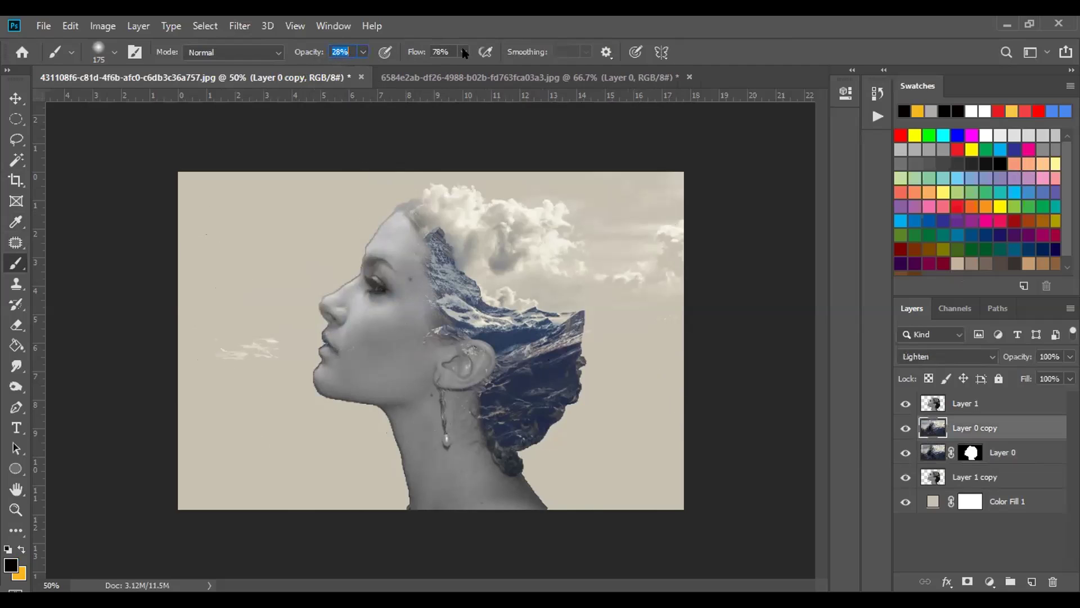
mouse_move(620, 205)
left_mouse_down()
mouse_move(677, 252)
mouse_move(582, 301)
mouse_move(643, 314)
mouse_move(590, 318)
mouse_move(543, 434)
left_mouse_up()
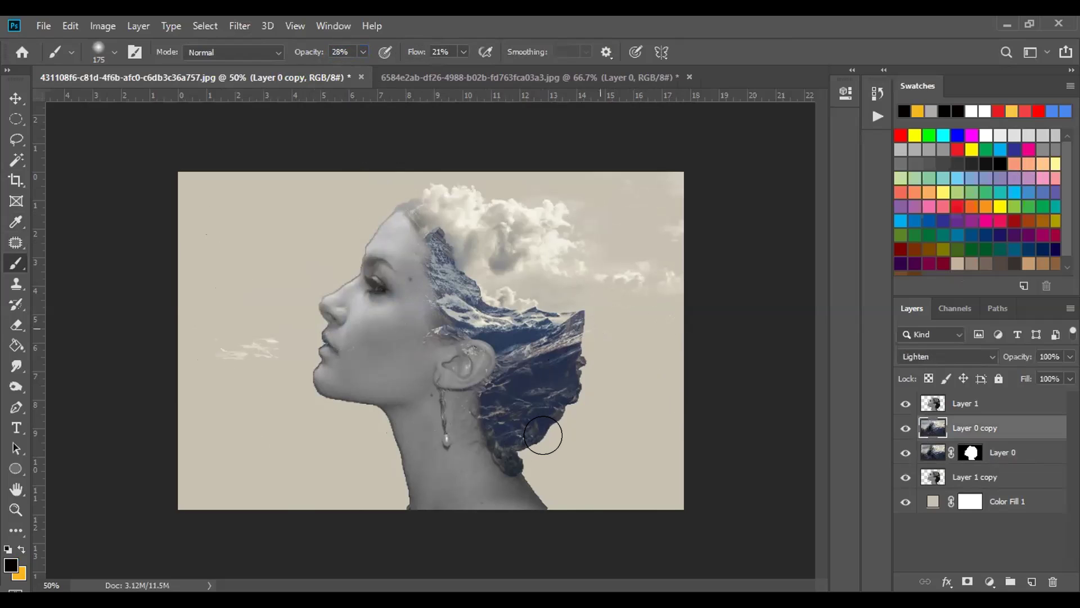